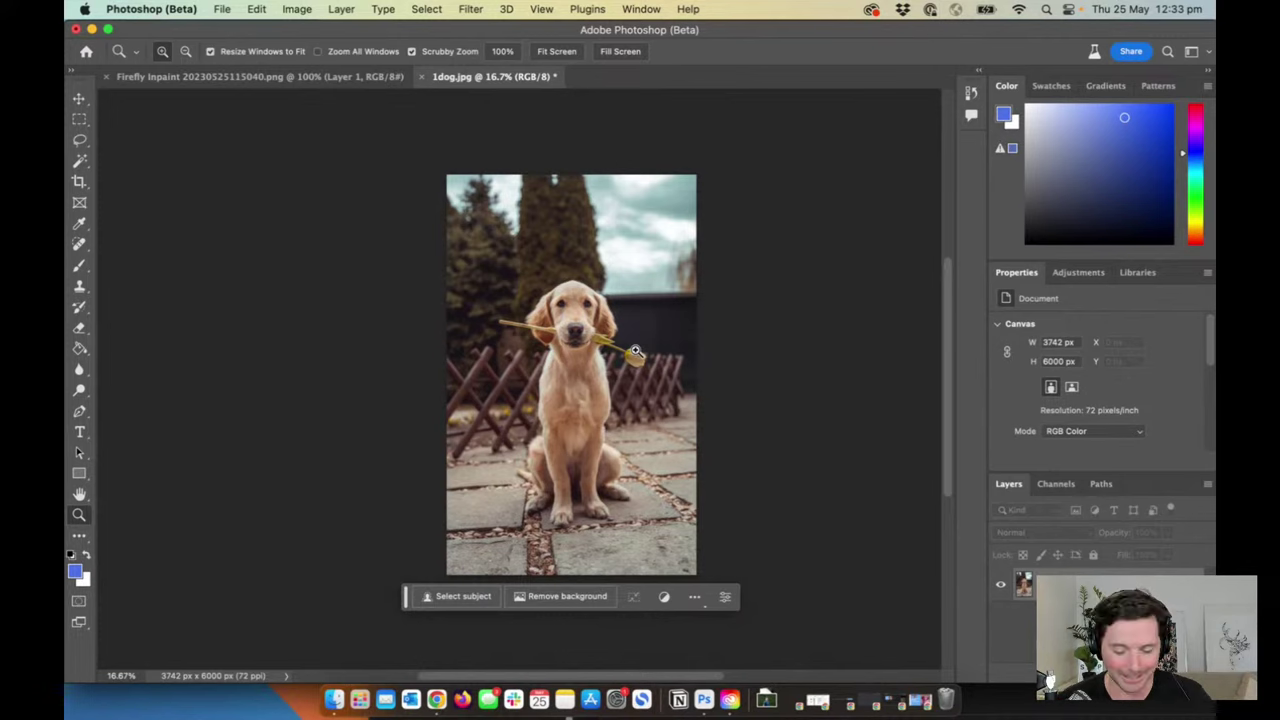
# Step: Zoom in and pan to inspect the dog photo, then fit it back in the window
pyautogui.click(634, 352)
pyautogui.moveTo(634, 352); pyautogui.dragTo(533, 308)
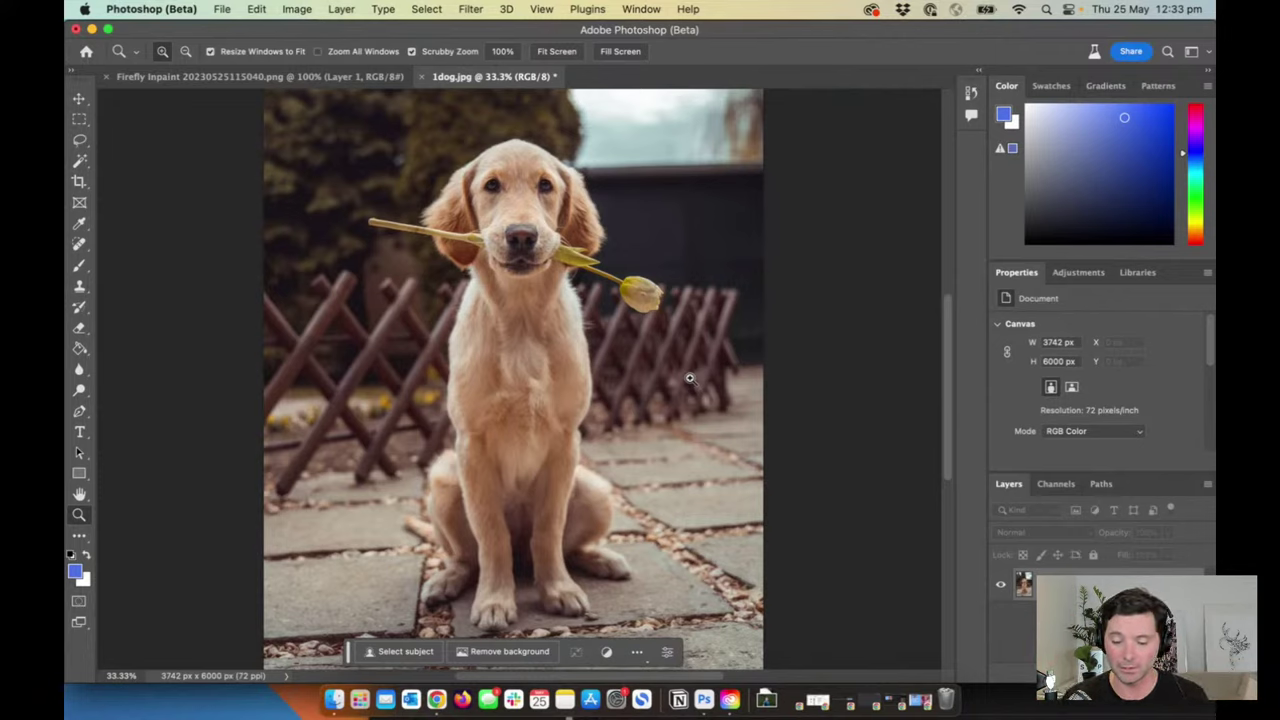
pyautogui.keyDown('alt'); pyautogui.click(542, 366); pyautogui.keyUp('alt')
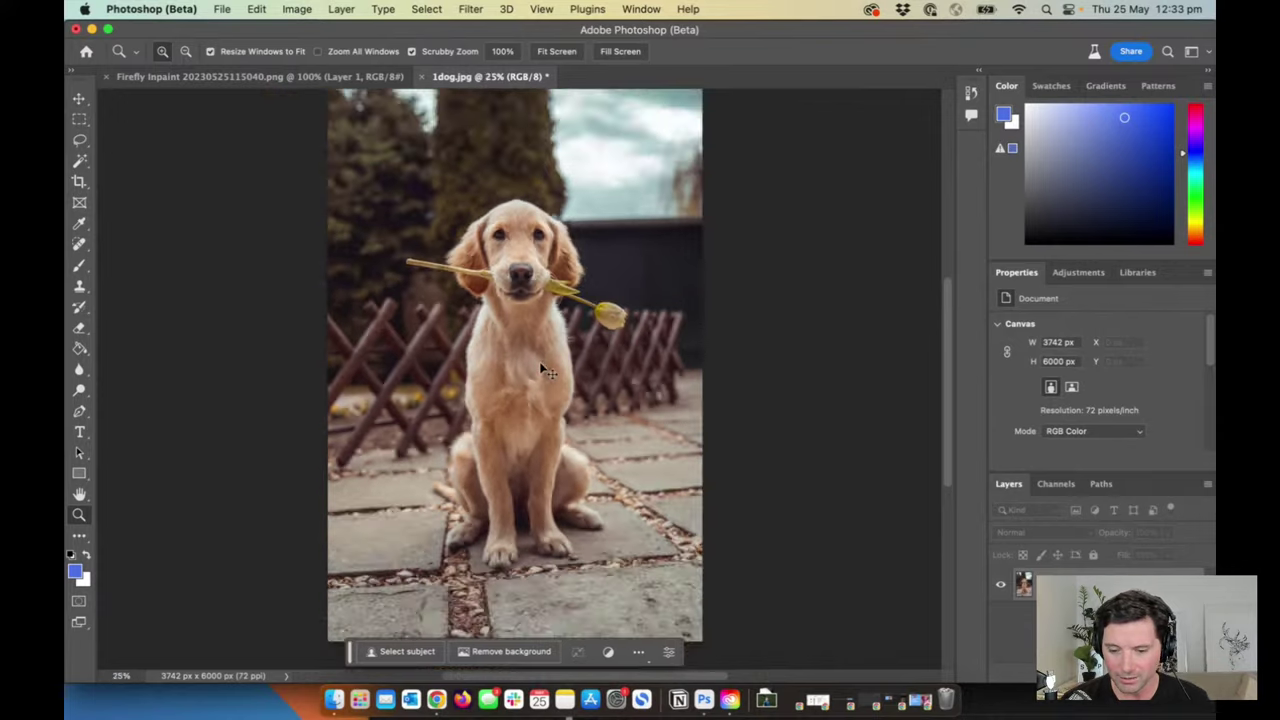
pyautogui.keyDown('alt'); pyautogui.click(488, 376); pyautogui.keyUp('alt')
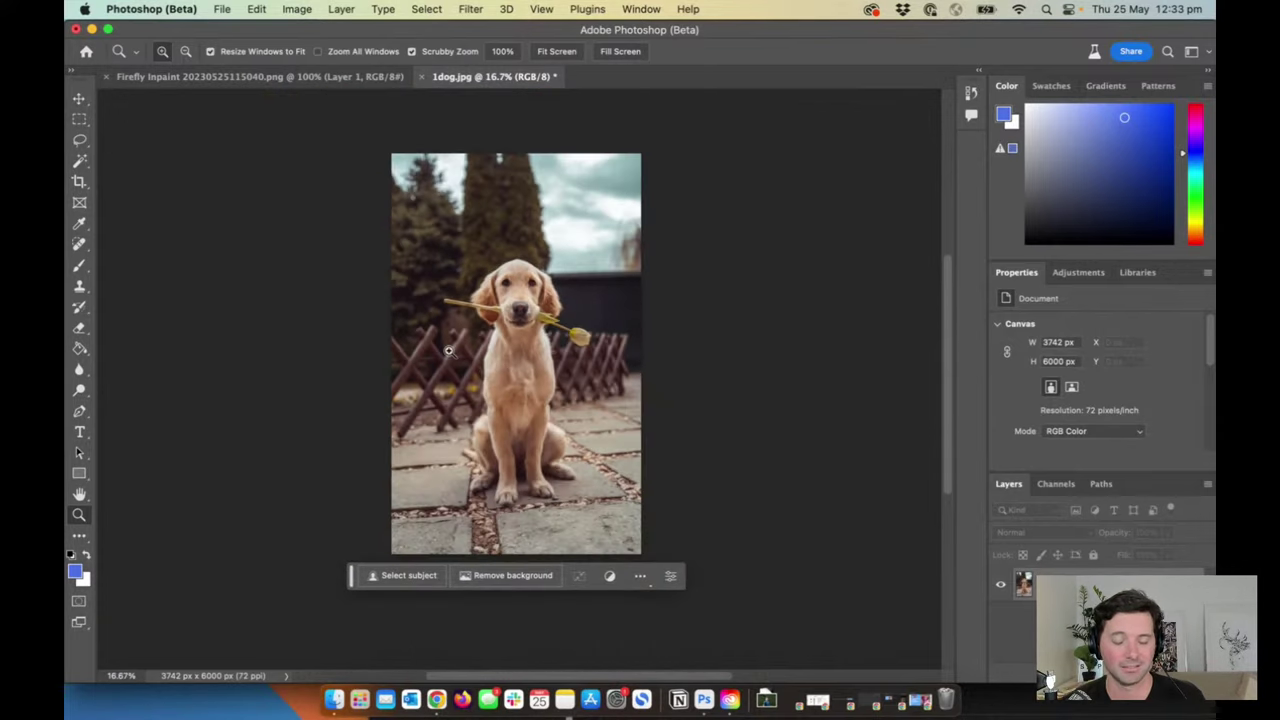
pyautogui.moveTo(277, 311); pyautogui.dragTo(346, 311)
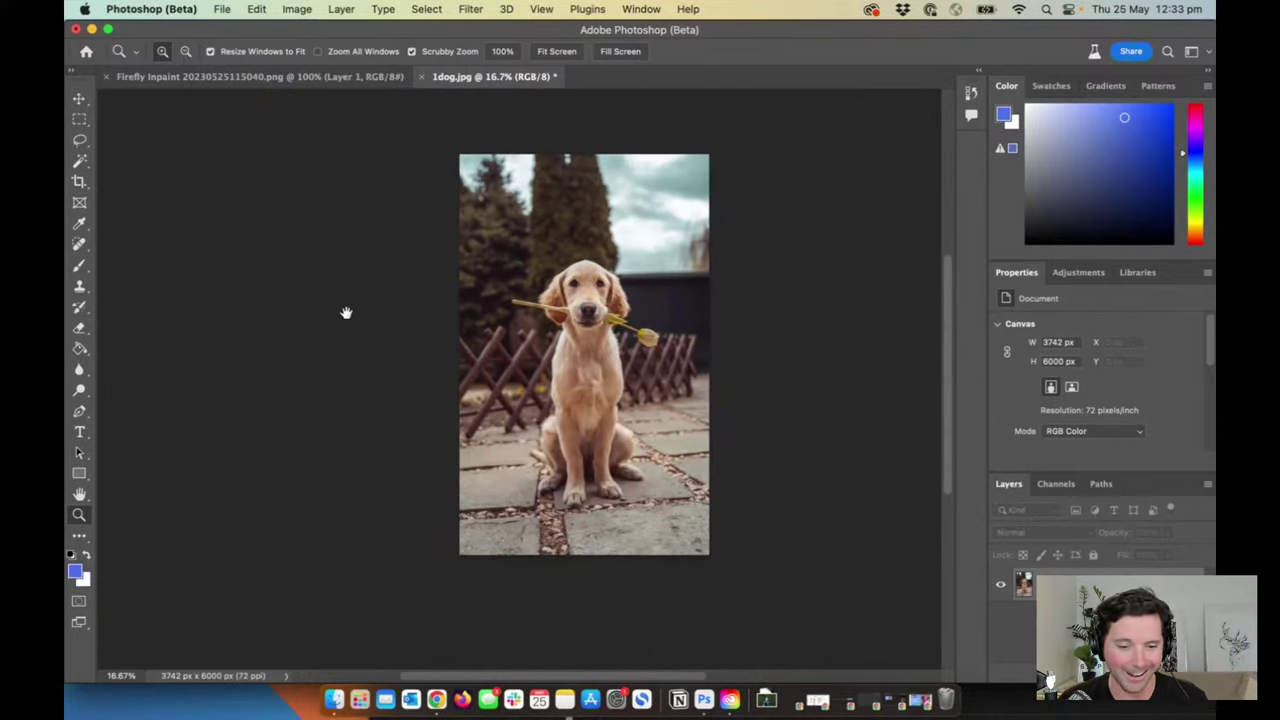
# Step: Widen the canvas to 6386 × 6000 px with equal white bands on both sides
pyautogui.click(80, 184)
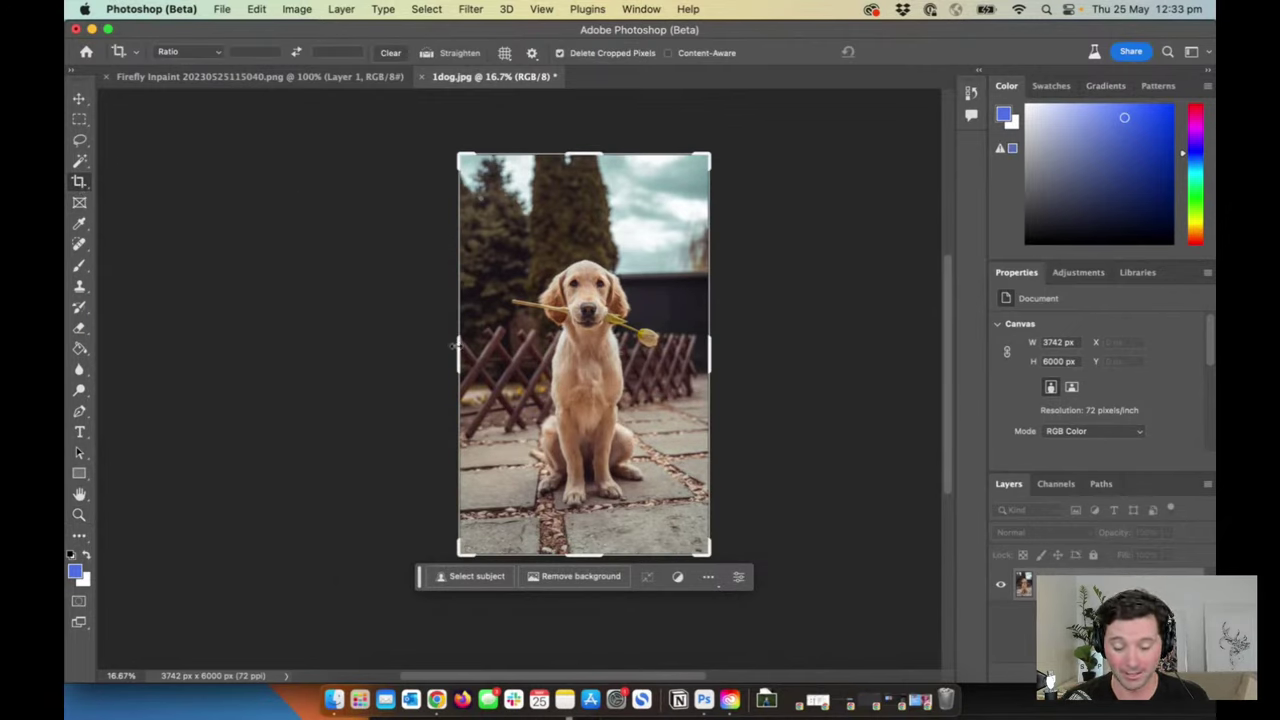
pyautogui.moveTo(456, 347); pyautogui.dragTo(369, 340)
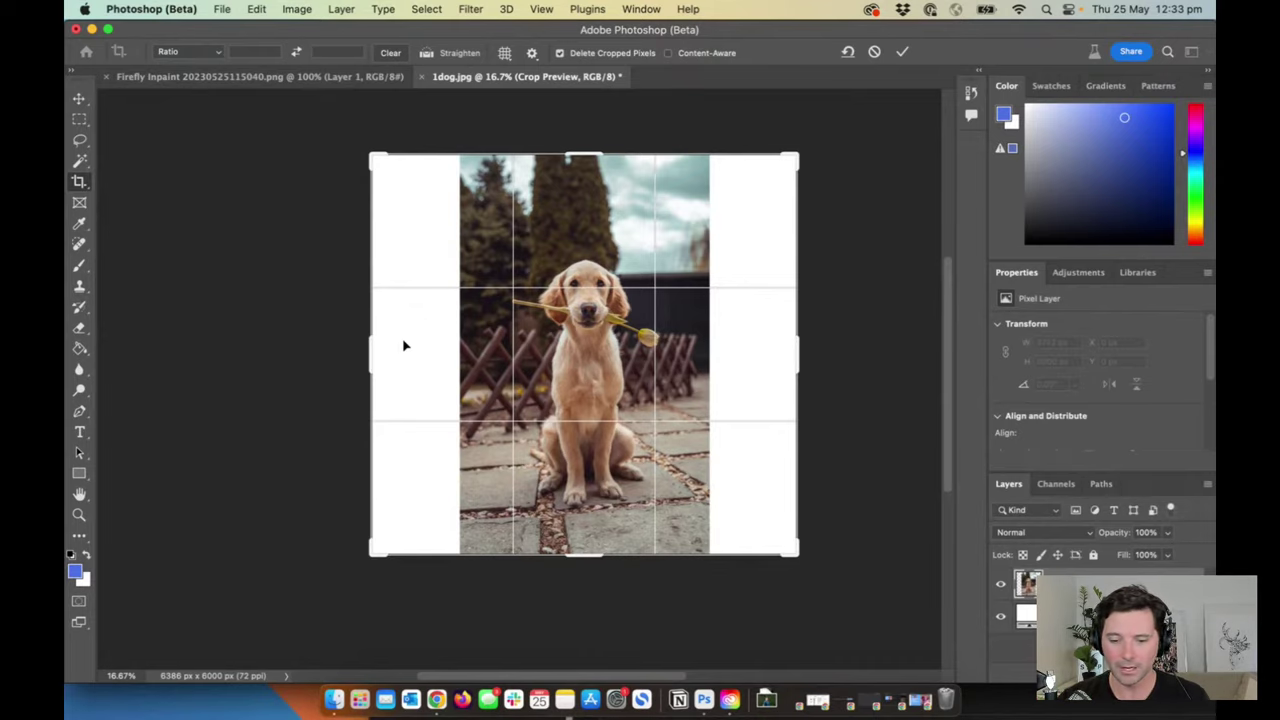
pyautogui.press('Return')
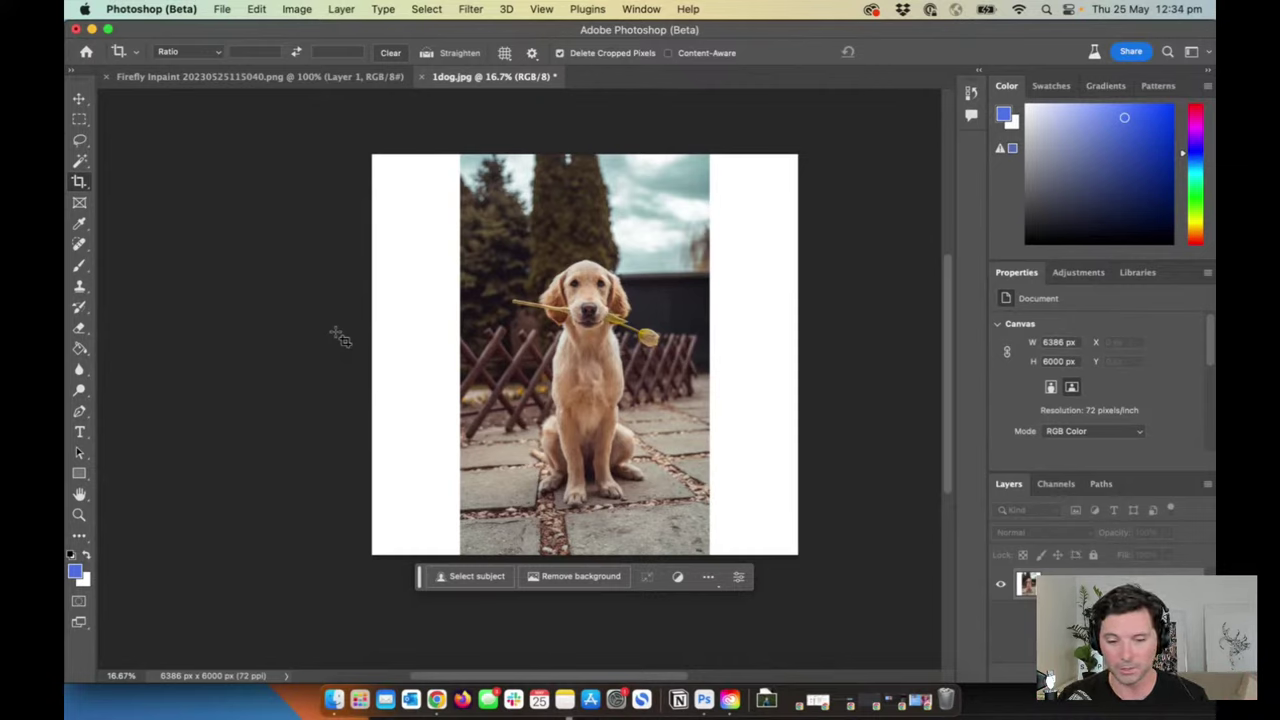
pyautogui.click(82, 118)
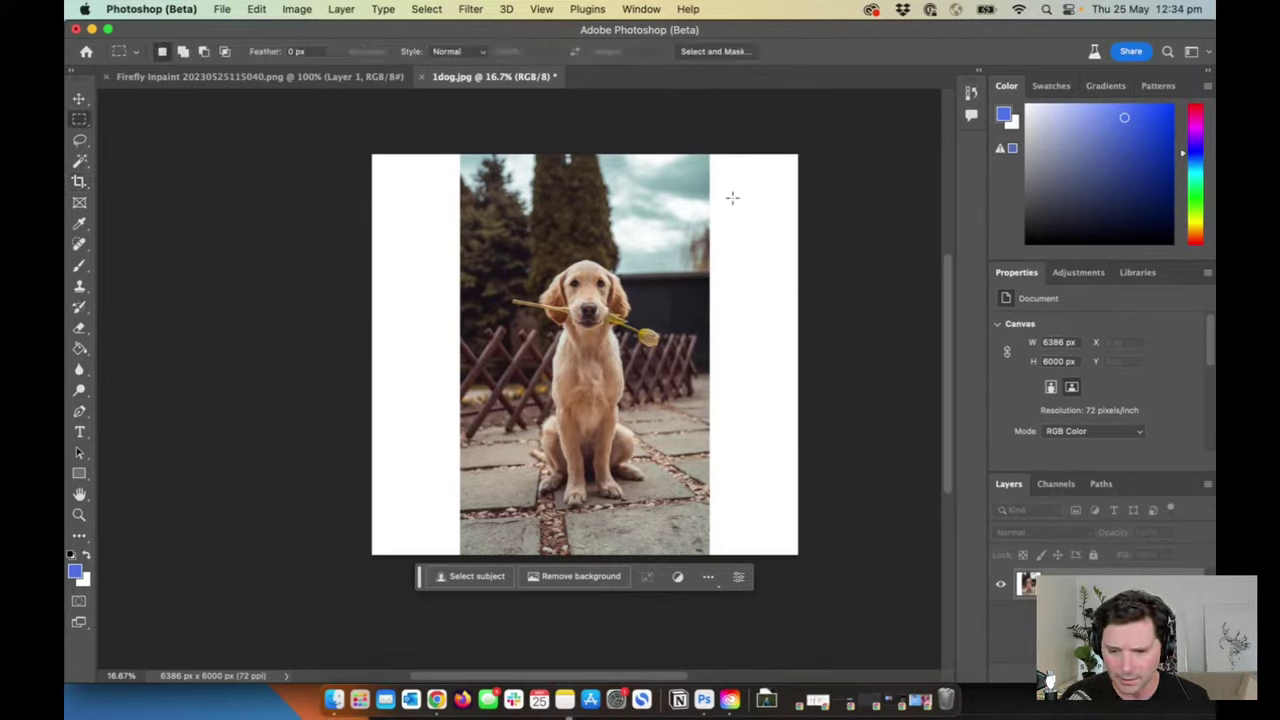
# Step: Select both white side strips and run Generative Fill with no prompt
pyautogui.moveTo(708, 142); pyautogui.dragTo(874, 615)
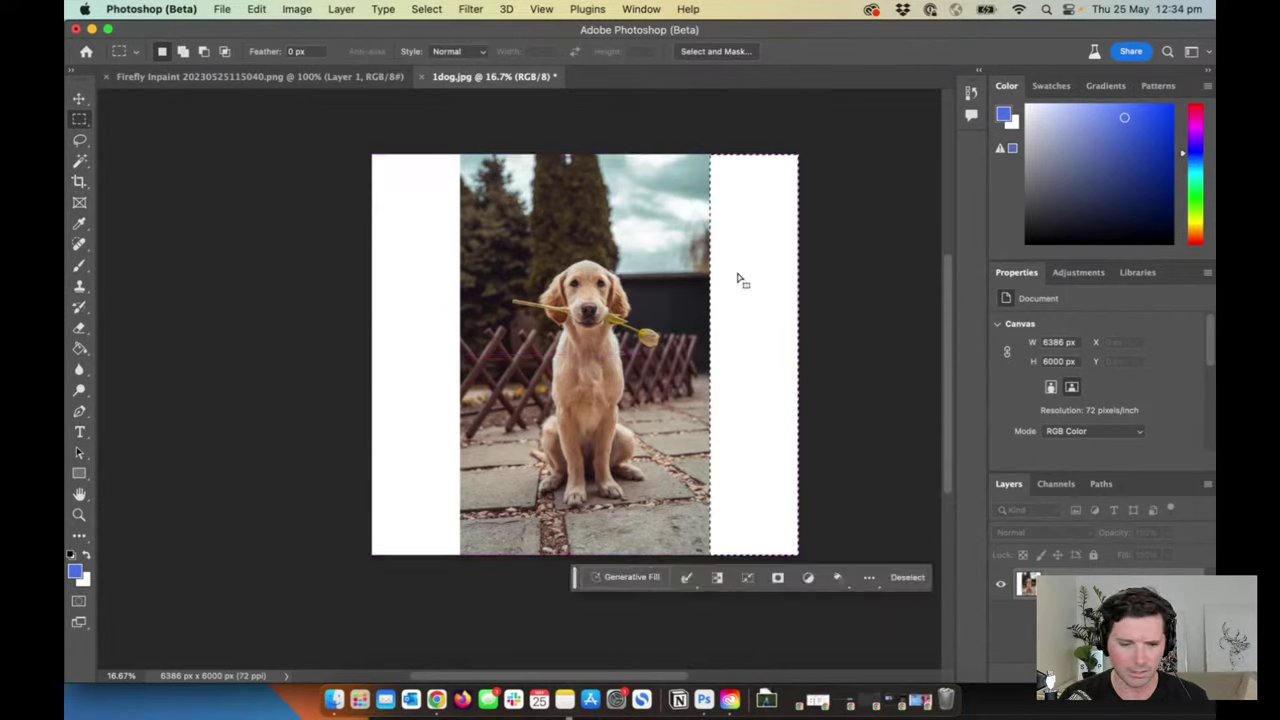
pyautogui.click(80, 160)
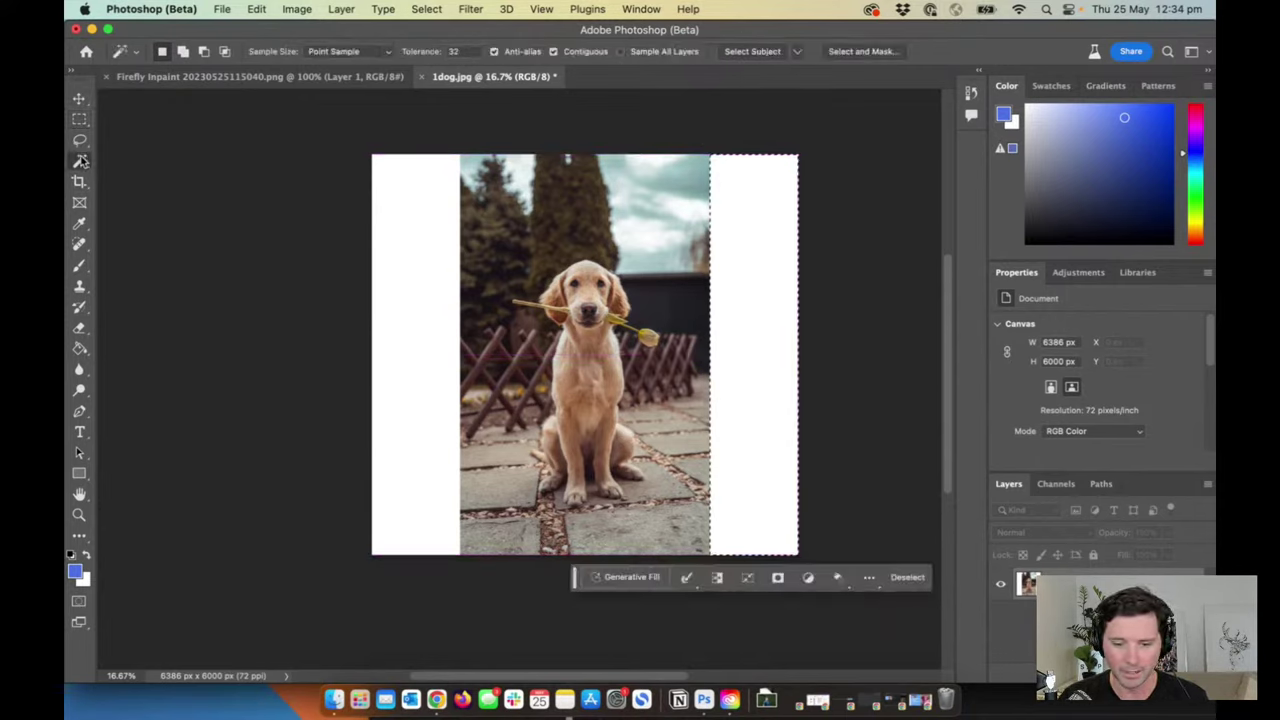
pyautogui.keyDown('shift'); pyautogui.click(440, 300); pyautogui.keyUp('shift')
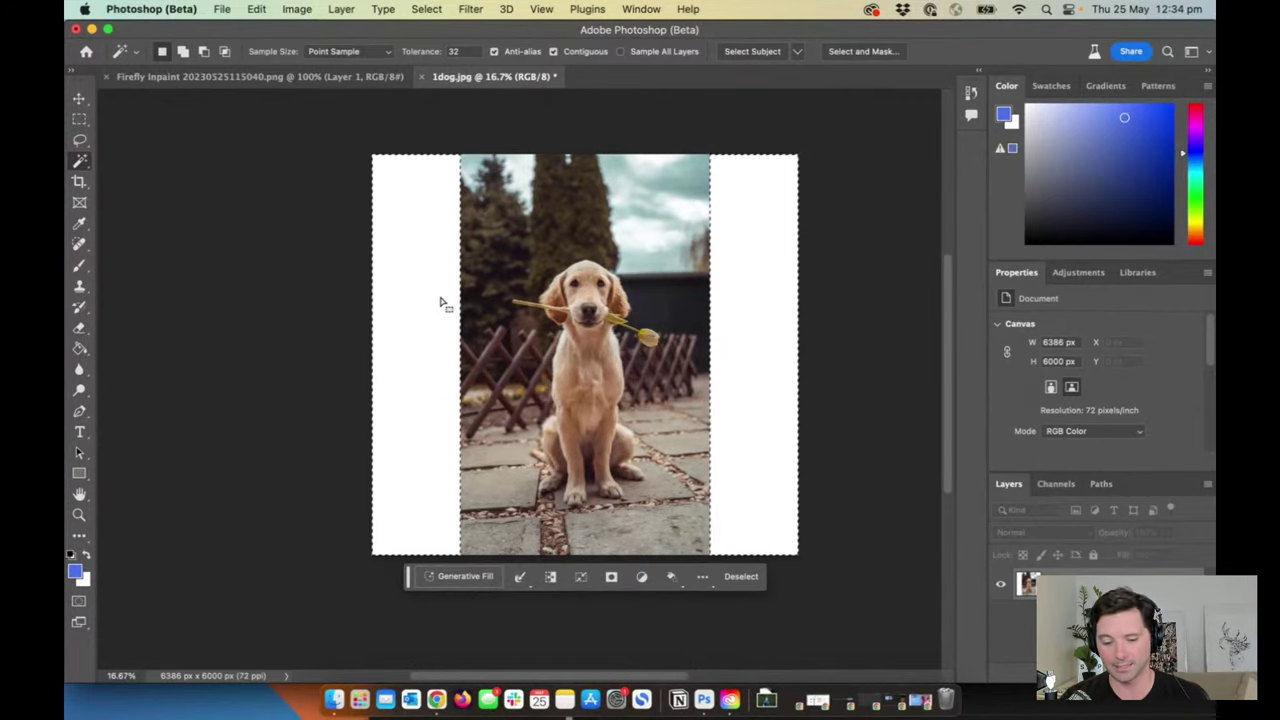
pyautogui.click(458, 577)
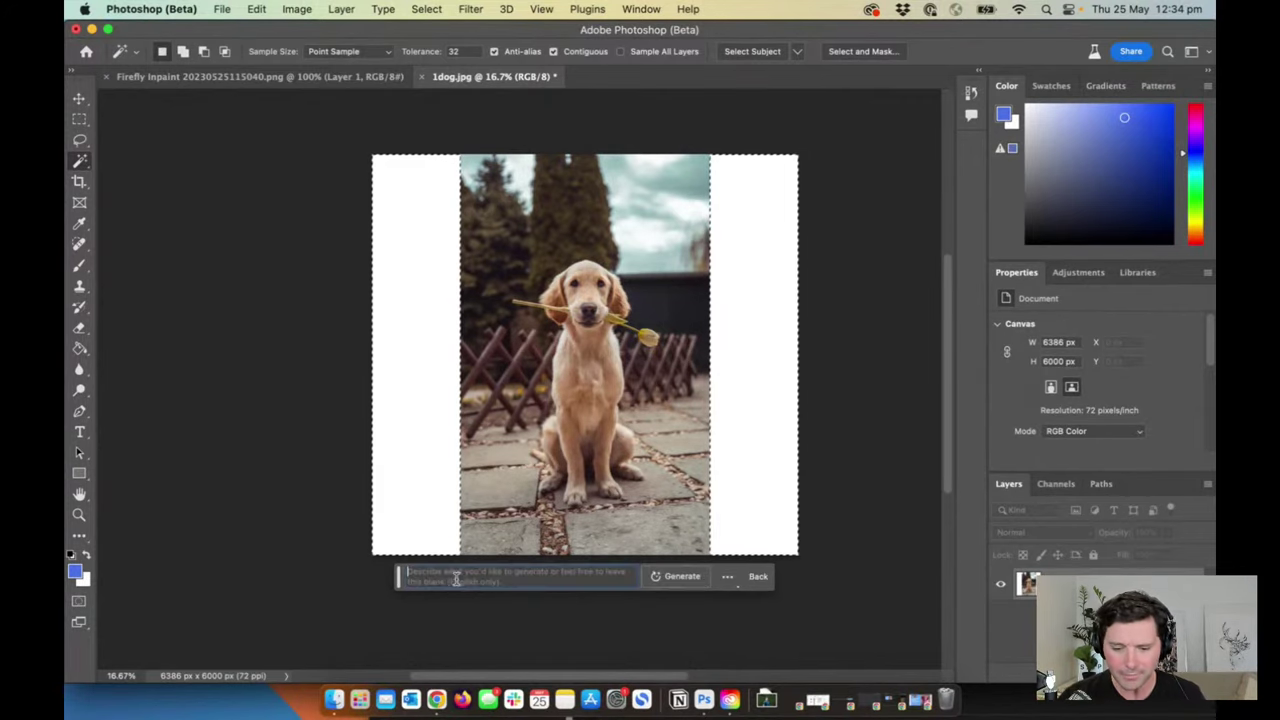
pyautogui.click(667, 577)
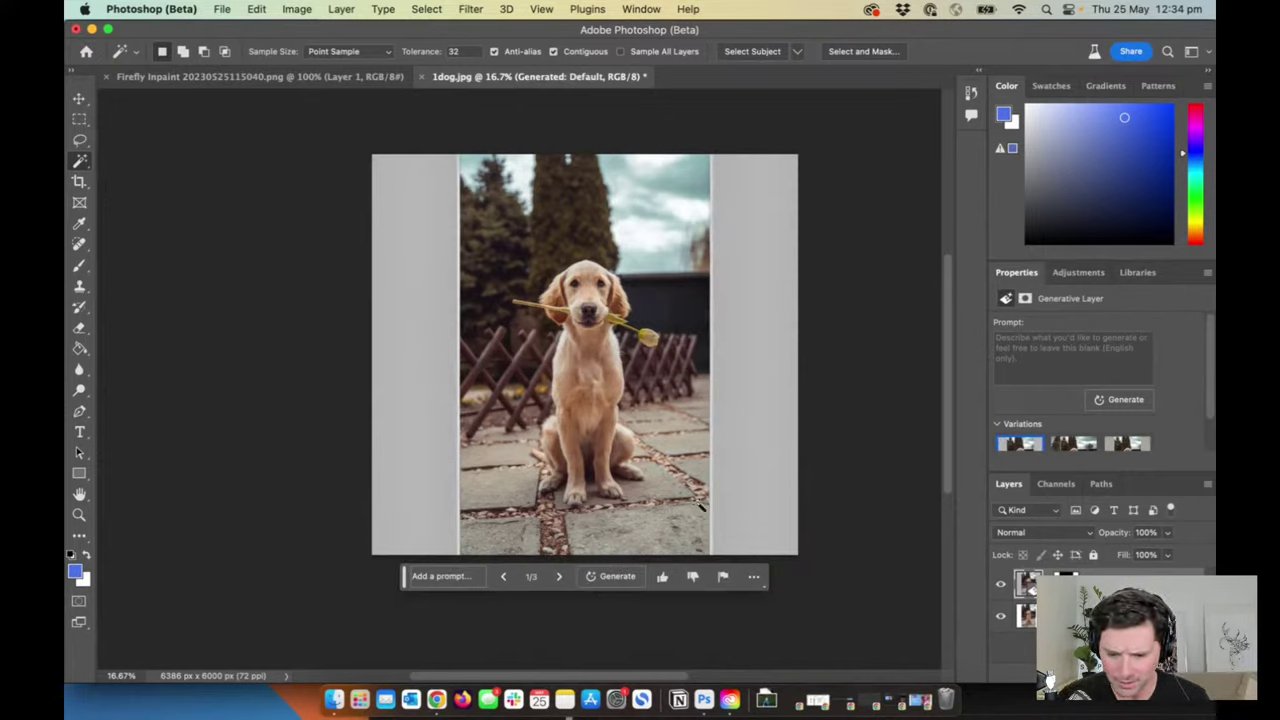
# Step: Compare the three variations, keep variation 2, then hide the generated layer
pyautogui.click(558, 578)
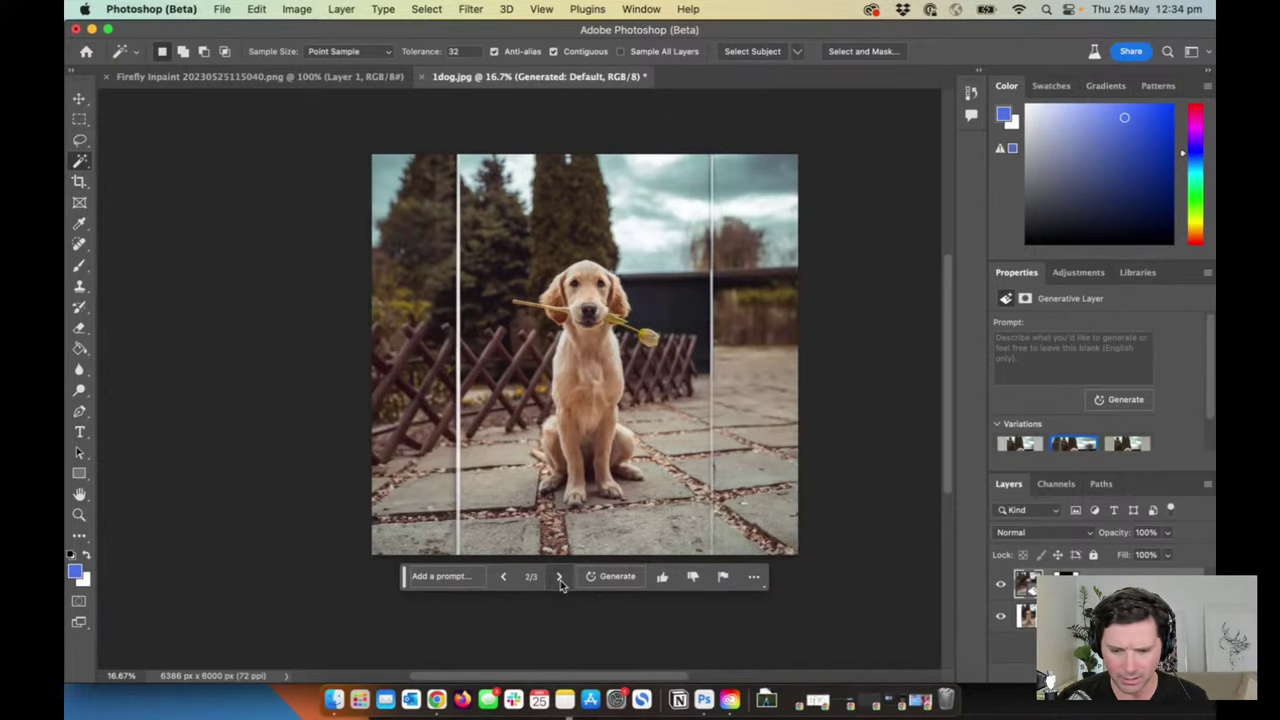
pyautogui.click(560, 578)
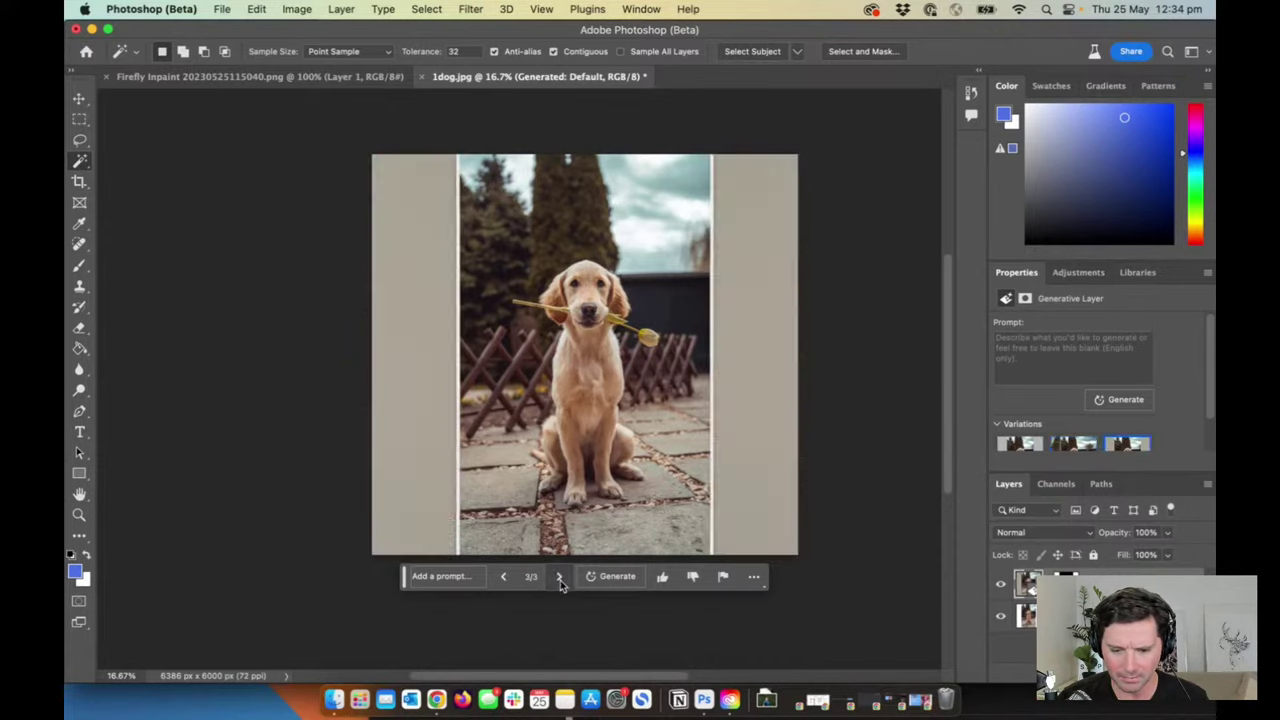
pyautogui.click(503, 577)
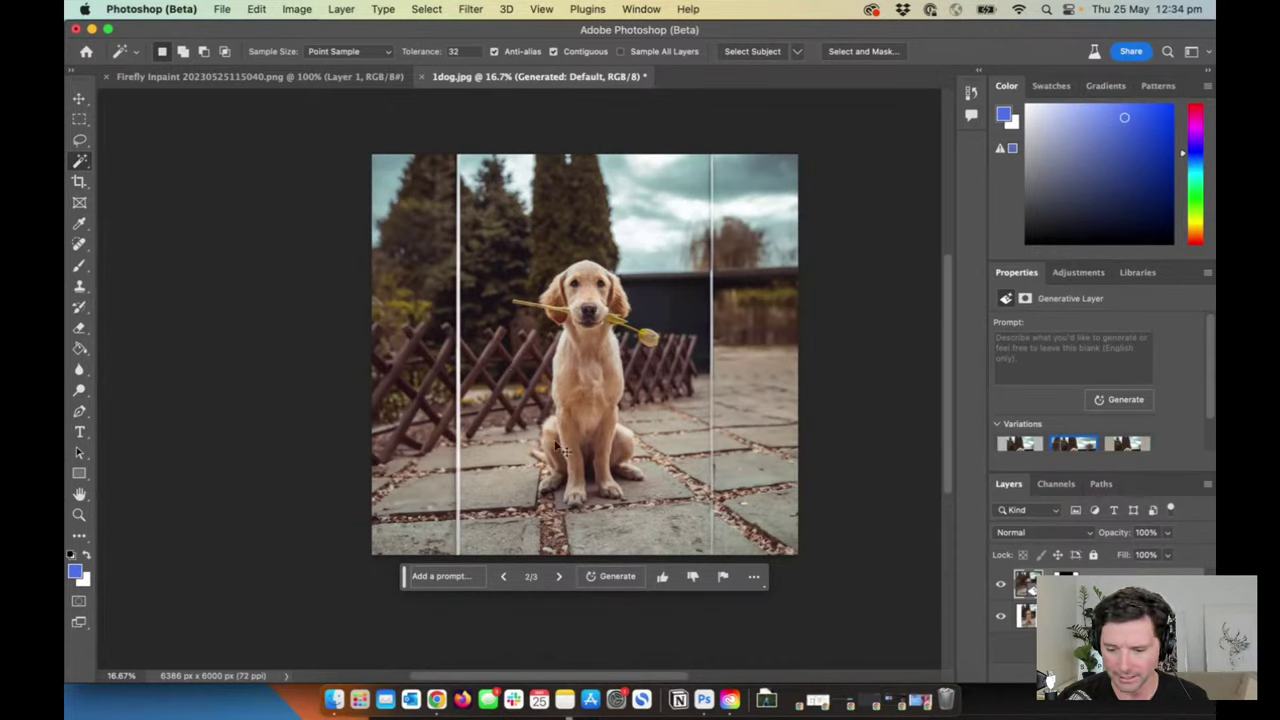
pyautogui.click(1027, 615)
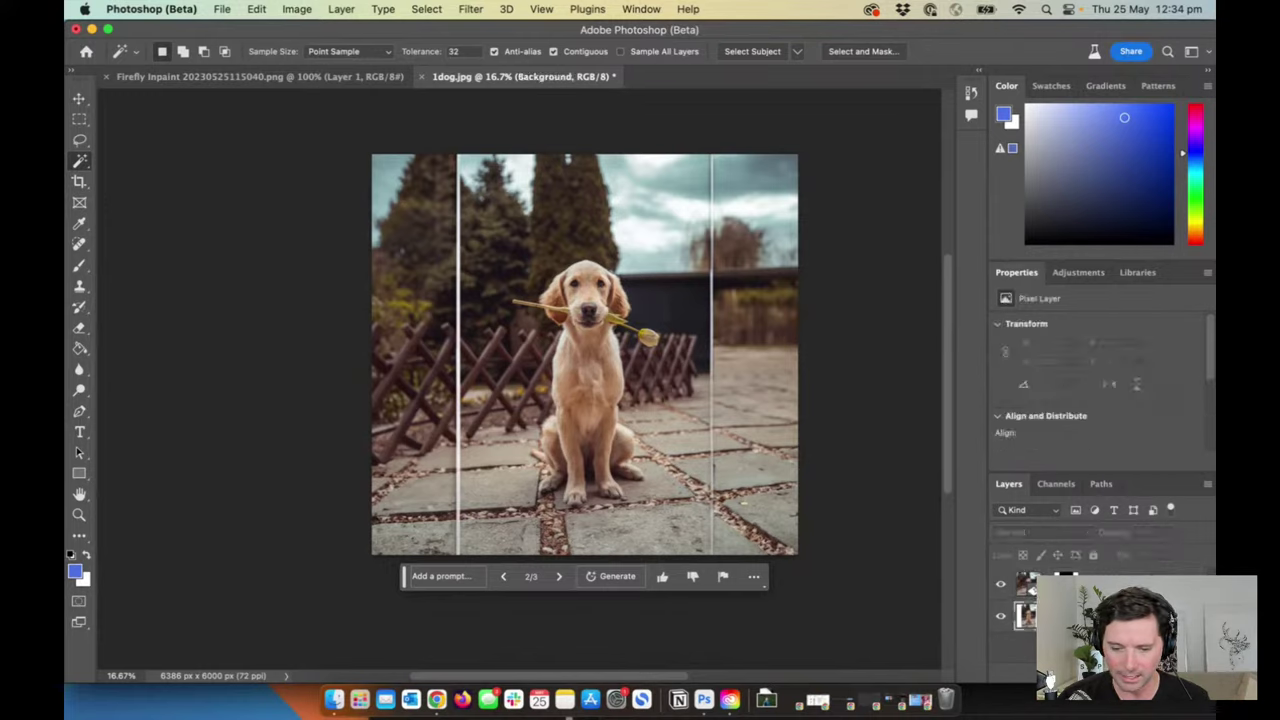
pyautogui.click(1000, 584)
# Step: Reselect both side strips slightly overlapping the photo edges and regenerate with an empty prompt
pyautogui.click(79, 119)
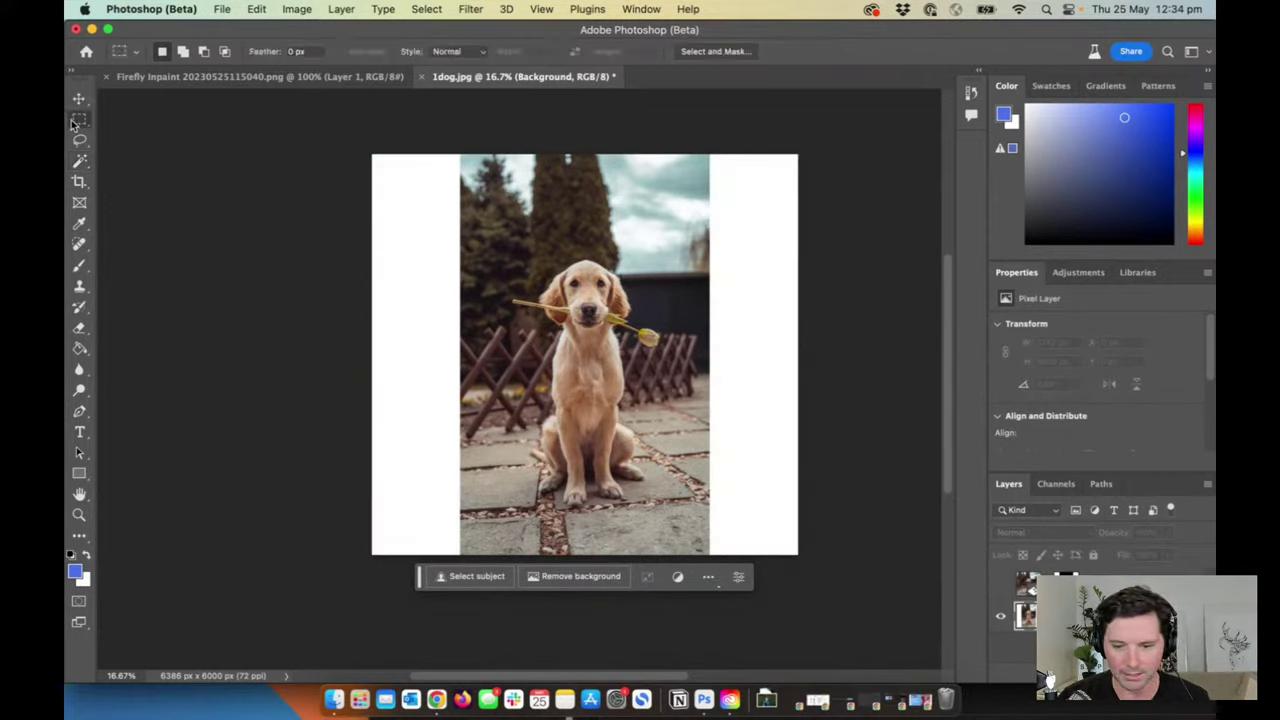
pyautogui.moveTo(351, 134); pyautogui.dragTo(471, 594)
pyautogui.moveTo(700, 143); pyautogui.dragTo(834, 606)
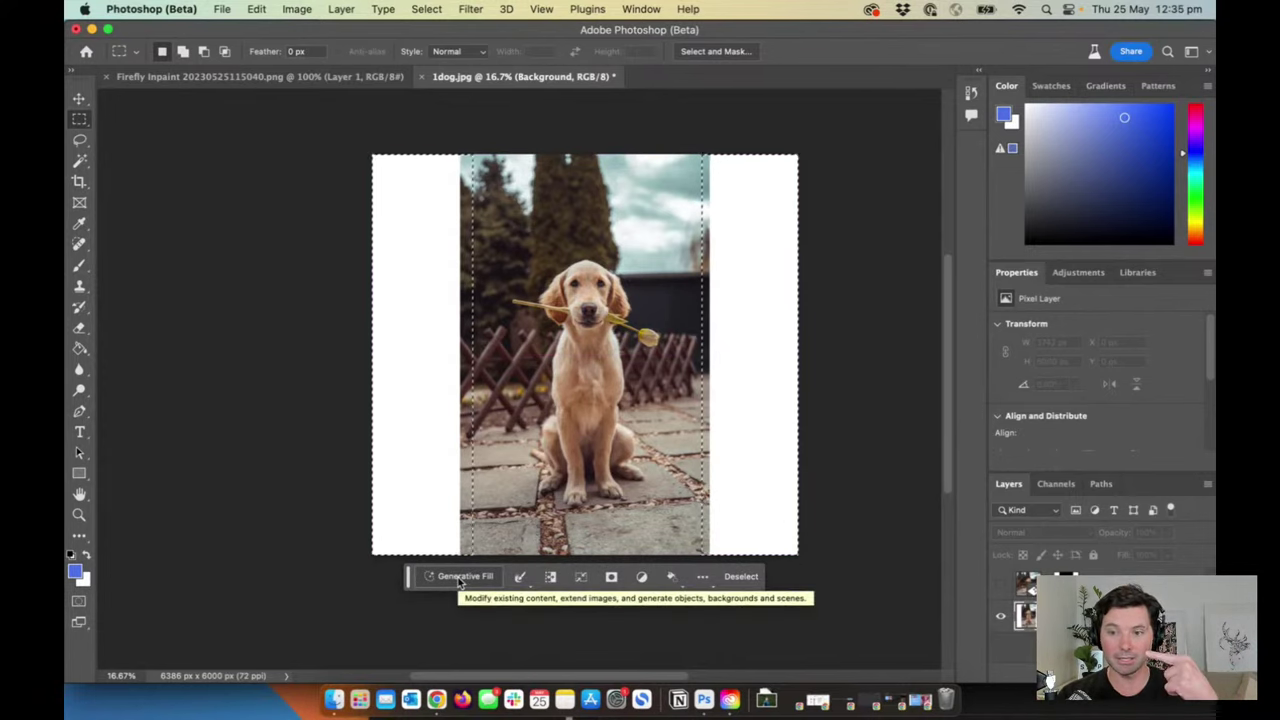
pyautogui.click(459, 579)
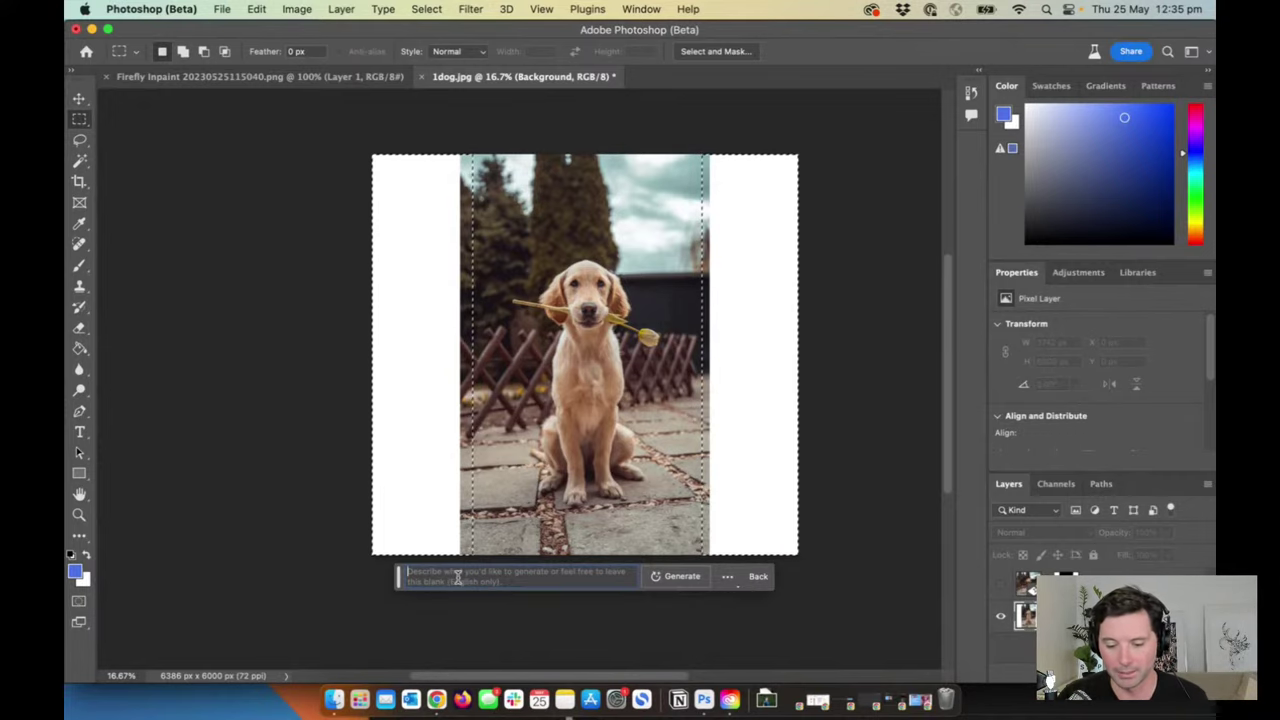
pyautogui.click(662, 577)
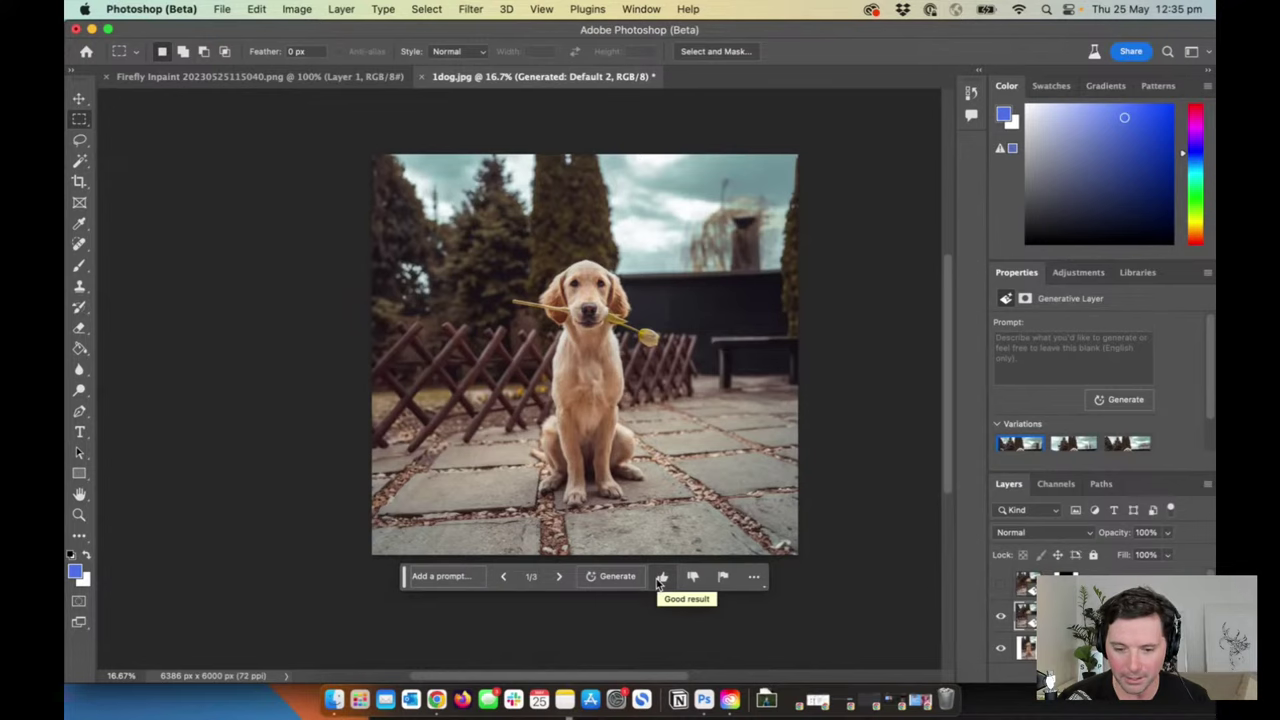
pyautogui.scroll(1, 661, 583)
pyautogui.hscroll(2, 730, 480)
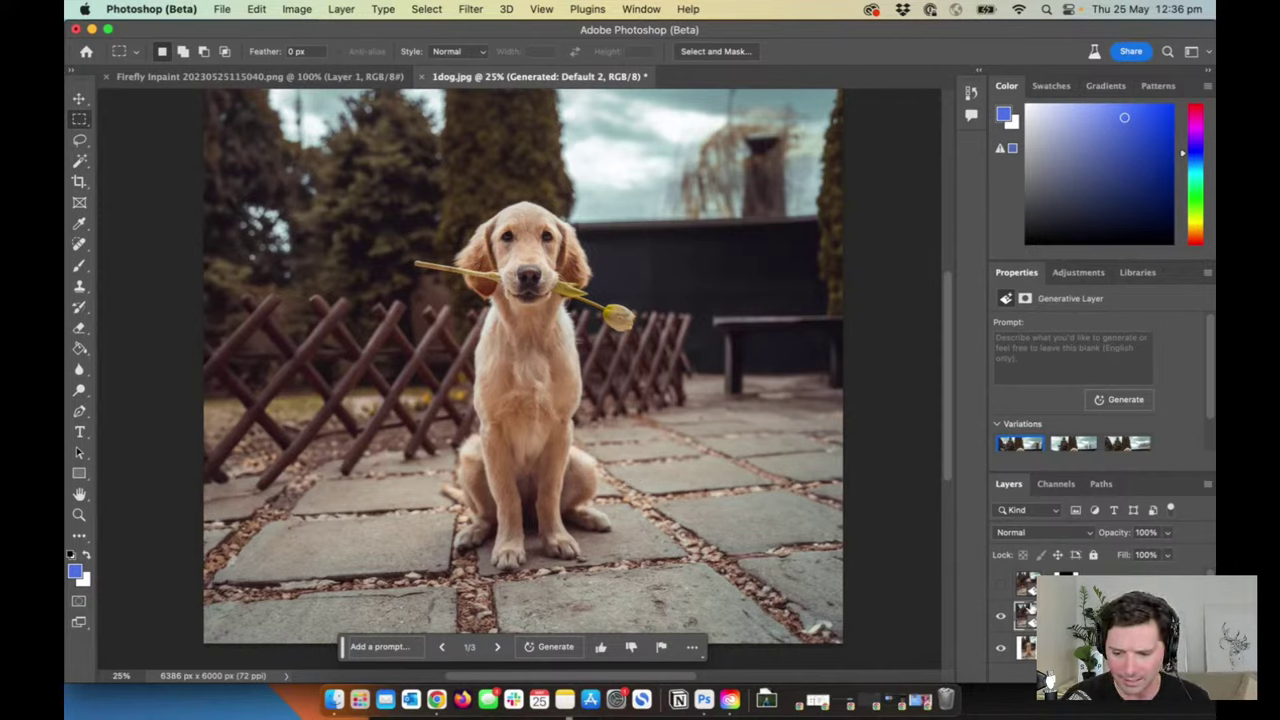
pyautogui.click(1002, 617)
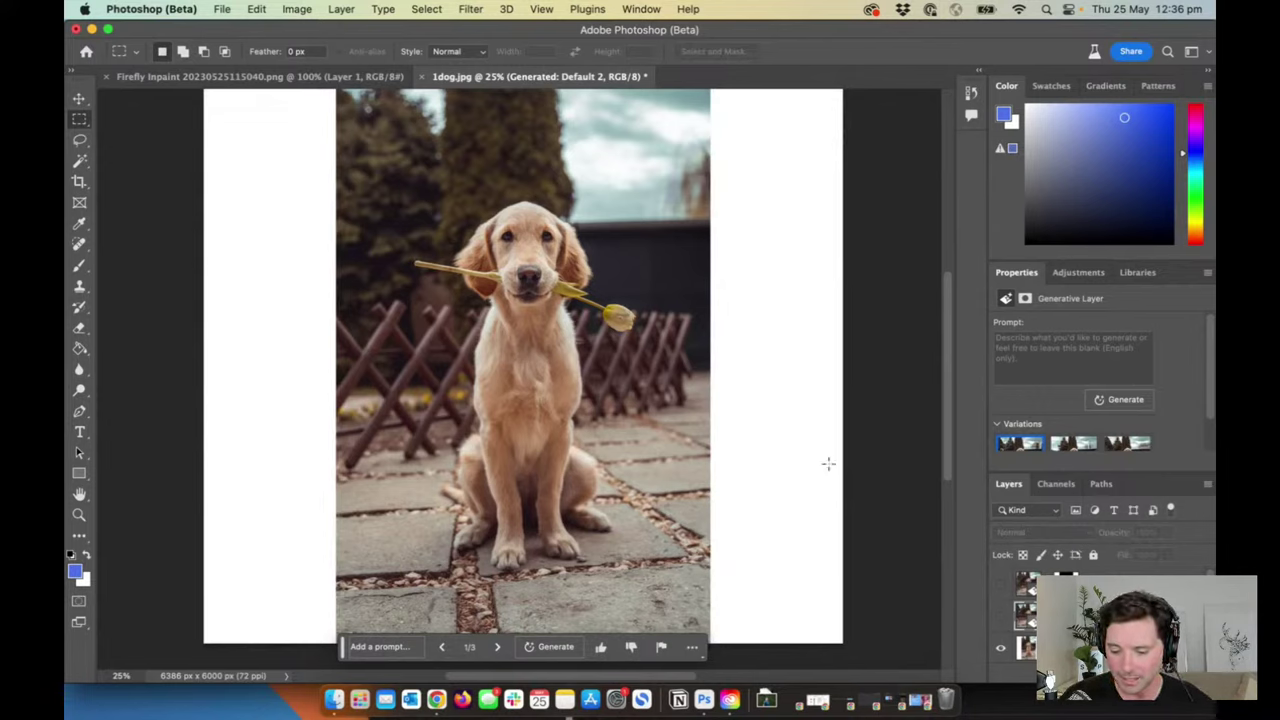
pyautogui.click(1002, 617)
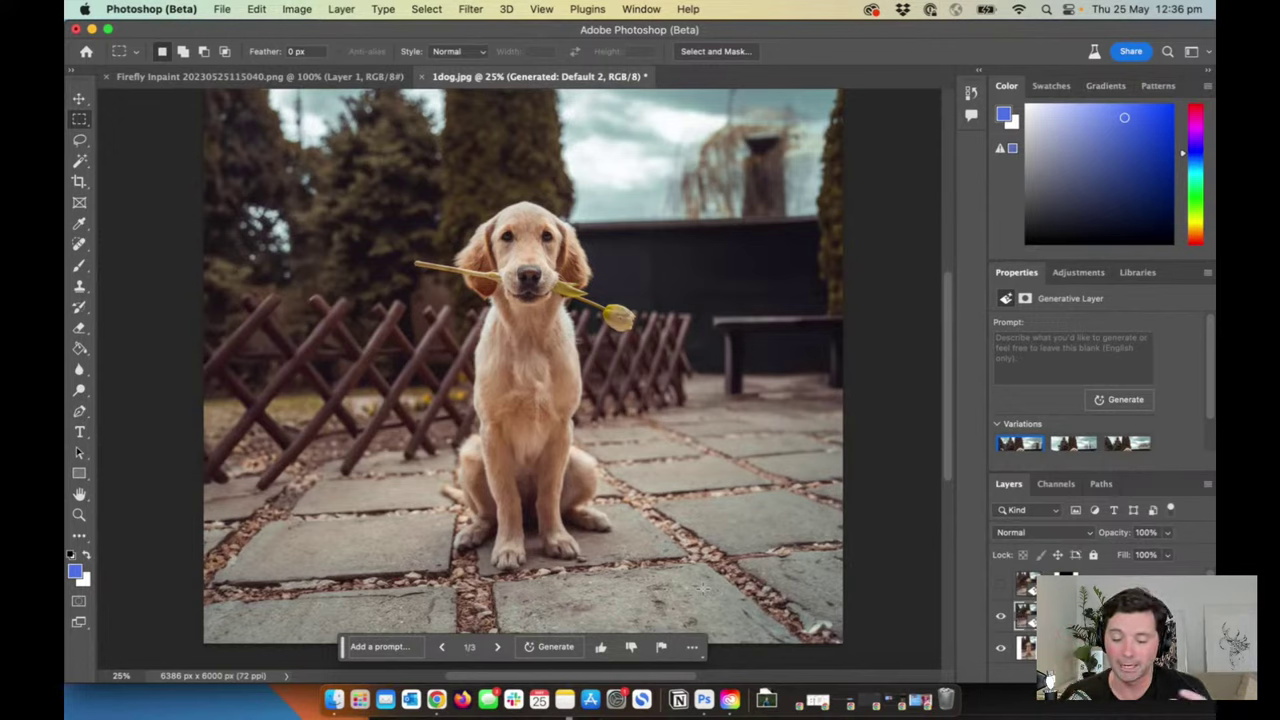
pyautogui.click(729, 699)
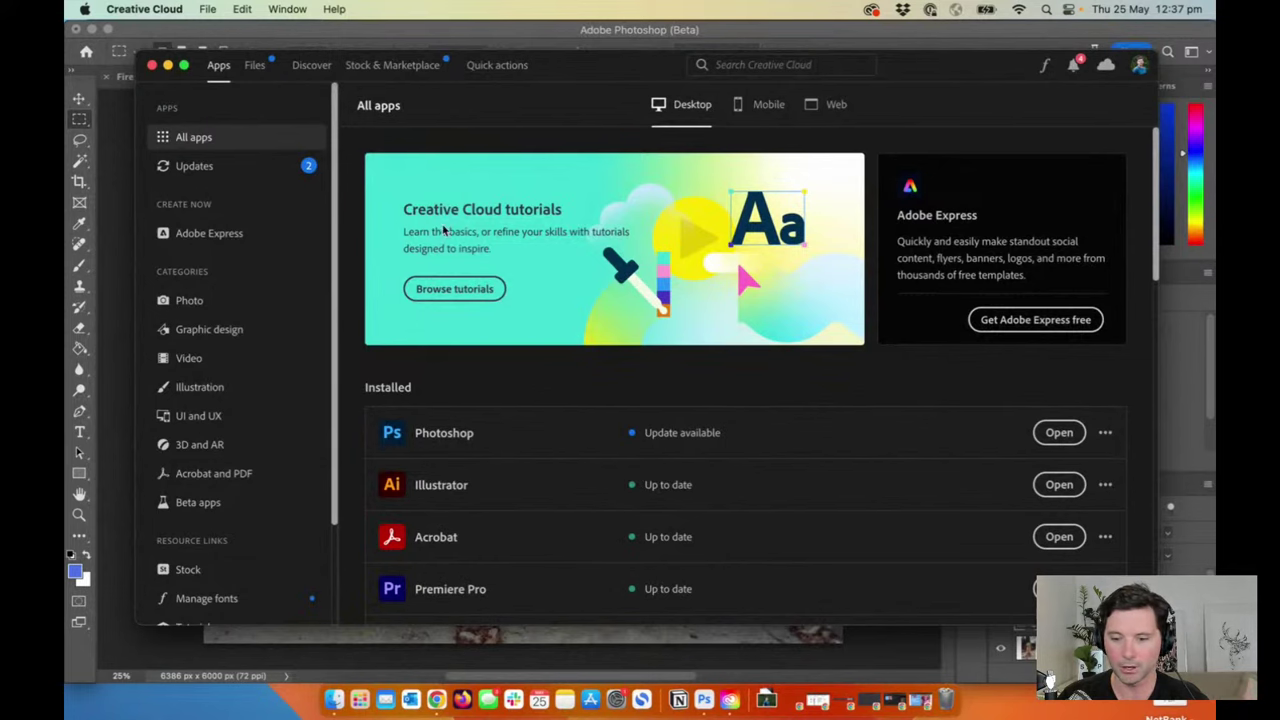
# Step: Search Creative Cloud for 'photoshop beta' and launch Adobe Photoshop (Web)
pyautogui.click(788, 65)
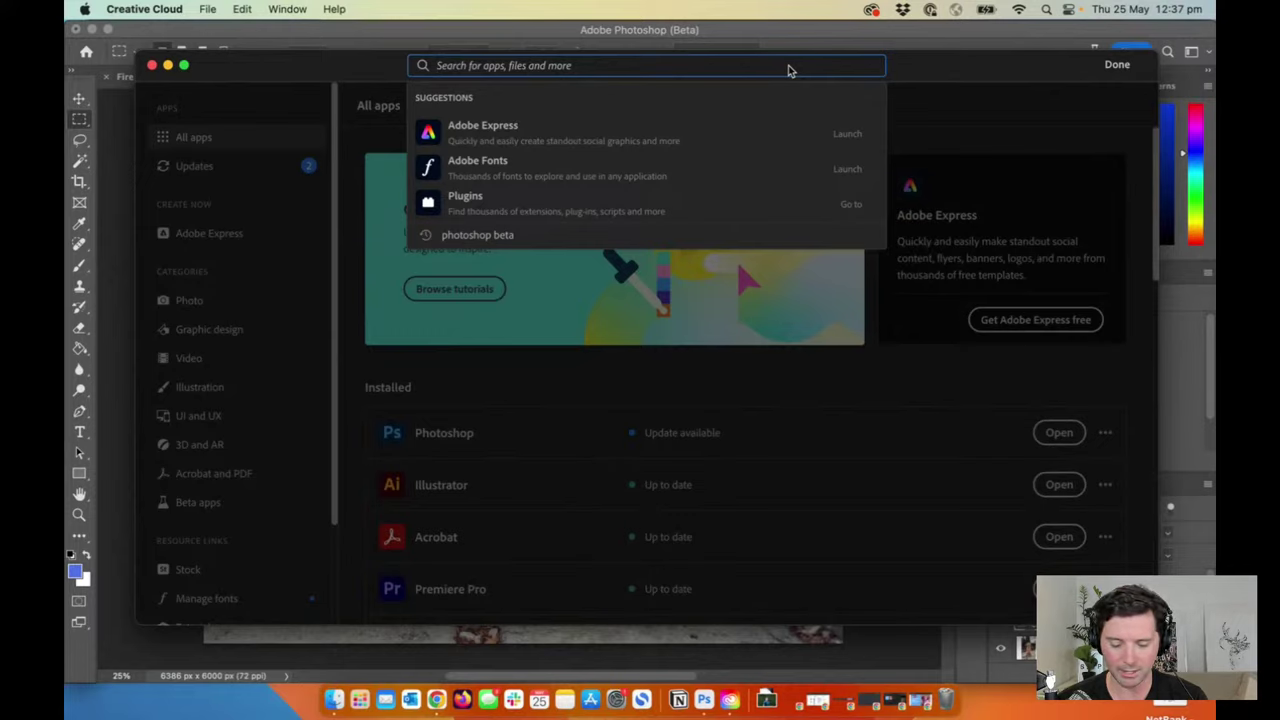
pyautogui.write('photo')
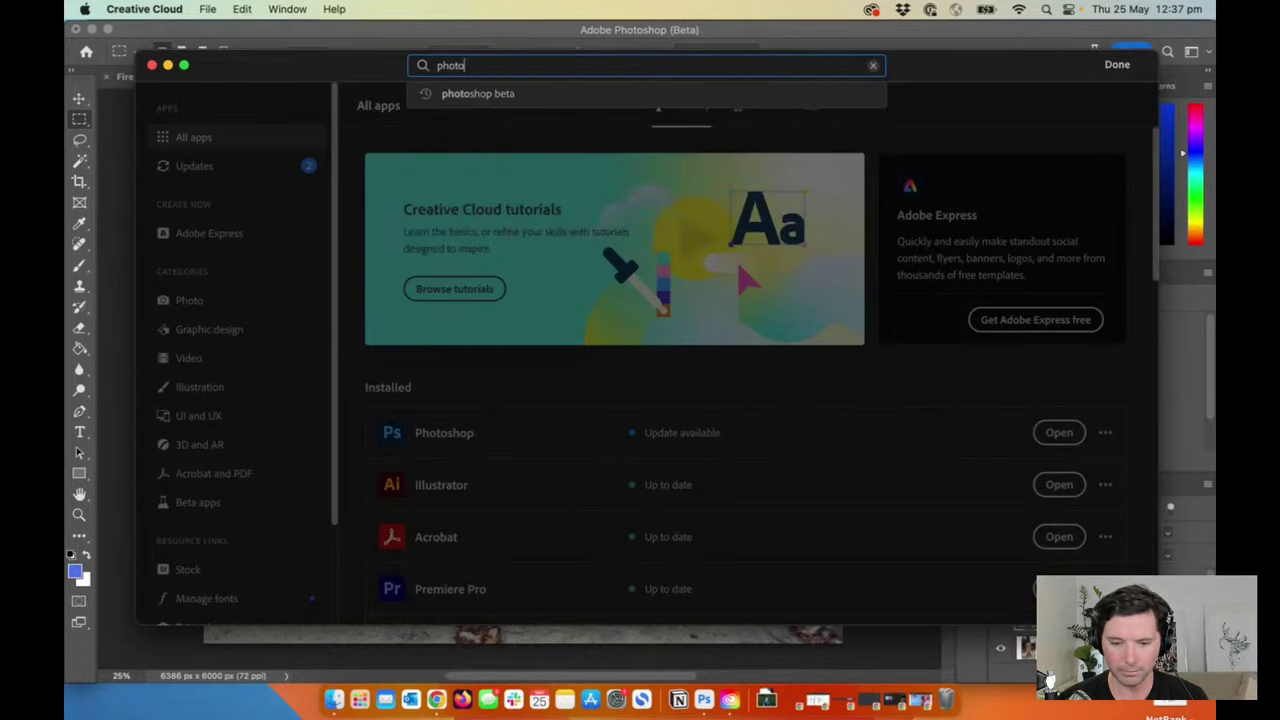
pyautogui.write('shop beta')
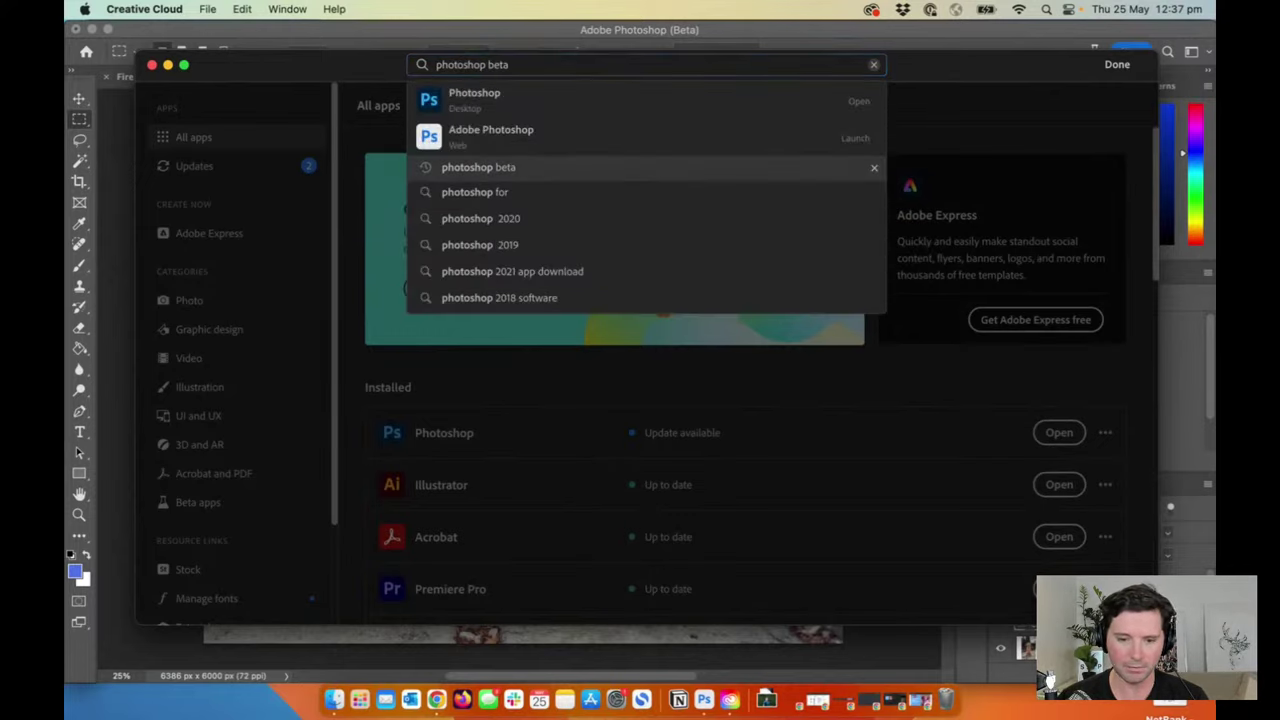
pyautogui.click(620, 146)
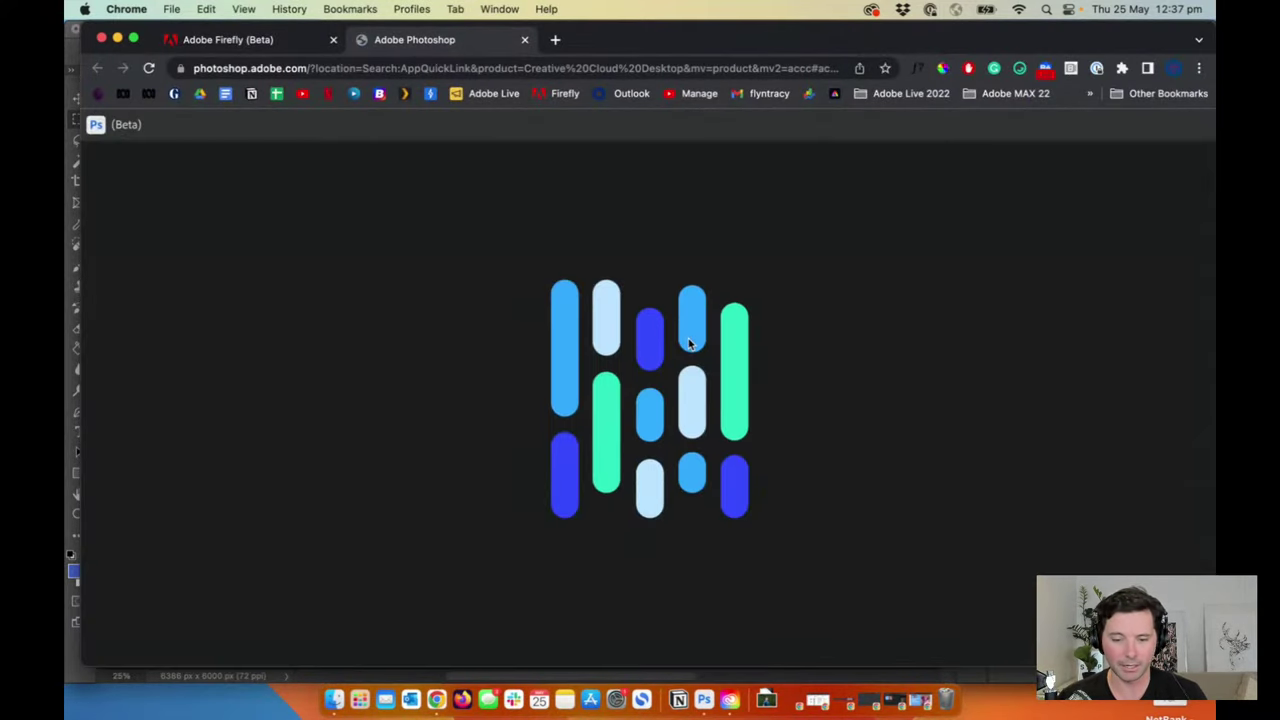
# Step: Close the Photoshop web tab to return to the Firefly home page
pyautogui.press('super+w')
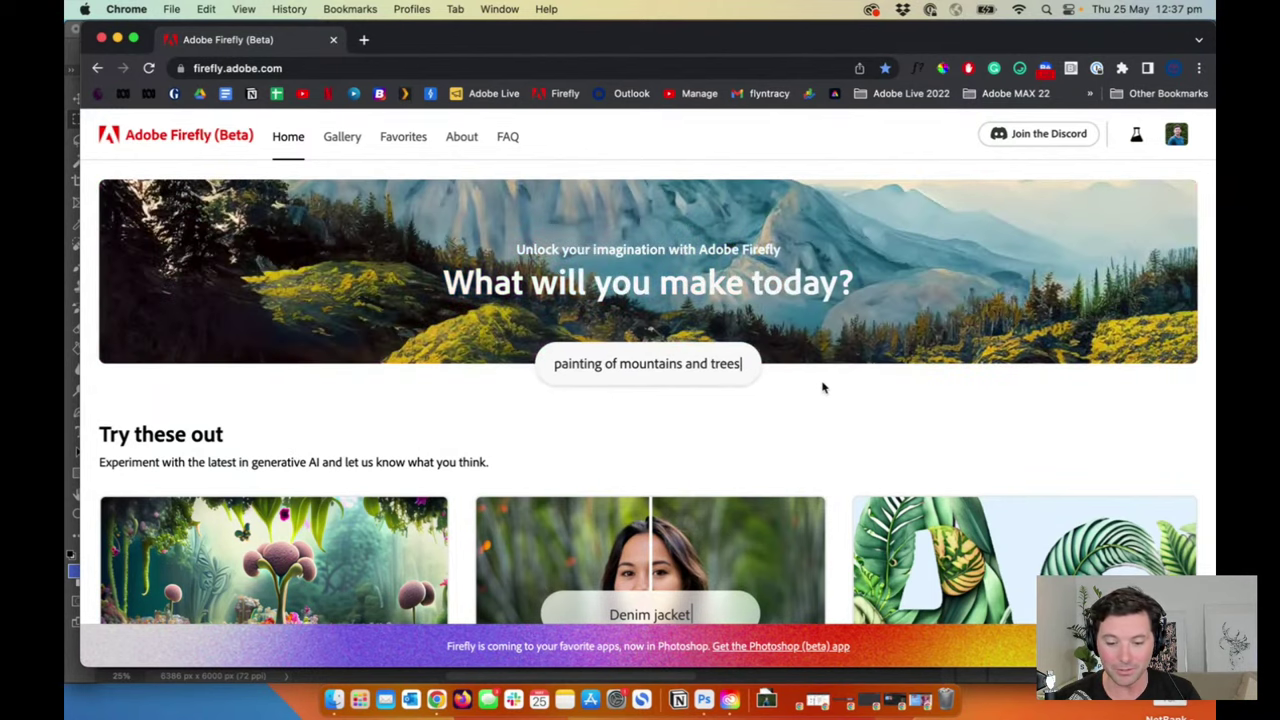
pyautogui.scroll(-3, 823, 388)
pyautogui.scroll(3, 823, 388)
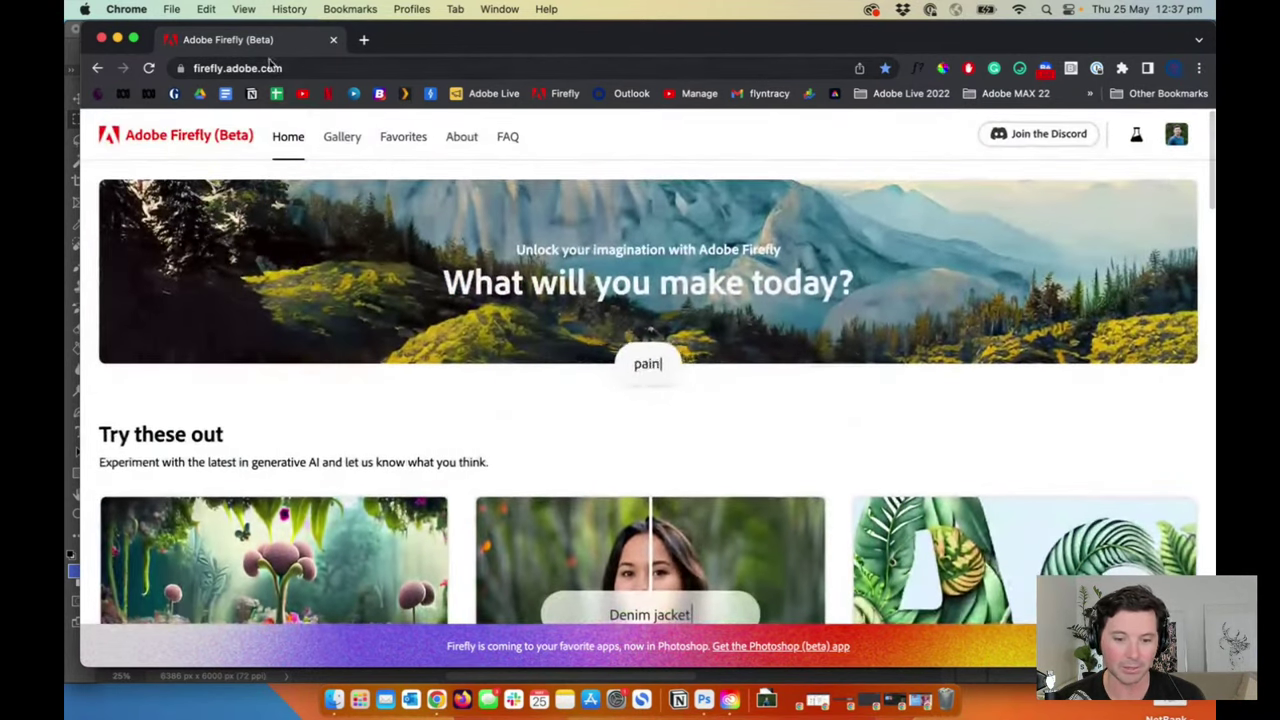
pyautogui.click(293, 68)
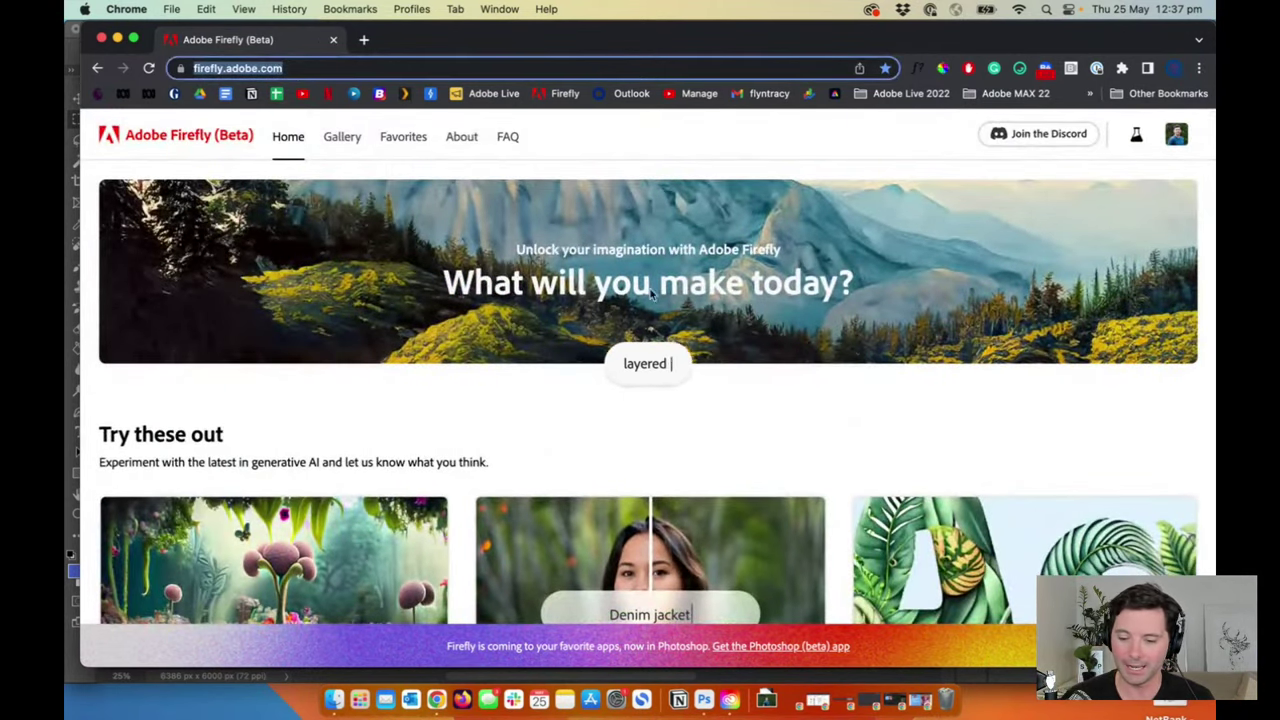
# Step: Scroll through the Firefly home page's generative AI feature cards, such as Generative fill
pyautogui.scroll(-7, 803, 411)
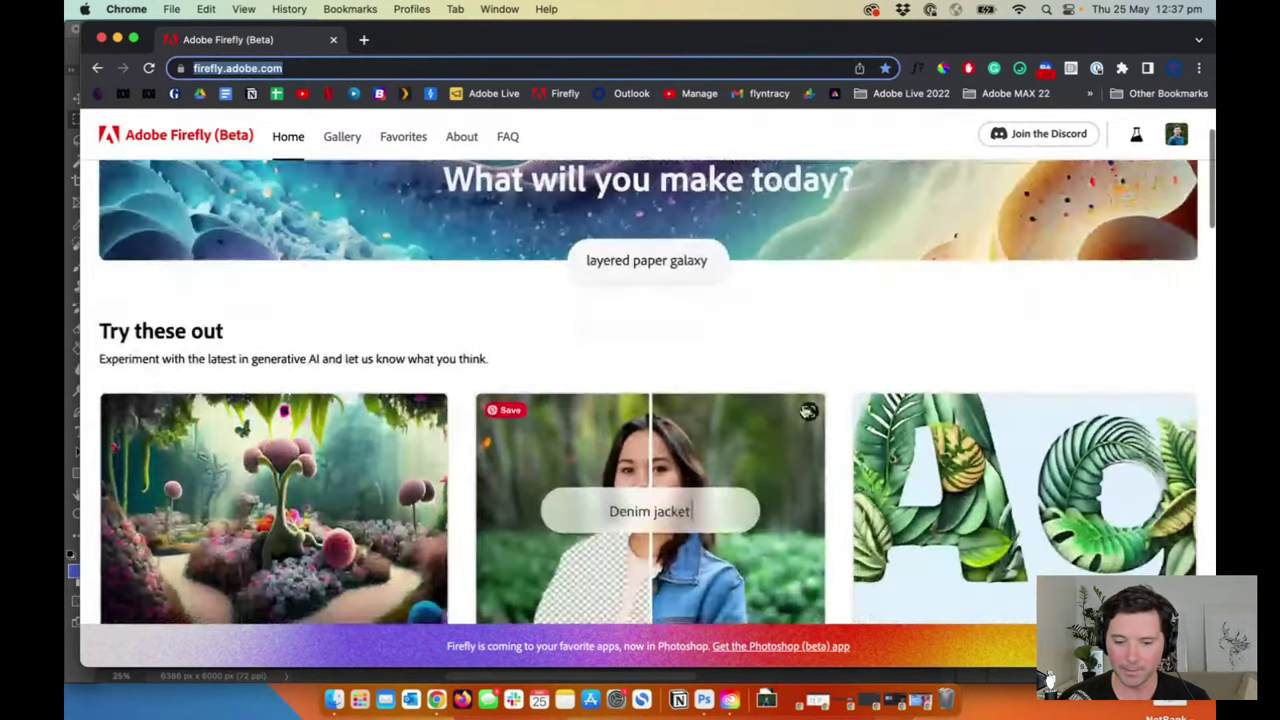
pyautogui.scroll(-2, 803, 411)
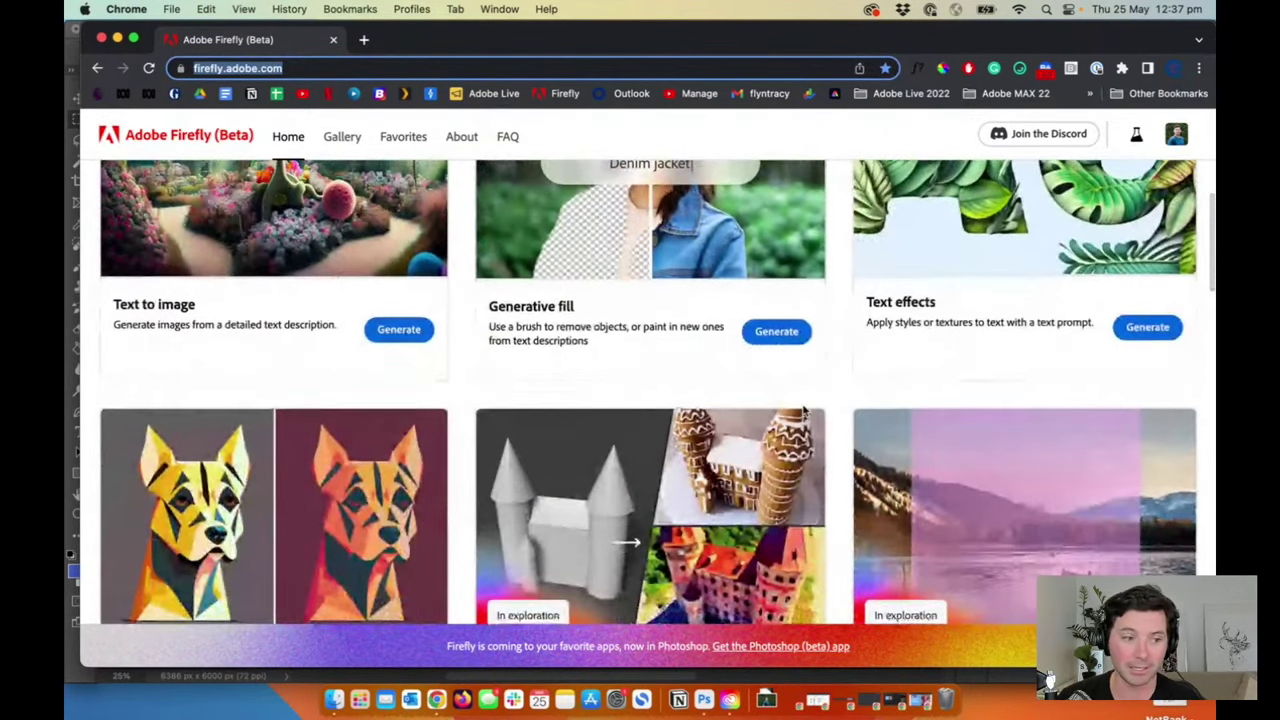
pyautogui.scroll(-3, 803, 411)
pyautogui.scroll(2, 600, 450)
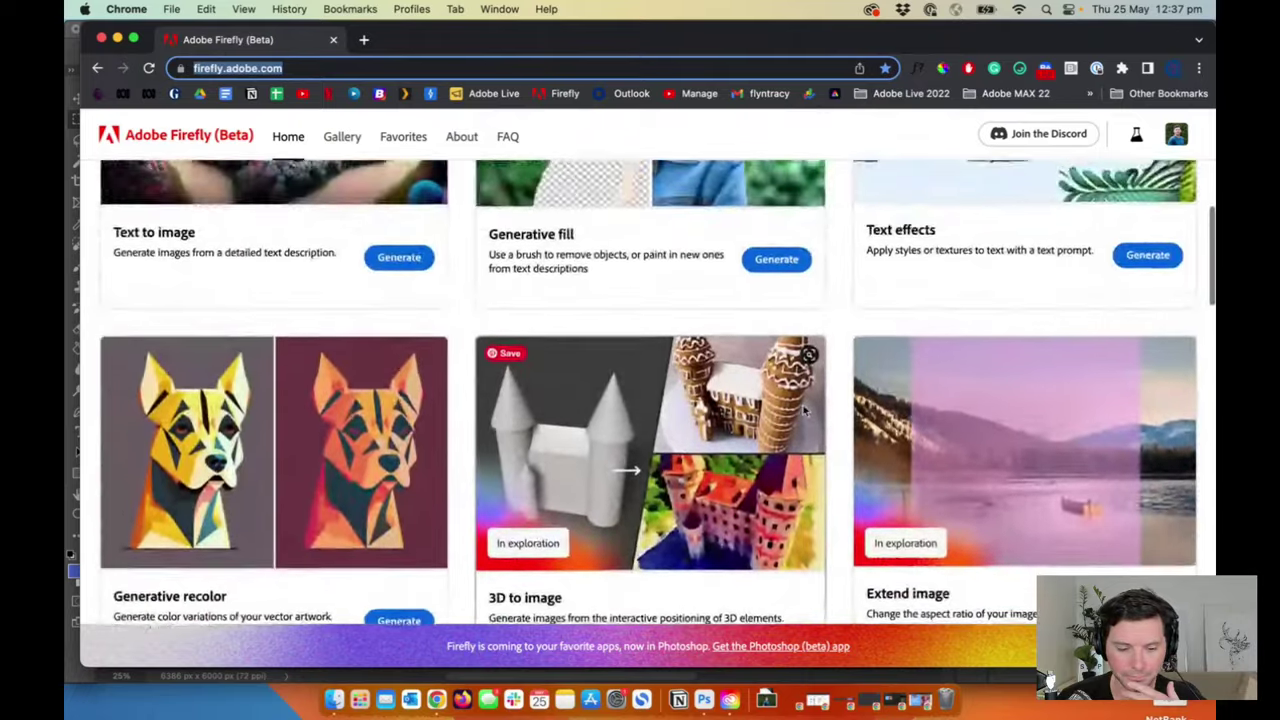
pyautogui.scroll(-3, 423, 485)
pyautogui.scroll(8, 400, 478)
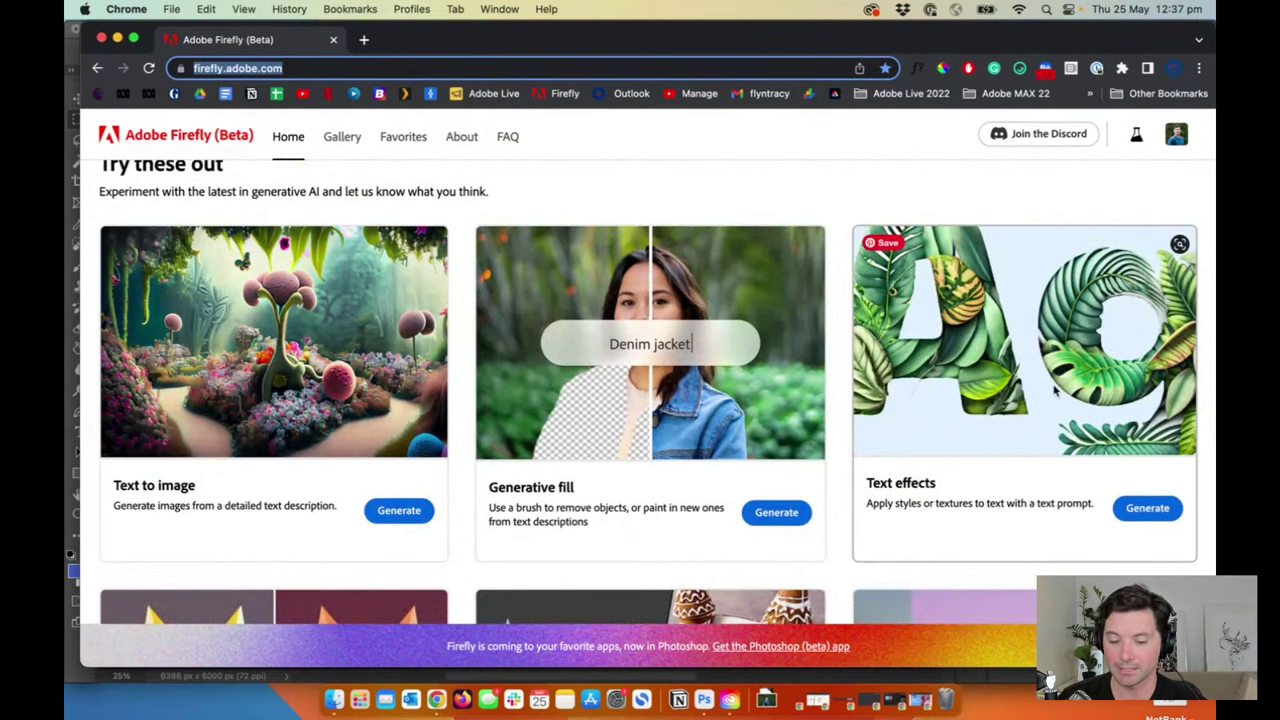
pyautogui.scroll(-8, 915, 345)
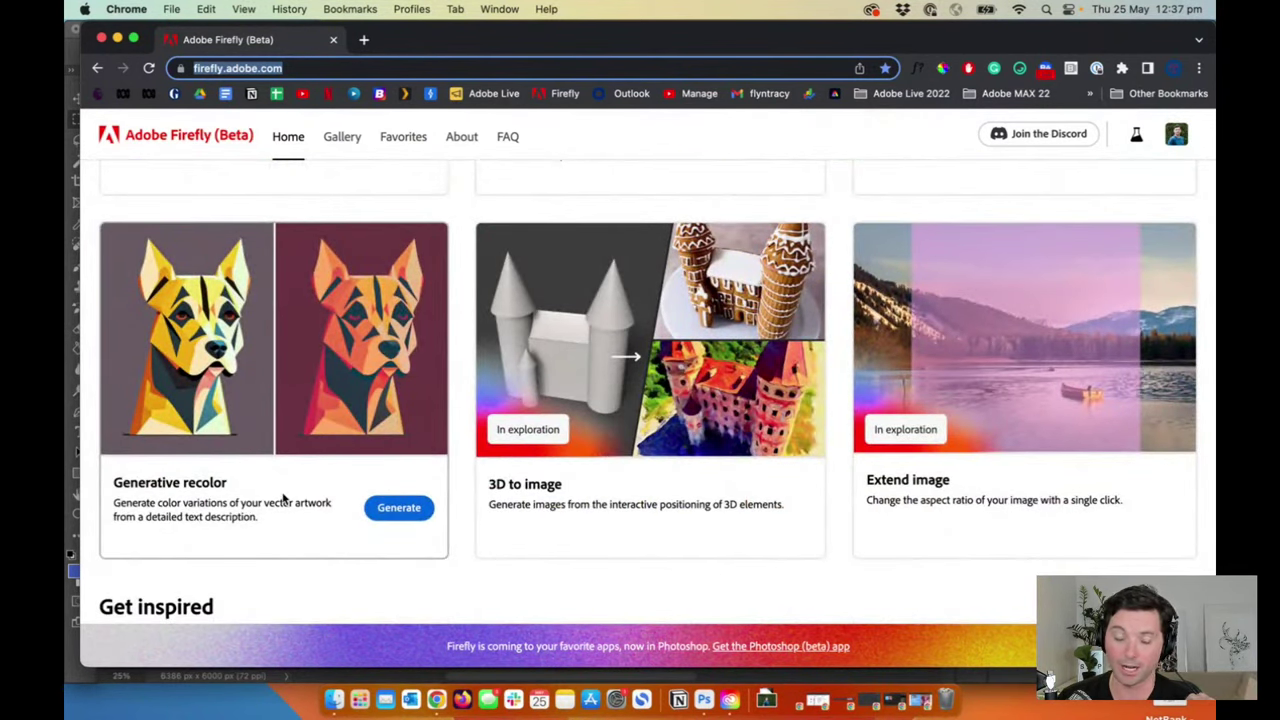
pyautogui.scroll(7, 284, 498)
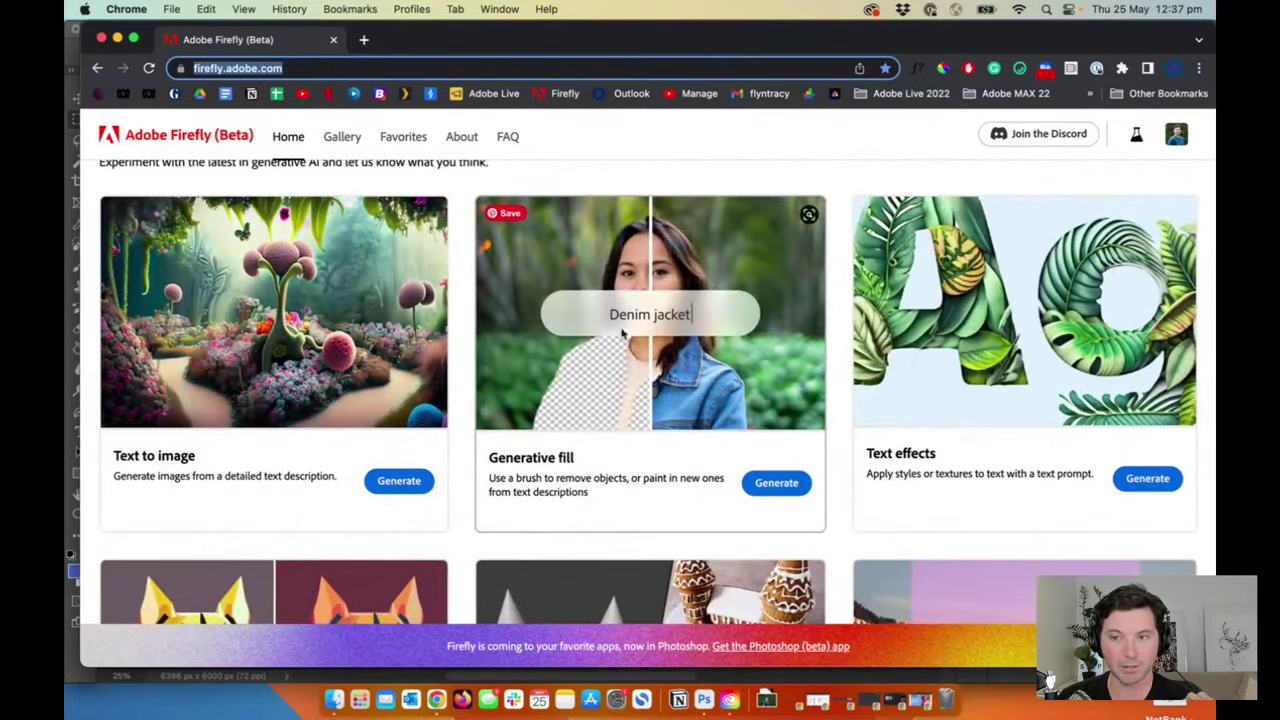
# Step: Load the lighthouse sample in Generative fill and paint over the lighthouse
pyautogui.click(779, 483)
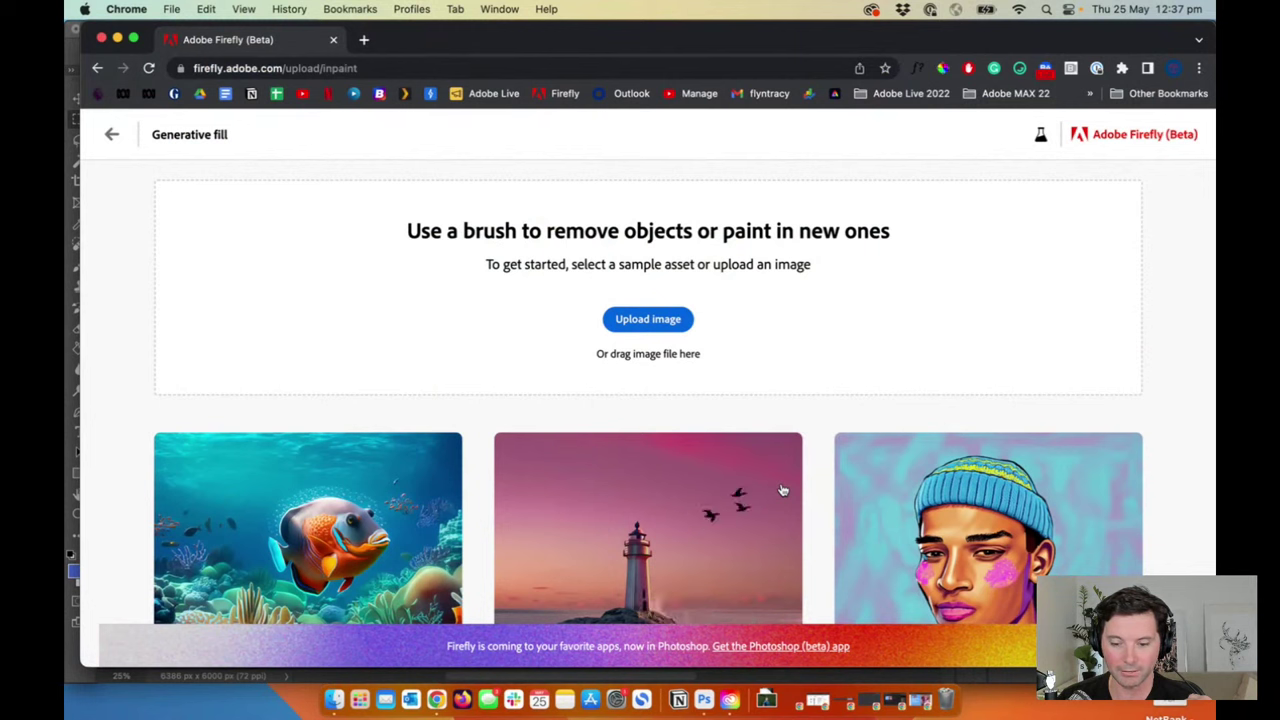
pyautogui.scroll(-7, 812, 438)
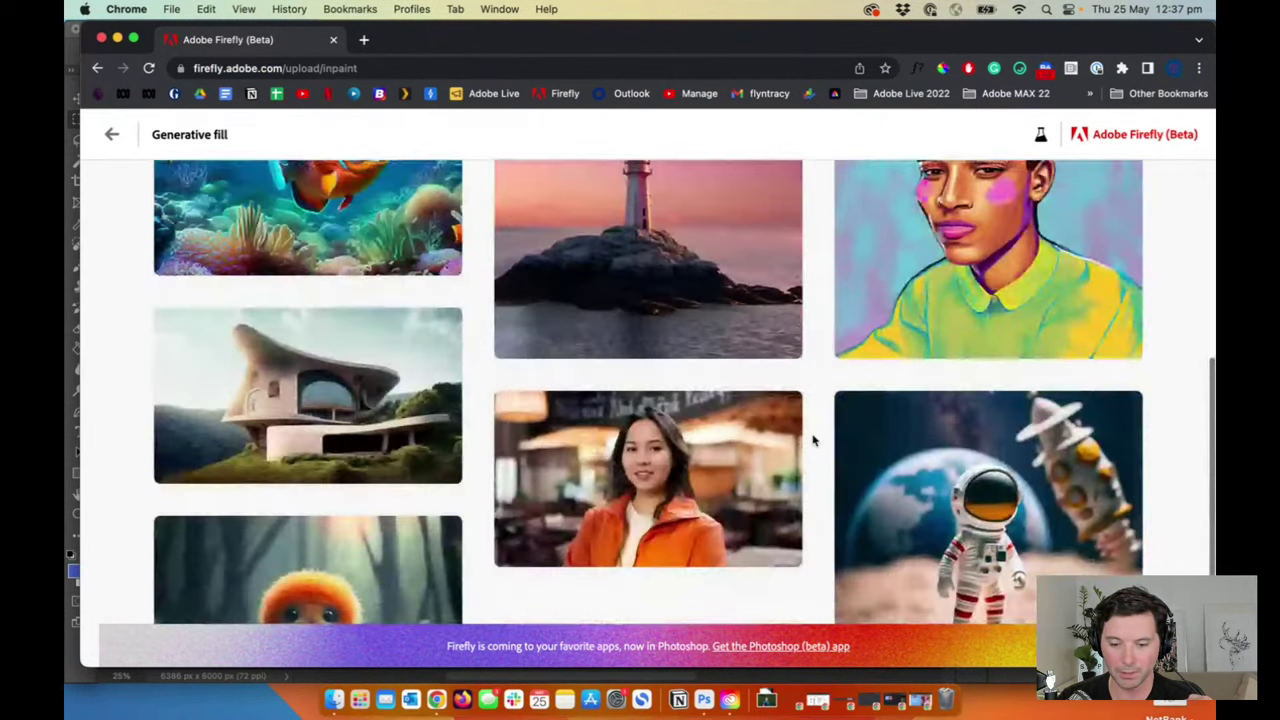
pyautogui.scroll(3, 812, 440)
pyautogui.moveTo(677, 311)
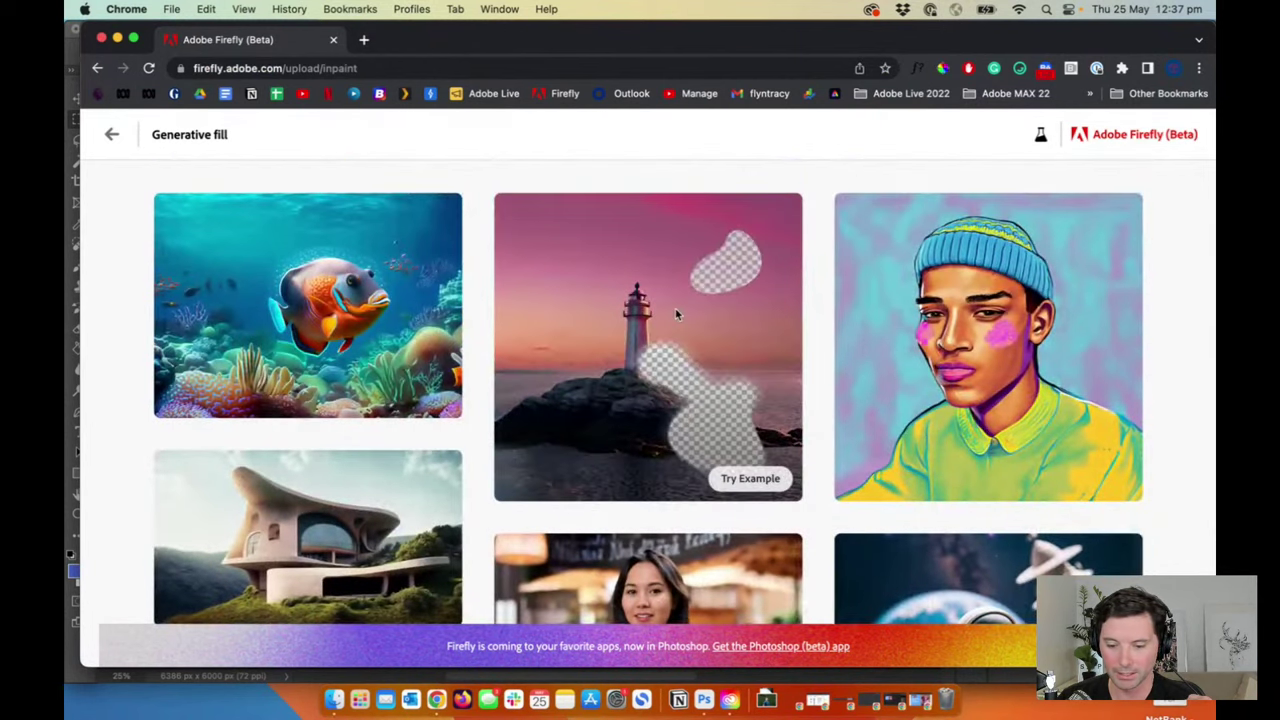
pyautogui.click(750, 478)
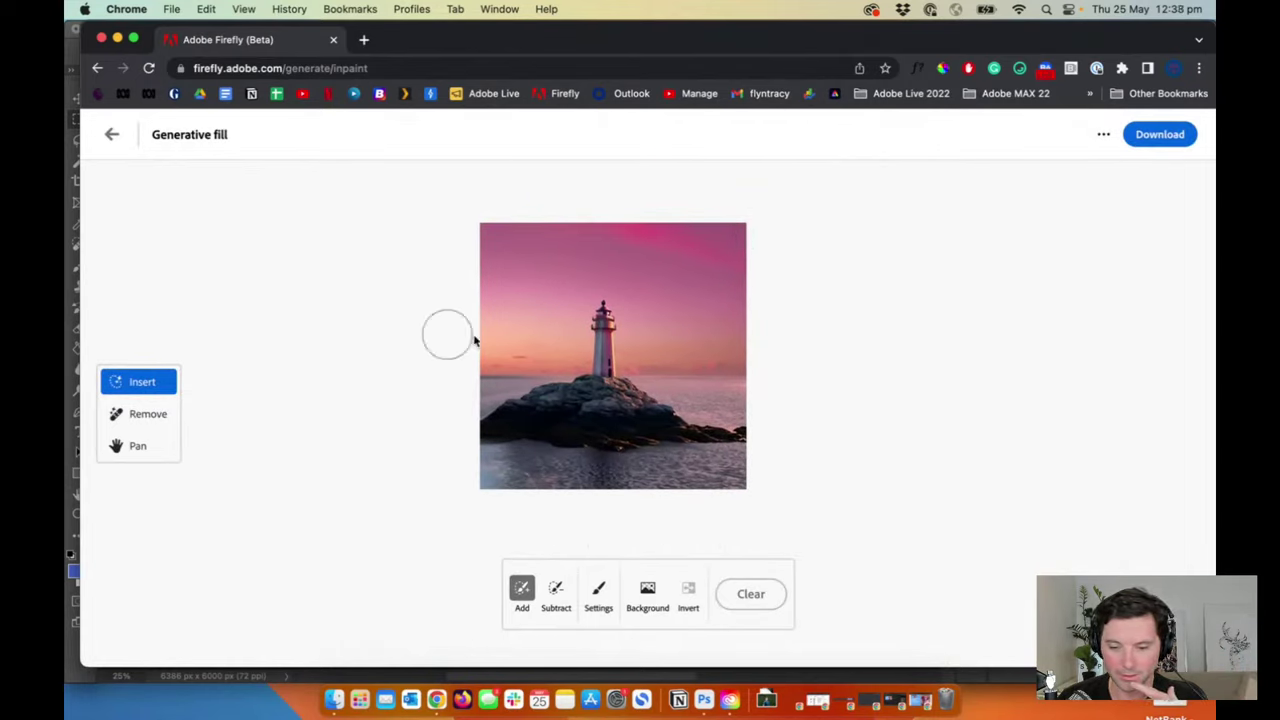
pyautogui.moveTo(610, 382); pyautogui.dragTo(605, 318)
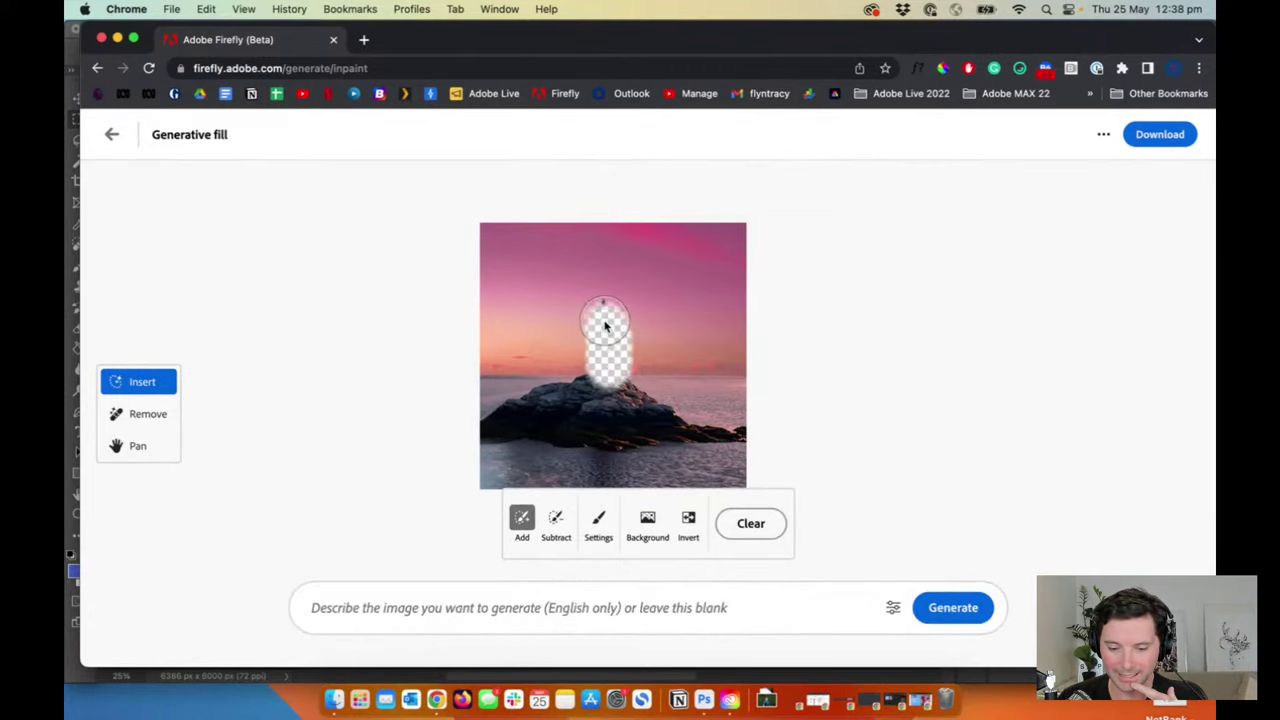
# Step: Generate replacements from the prompt 'evil looking tower'
pyautogui.click(628, 612)
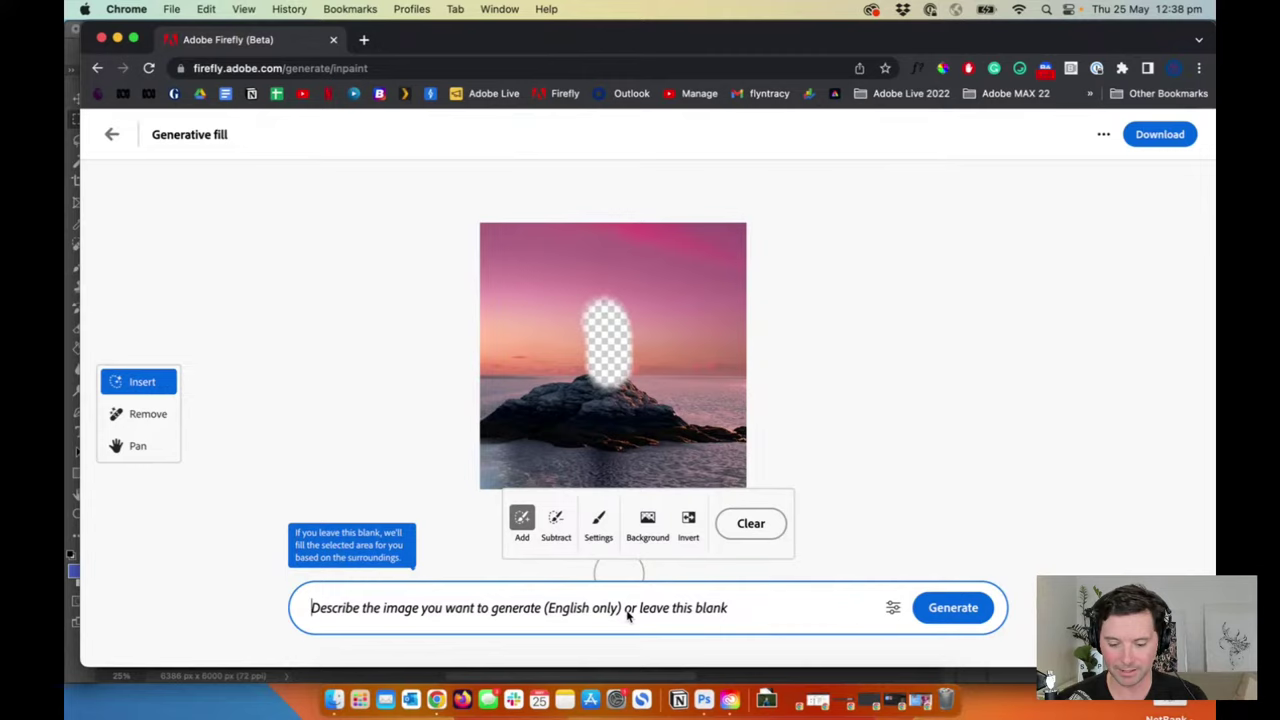
pyautogui.write('ever')
pyautogui.press('super+a')
pyautogui.write('evil lo')
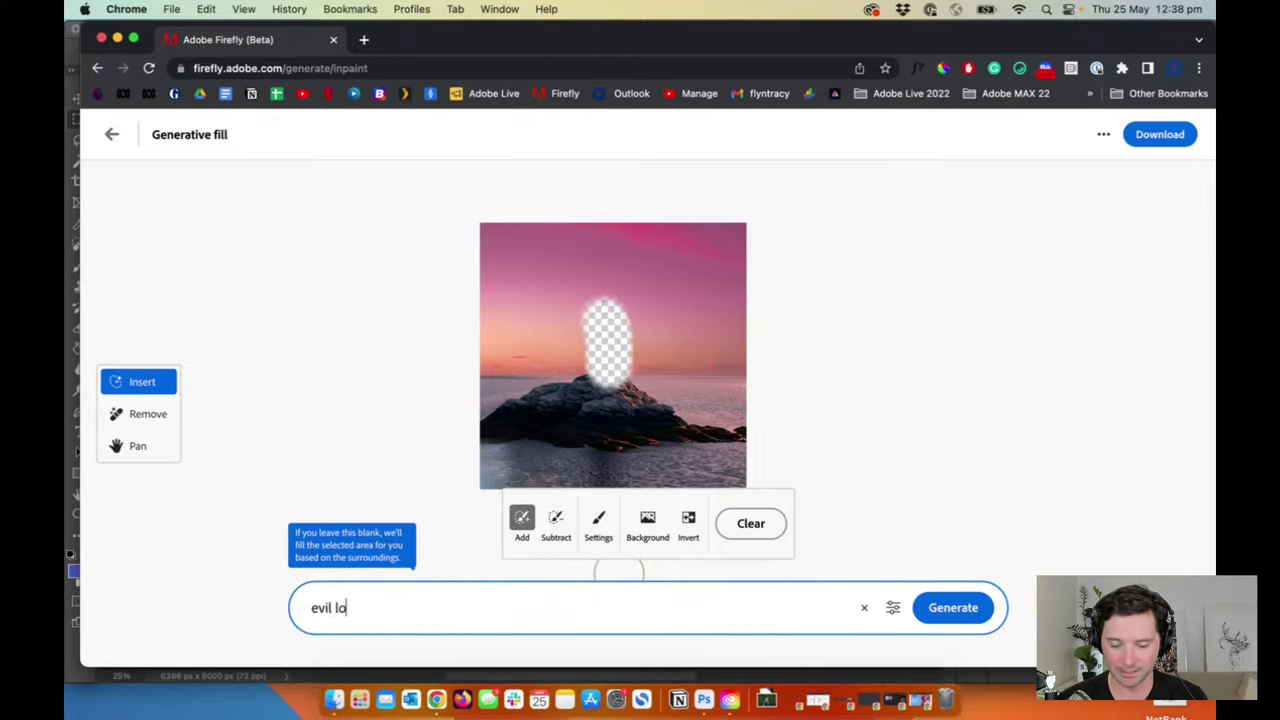
pyautogui.write('oking tower')
pyautogui.press('Return')
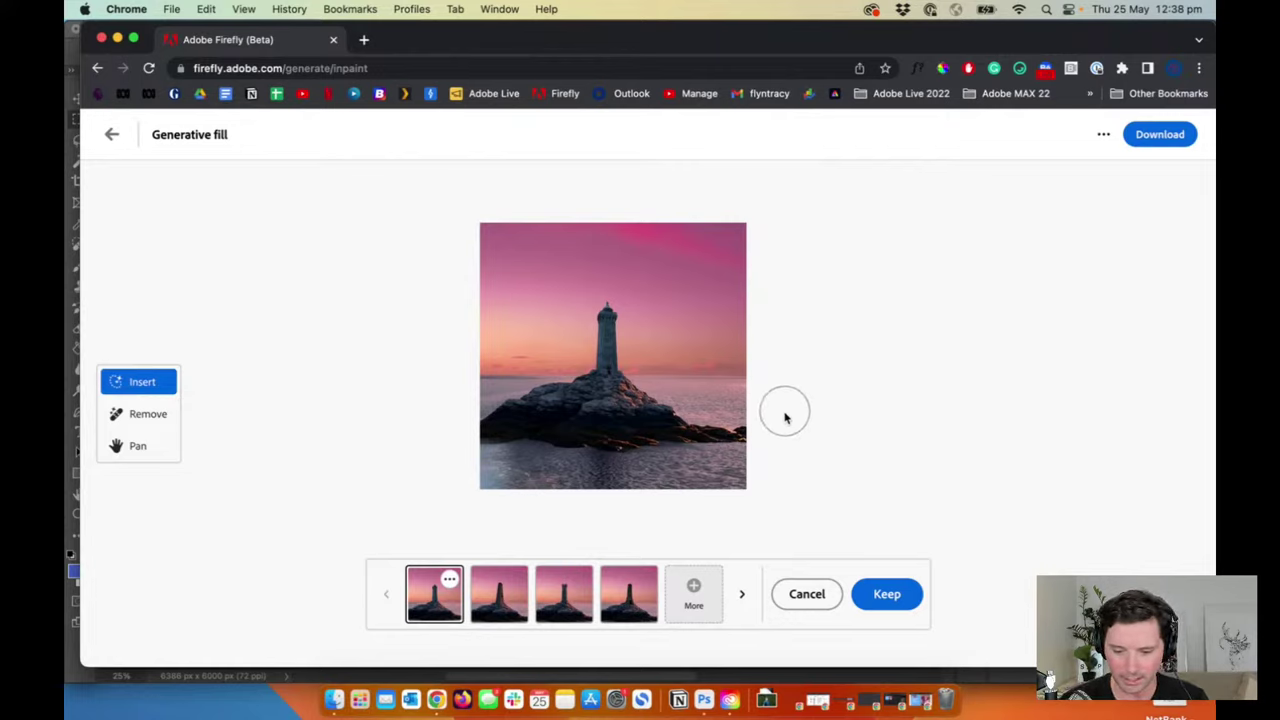
# Step: Preview each of the four generated tower variations
pyautogui.click(502, 597)
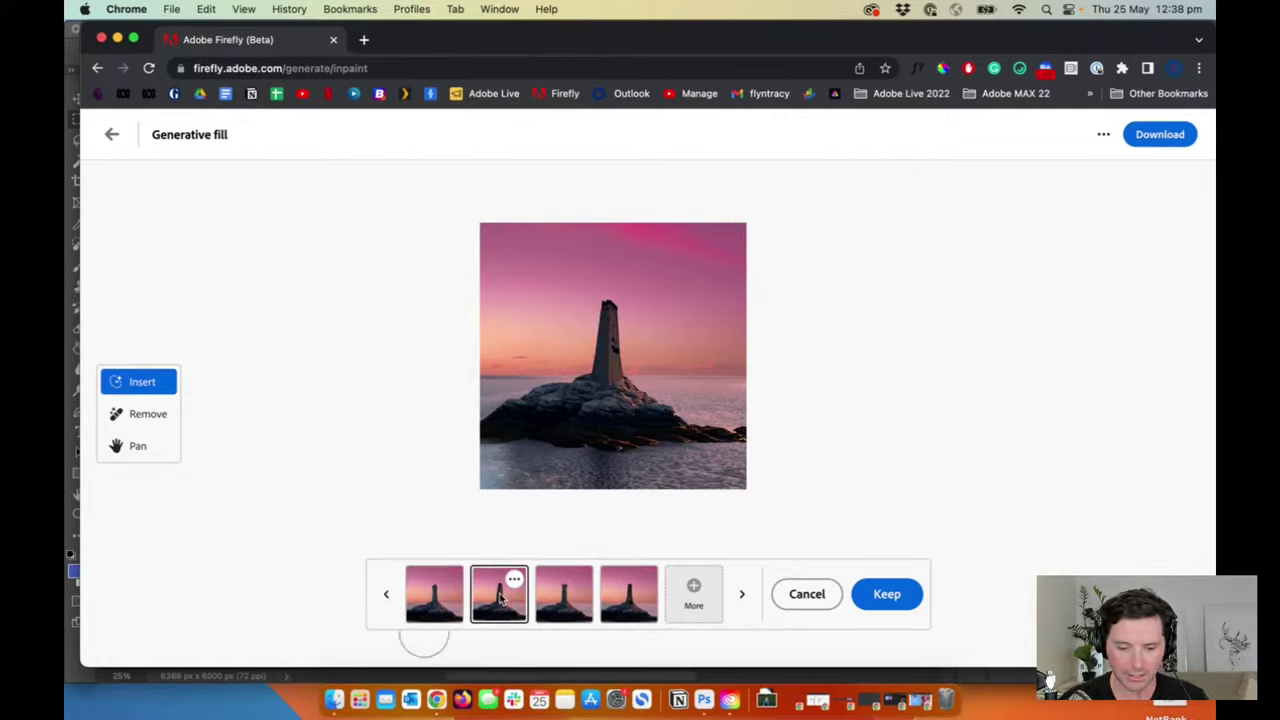
pyautogui.click(431, 598)
pyautogui.click(500, 599)
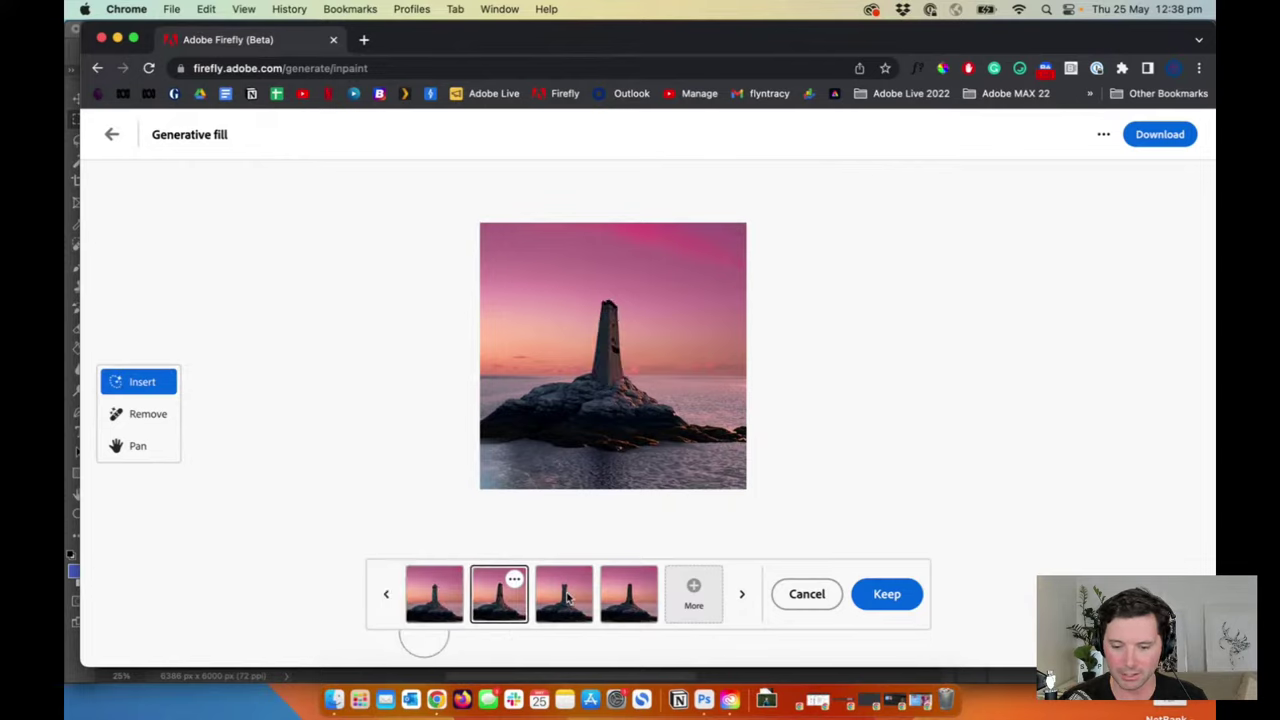
pyautogui.click(566, 597)
pyautogui.click(628, 594)
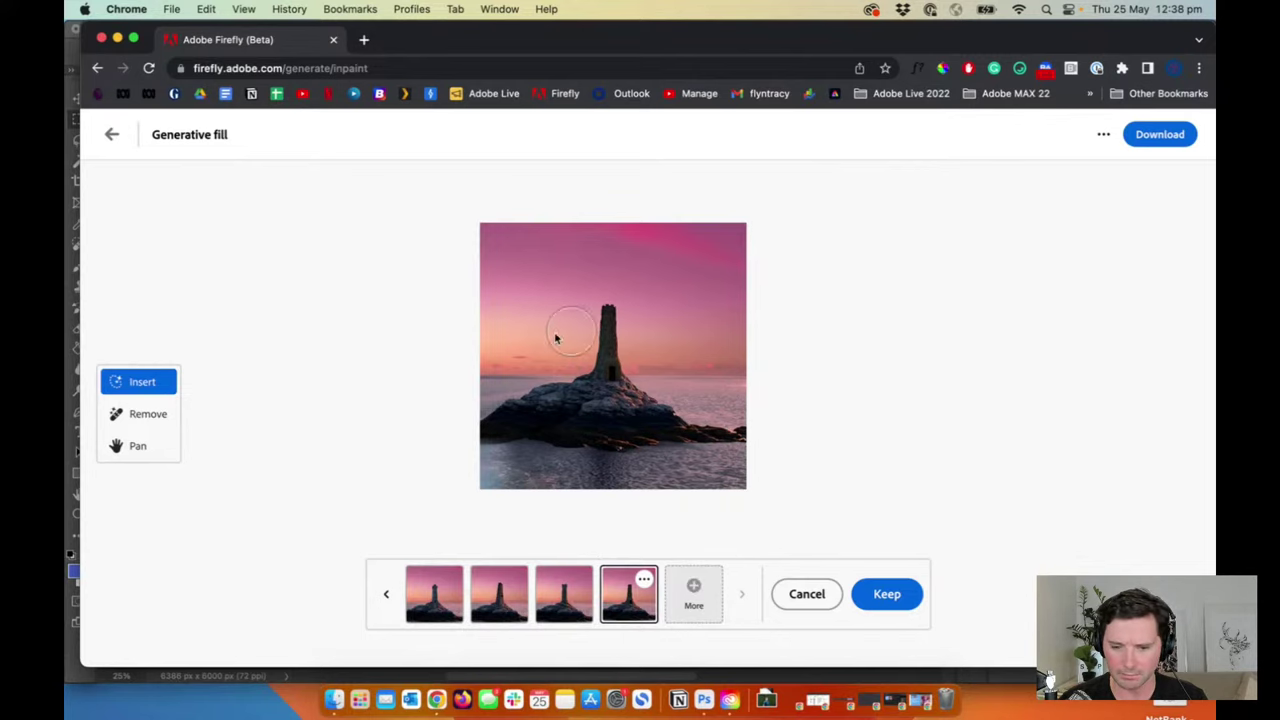
# Step: Recheck the third, second and first variations, then leave the Generative fill editor
pyautogui.scroll(5, 506, 353)
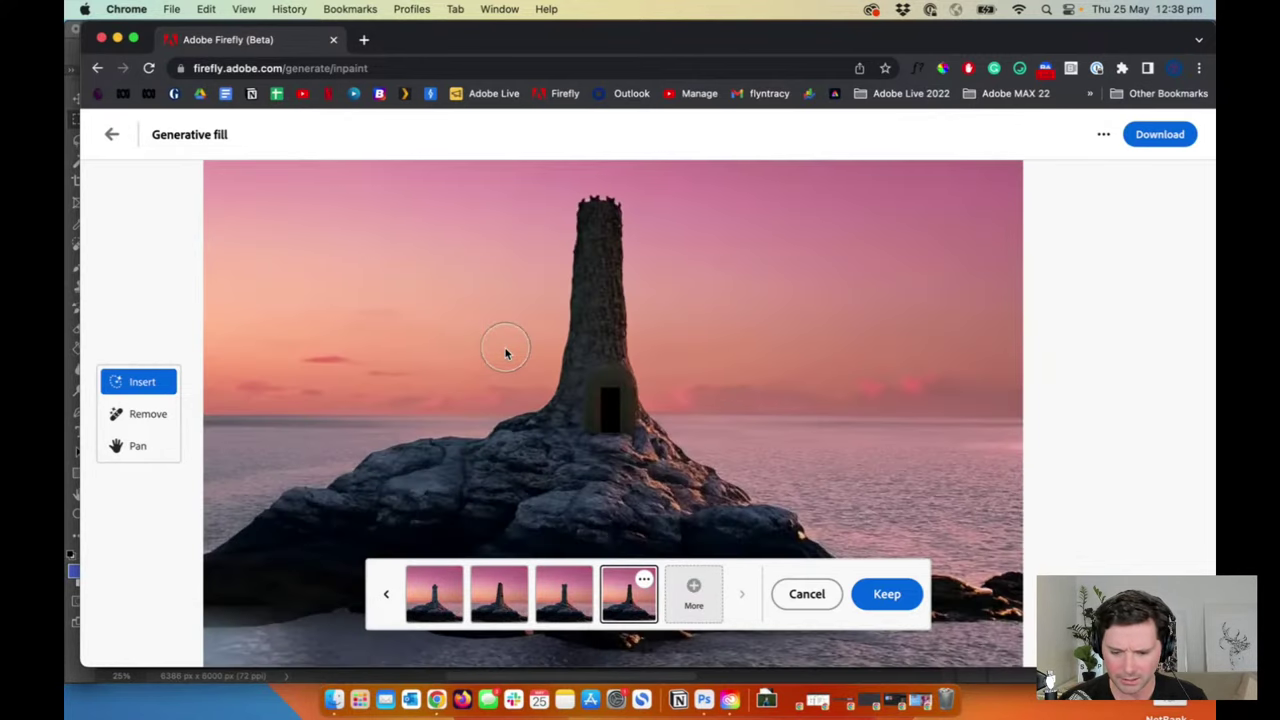
pyautogui.click(566, 610)
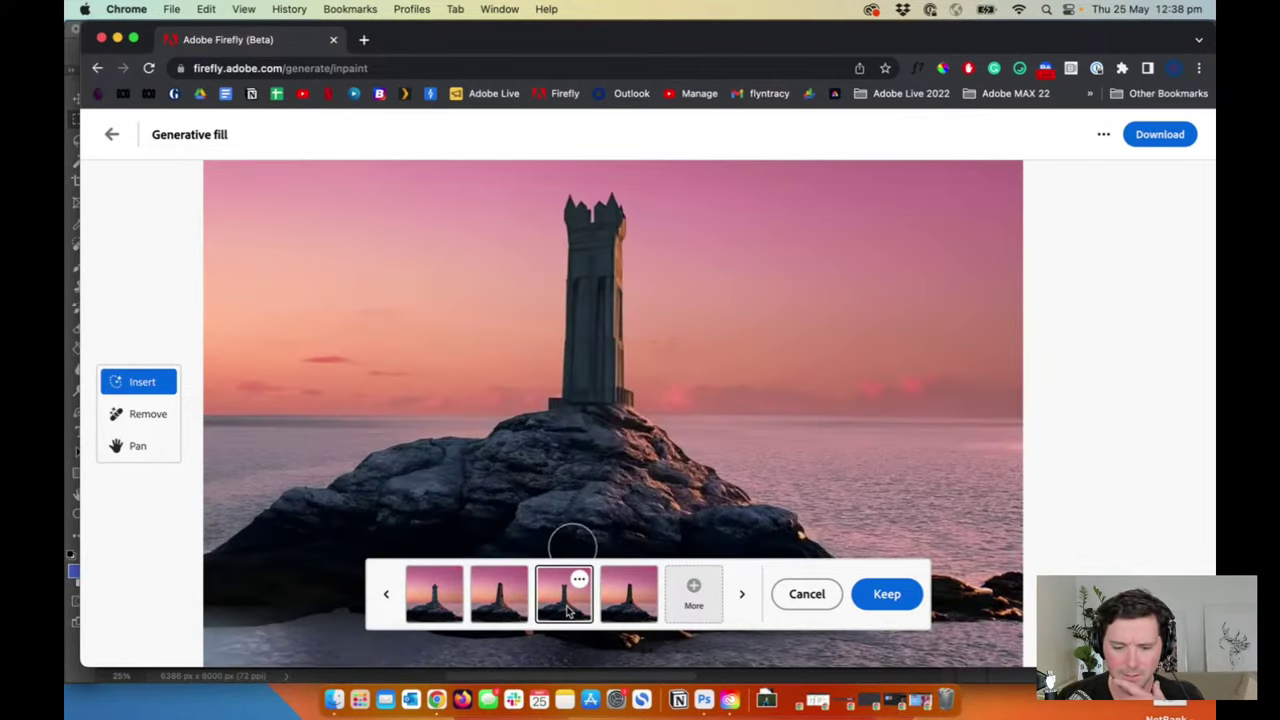
pyautogui.click(512, 612)
pyautogui.click(446, 610)
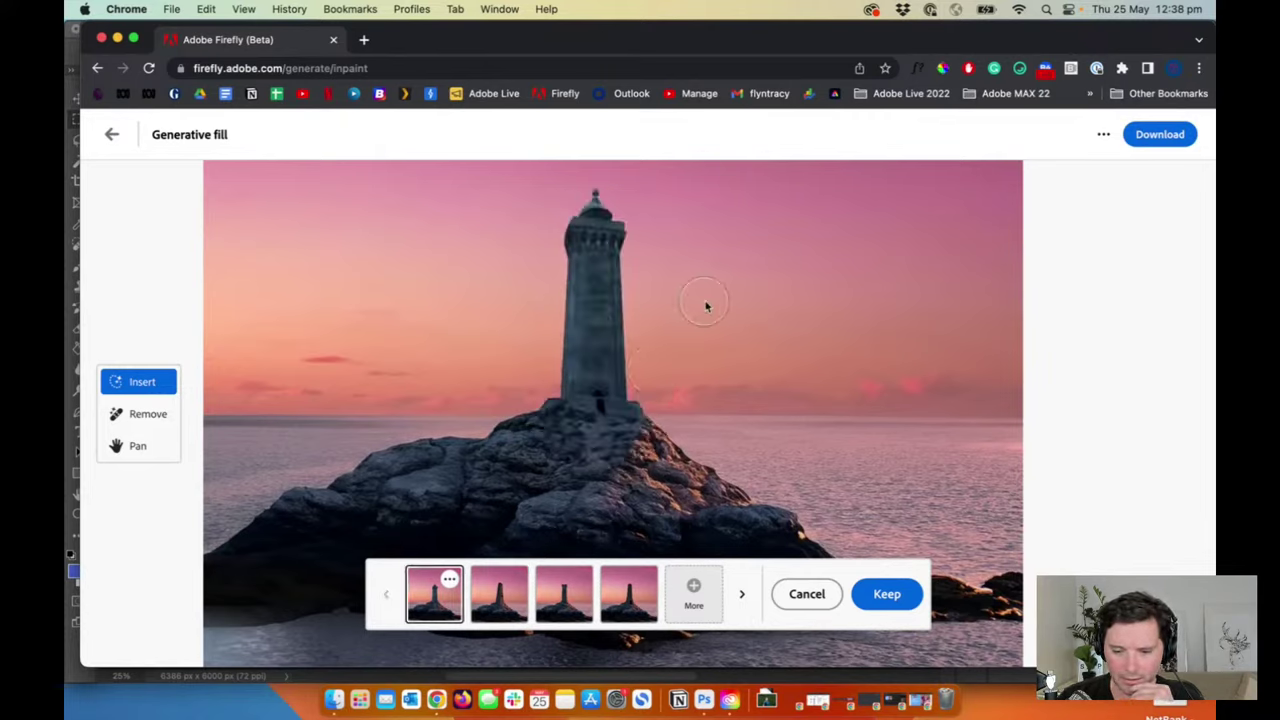
pyautogui.scroll(-5, 689, 360)
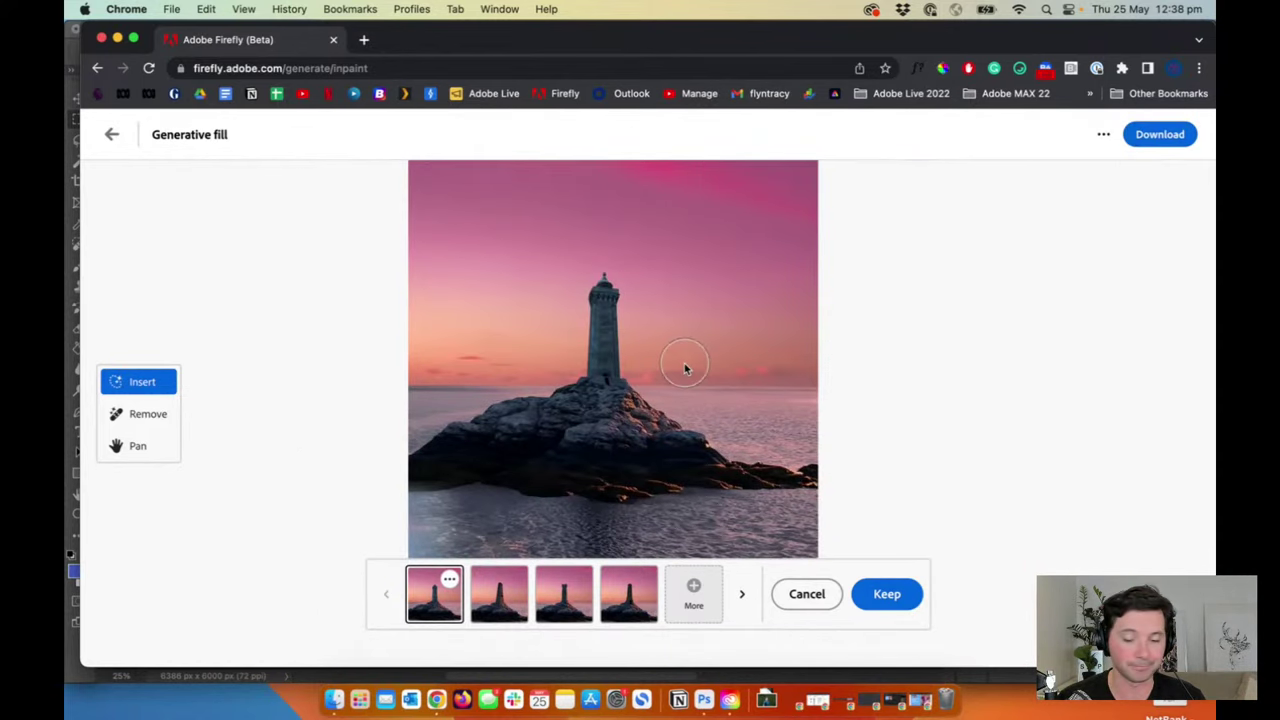
pyautogui.click(116, 139)
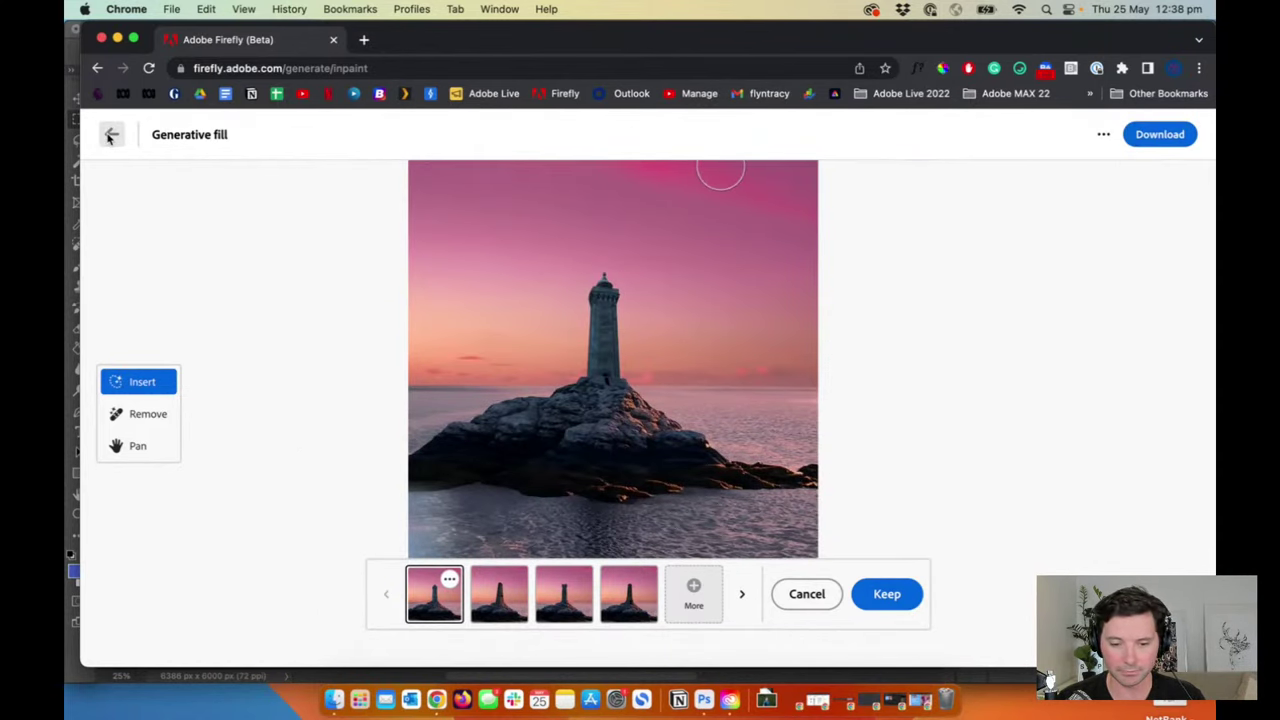
# Step: Return to the Firefly home page and scroll through it
pyautogui.click(111, 137)
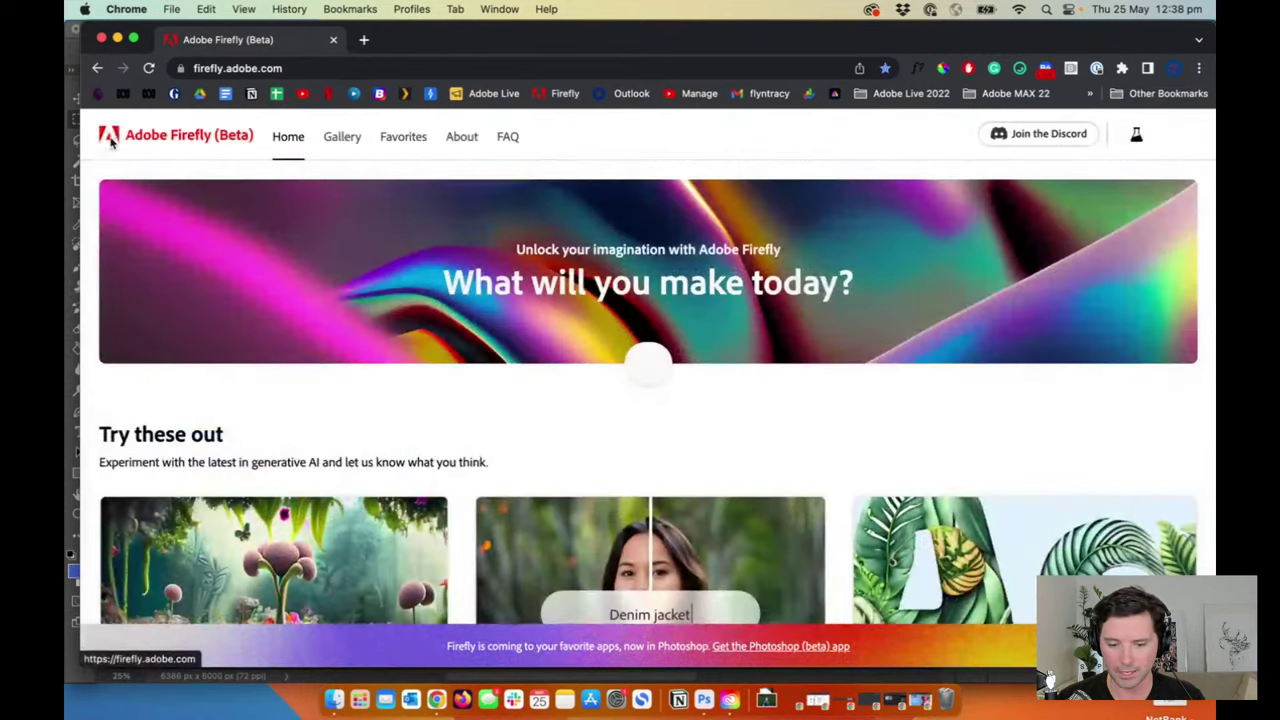
pyautogui.scroll(-3, 528, 422)
pyautogui.scroll(-1, 535, 421)
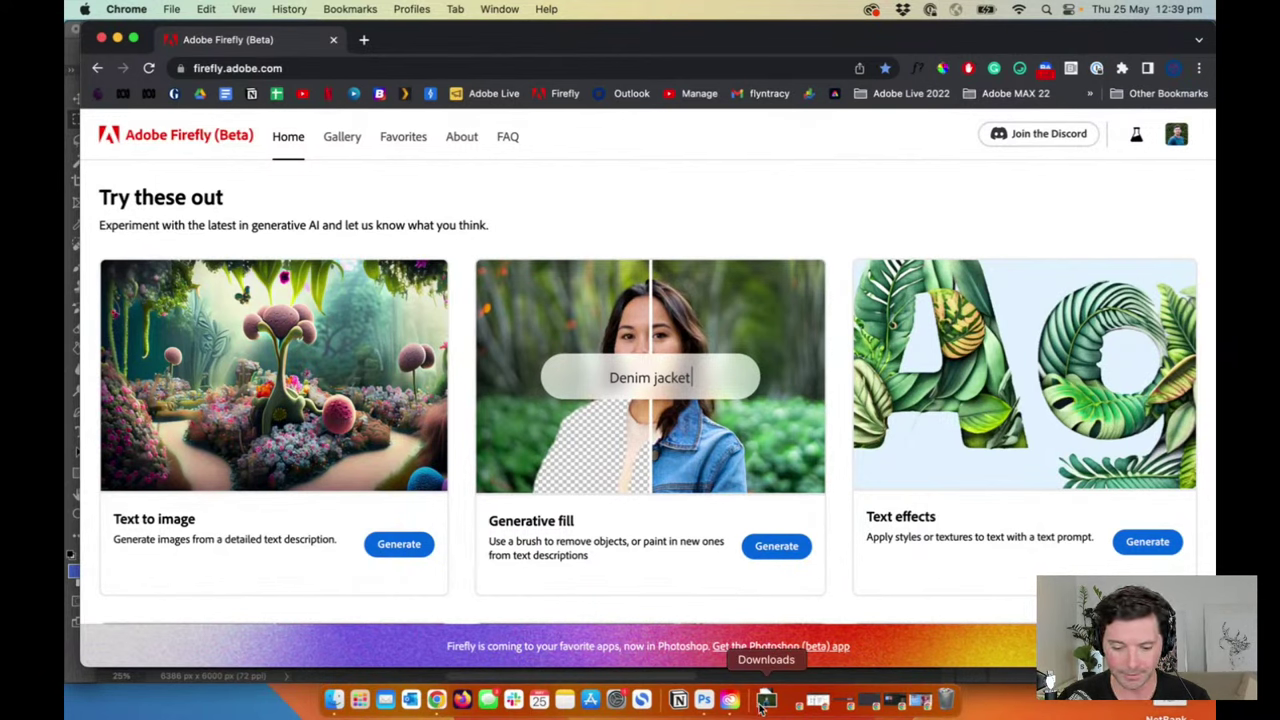
# Step: Preview 3beach.jpg in Finder and open it in Photoshop (Beta)
pyautogui.press('super+Tab')
pyautogui.press('super+Tab')
pyautogui.press('super+Tab')
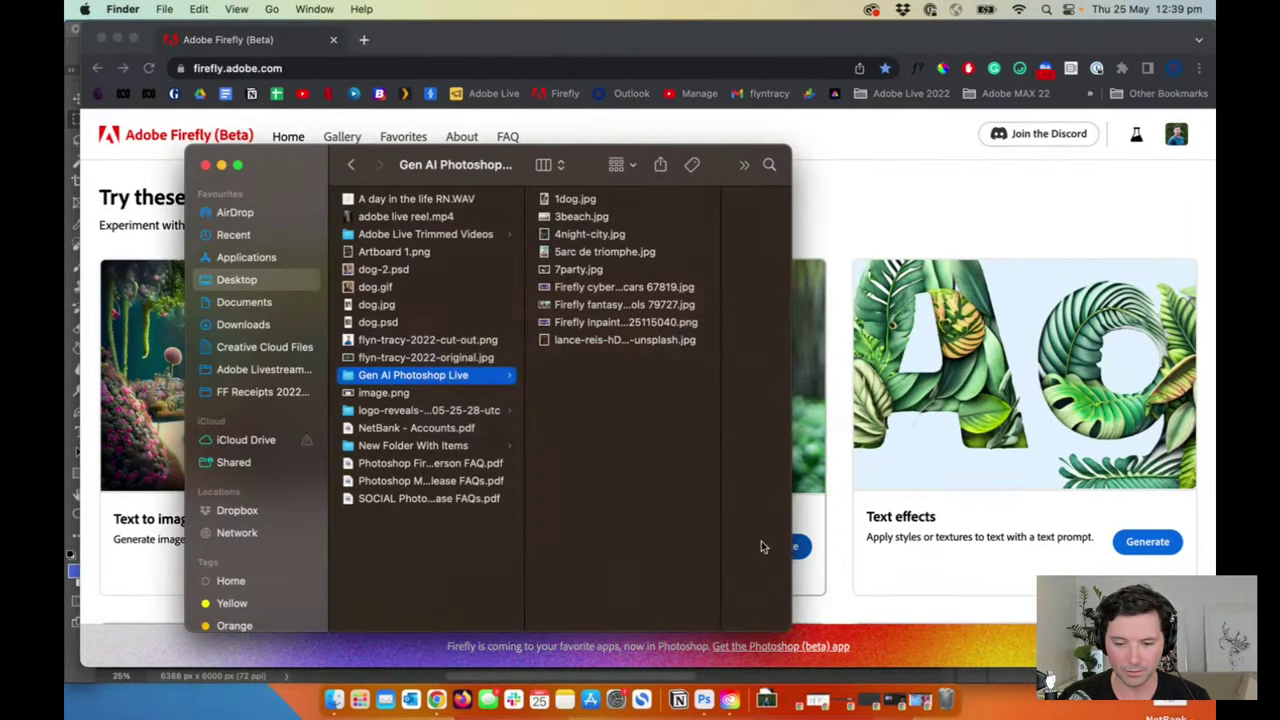
pyautogui.click(588, 214)
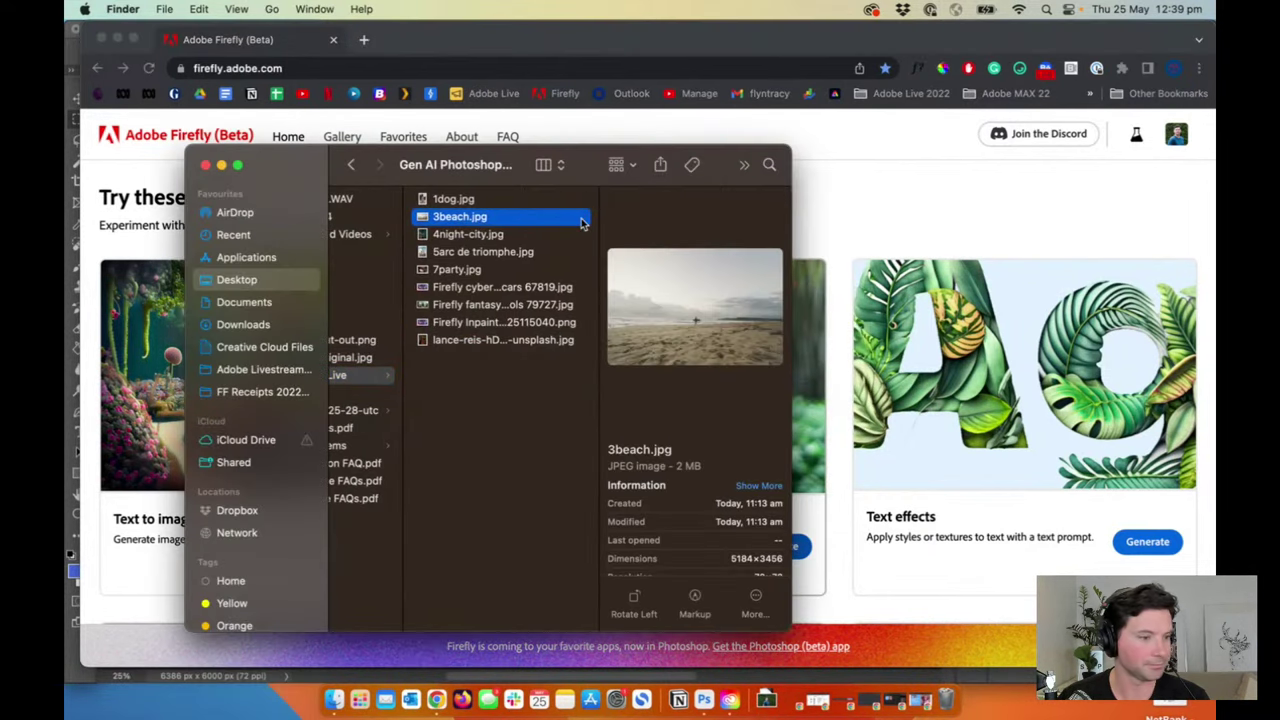
pyautogui.press('space')
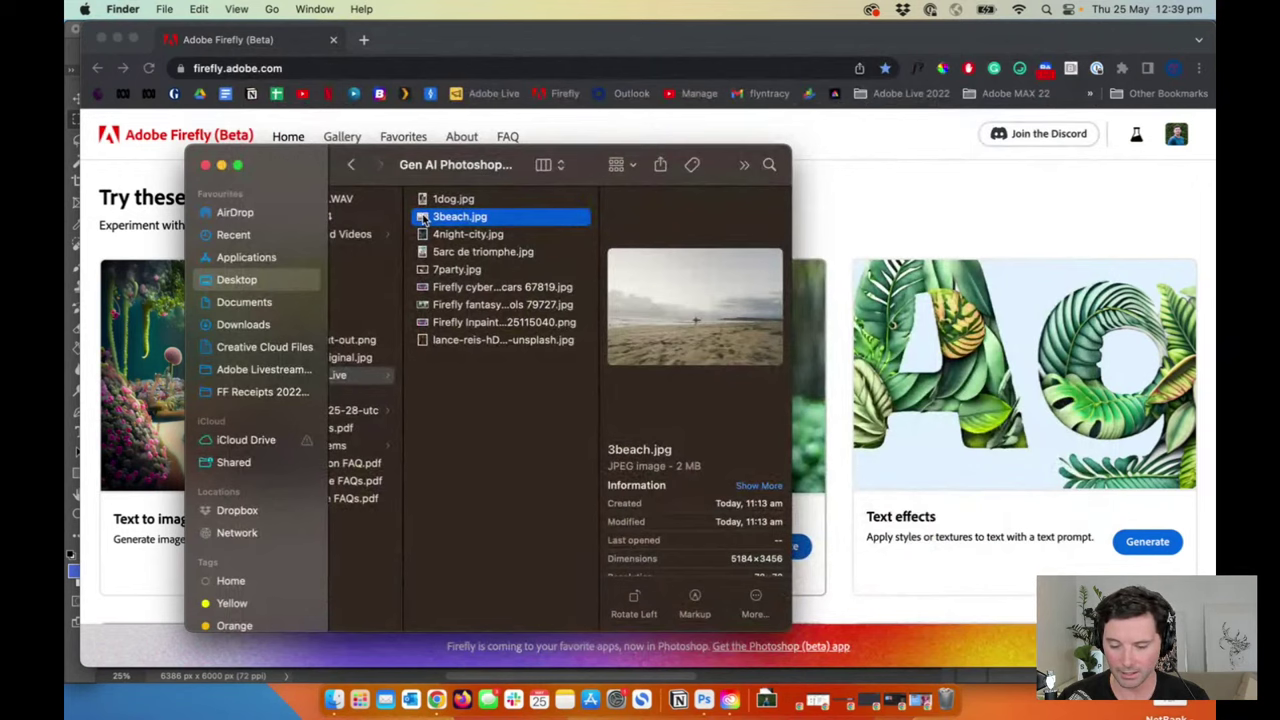
pyautogui.moveTo(424, 219); pyautogui.dragTo(705, 702)
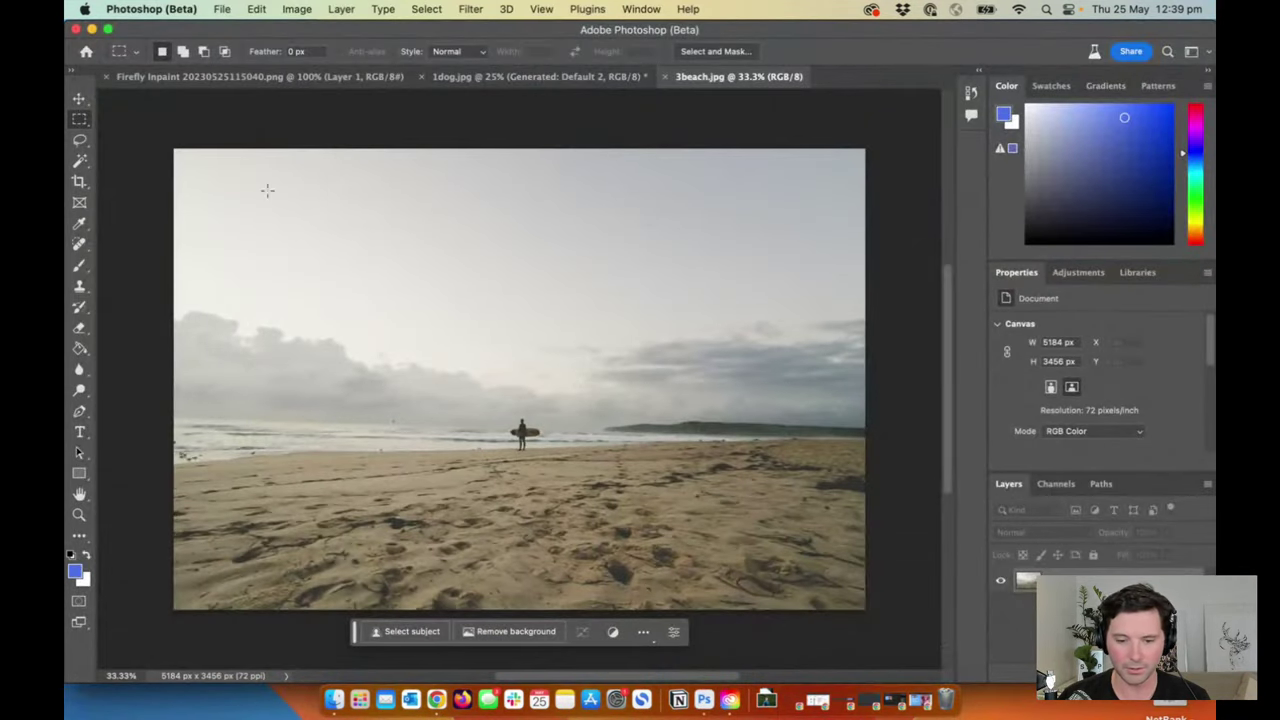
pyautogui.click(452, 77)
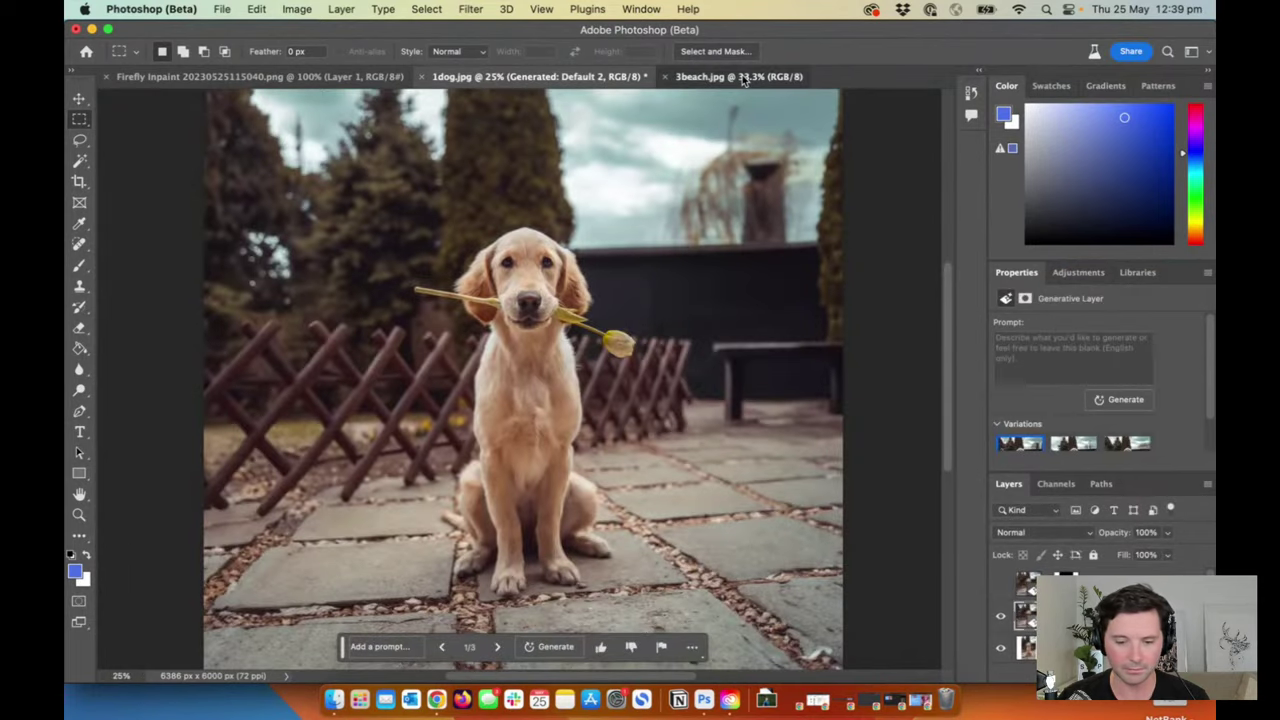
pyautogui.click(742, 76)
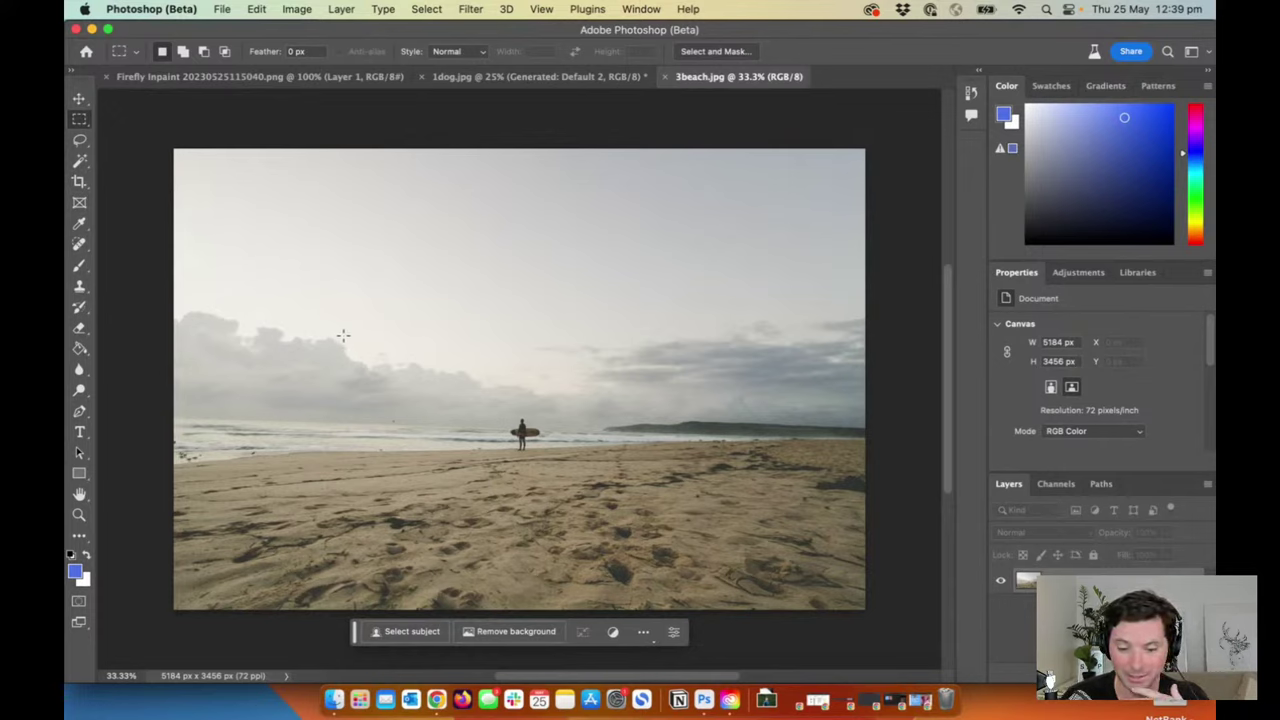
# Step: Select the sand right of the surfer and generate a 'beach house' there
pyautogui.moveTo(620, 360); pyautogui.dragTo(742, 504)
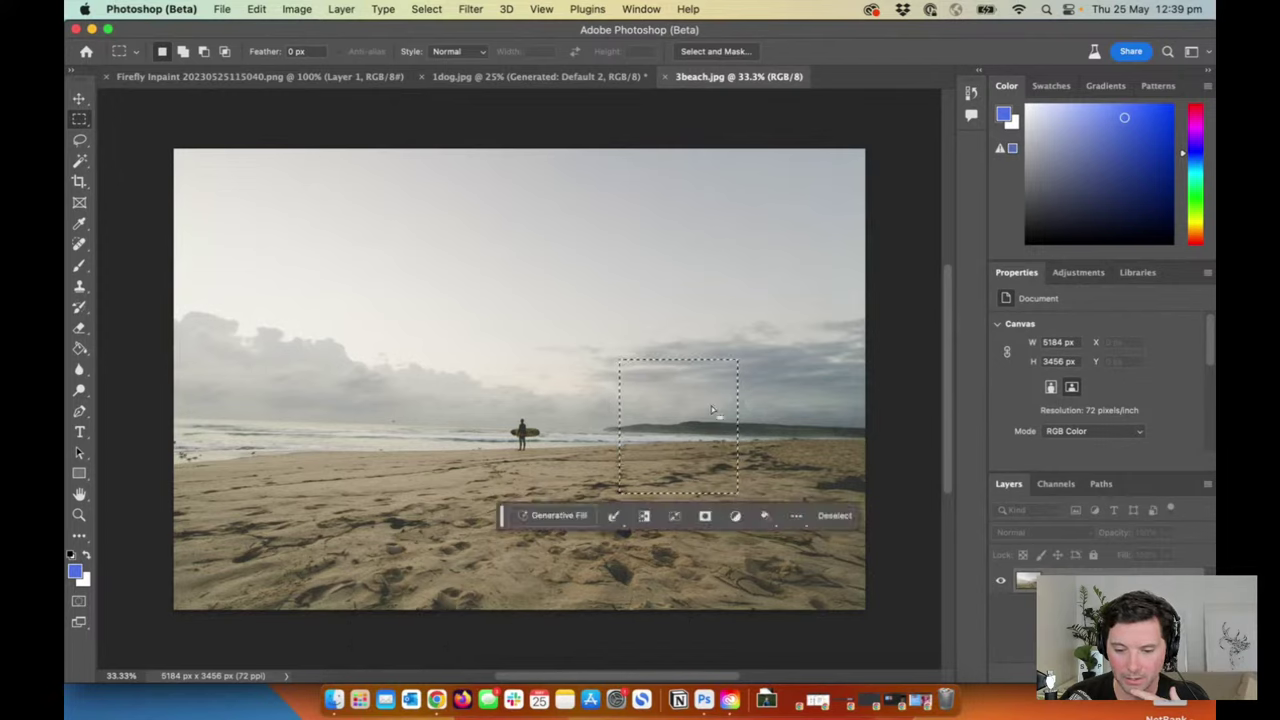
pyautogui.click(603, 317)
pyautogui.moveTo(620, 321); pyautogui.dragTo(730, 493)
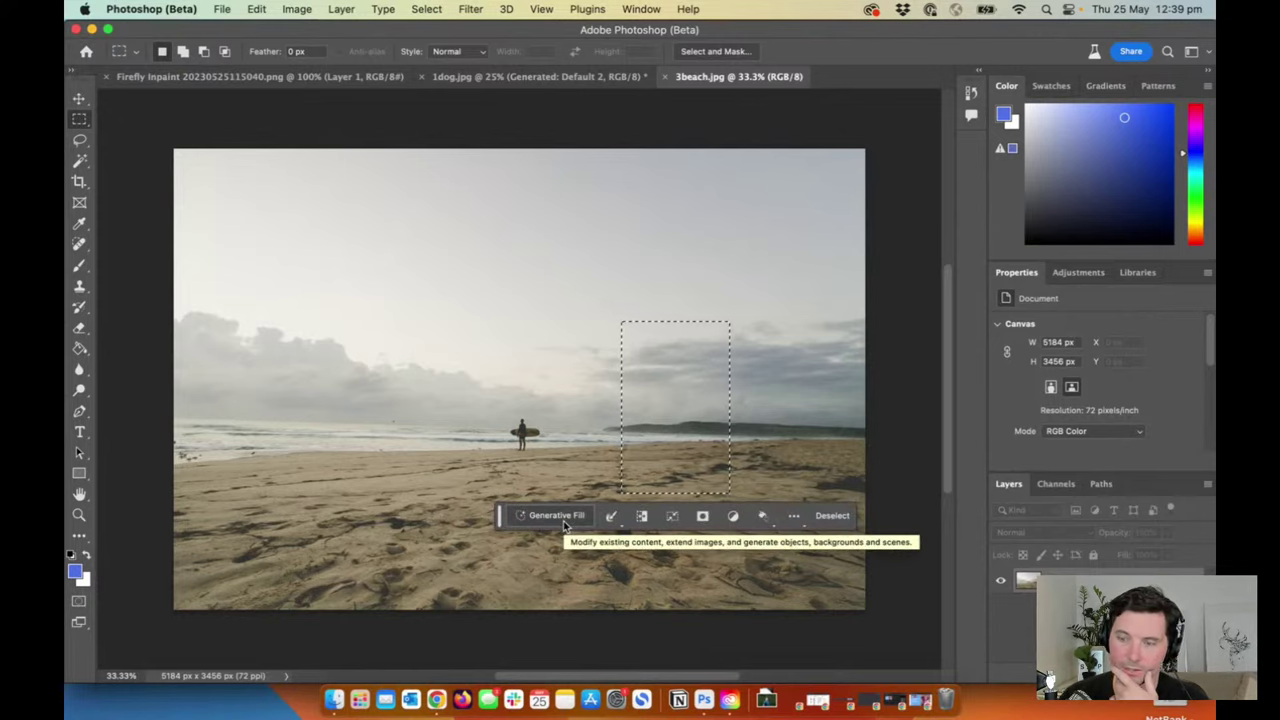
pyautogui.click(550, 516)
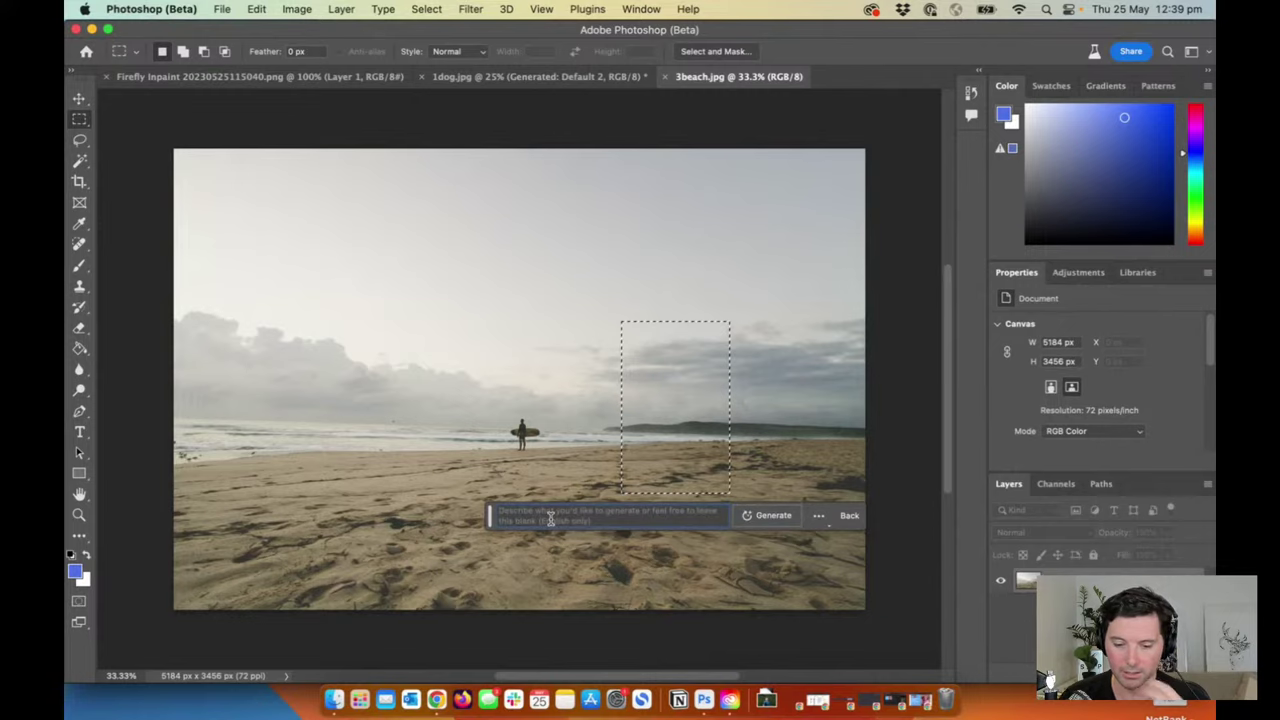
pyautogui.write('beach house')
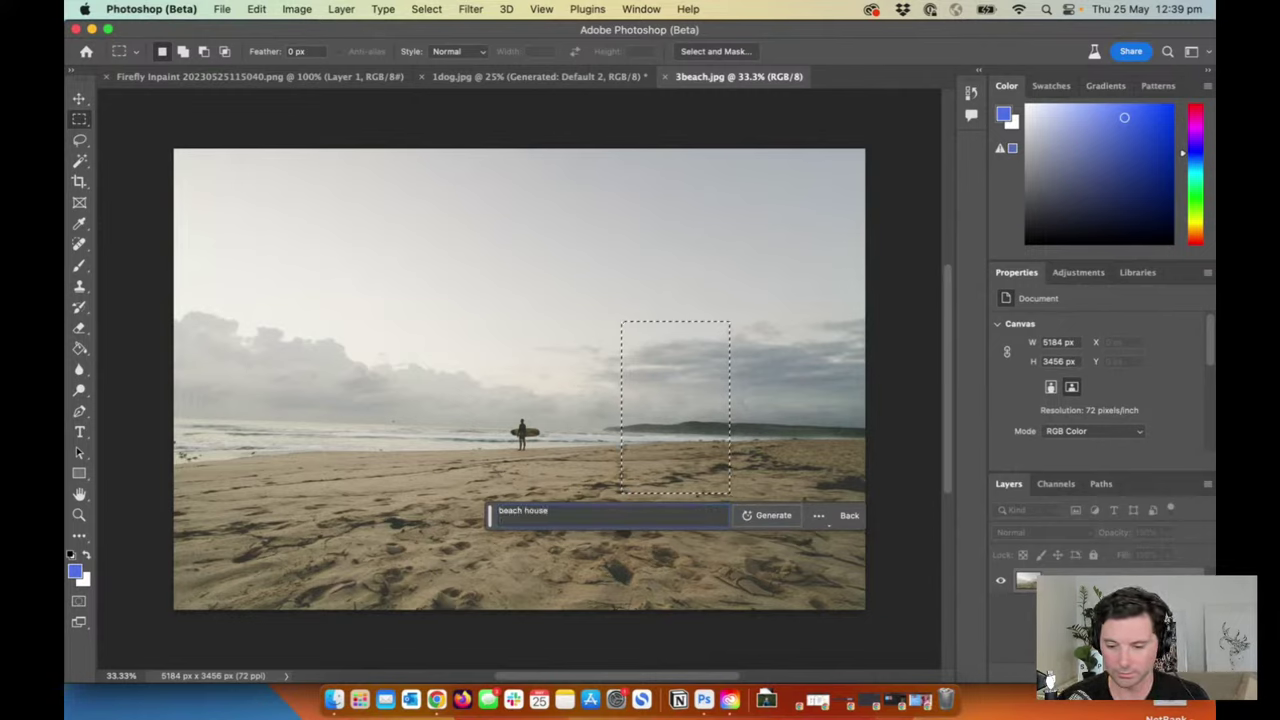
pyautogui.click(778, 515)
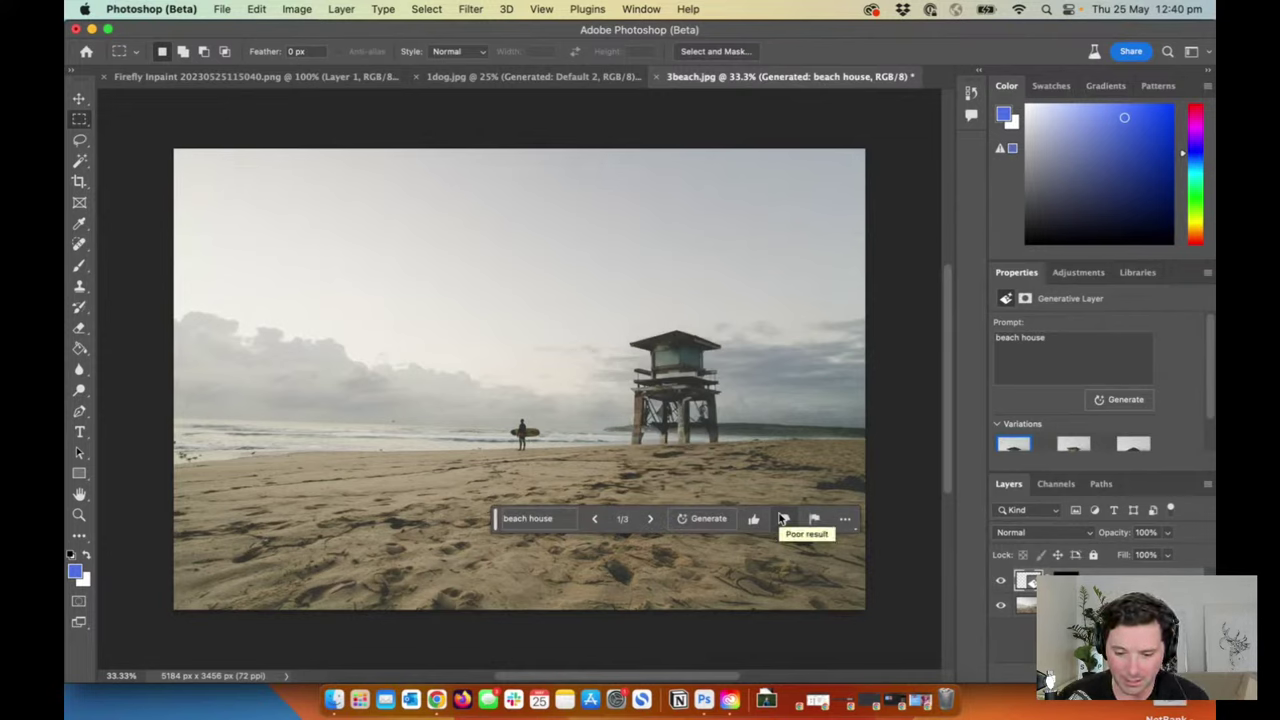
# Step: Cycle through the three generated beach house variations
pyautogui.click(650, 519)
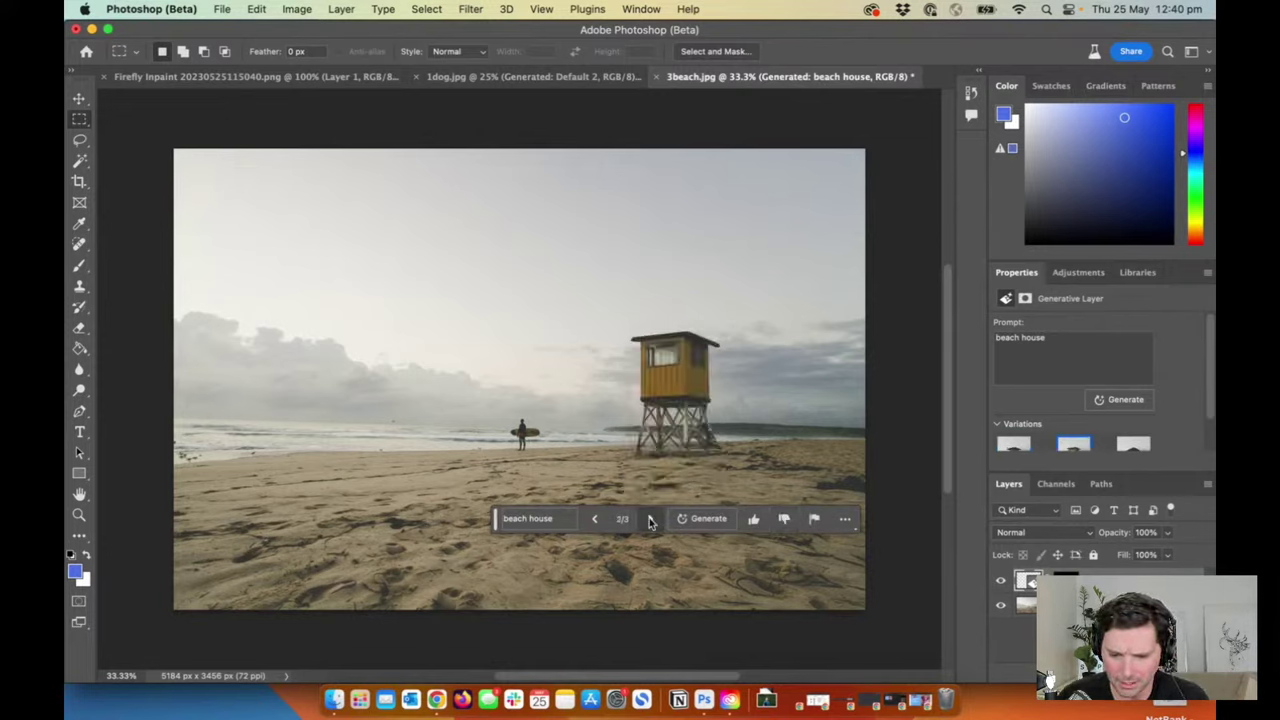
pyautogui.click(650, 519)
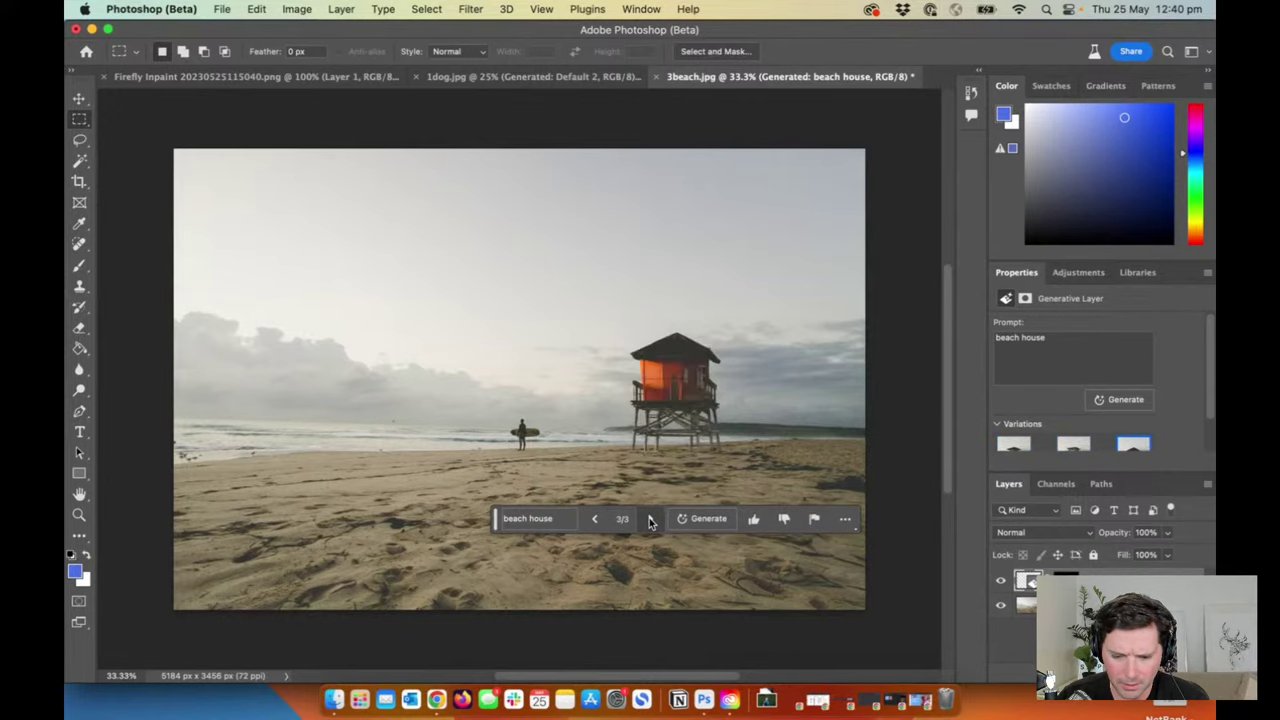
pyautogui.click(594, 519)
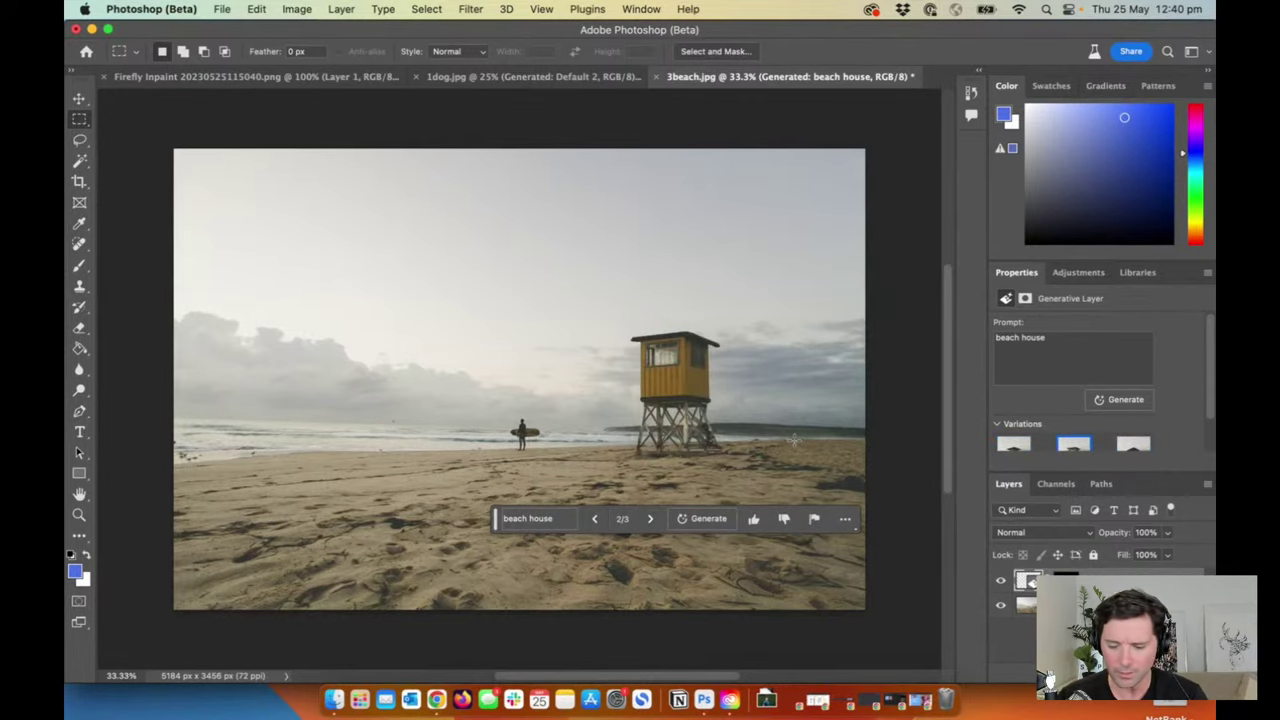
pyautogui.scroll(2, 793, 440)
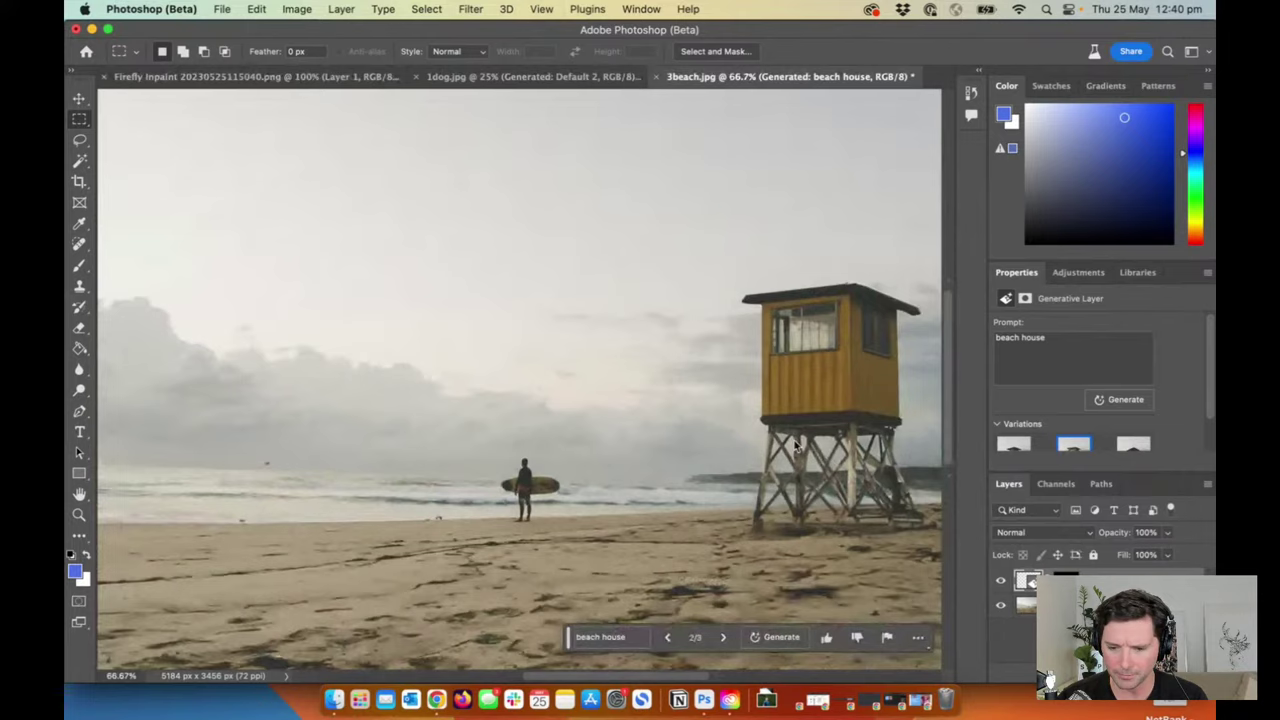
pyautogui.scroll(-2, 634, 430)
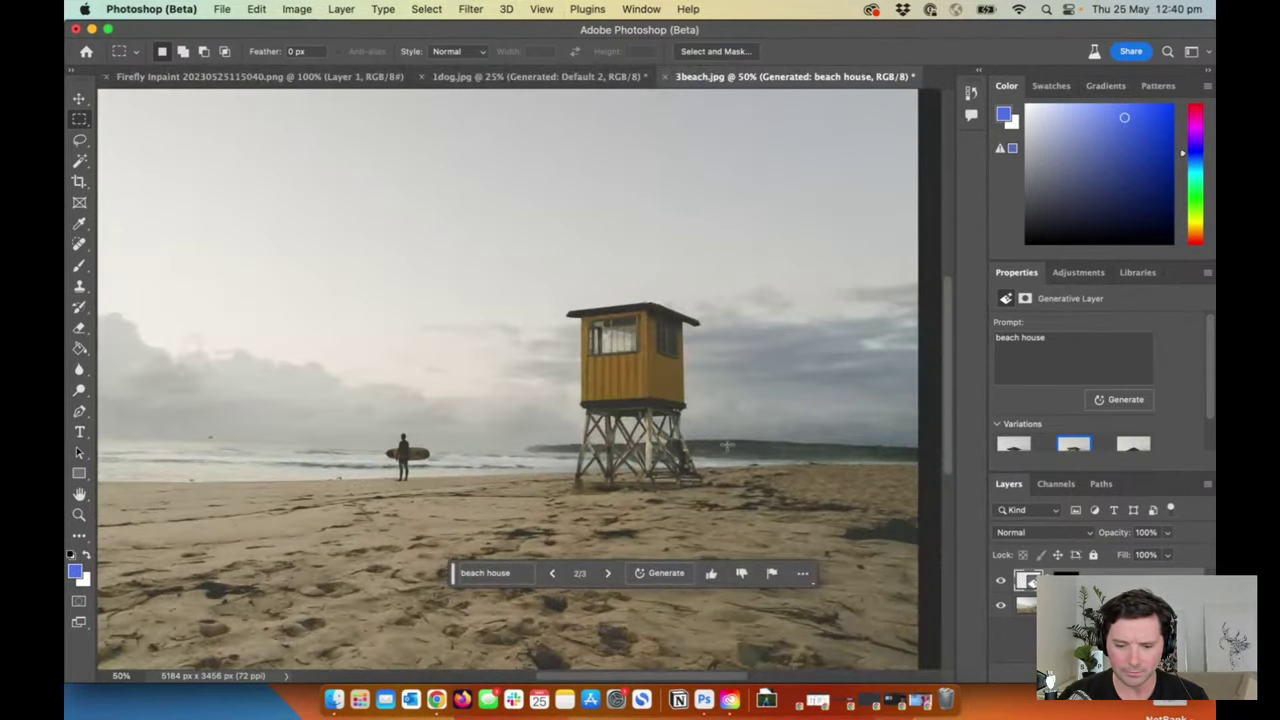
# Step: Recheck the orange and yellow huts, settle on the yellow hut on stilts, and zoom out
pyautogui.click(552, 575)
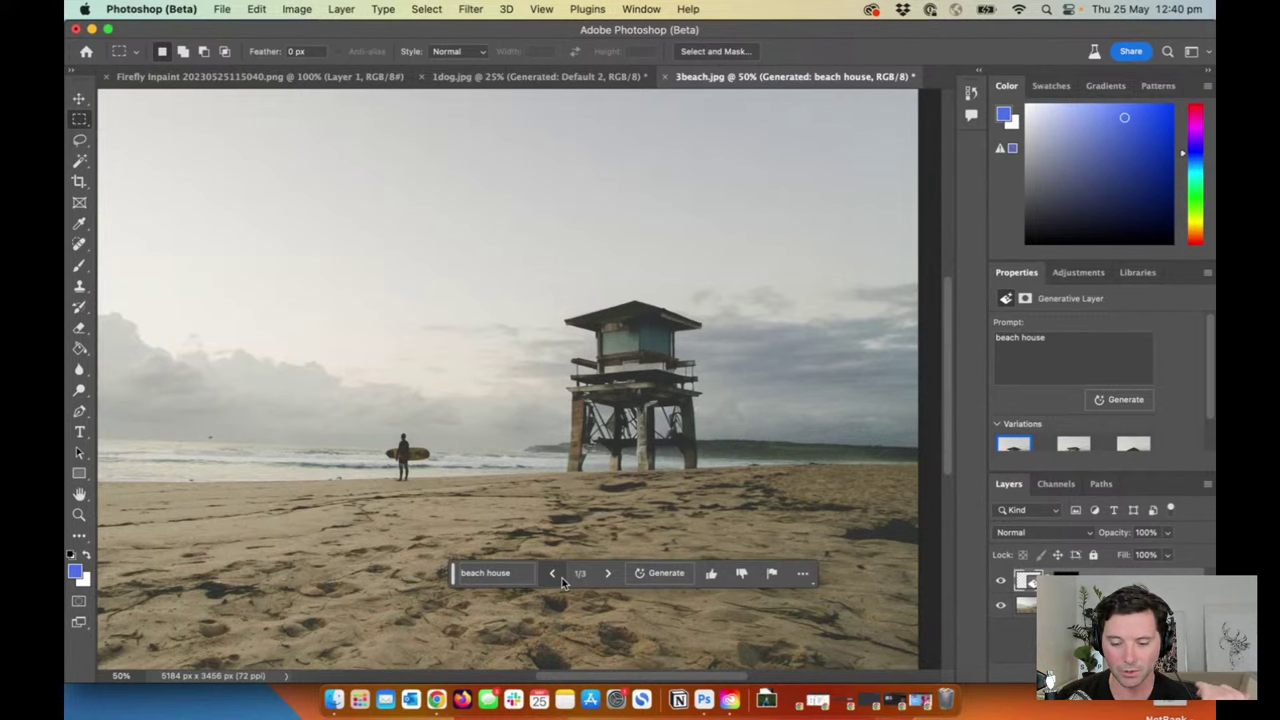
pyautogui.click(608, 573)
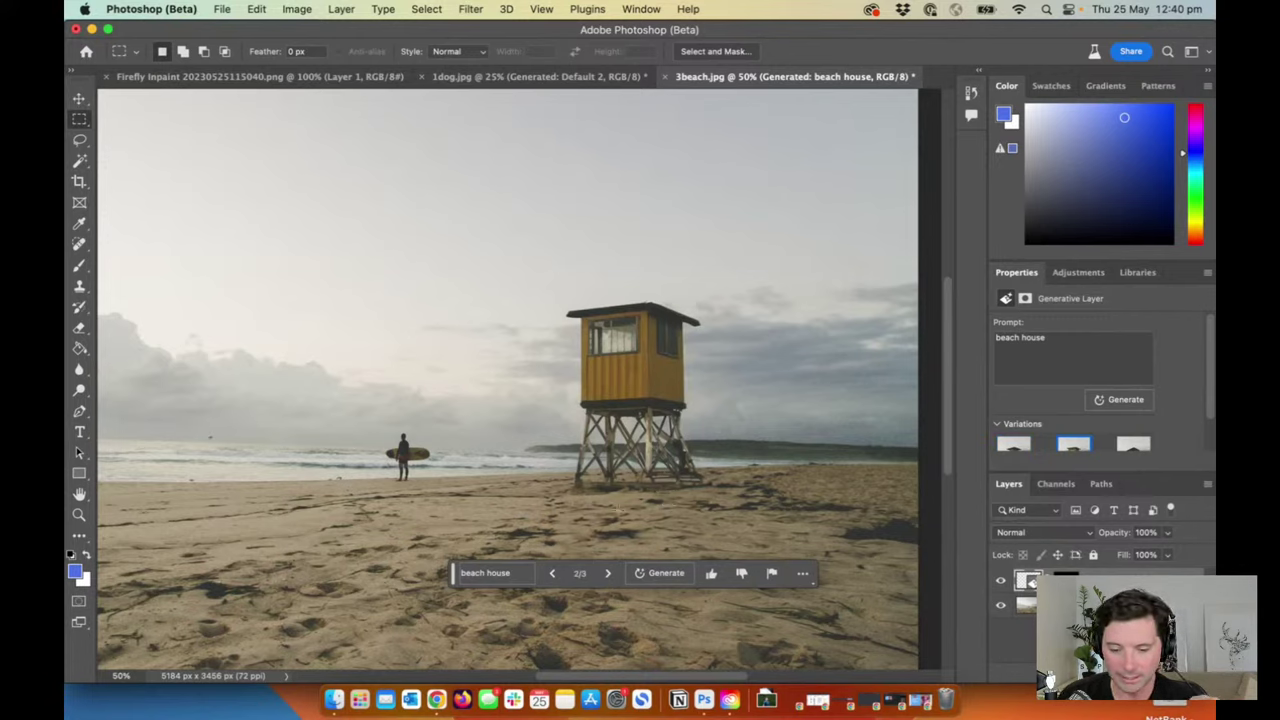
pyautogui.click(607, 574)
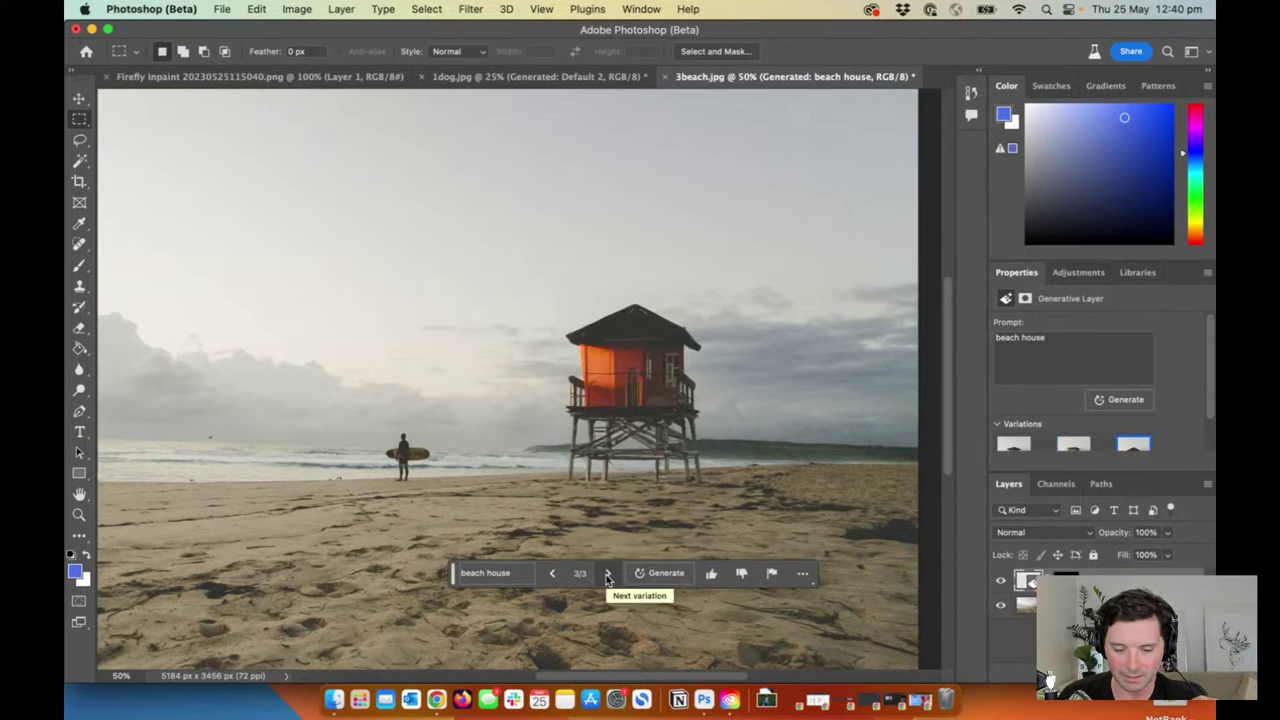
pyautogui.click(553, 576)
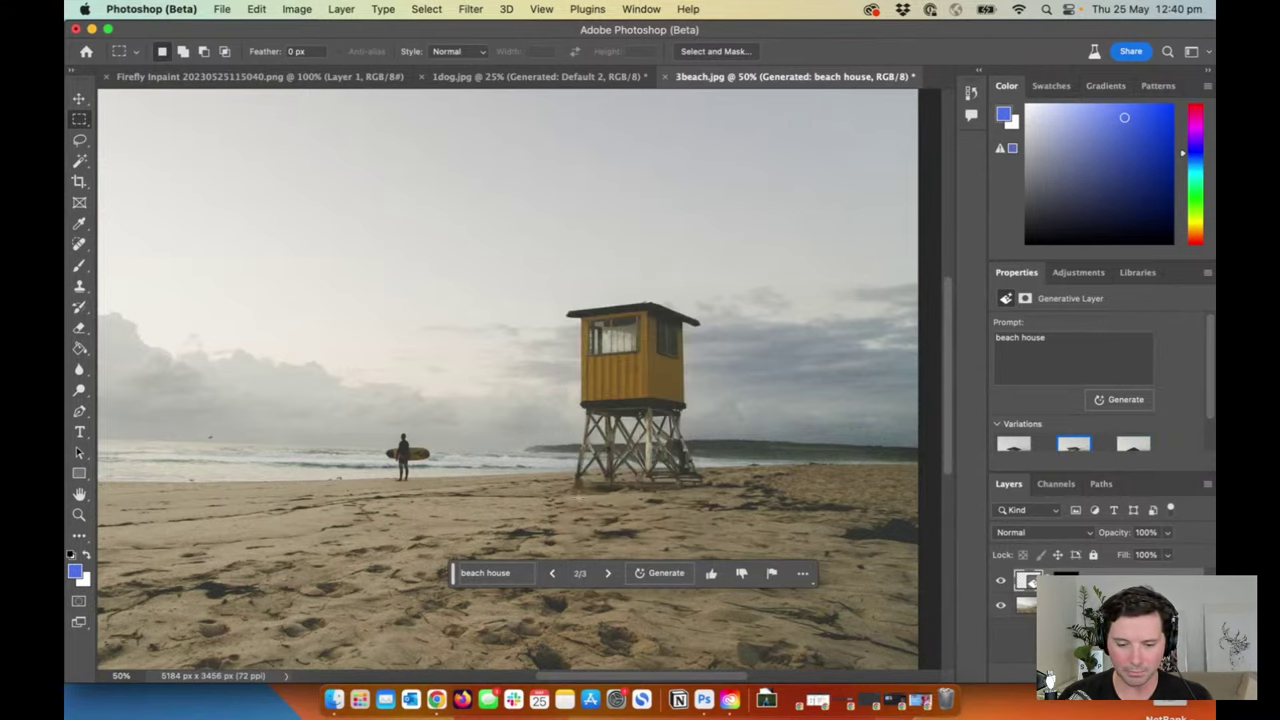
pyautogui.moveTo(443, 471); pyautogui.dragTo(551, 478)
pyautogui.press('super+minus')
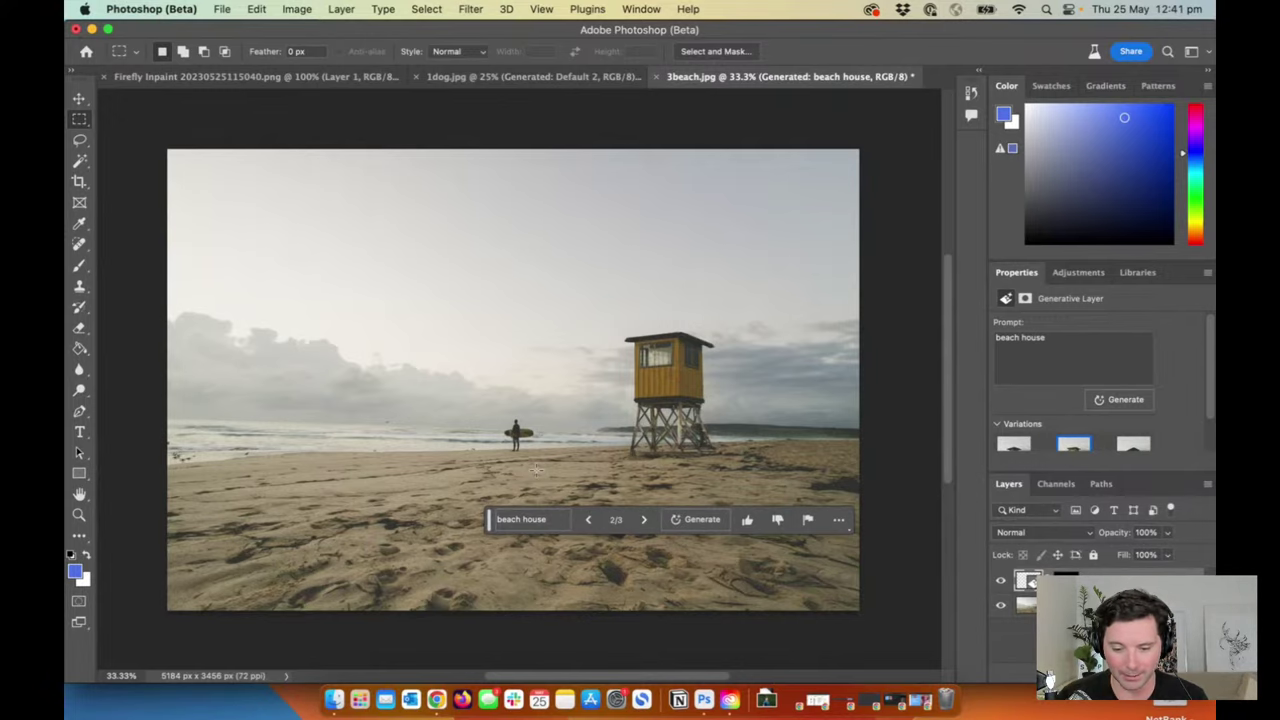
# Step: Select a strip of surf left of the surfer and generate a whale there from the prompt 'whale'
pyautogui.hscroll(-5, 600, 466)
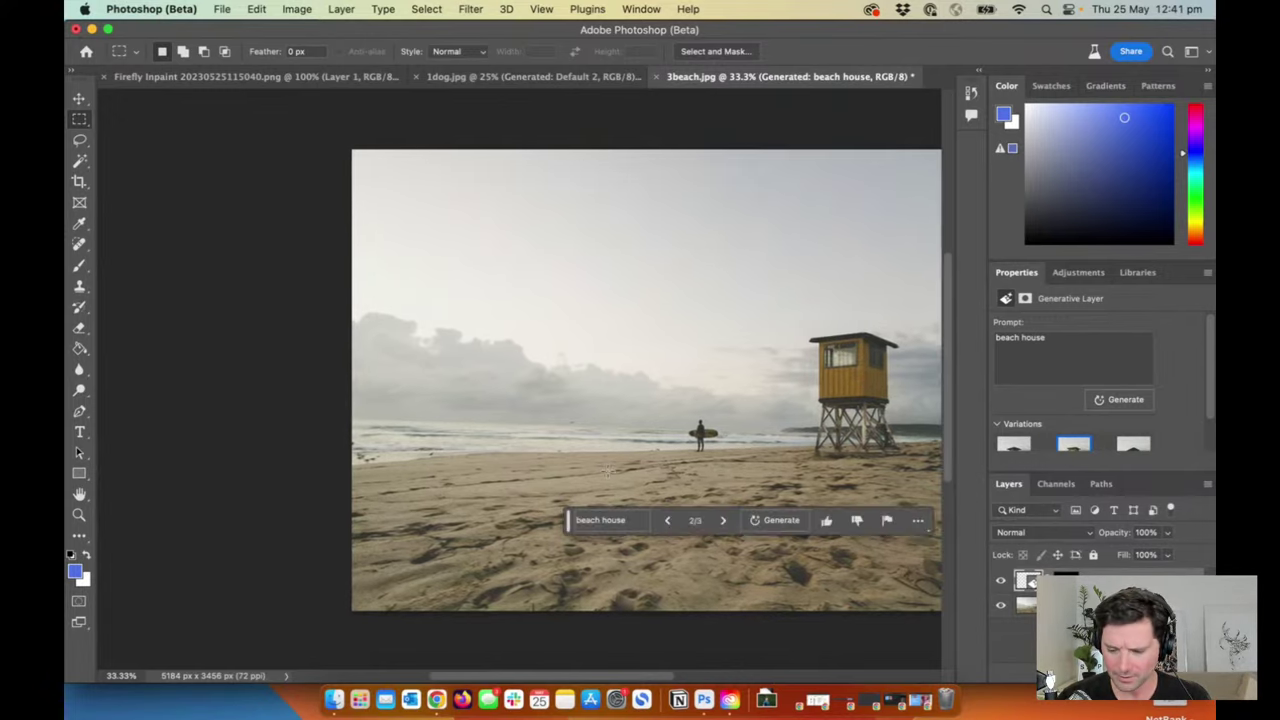
pyautogui.press('super+equal')
pyautogui.moveTo(506, 449); pyautogui.dragTo(527, 479)
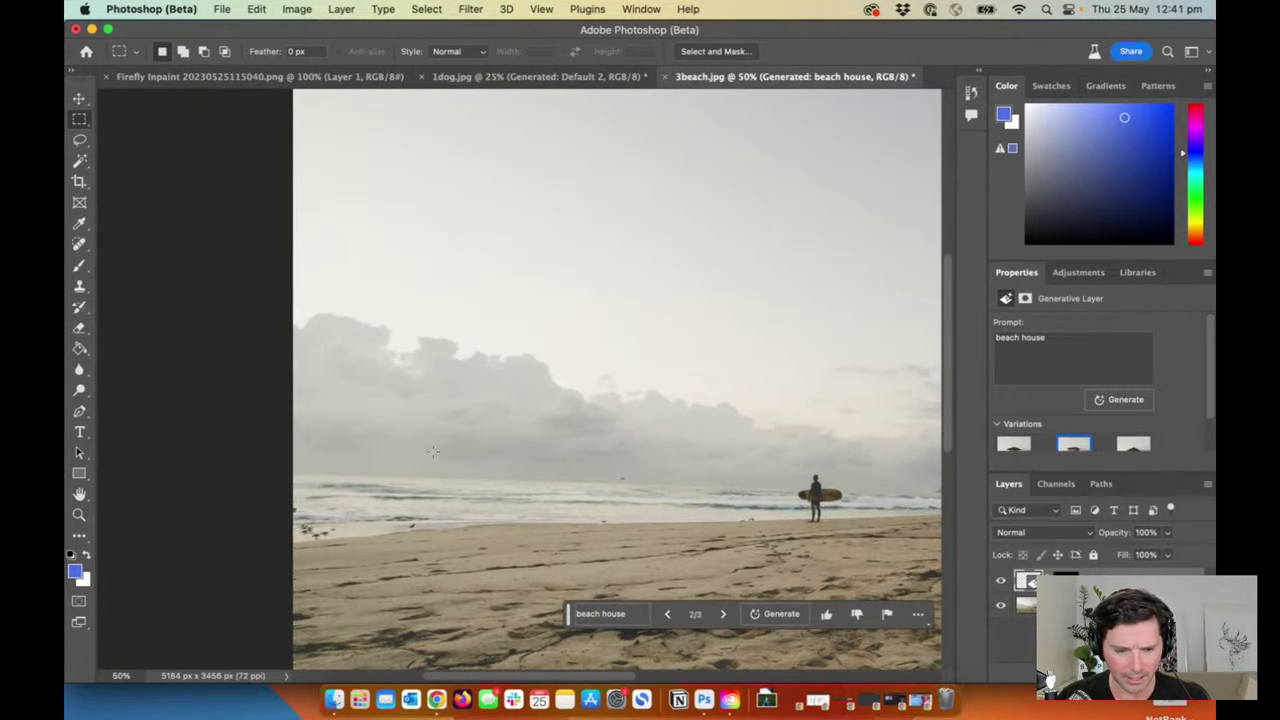
pyautogui.moveTo(388, 452); pyautogui.dragTo(545, 508)
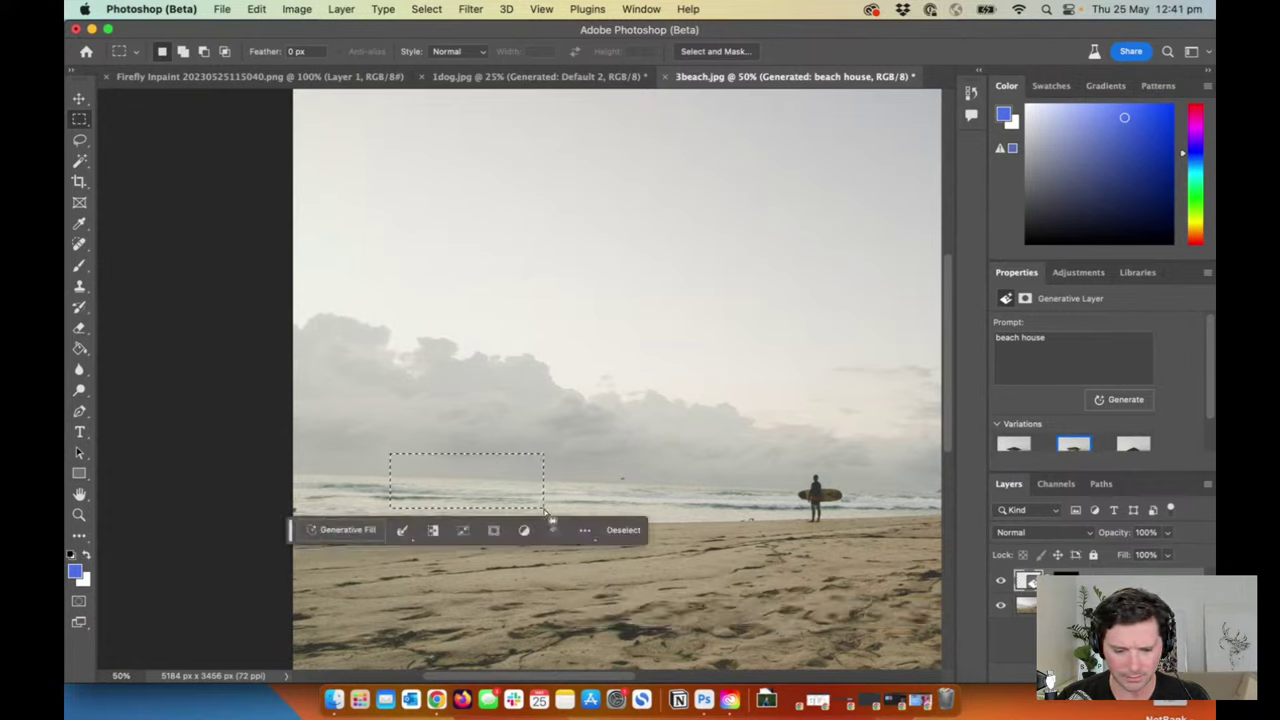
pyautogui.click(354, 531)
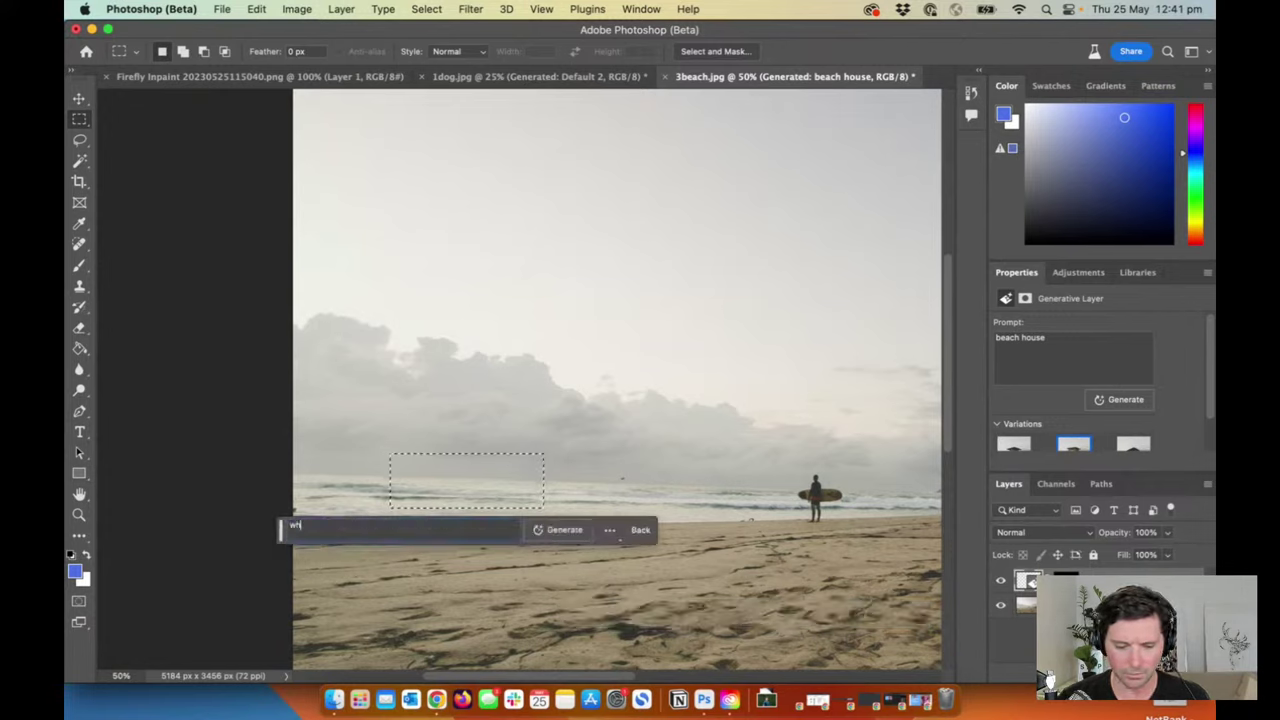
pyautogui.write('whale')
pyautogui.press('Return')
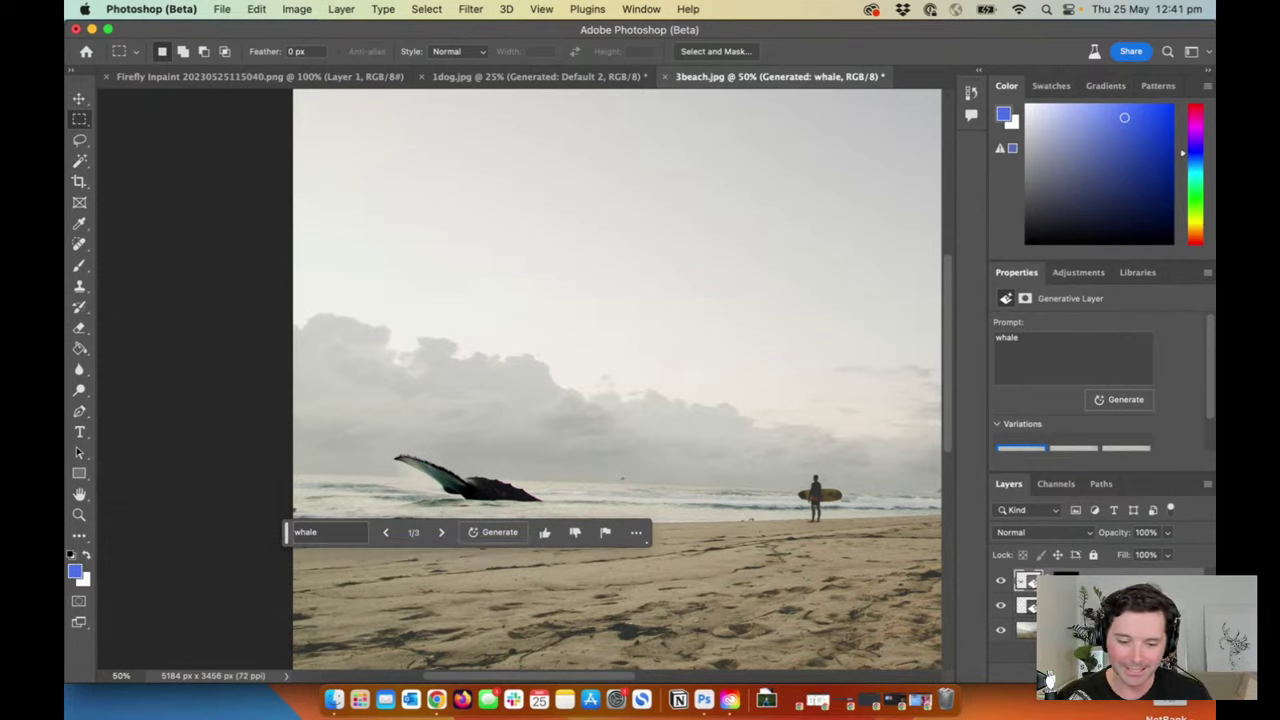
# Step: Compare the whale variations and settle on variation 2, the dark tail fluke
pyautogui.click(442, 533)
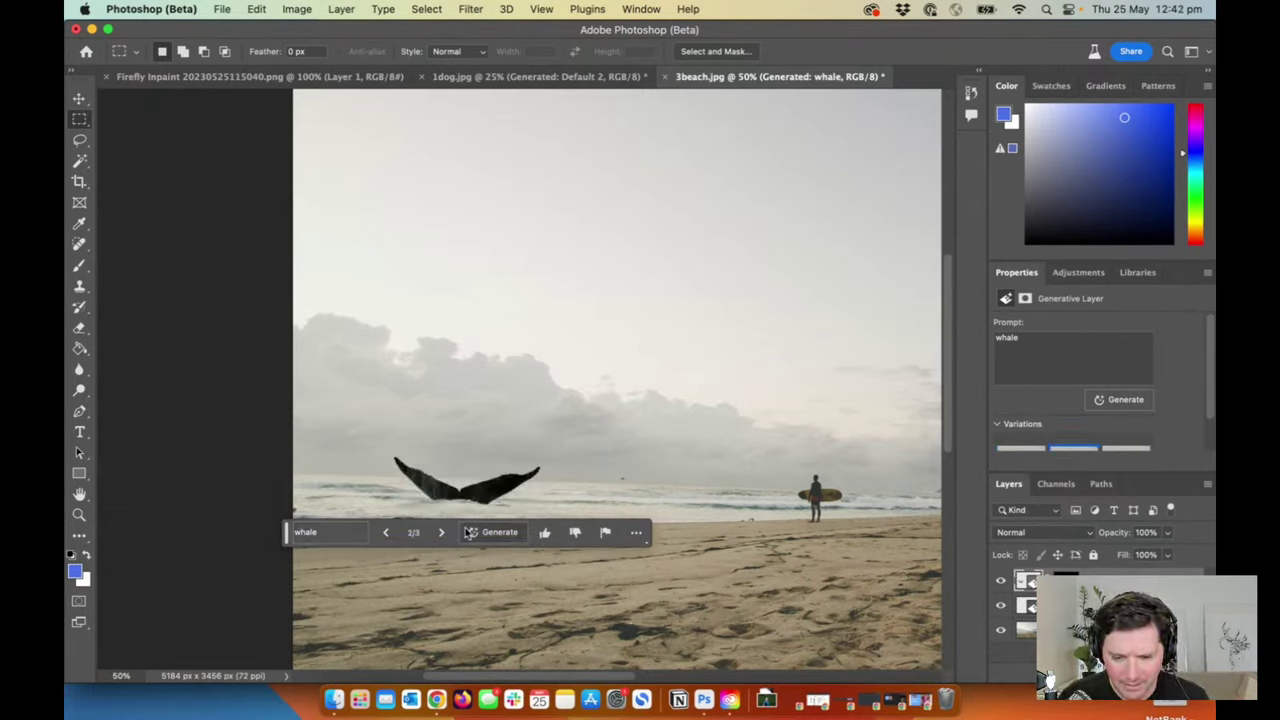
pyautogui.moveTo(563, 442); pyautogui.dragTo(590, 420)
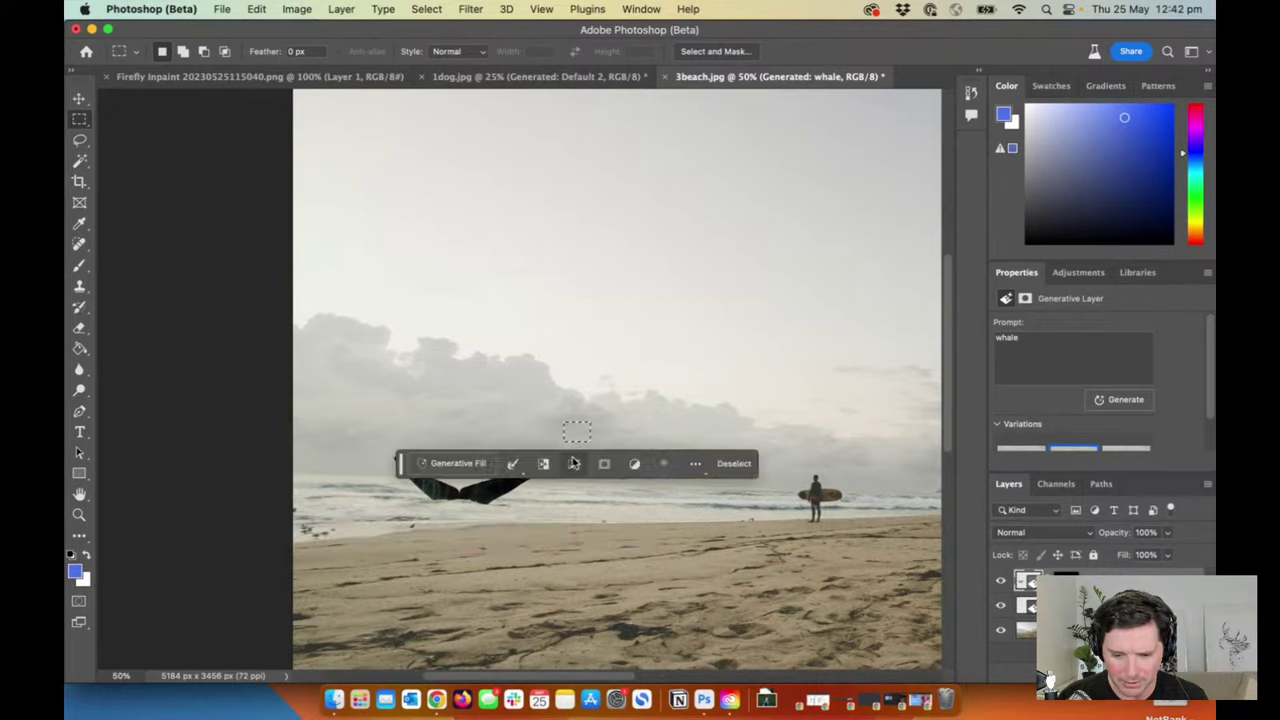
pyautogui.click(566, 456)
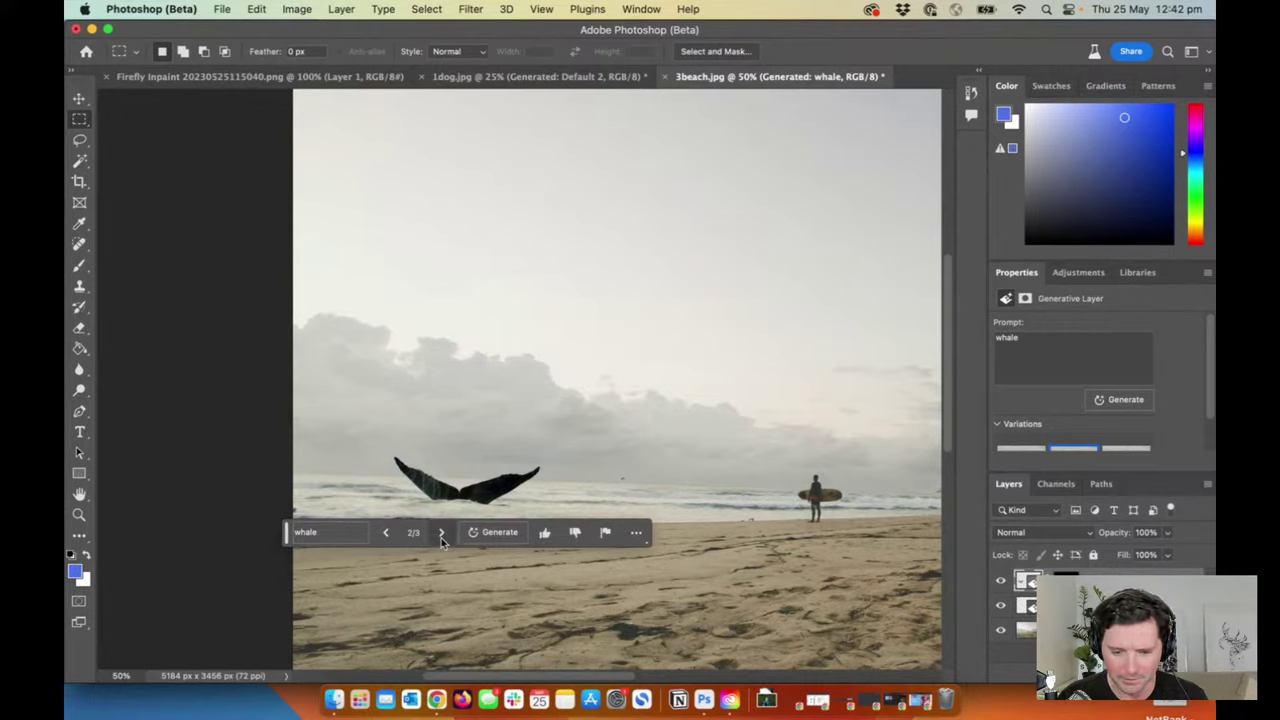
pyautogui.click(441, 538)
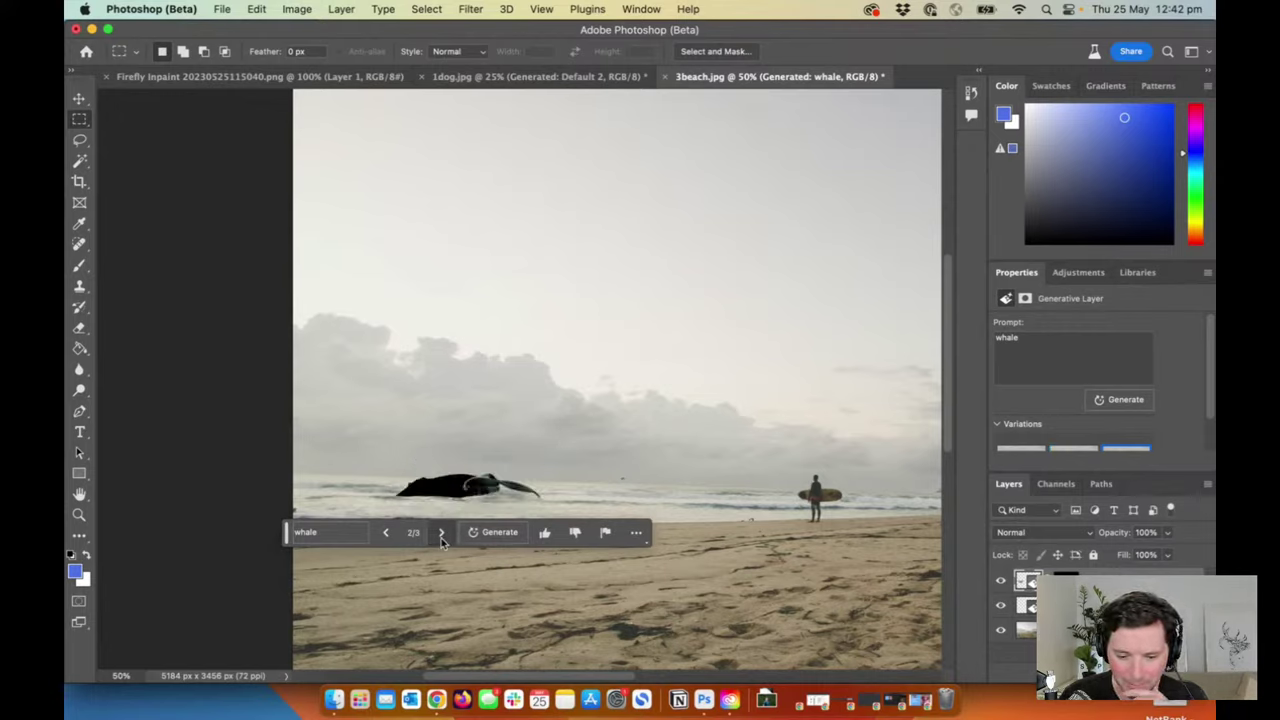
pyautogui.click(386, 538)
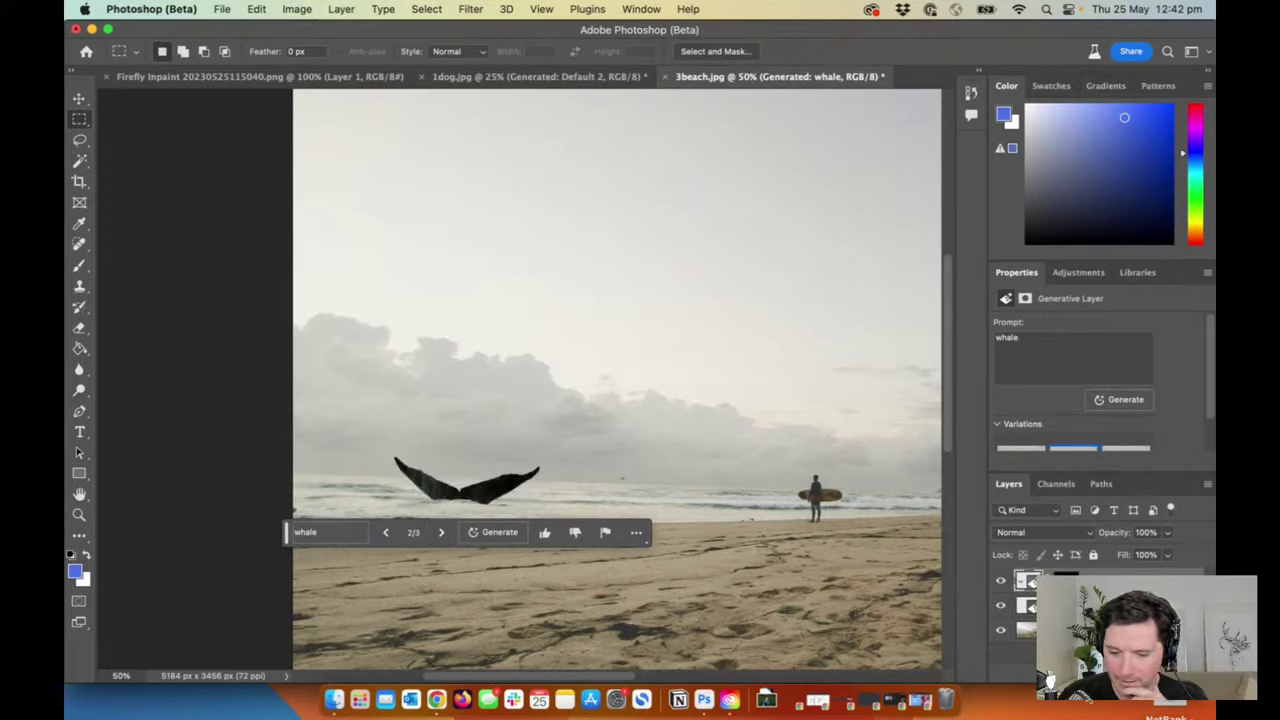
pyautogui.moveTo(574, 423); pyautogui.dragTo(612, 422)
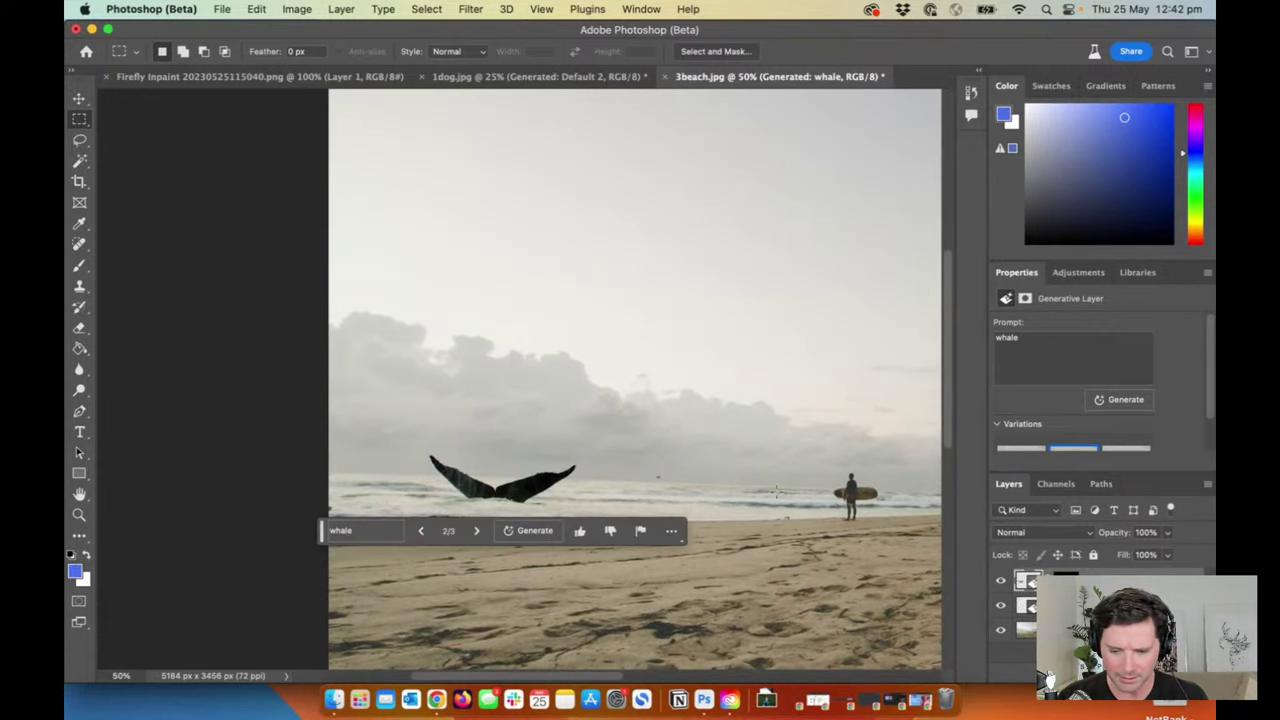
# Step: Move the whale tail layer onto the horizon left of the surfer
pyautogui.click(77, 103)
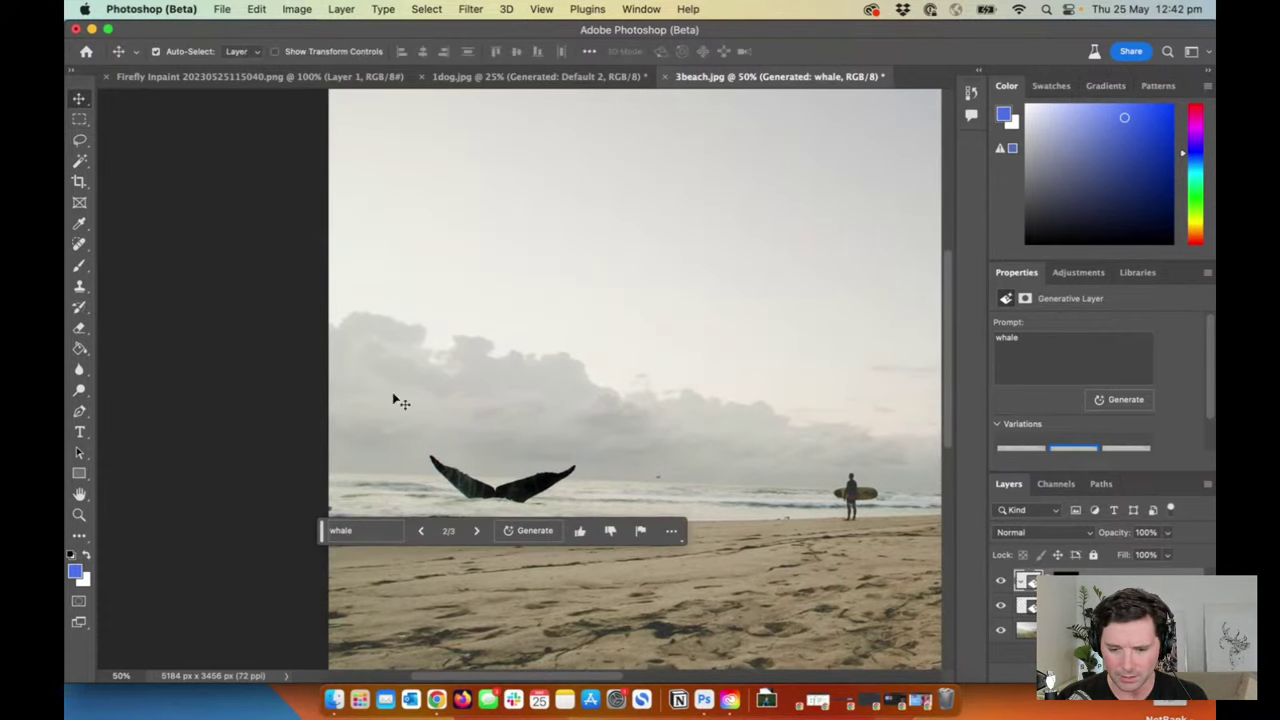
pyautogui.moveTo(514, 480); pyautogui.dragTo(586, 580)
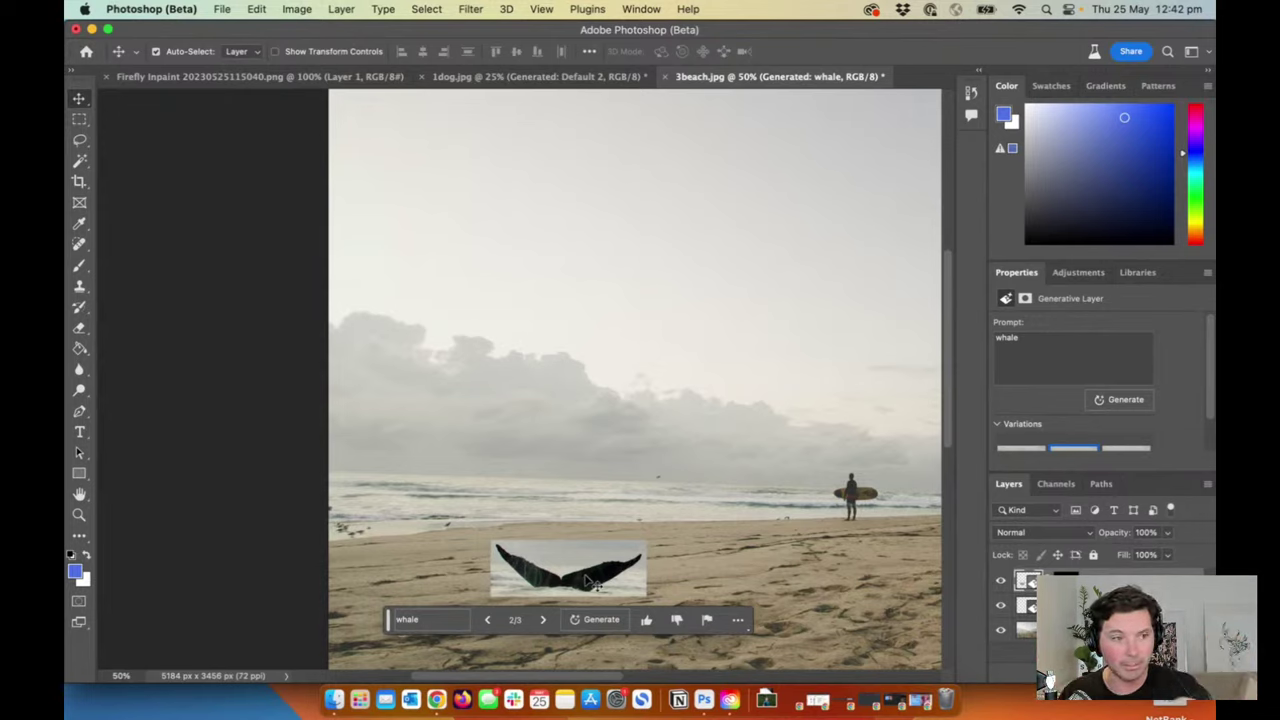
pyautogui.moveTo(590, 582); pyautogui.dragTo(524, 492)
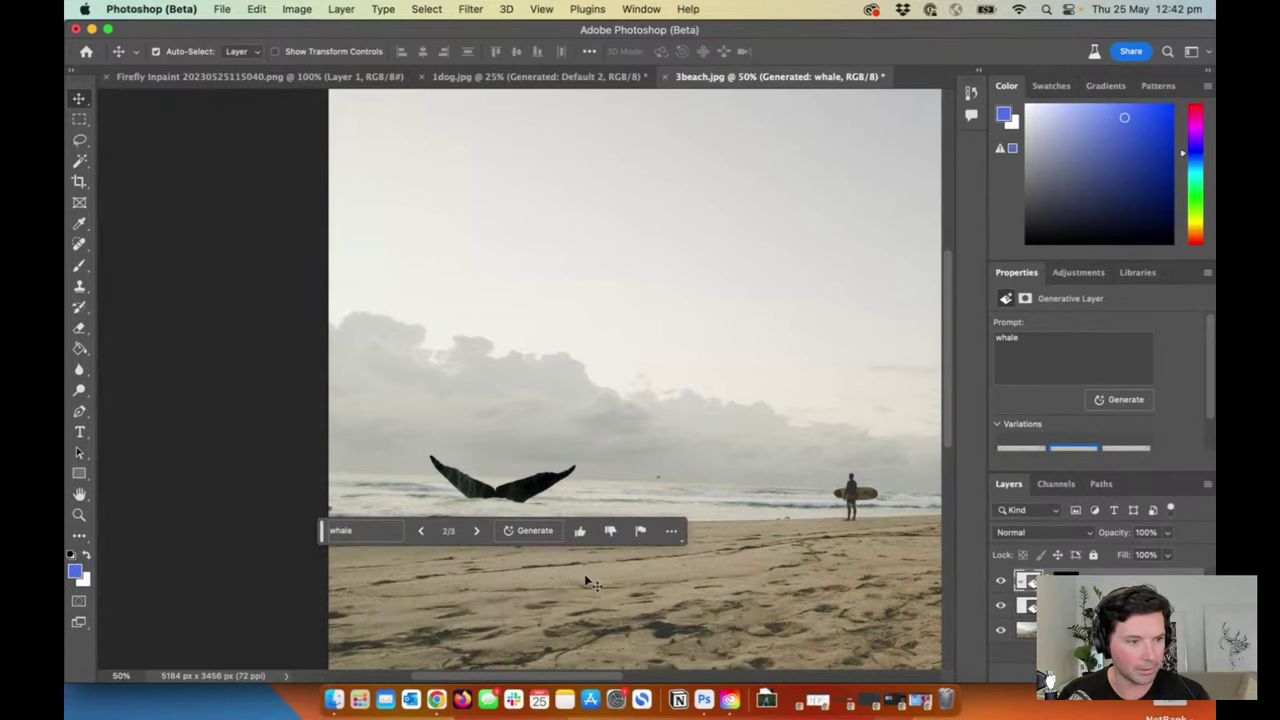
pyautogui.click(748, 522)
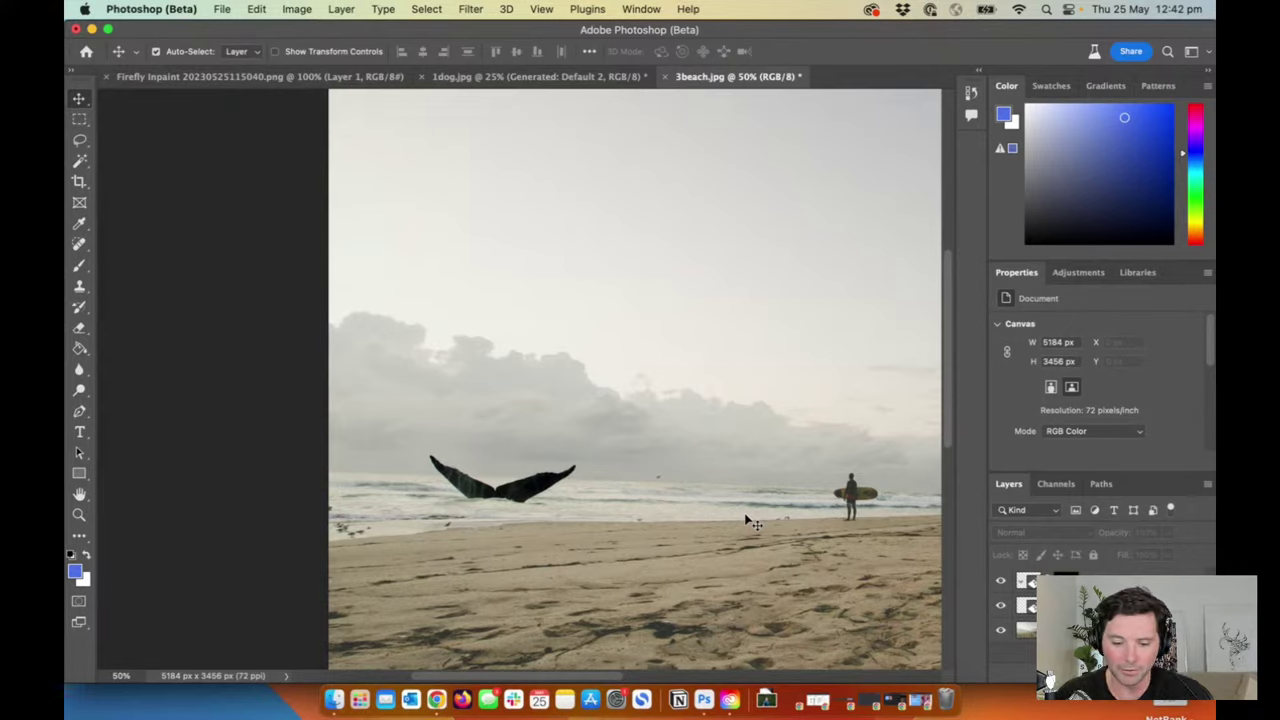
pyautogui.moveTo(516, 492)
pyautogui.mouseDown()
pyautogui.moveTo(592, 480)
pyautogui.moveTo(575, 540)
pyautogui.moveTo(555, 494)
pyautogui.moveTo(561, 507)
pyautogui.moveTo(512, 490)
pyautogui.mouseUp()
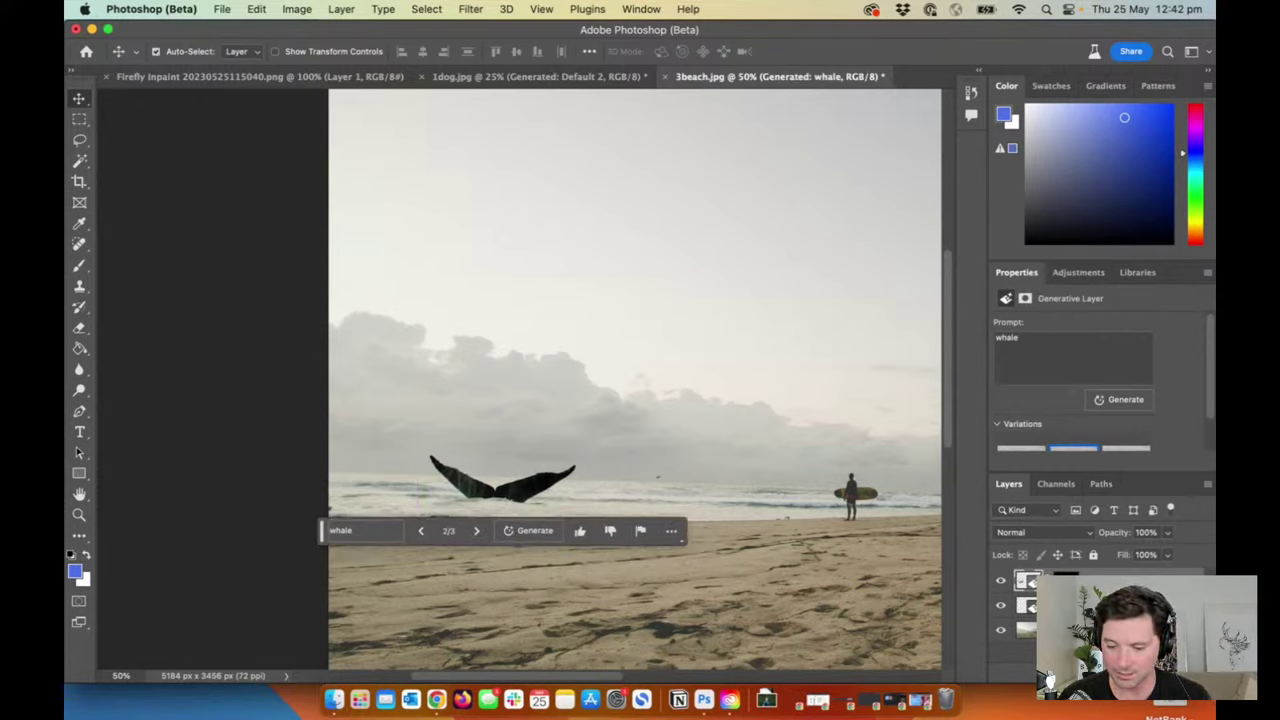
pyautogui.rightClick(1028, 582)
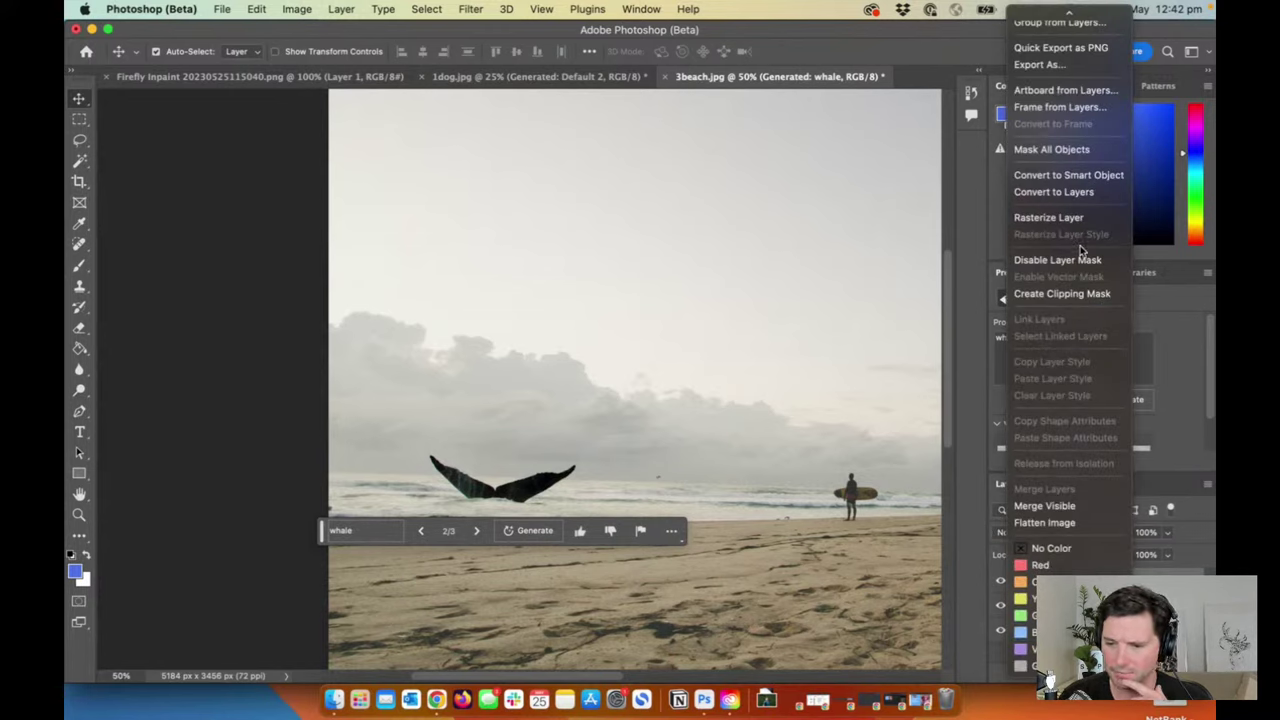
# Step: Rasterize the whale layer, then undo a trial copy of the tail
pyautogui.click(1050, 217)
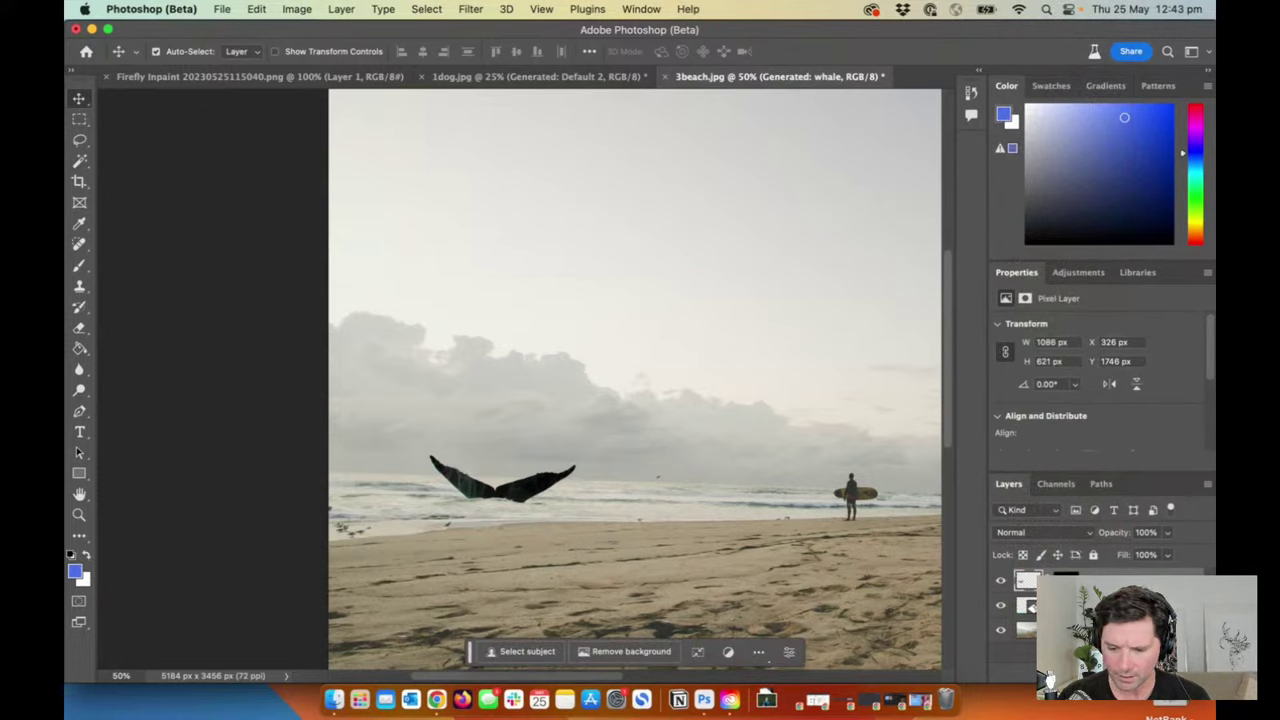
pyautogui.click(520, 651)
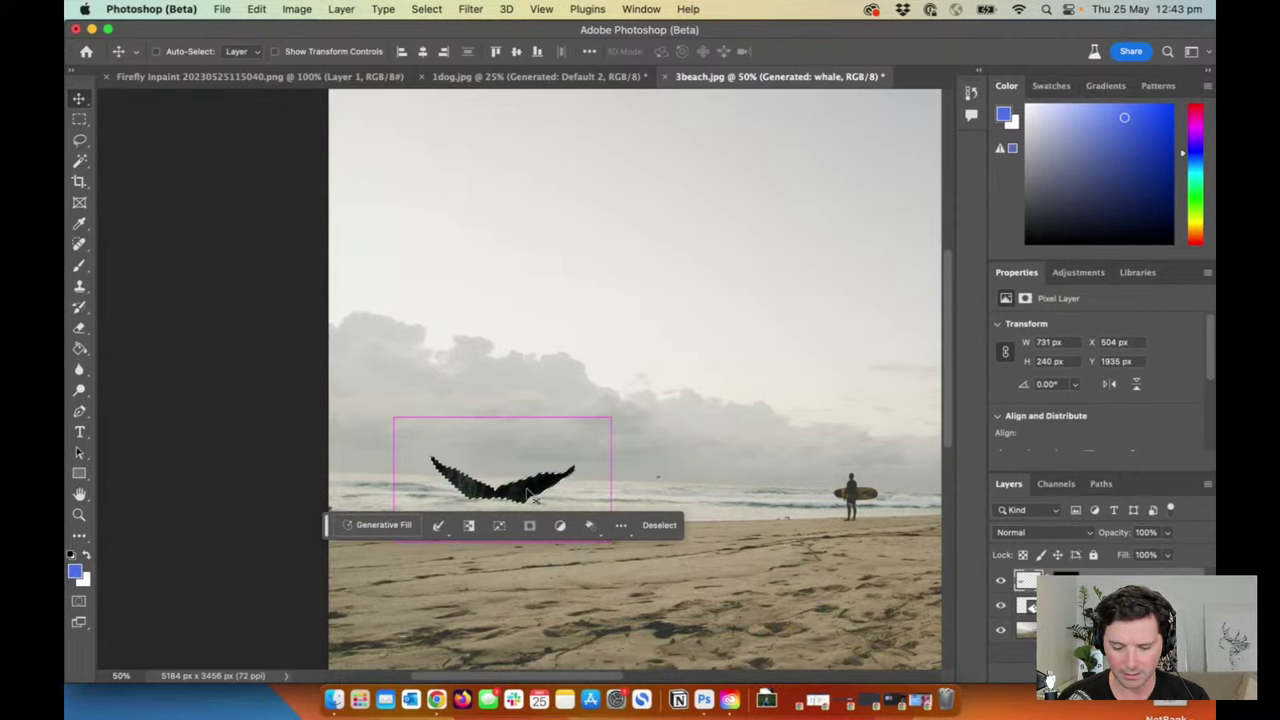
pyautogui.press('super+z')
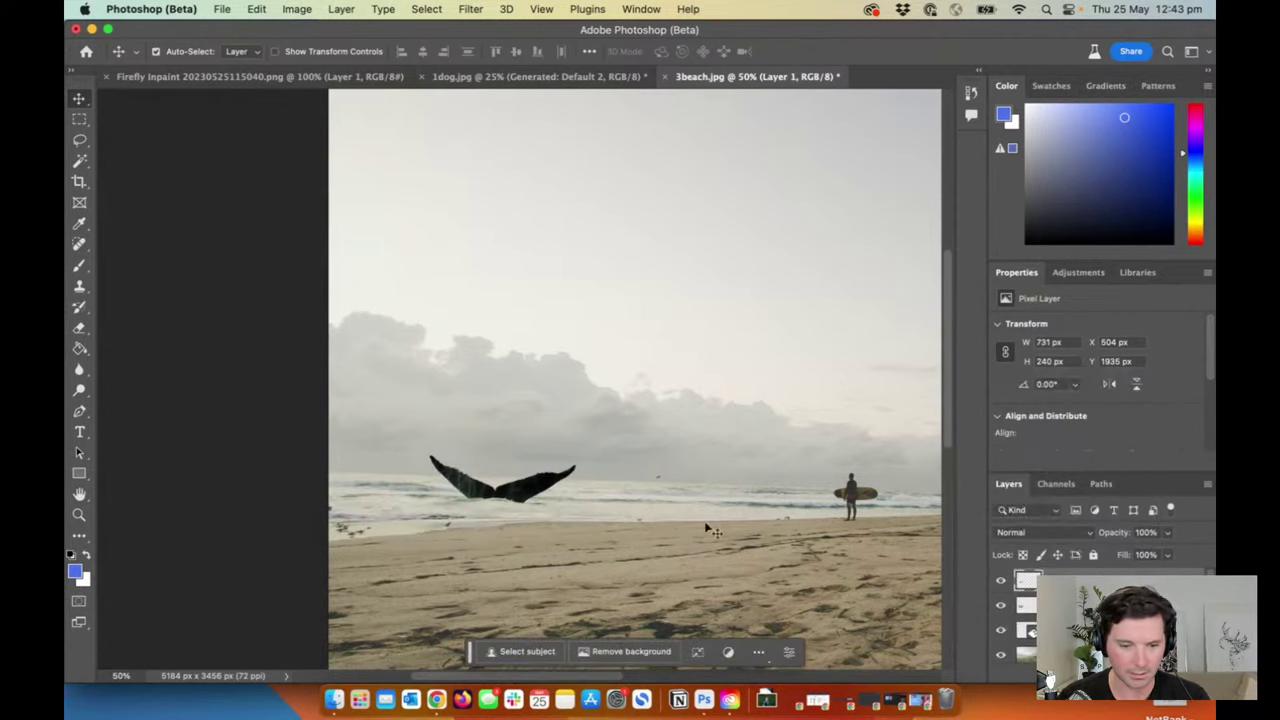
pyautogui.moveTo(530, 498); pyautogui.dragTo(680, 485)
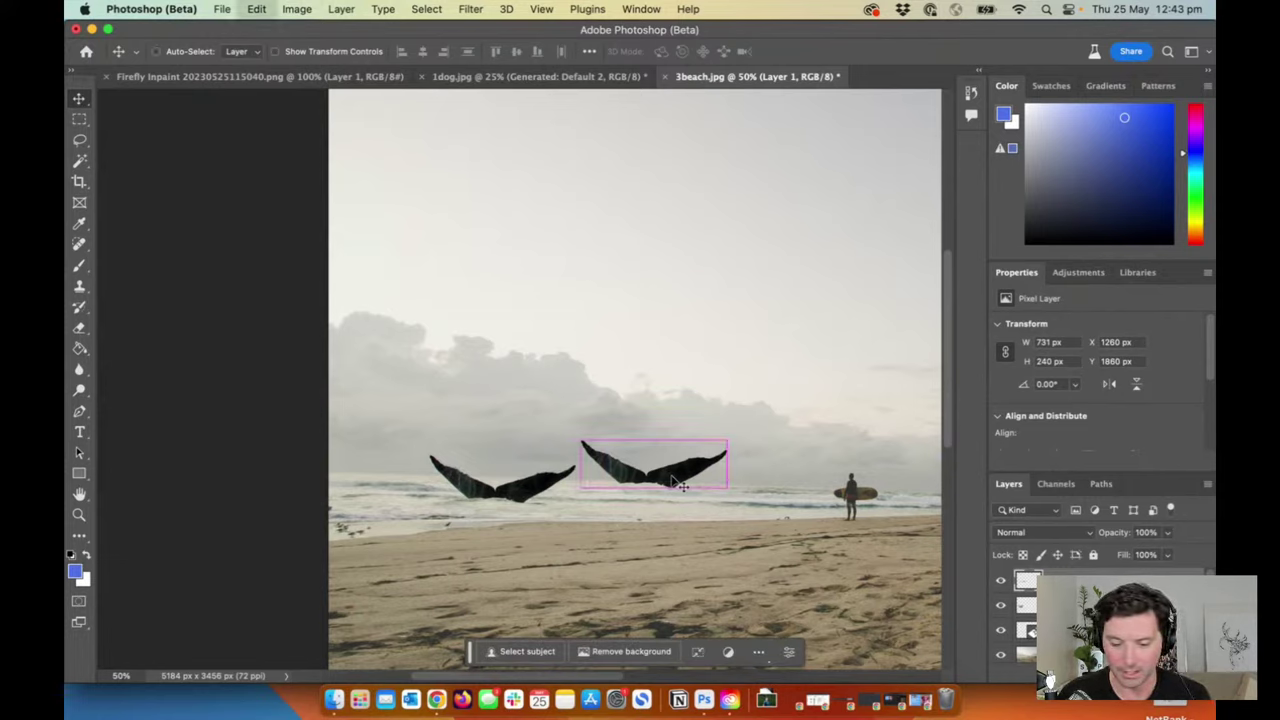
pyautogui.press('super+z')
pyautogui.press('super+z')
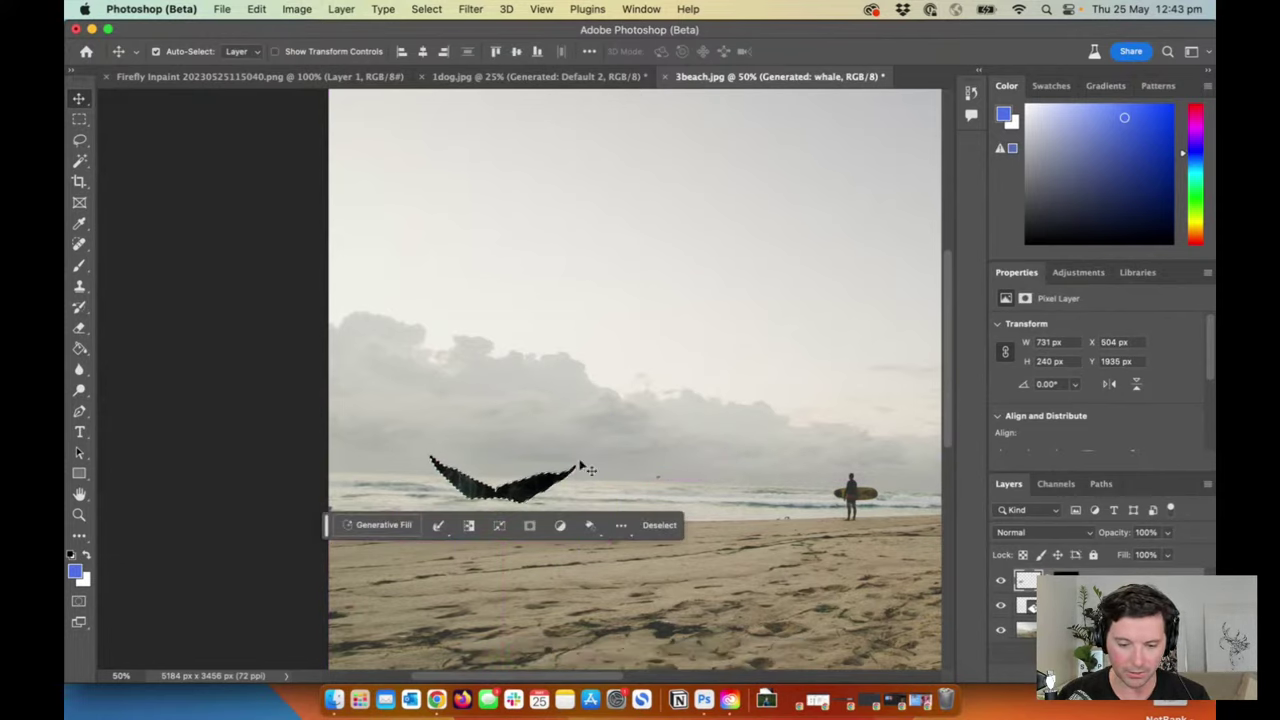
# Step: Deselect all layers and add a new empty layer
pyautogui.moveTo(496, 500)
pyautogui.mouseDown()
pyautogui.moveTo(553, 495)
pyautogui.moveTo(496, 500)
pyautogui.mouseUp()
pyautogui.click(817, 538)
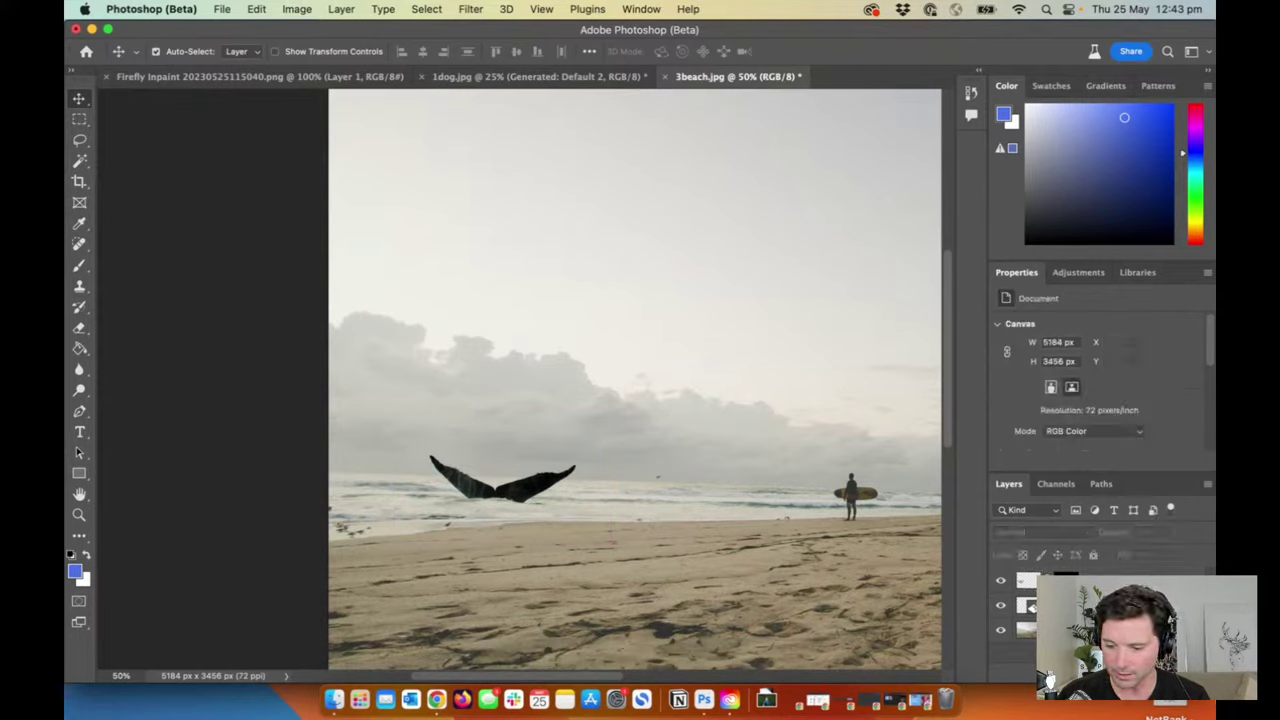
pyautogui.press('super+shift+alt+n')
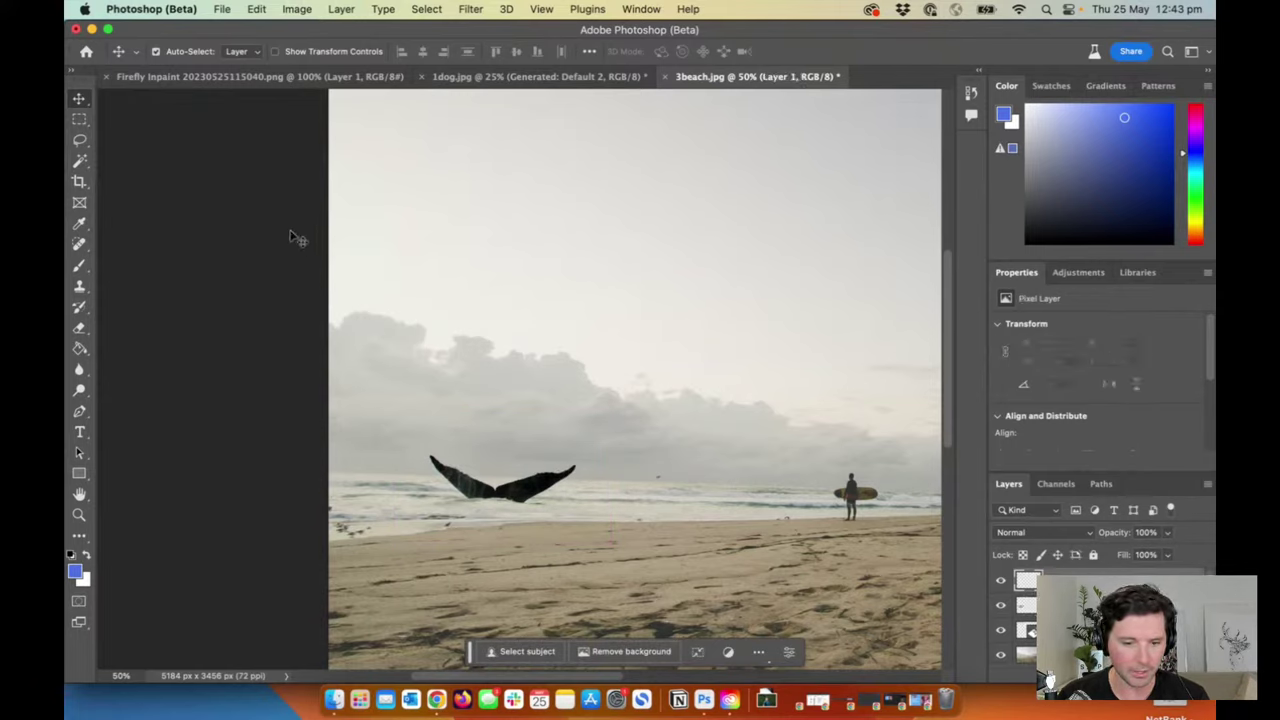
pyautogui.click(79, 118)
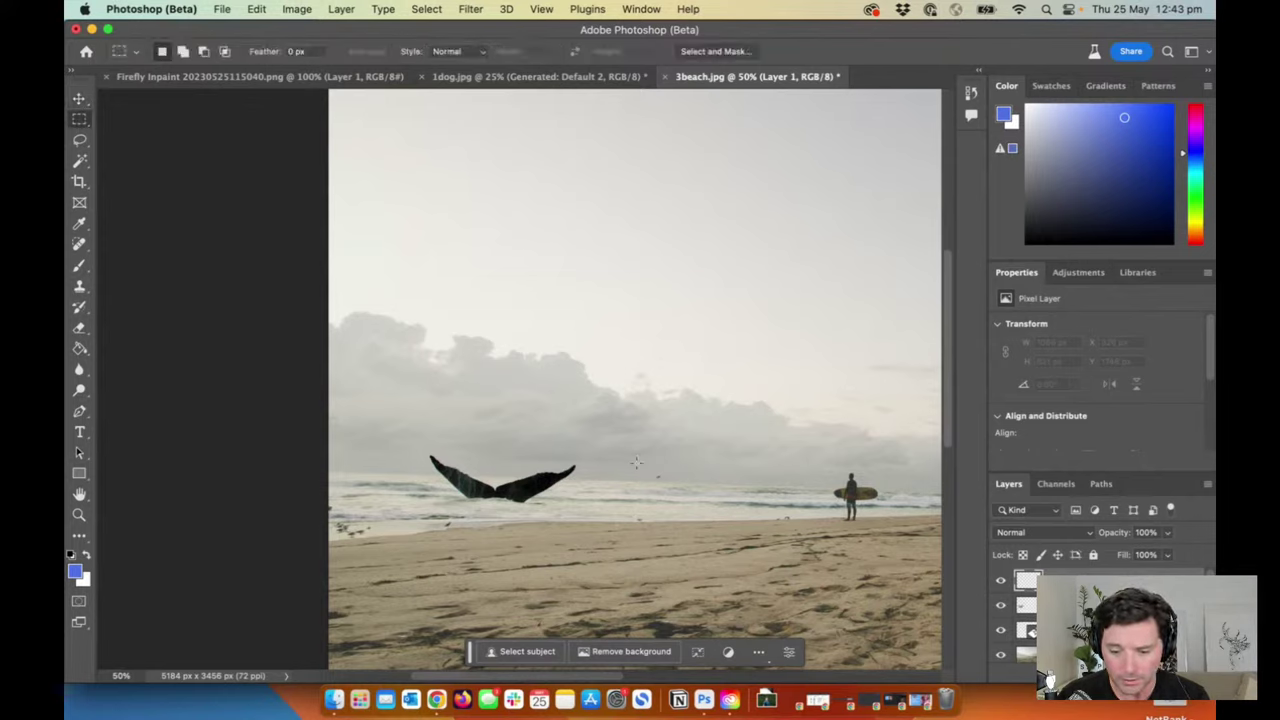
# Step: Generate 'dolphins' in a small sea patch right of the whale, keeping variation 3 of 3
pyautogui.moveTo(626, 467); pyautogui.dragTo(677, 491)
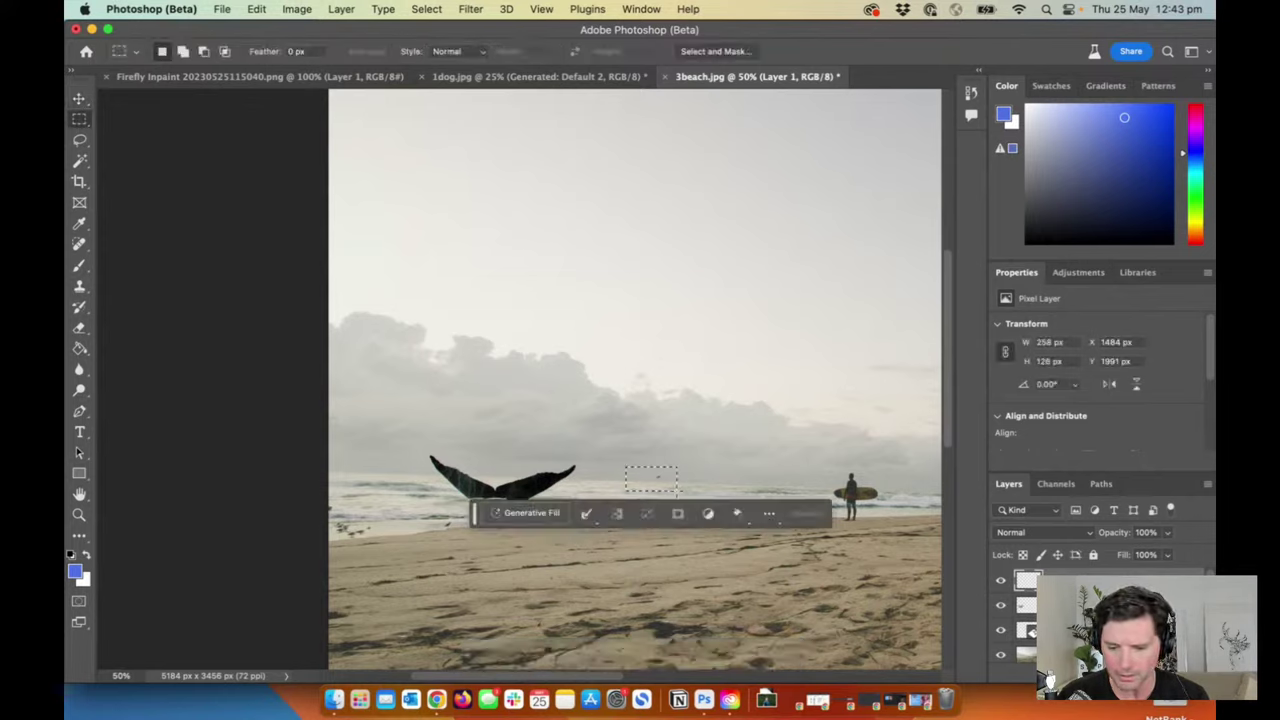
pyautogui.click(532, 515)
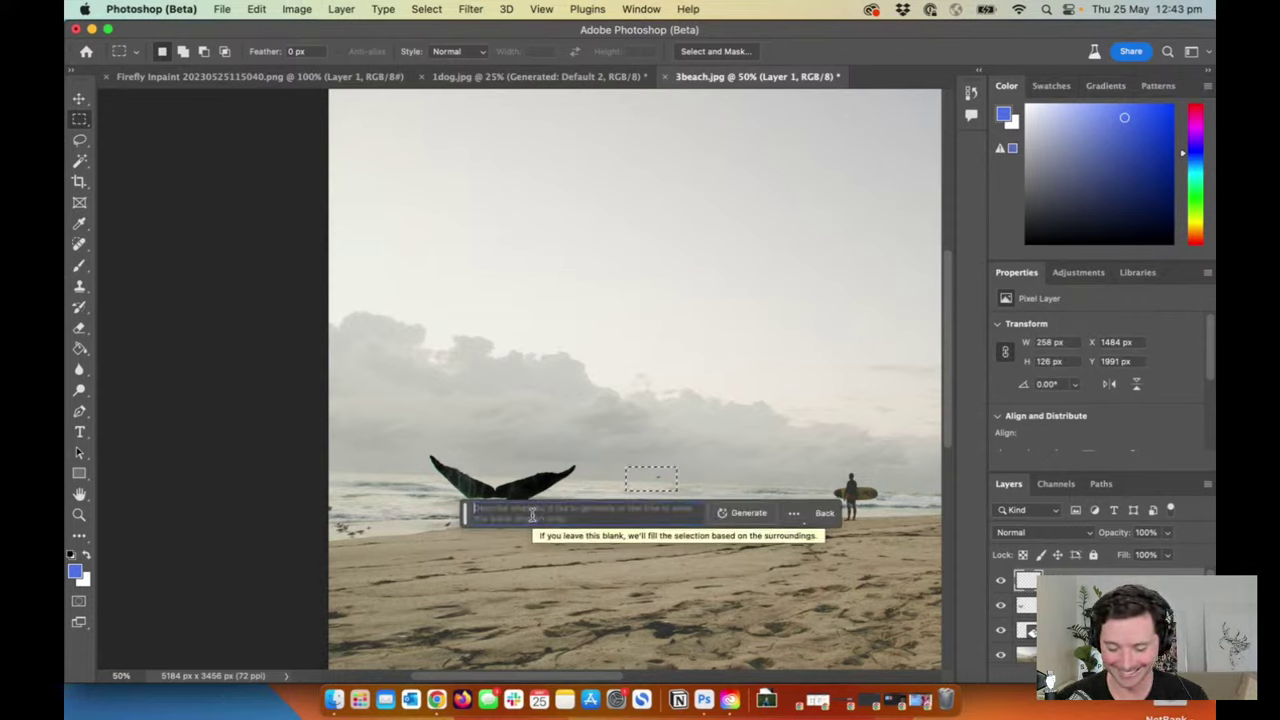
pyautogui.write('dolphin')
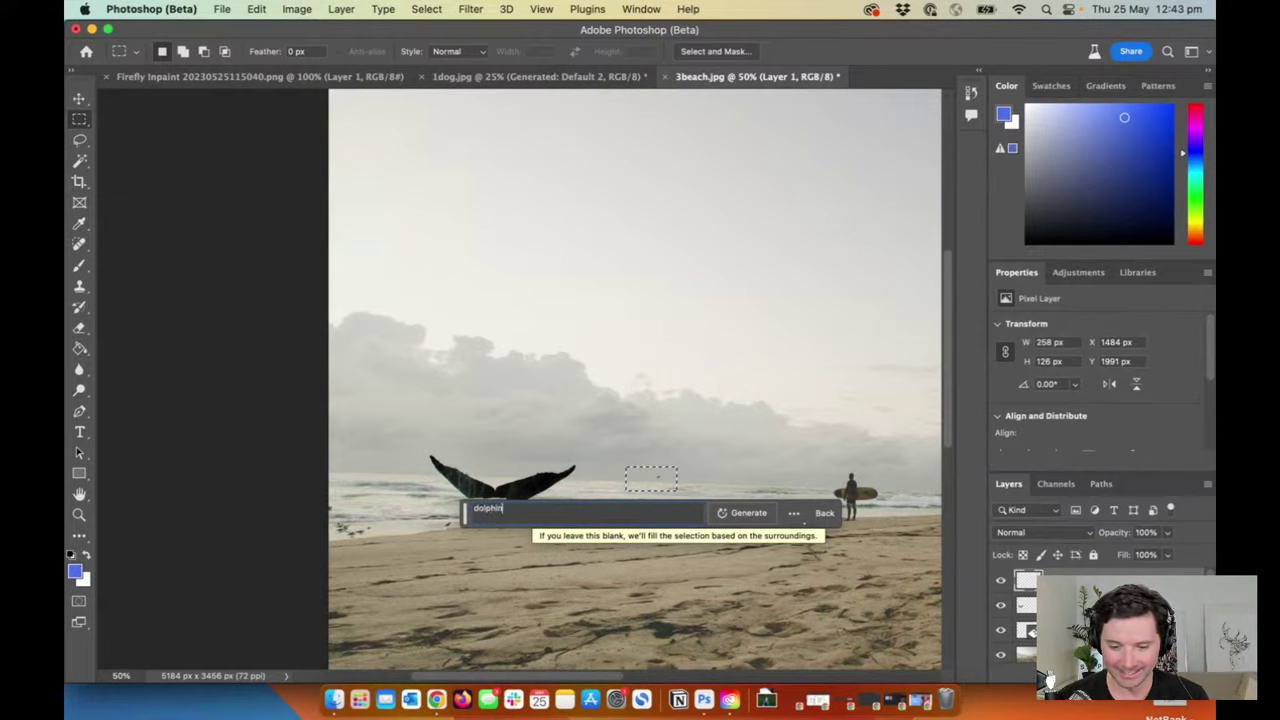
pyautogui.write('s')
pyautogui.doubleClick(549, 512)
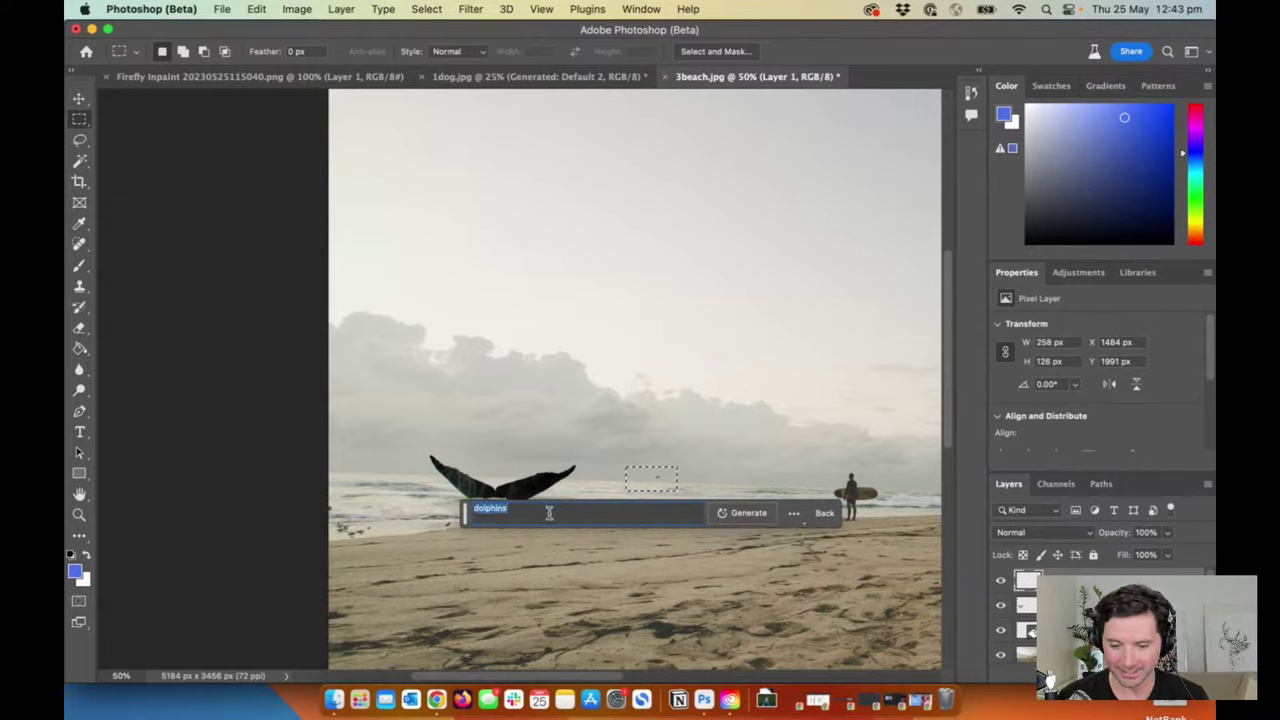
pyautogui.click(748, 512)
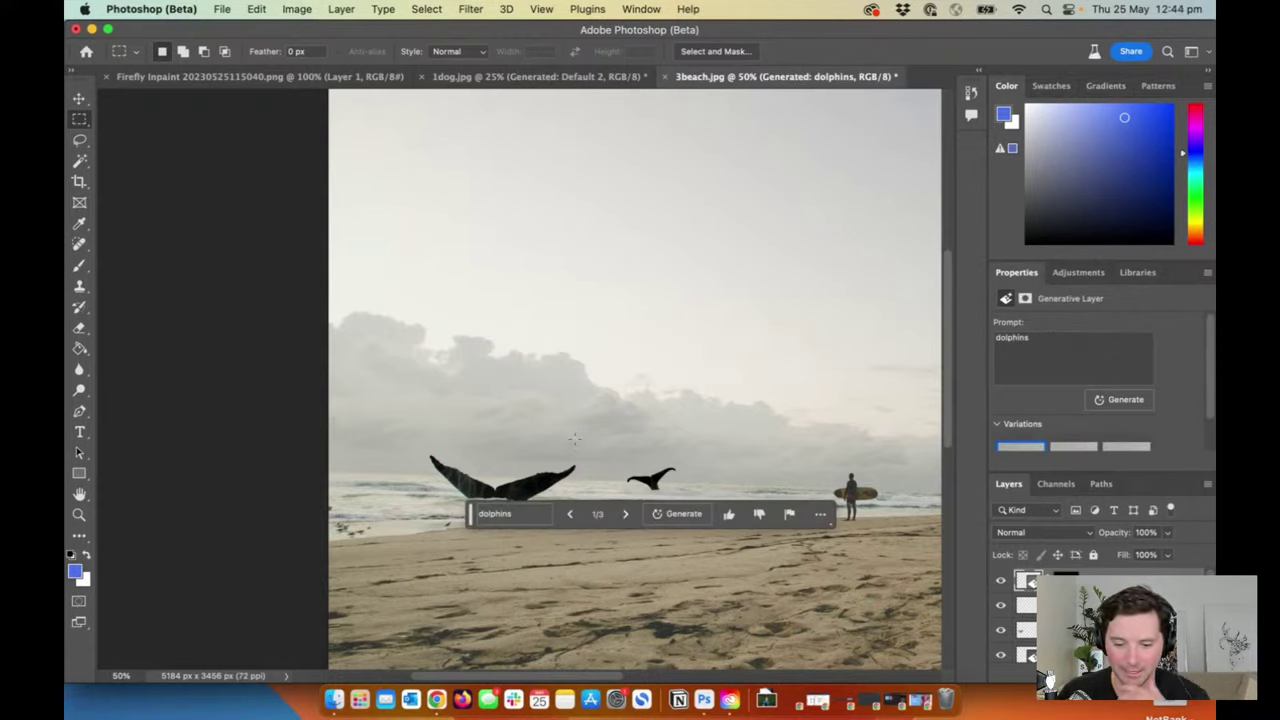
pyautogui.click(625, 515)
pyautogui.click(626, 515)
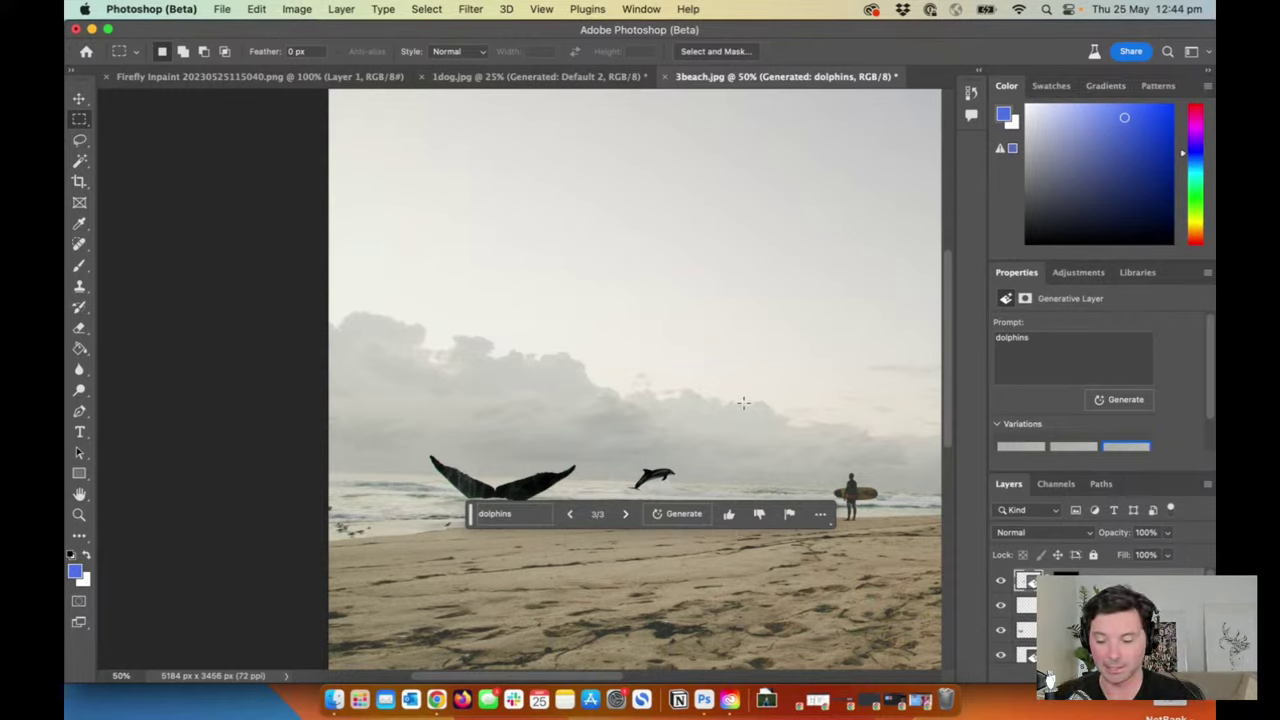
pyautogui.click(1027, 605)
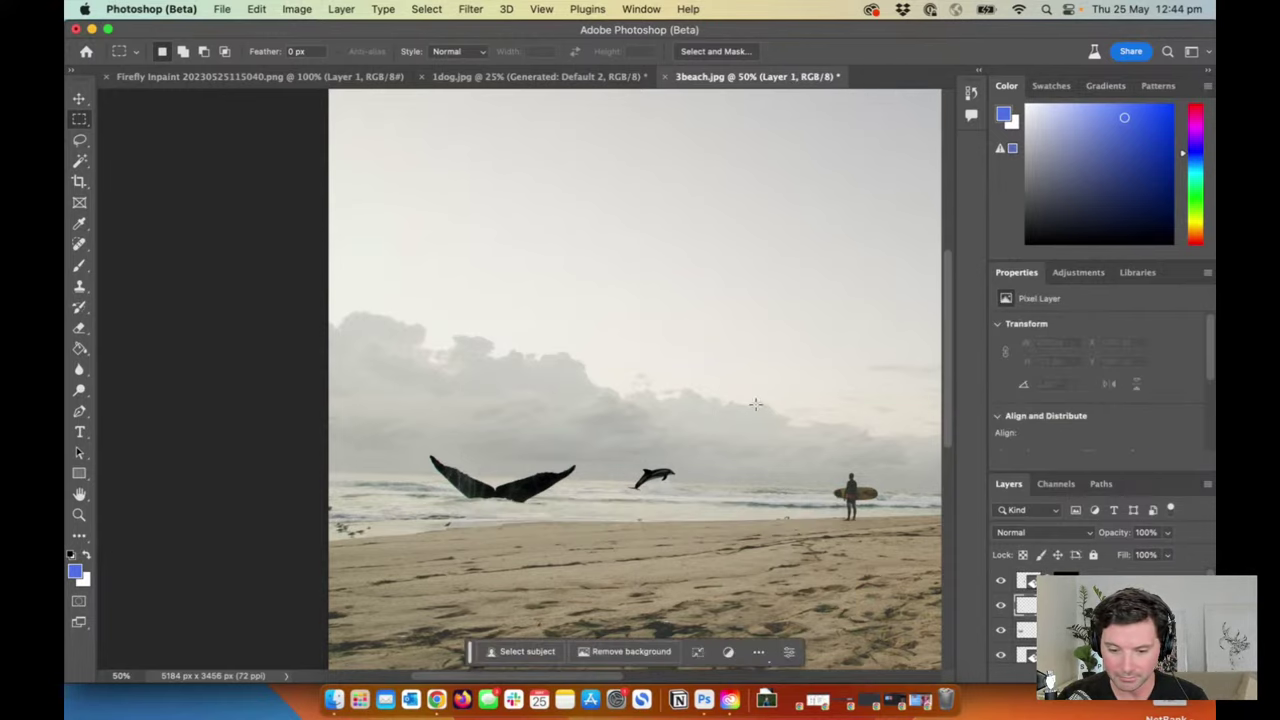
# Step: Zoom out to about 33% and centre the full beach photo, lifeguard tower included
pyautogui.scroll(-5, 716, 464)
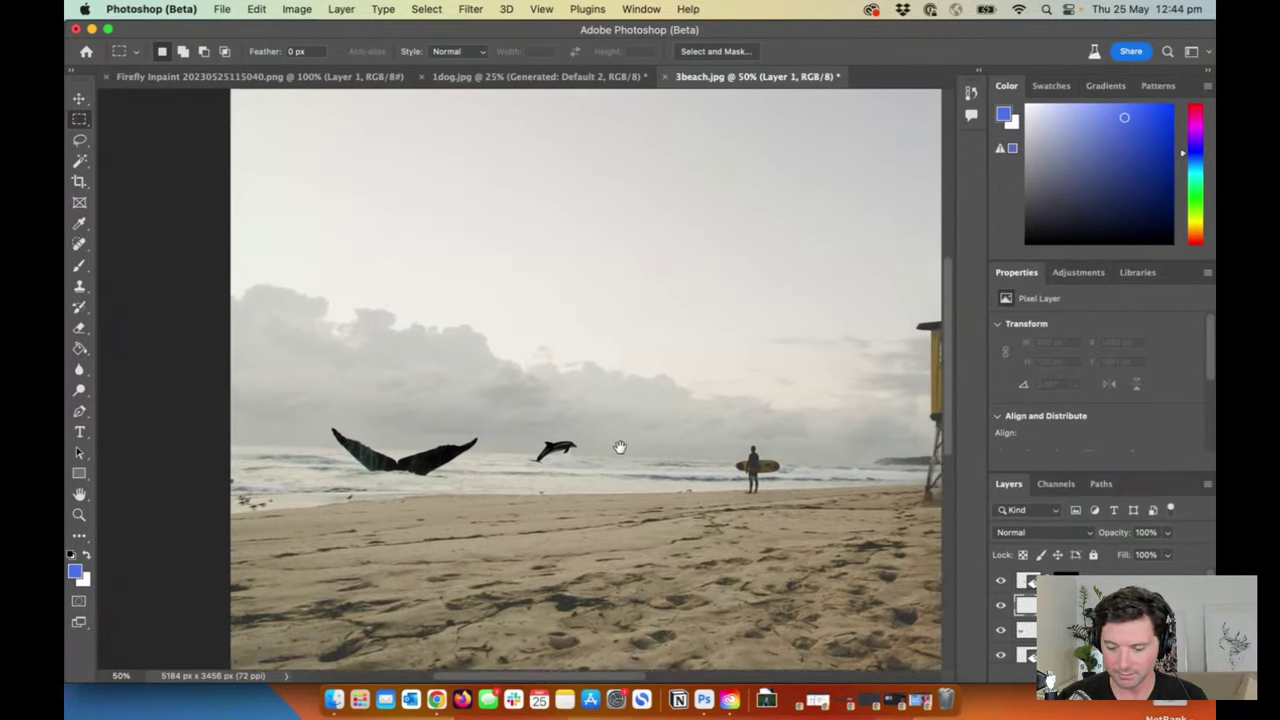
pyautogui.scroll(-2, 610, 453)
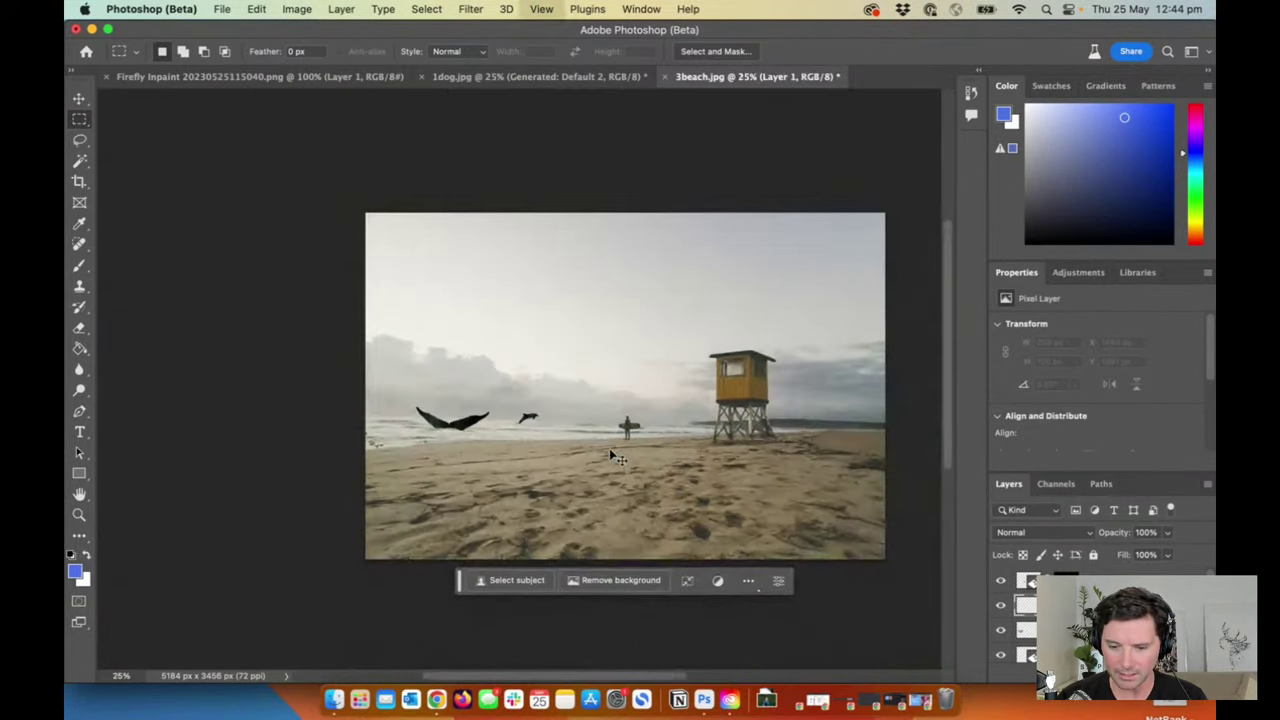
pyautogui.scroll(3, 610, 453)
pyautogui.moveTo(567, 411); pyautogui.dragTo(571, 415)
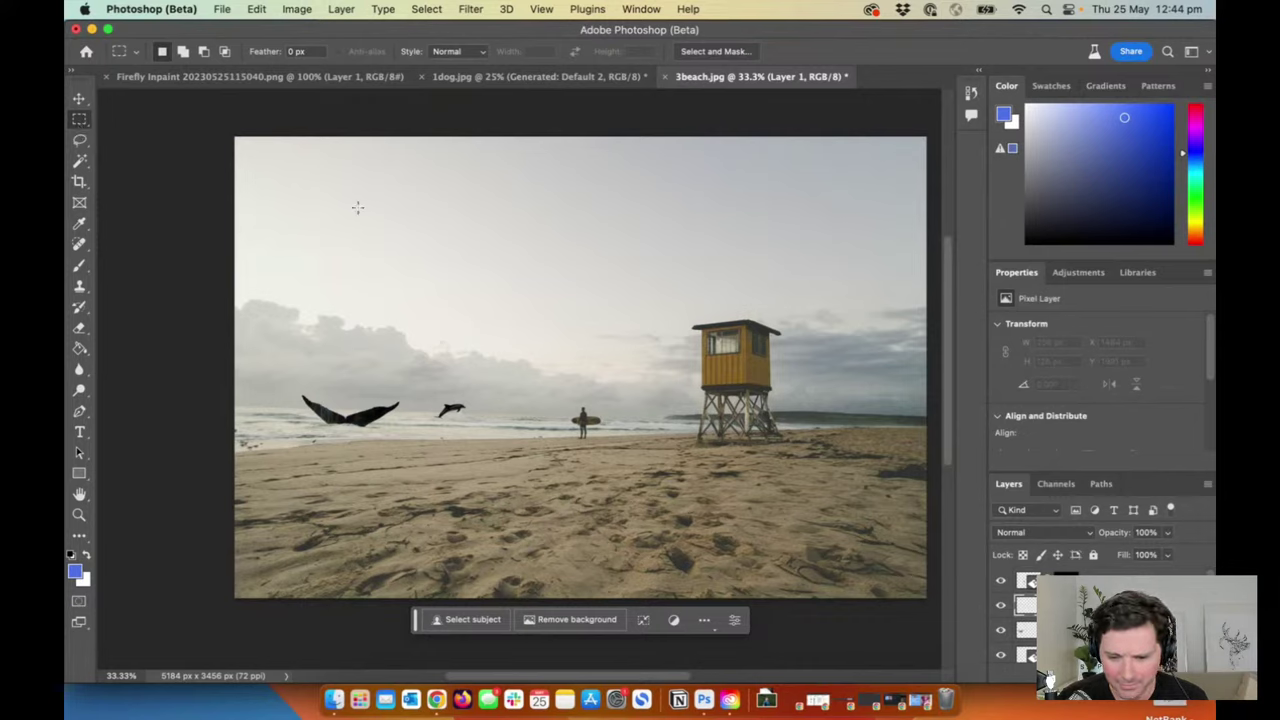
# Step: Select the sky left of the lifeguard tower and generate 'A whale fighting a ginormous spaghetti monster'
pyautogui.moveTo(336, 186); pyautogui.dragTo(605, 390)
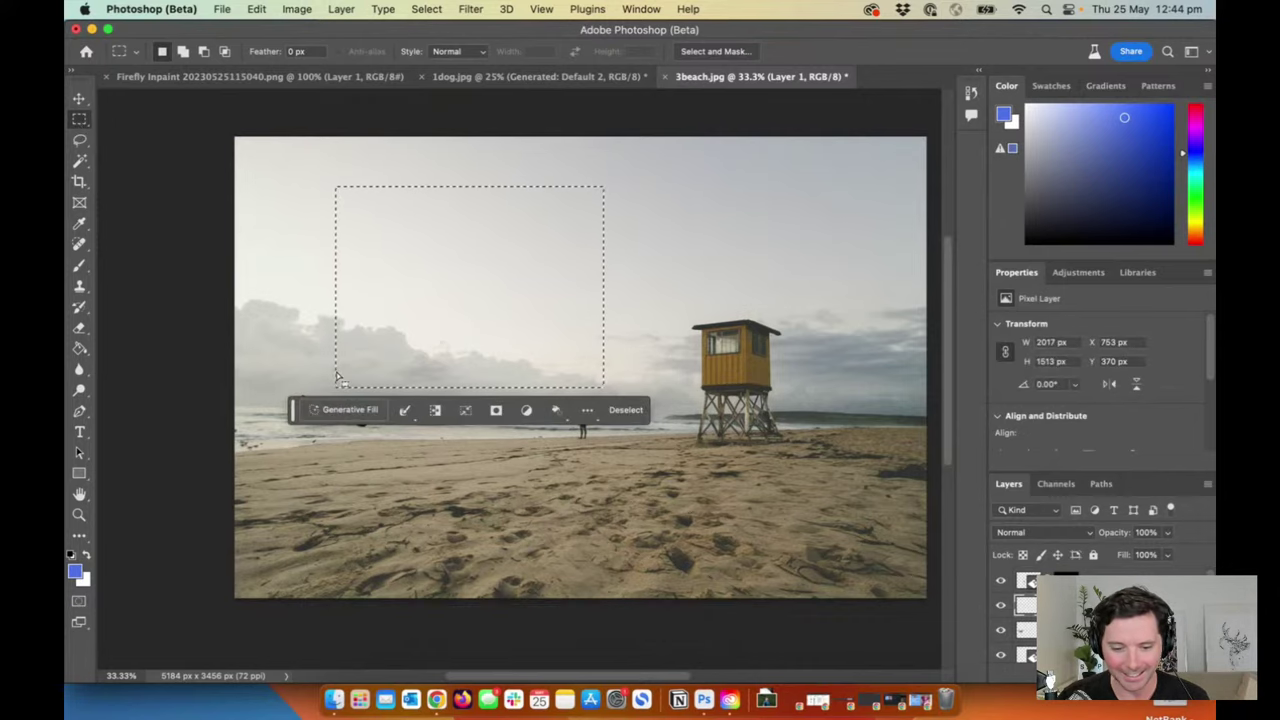
pyautogui.click(338, 411)
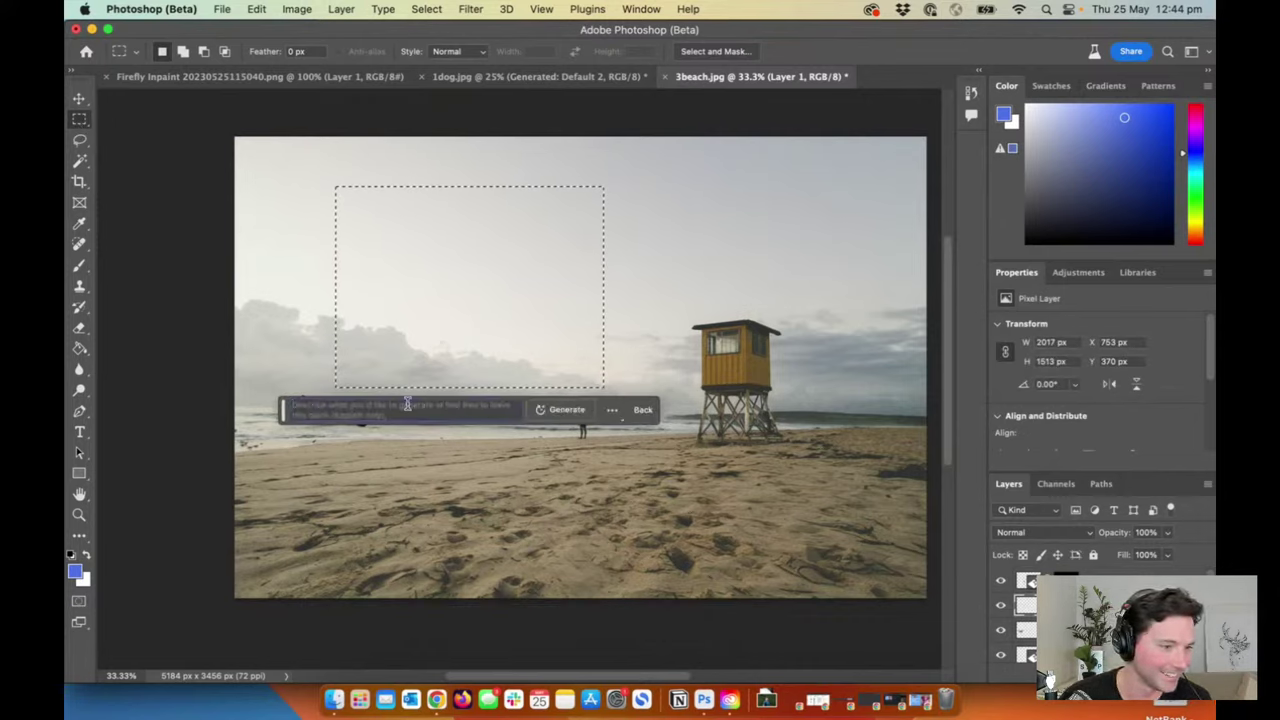
pyautogui.write('A wha')
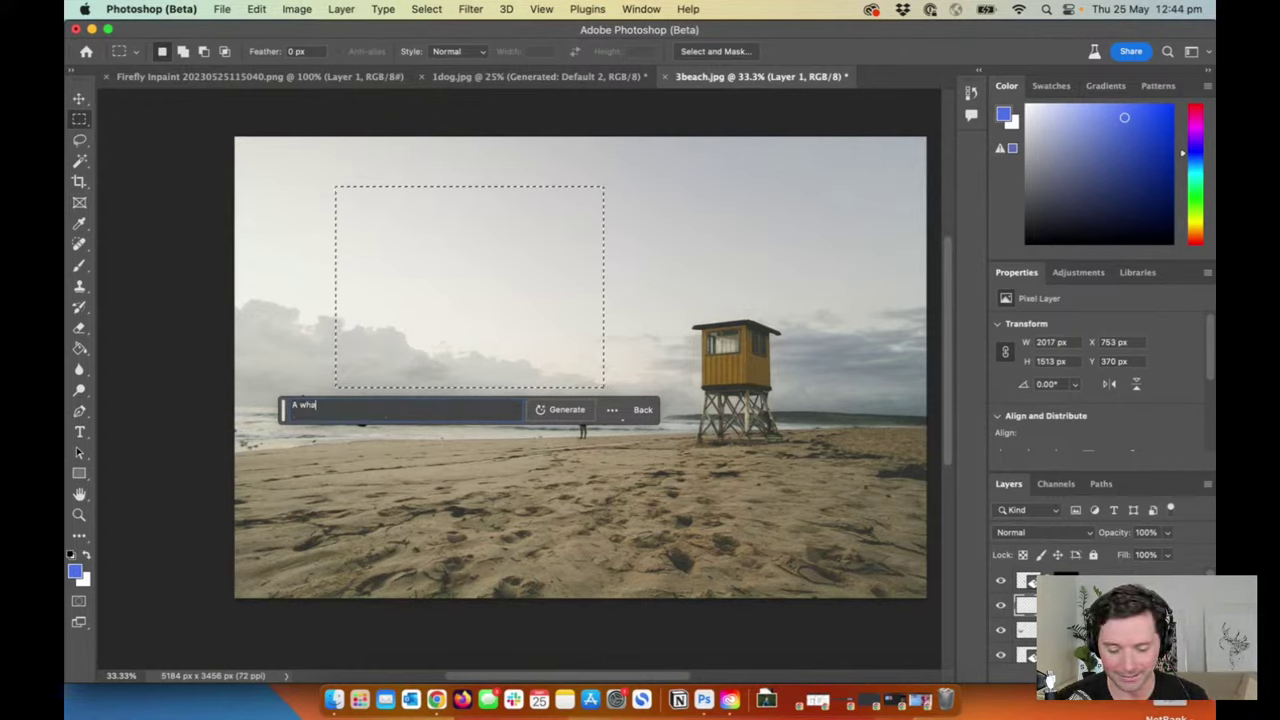
pyautogui.write('le fighting ')
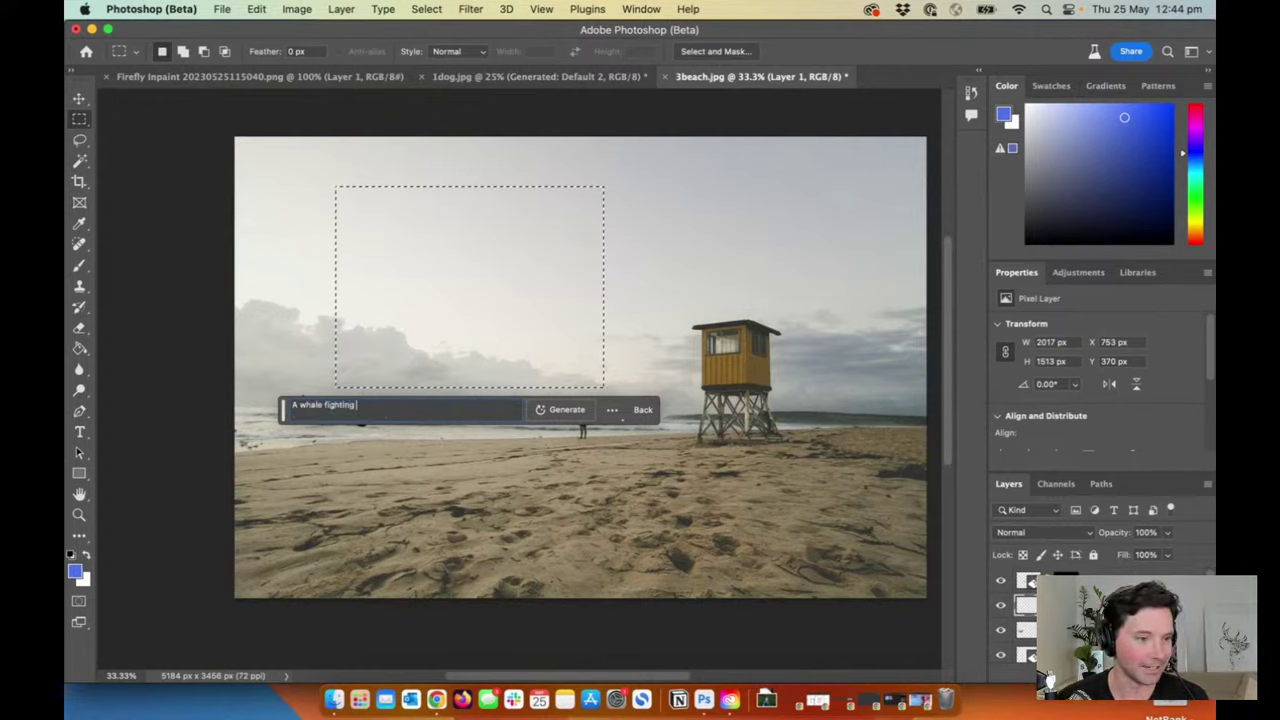
pyautogui.write('a gi')
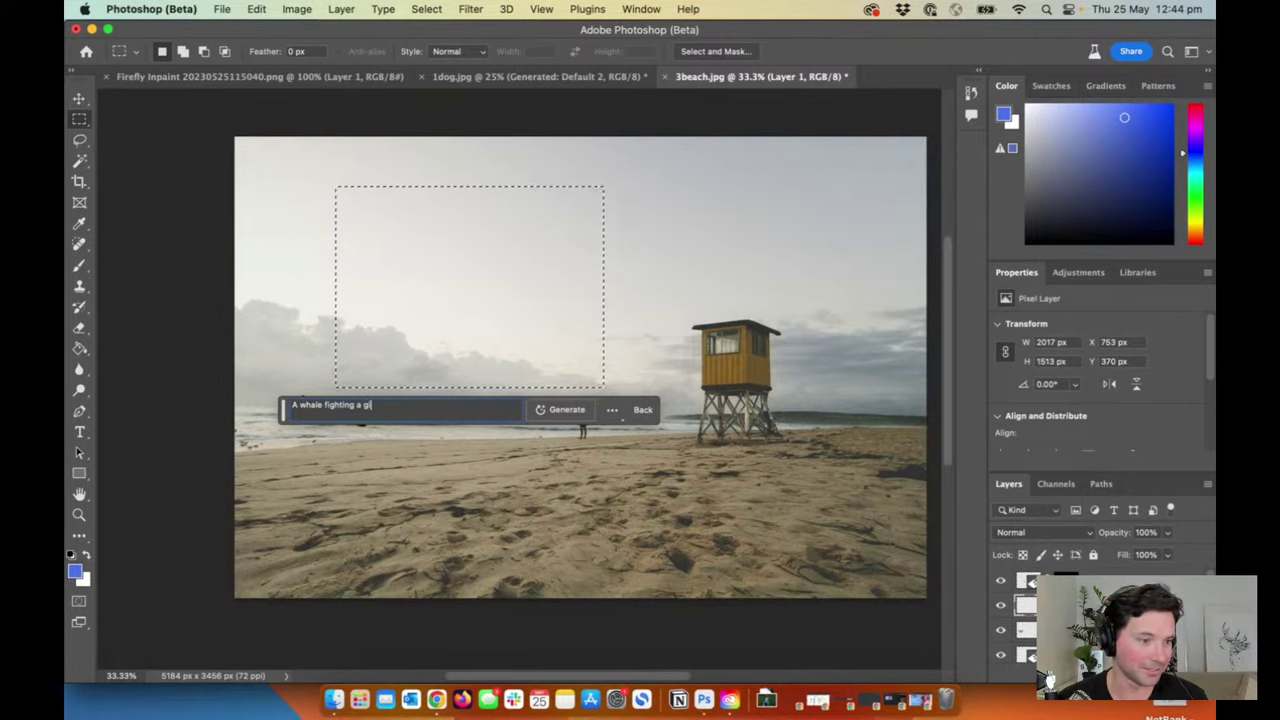
pyautogui.write('rlor')
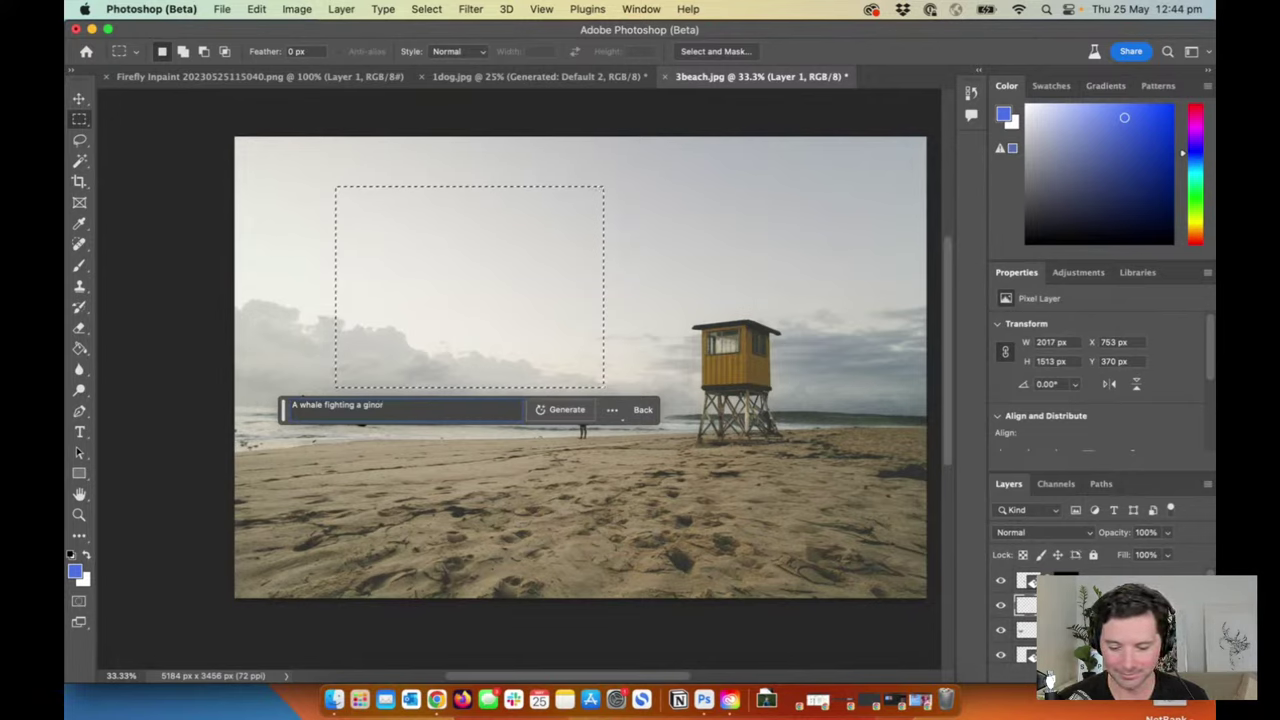
pyautogui.write('mous ')
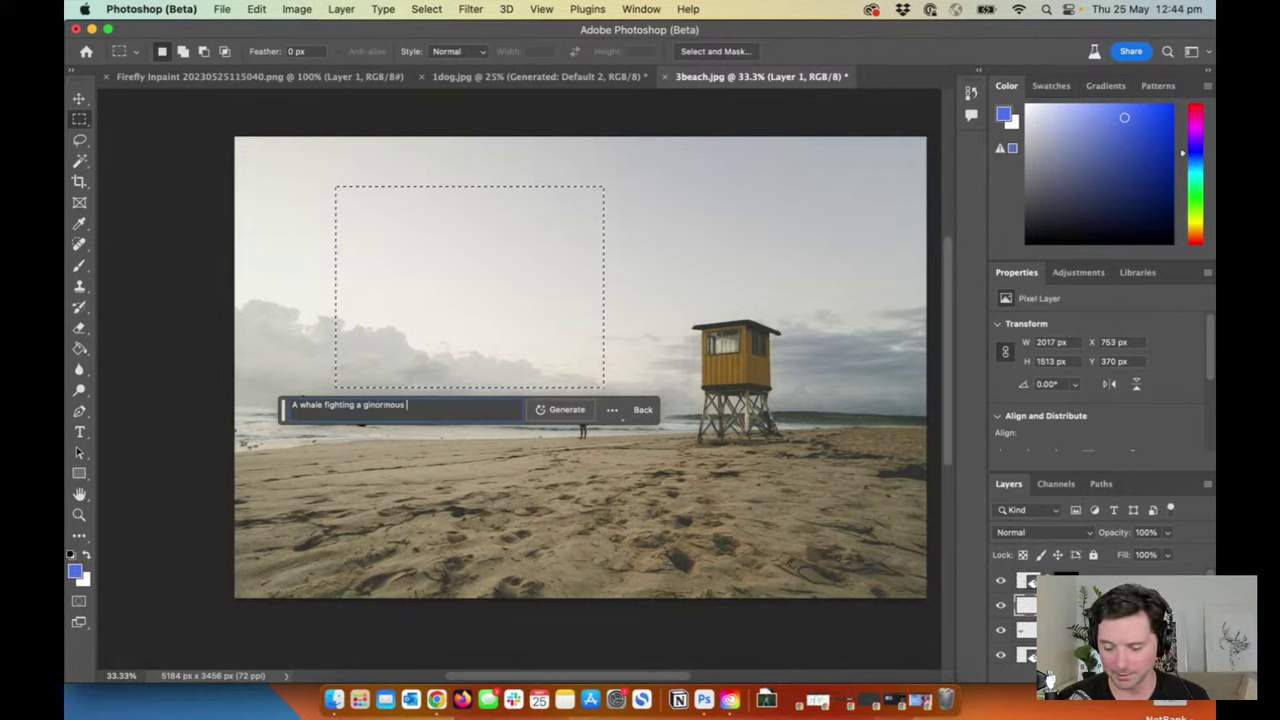
pyautogui.write('spage')
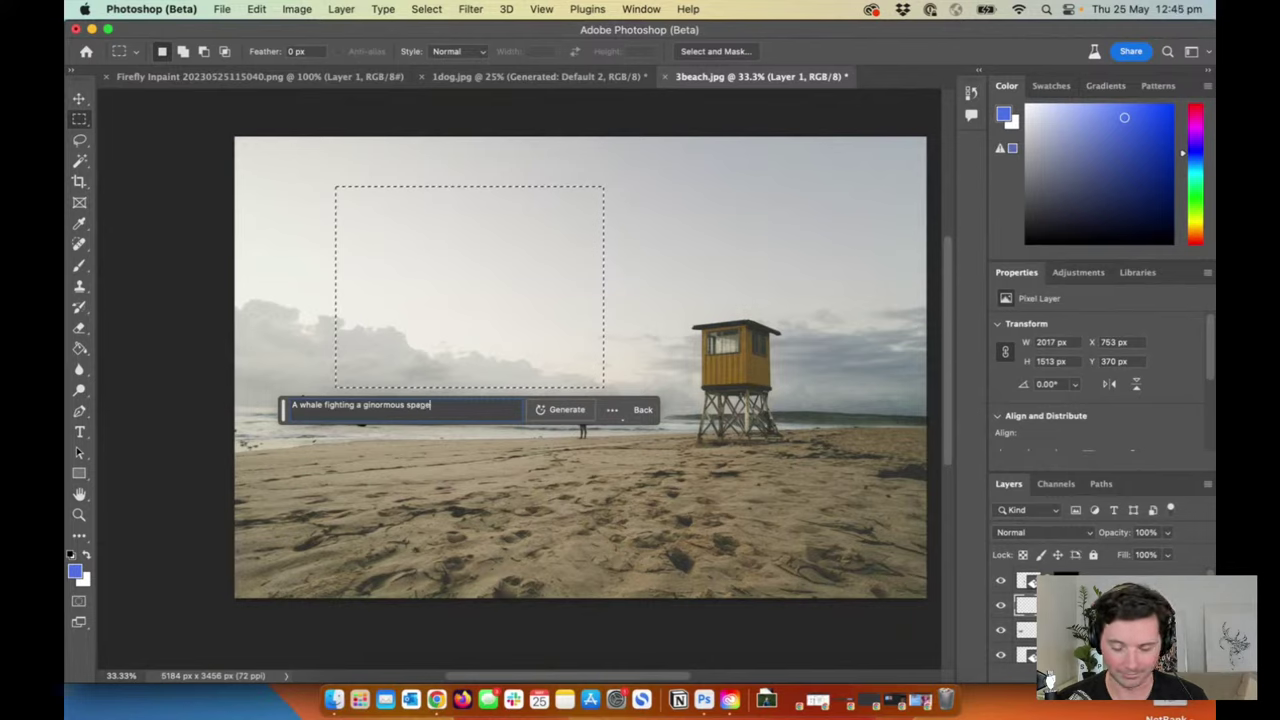
pyautogui.press('BackSpace')
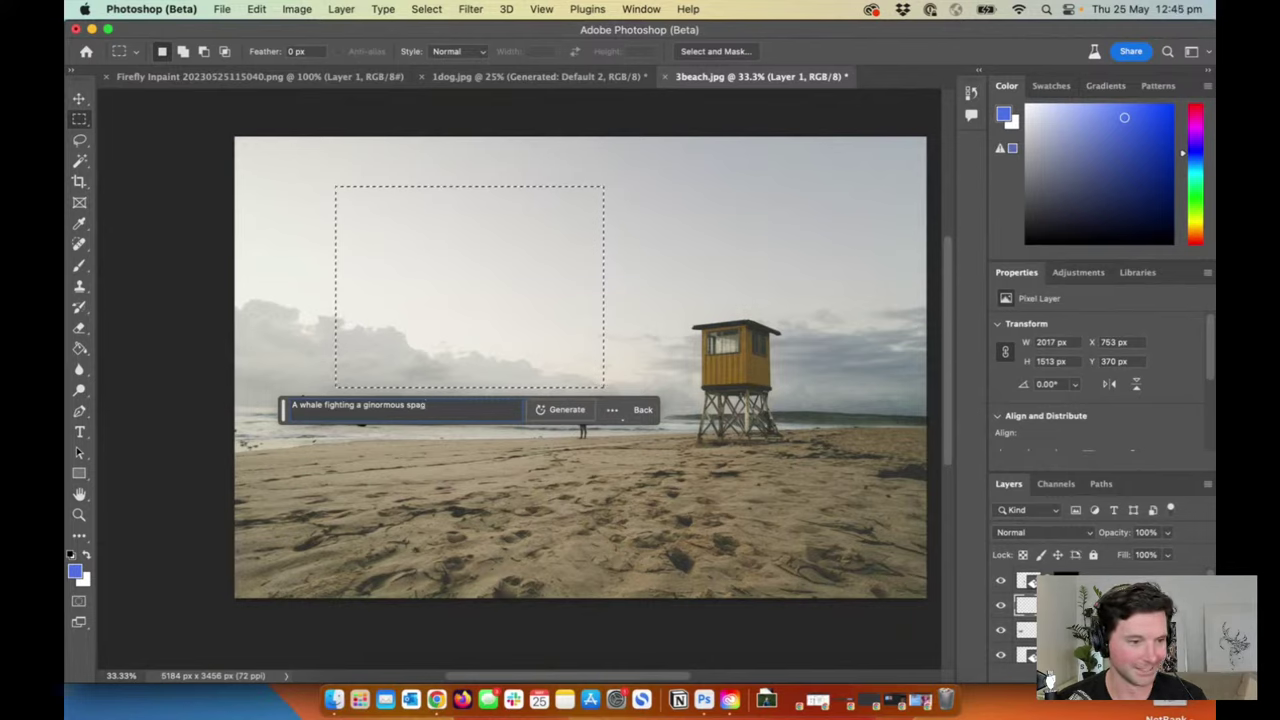
pyautogui.write('hetti mo')
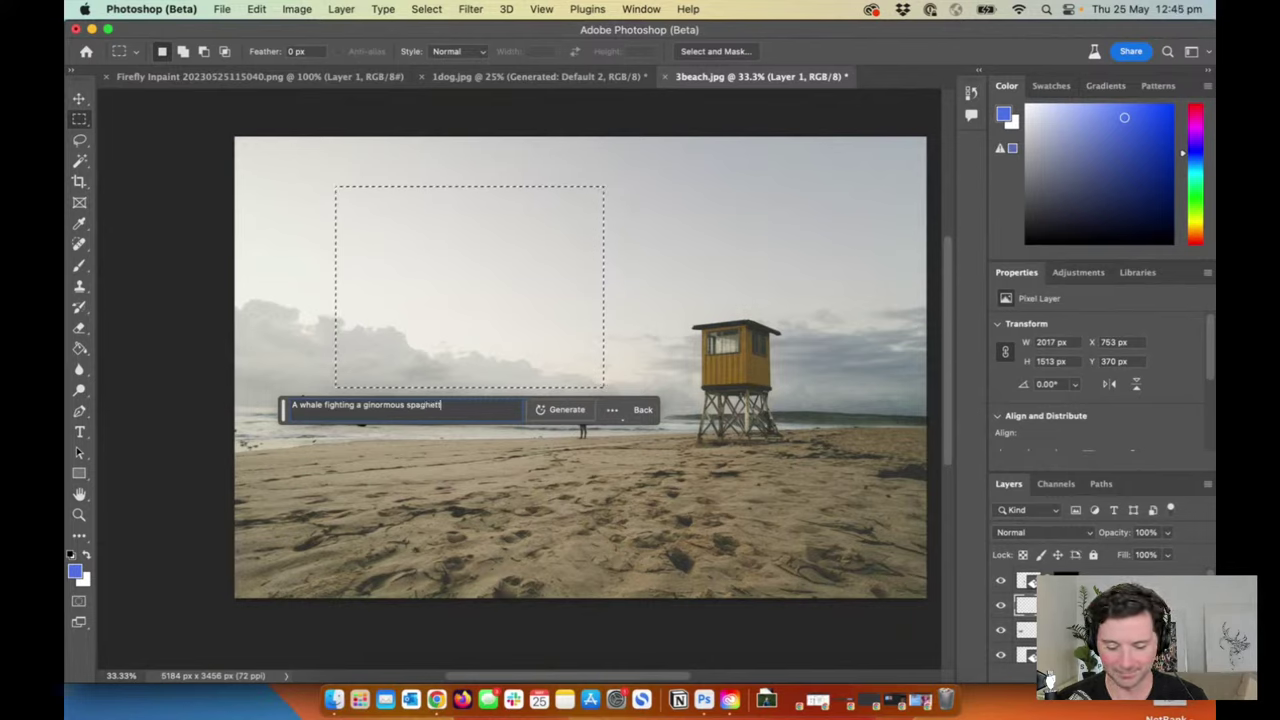
pyautogui.write('nster')
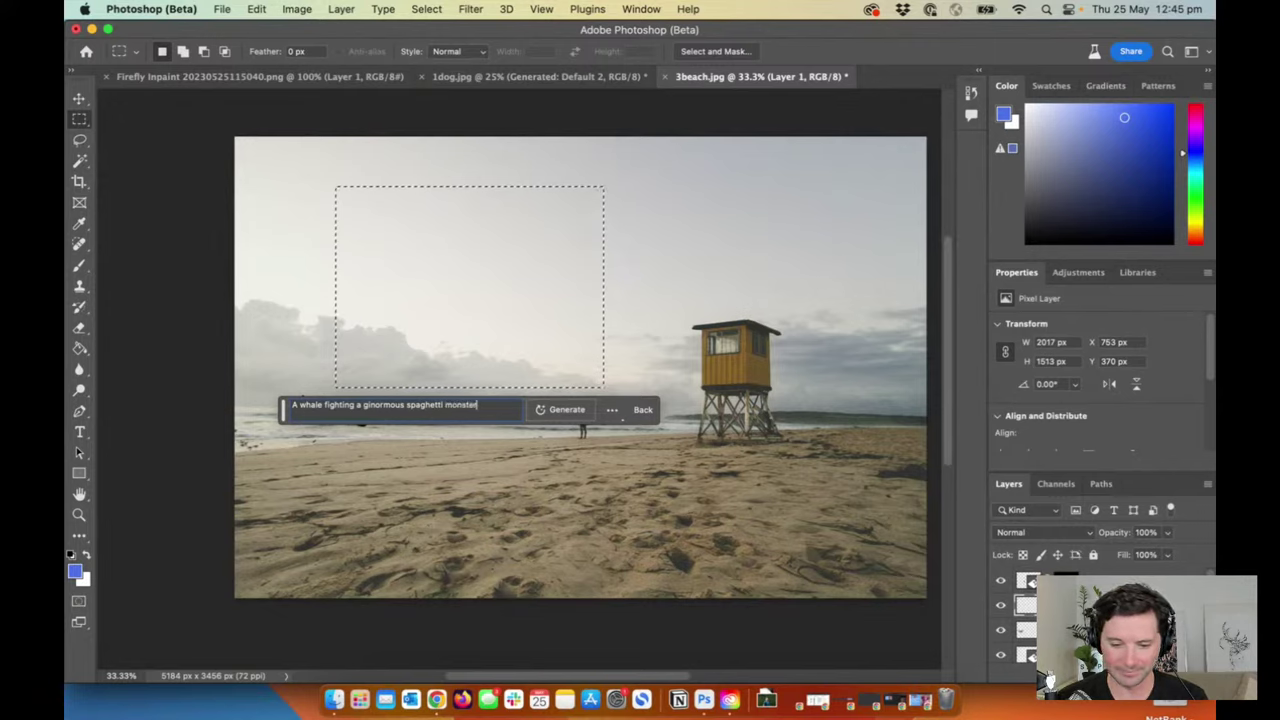
pyautogui.click(566, 410)
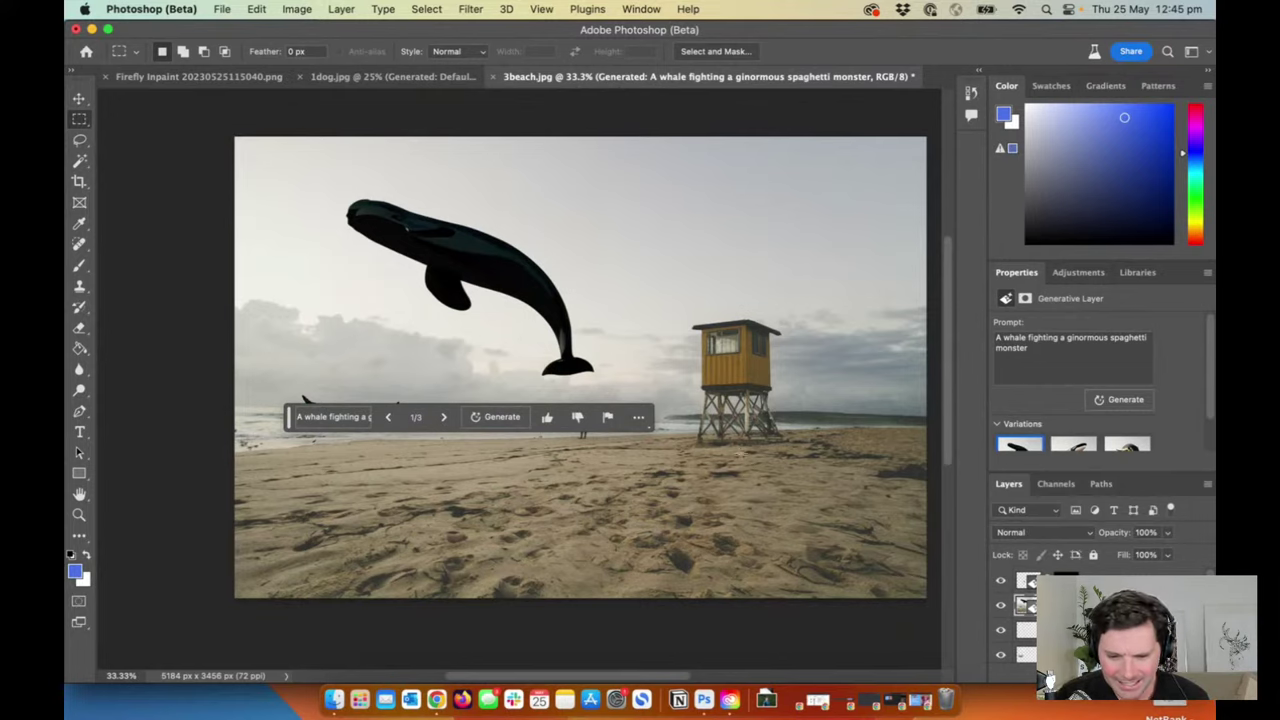
# Step: Cycle through the three variations and return to the first dark whale
pyautogui.click(444, 422)
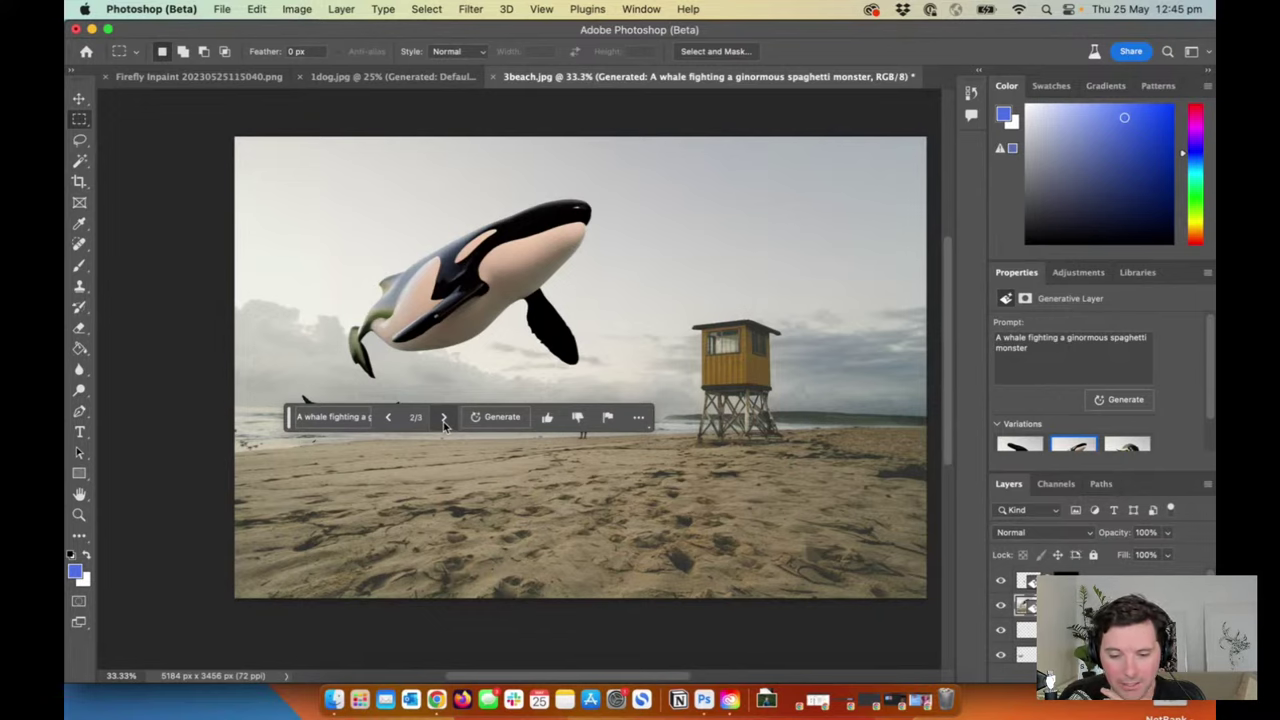
pyautogui.click(444, 418)
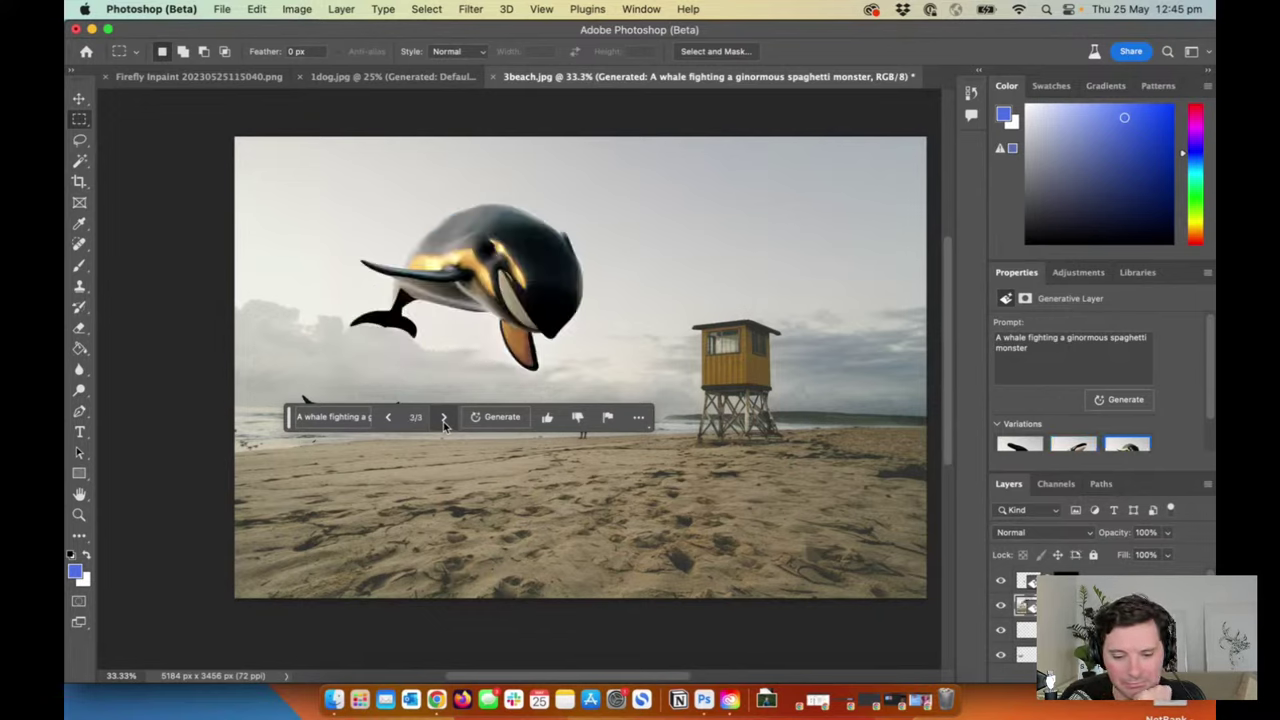
pyautogui.click(444, 418)
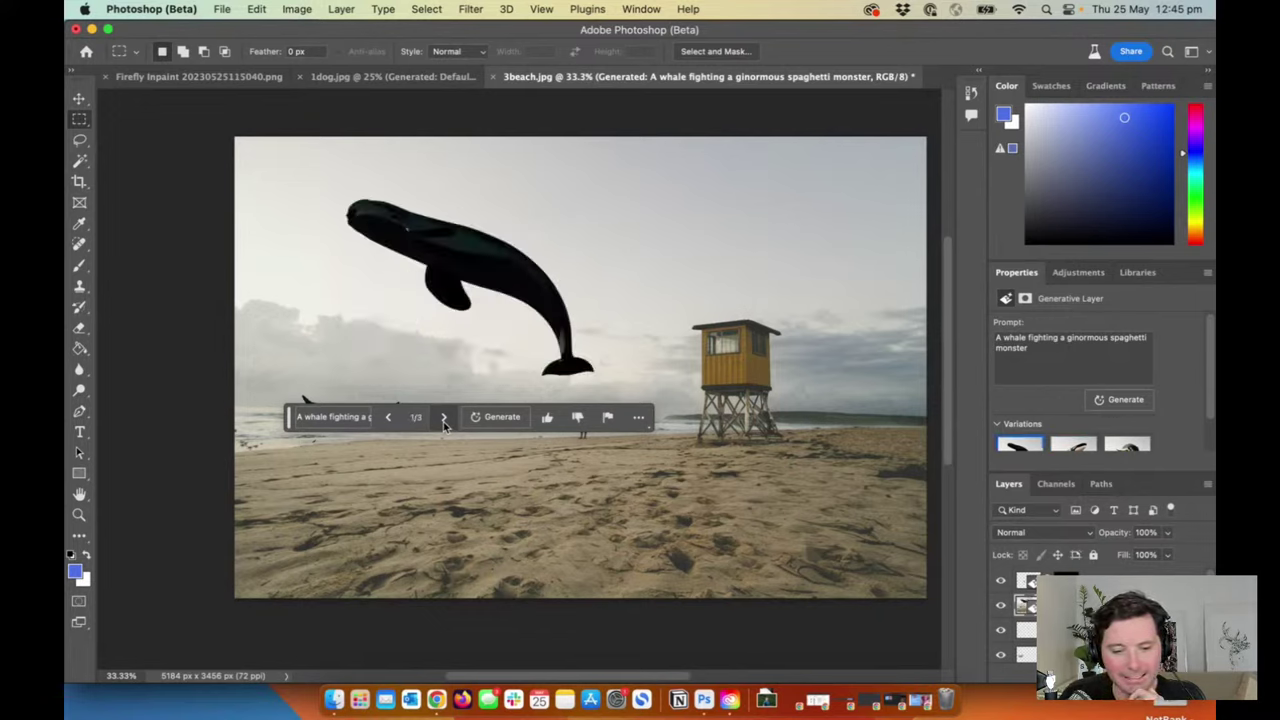
pyautogui.click(344, 423)
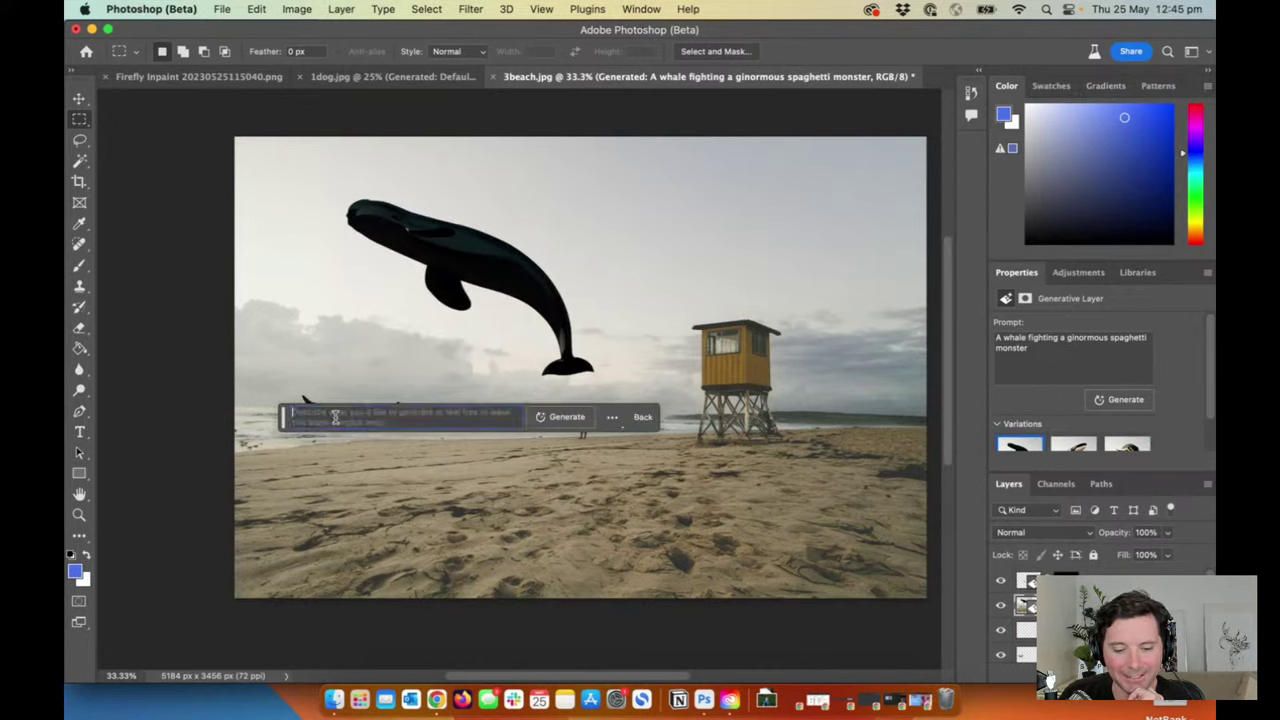
# Step: Regenerate the sky area with the prompt 'sea plane' and compare it against the original
pyautogui.click(486, 420)
pyautogui.write('sea')
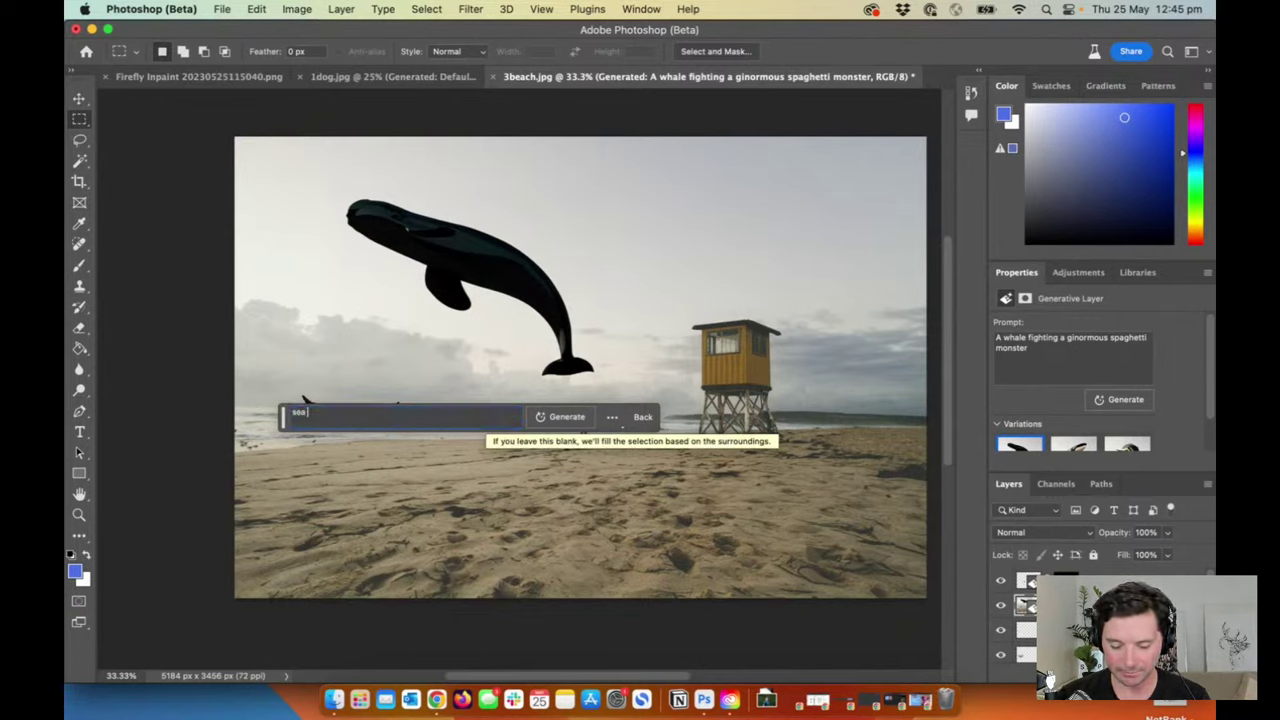
pyautogui.write(' plane')
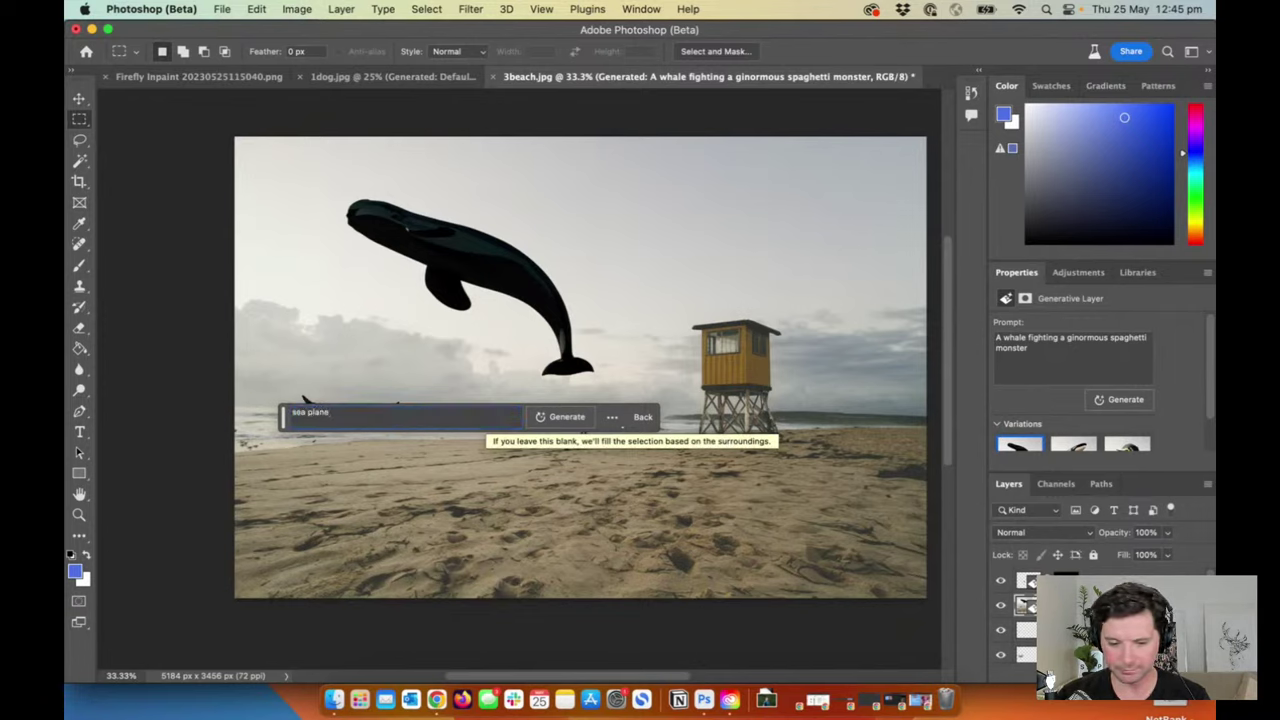
pyautogui.press('Return')
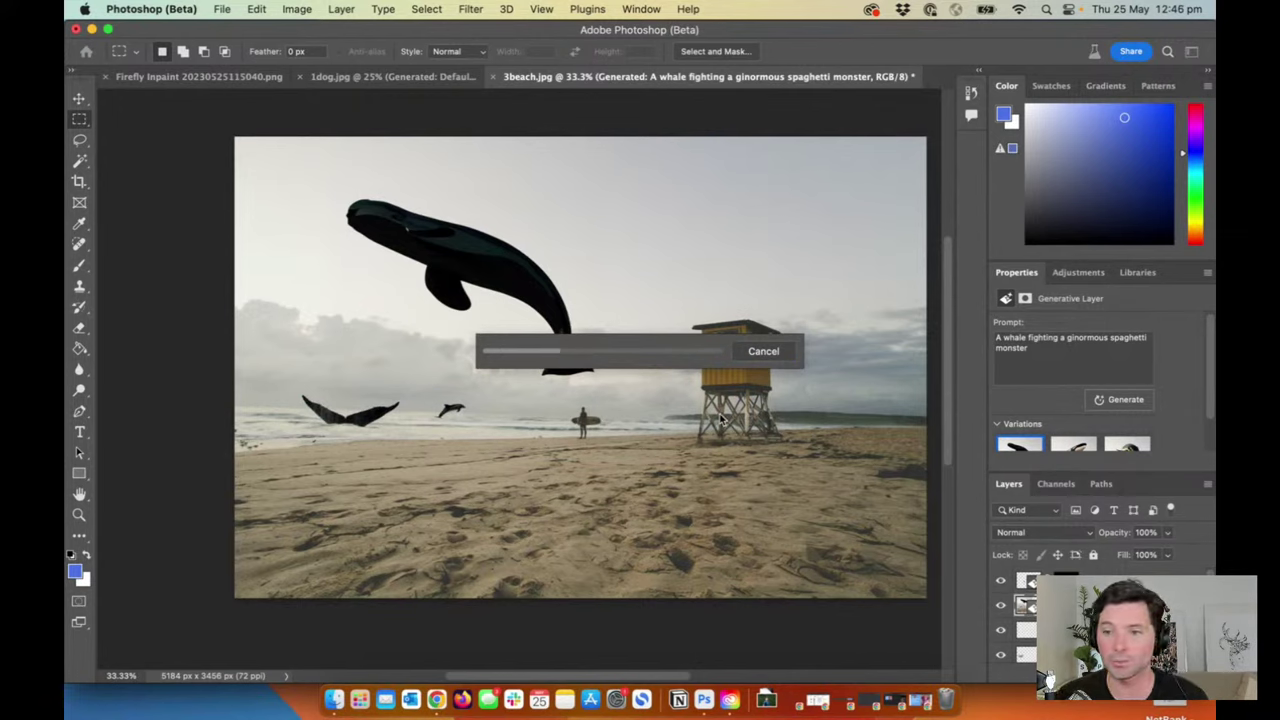
pyautogui.scroll(-2, 1191, 383)
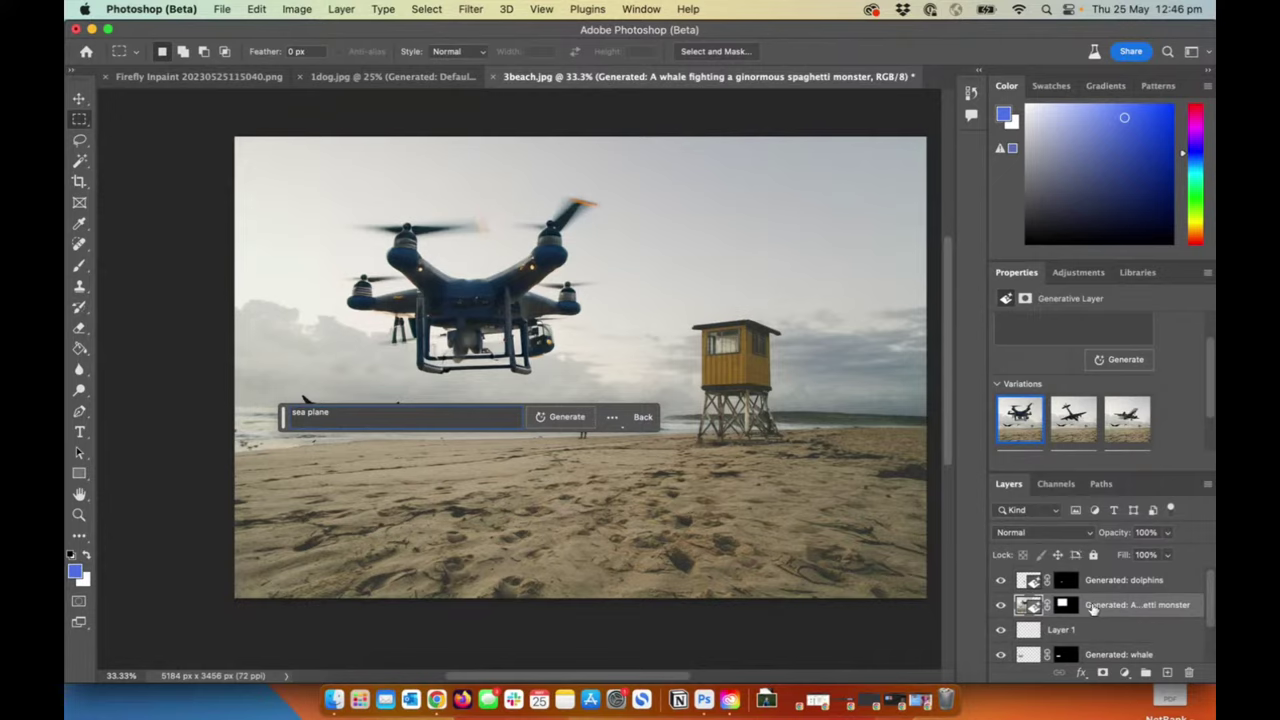
pyautogui.click(1001, 605)
pyautogui.click(1002, 606)
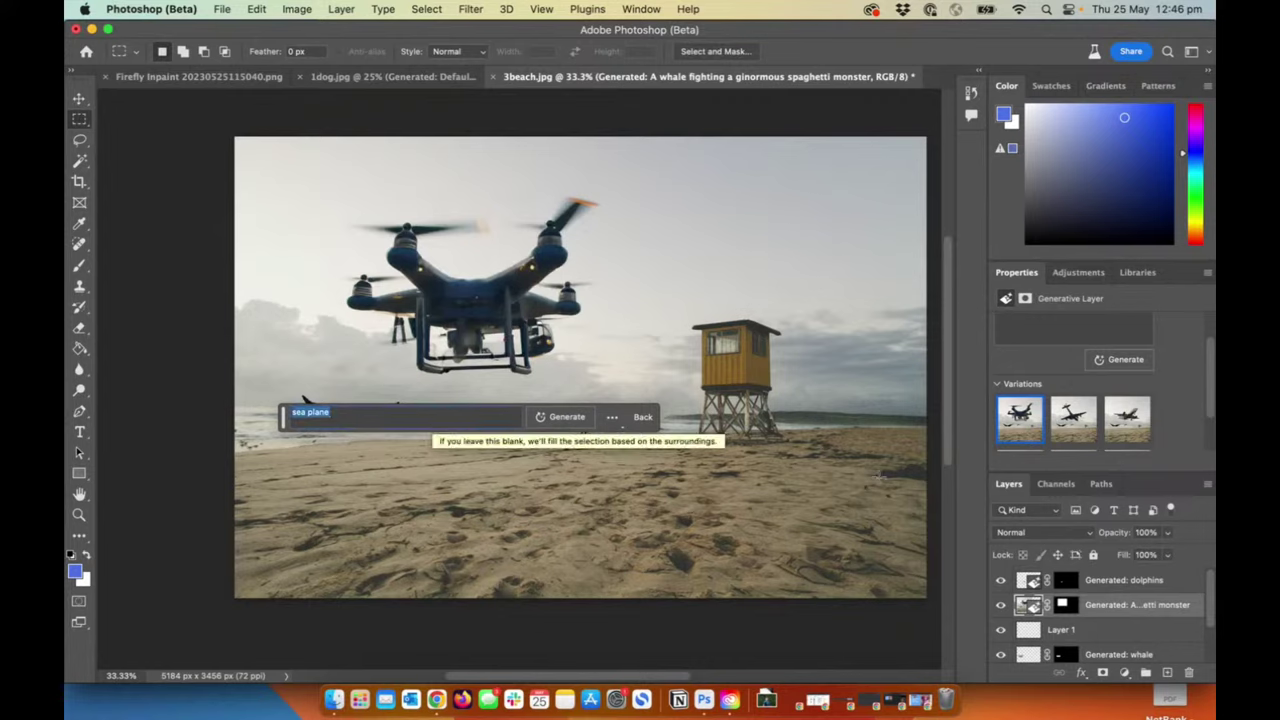
# Step: Choose the third sea plane variation, the white jet airliner
pyautogui.click(1073, 418)
pyautogui.click(1120, 424)
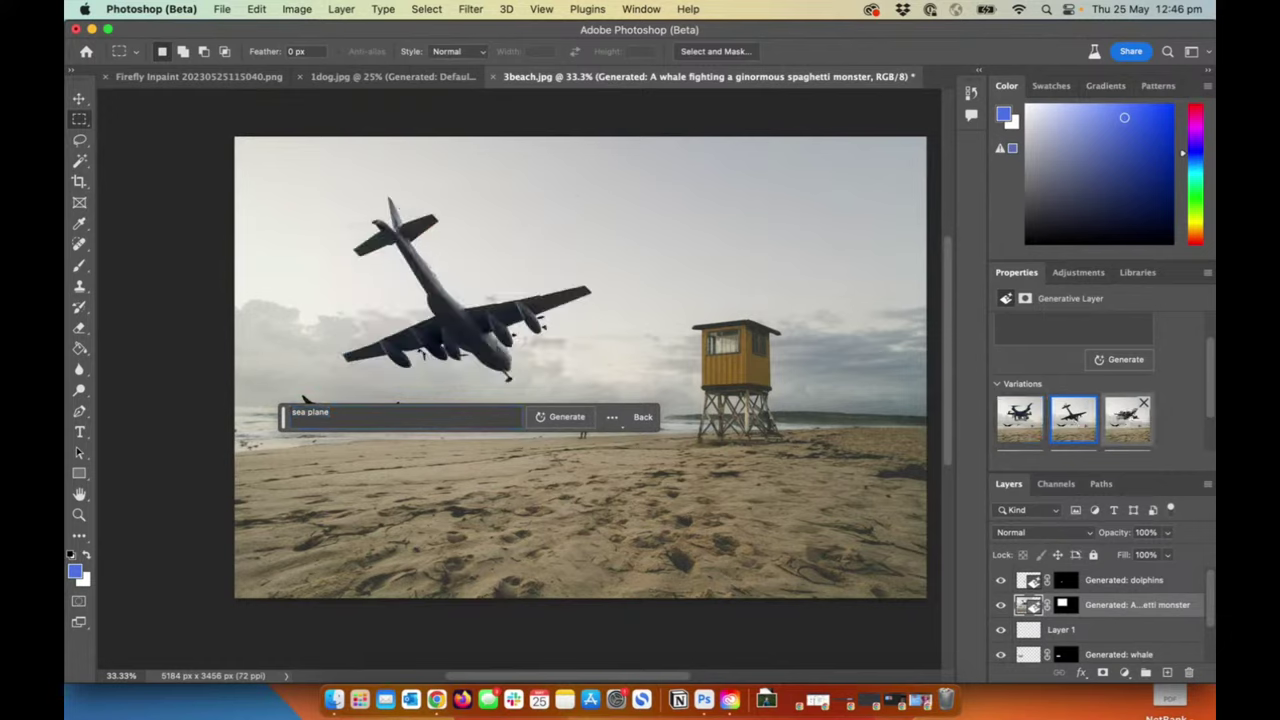
pyautogui.scroll(-2, 1118, 428)
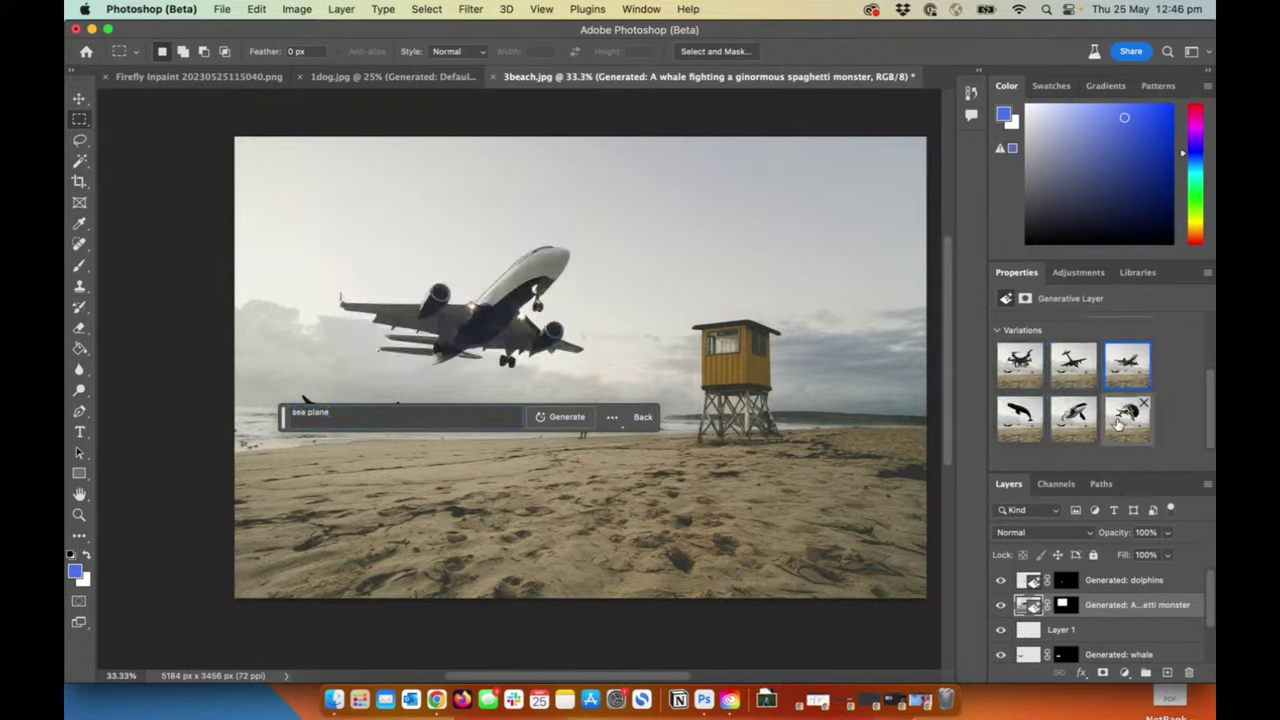
pyautogui.scroll(1, 1118, 415)
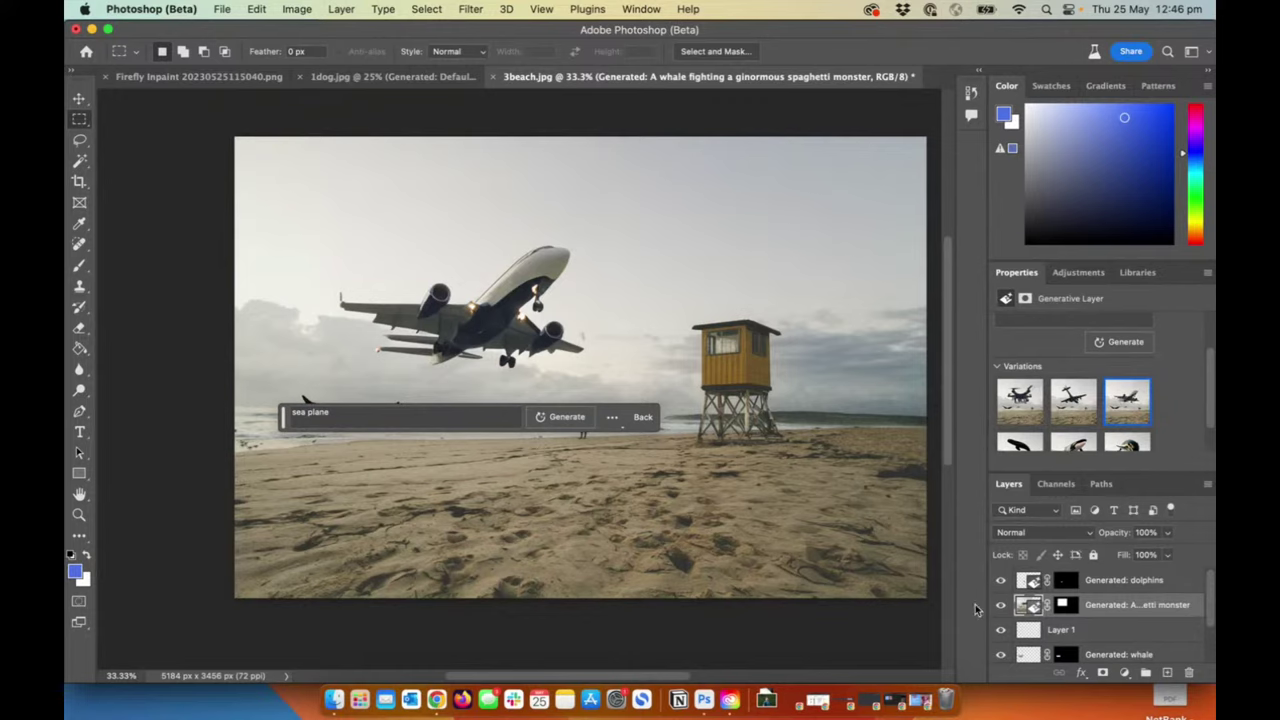
pyautogui.click(1107, 583)
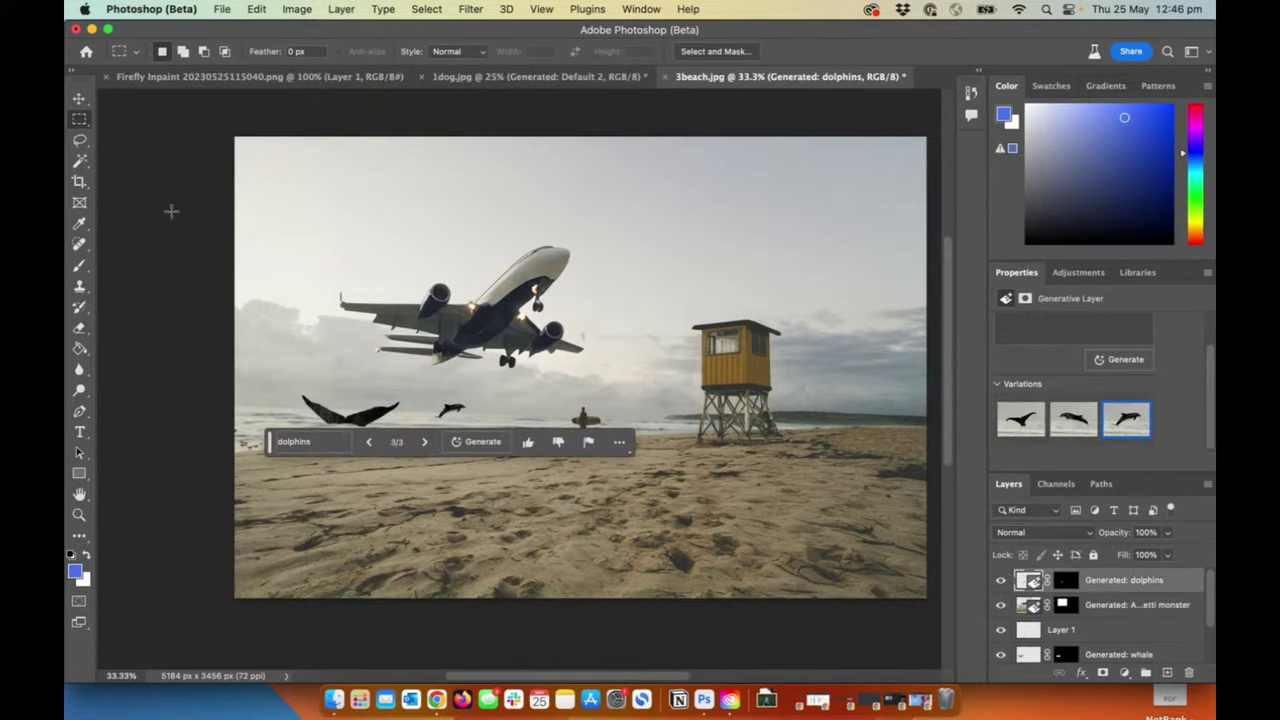
# Step: Review the three variations of the dolphins generation
pyautogui.moveTo(695, 257); pyautogui.dragTo(680, 277)
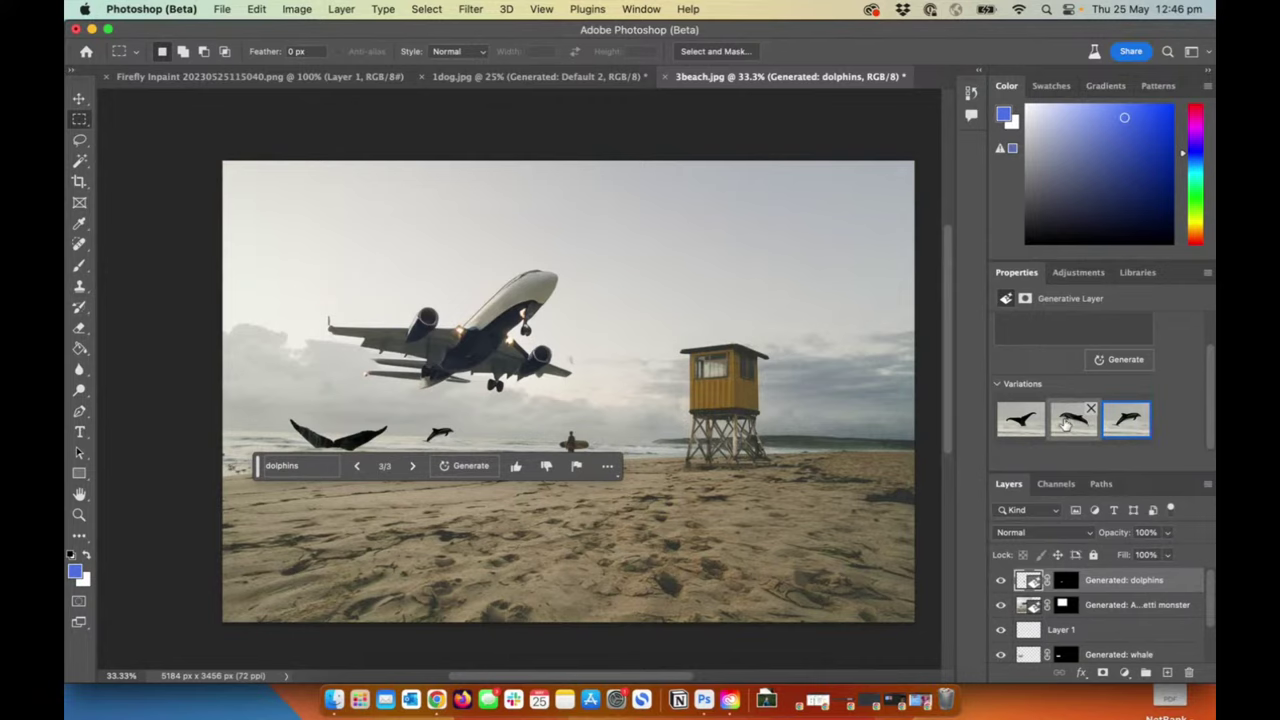
pyautogui.click(1105, 606)
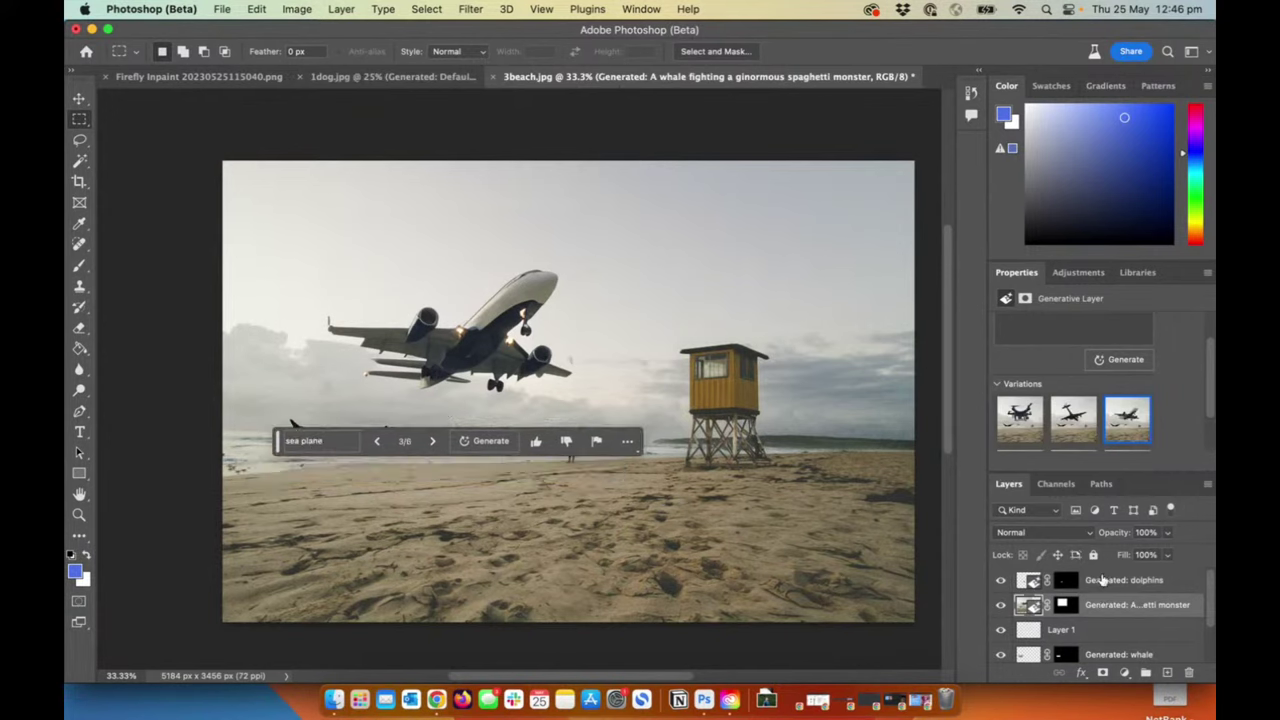
pyautogui.click(1104, 580)
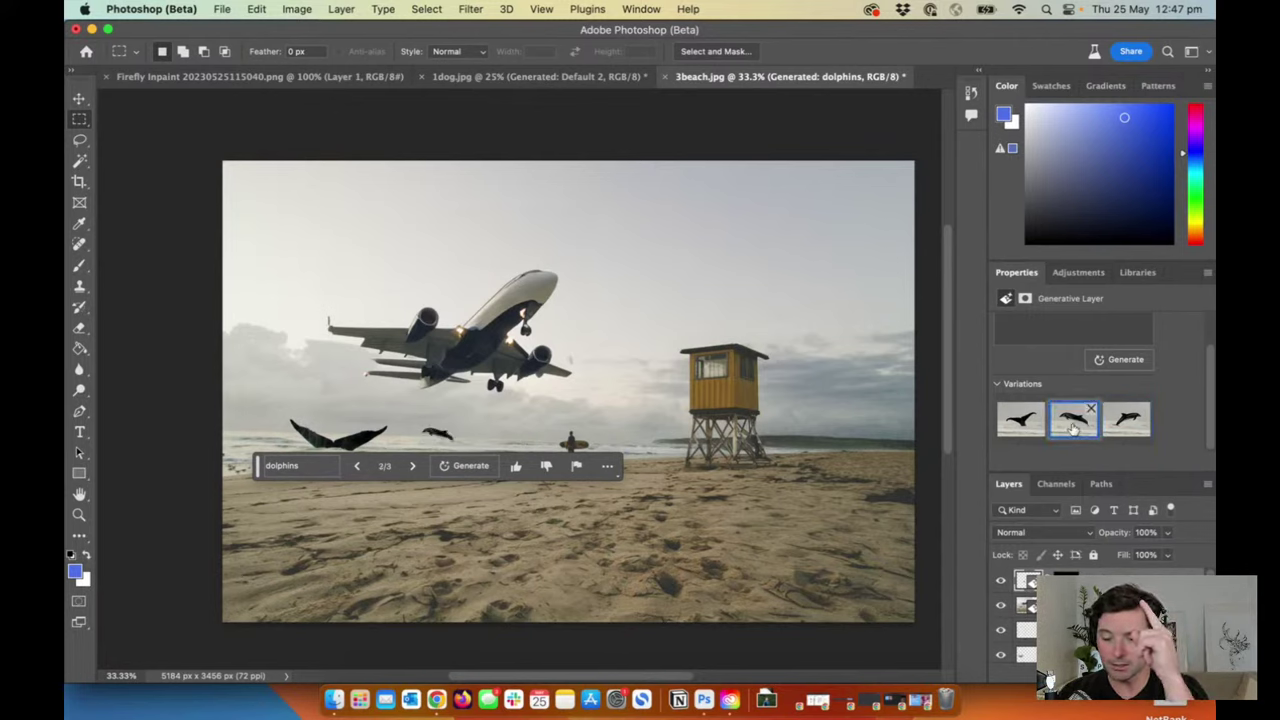
pyautogui.click(1021, 428)
pyautogui.click(1073, 424)
pyautogui.click(1126, 428)
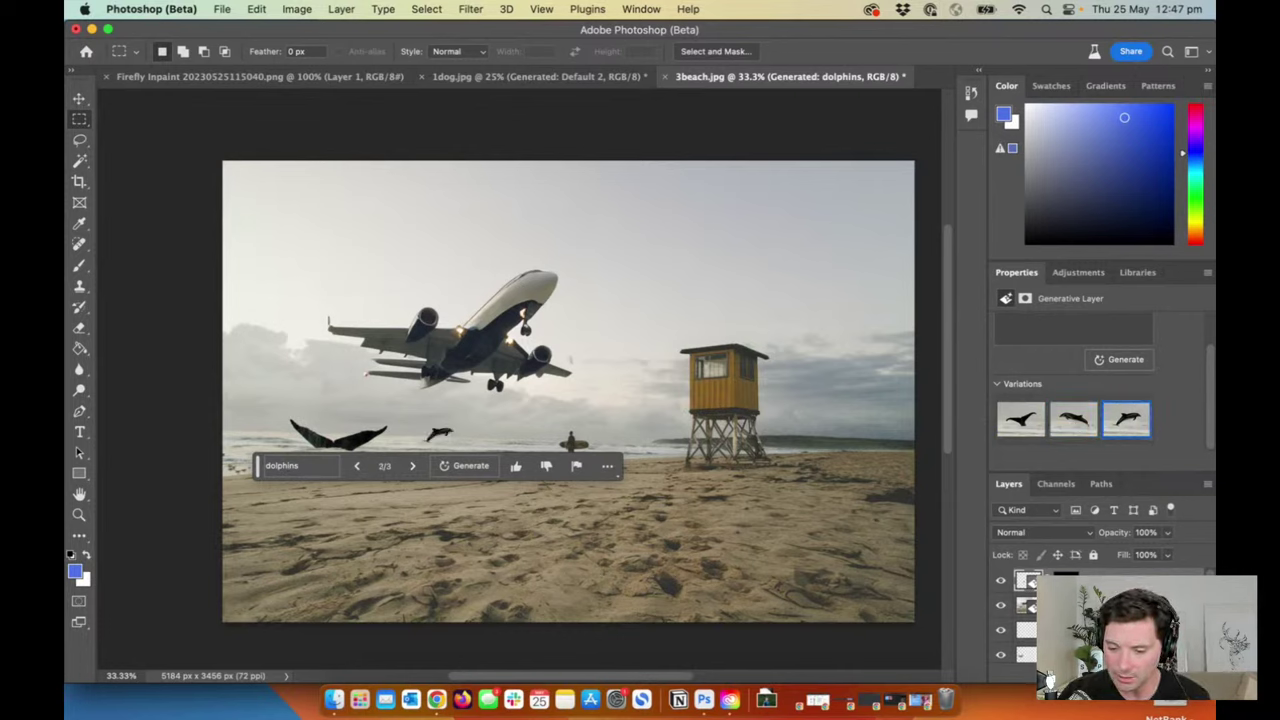
# Step: Recheck the sea plane variations, including the drone, and keep the jet airliner
pyautogui.click(1025, 605)
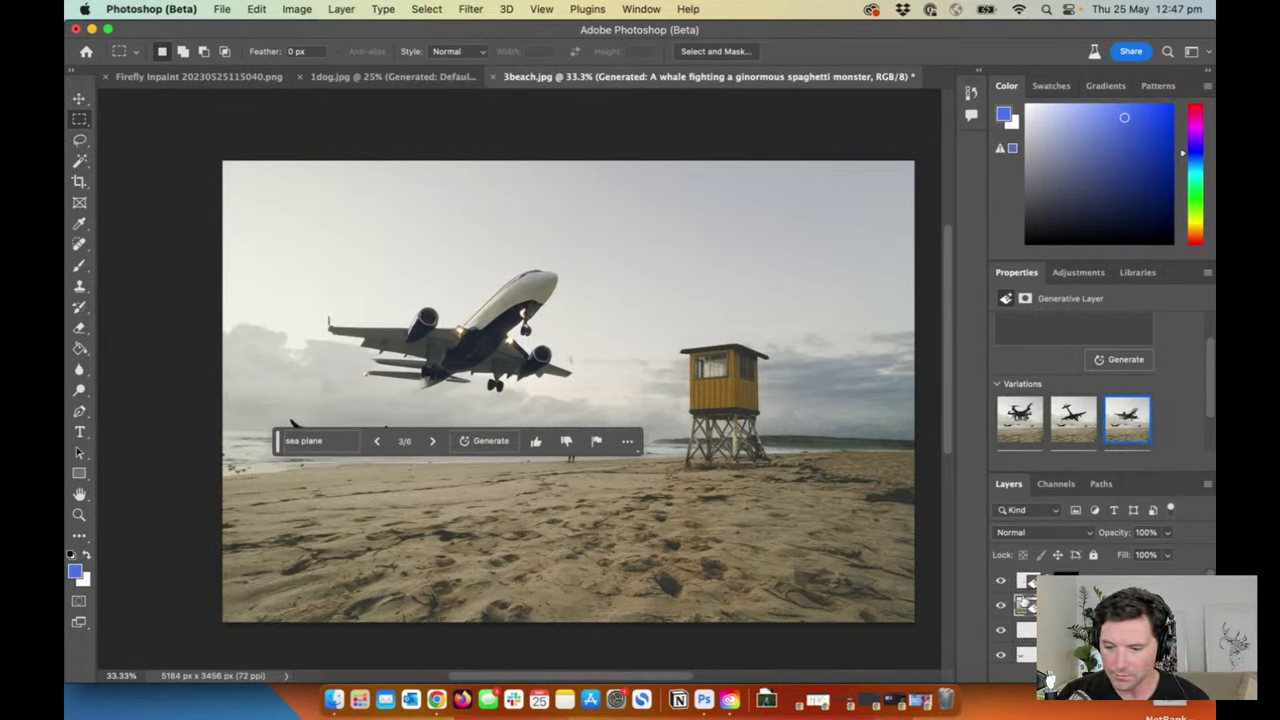
pyautogui.click(1073, 420)
pyautogui.click(1028, 420)
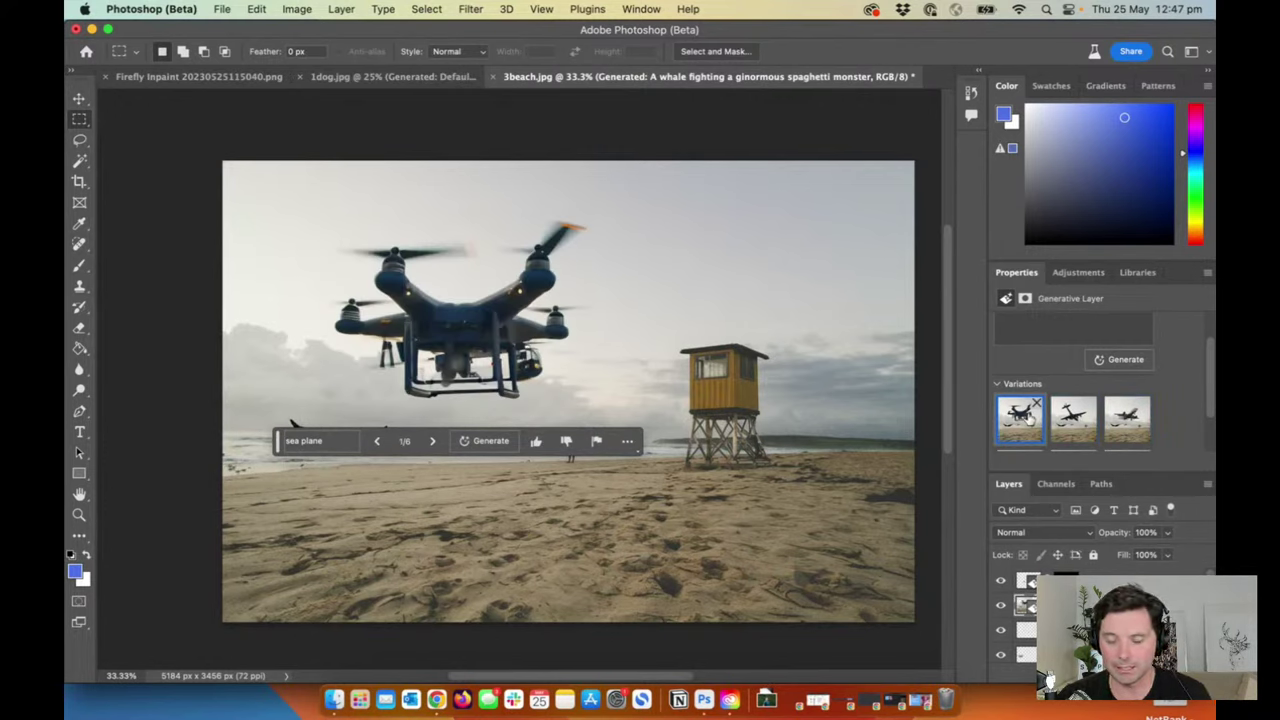
pyautogui.click(1076, 420)
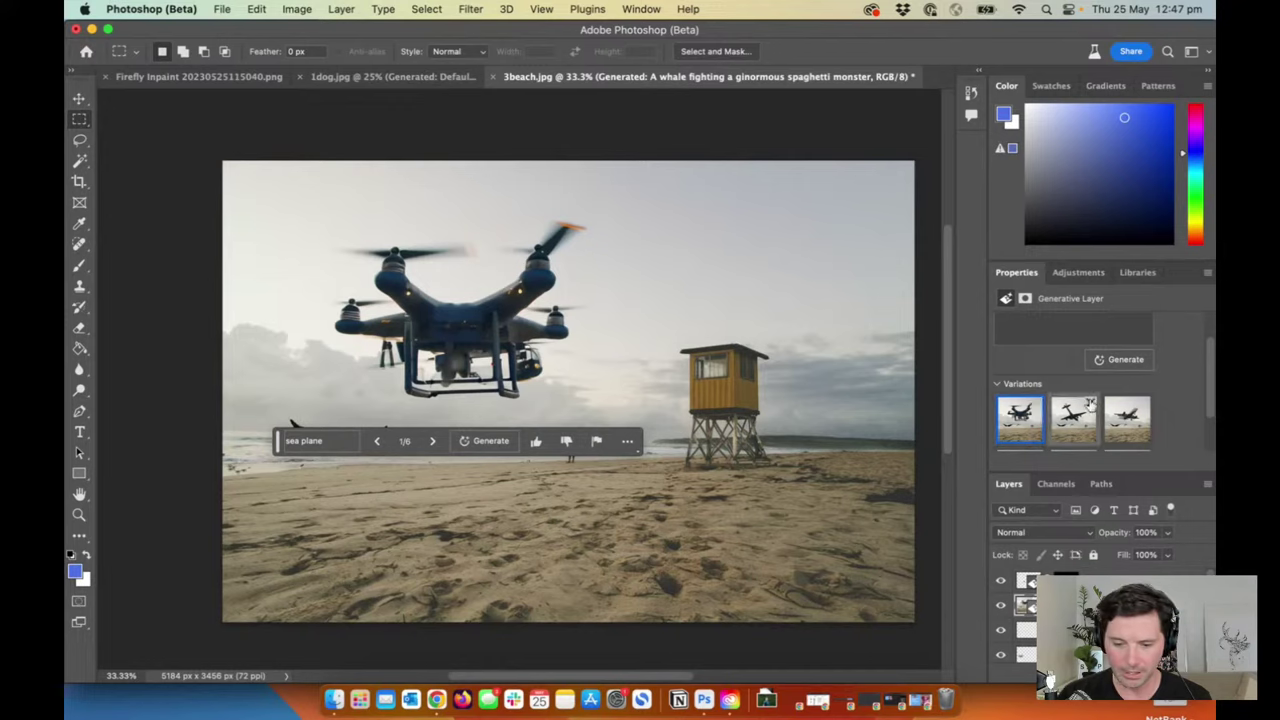
pyautogui.click(1130, 425)
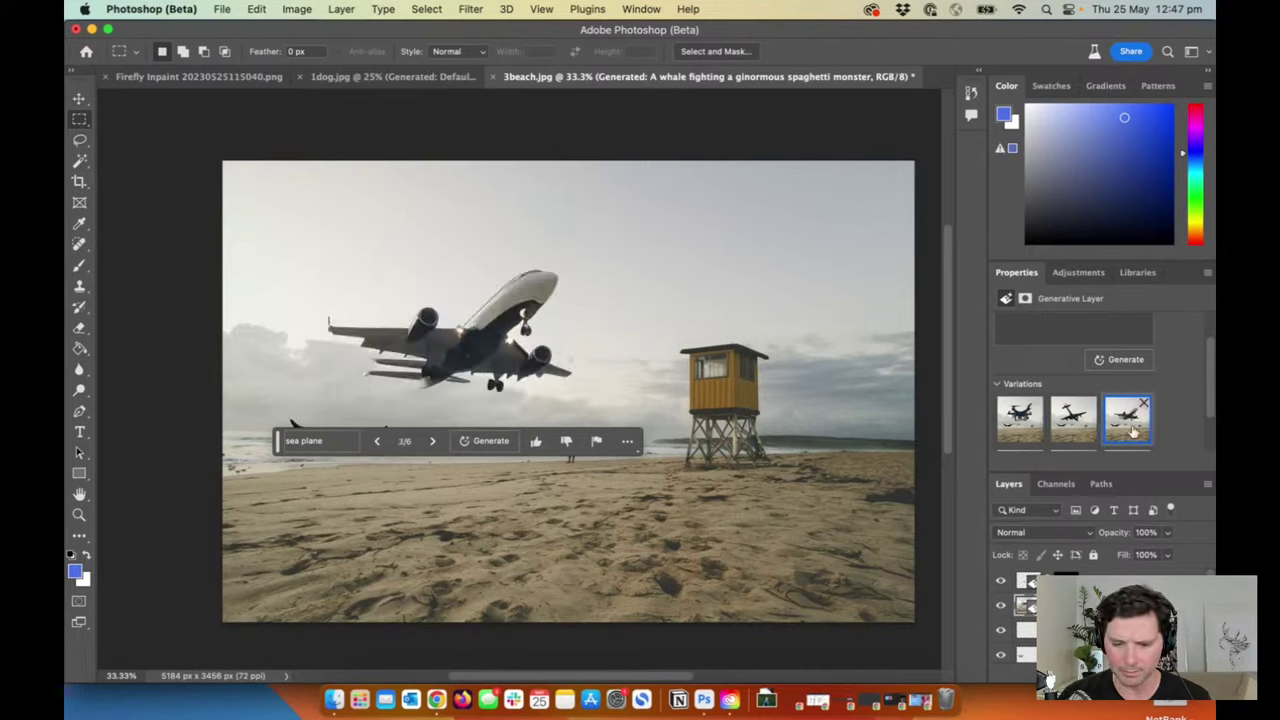
pyautogui.click(1025, 629)
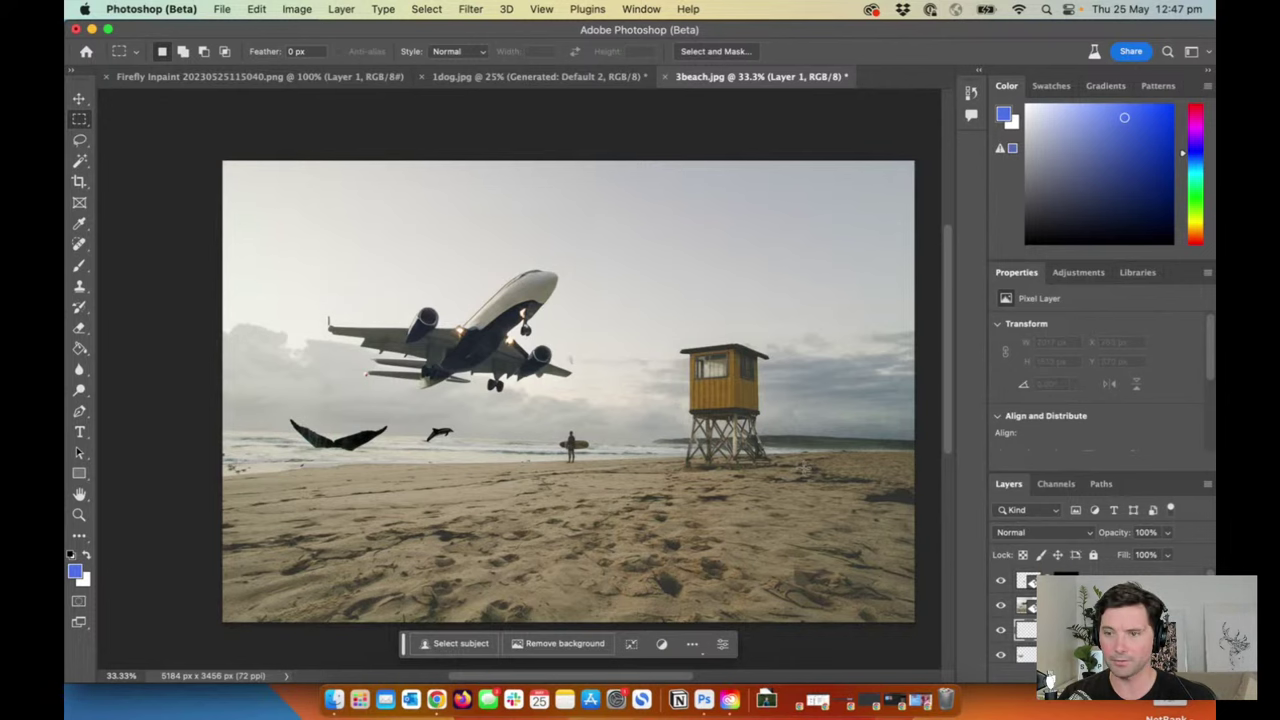
pyautogui.press('super+Tab')
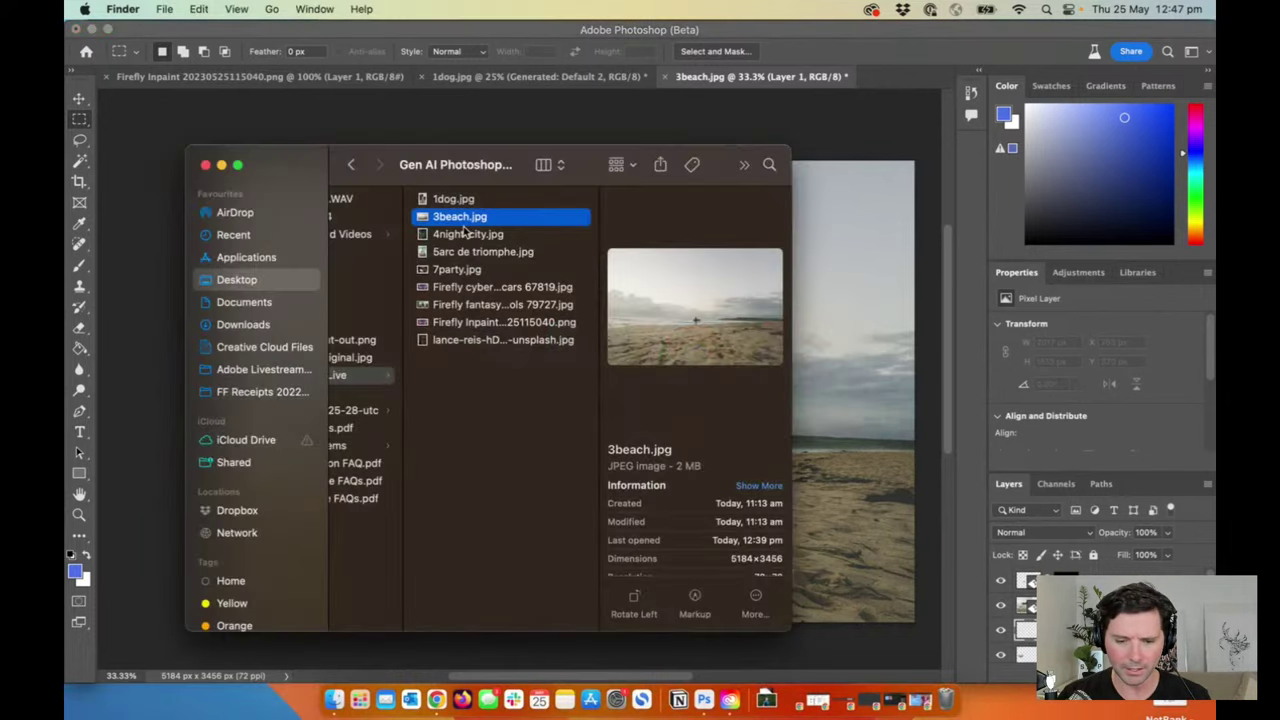
# Step: Open 4night-city.jpg from Finder in Photoshop and fit the night street photo in view
pyautogui.click(466, 234)
pyautogui.press('space')
pyautogui.press('space')
pyautogui.moveTo(422, 238); pyautogui.dragTo(880, 82)
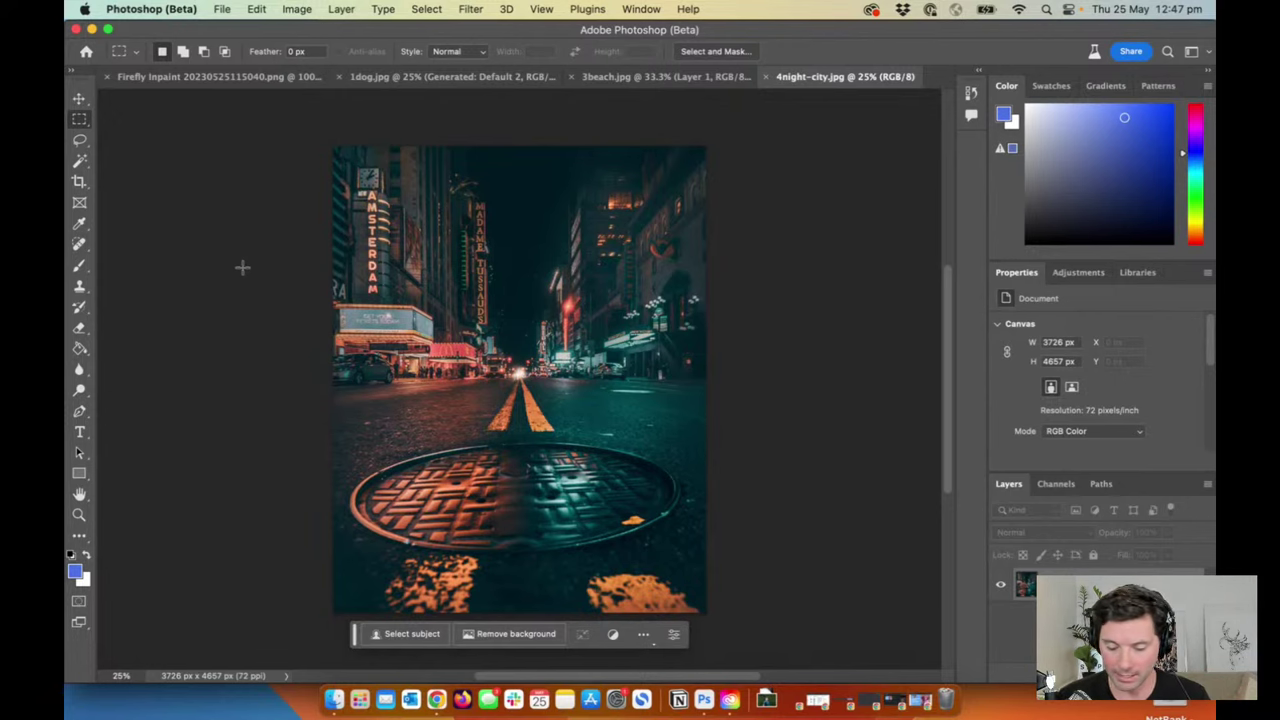
pyautogui.press('super+equal')
pyautogui.moveTo(344, 300); pyautogui.dragTo(410, 278)
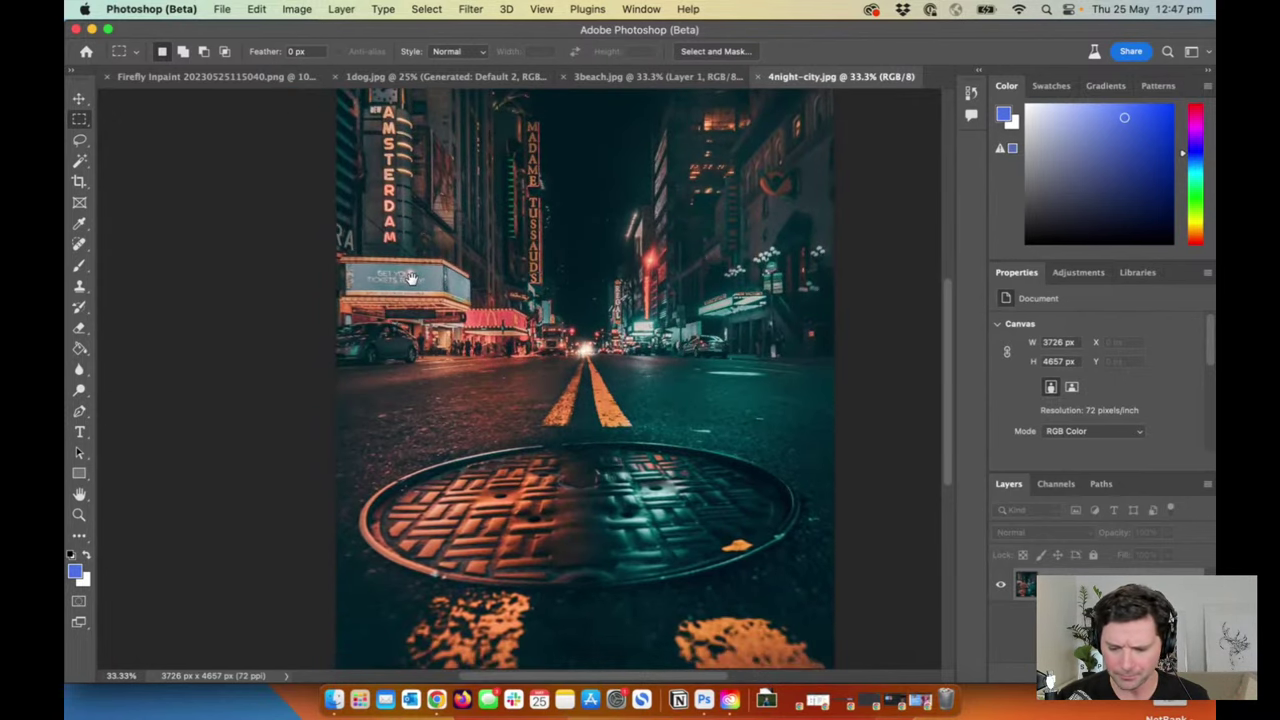
pyautogui.press('super+minus')
pyautogui.moveTo(543, 251); pyautogui.dragTo(515, 252)
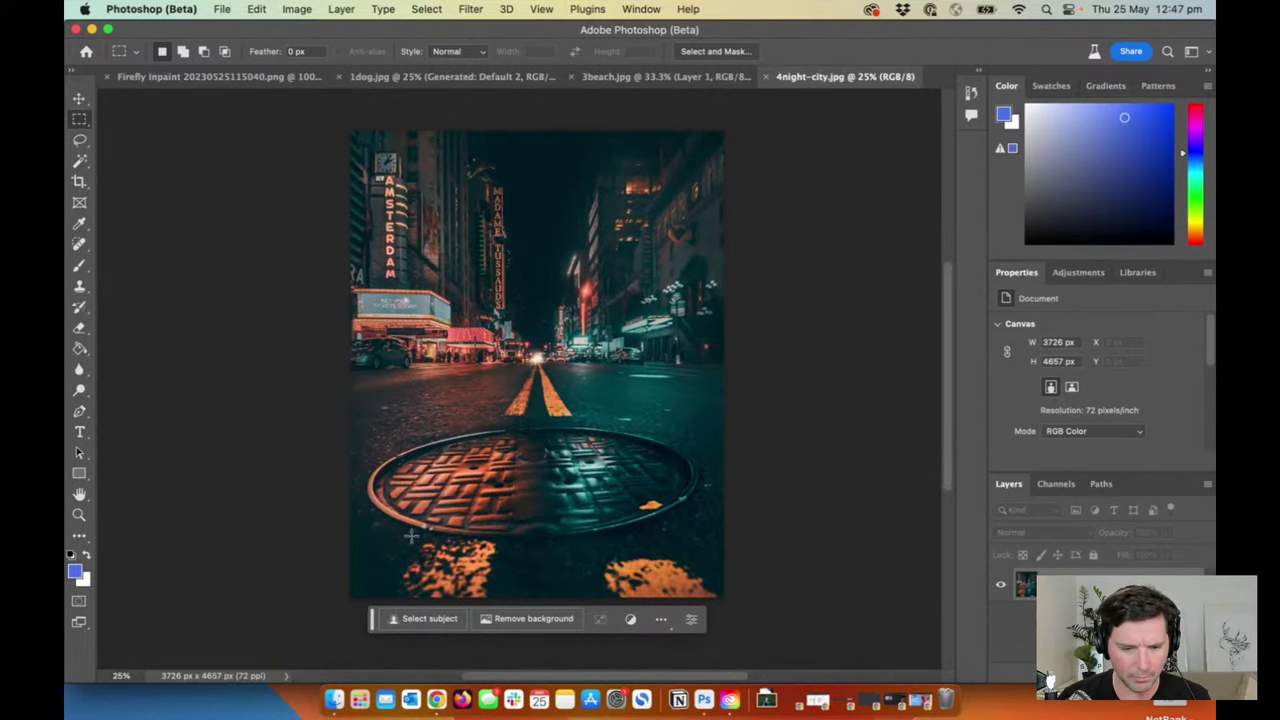
pyautogui.click(79, 139)
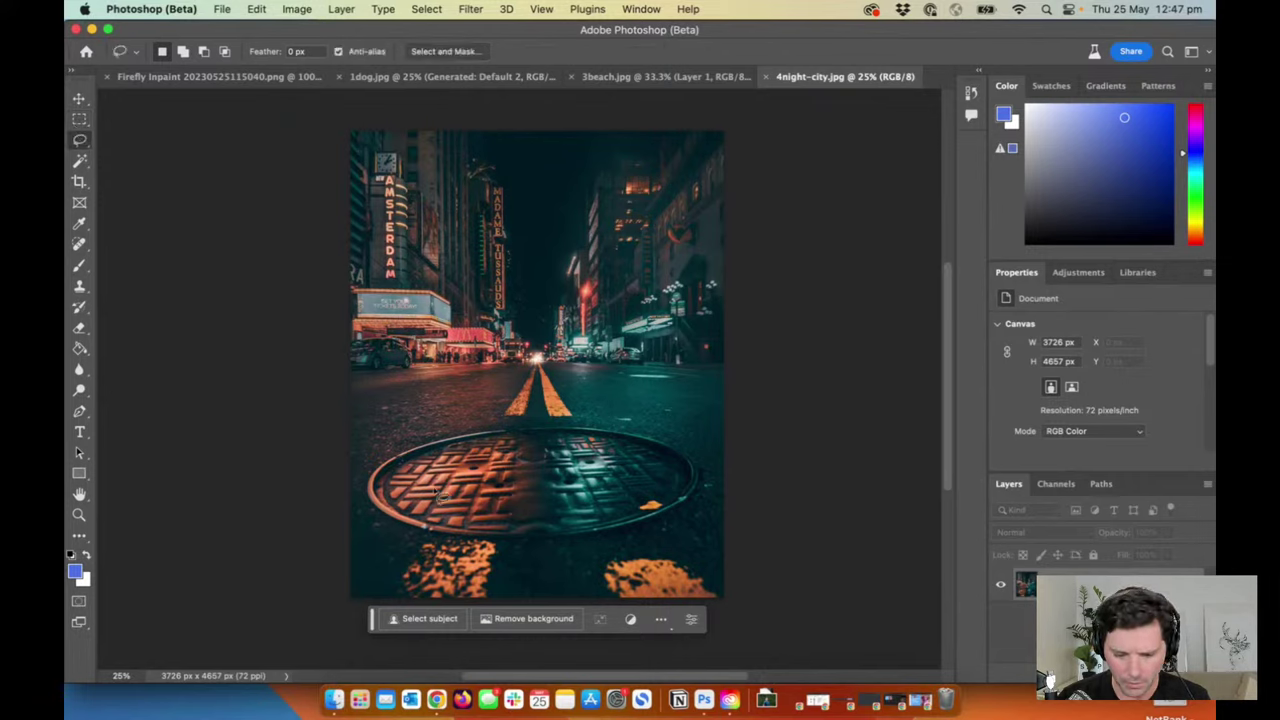
# Step: Lasso the orange patches below the manhole cover and run Generative Fill with no prompt
pyautogui.moveTo(424, 542)
pyautogui.mouseDown()
pyautogui.moveTo(660, 535)
pyautogui.moveTo(747, 614)
pyautogui.moveTo(654, 636)
pyautogui.moveTo(400, 635)
pyautogui.mouseUp()
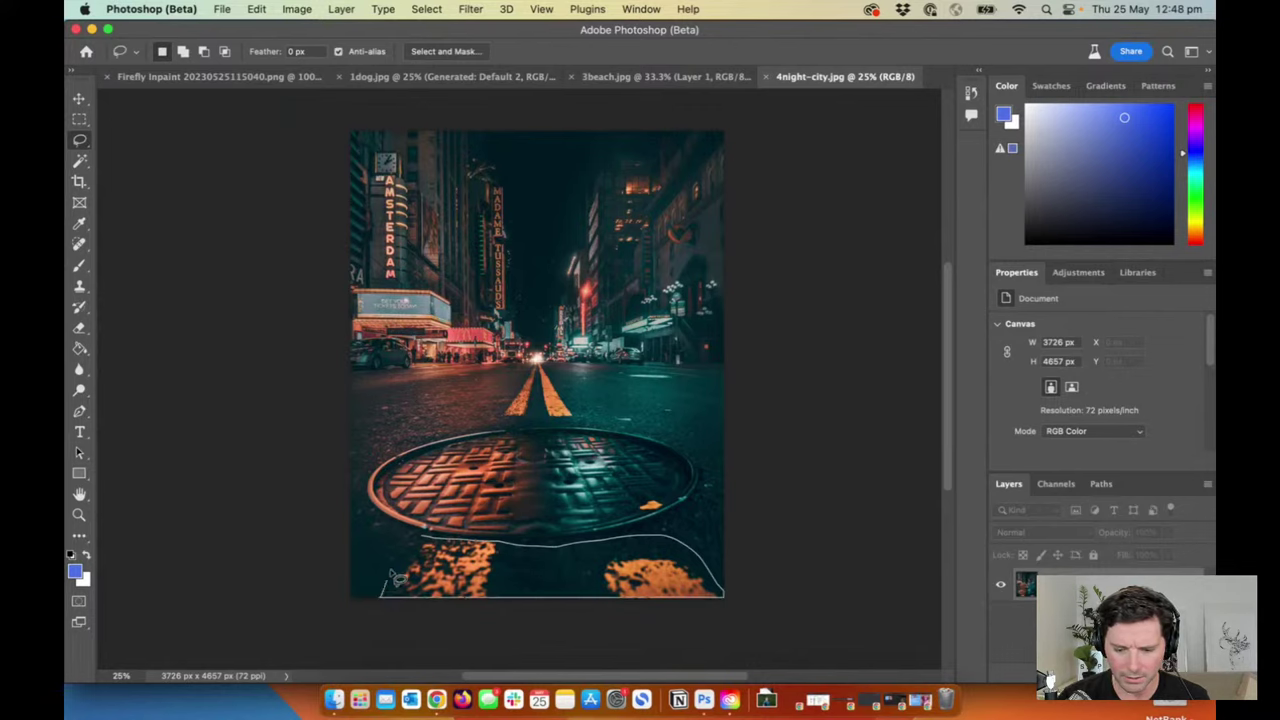
pyautogui.moveTo(429, 546); pyautogui.dragTo(424, 542)
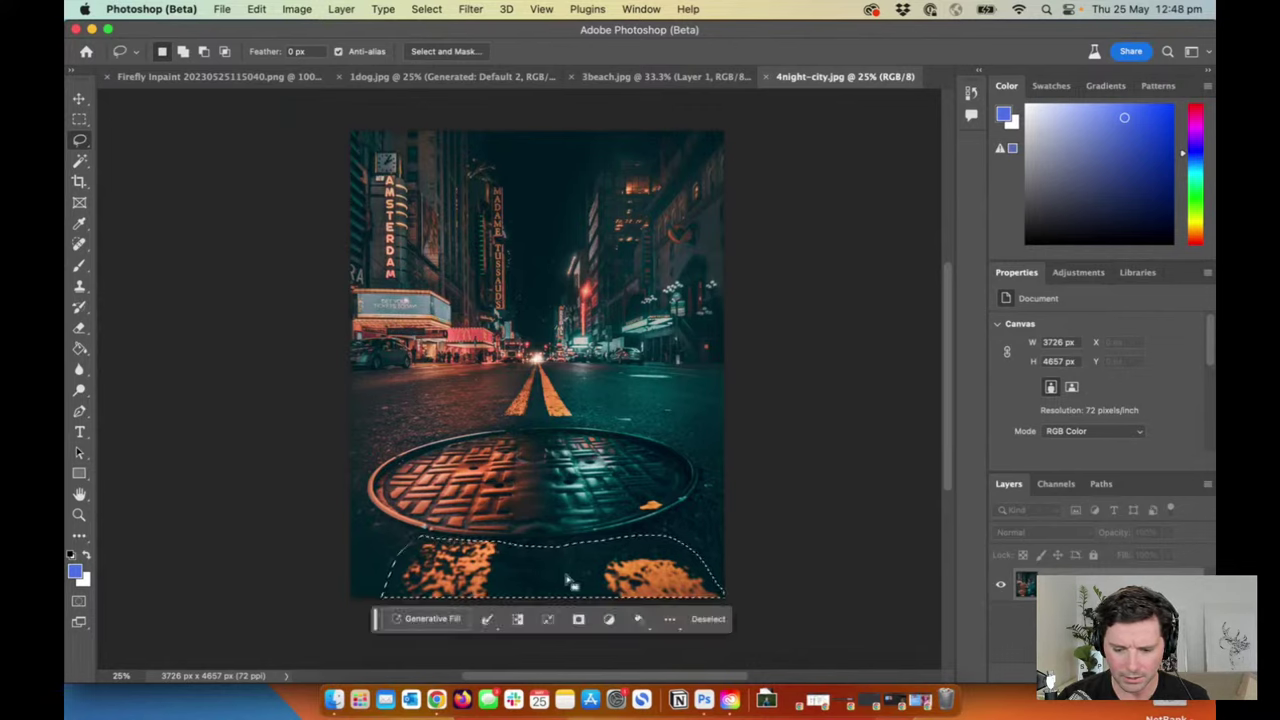
pyautogui.click(437, 621)
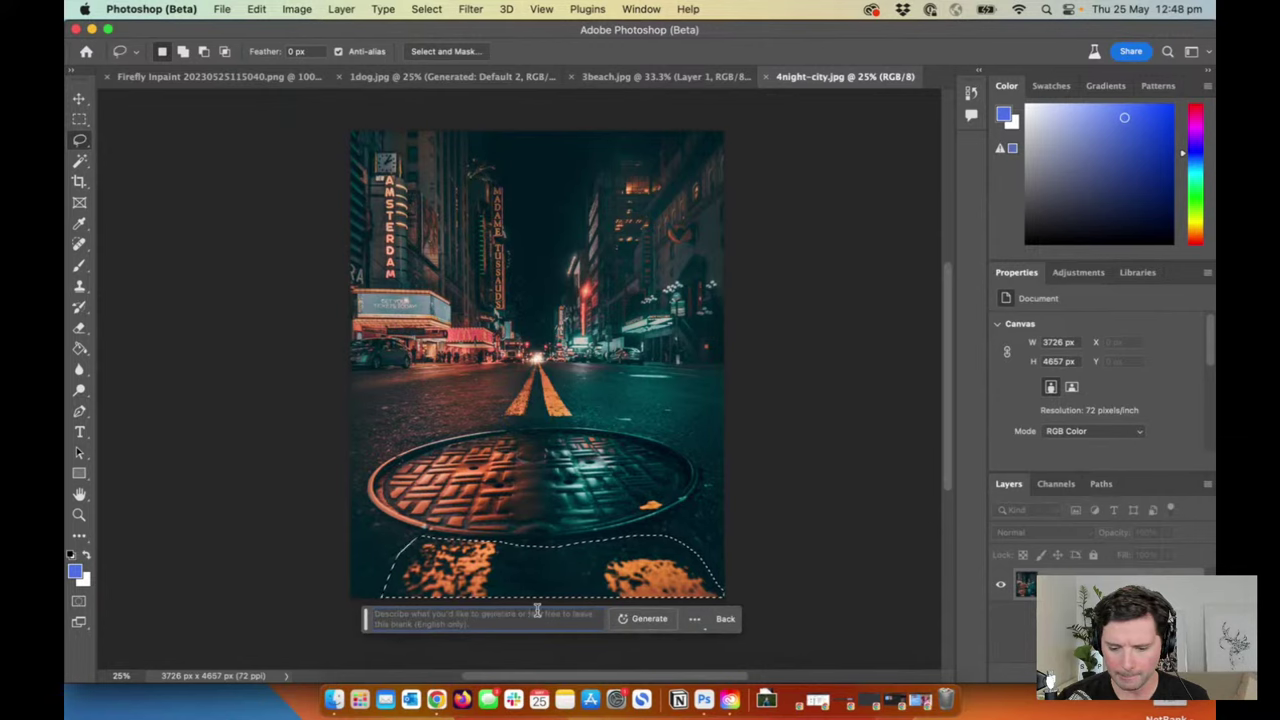
pyautogui.click(637, 621)
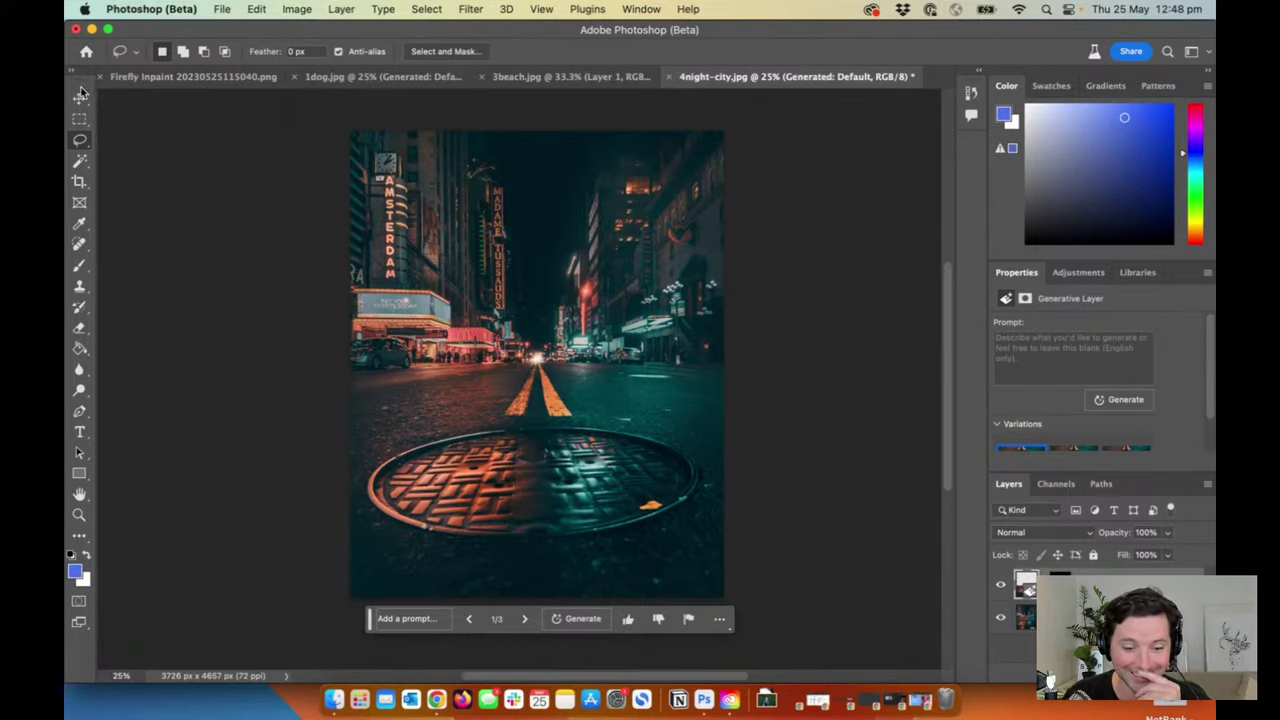
pyautogui.click(79, 118)
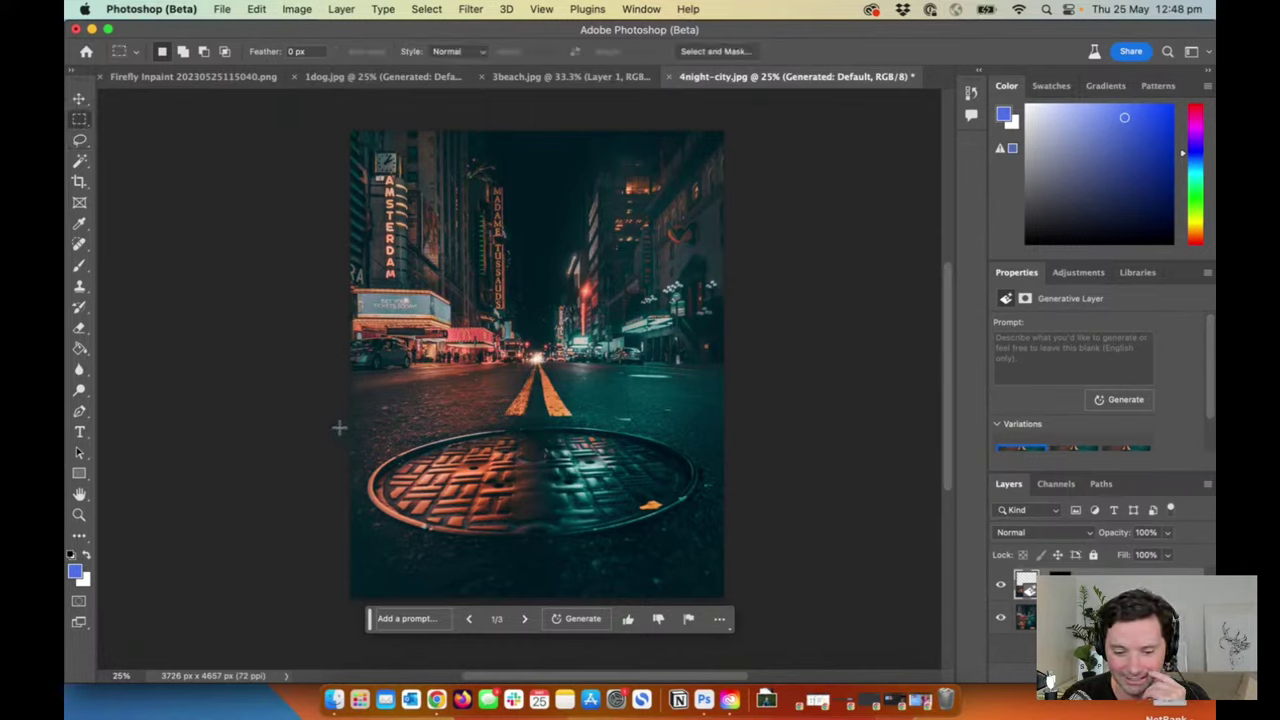
pyautogui.moveTo(337, 429); pyautogui.dragTo(253, 380)
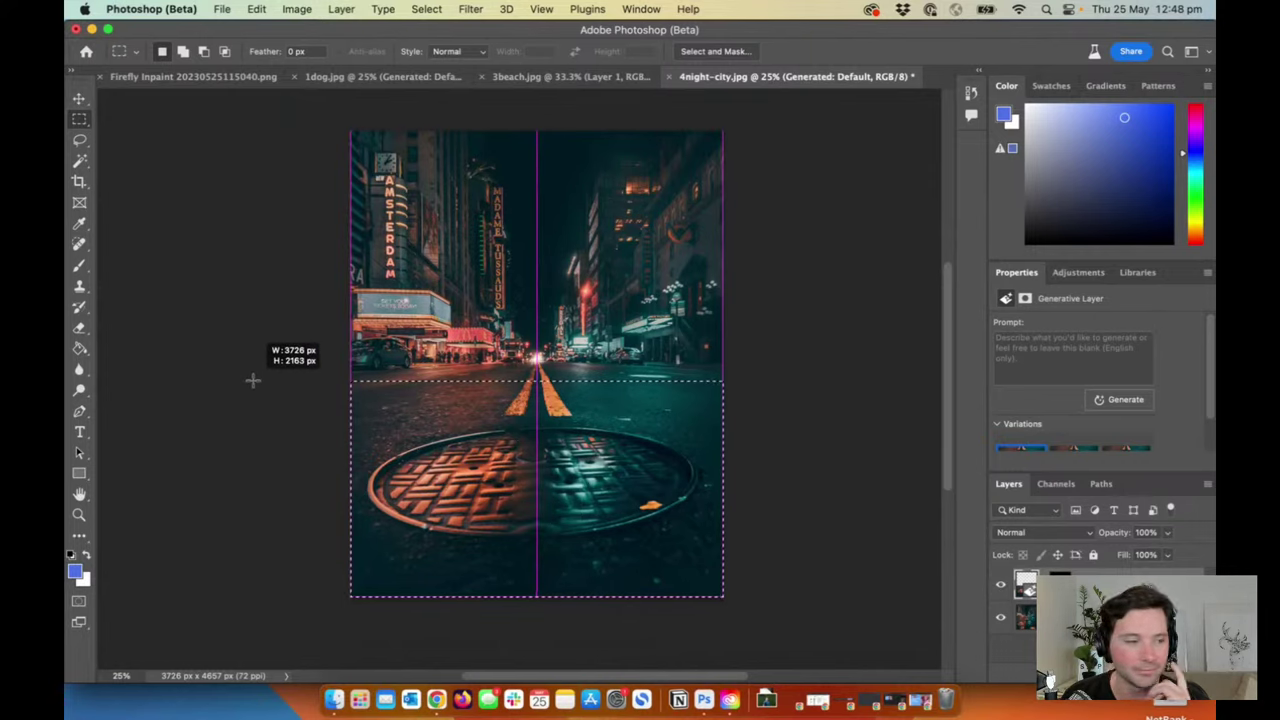
pyautogui.moveTo(253, 380); pyautogui.dragTo(253, 380)
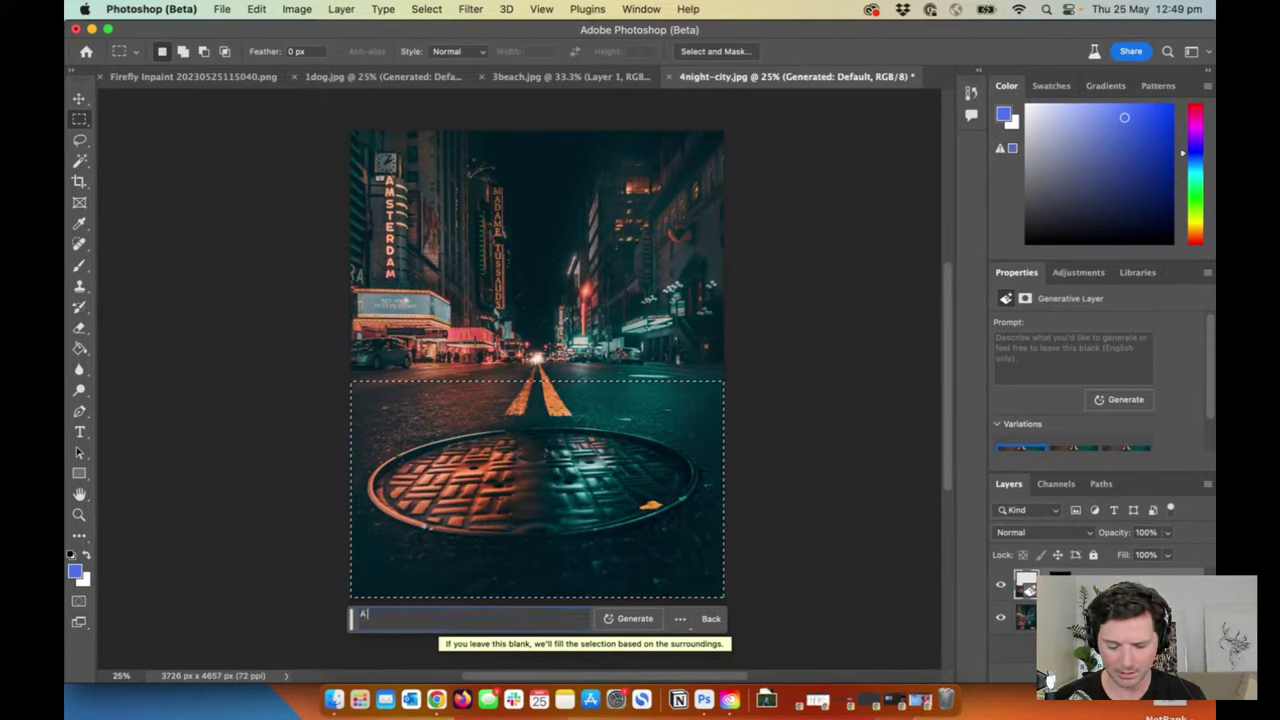
pyautogui.write('zza')
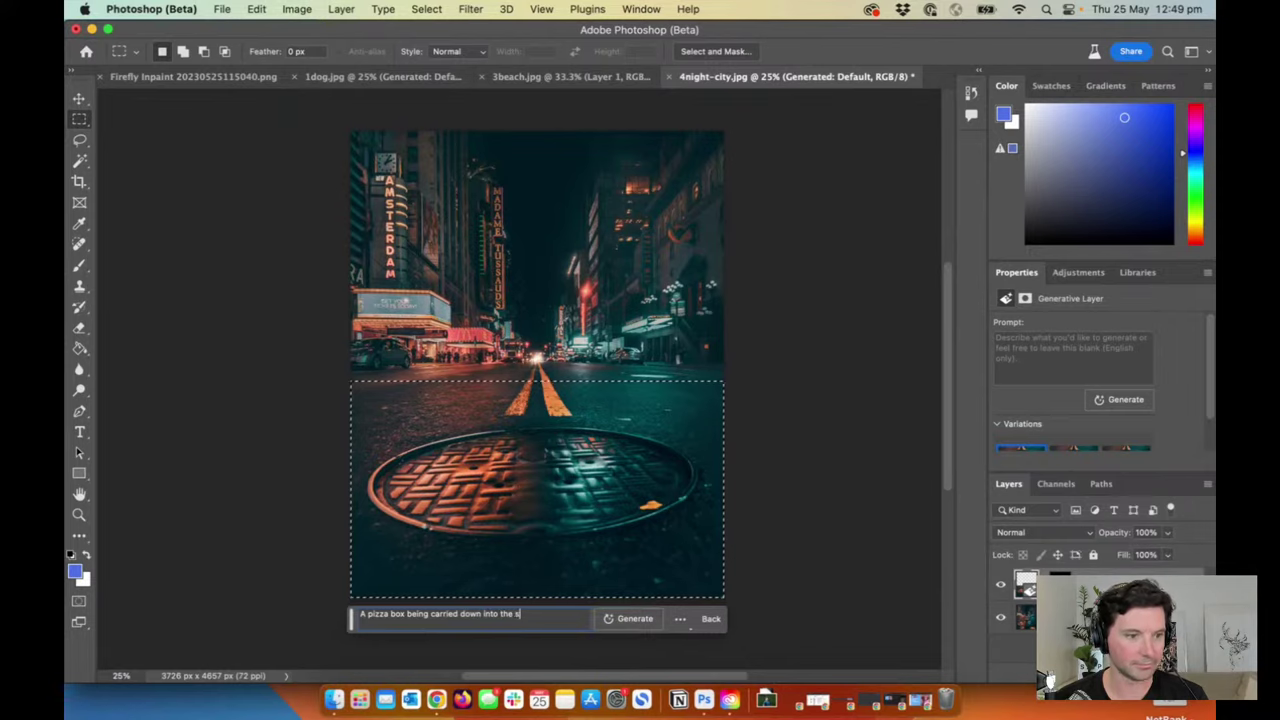
pyautogui.write('wer')
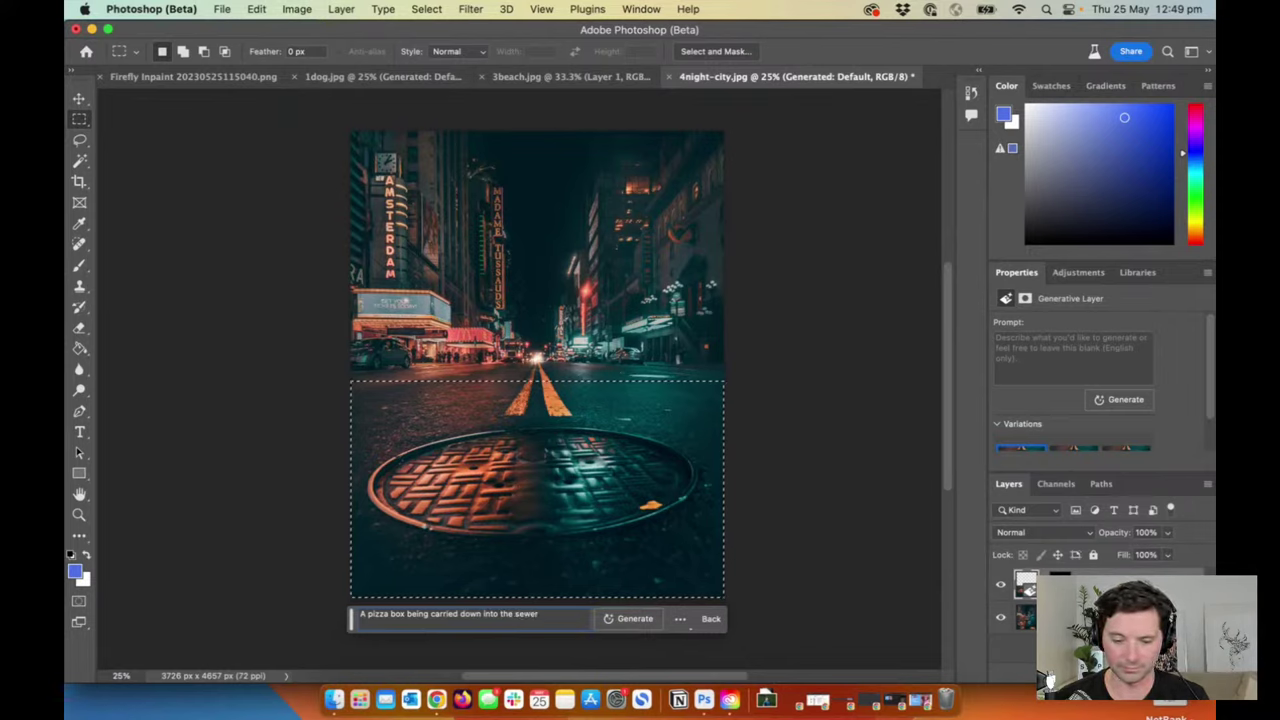
pyautogui.press('Return')
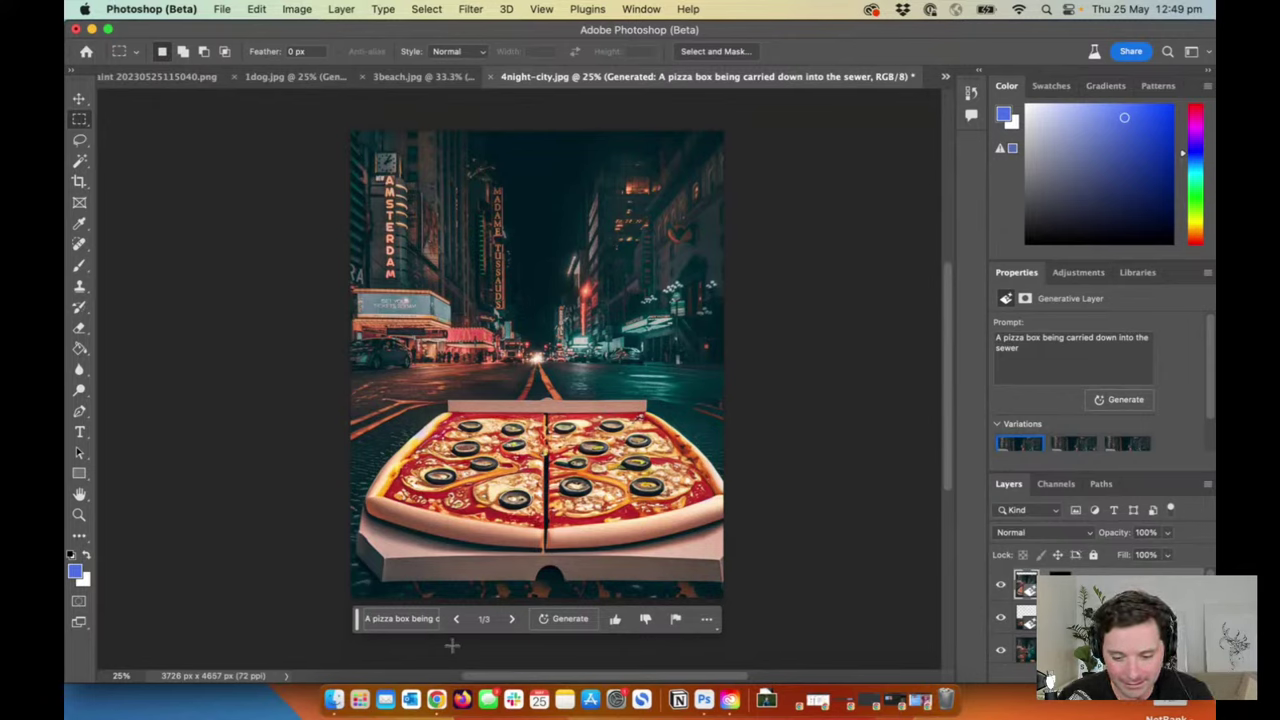
pyautogui.click(512, 619)
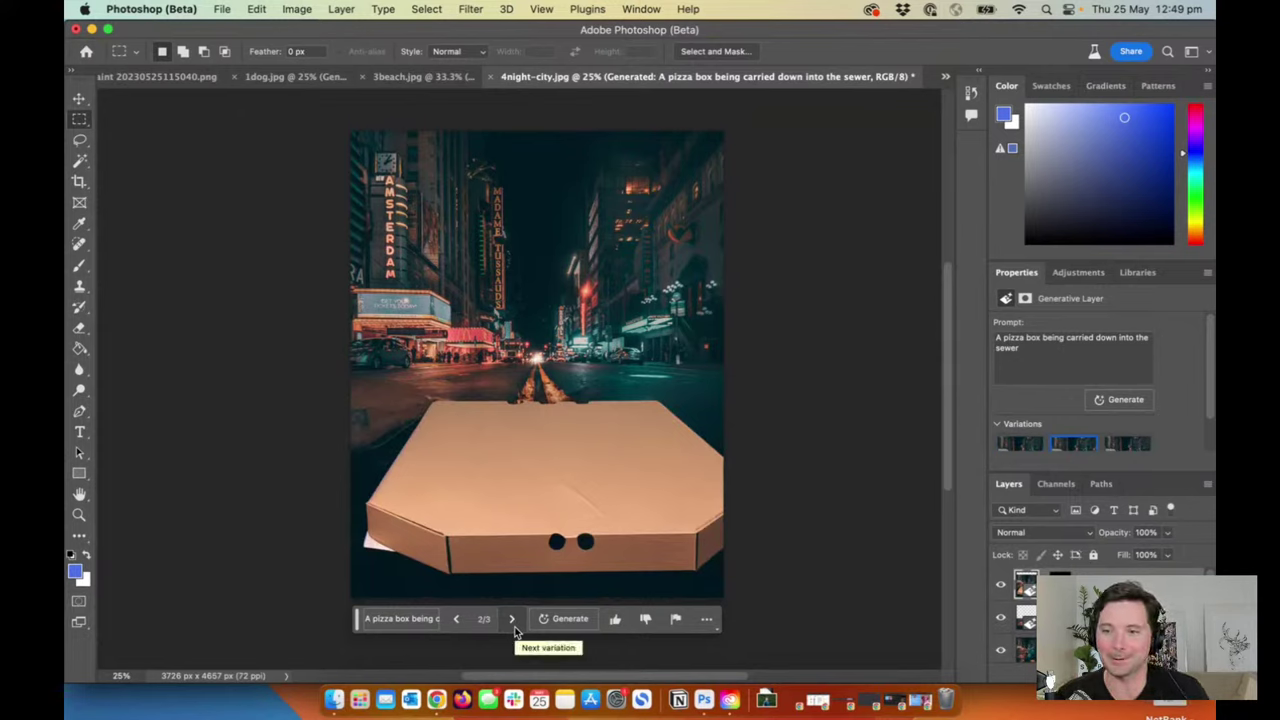
pyautogui.click(512, 620)
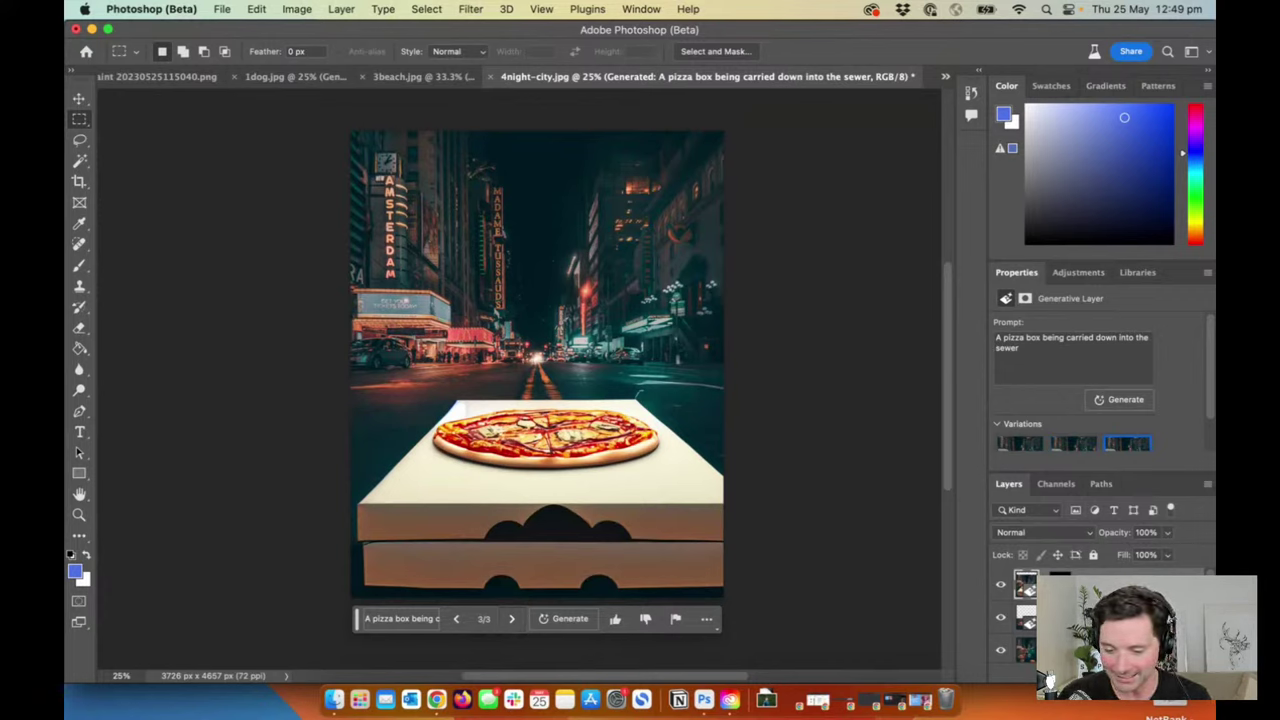
pyautogui.press('BackSpace')
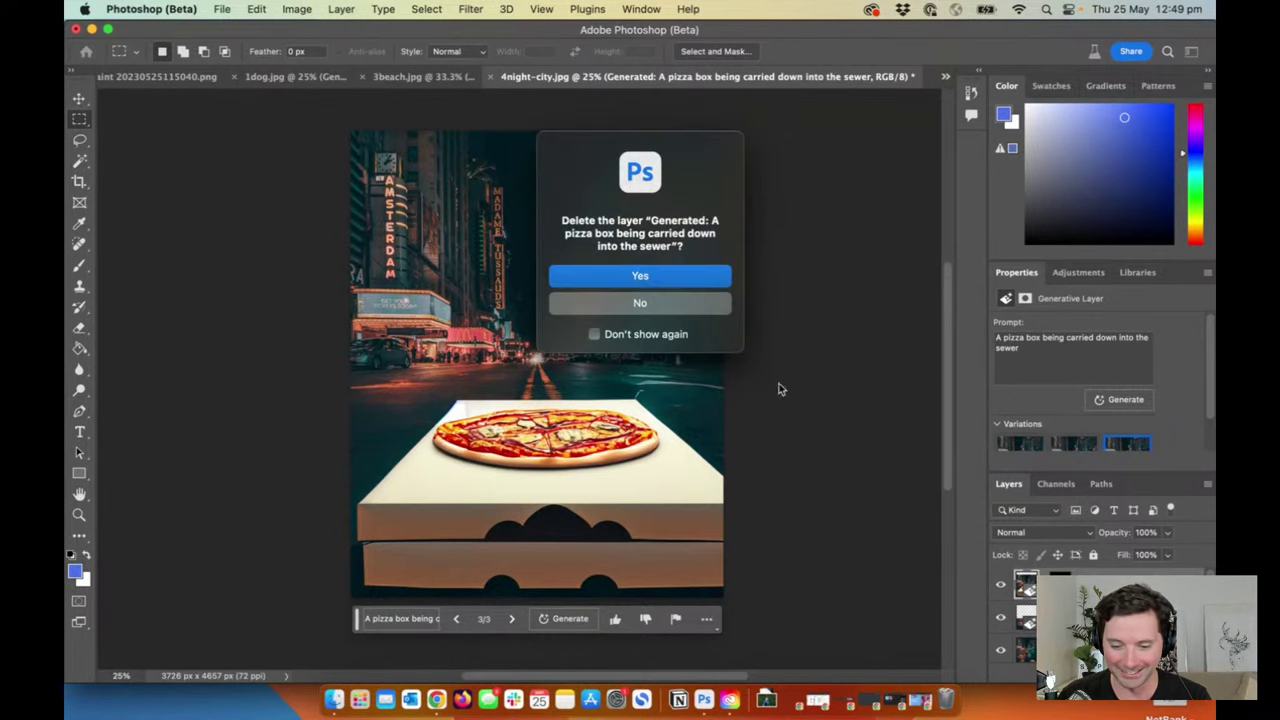
pyautogui.click(645, 272)
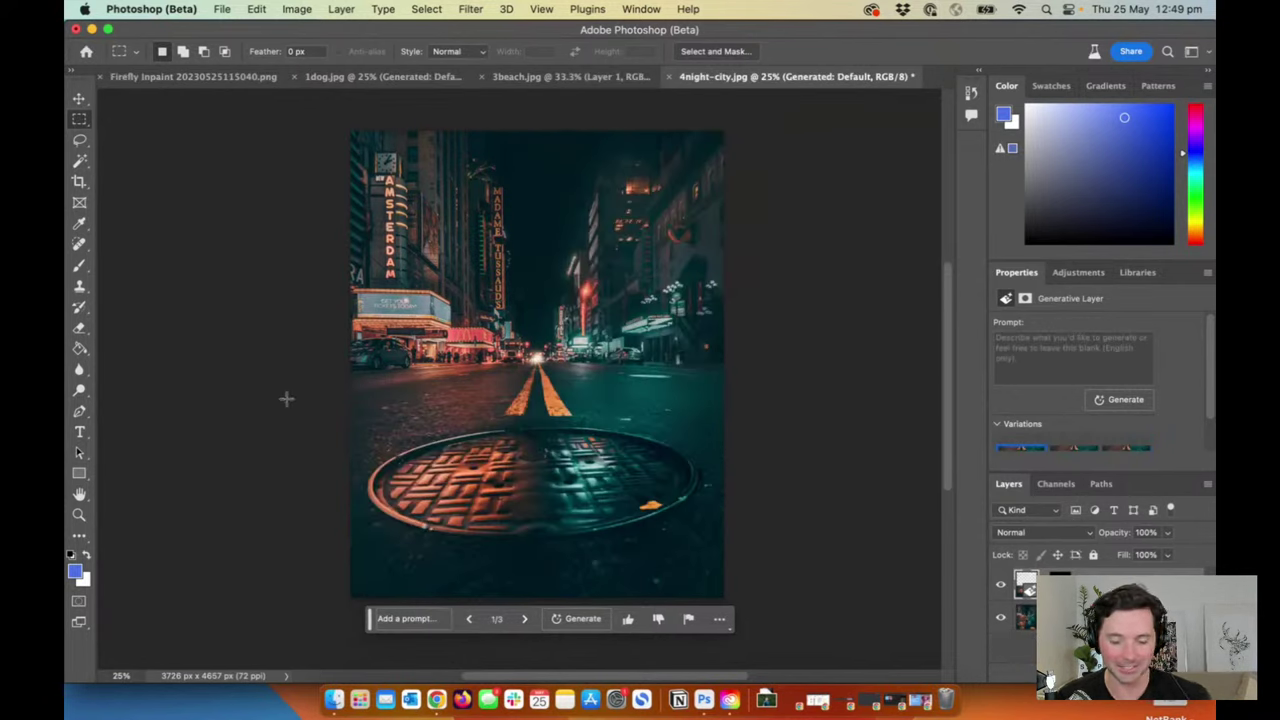
# Step: Select the lower image around the manhole and generate 'goblin coming out of the manhole cover'
pyautogui.moveTo(336, 411); pyautogui.dragTo(806, 617)
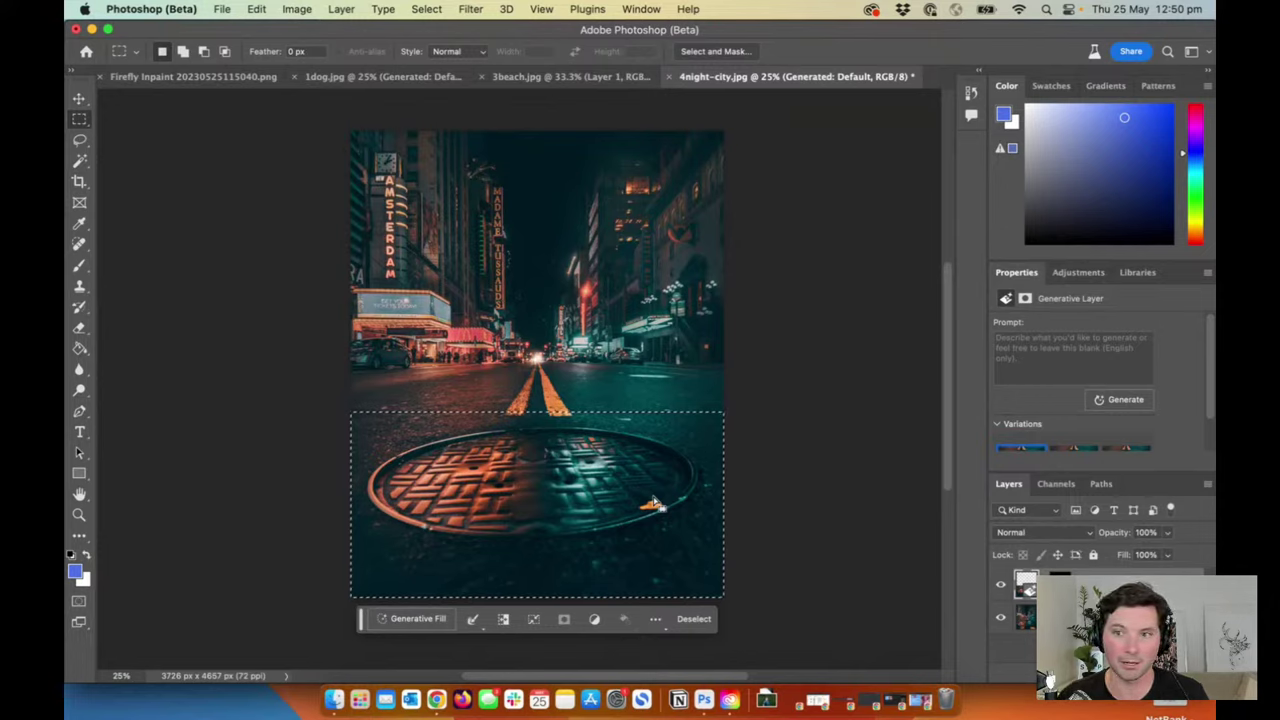
pyautogui.click(424, 620)
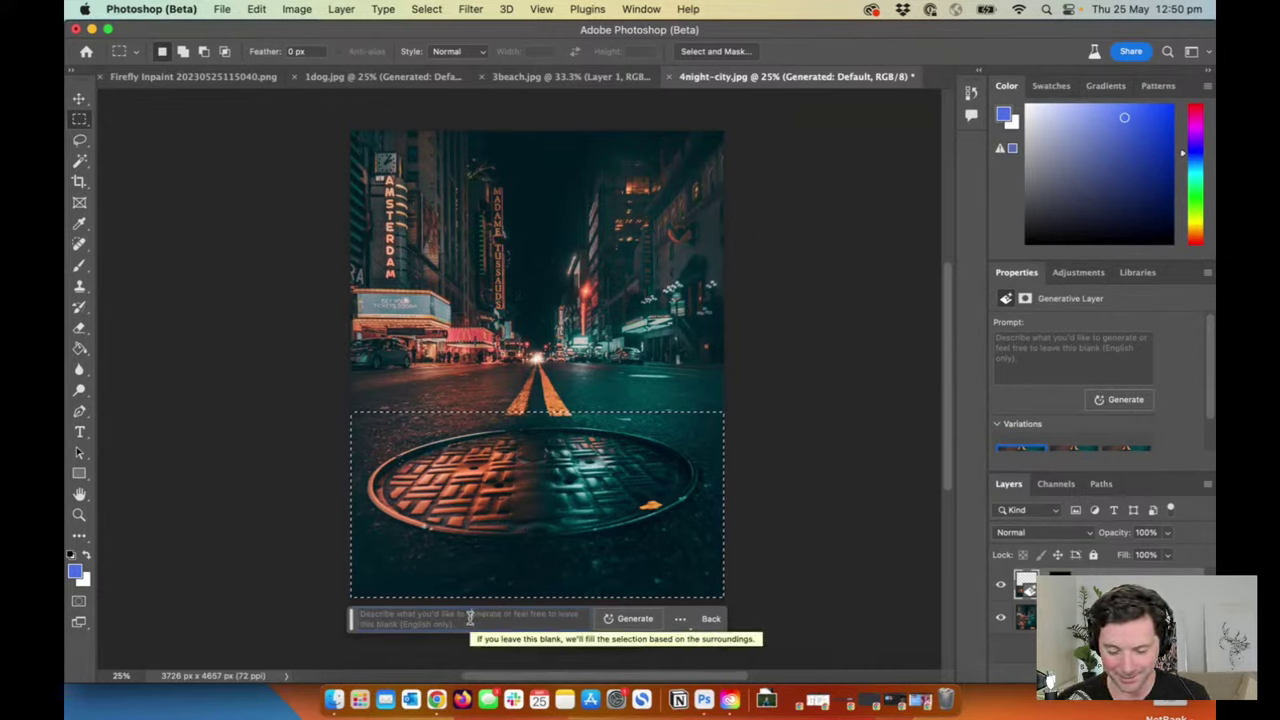
pyautogui.write('goblin coming')
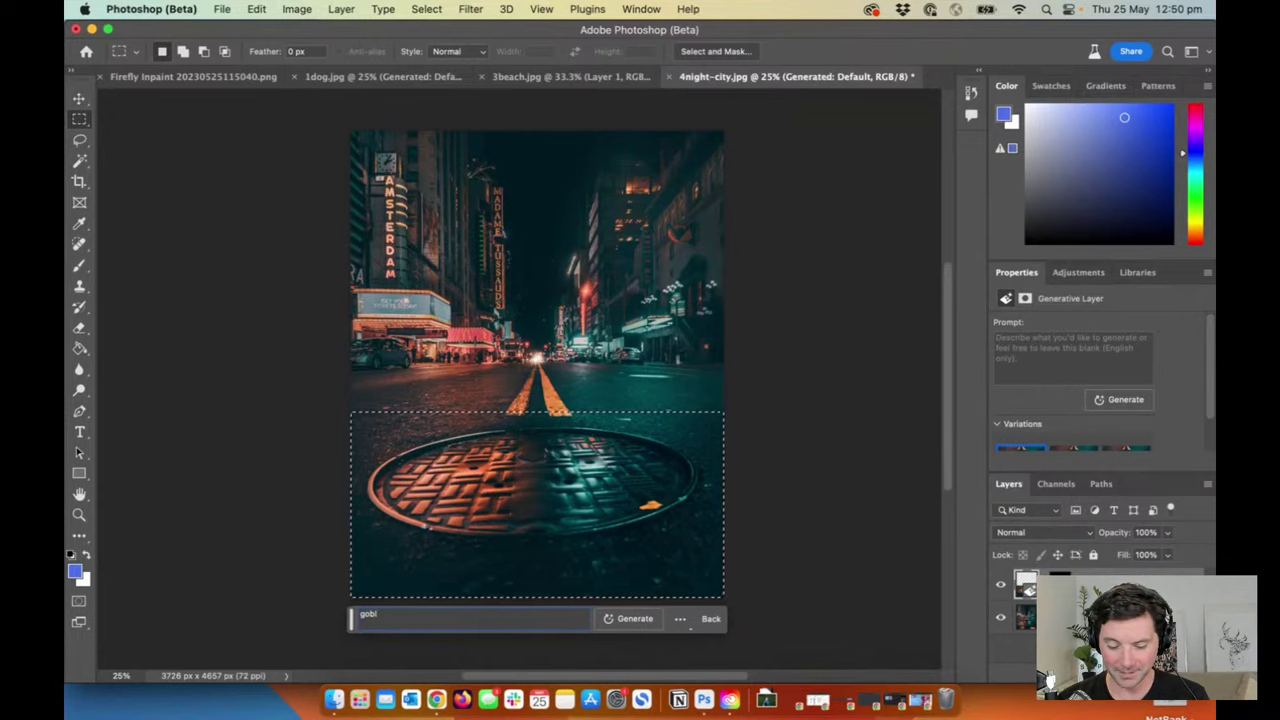
pyautogui.write(' out')
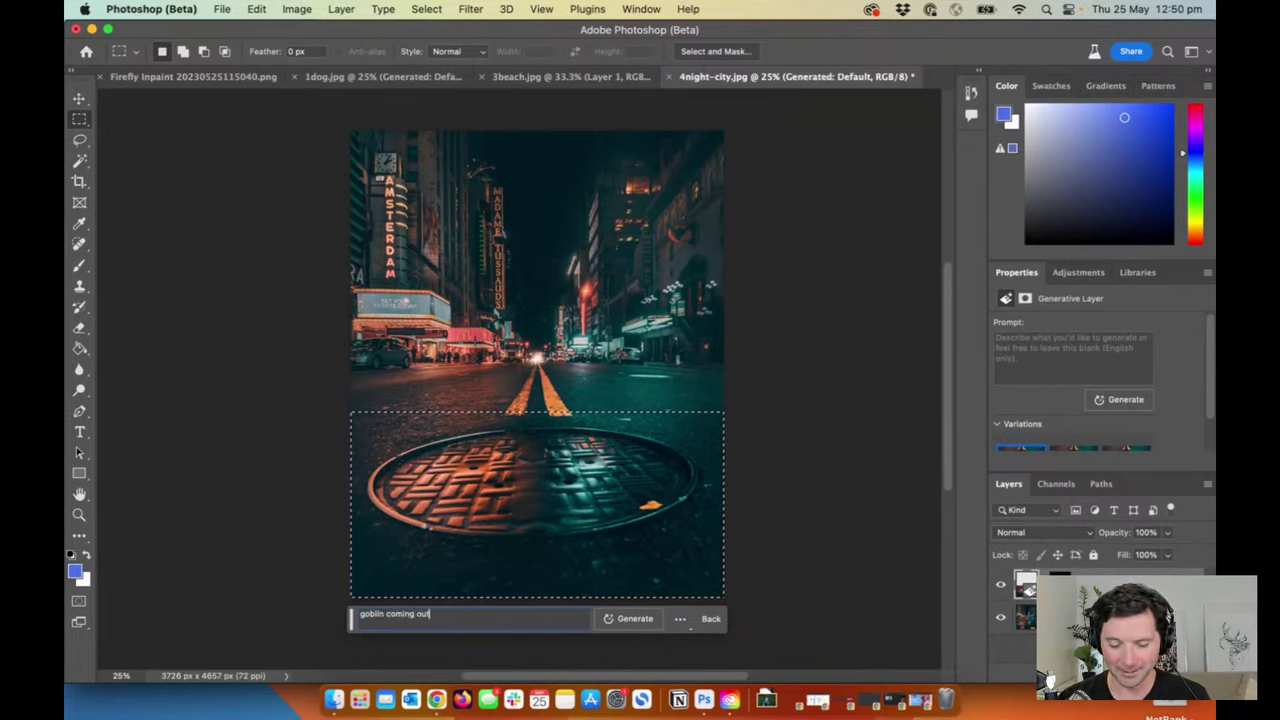
pyautogui.write(' of the manhole cover')
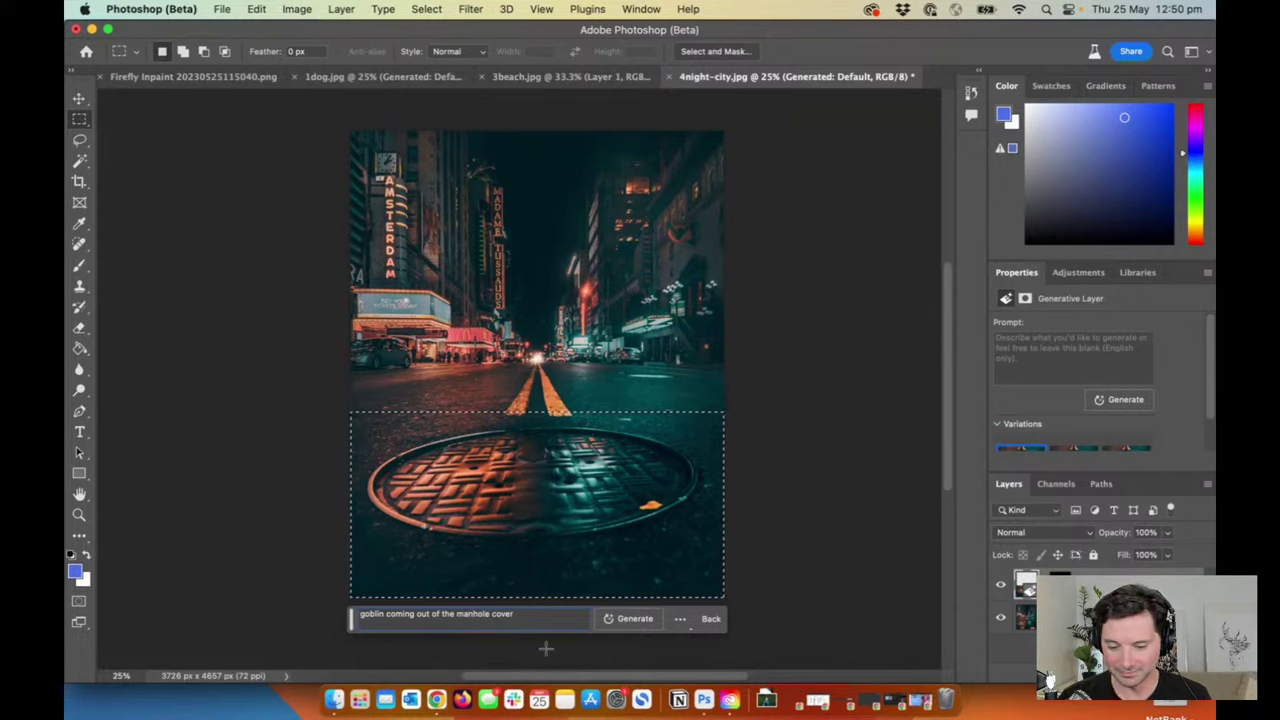
pyautogui.click(628, 618)
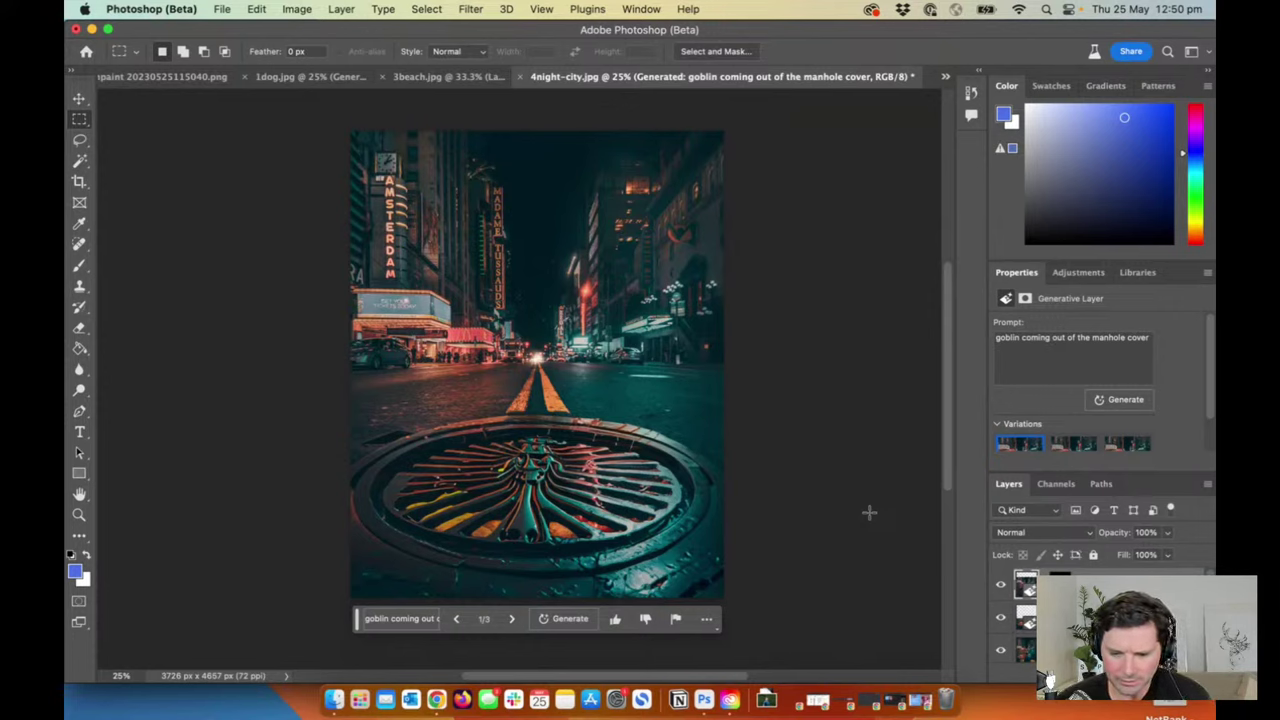
# Step: Check goblin variations 2 and 3, clear the prompt, hide the goblin layer and add a new layer
pyautogui.click(512, 619)
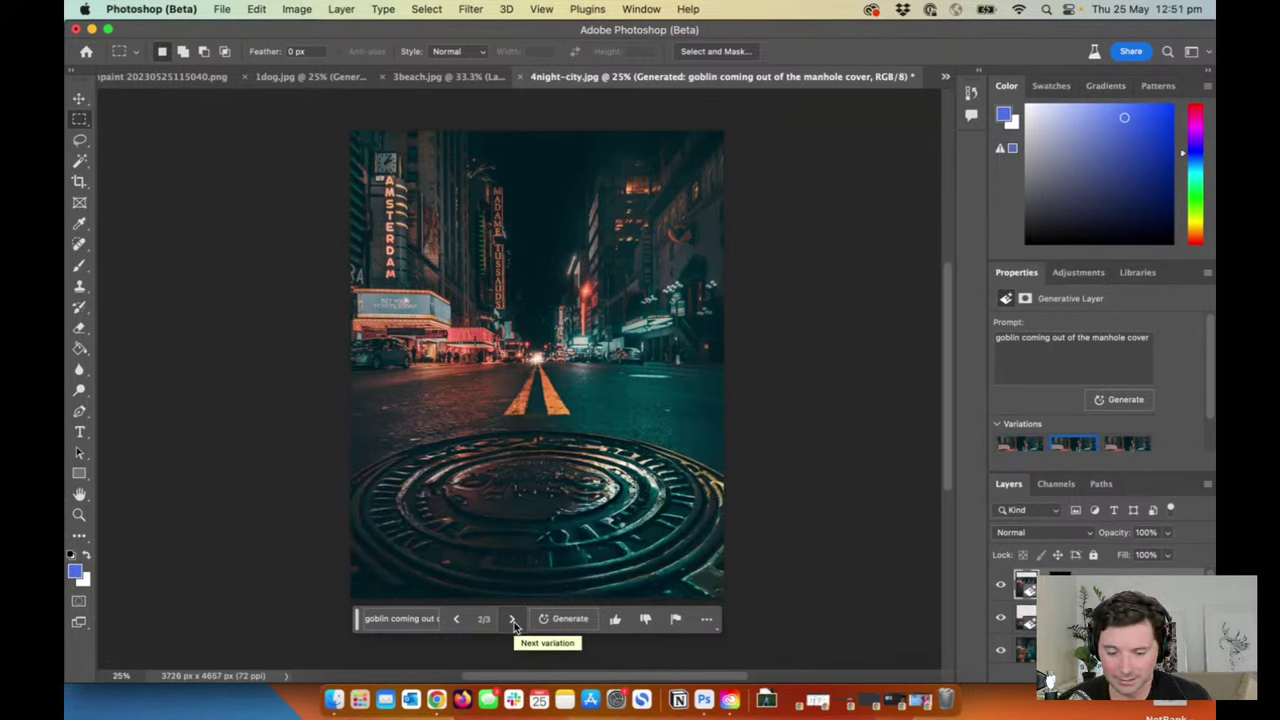
pyautogui.click(513, 620)
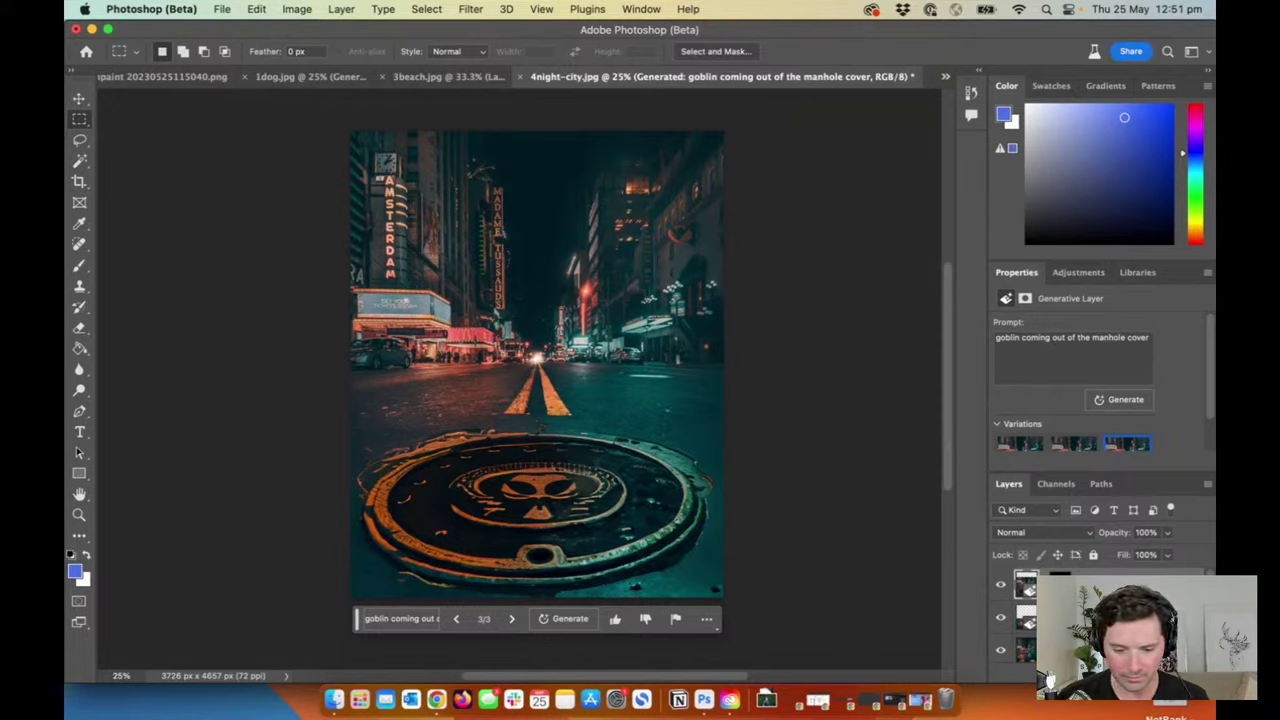
pyautogui.click(400, 618)
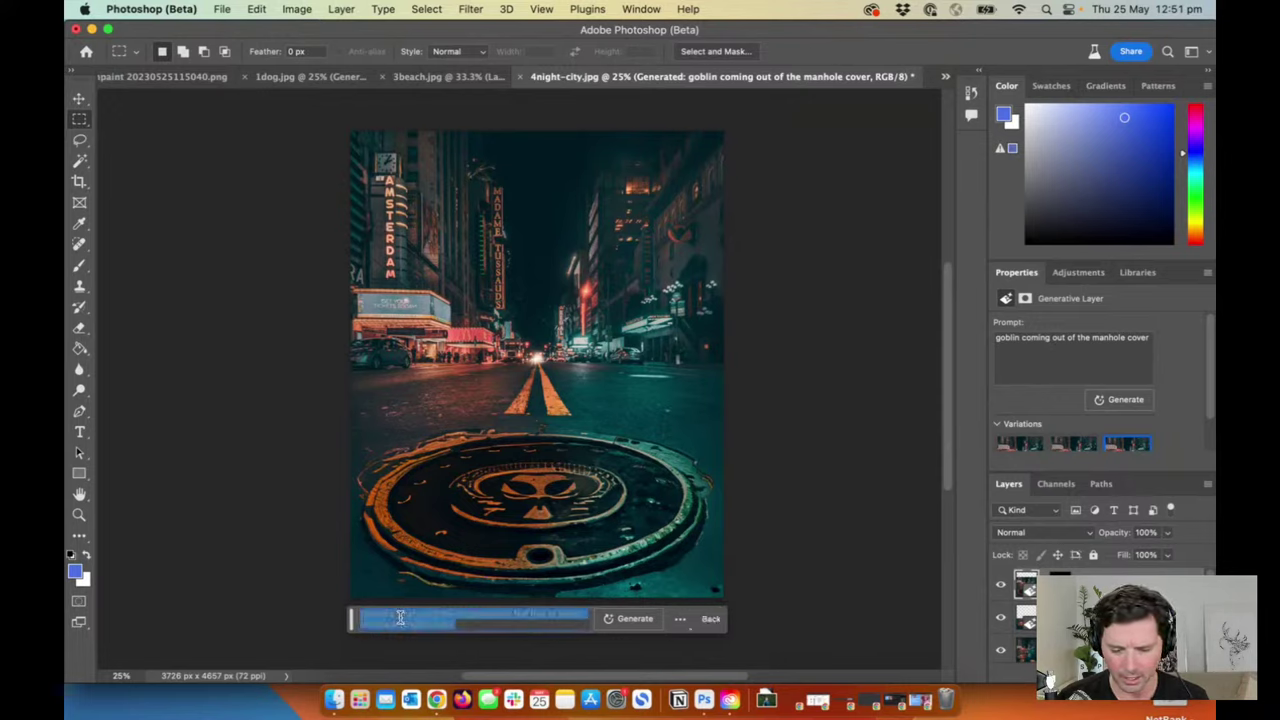
pyautogui.press('BackSpace')
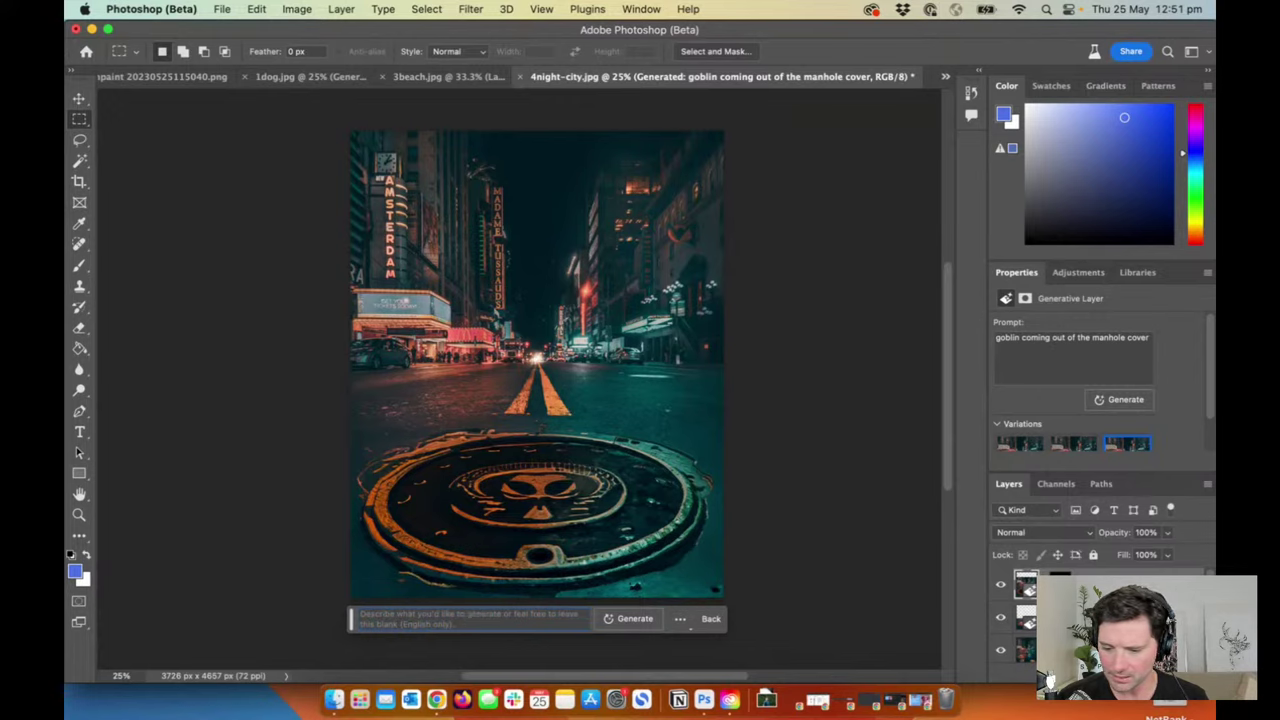
pyautogui.click(1001, 588)
pyautogui.press('super+alt+shift+n')
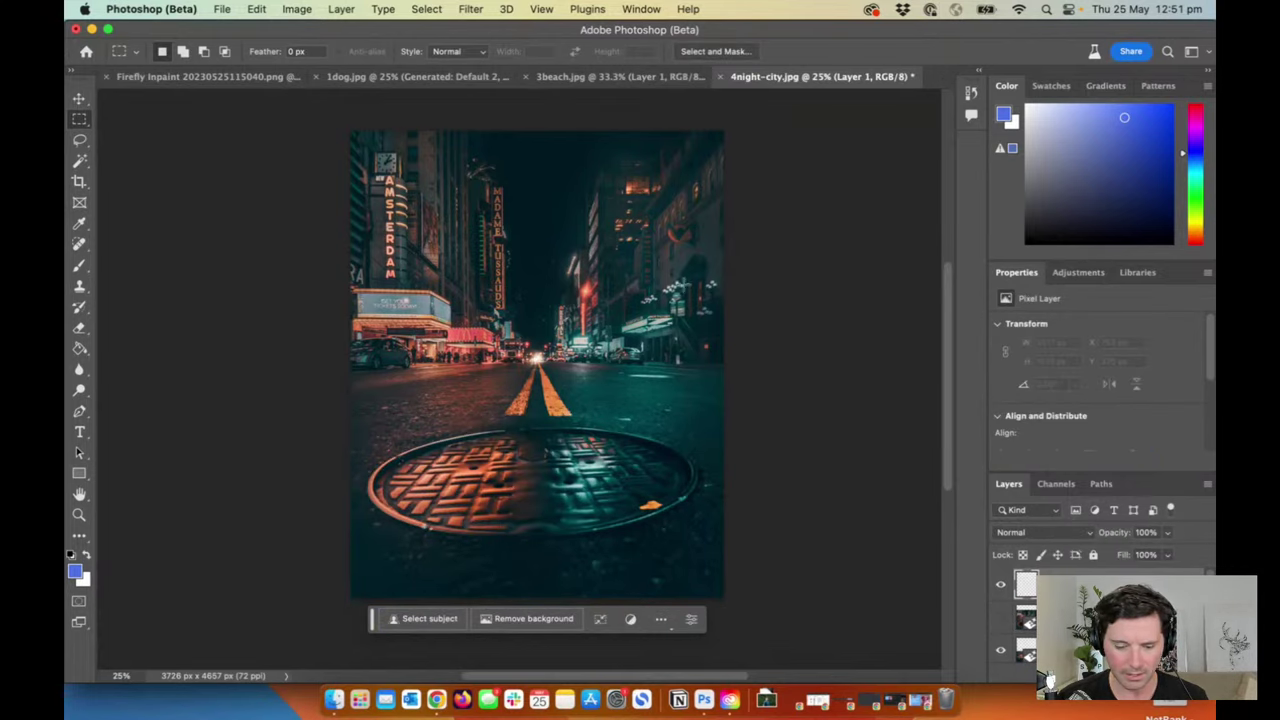
# Step: Select the entire image and generate 'goblin coming out of a manhole cover' over it
pyautogui.press('super+a')
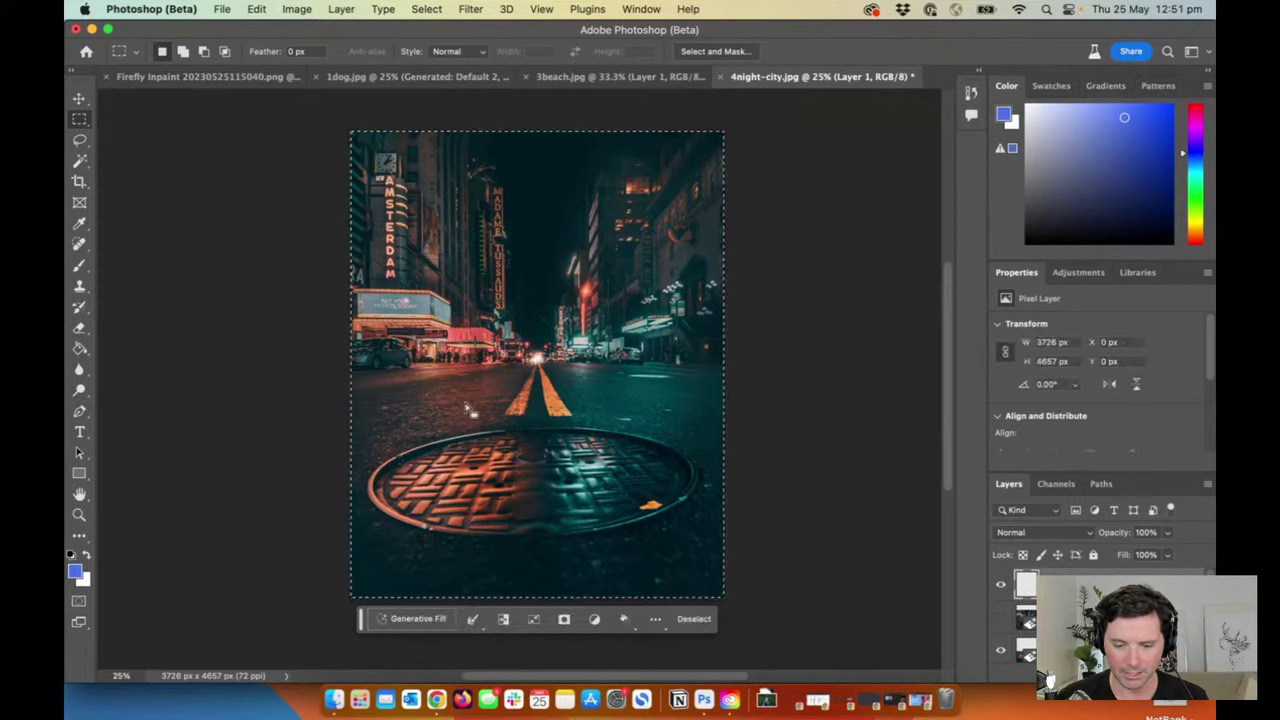
pyautogui.click(413, 618)
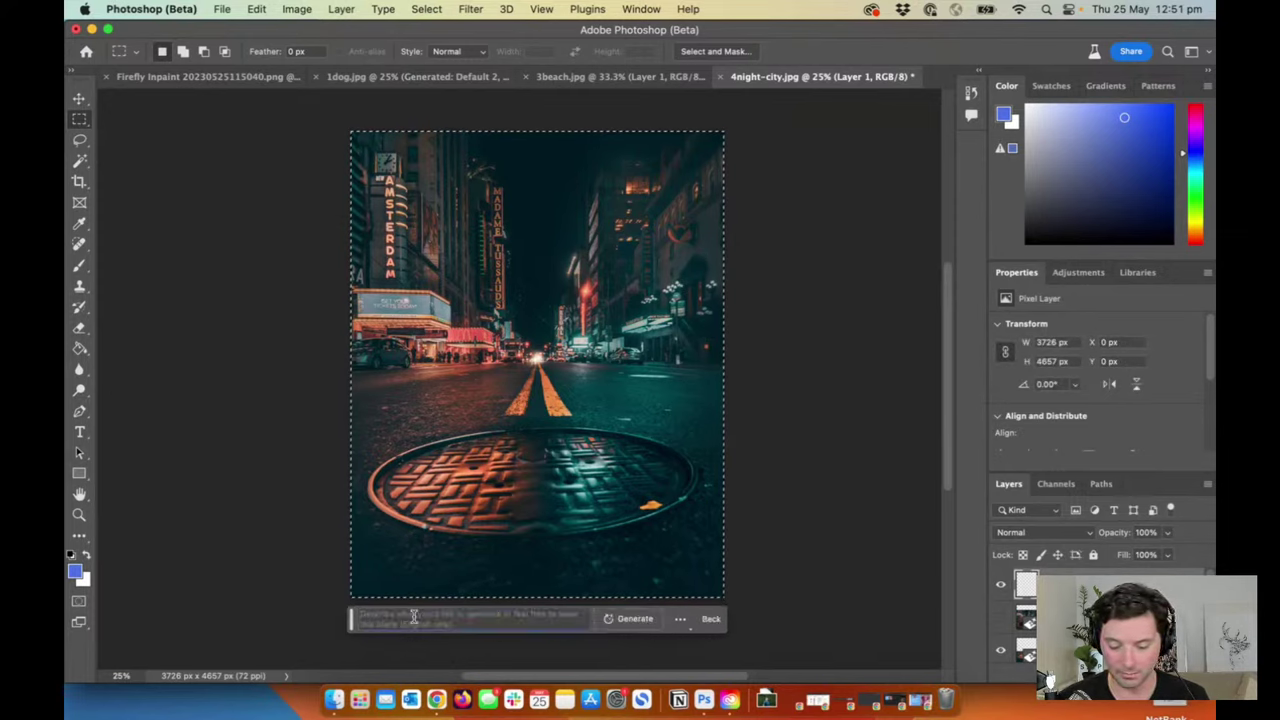
pyautogui.write('goblin')
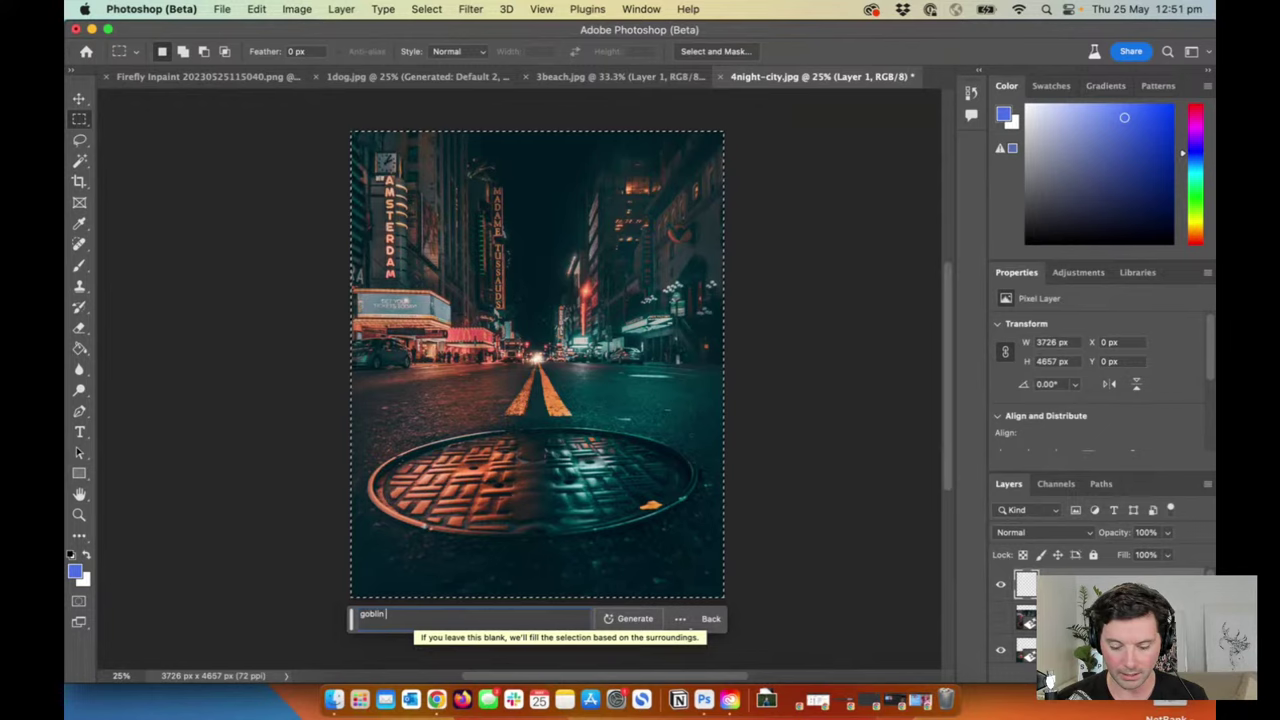
pyautogui.write(' coming out of ')
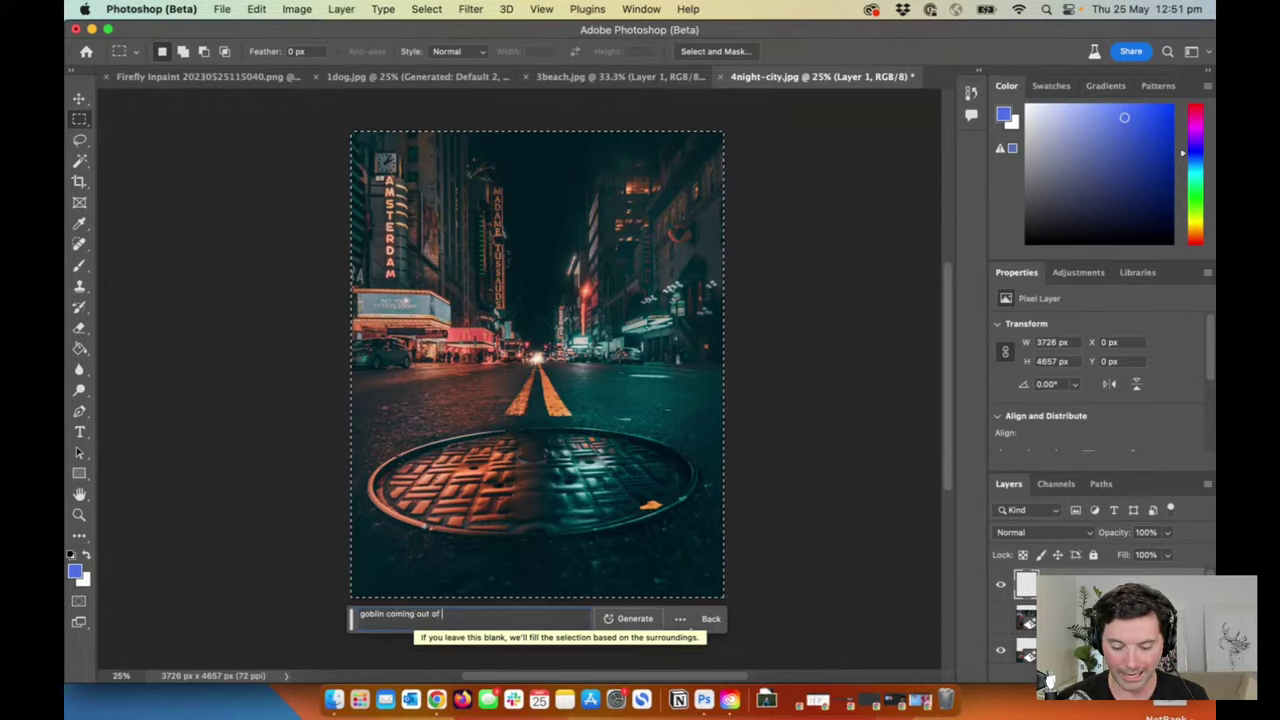
pyautogui.write('a manhole')
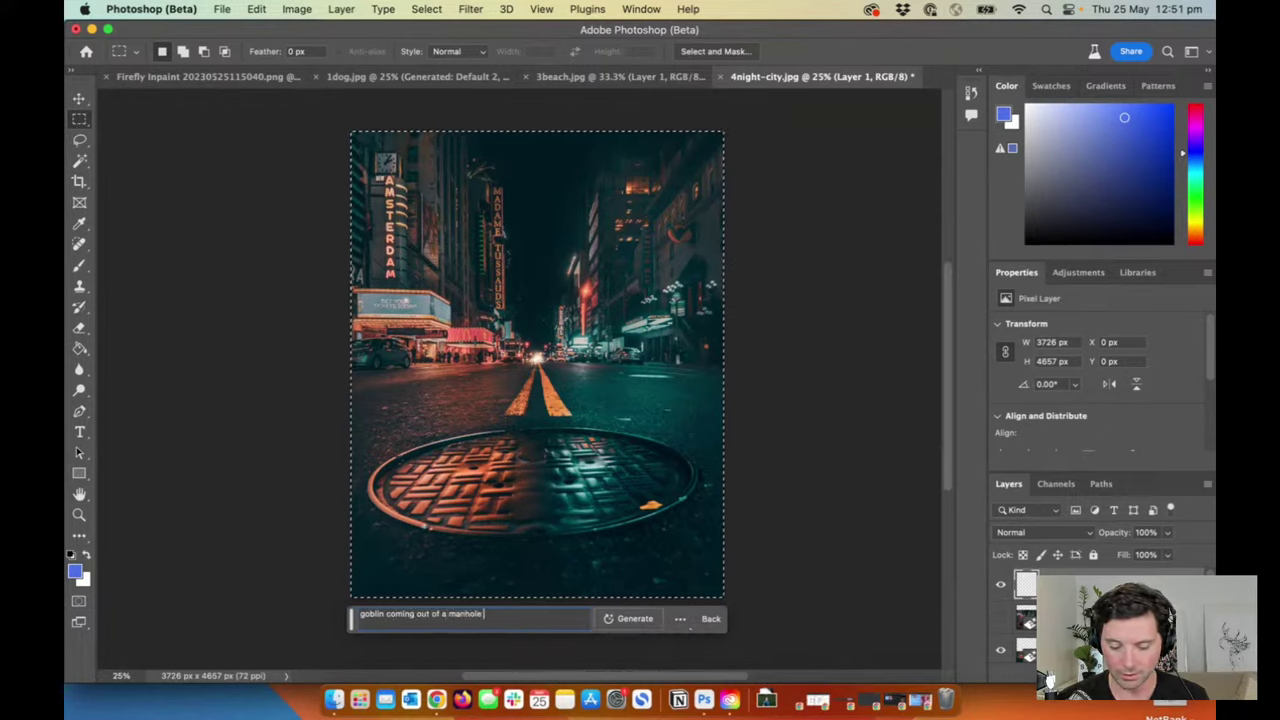
pyautogui.write(' cover')
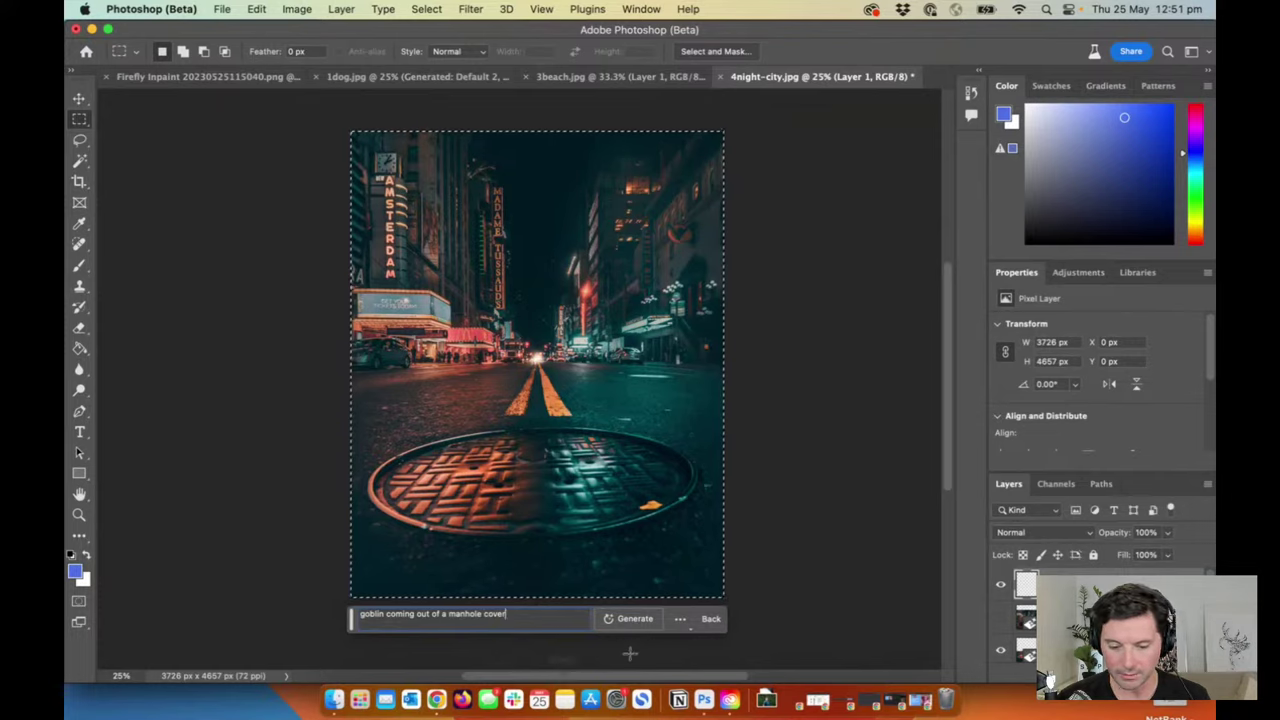
pyautogui.click(629, 619)
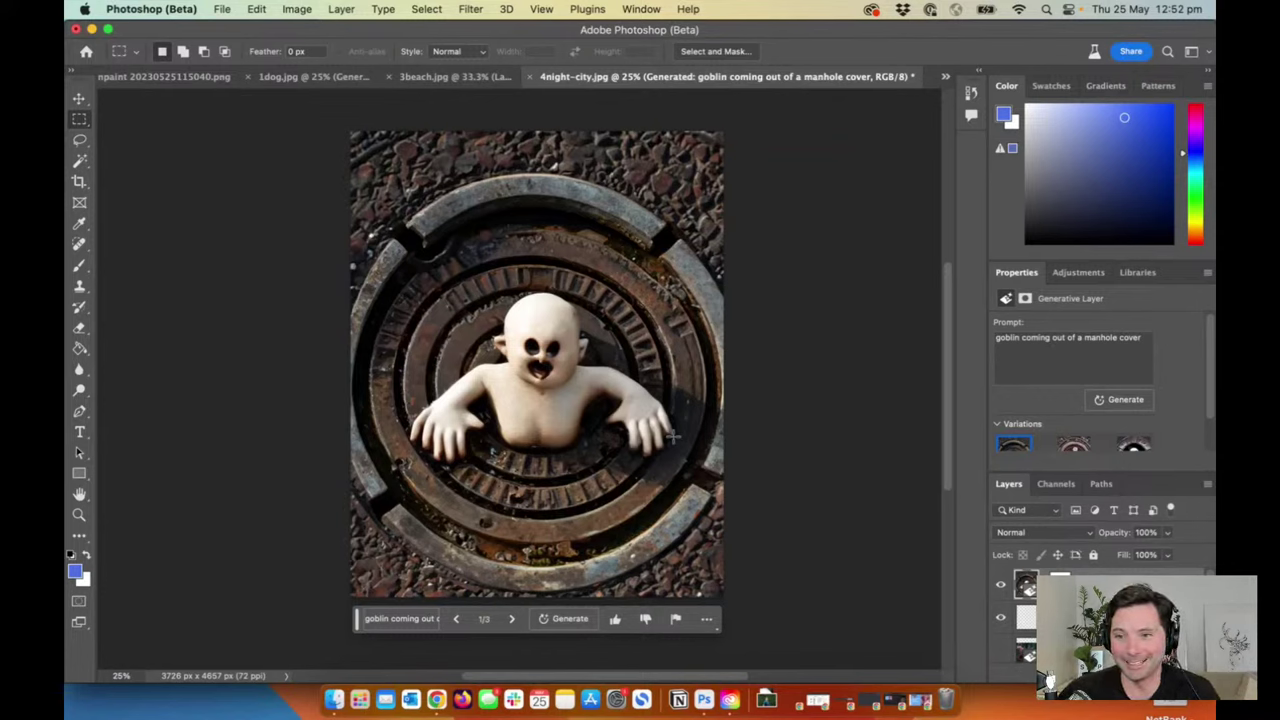
# Step: Step through goblin variations 1–3, then delete the full-image goblin layer
pyautogui.click(512, 619)
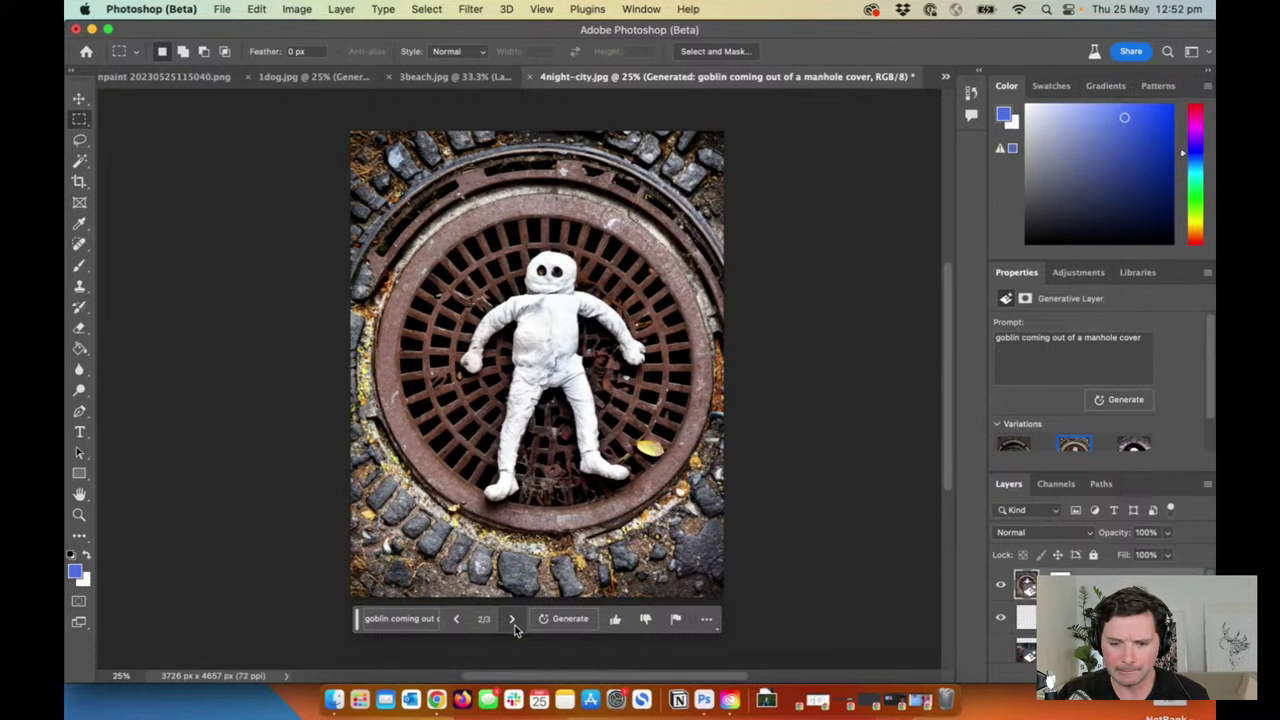
pyautogui.click(513, 626)
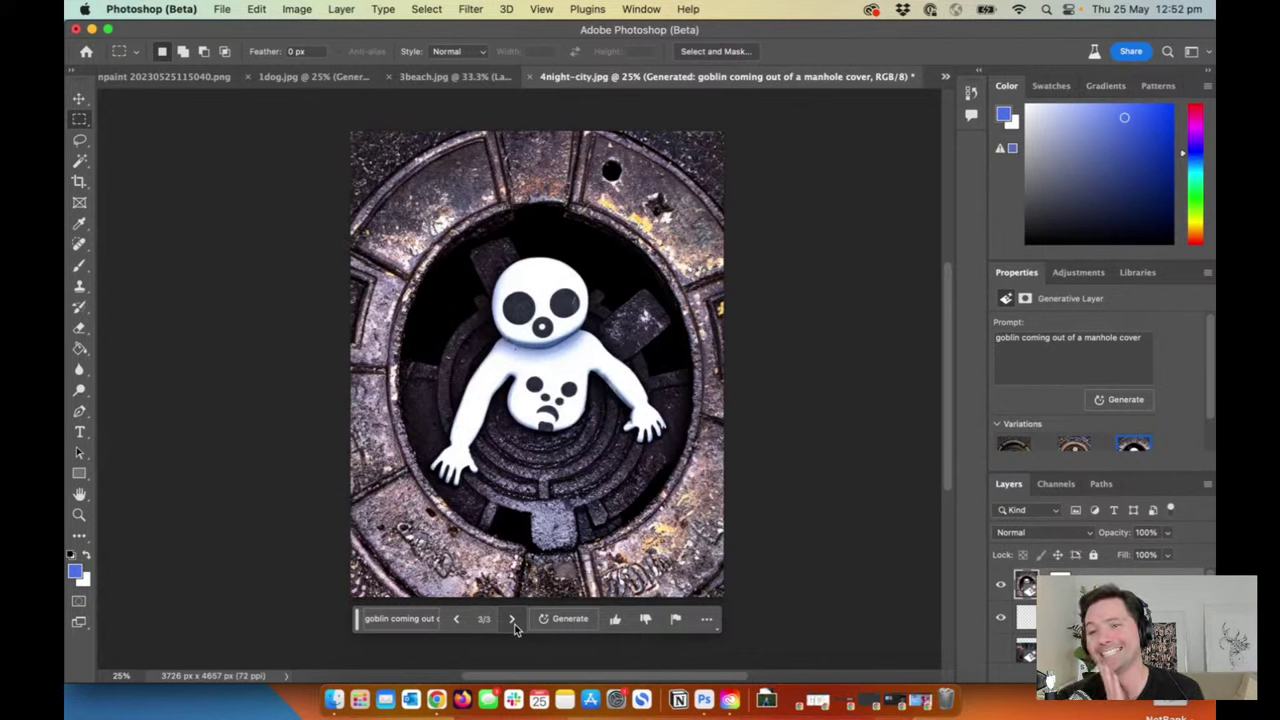
pyautogui.click(457, 620)
pyautogui.click(457, 620)
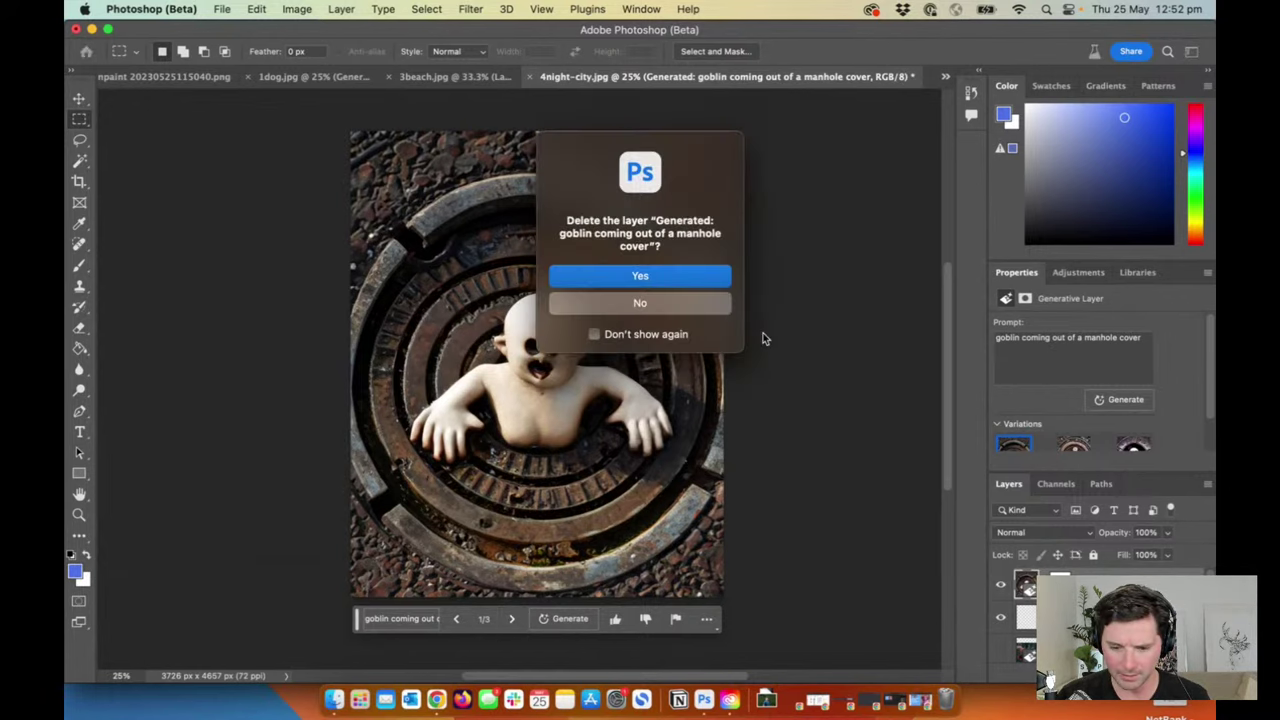
pyautogui.click(676, 282)
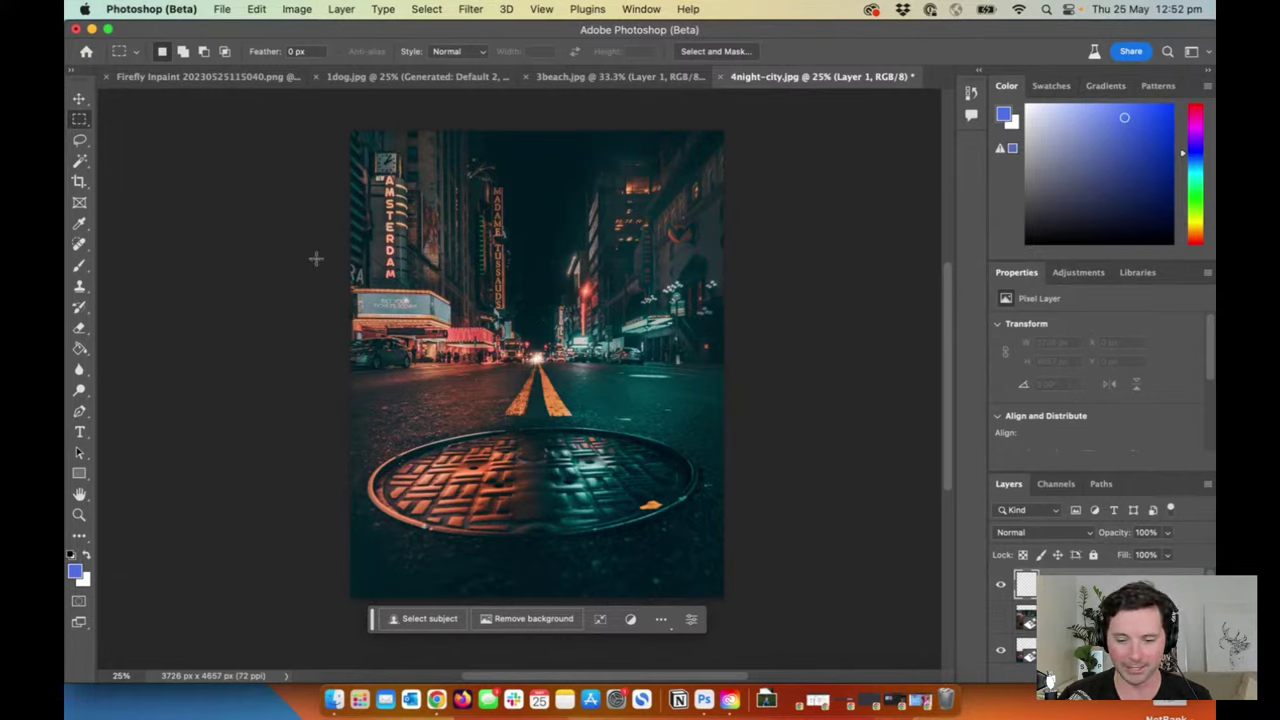
# Step: Draw a tall rectangular selection on the street's left side
pyautogui.moveTo(400, 293); pyautogui.dragTo(470, 391)
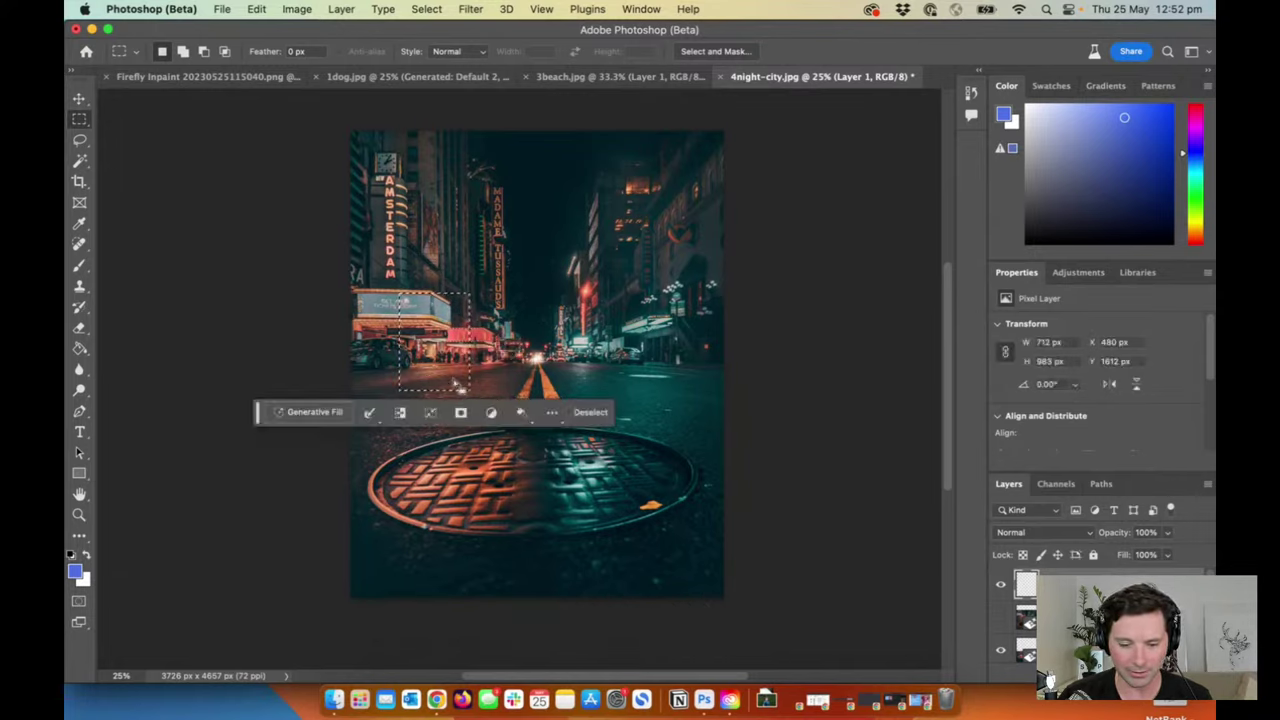
pyautogui.click(441, 345)
pyautogui.click(395, 270)
pyautogui.moveTo(446, 360); pyautogui.dragTo(392, 241)
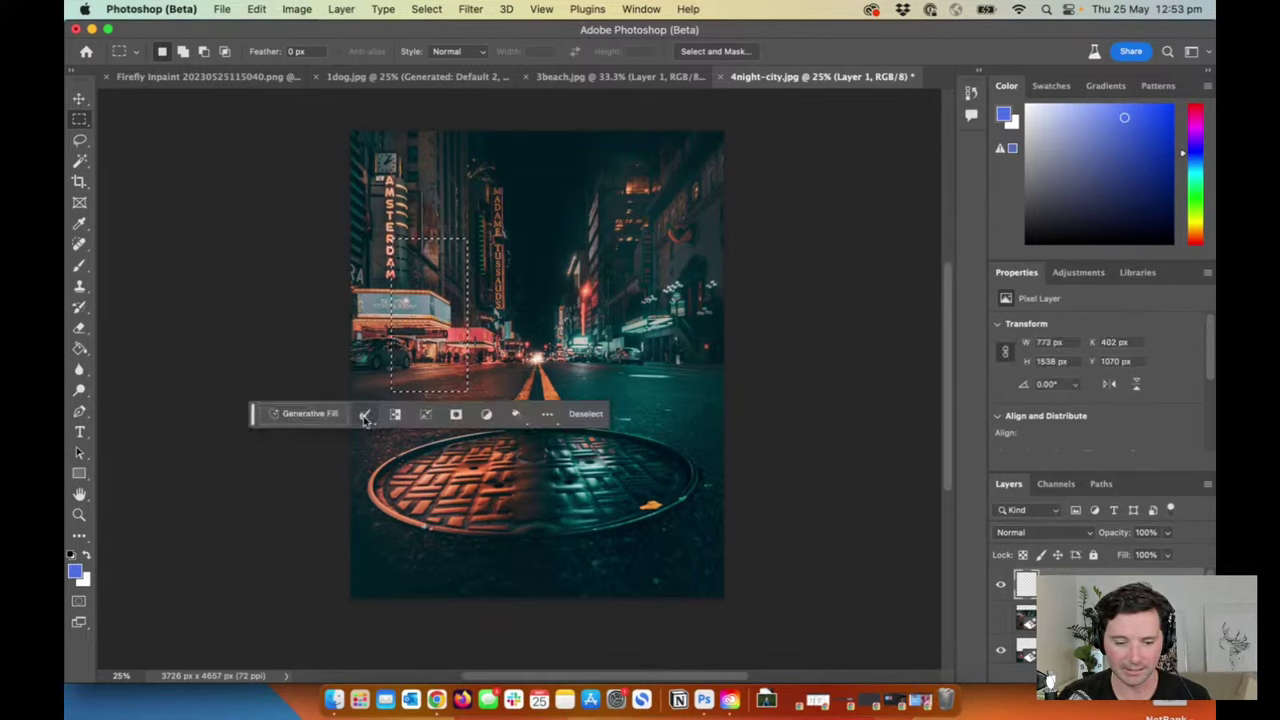
# Step: Generate 'two people walking hand in hand' inside the selection
pyautogui.click(320, 413)
pyautogui.write('tw')
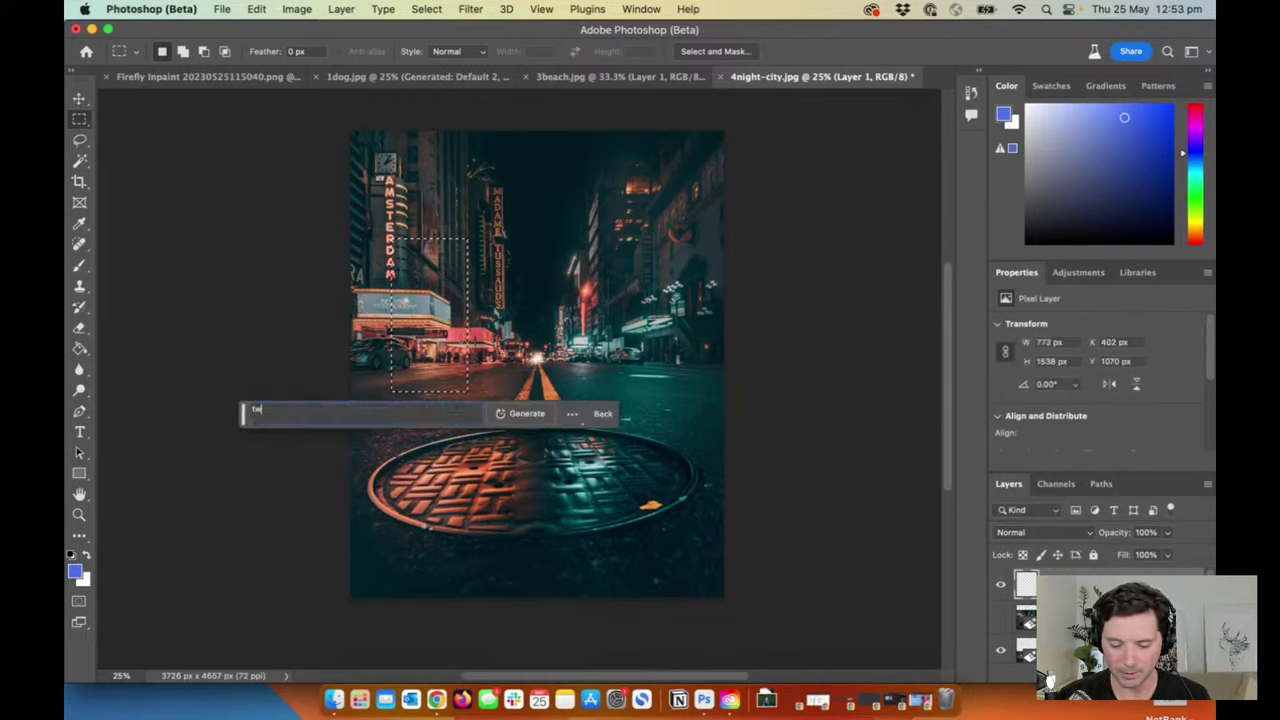
pyautogui.write('o people walking')
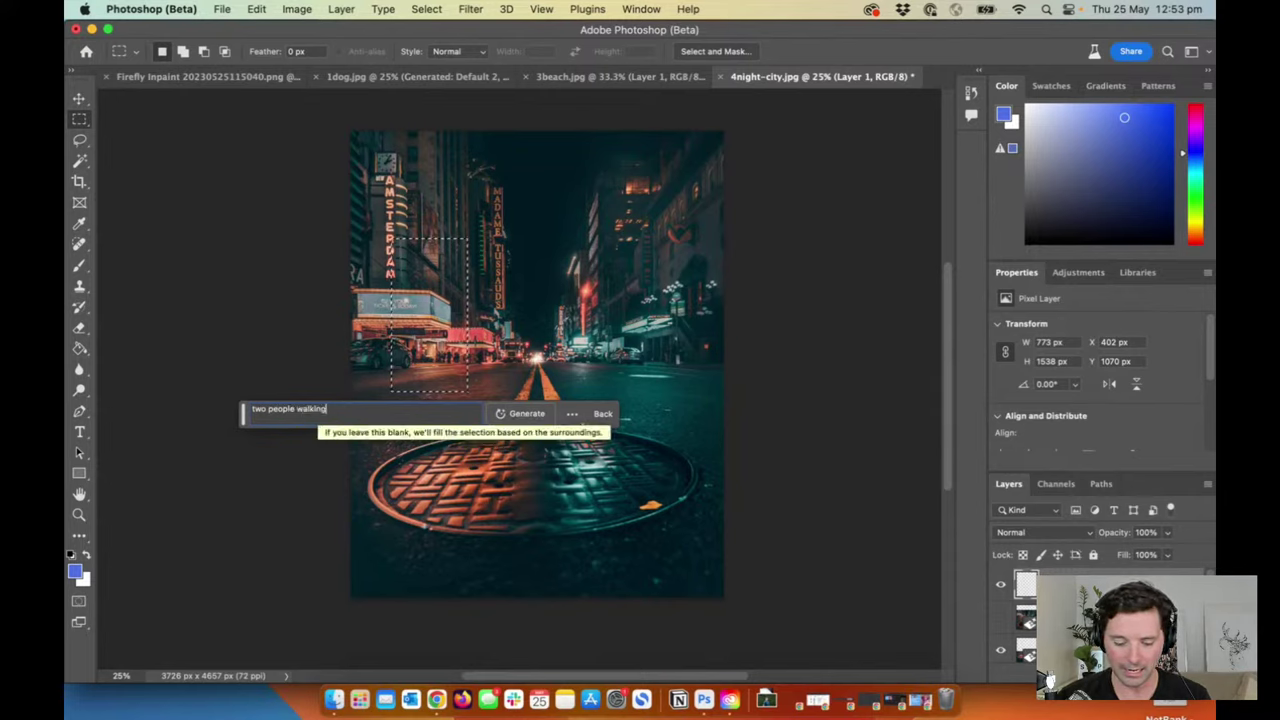
pyautogui.write(' hand in hand down')
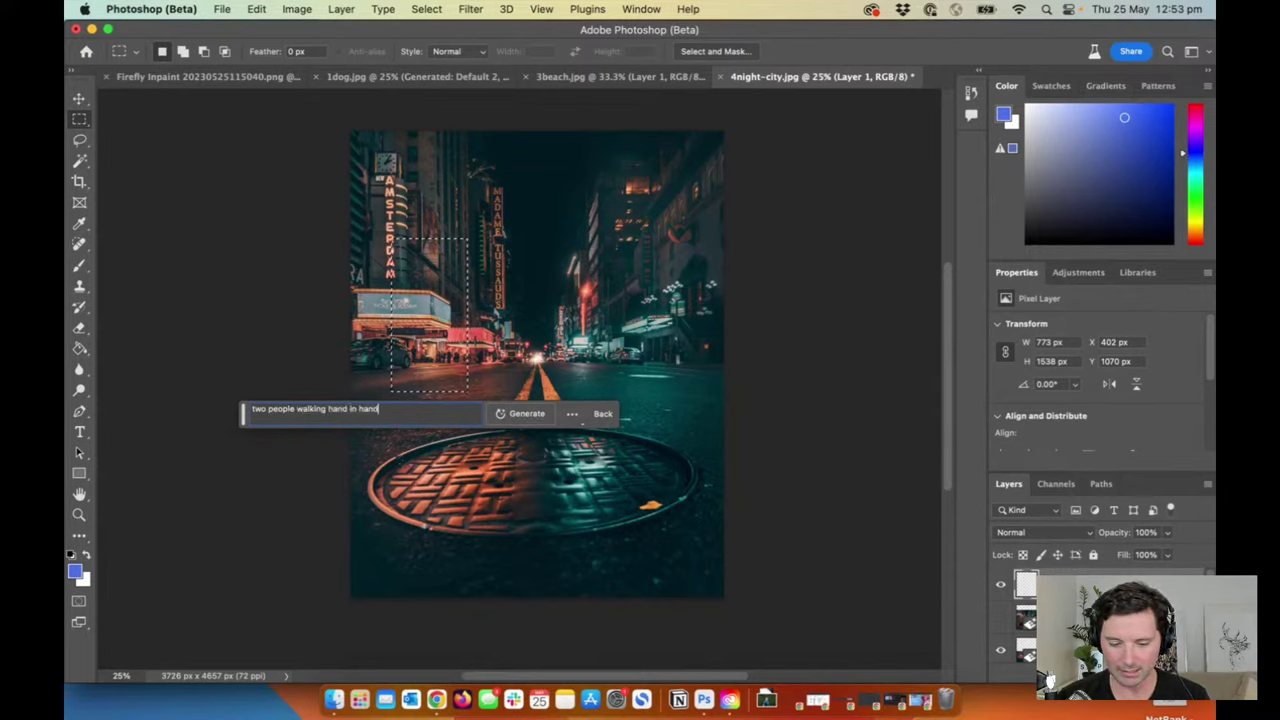
pyautogui.press('BackSpace')
pyautogui.press('BackSpace')
pyautogui.press('BackSpace')
pyautogui.press('BackSpace')
pyautogui.press('BackSpace')
pyautogui.press('BackSpace')
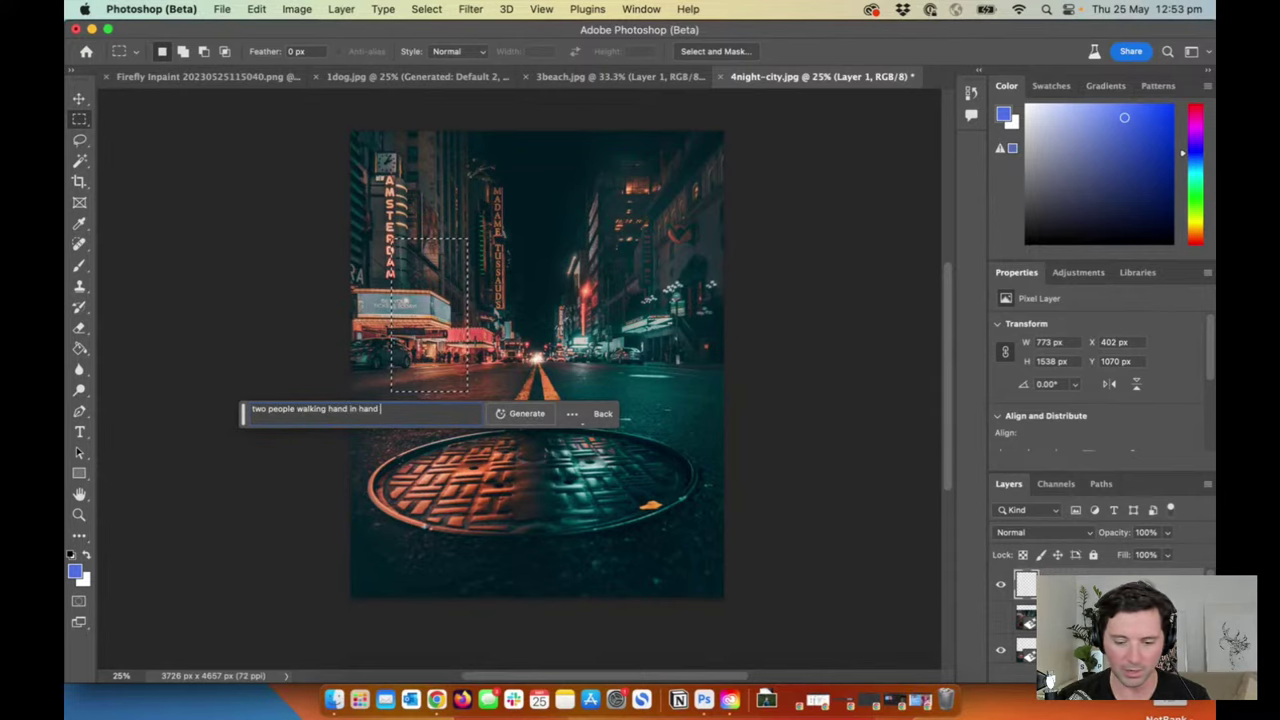
pyautogui.write('d')
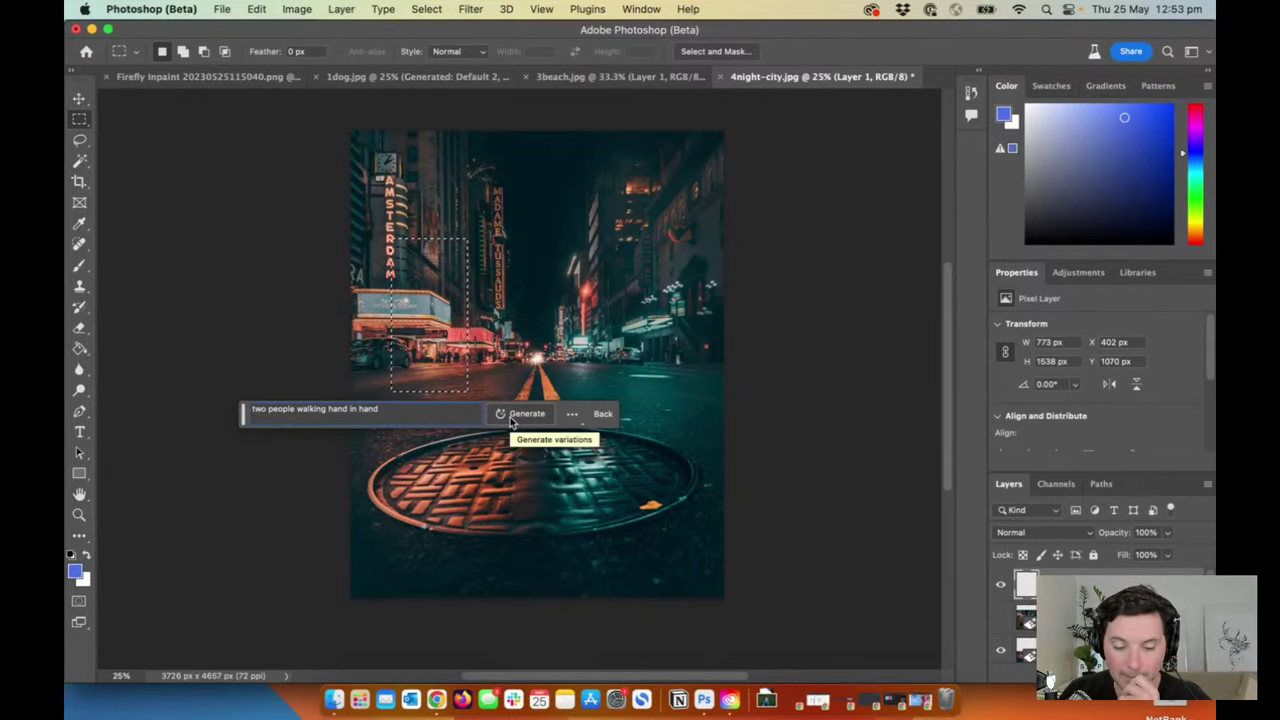
pyautogui.click(510, 418)
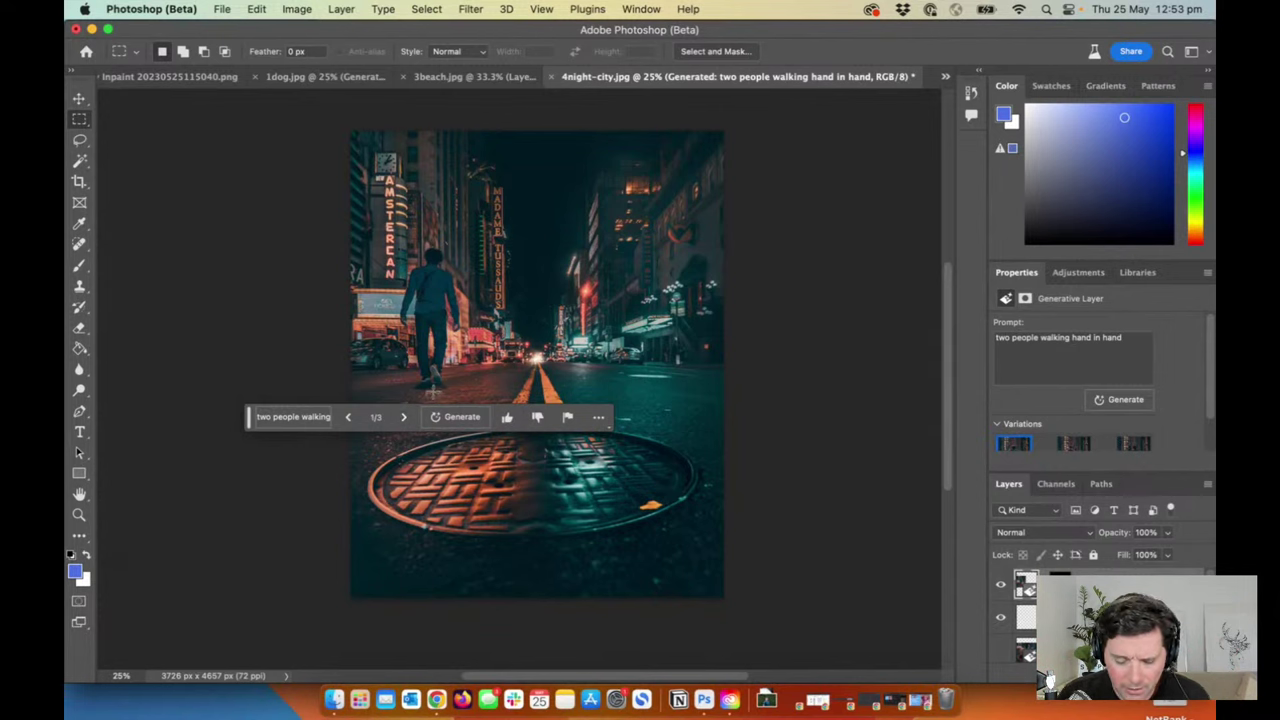
# Step: Compare the three walking variations, keep 3/3 with two people, and generate a fresh batch
pyautogui.scroll(5, 424, 390)
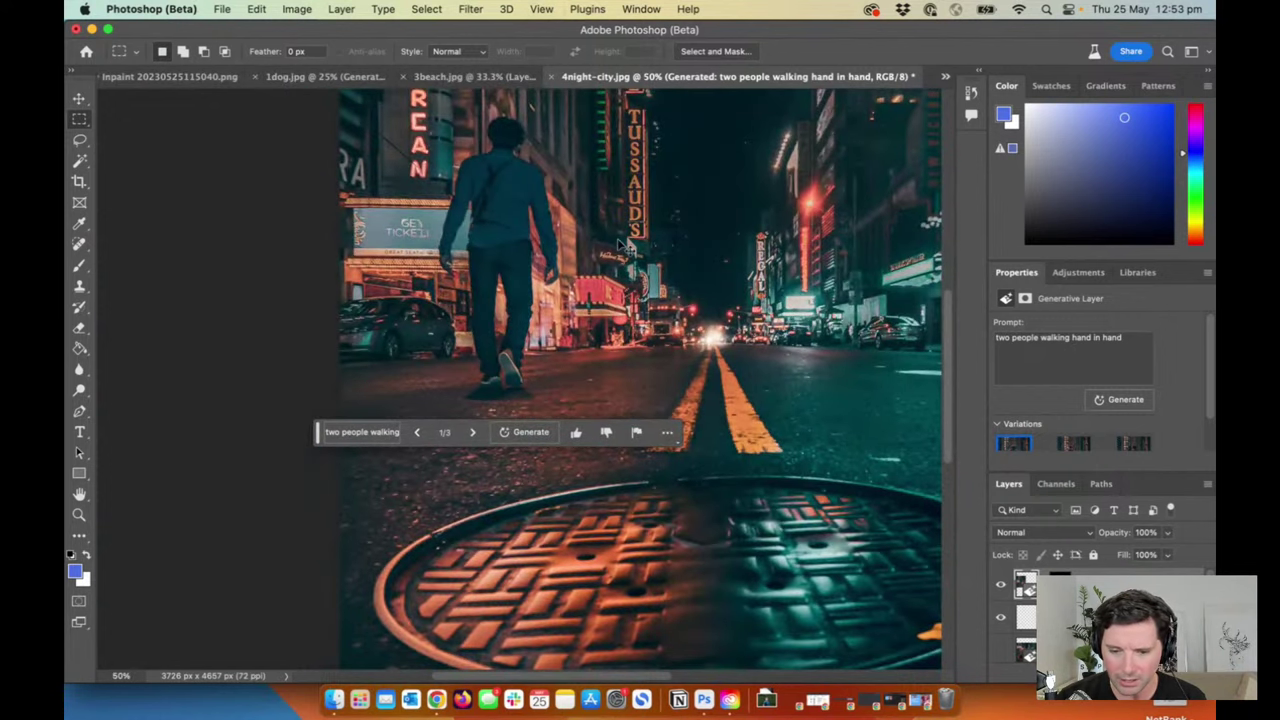
pyautogui.scroll(-2, 620, 240)
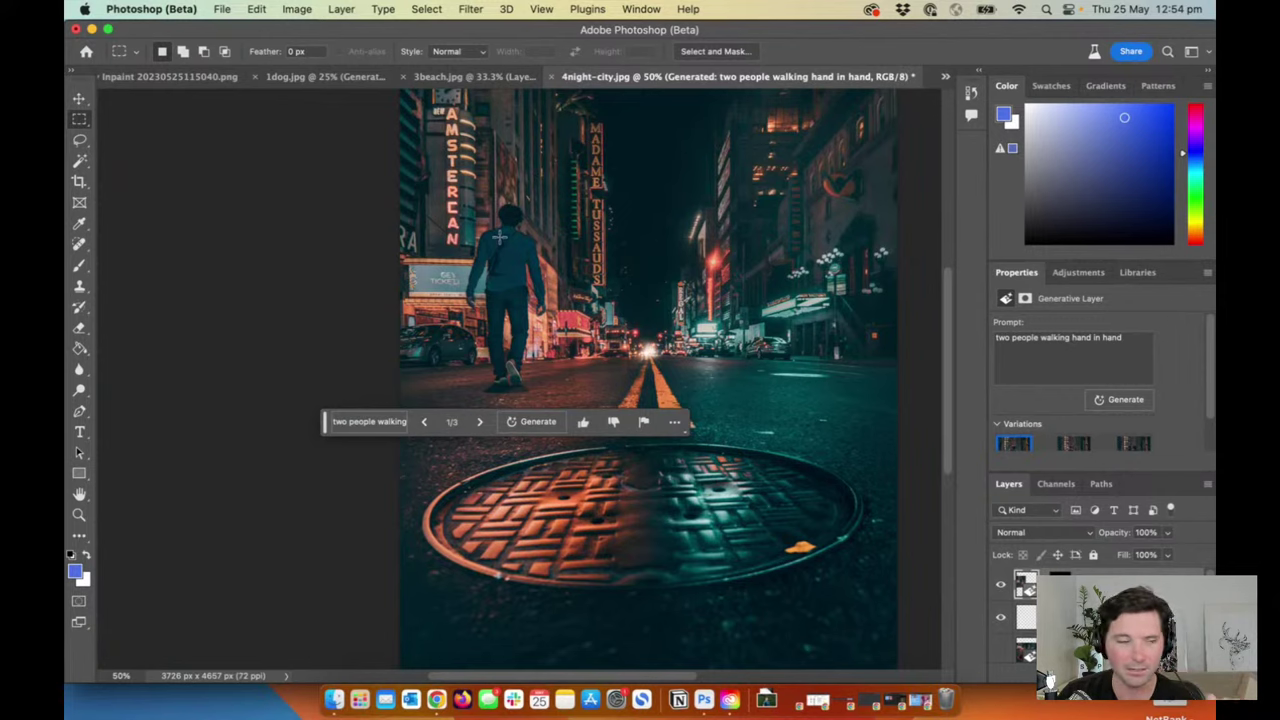
pyautogui.click(481, 422)
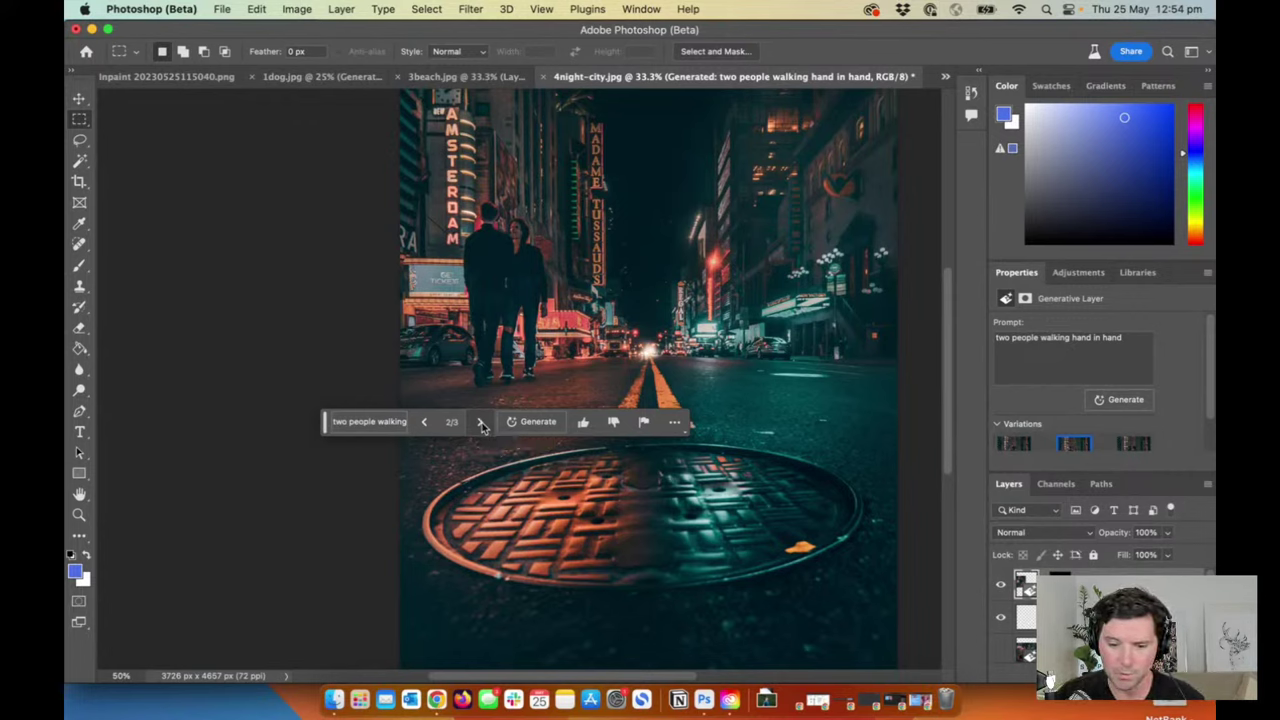
pyautogui.click(481, 423)
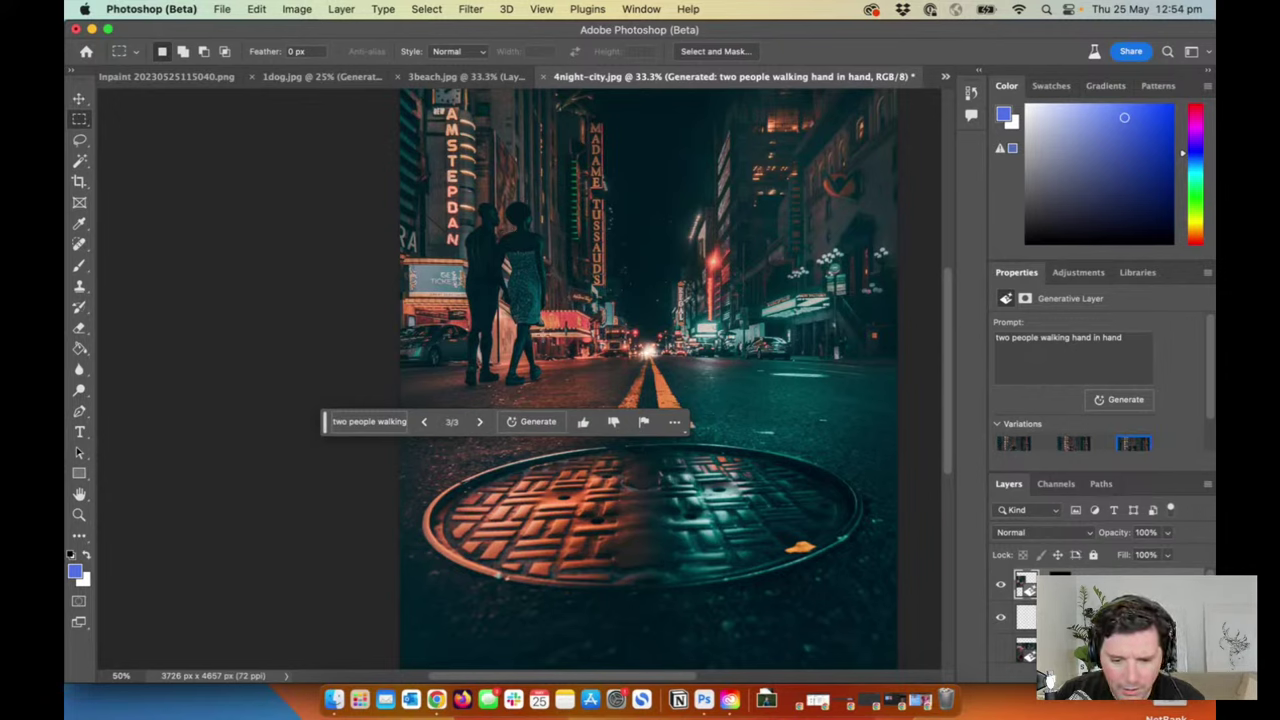
pyautogui.click(424, 422)
pyautogui.click(424, 422)
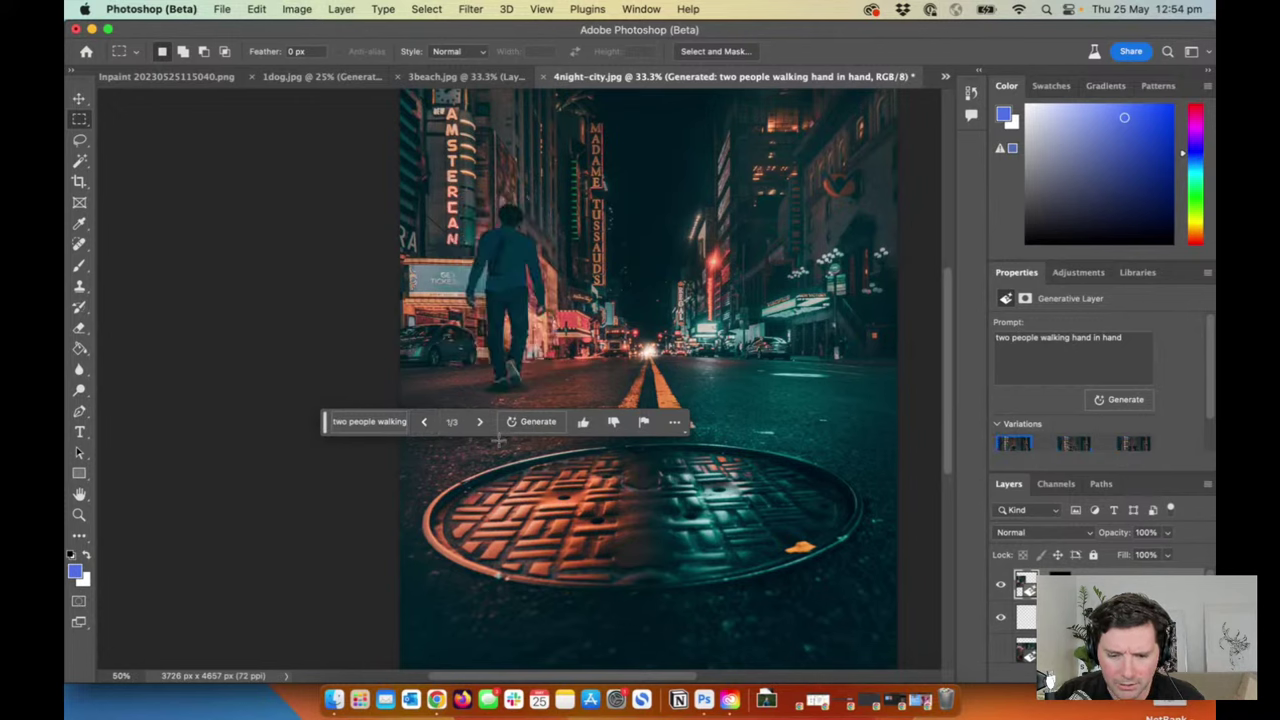
pyautogui.click(481, 426)
pyautogui.click(424, 424)
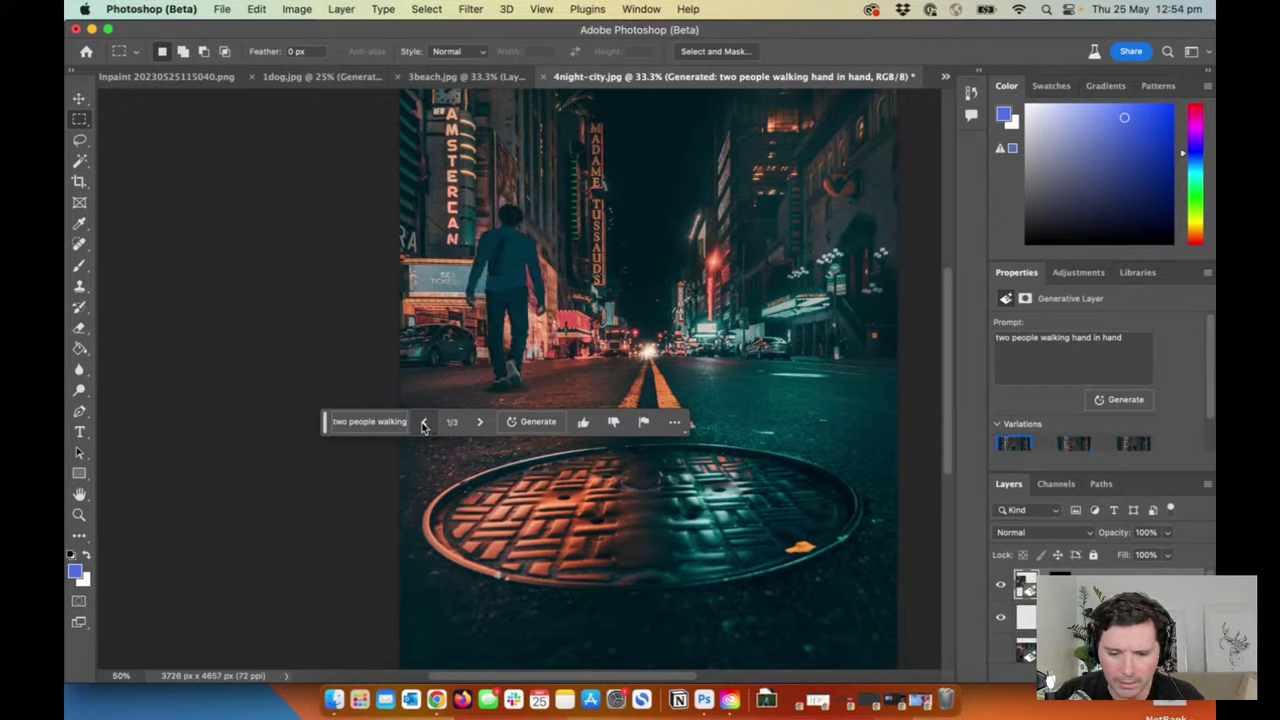
pyautogui.click(479, 424)
pyautogui.click(481, 424)
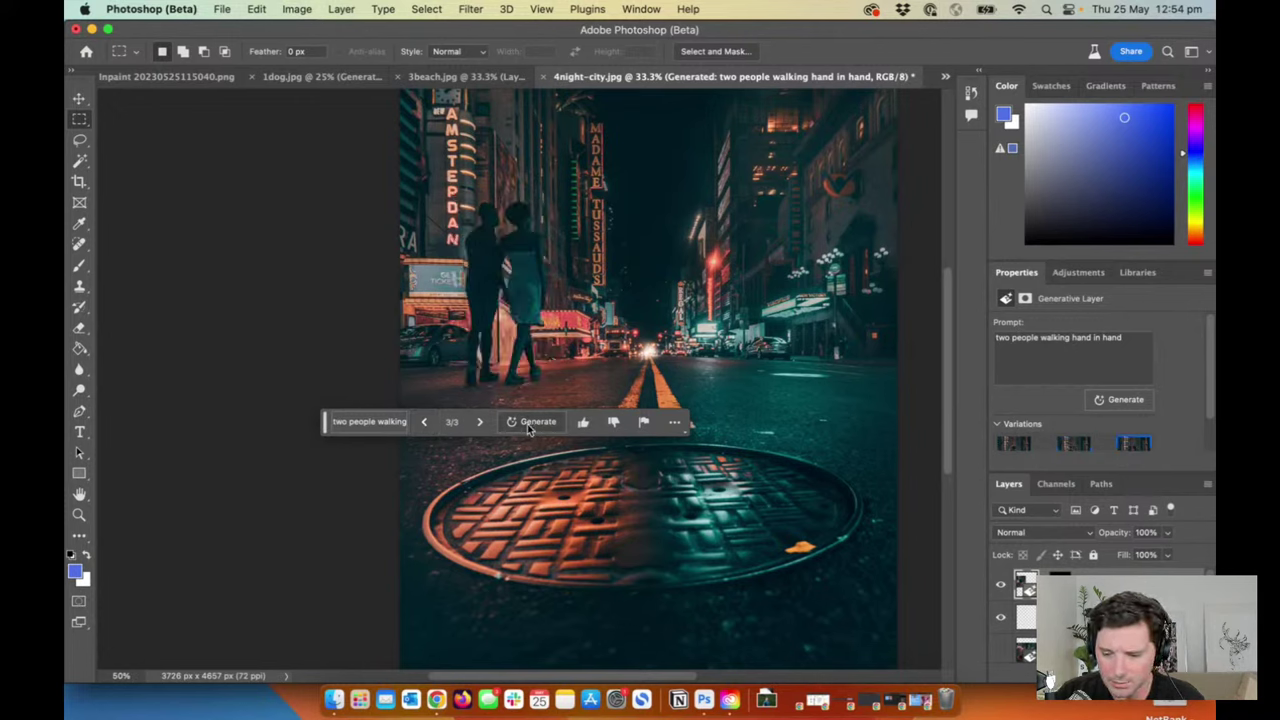
pyautogui.click(530, 422)
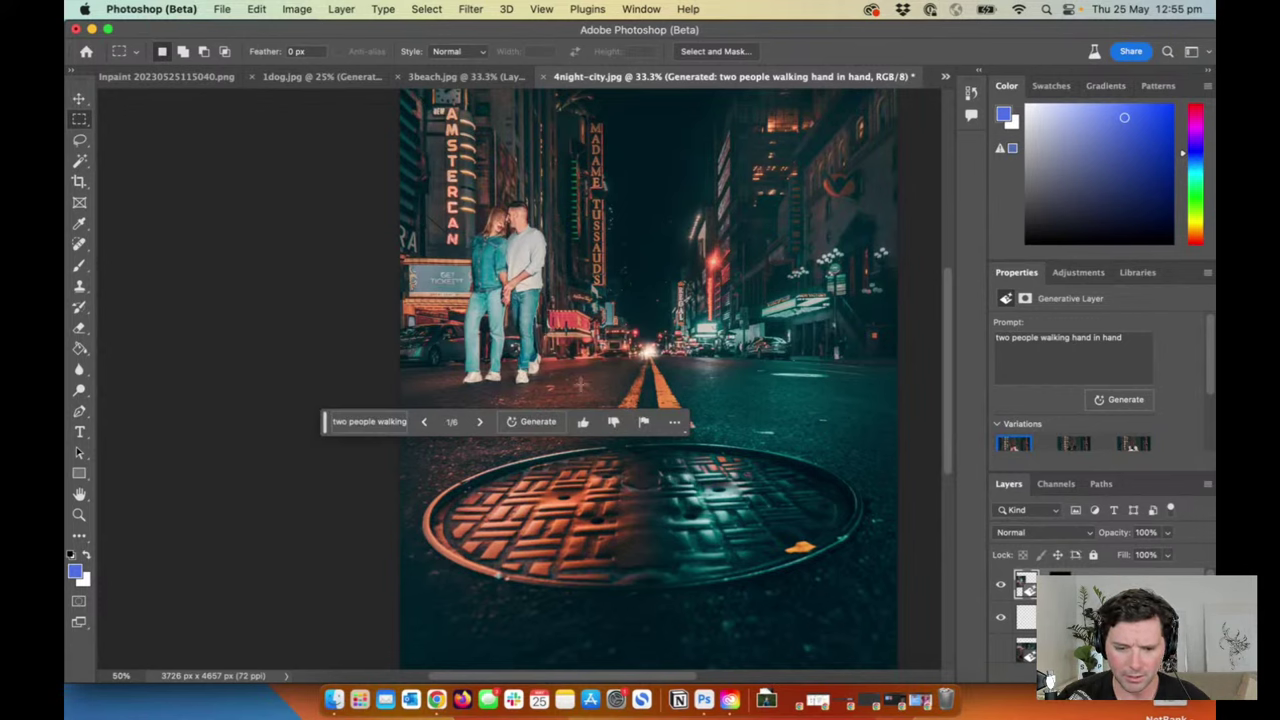
# Step: Pick the silhouetted couple, variation 2 of 6, and move the task bar below it
pyautogui.click(481, 422)
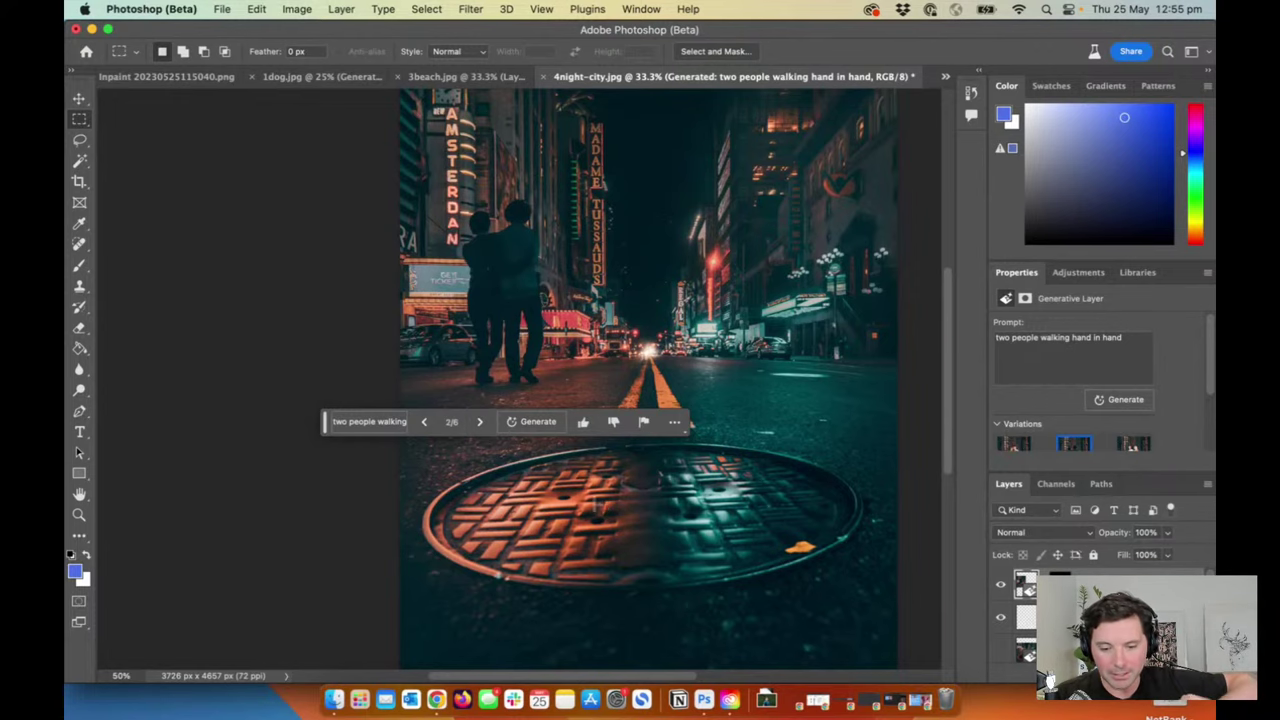
pyautogui.click(480, 424)
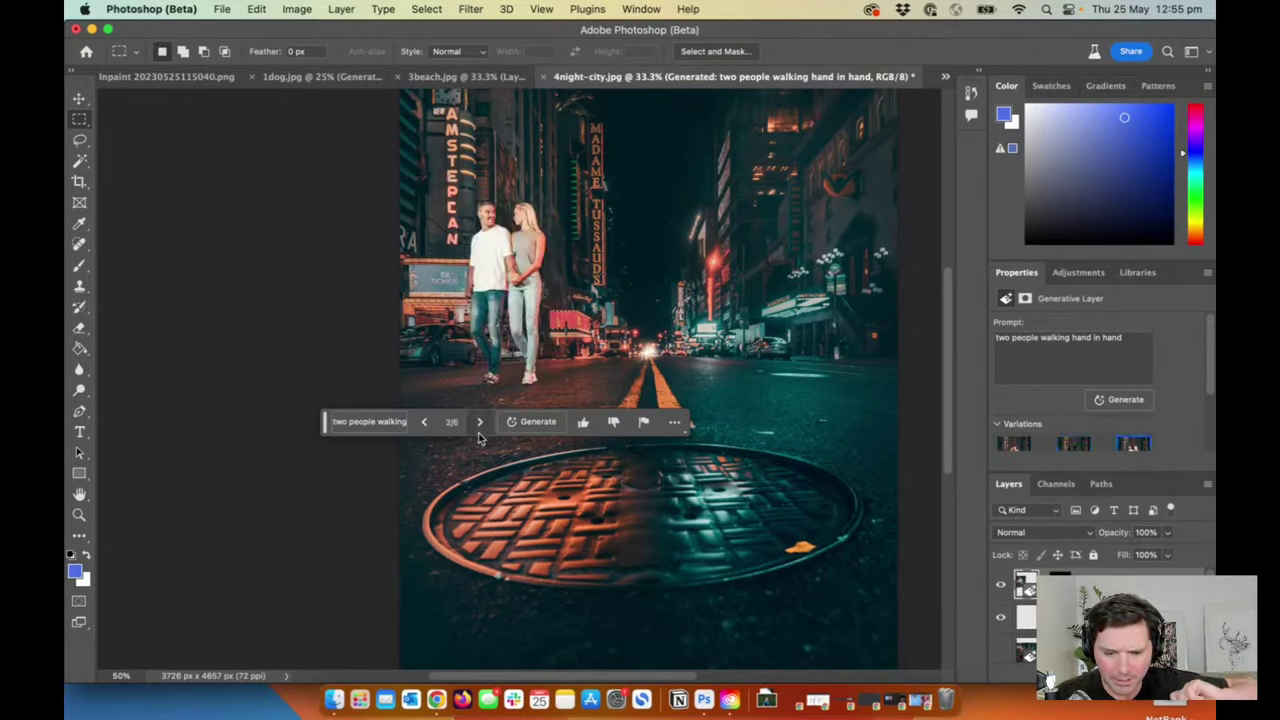
pyautogui.click(424, 422)
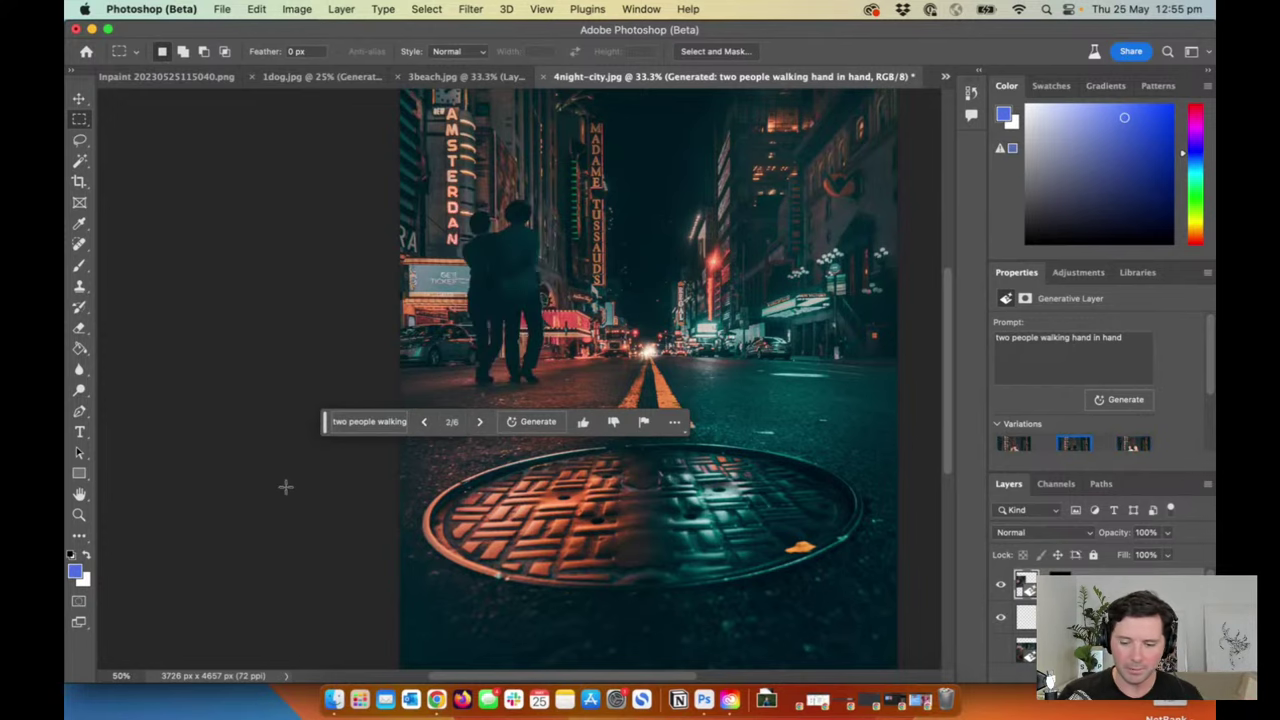
pyautogui.moveTo(326, 422); pyautogui.dragTo(328, 491)
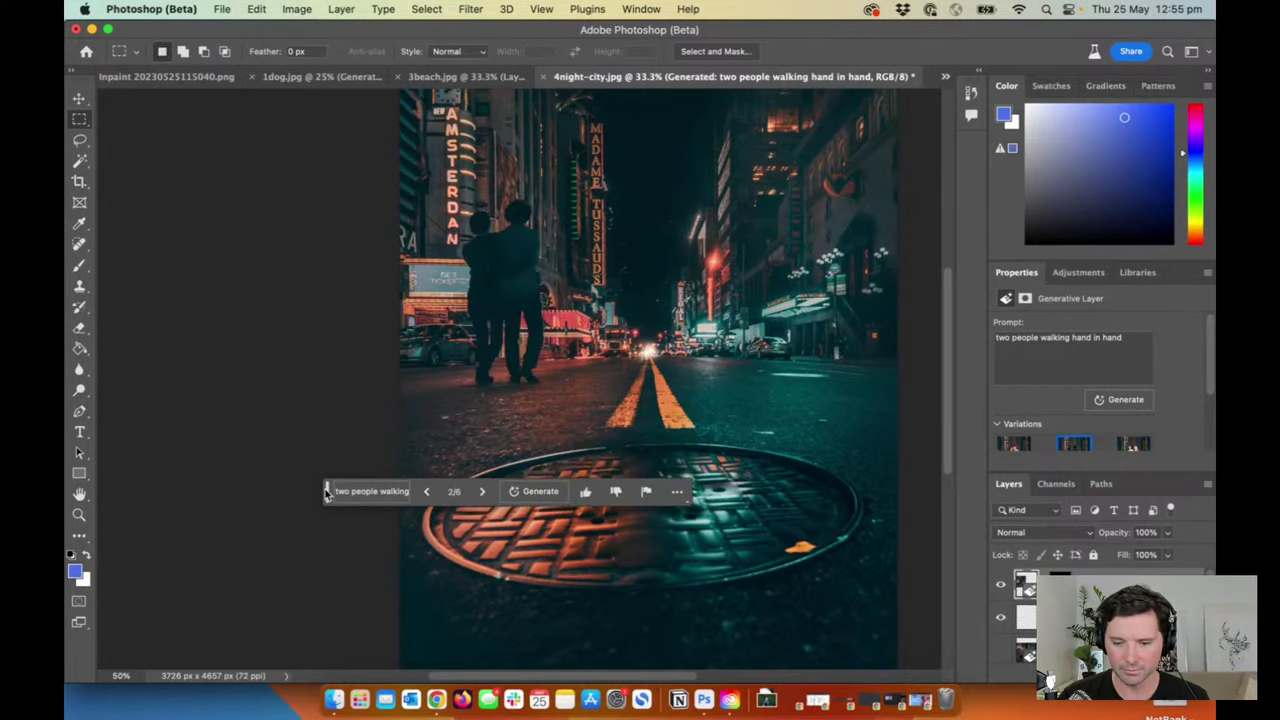
pyautogui.press('super+minus')
pyautogui.press('super+minus')
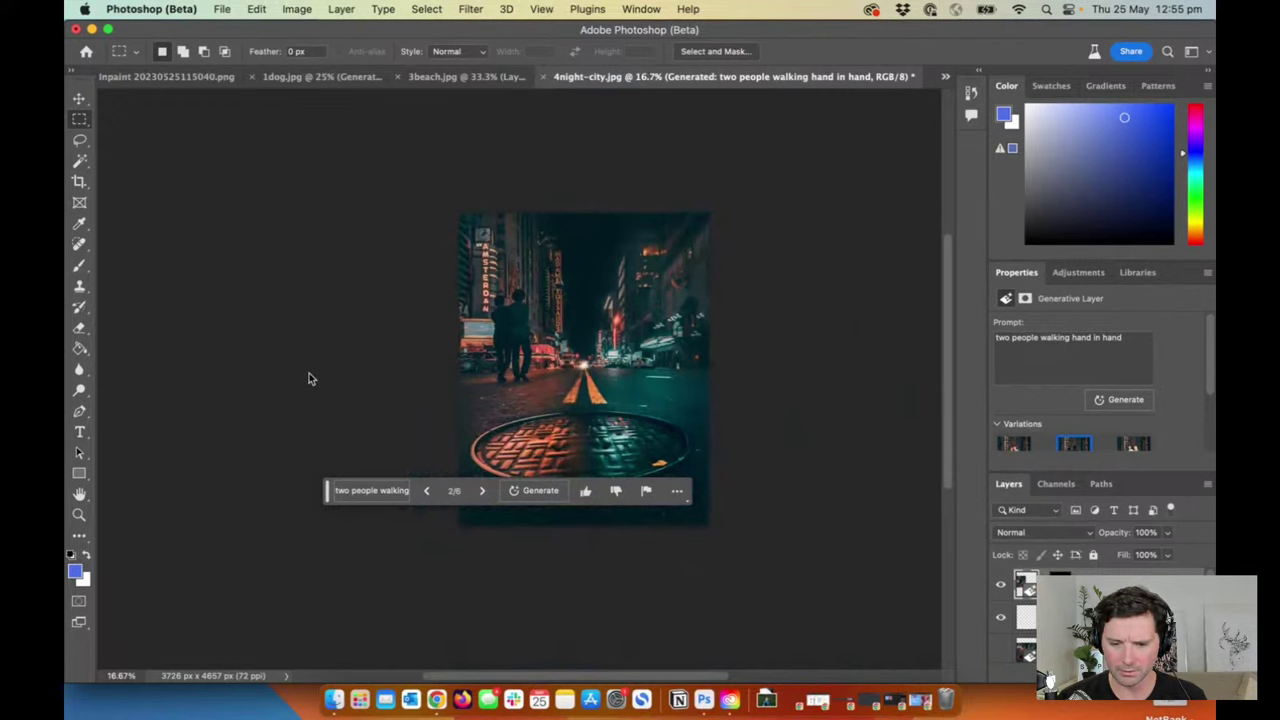
pyautogui.press('super+plus')
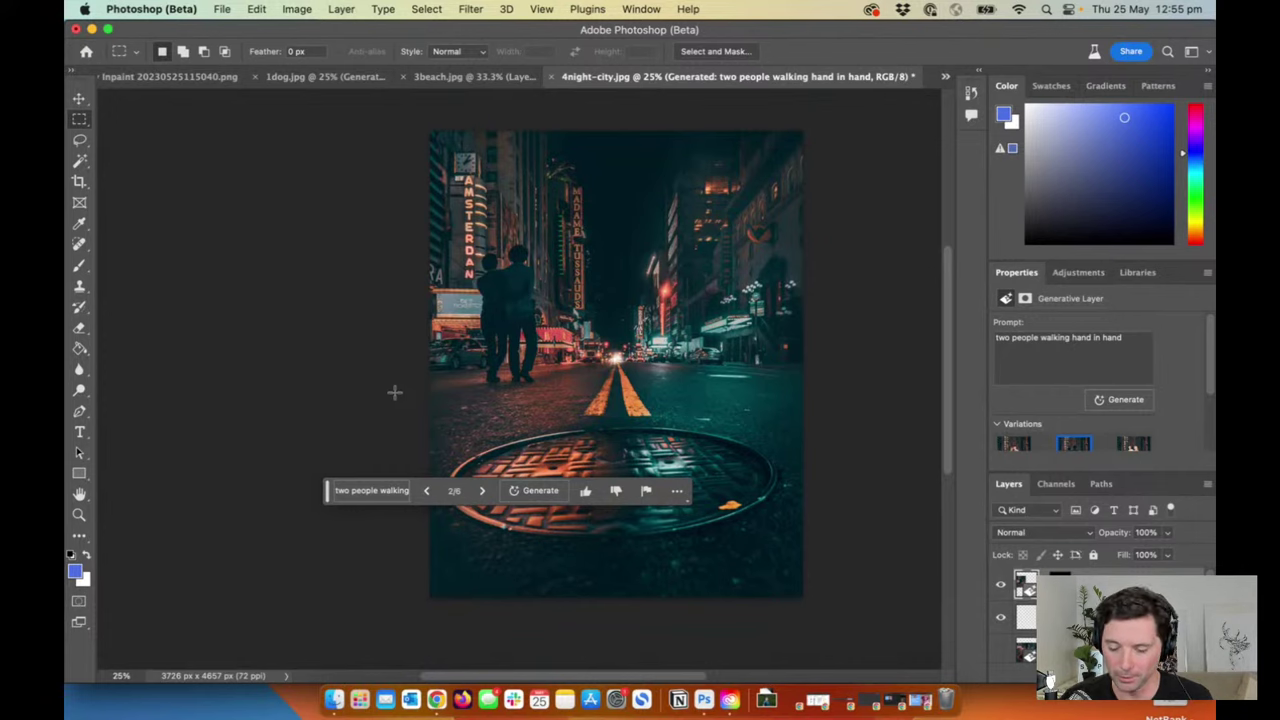
pyautogui.press('super+minus')
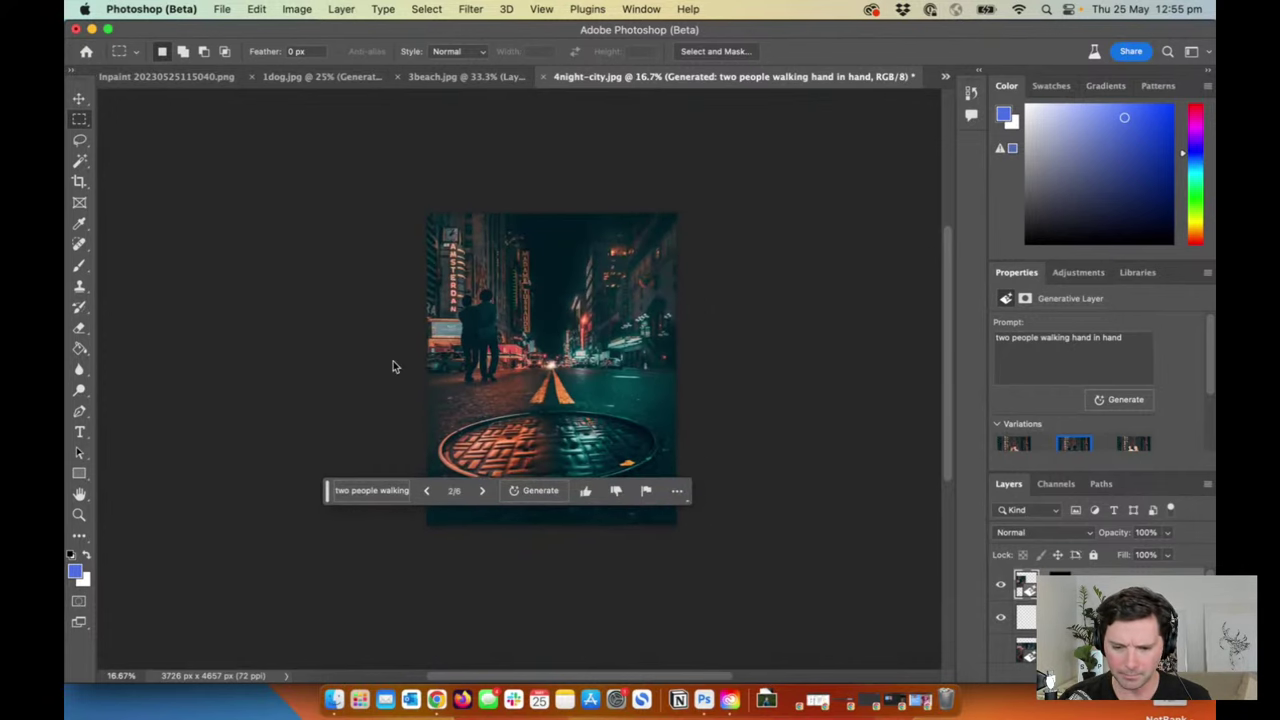
pyautogui.press('super+equal')
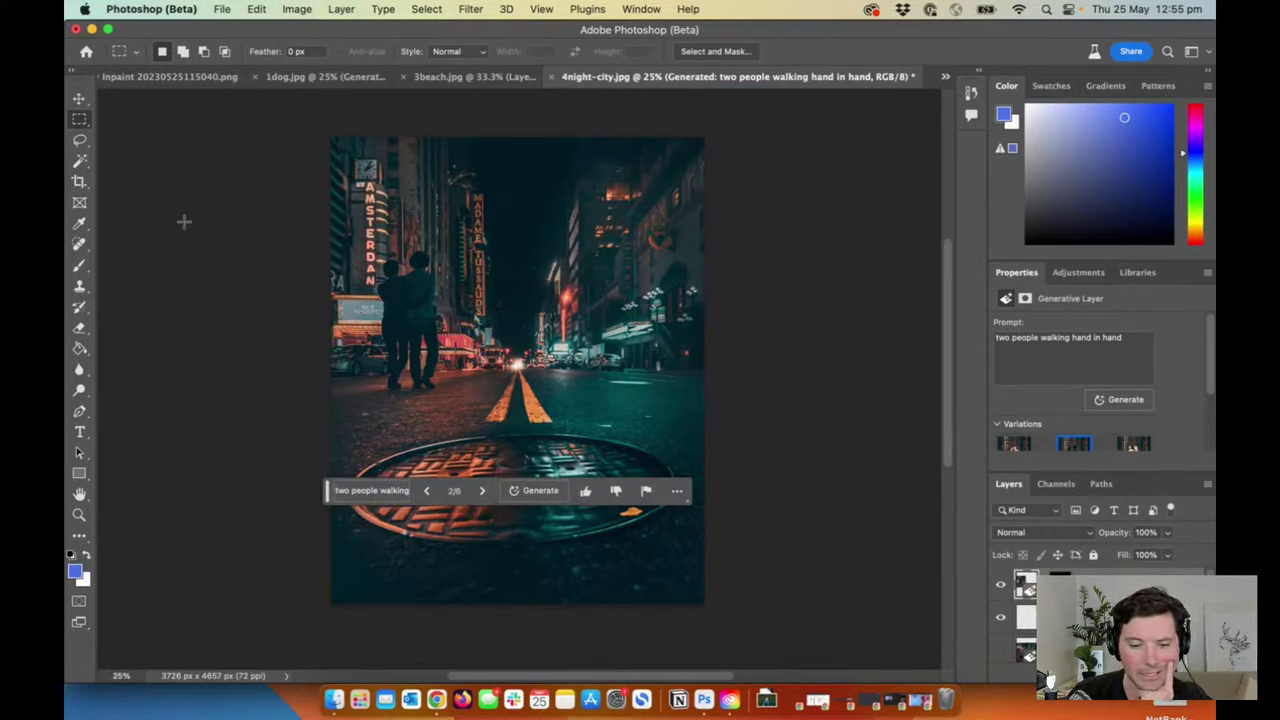
# Step: Select an area on the street's right side and generate a 'car' there
pyautogui.moveTo(538, 249); pyautogui.dragTo(676, 408)
pyautogui.moveTo(670, 408); pyautogui.dragTo(671, 407)
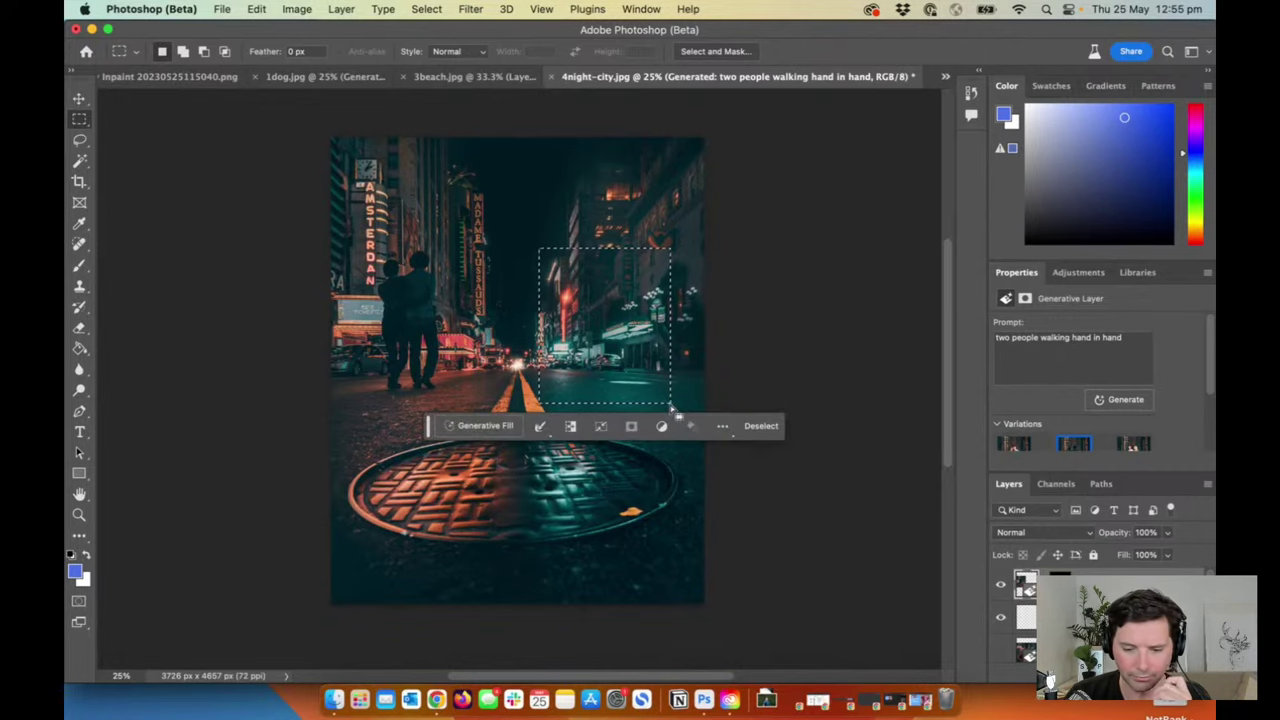
pyautogui.click(481, 430)
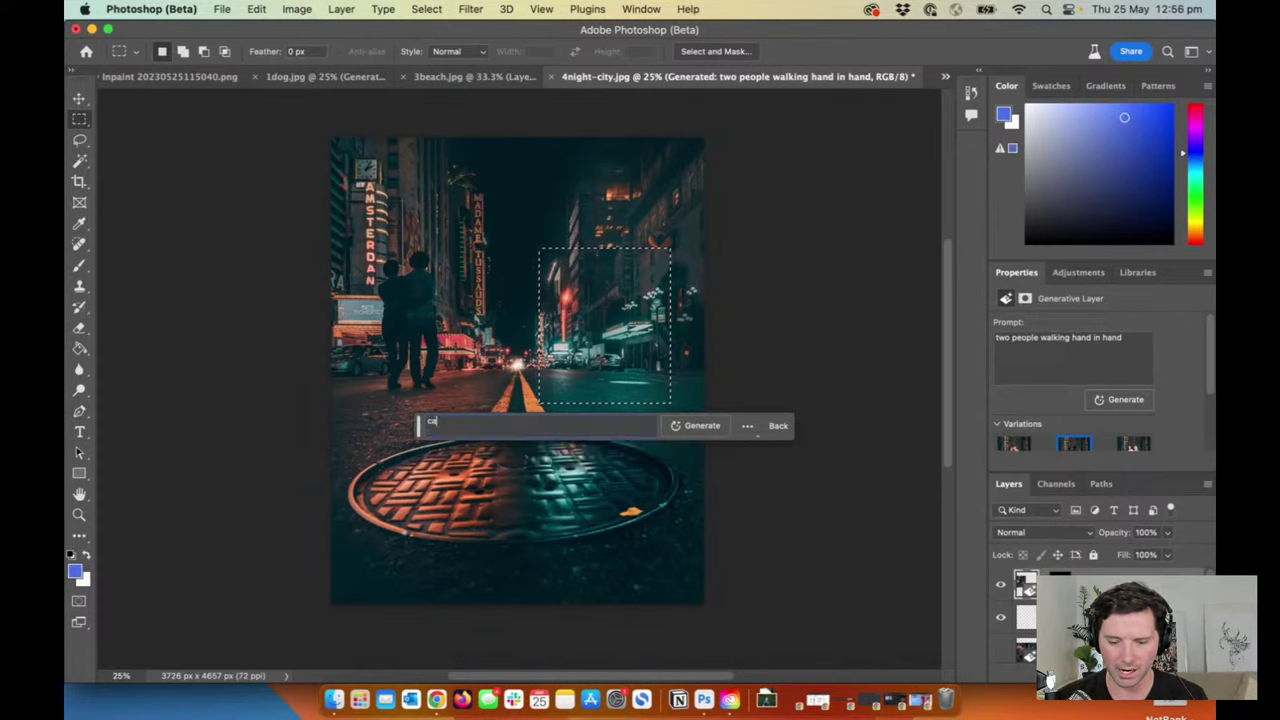
pyautogui.press('Return')
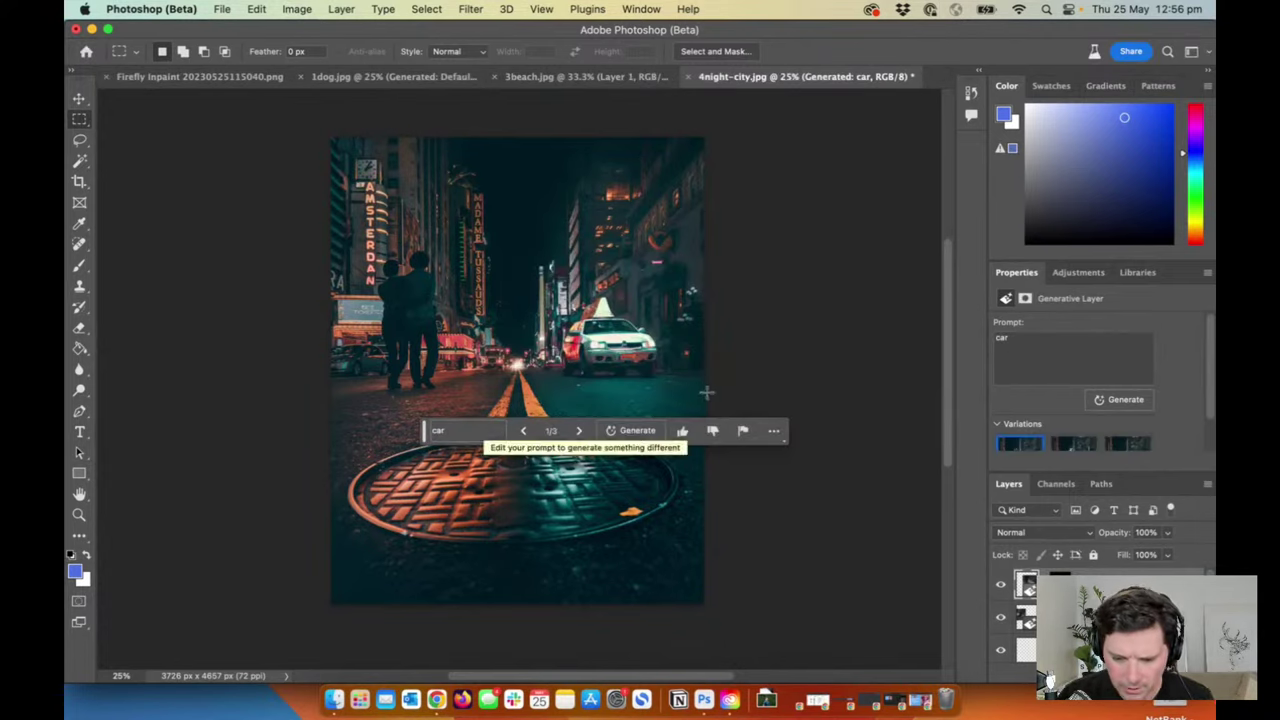
# Step: Compare the first three car variations, from the white taxi to the dark truck
pyautogui.click(578, 432)
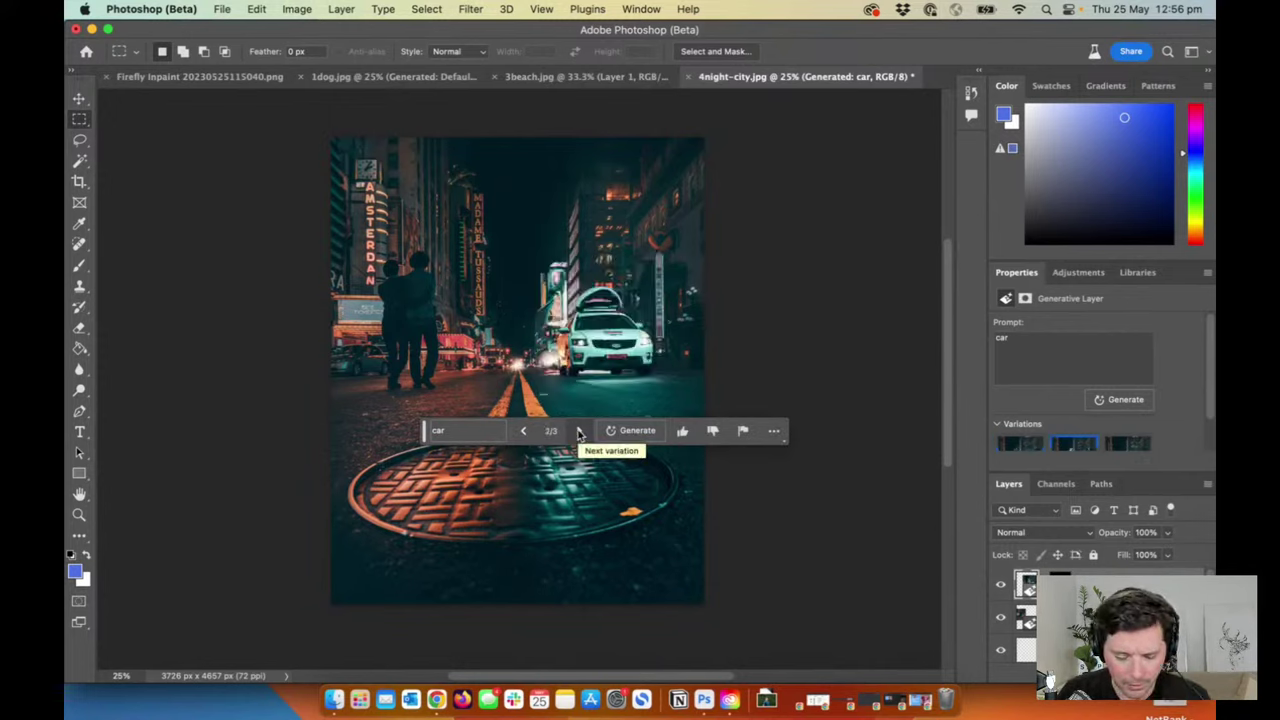
pyautogui.scroll(5, 598, 358)
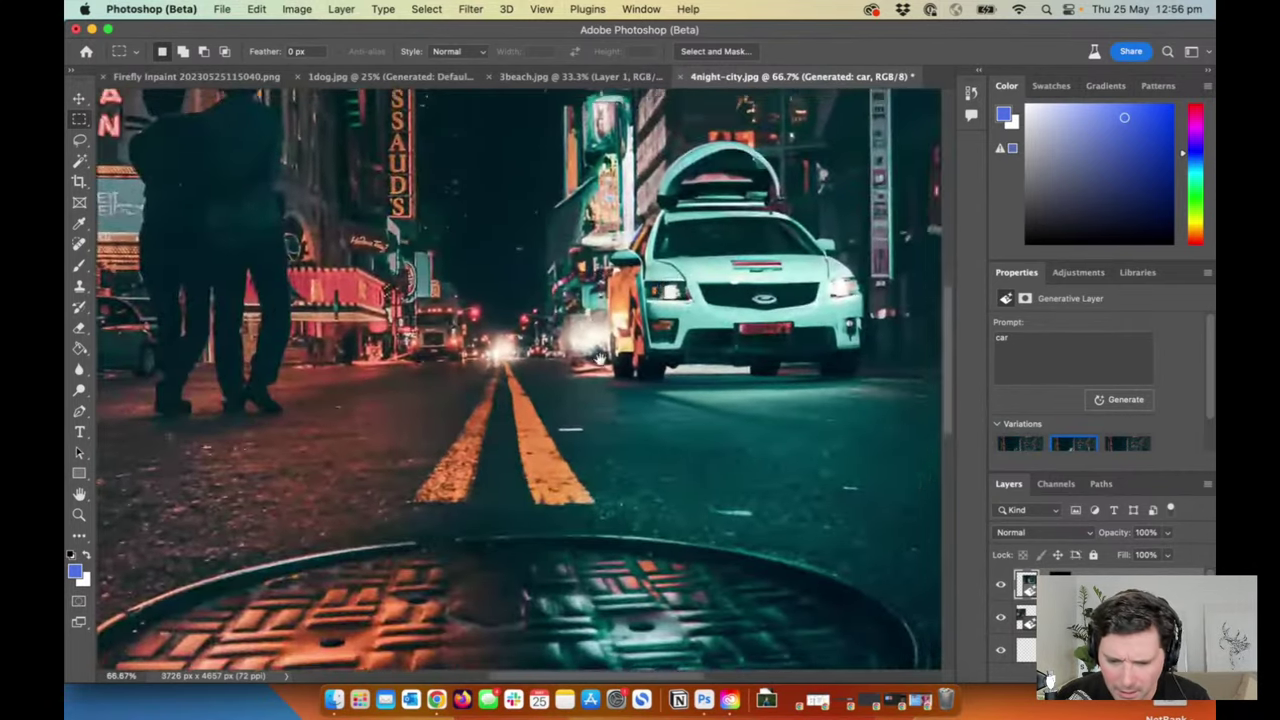
pyautogui.scroll(5, 598, 358)
pyautogui.hscroll(4, 598, 358)
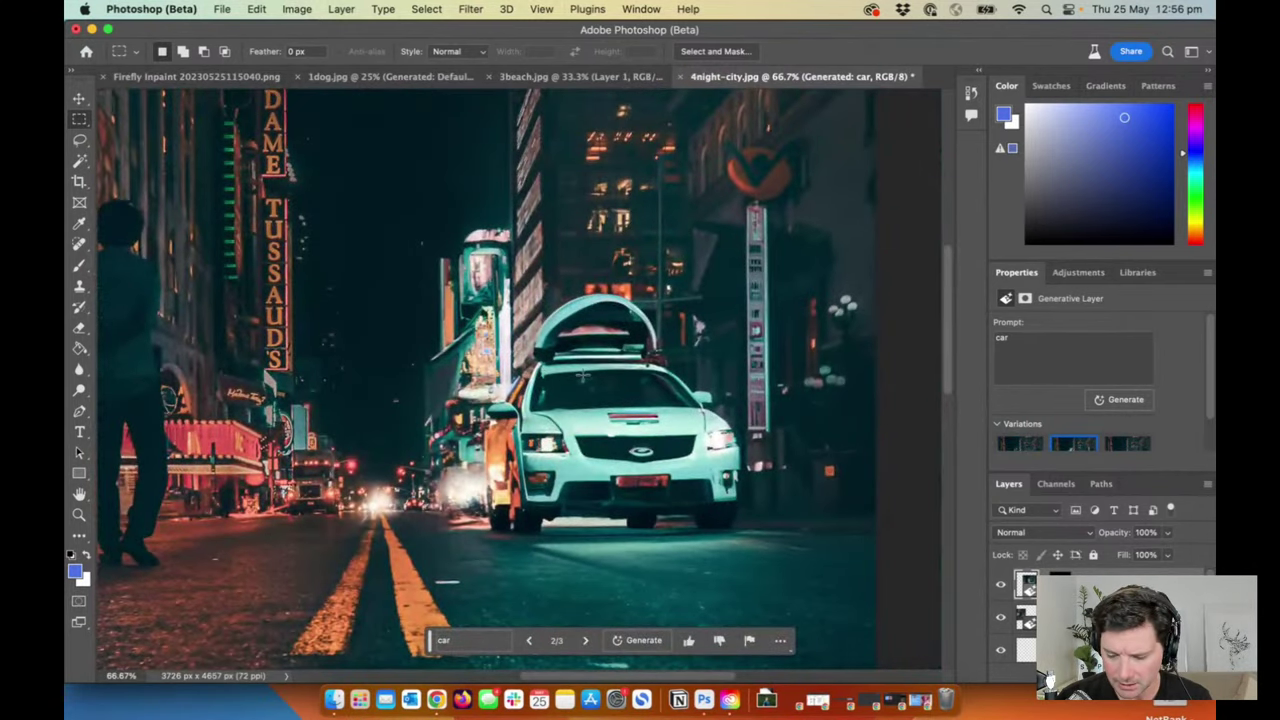
pyautogui.scroll(-2, 575, 378)
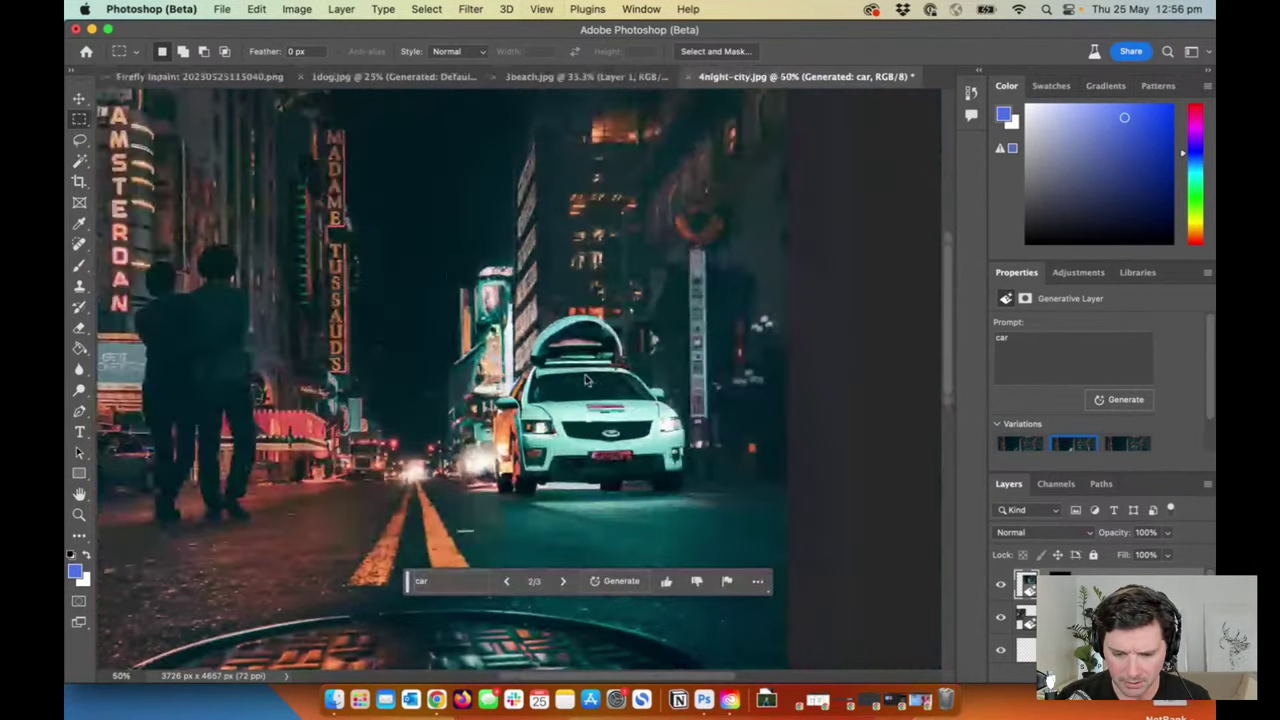
pyautogui.click(563, 583)
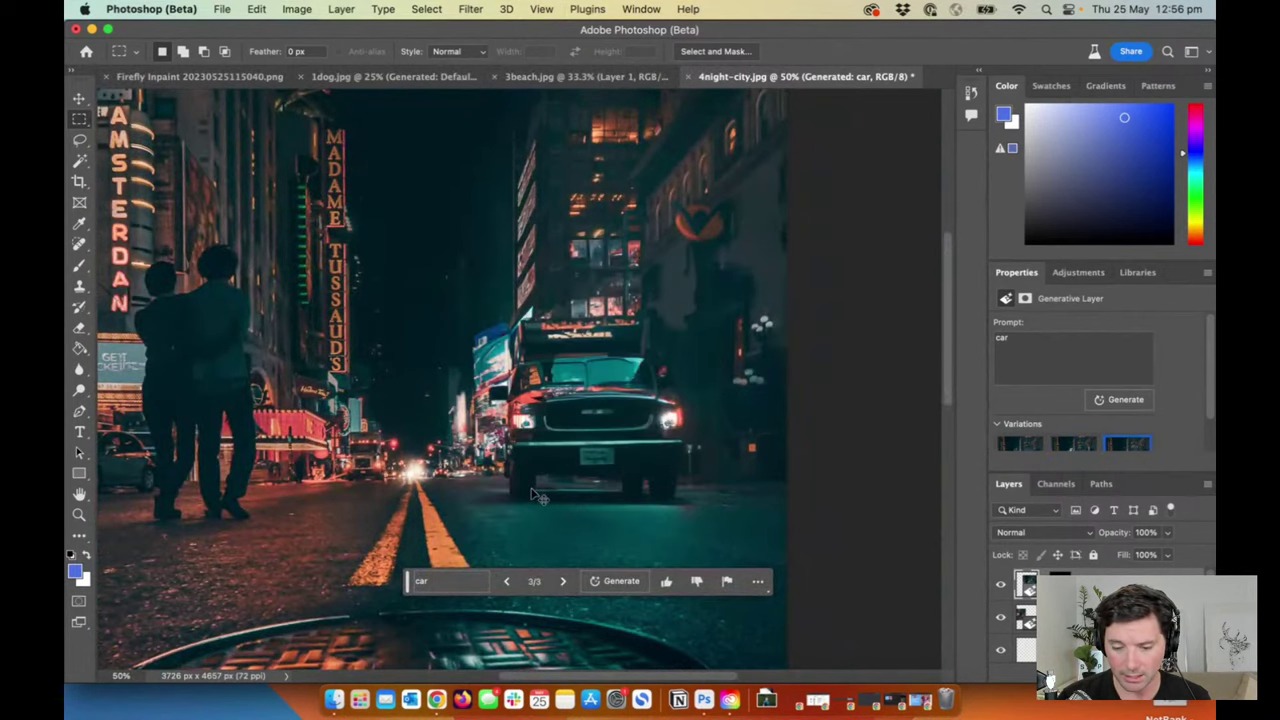
pyautogui.scroll(-3, 531, 488)
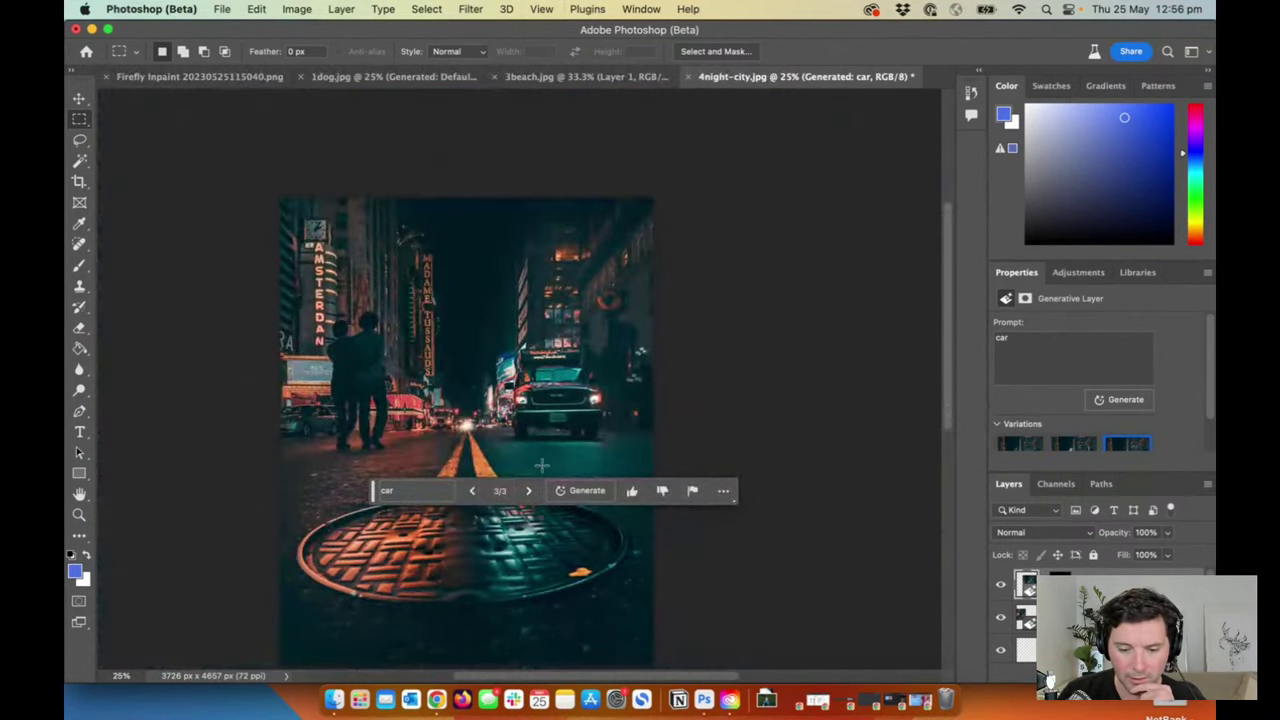
pyautogui.click(467, 498)
pyautogui.click(467, 498)
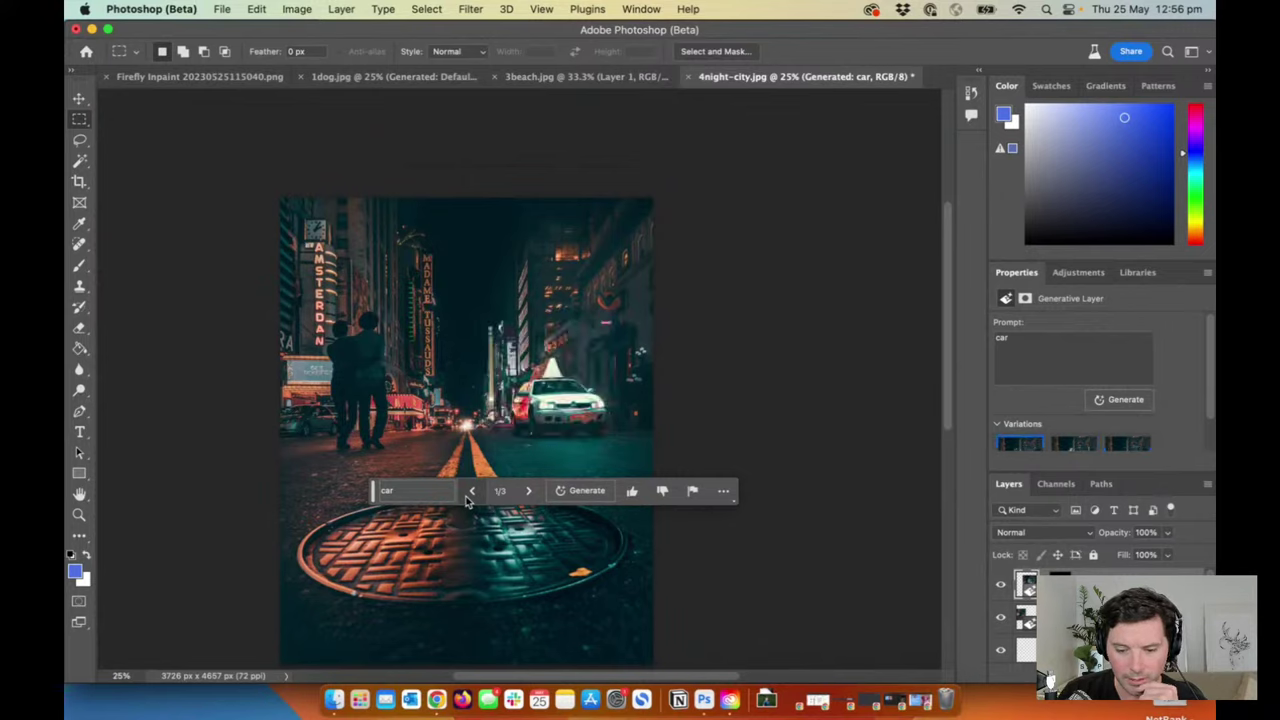
pyautogui.click(533, 494)
pyautogui.click(533, 494)
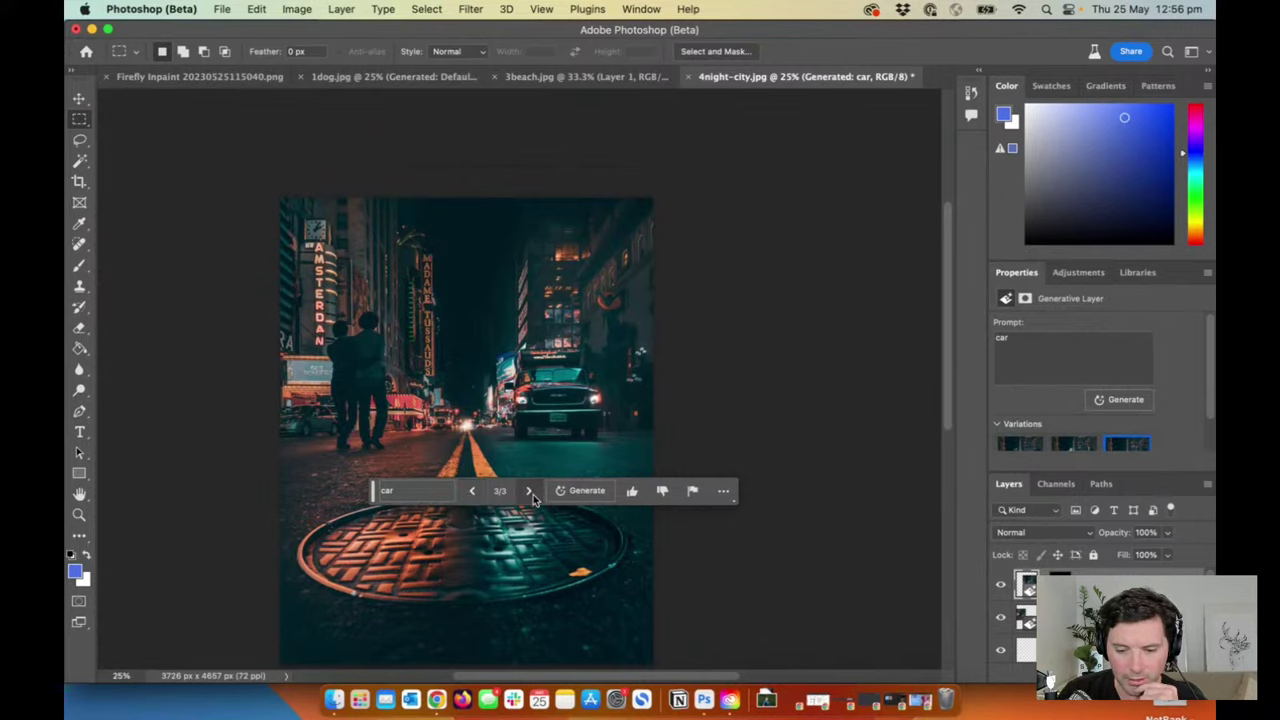
# Step: Generate three more car variations and step through to the dark truck, variation 6
pyautogui.click(580, 490)
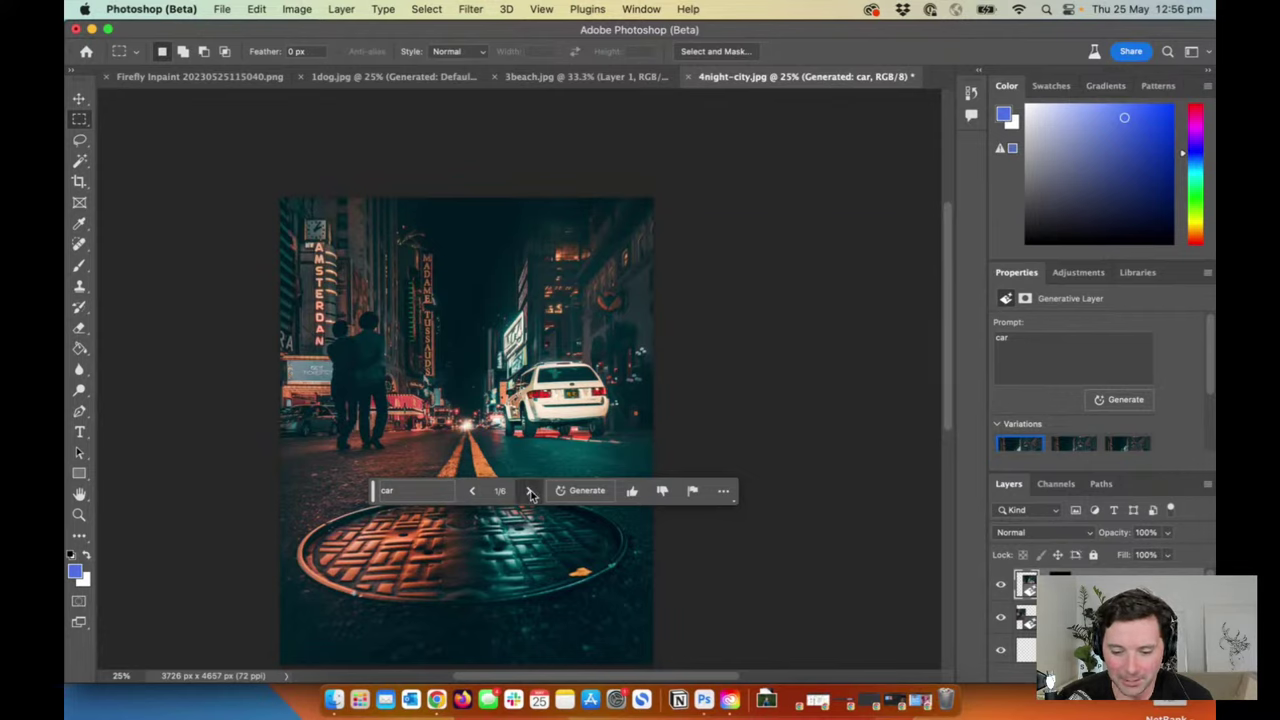
pyautogui.click(530, 491)
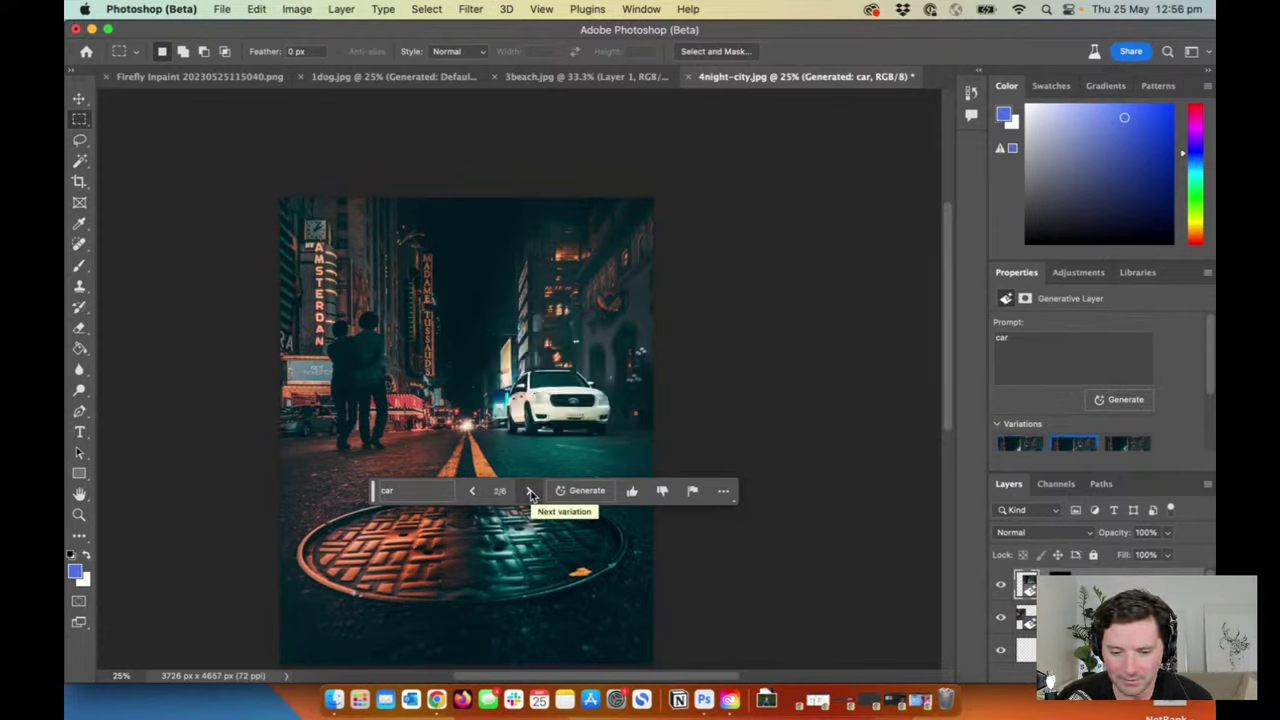
pyautogui.click(530, 491)
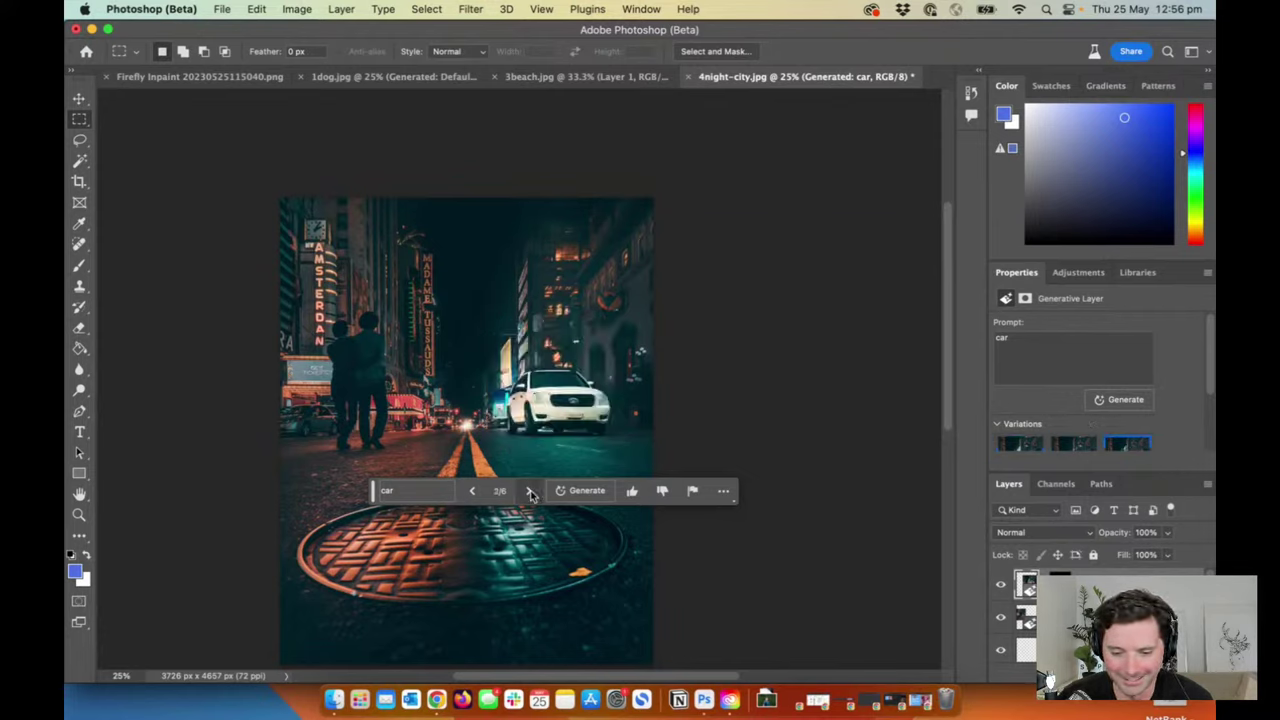
pyautogui.click(471, 491)
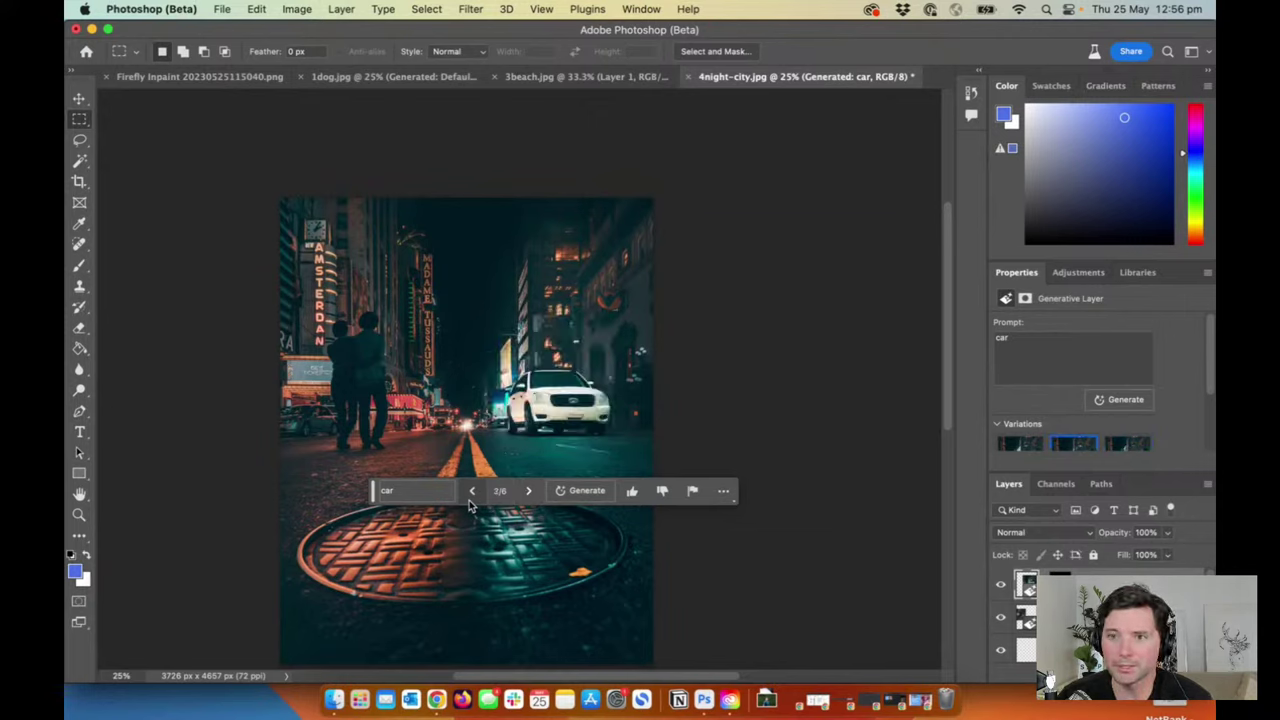
pyautogui.click(469, 500)
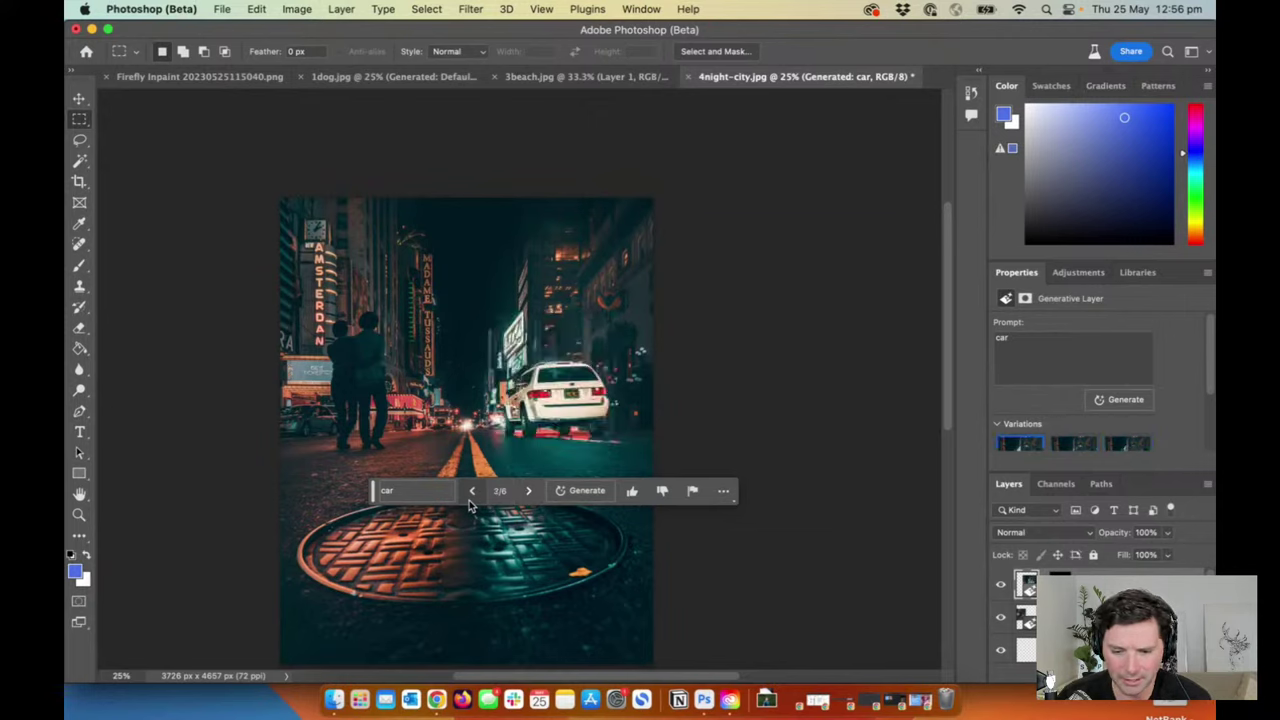
pyautogui.click(469, 500)
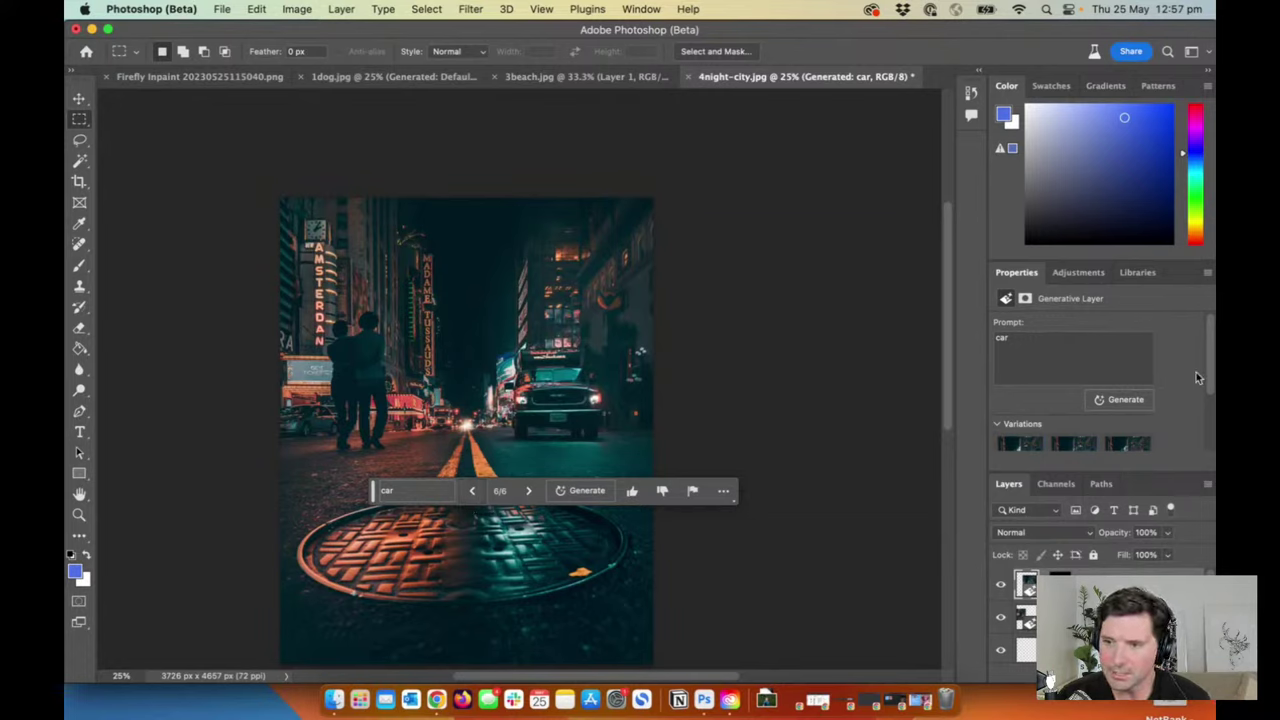
# Step: Compare the Properties variation thumbnails and choose variation 6, the dark truck
pyautogui.scroll(-2, 1196, 372)
pyautogui.scroll(-2, 1196, 377)
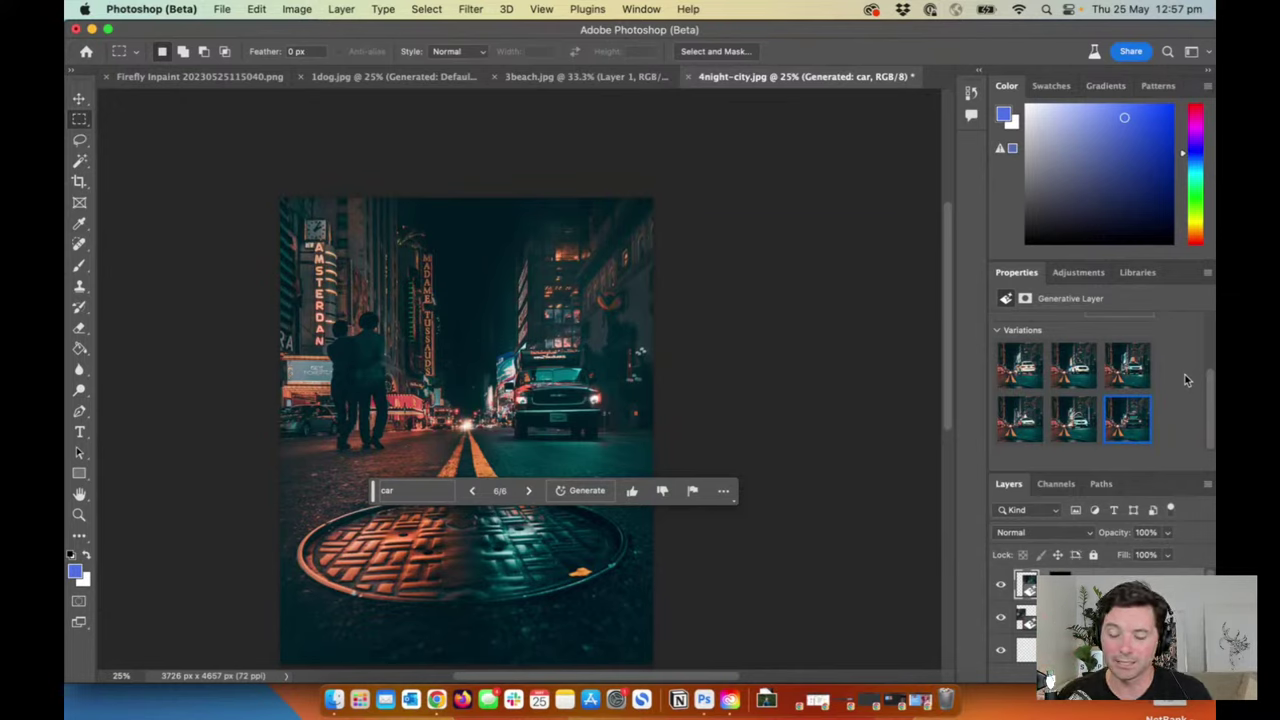
pyautogui.click(1127, 366)
pyautogui.click(1072, 368)
pyautogui.click(1121, 372)
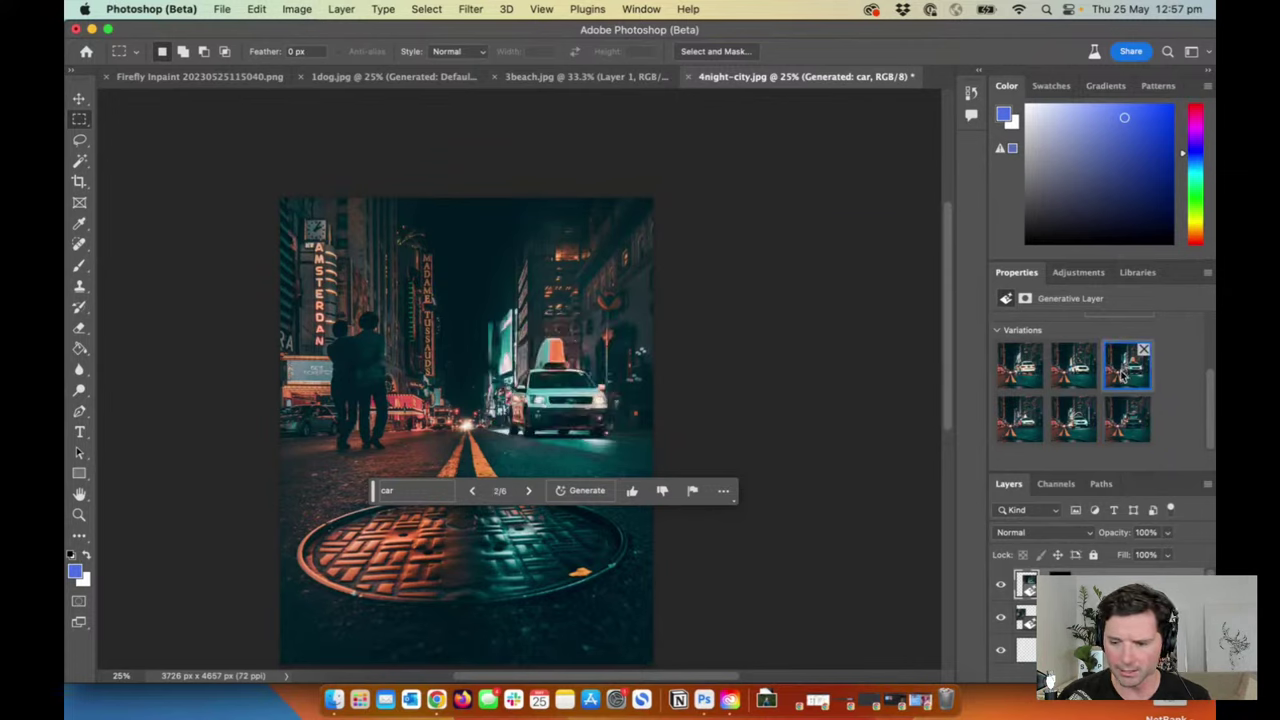
pyautogui.click(1128, 425)
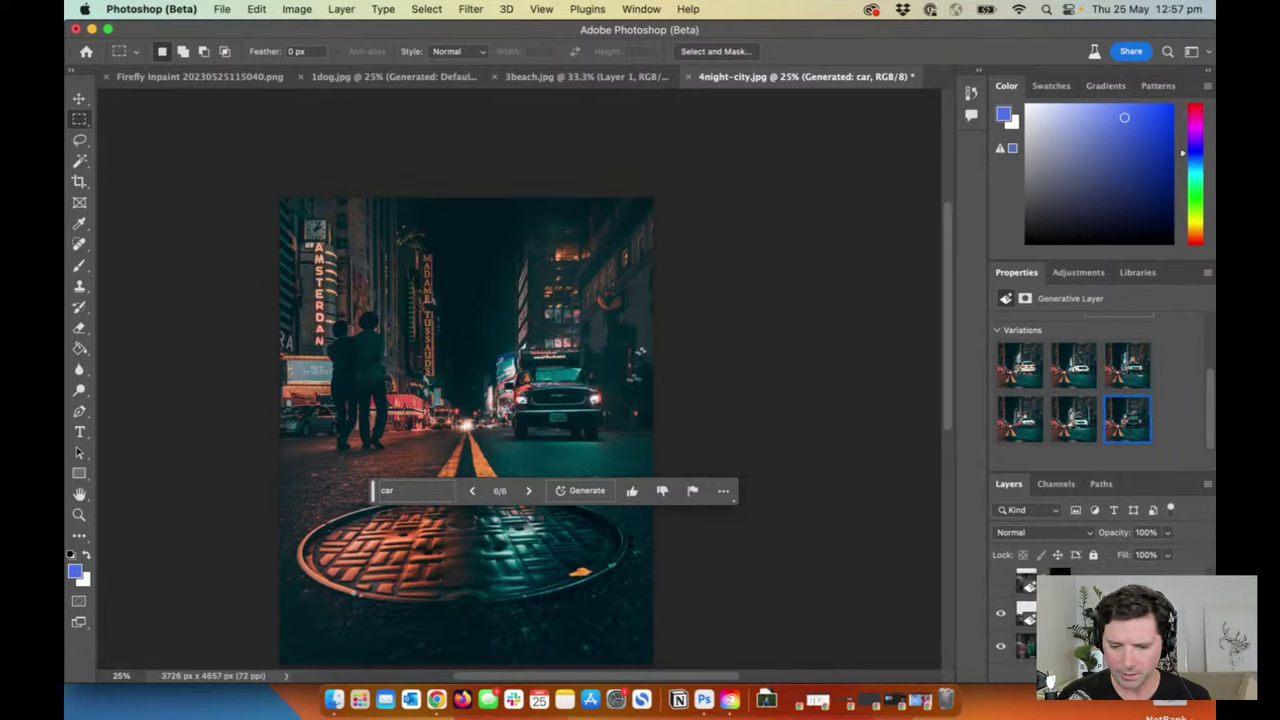
# Step: Change the car prompt to 'clown car' and regenerate
pyautogui.click(408, 488)
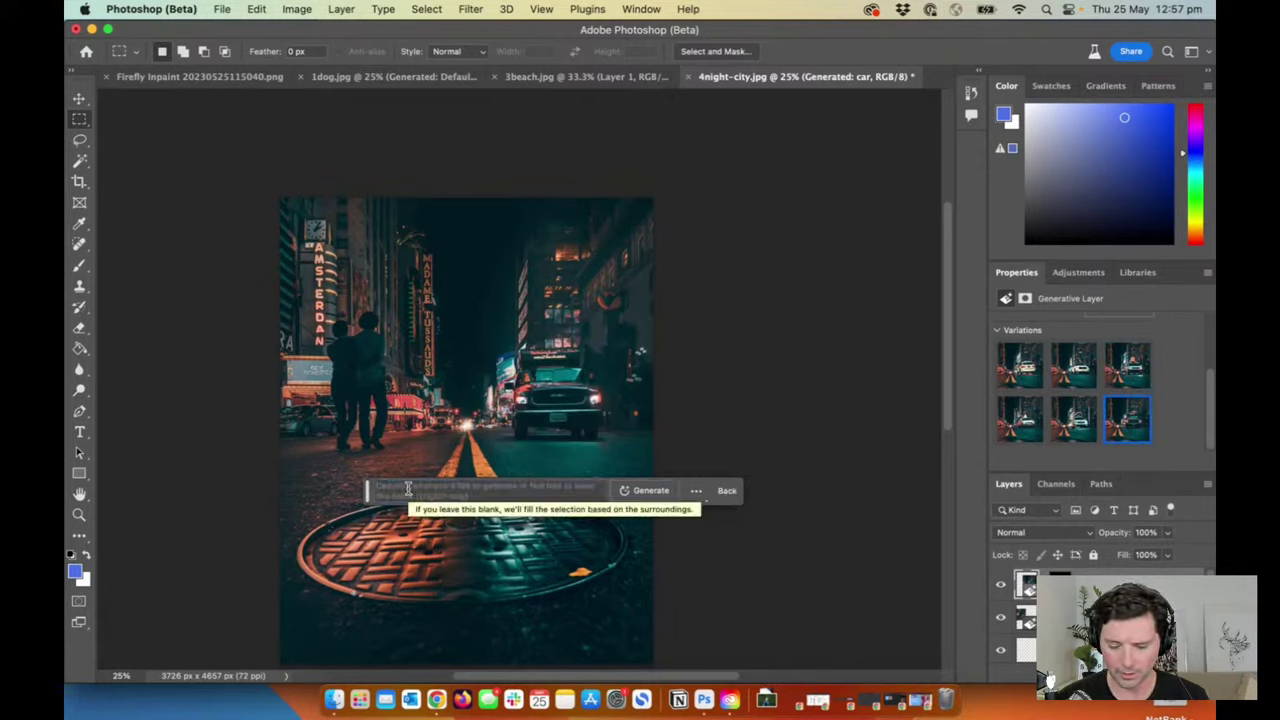
pyautogui.write('clown car')
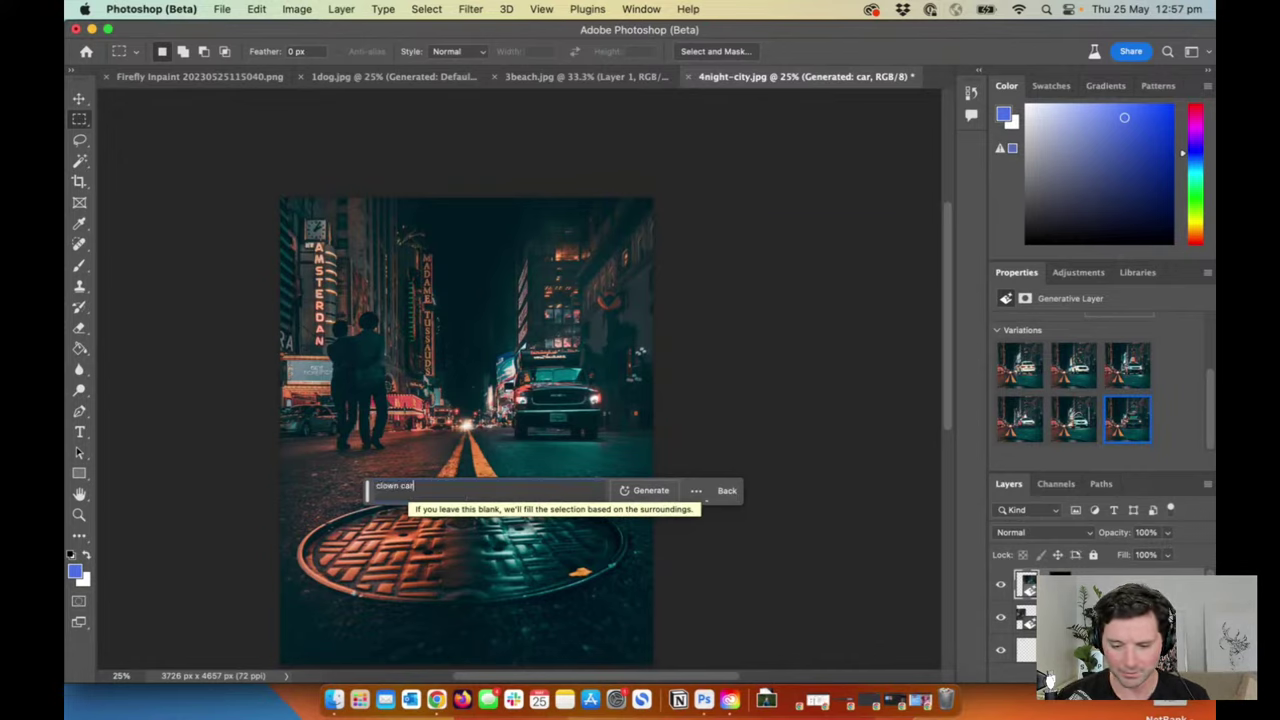
pyautogui.click(652, 491)
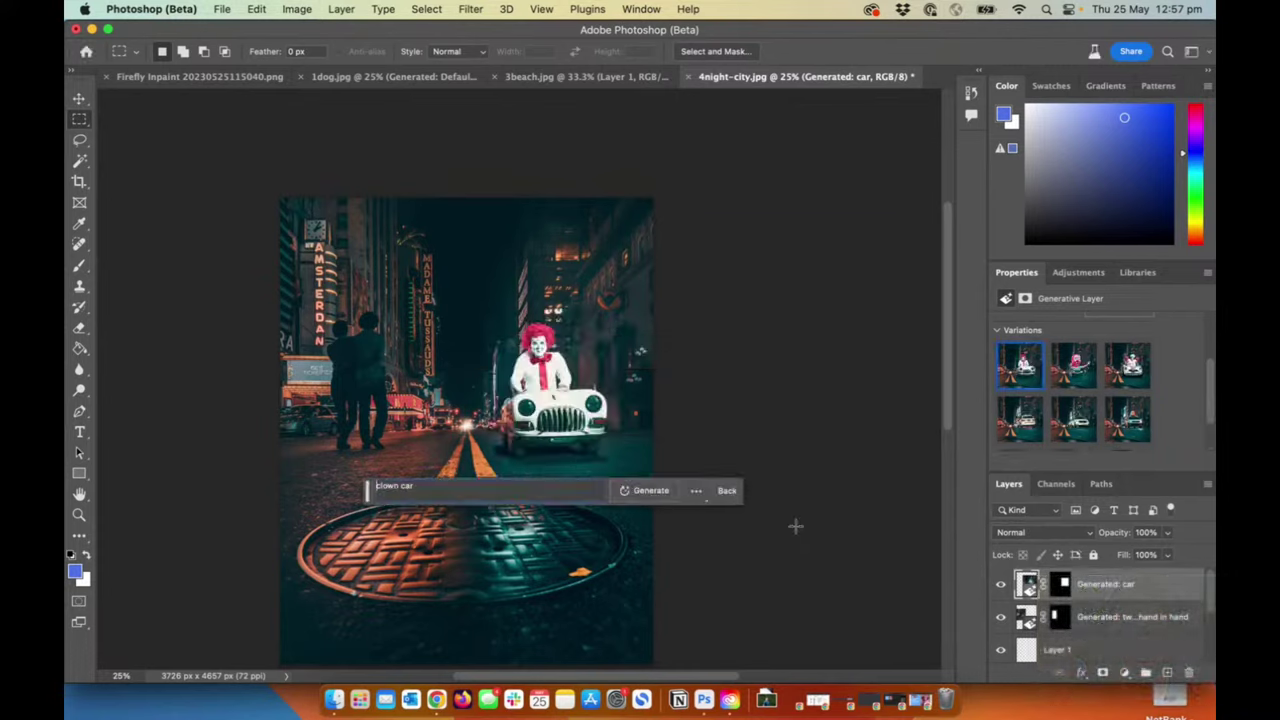
# Step: Zoom in to inspect the pink clown-car and red-balloon clown variations on the street
pyautogui.scroll(2, 1112, 415)
pyautogui.scroll(-1, 1112, 415)
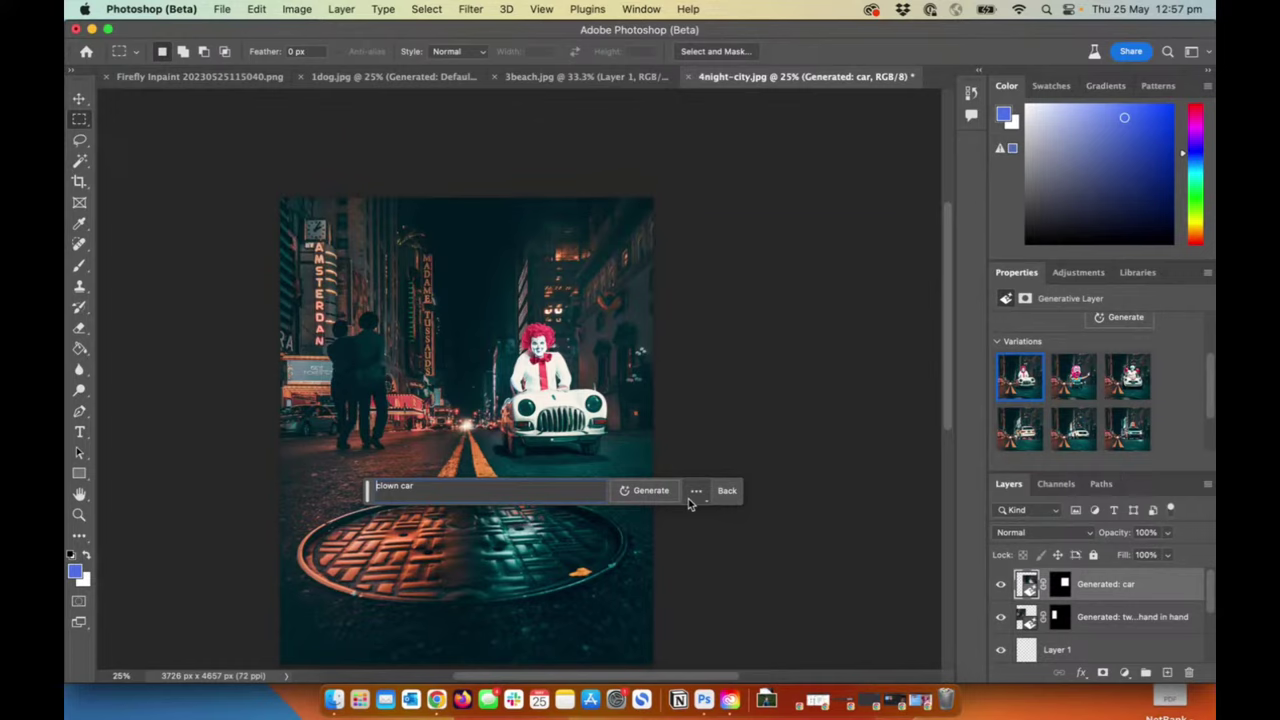
pyautogui.click(1073, 378)
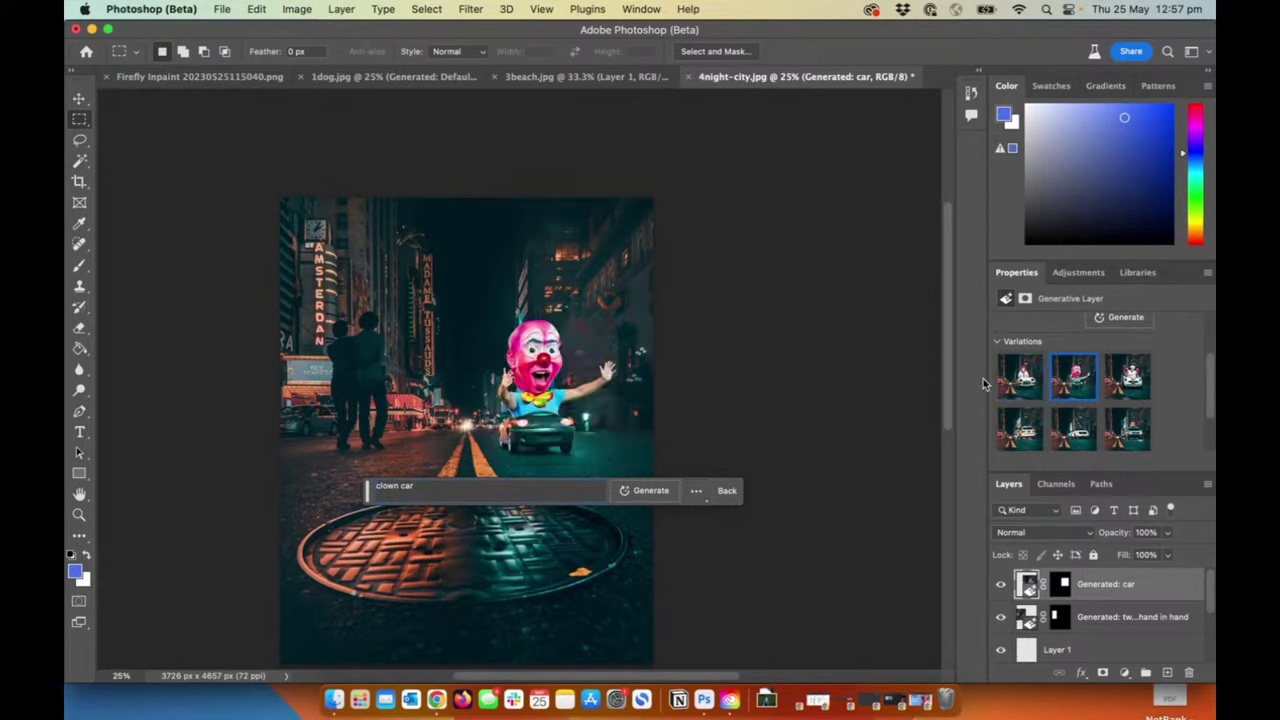
pyautogui.press('super+plus')
pyautogui.press('super+plus')
pyautogui.press('super+plus')
pyautogui.press('super+plus')
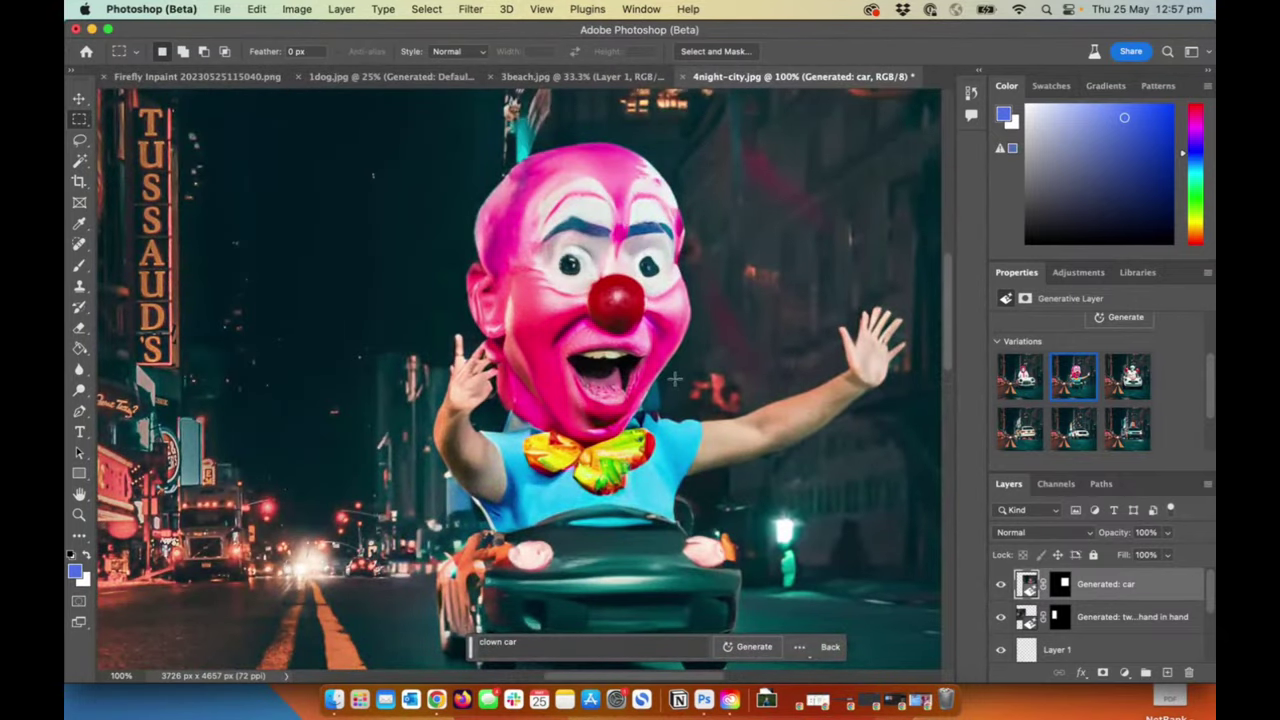
pyautogui.moveTo(675, 378); pyautogui.dragTo(610, 340)
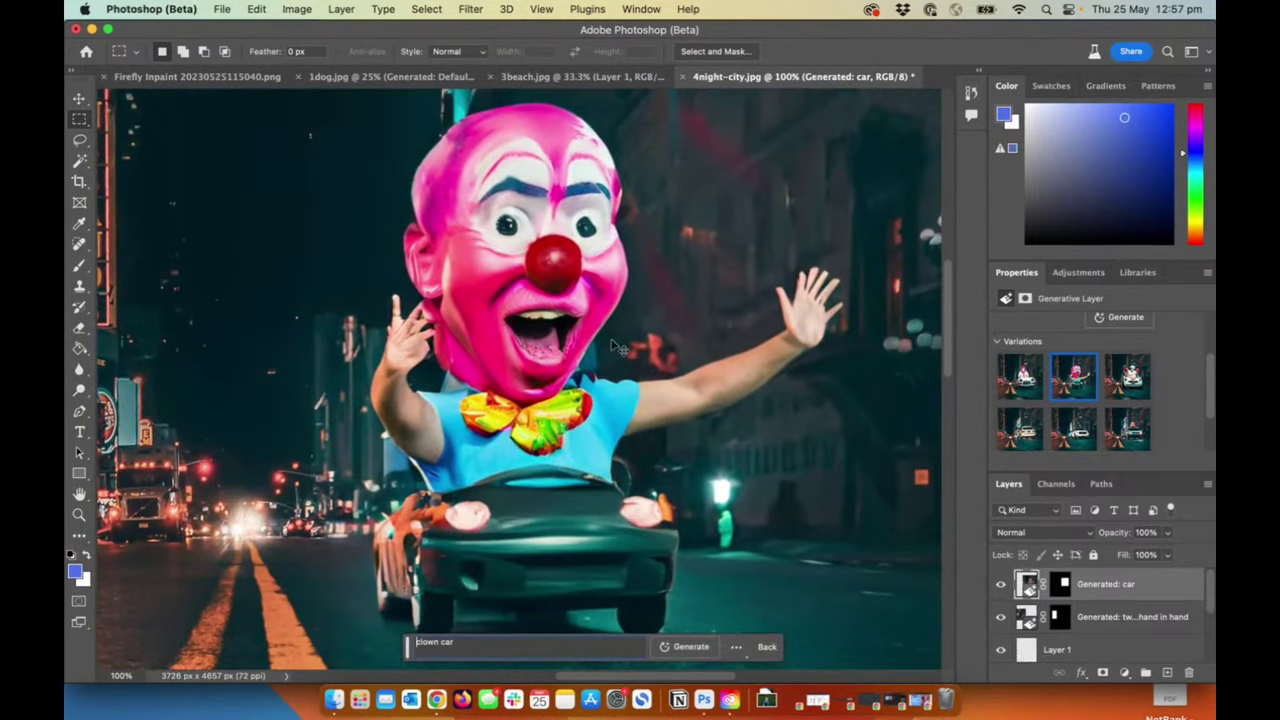
pyautogui.press('super+minus')
pyautogui.press('super+minus')
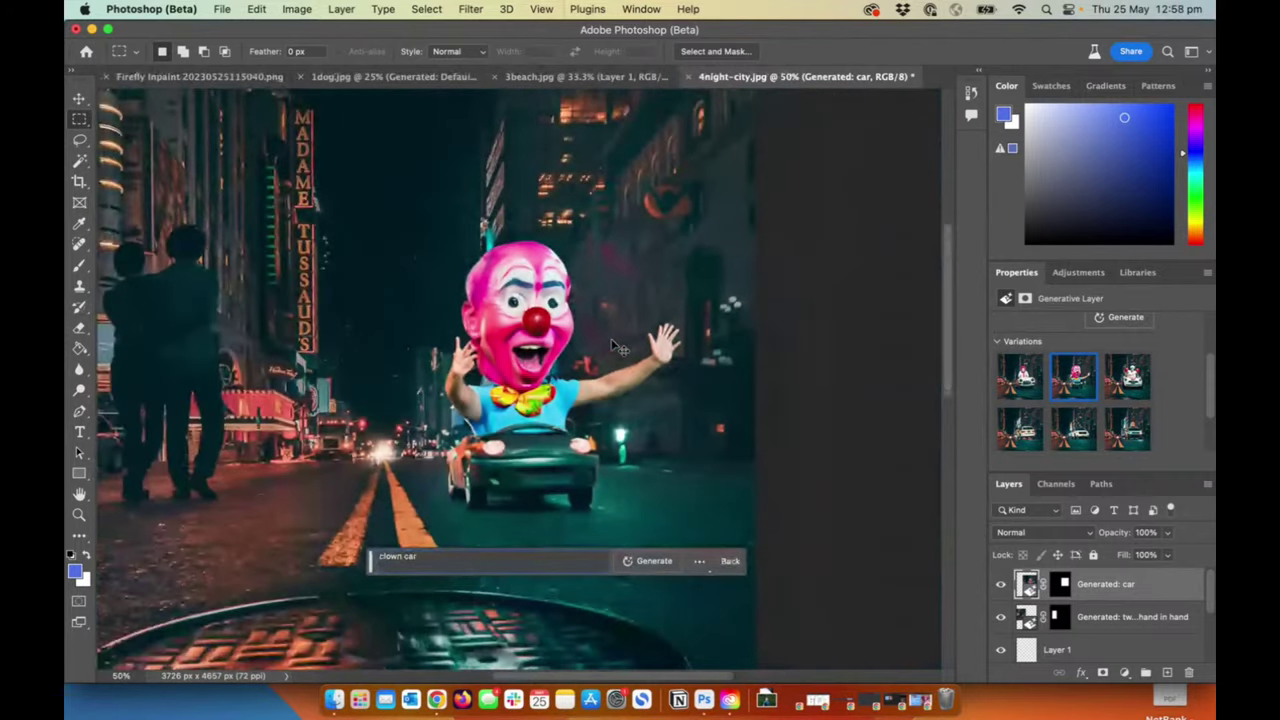
pyautogui.press('super+minus')
pyautogui.click(1122, 378)
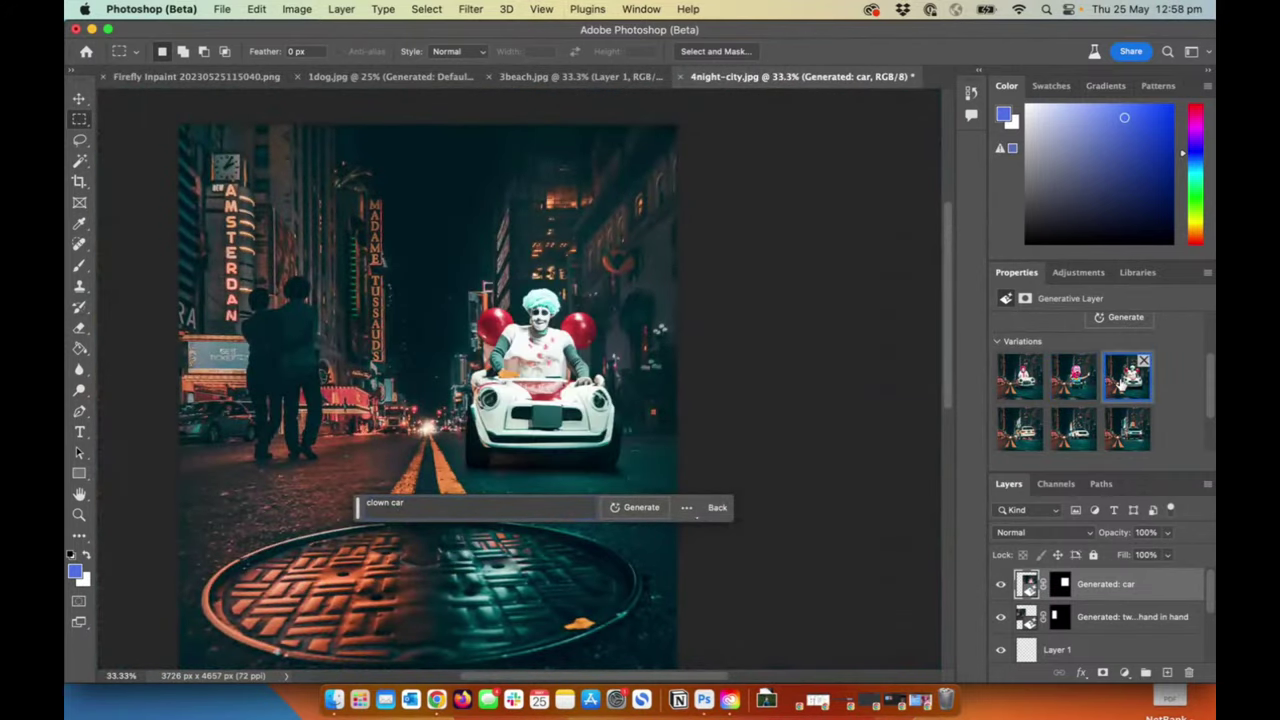
pyautogui.press('super+plus')
pyautogui.press('super+plus')
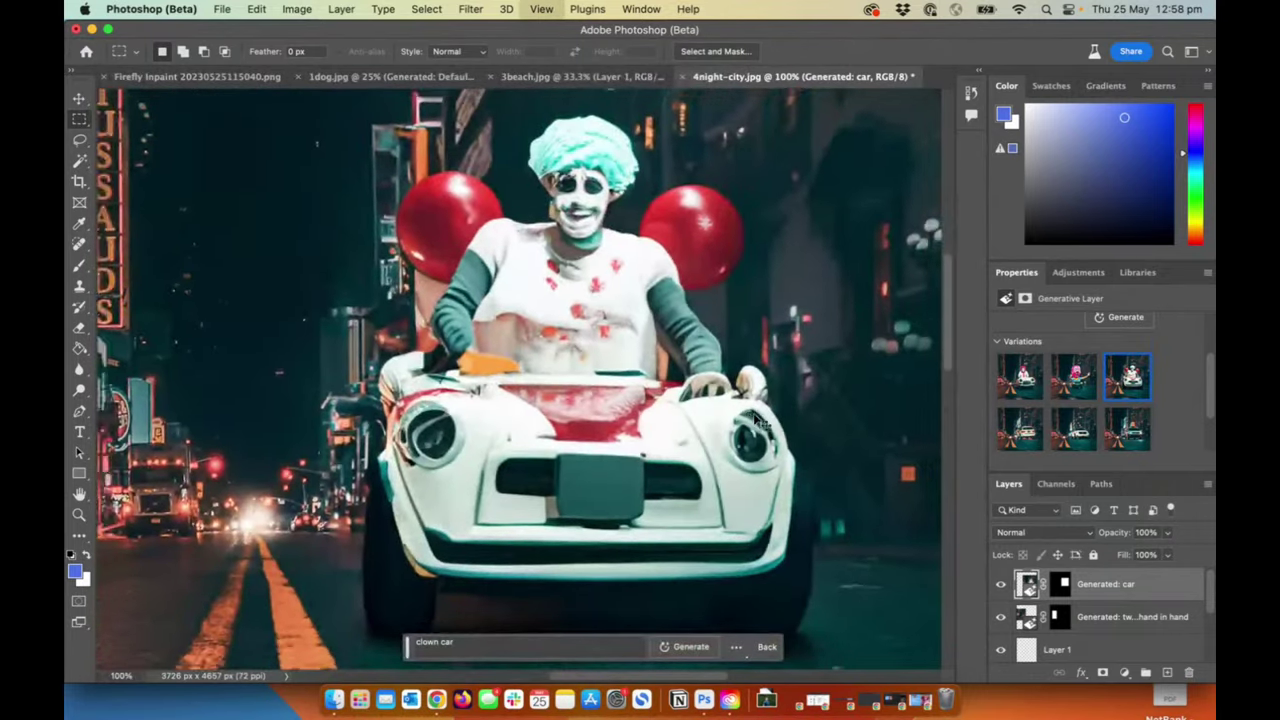
pyautogui.press('super+minus')
pyautogui.hscroll(-5, 760, 422)
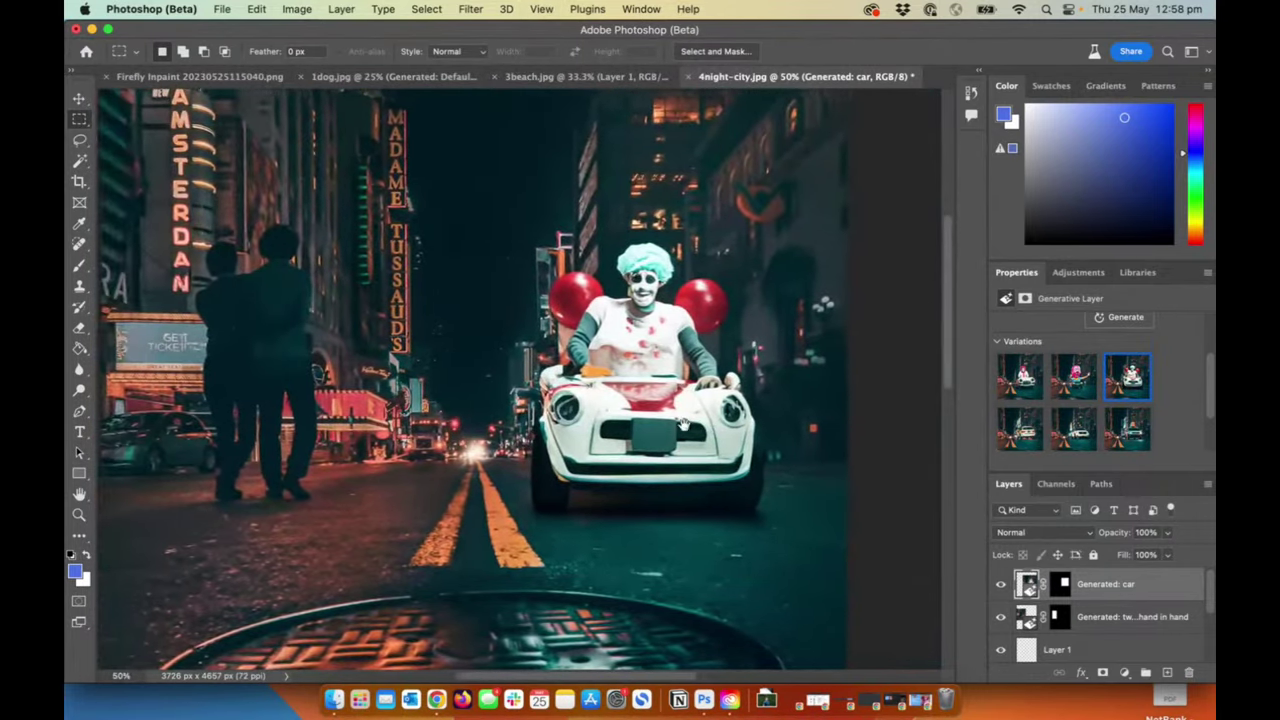
# Step: Preview the bottom-row and taxi variations, then settle on the dark truck variation
pyautogui.click(1020, 430)
pyautogui.click(1073, 435)
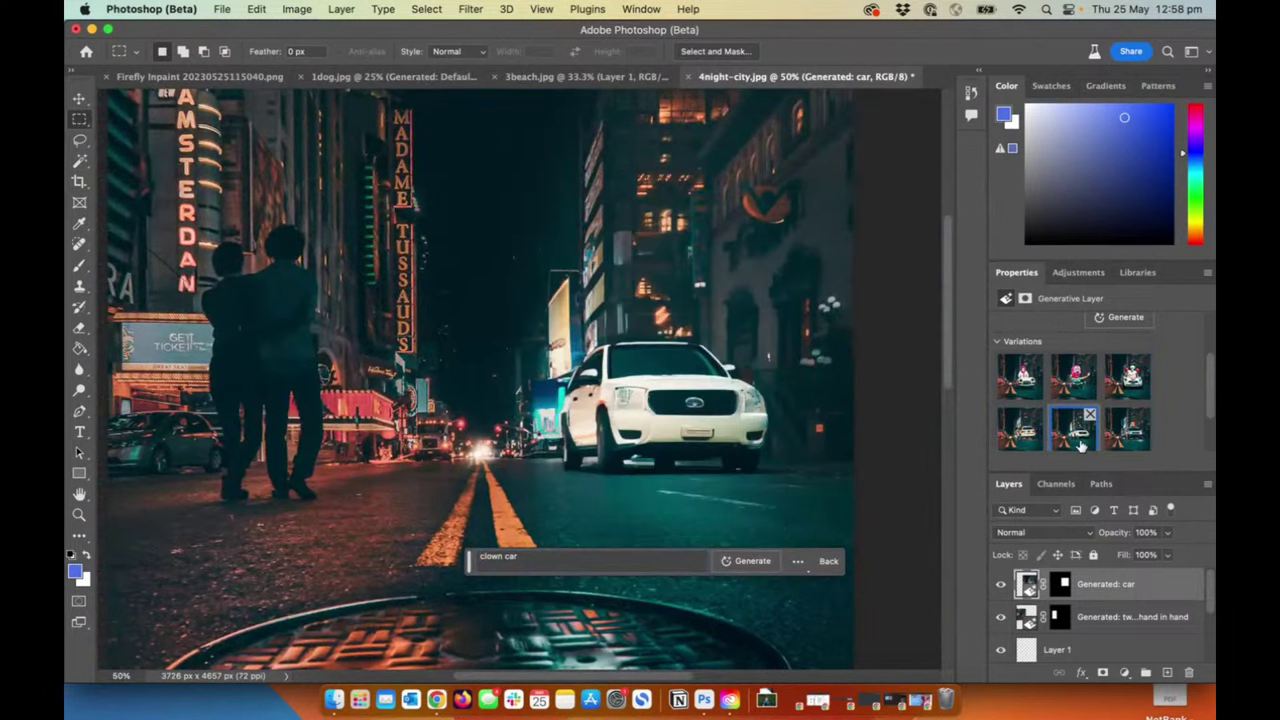
pyautogui.click(1125, 445)
pyautogui.scroll(-2, 1125, 440)
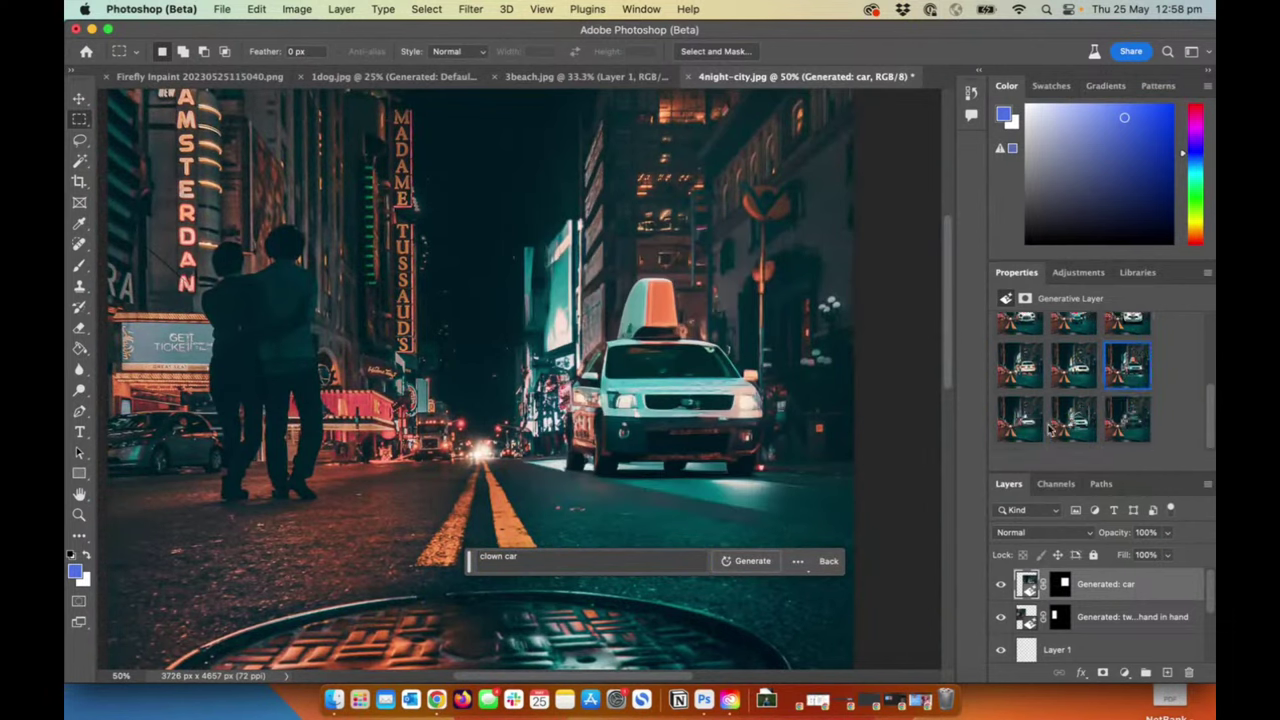
pyautogui.click(1020, 418)
pyautogui.click(1073, 432)
pyautogui.click(1125, 425)
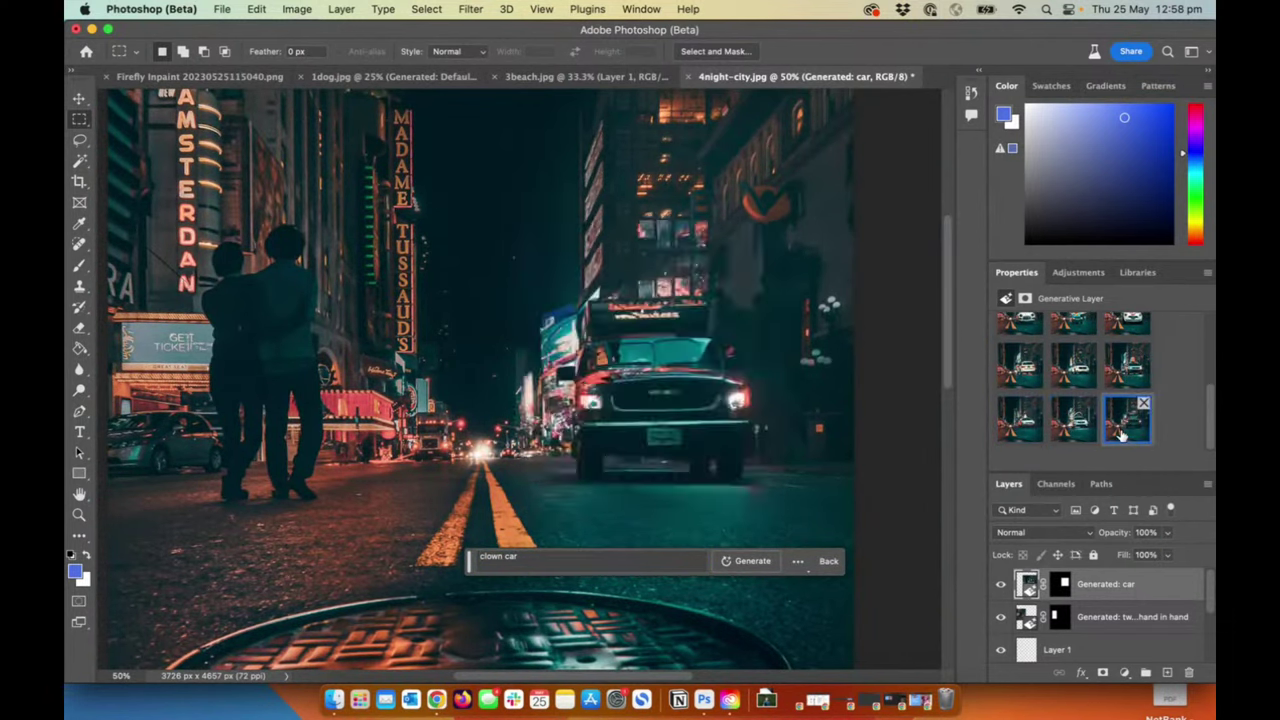
pyautogui.press('super+minus')
pyautogui.press('super+minus')
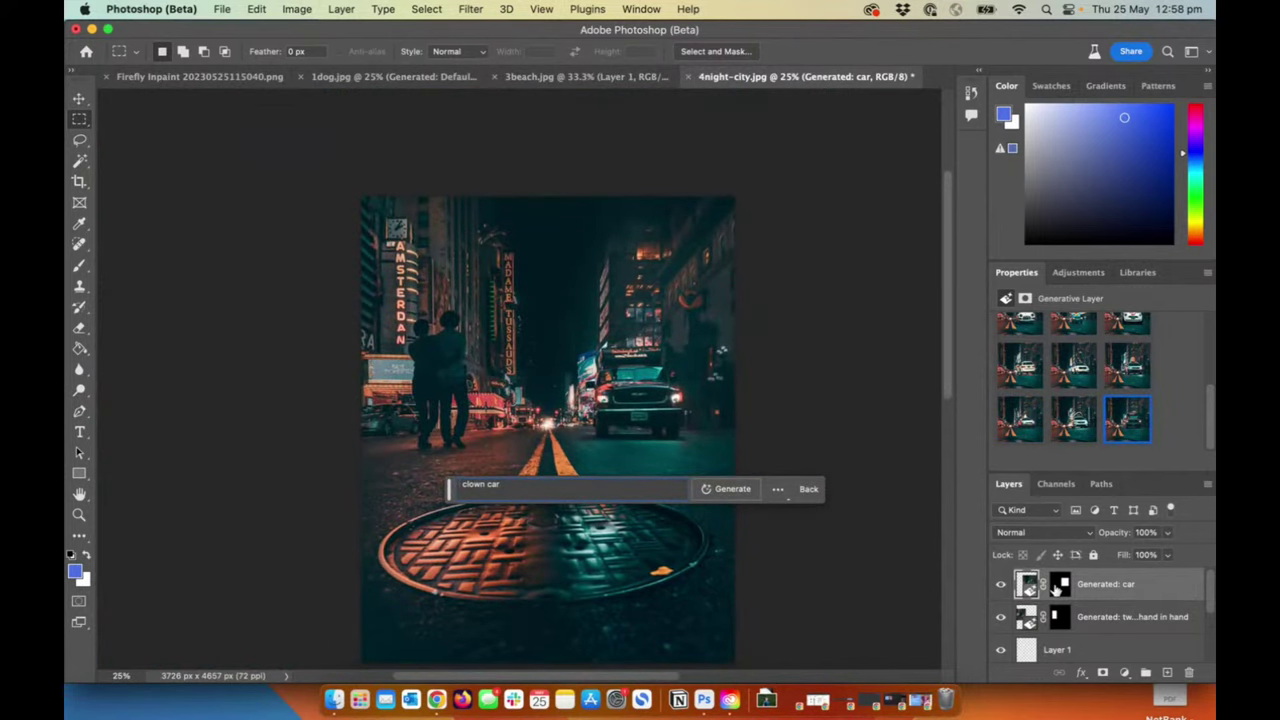
# Step: Add an empty Layer 2 above the generated layers, then switch to Finder
pyautogui.click(1167, 673)
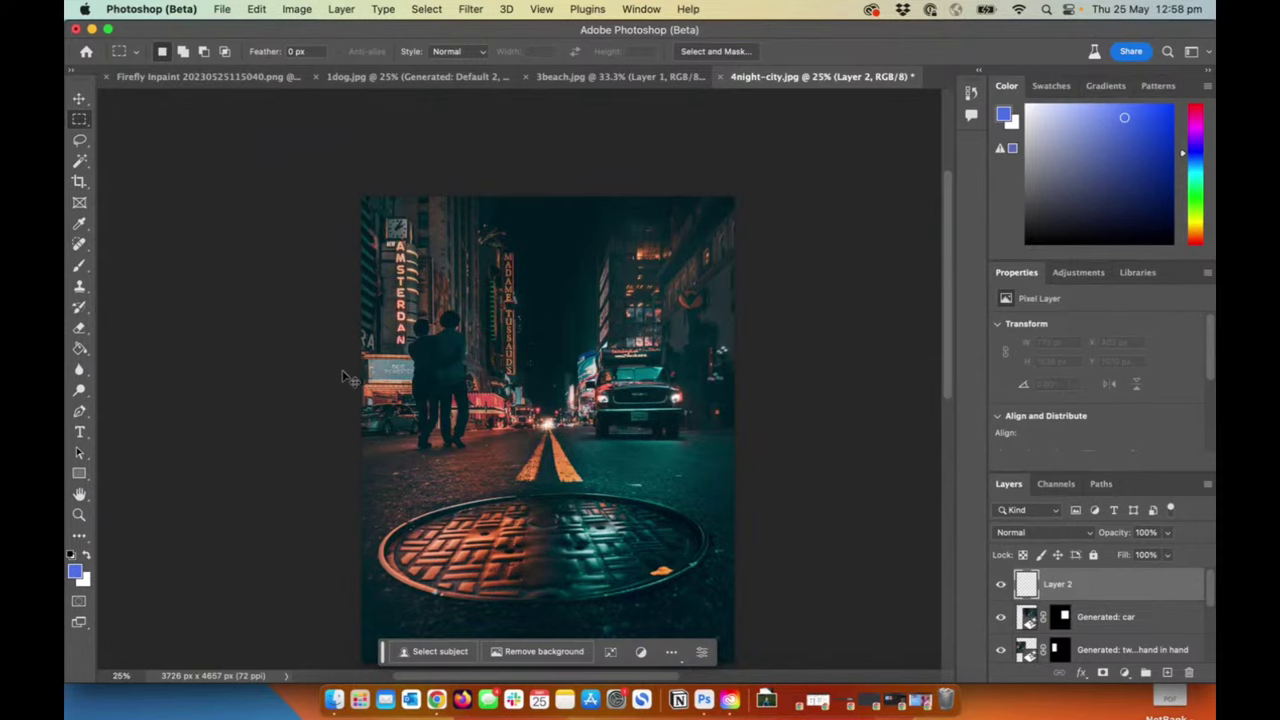
pyautogui.press('super+equal')
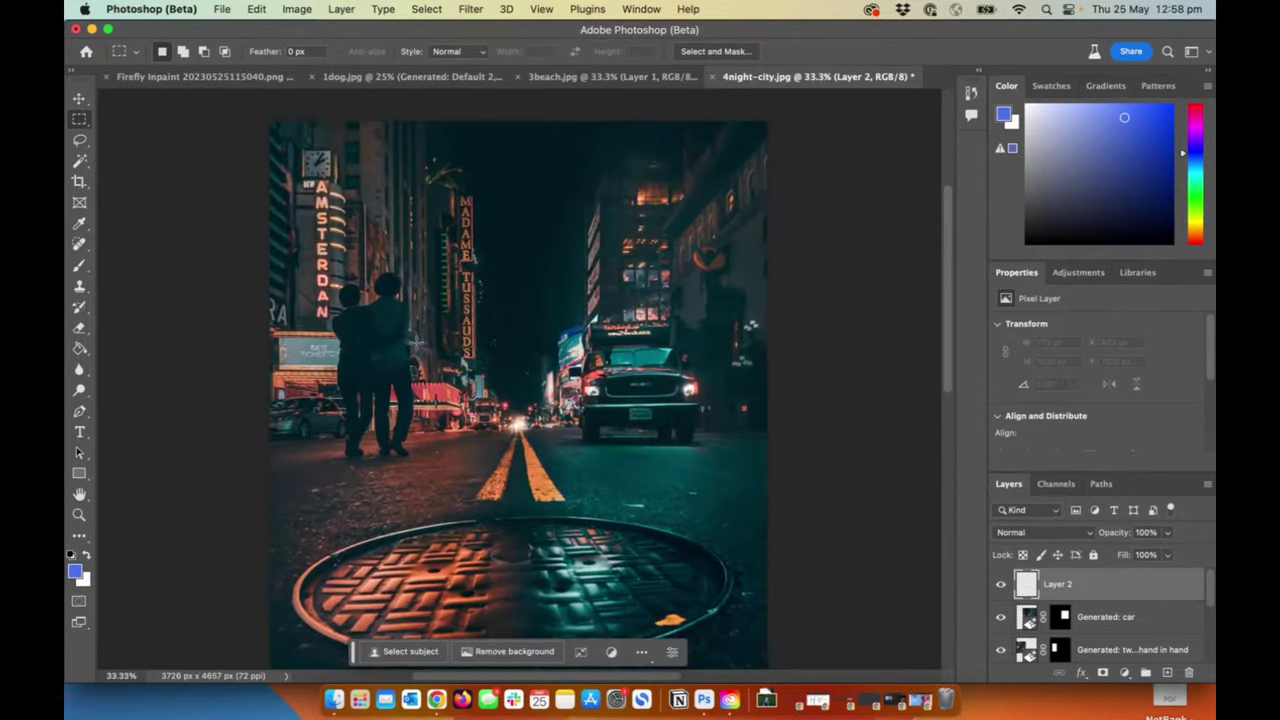
pyautogui.press('super+minus')
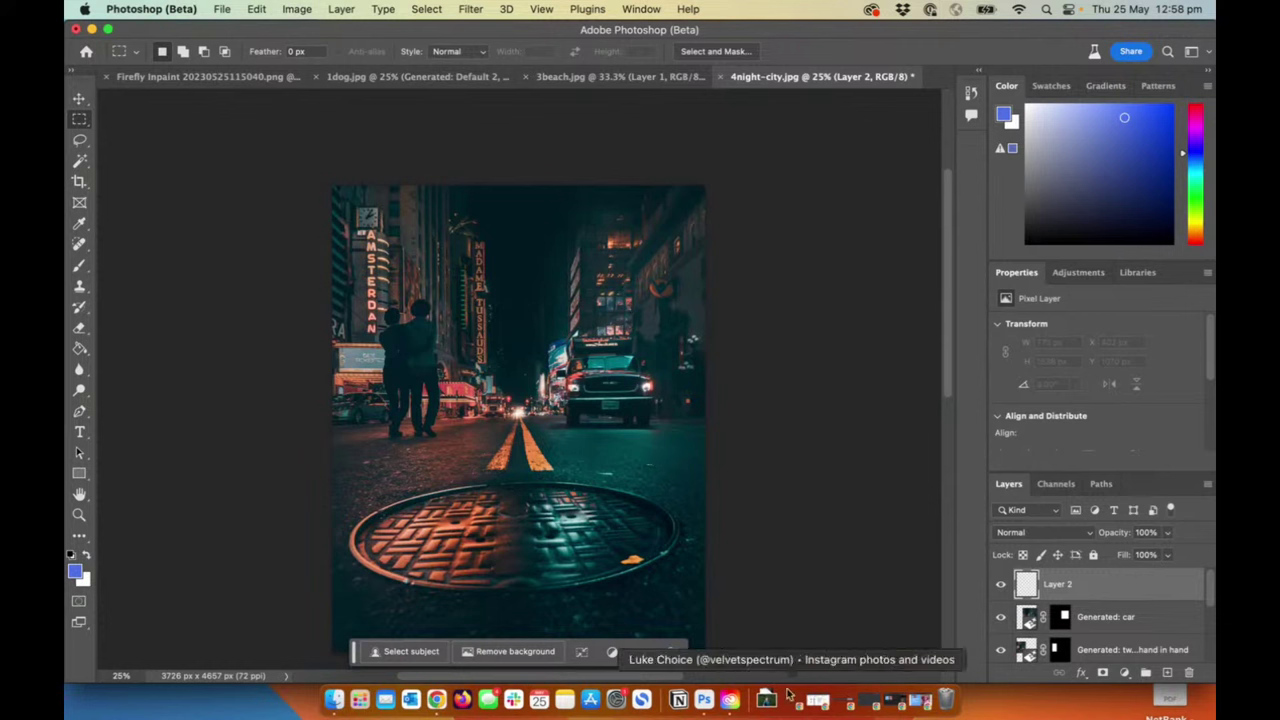
pyautogui.press('super+Tab')
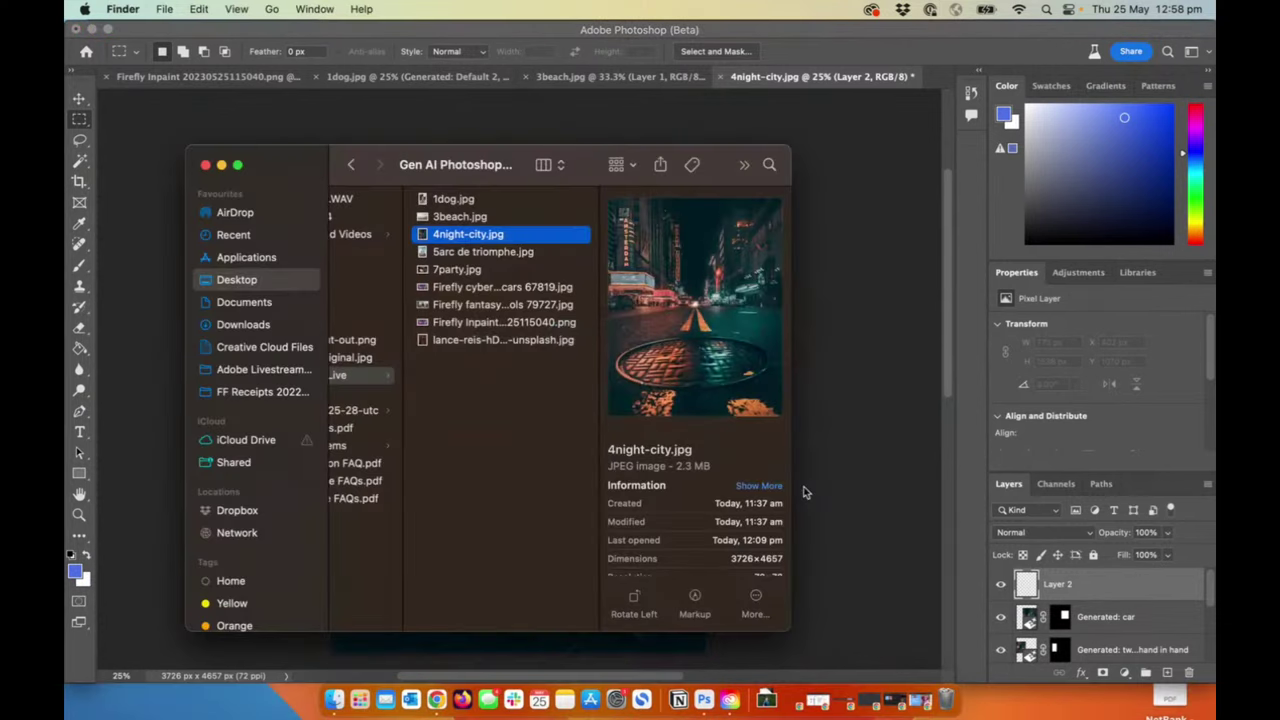
# Step: Drag 5arc de triomphe.jpg from Finder onto Photoshop (Beta) to open it
pyautogui.click(453, 255)
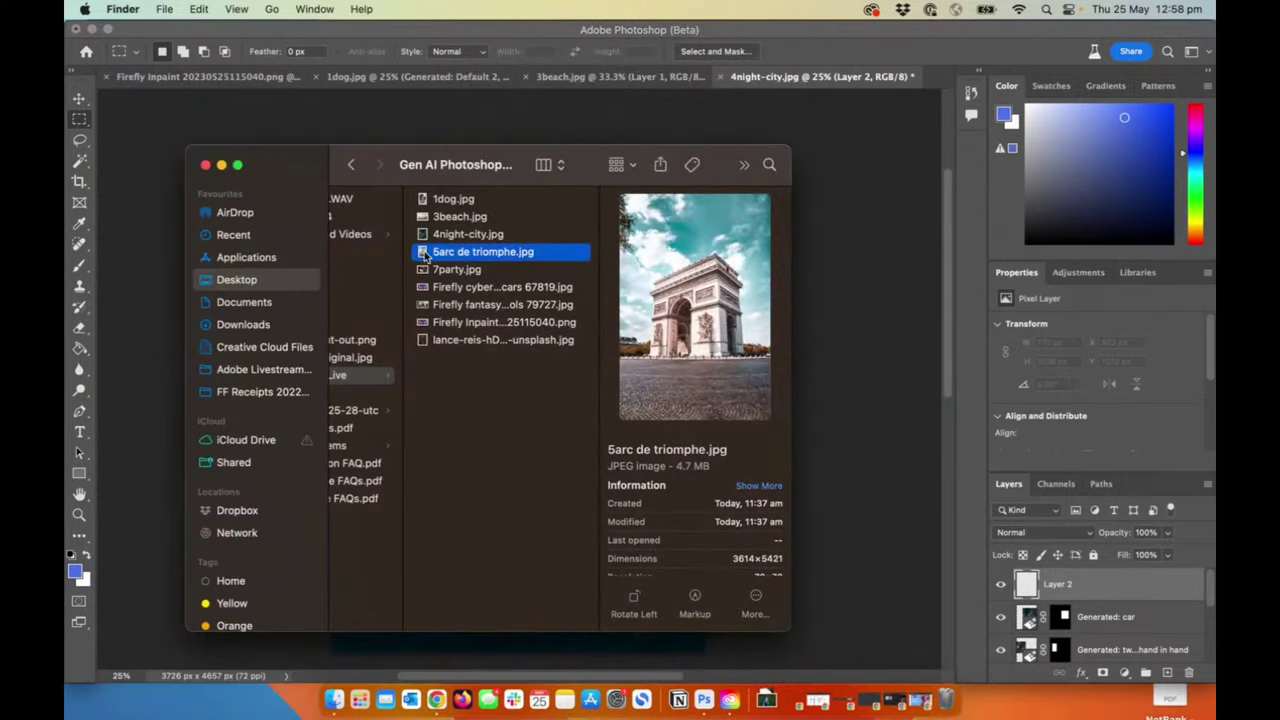
pyautogui.moveTo(453, 255); pyautogui.dragTo(705, 694)
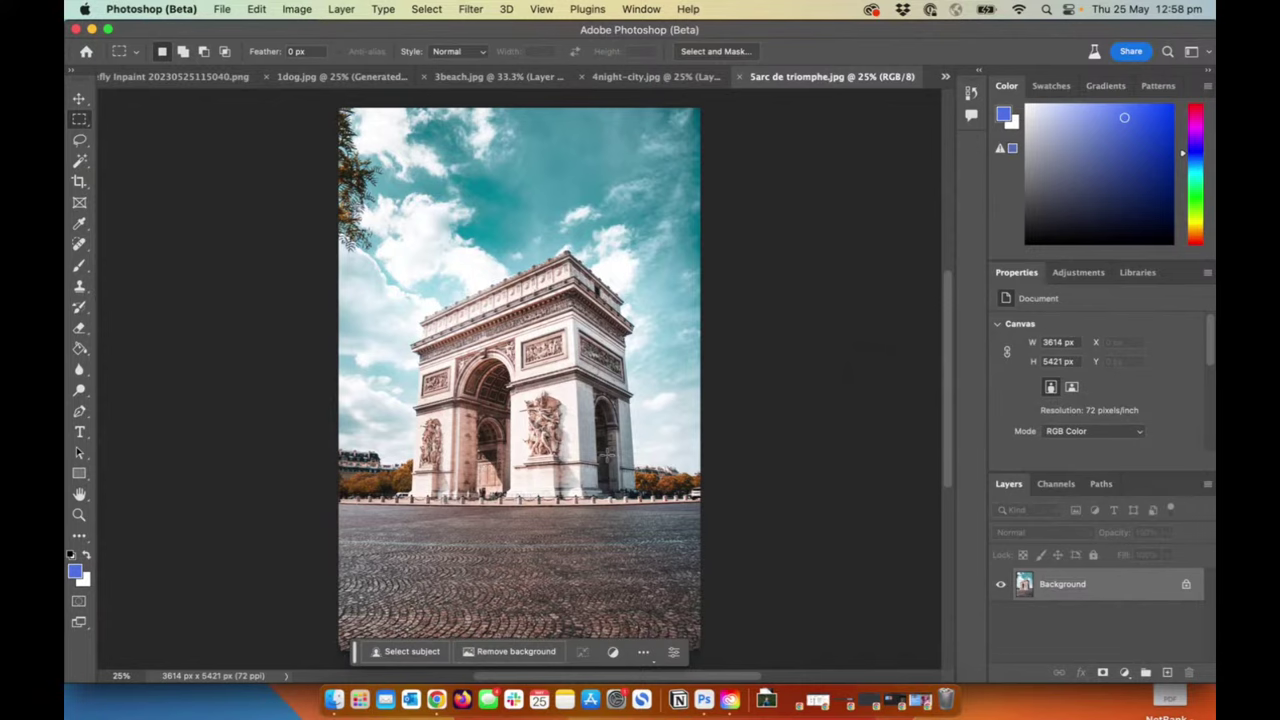
# Step: Select the lower-right arch and pavement area and Generative Fill it with 'cyclists'
pyautogui.moveTo(556, 443); pyautogui.dragTo(766, 554)
pyautogui.click(766, 554)
pyautogui.moveTo(520, 408); pyautogui.dragTo(710, 562)
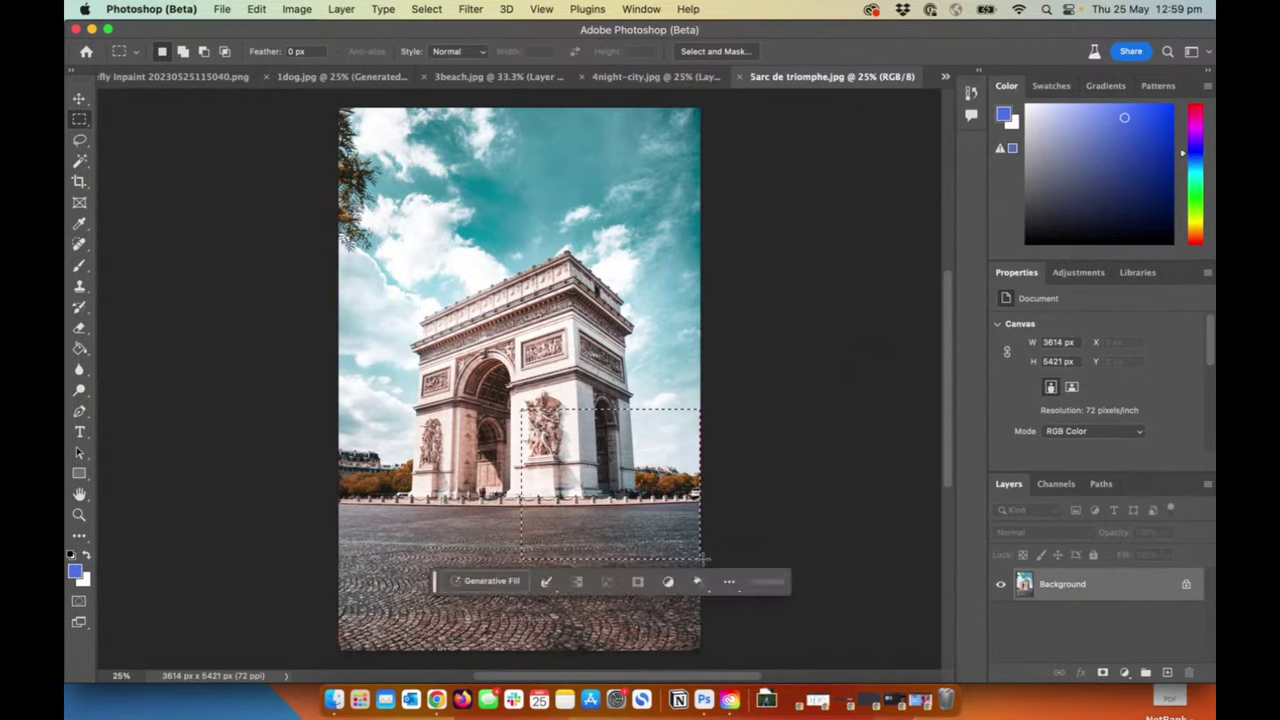
pyautogui.click(487, 582)
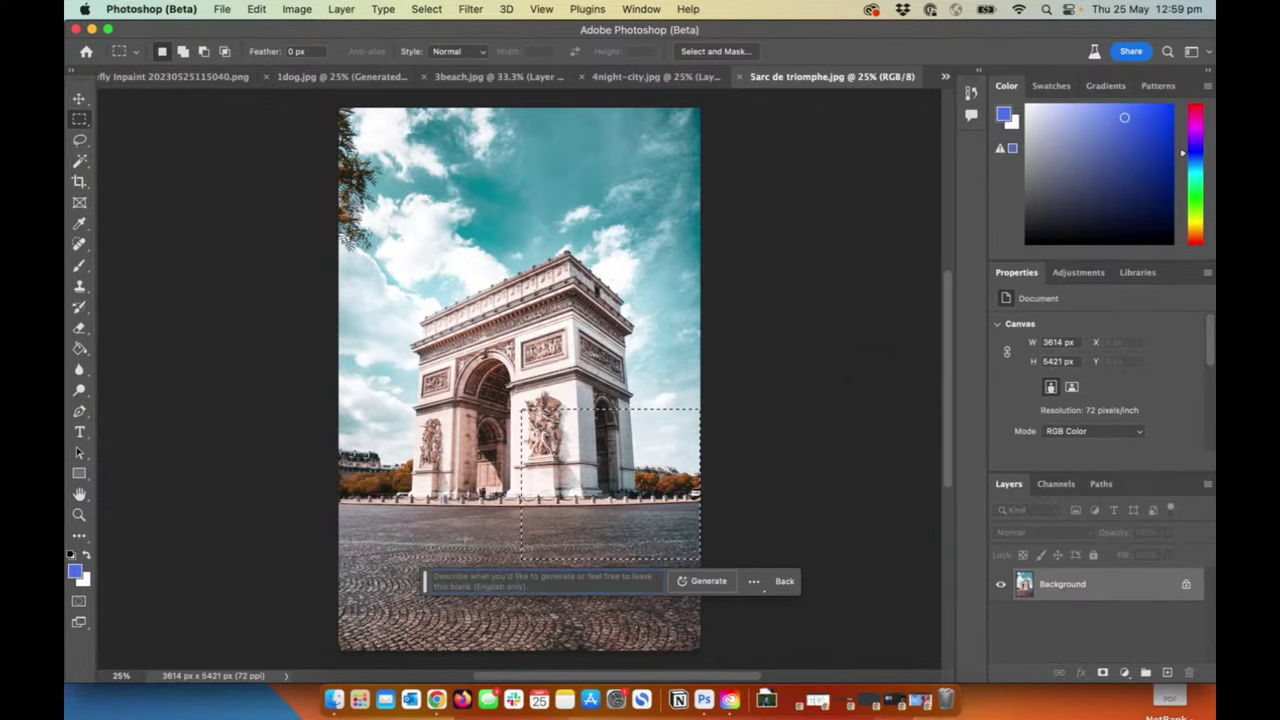
pyautogui.tripleClick(491, 587)
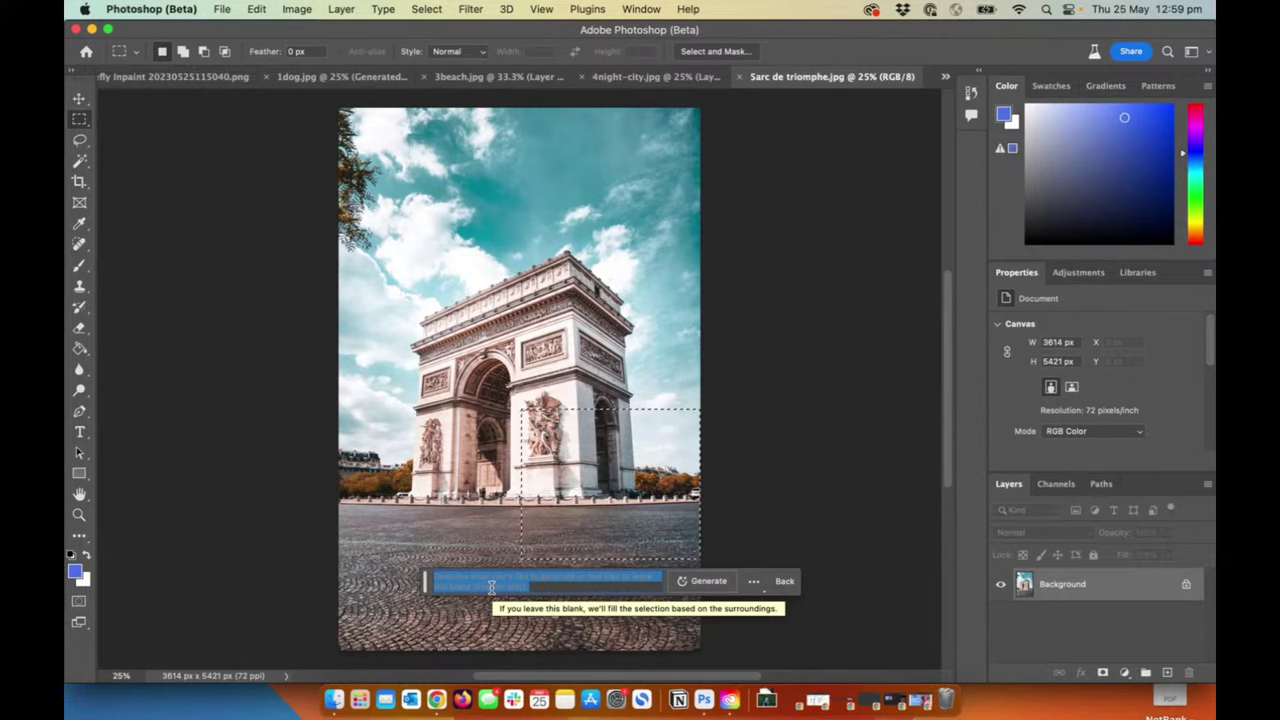
pyautogui.write('cyclist')
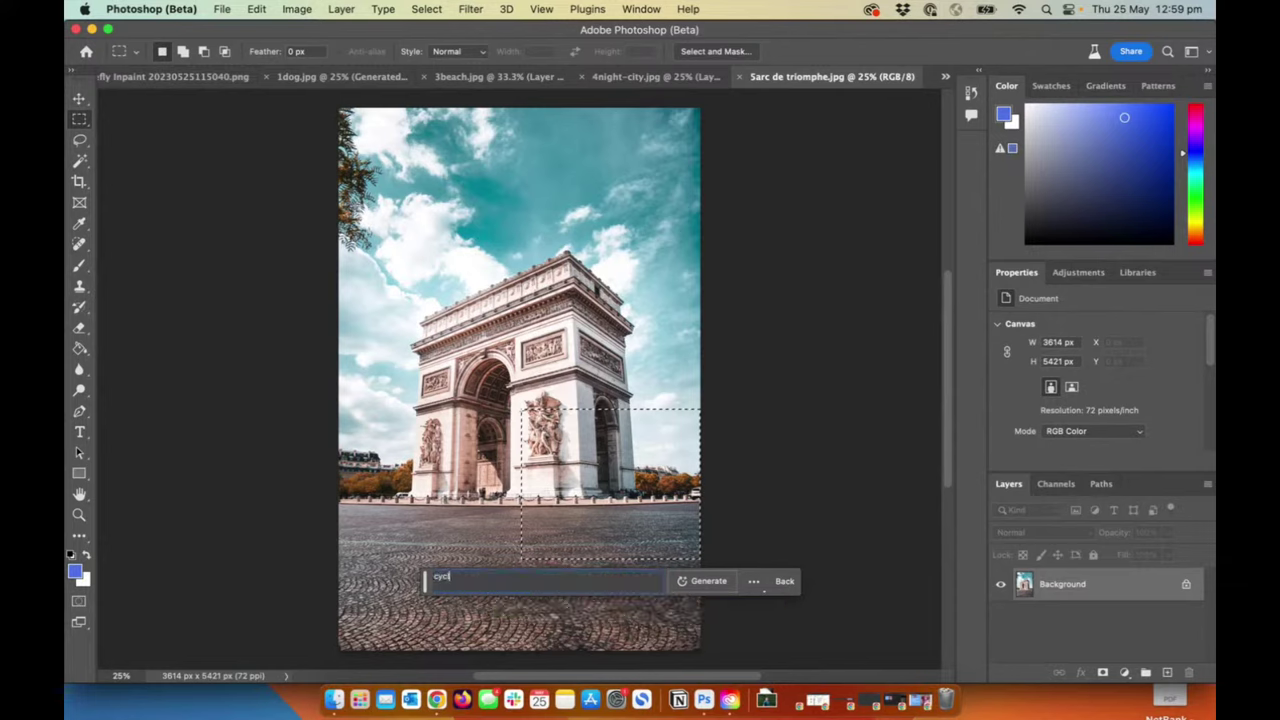
pyautogui.write('s')
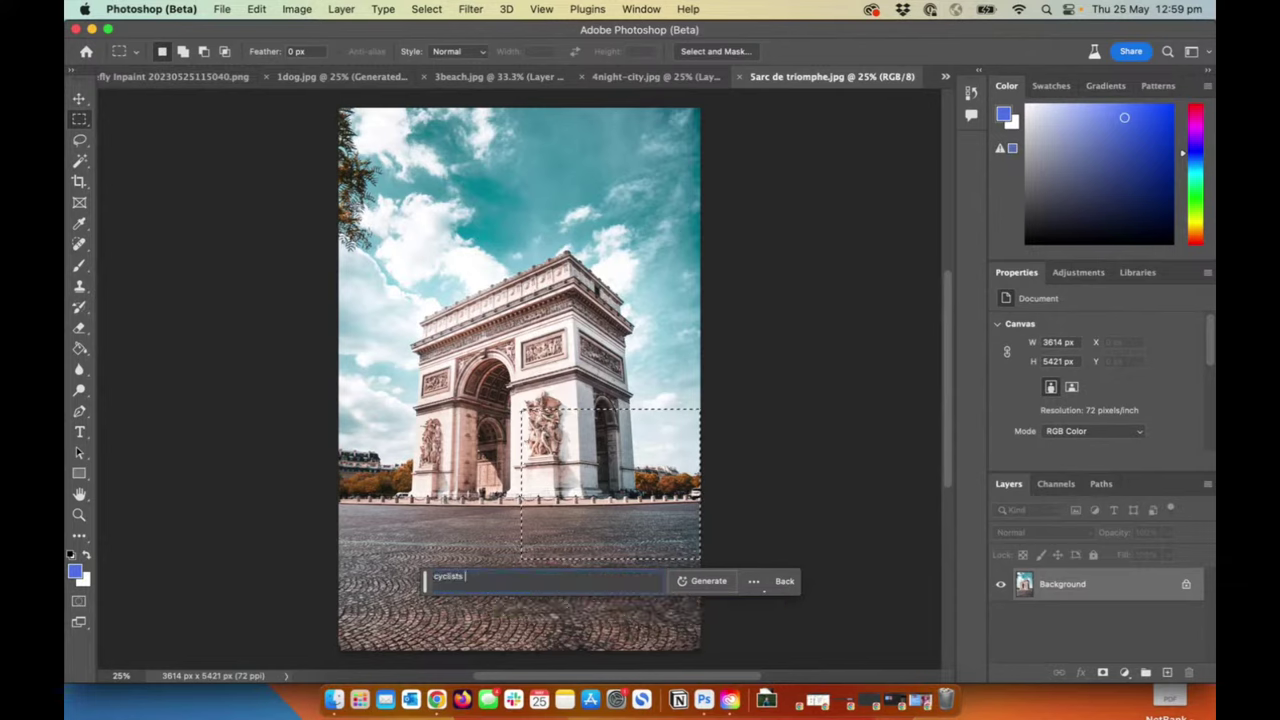
pyautogui.click(708, 581)
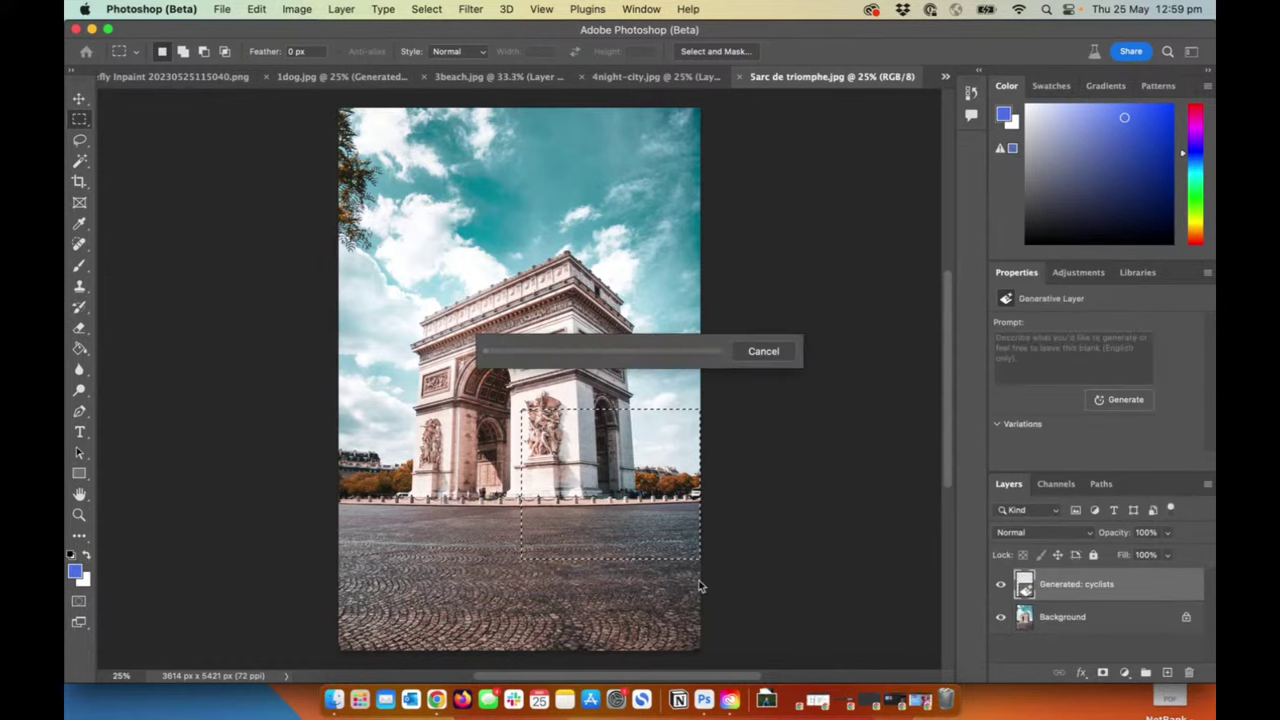
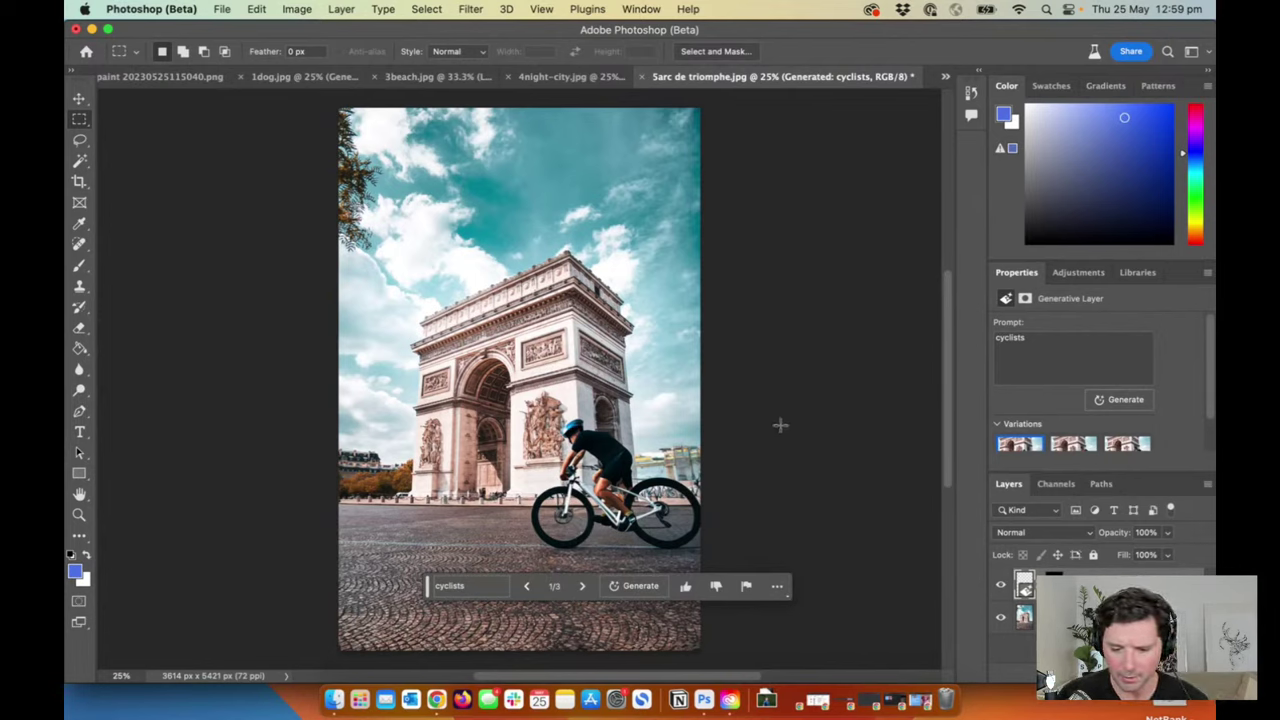
# Step: After viewing variations 2/3 and 3/3, regenerate with 'cyclists with basket on the front and a baguette'
pyautogui.click(582, 586)
pyautogui.click(582, 586)
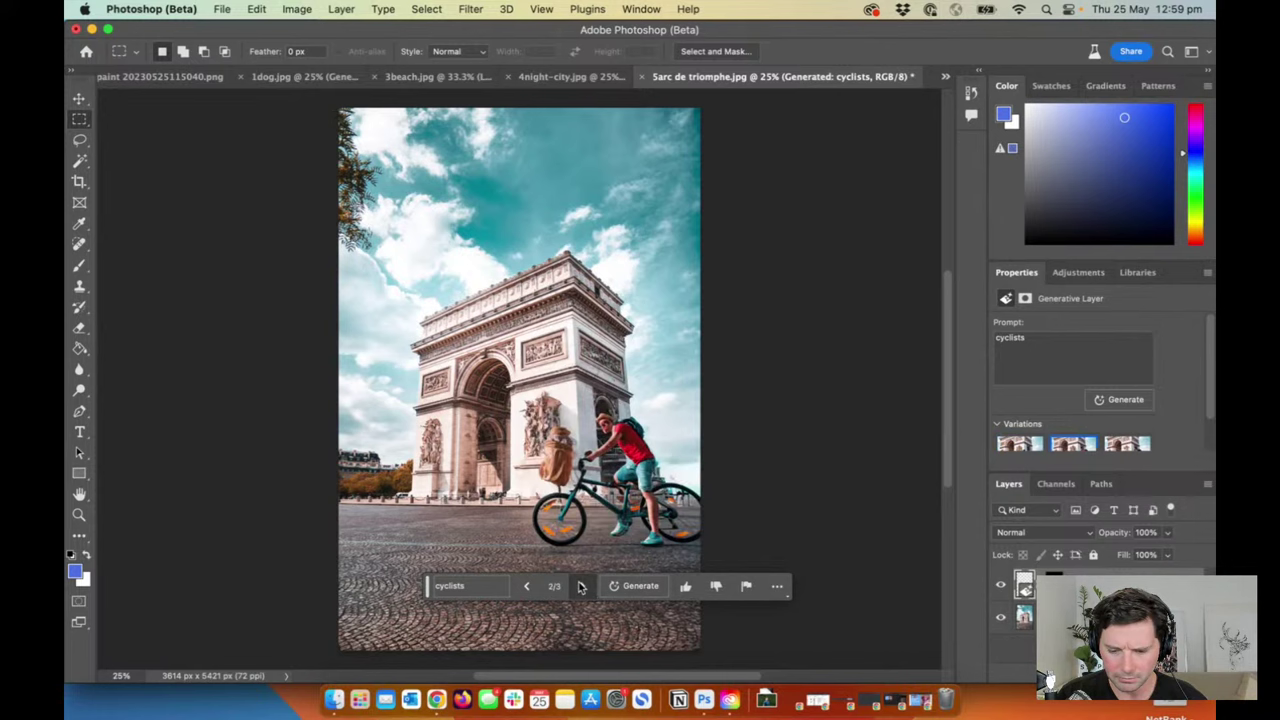
pyautogui.click(476, 586)
pyautogui.write('cyc')
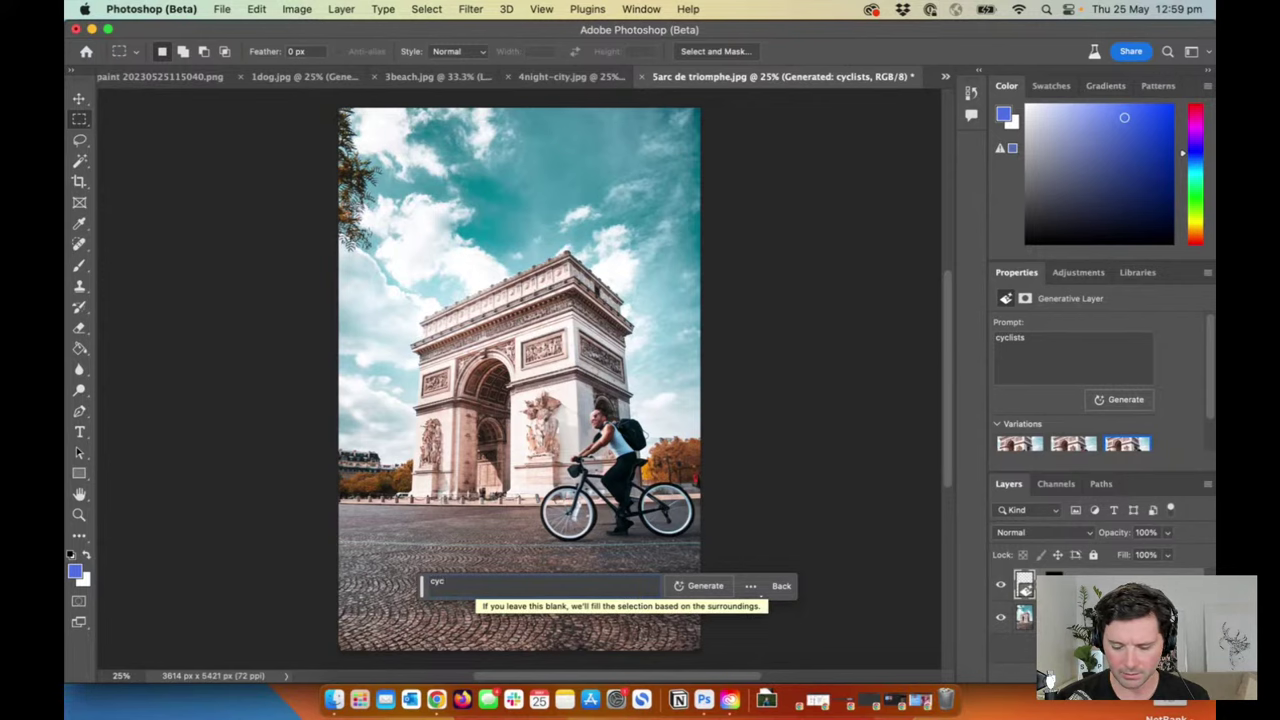
pyautogui.write('lists')
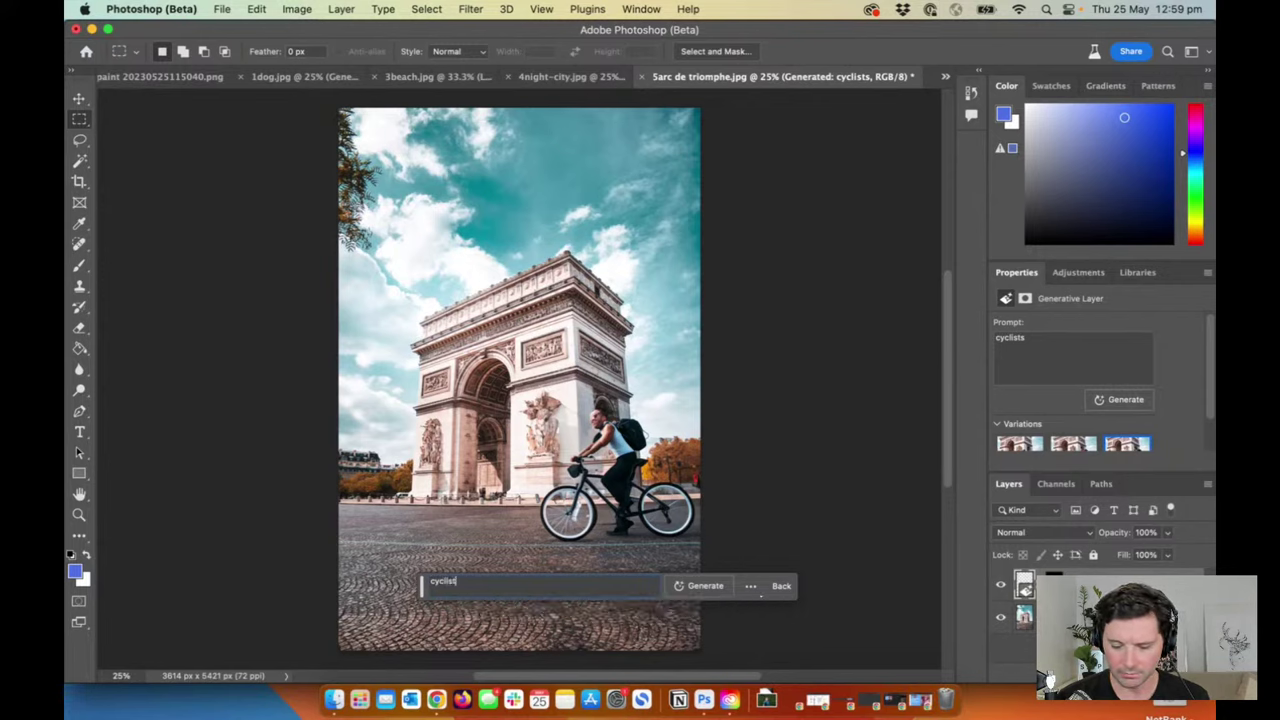
pyautogui.write('s')
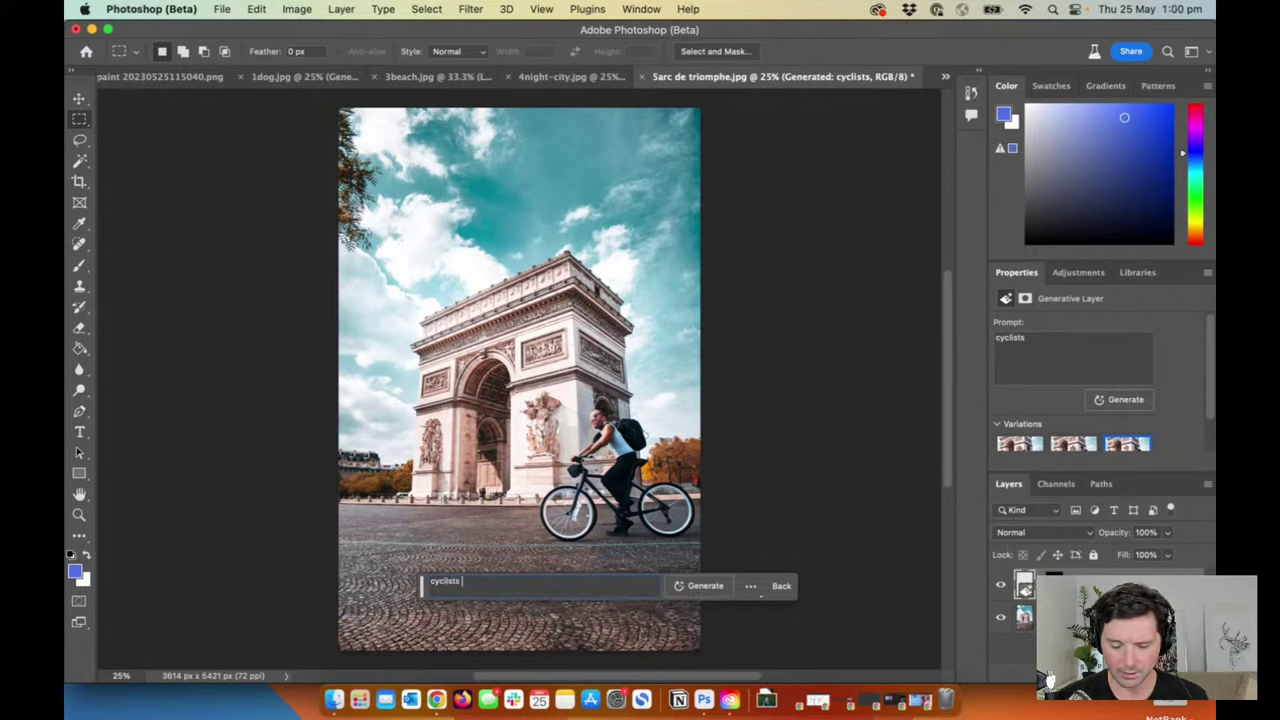
pyautogui.write(' with basket on the front ')
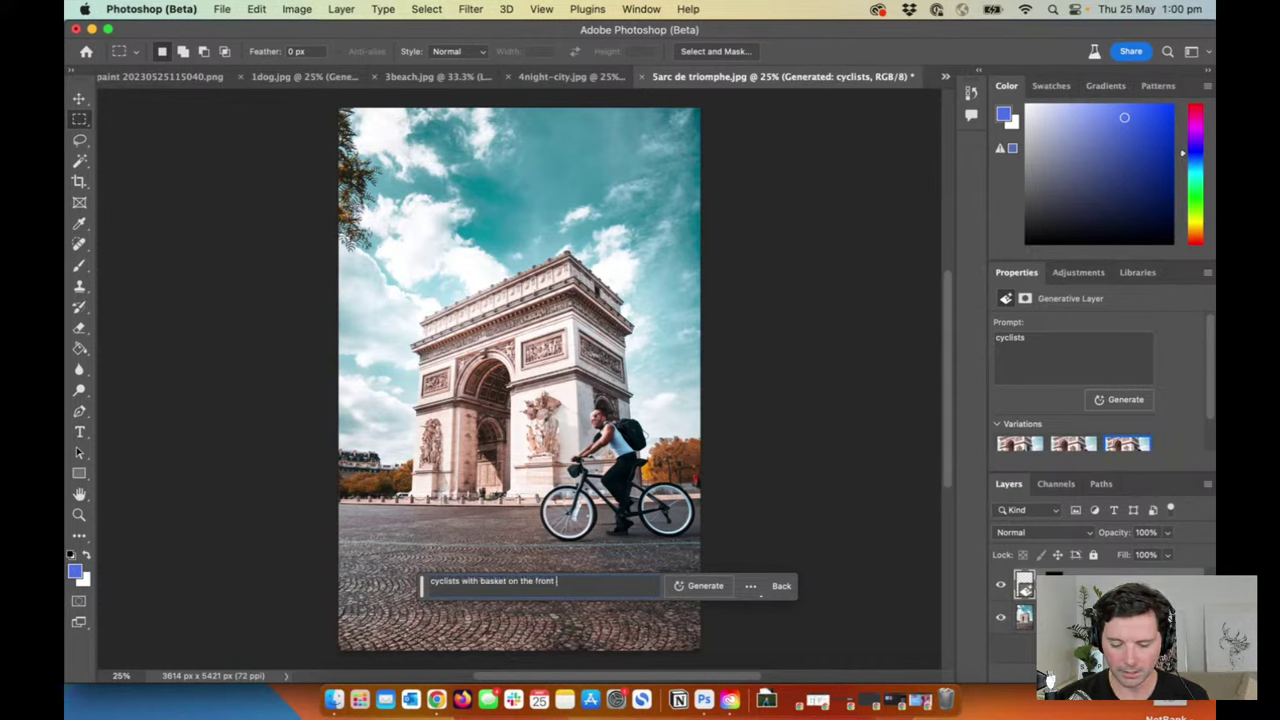
pyautogui.write('o and a bagg')
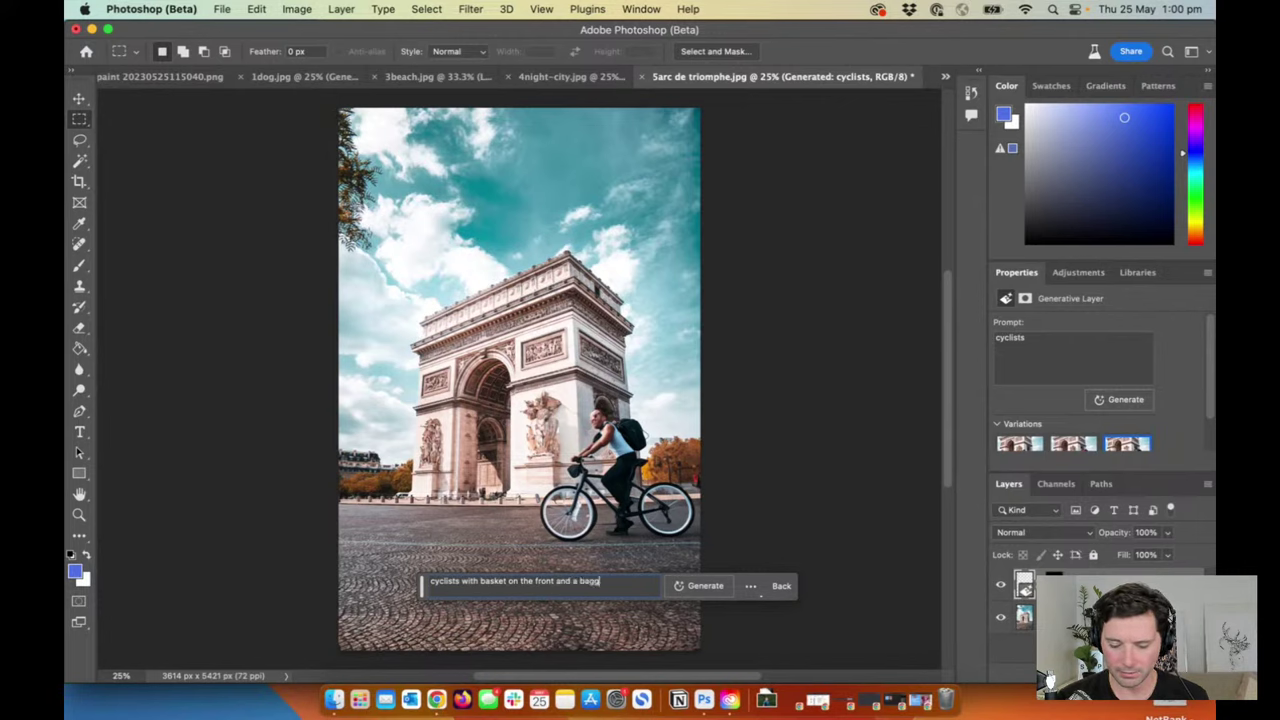
pyautogui.write('utte')
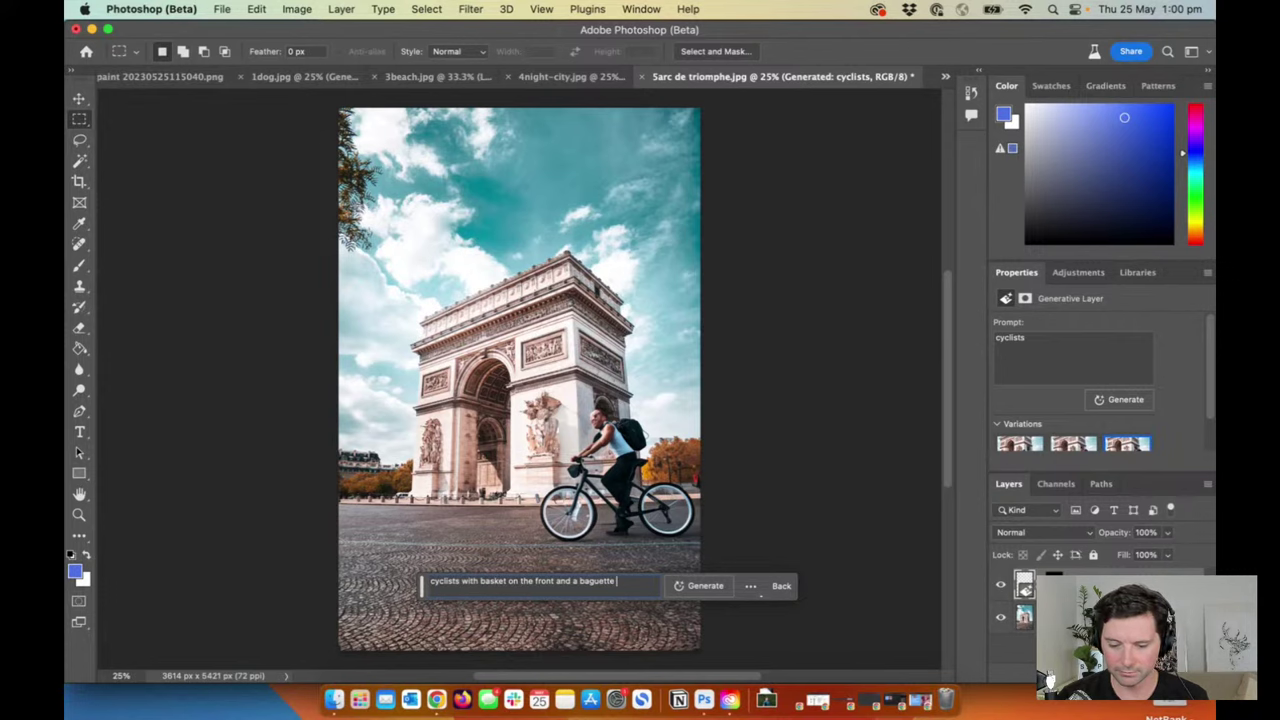
pyautogui.click(700, 586)
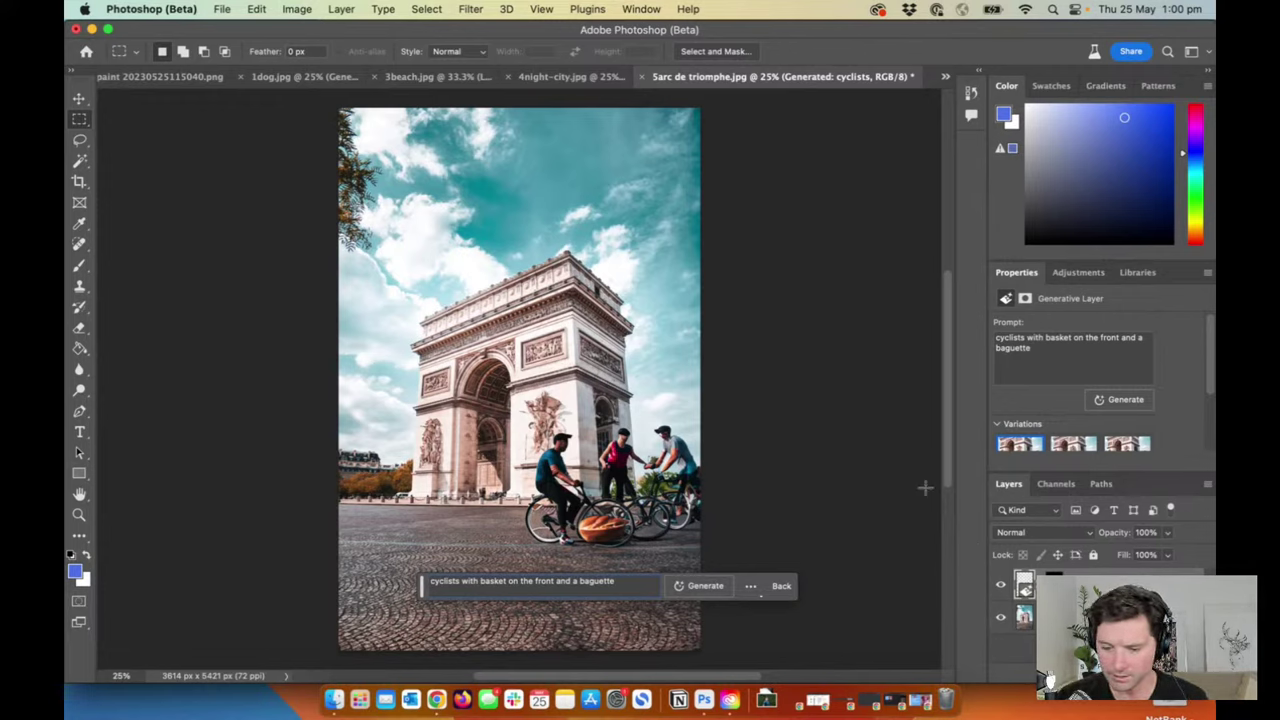
# Step: Preview the second and third basket-and-baguette variations, then generate another set
pyautogui.click(1072, 447)
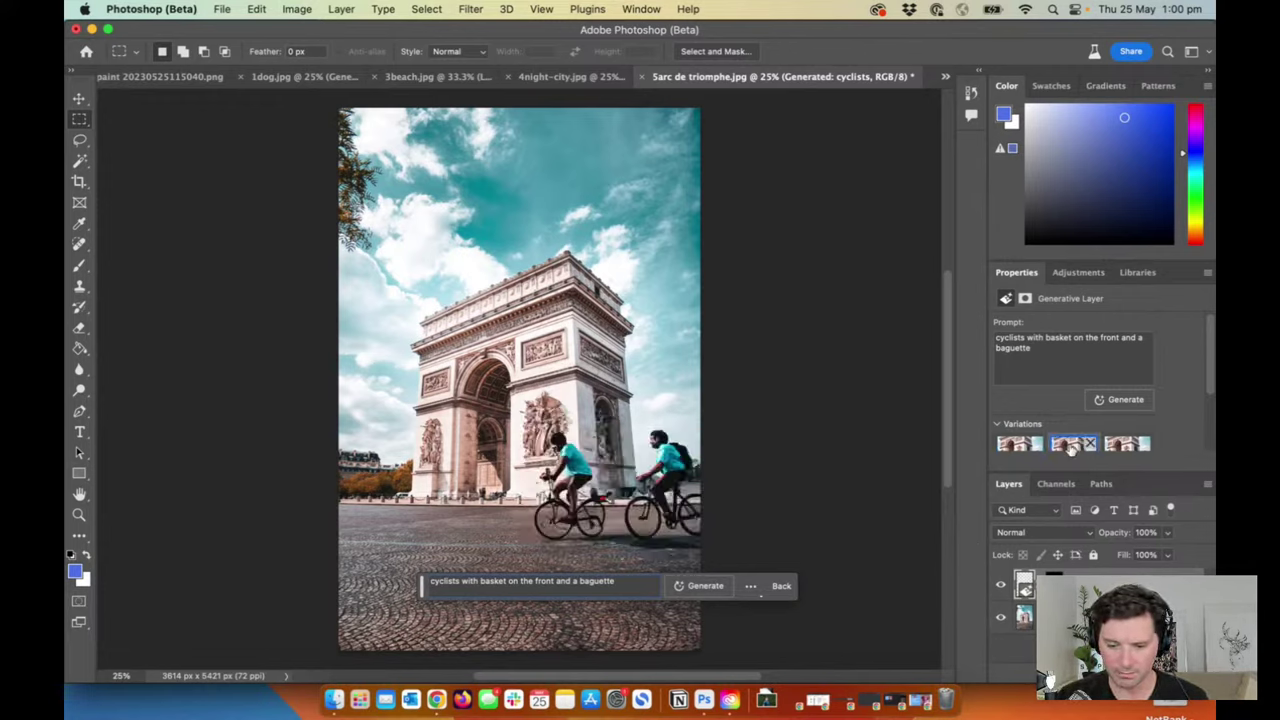
pyautogui.click(1130, 446)
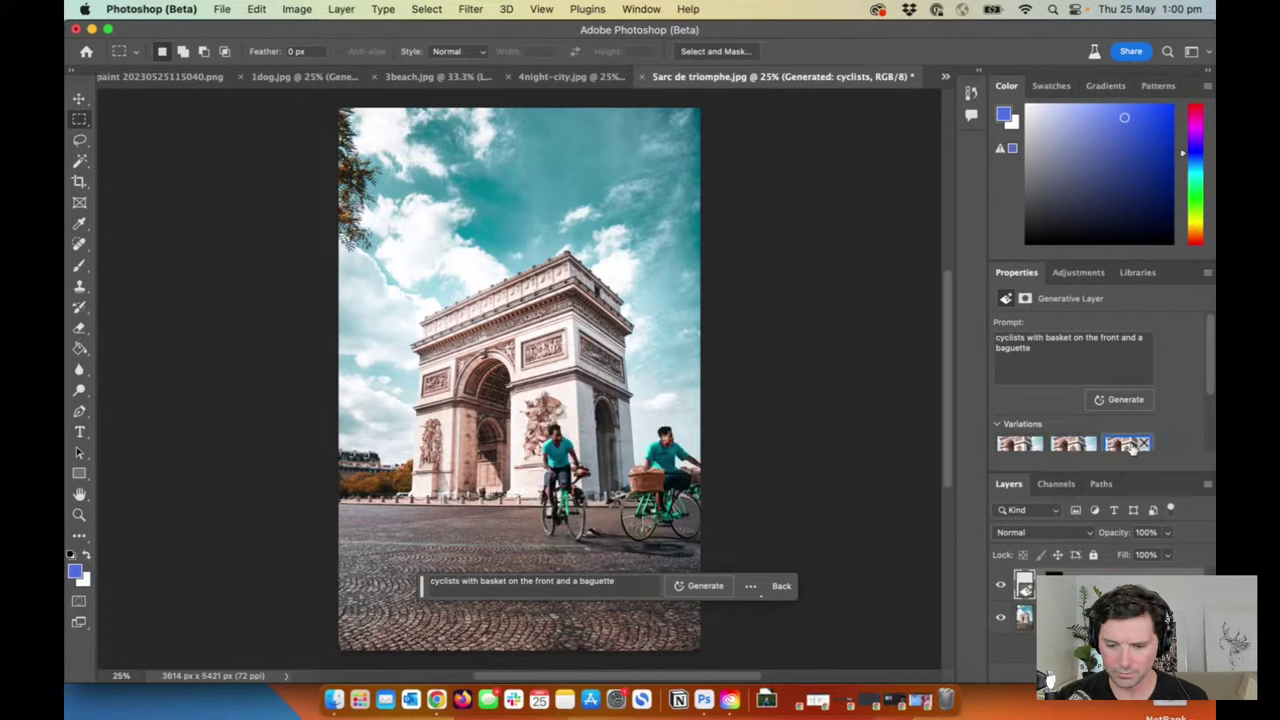
pyautogui.click(701, 590)
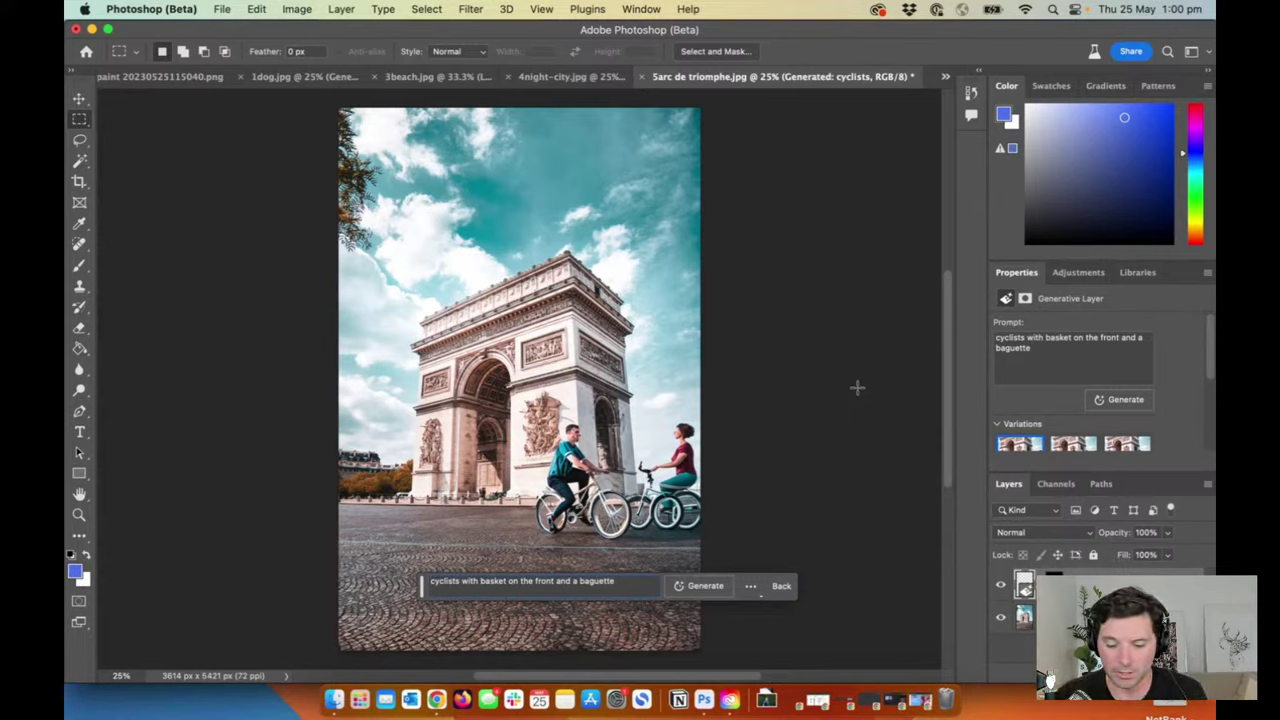
# Step: Preview the new set's variations and select the basket-and-baguette wording in the prompt
pyautogui.click(1065, 450)
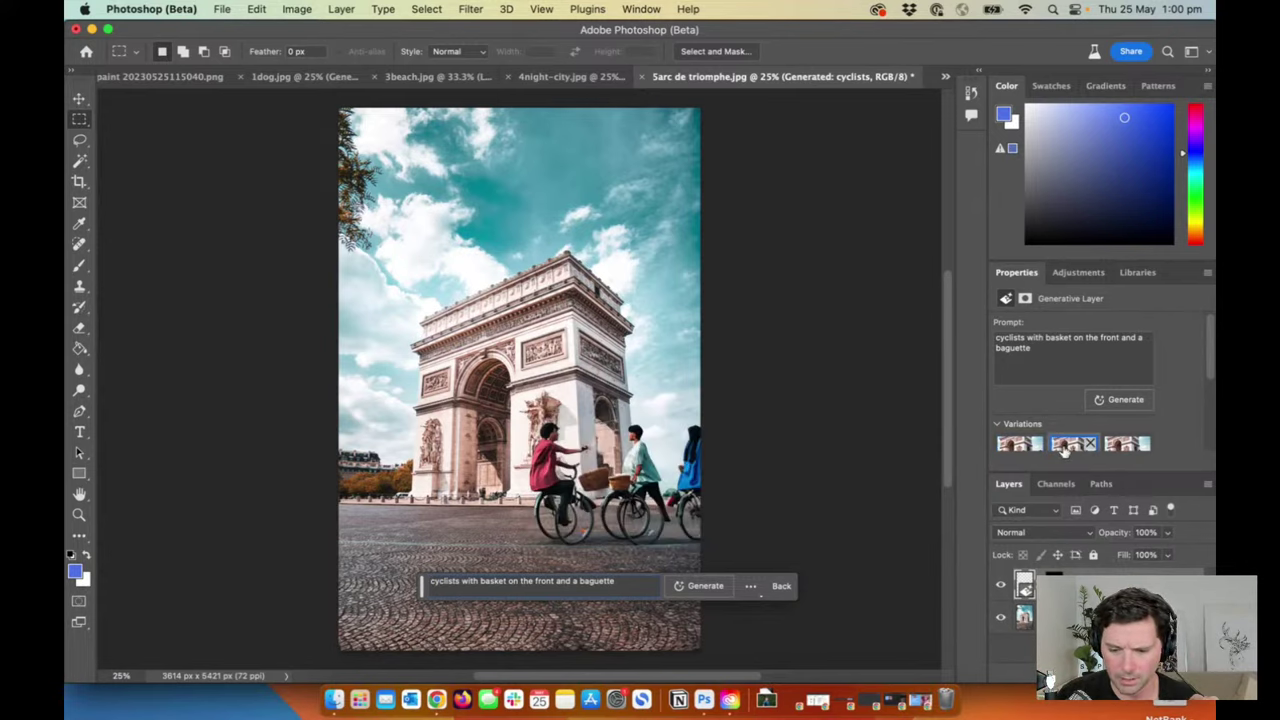
pyautogui.click(1121, 447)
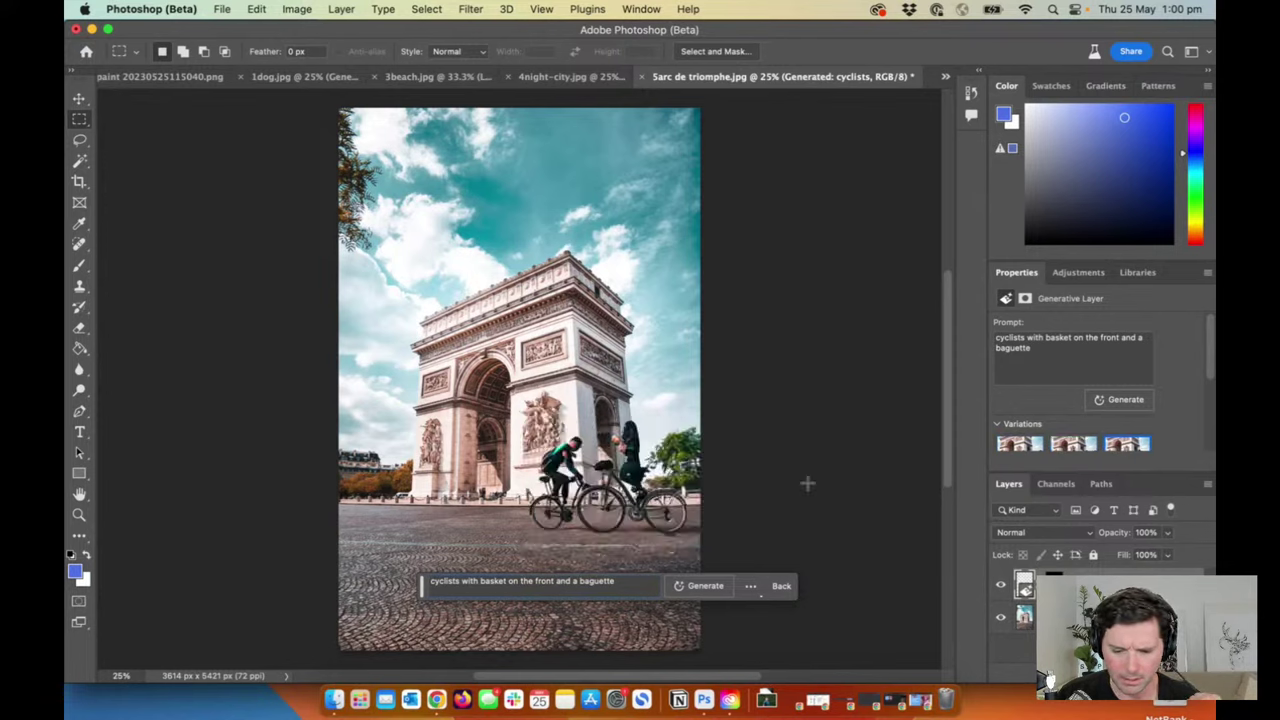
pyautogui.moveTo(625, 580); pyautogui.dragTo(461, 580)
# Step: Trim the prompt to 'cyclists', regenerate, and keep the first variation with a single dark-clad rider
pyautogui.press('BackSpace')
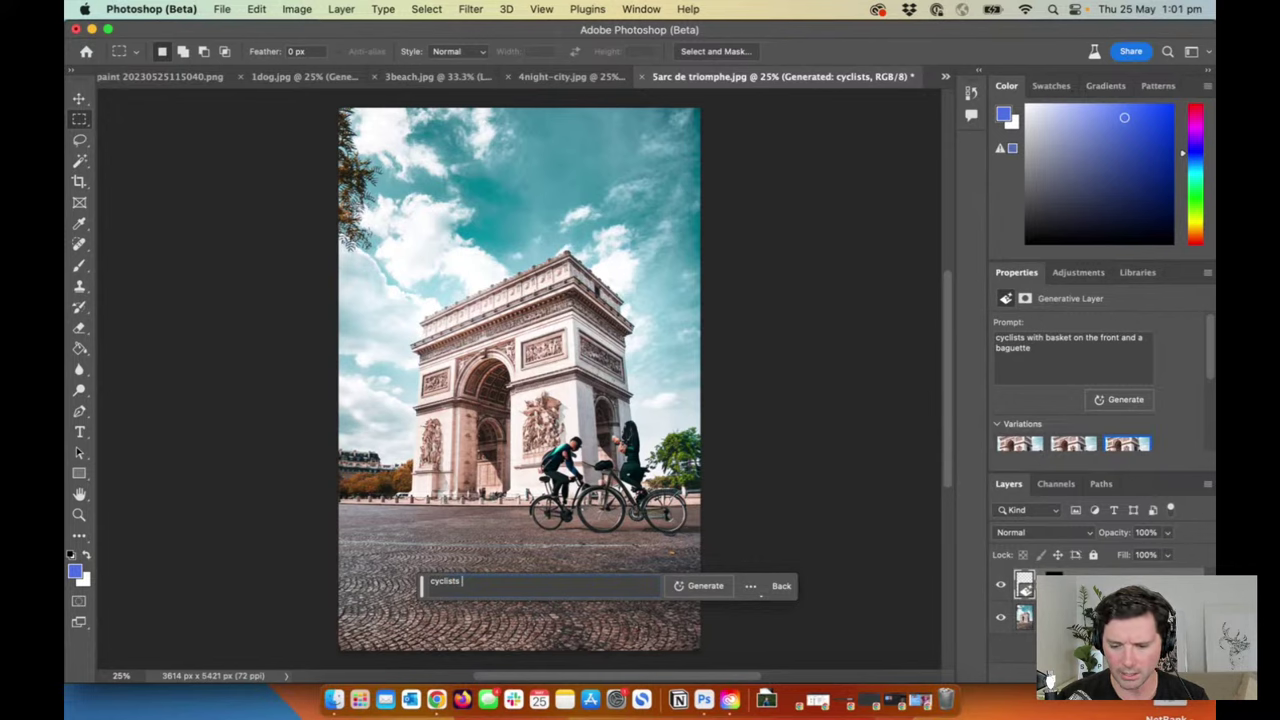
pyautogui.click(705, 586)
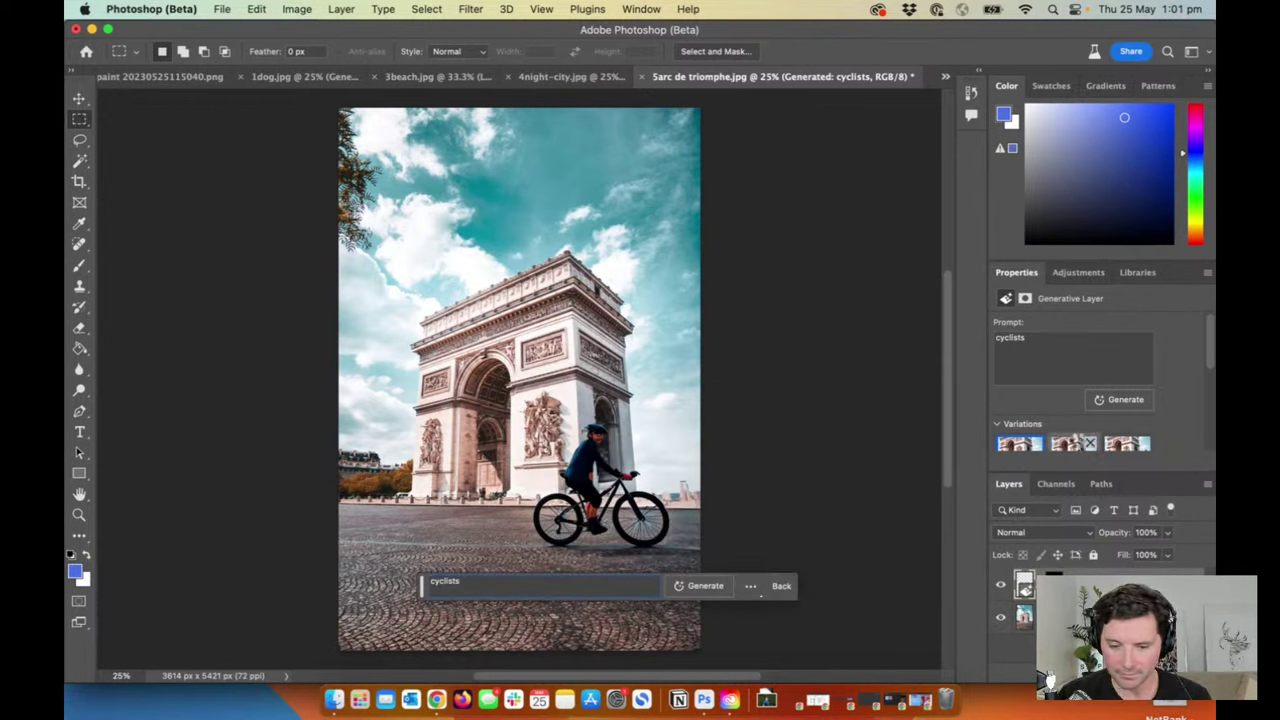
pyautogui.click(1075, 445)
pyautogui.click(1119, 447)
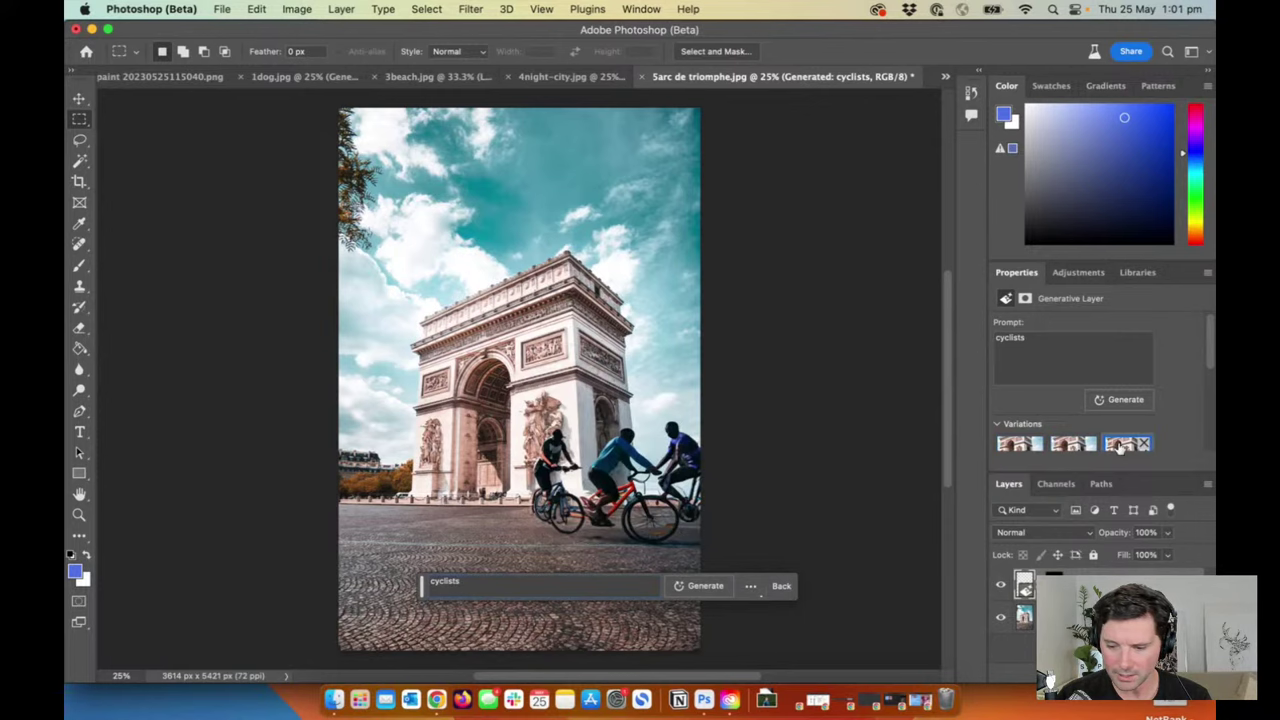
pyautogui.click(1055, 446)
pyautogui.click(1010, 447)
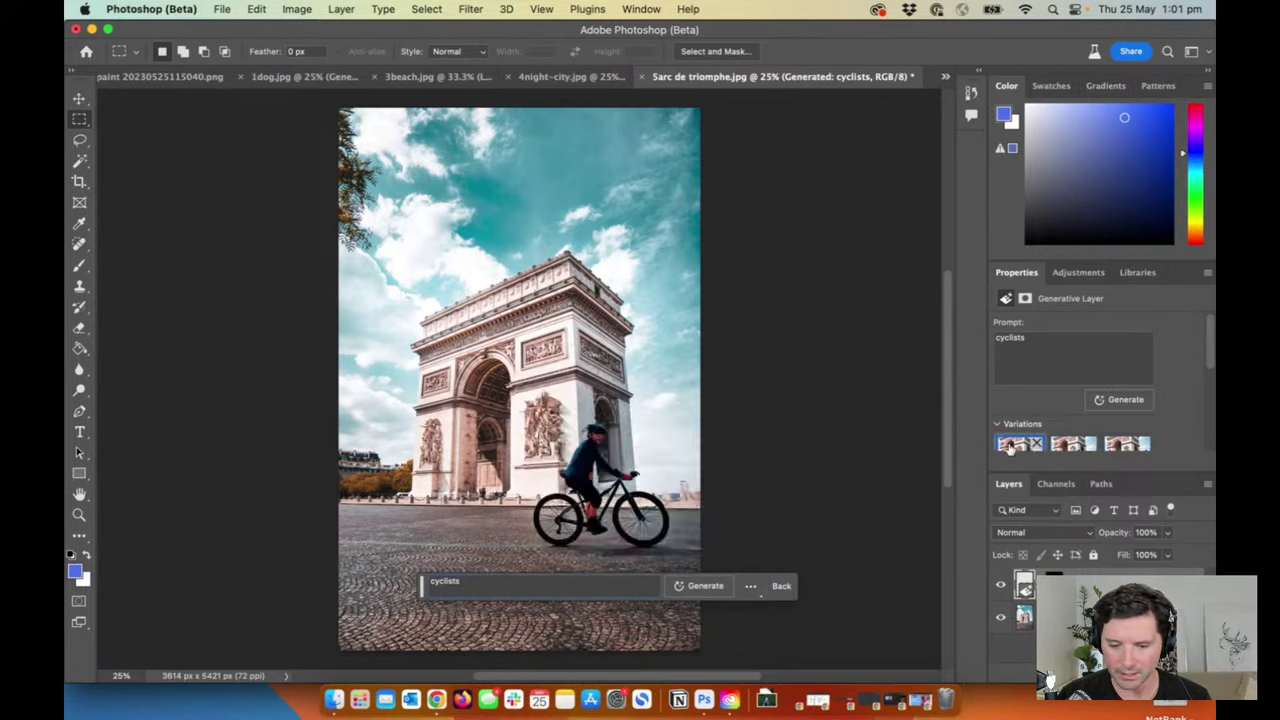
pyautogui.click(520, 589)
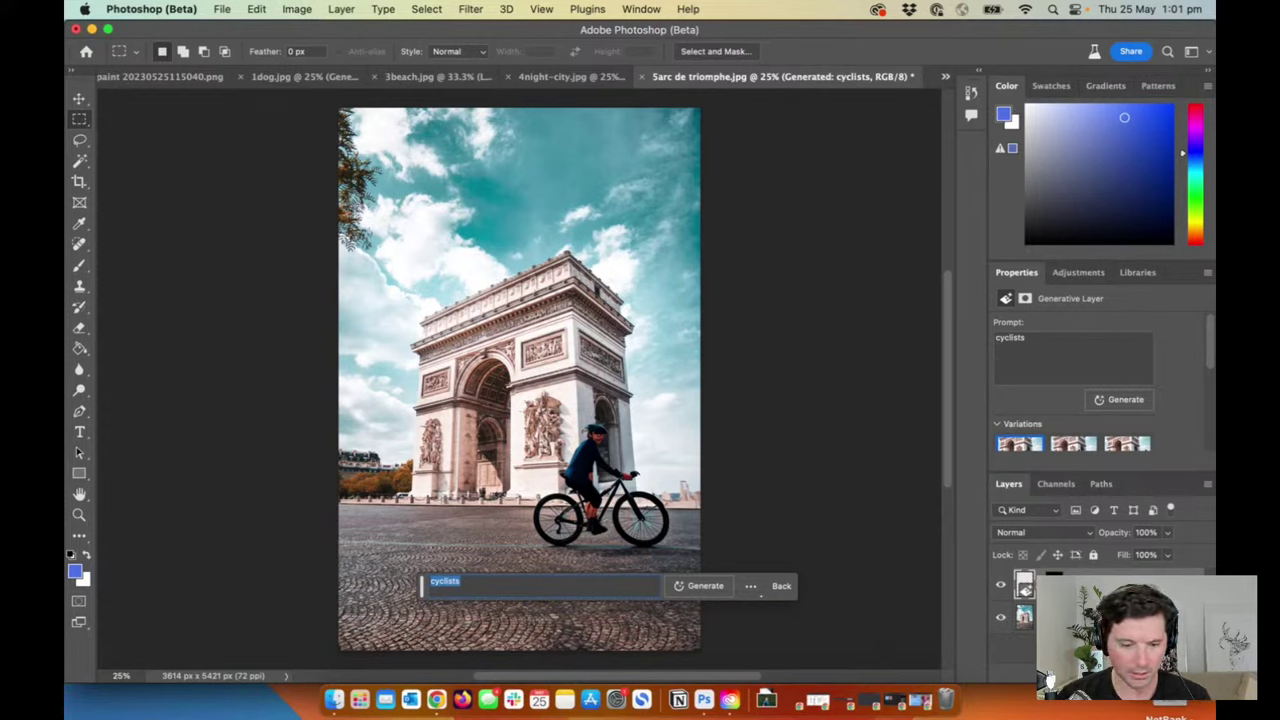
pyautogui.click(82, 122)
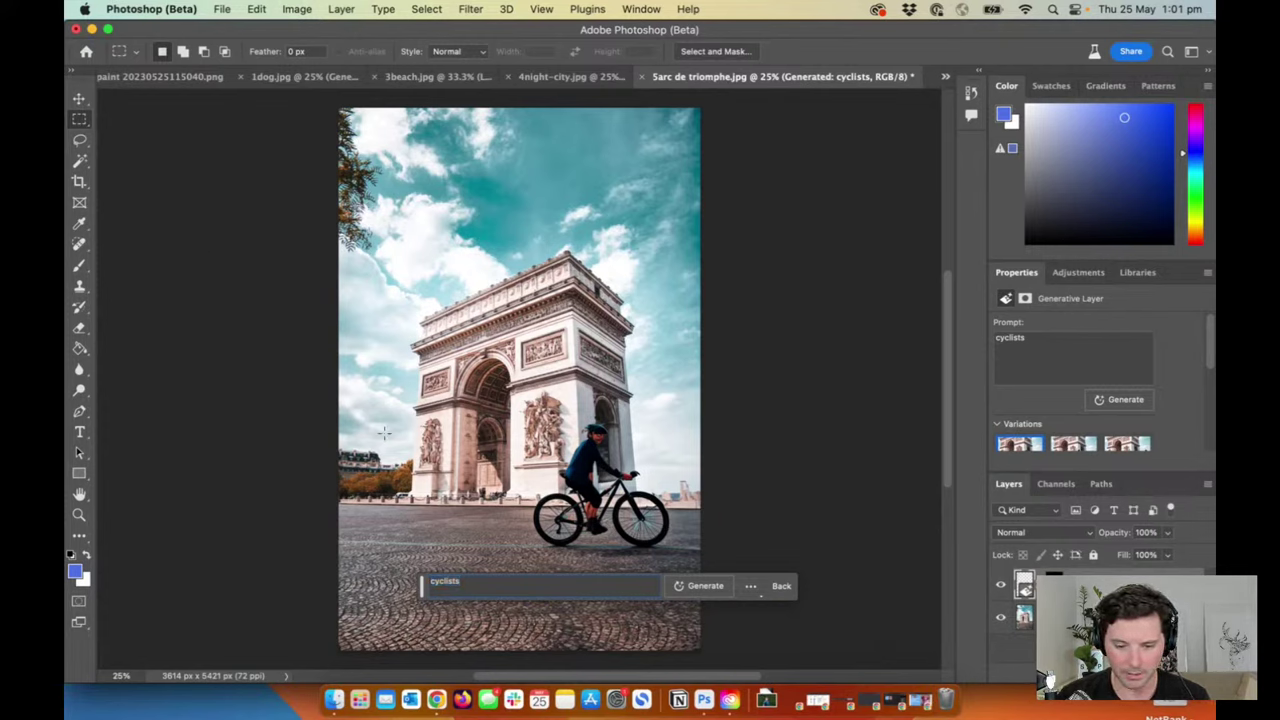
# Step: Marquee a small pavement patch left of the arch and generate 'person taking a selfie with a selfie stick'
pyautogui.moveTo(385, 462); pyautogui.dragTo(412, 514)
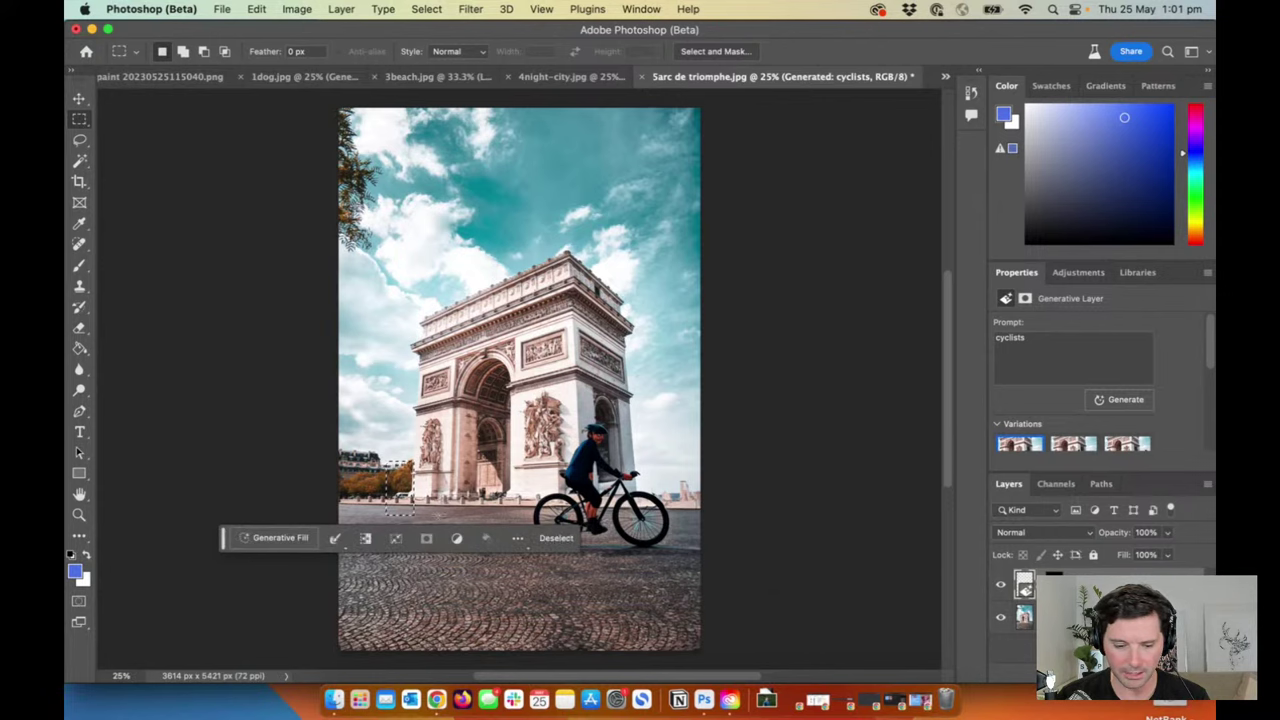
pyautogui.click(284, 537)
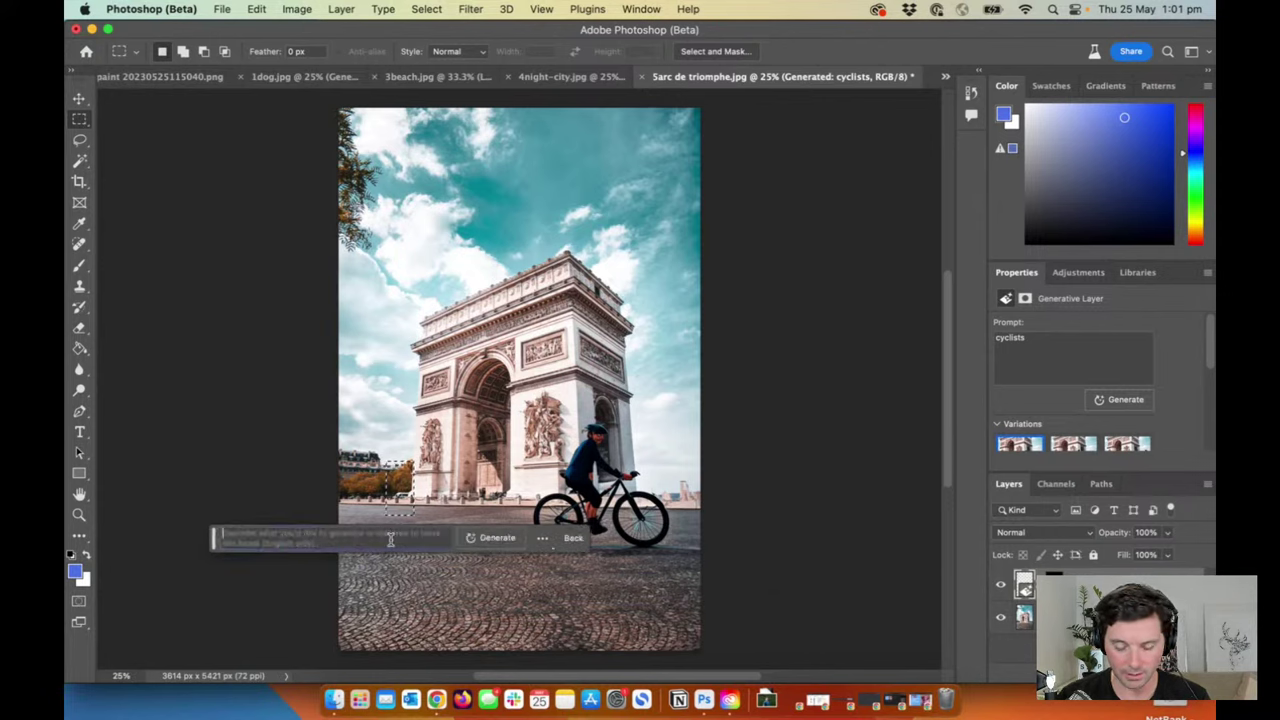
pyautogui.click(394, 540)
pyautogui.write('person taking a selfie with a selfie stick')
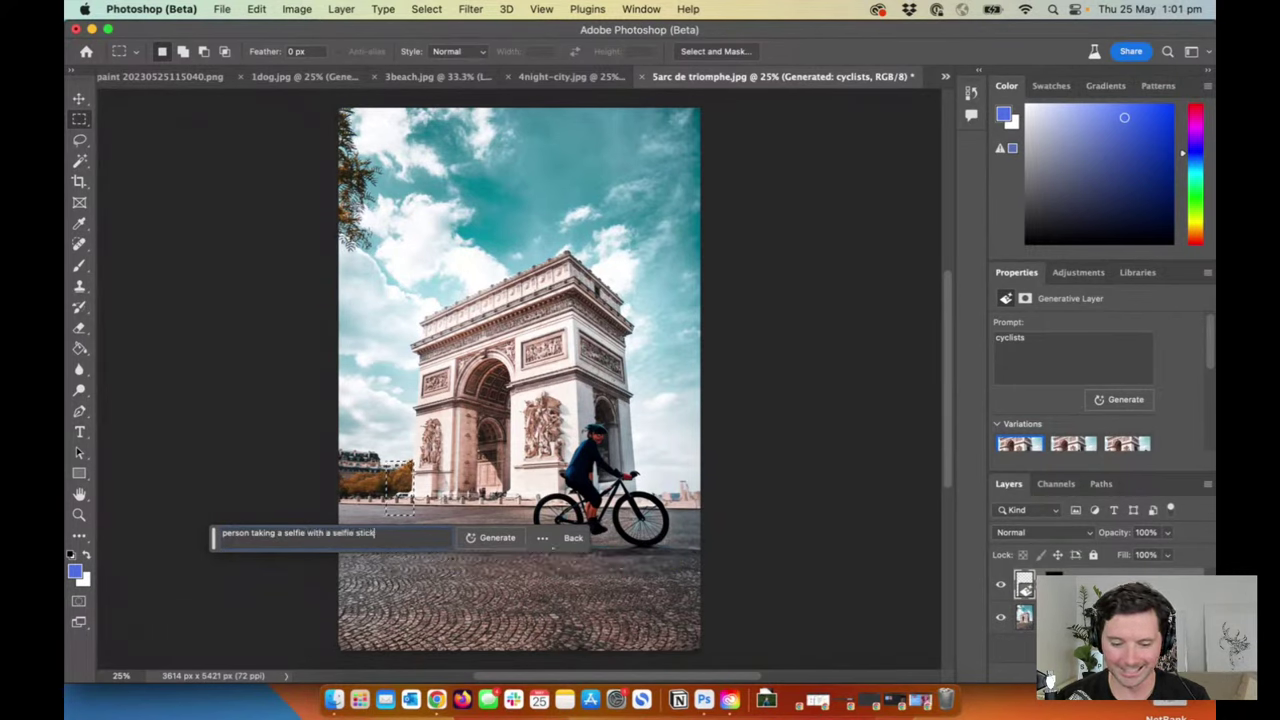
pyautogui.press('Return')
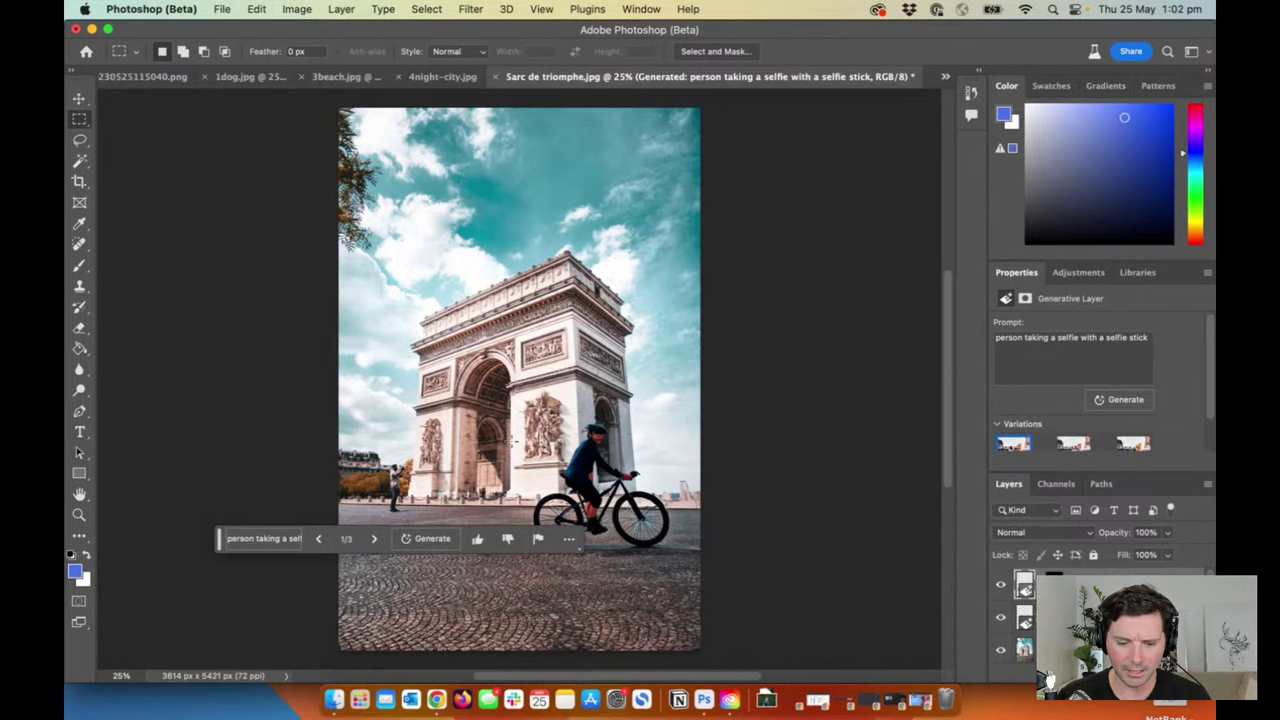
# Step: Zoom in on the new person and switch to variation 3/3, a woman raising a selfie stick
pyautogui.moveTo(345, 421); pyautogui.dragTo(519, 391)
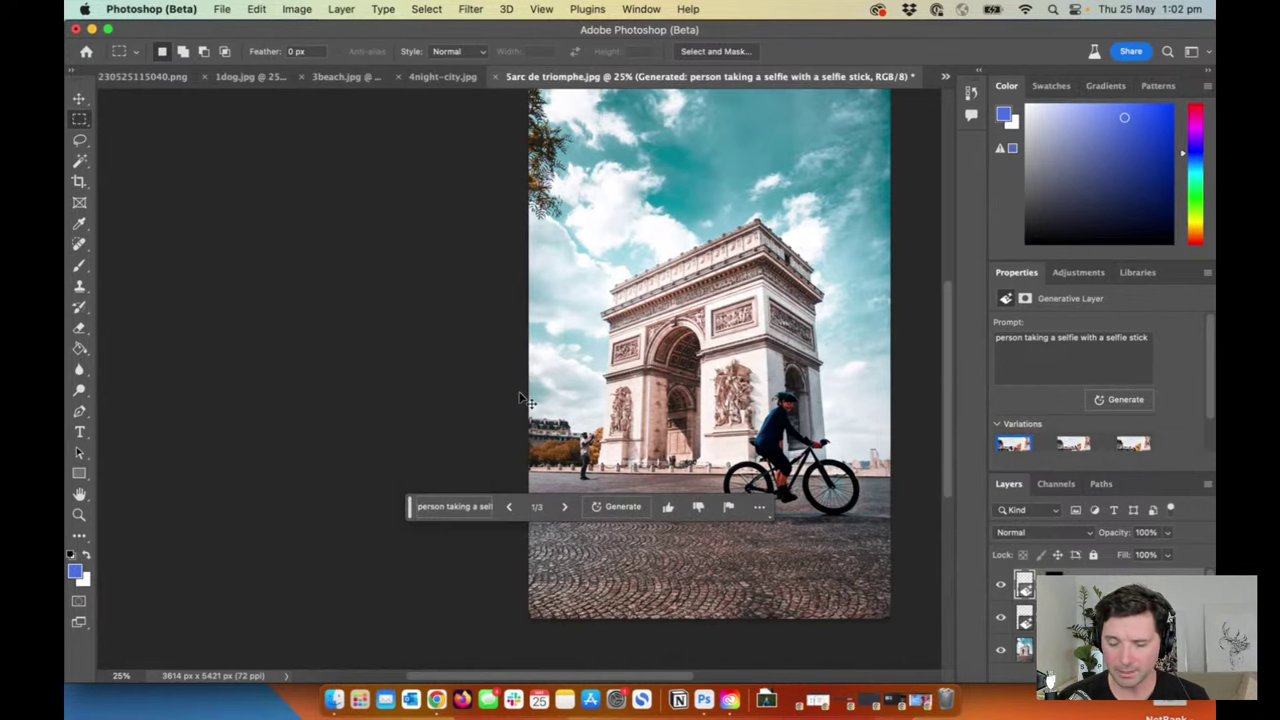
pyautogui.scroll(5, 519, 392)
pyautogui.scroll(5, 519, 392)
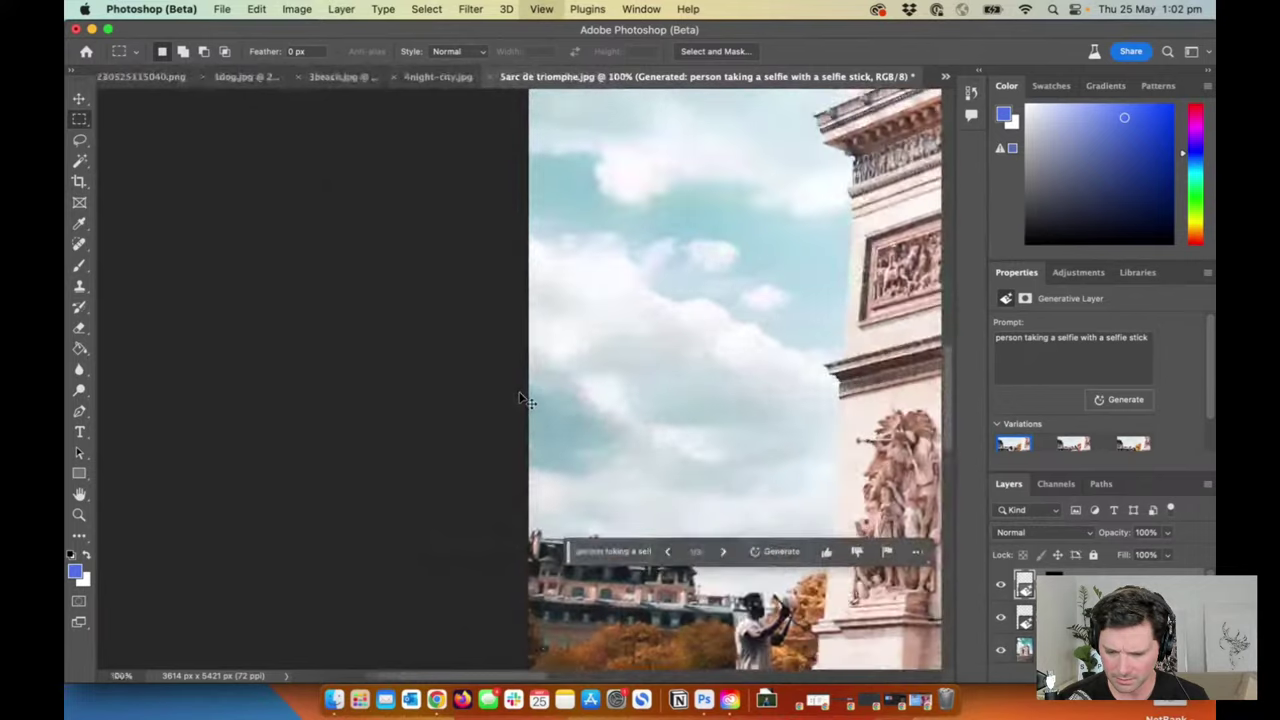
pyautogui.moveTo(768, 426); pyautogui.dragTo(557, 254)
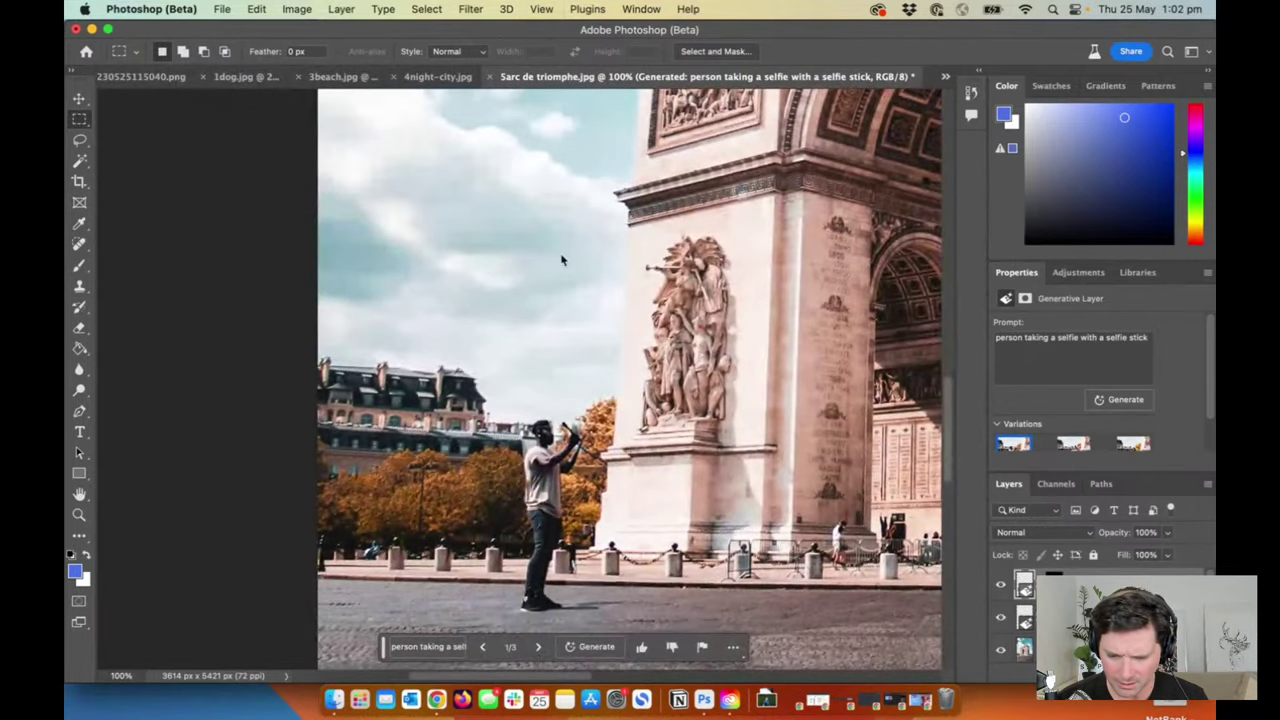
pyautogui.scroll(5, 562, 262)
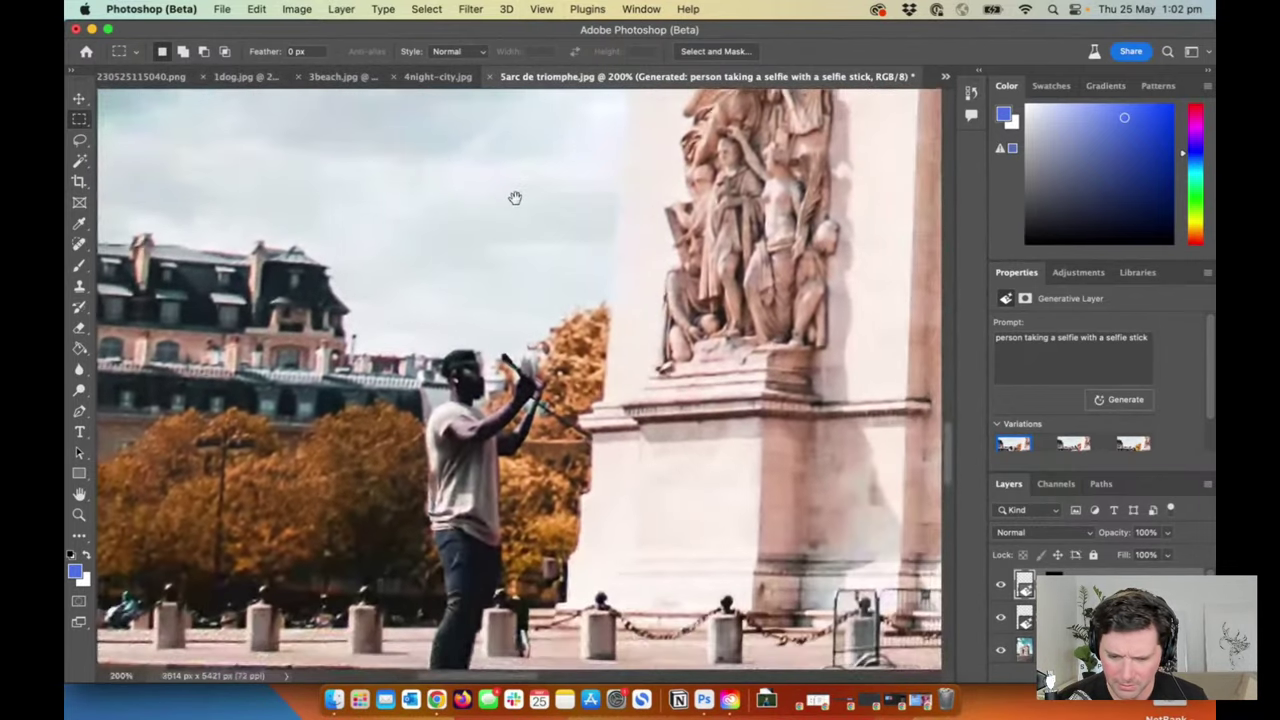
pyautogui.moveTo(514, 197); pyautogui.dragTo(506, 180)
pyautogui.scroll(-8, 507, 188)
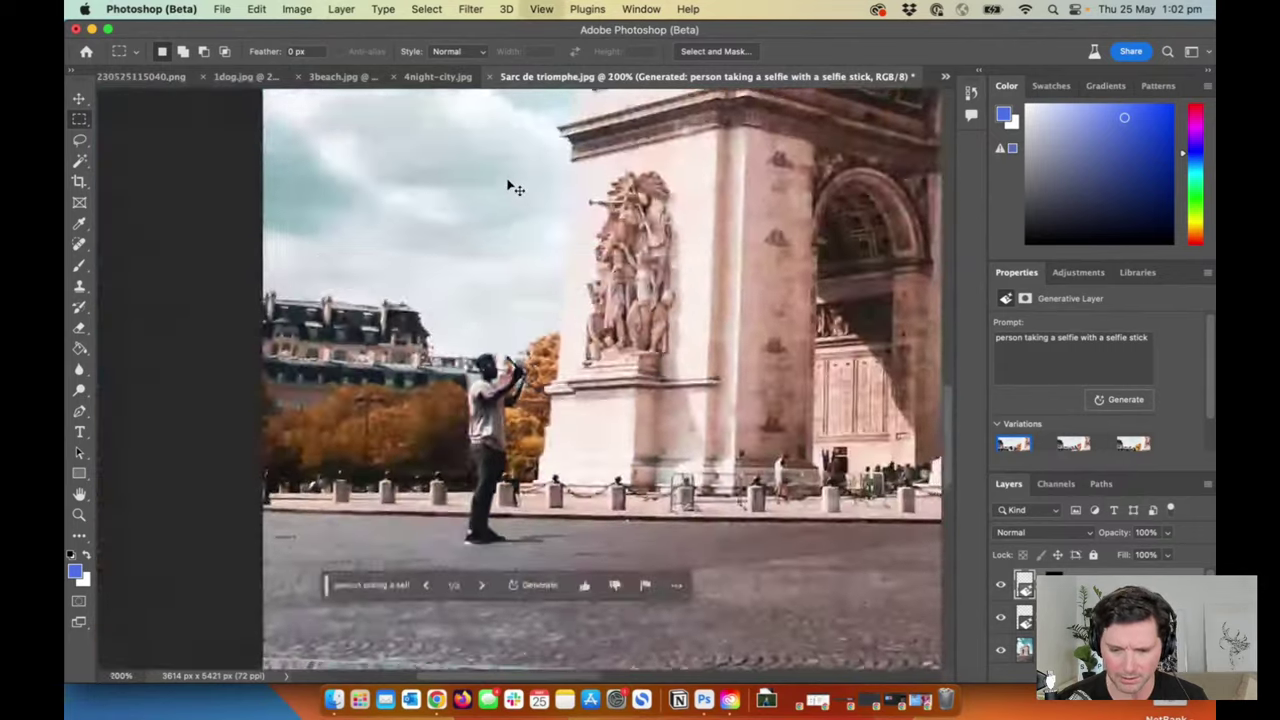
pyautogui.scroll(3, 470, 253)
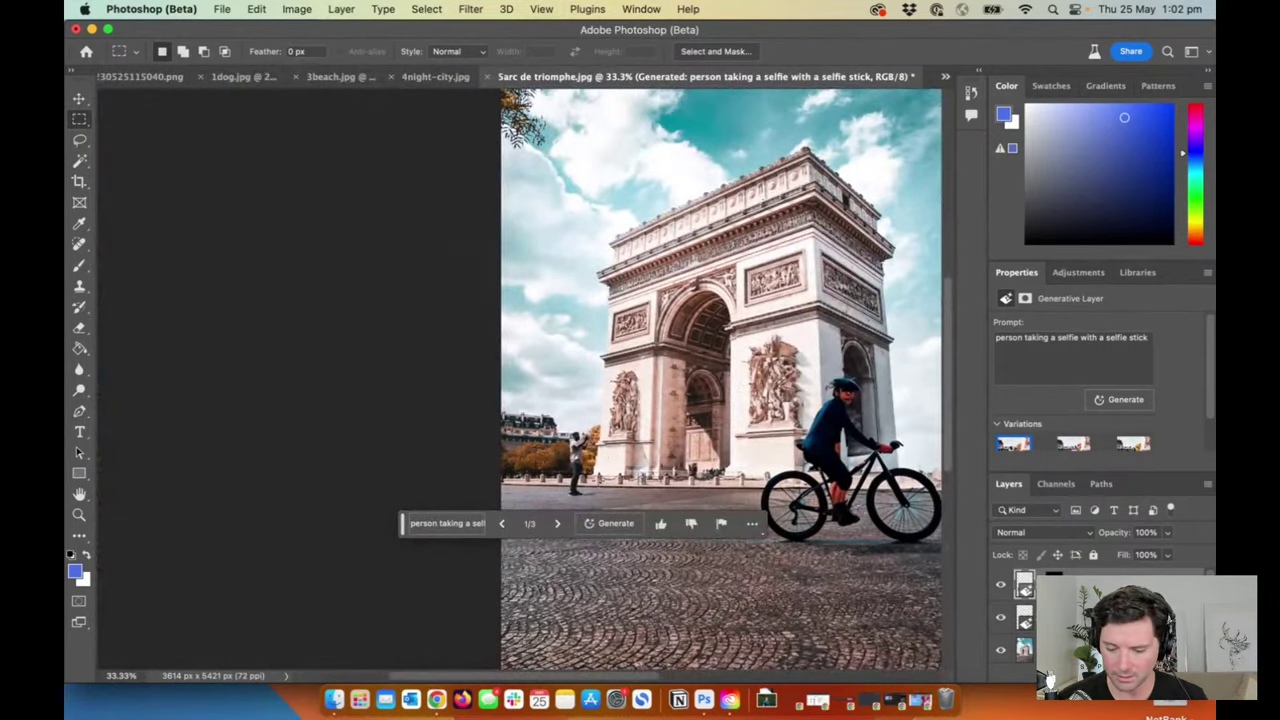
pyautogui.scroll(2, 595, 442)
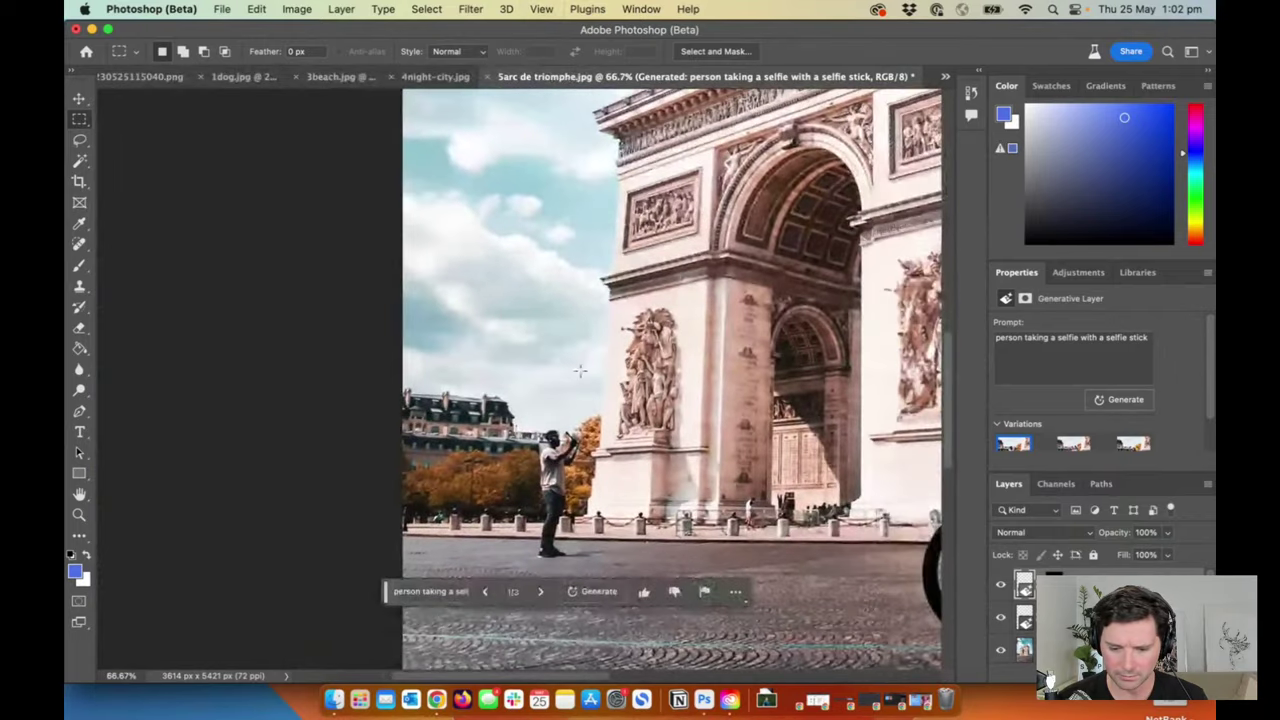
pyautogui.click(541, 595)
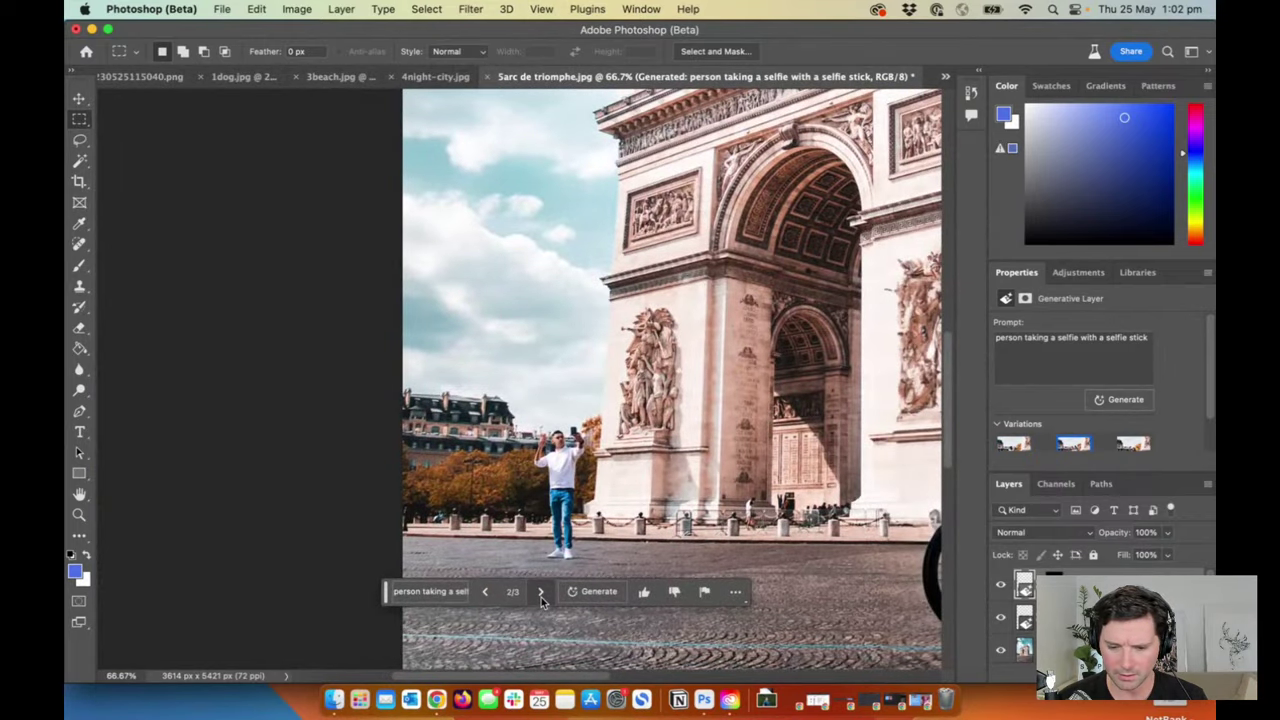
pyautogui.click(541, 595)
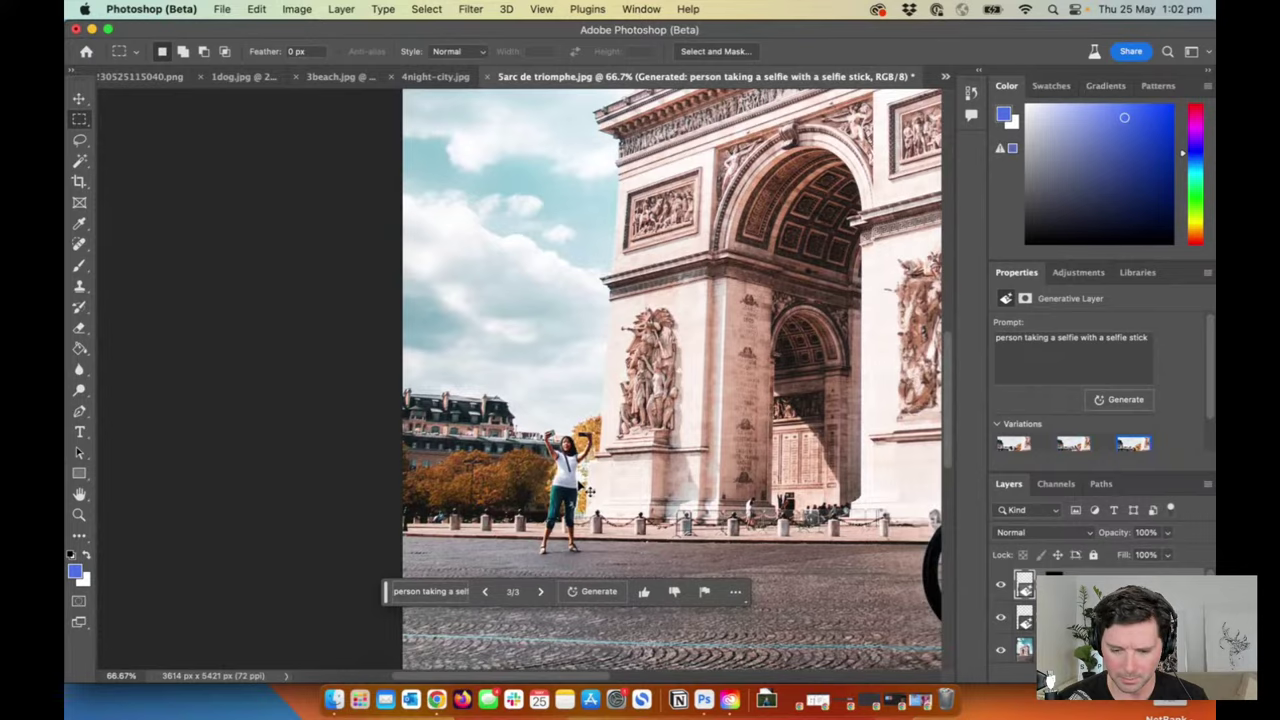
pyautogui.scroll(2, 585, 487)
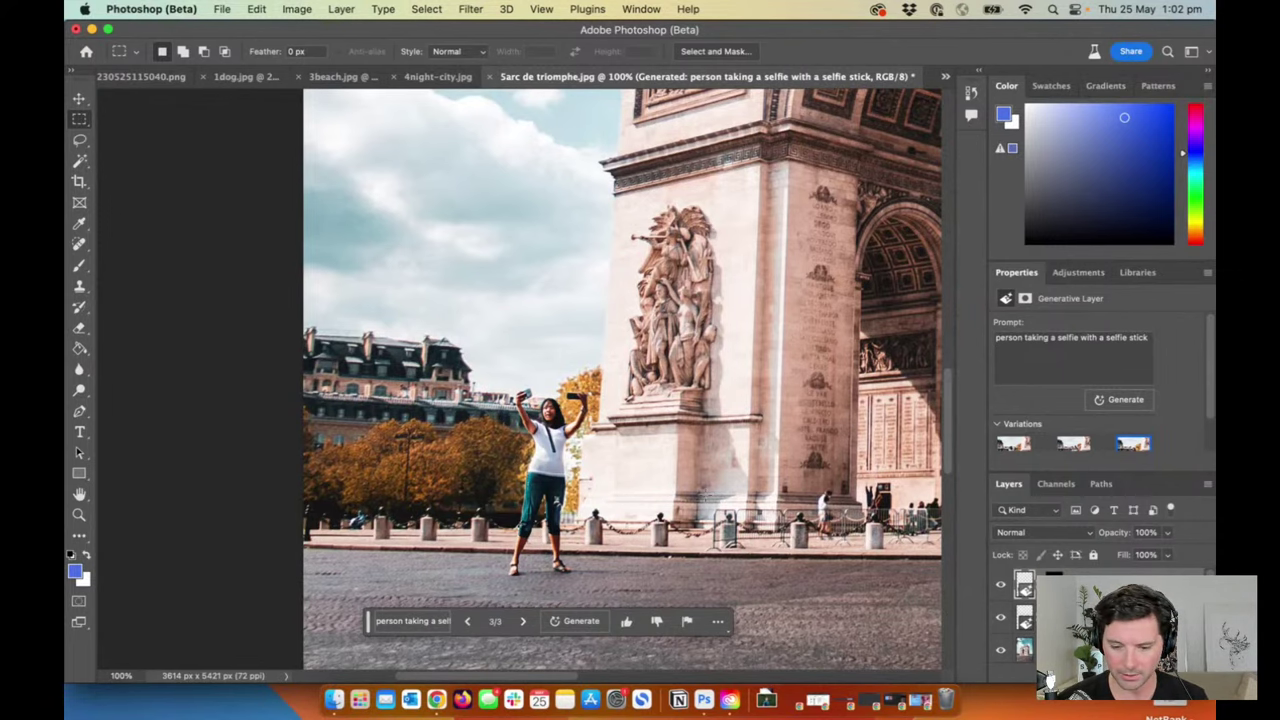
pyautogui.press('super+minus')
pyautogui.press('super+minus')
pyautogui.press('super+minus')
pyautogui.press('super+minus')
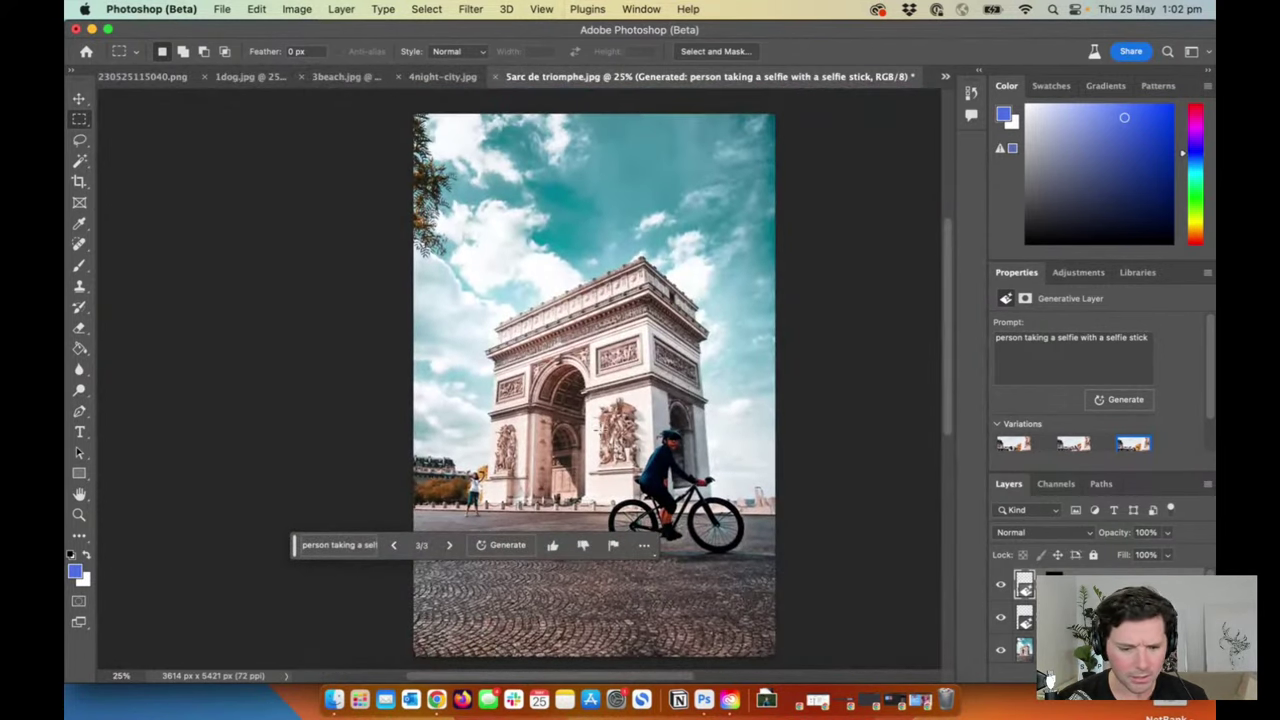
# Step: Switch to Object Selection, make Background active, and hide the cyclist and selfie layers
pyautogui.click(80, 163)
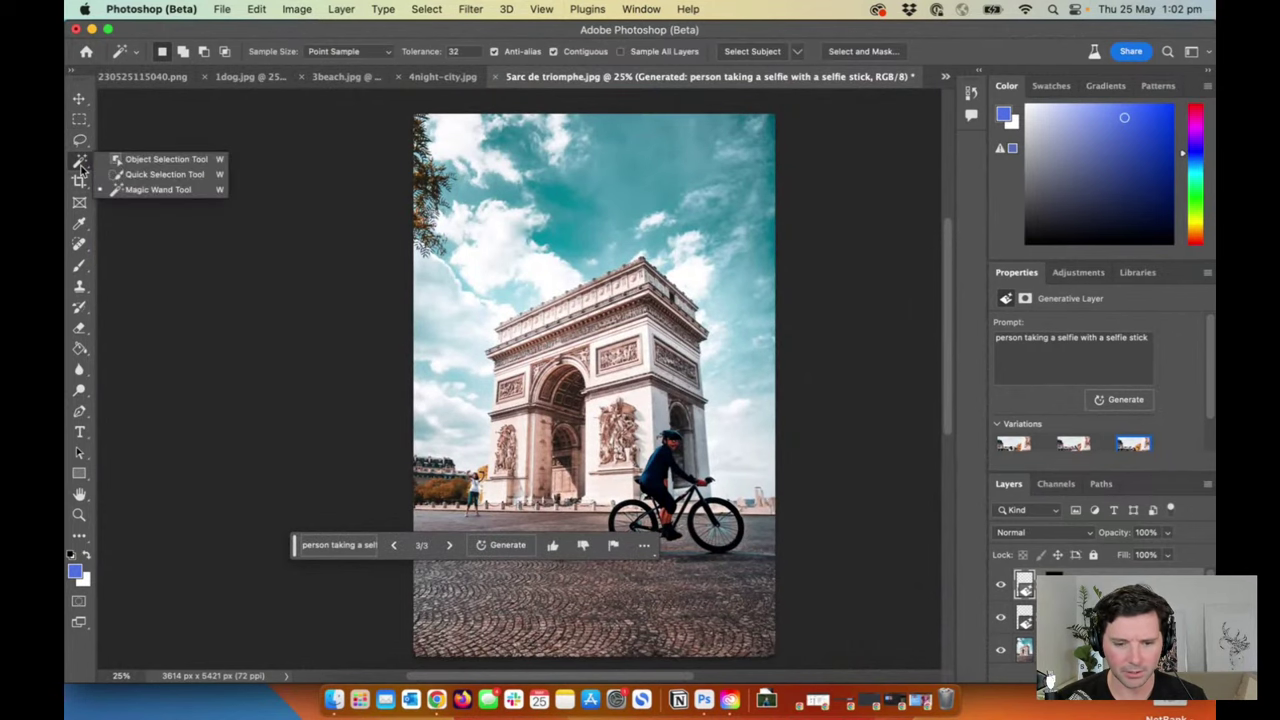
pyautogui.click(152, 163)
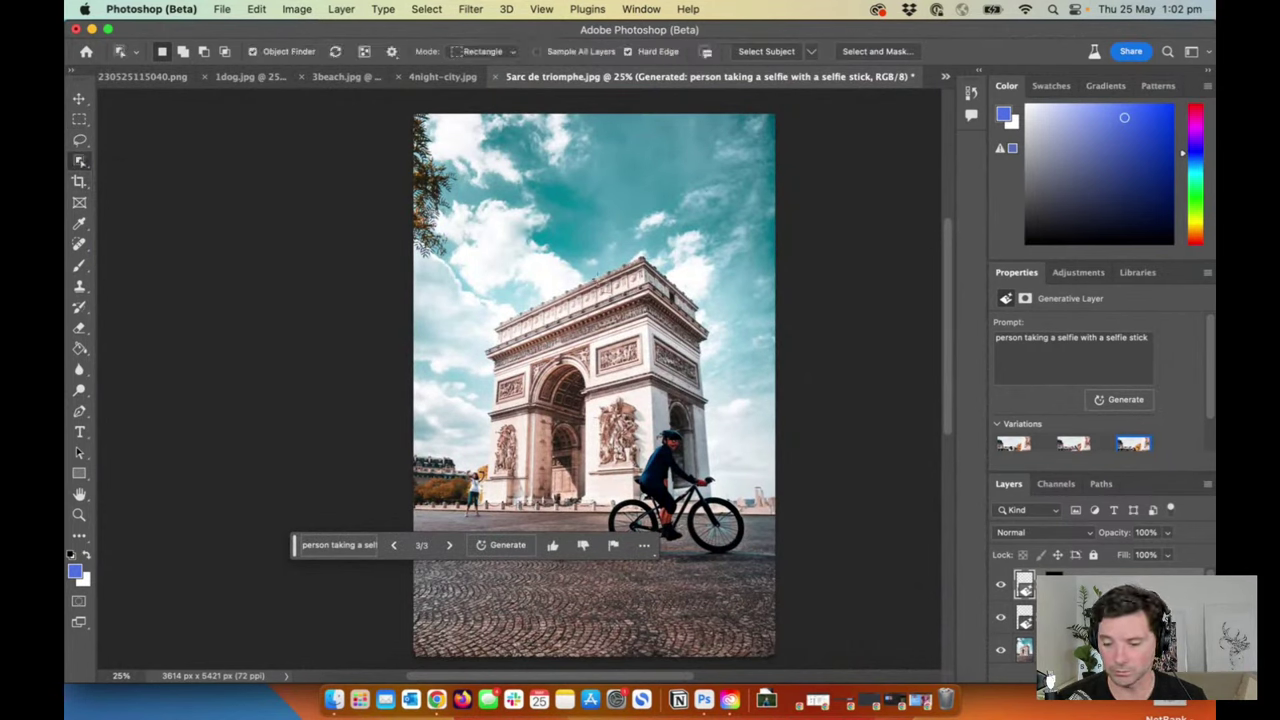
pyautogui.click(1020, 645)
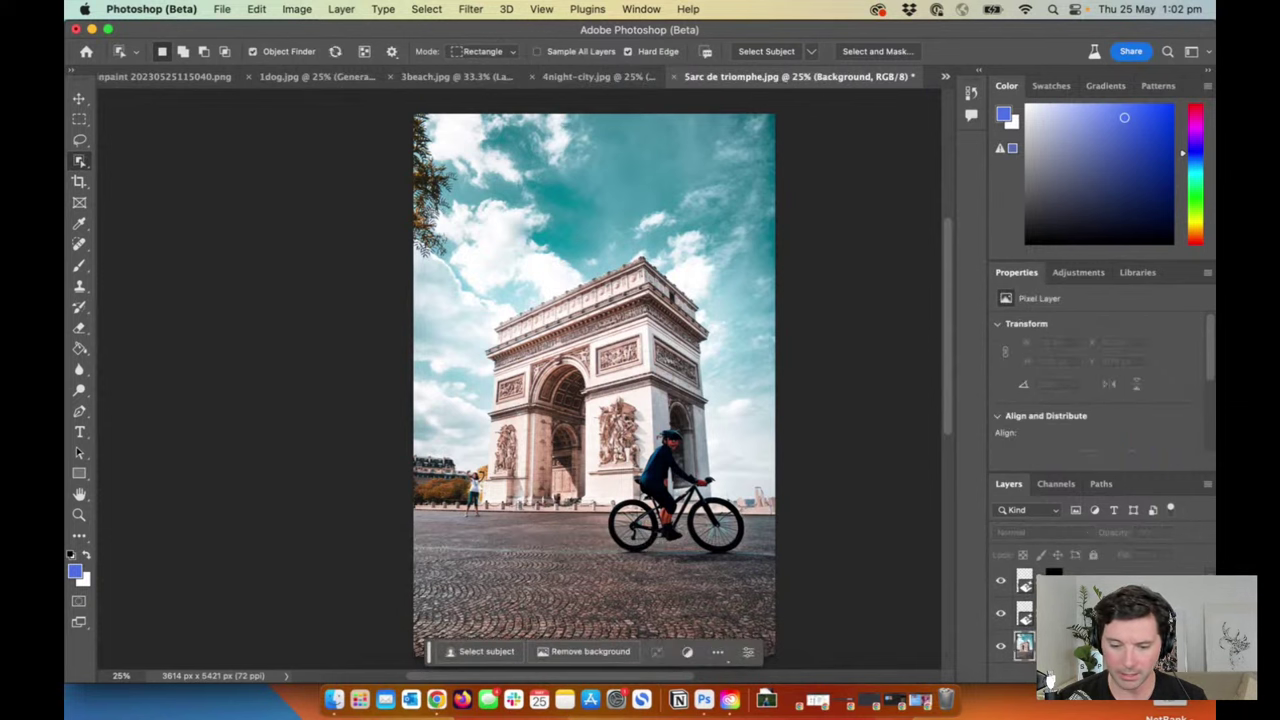
pyautogui.click(1001, 585)
pyautogui.click(1001, 615)
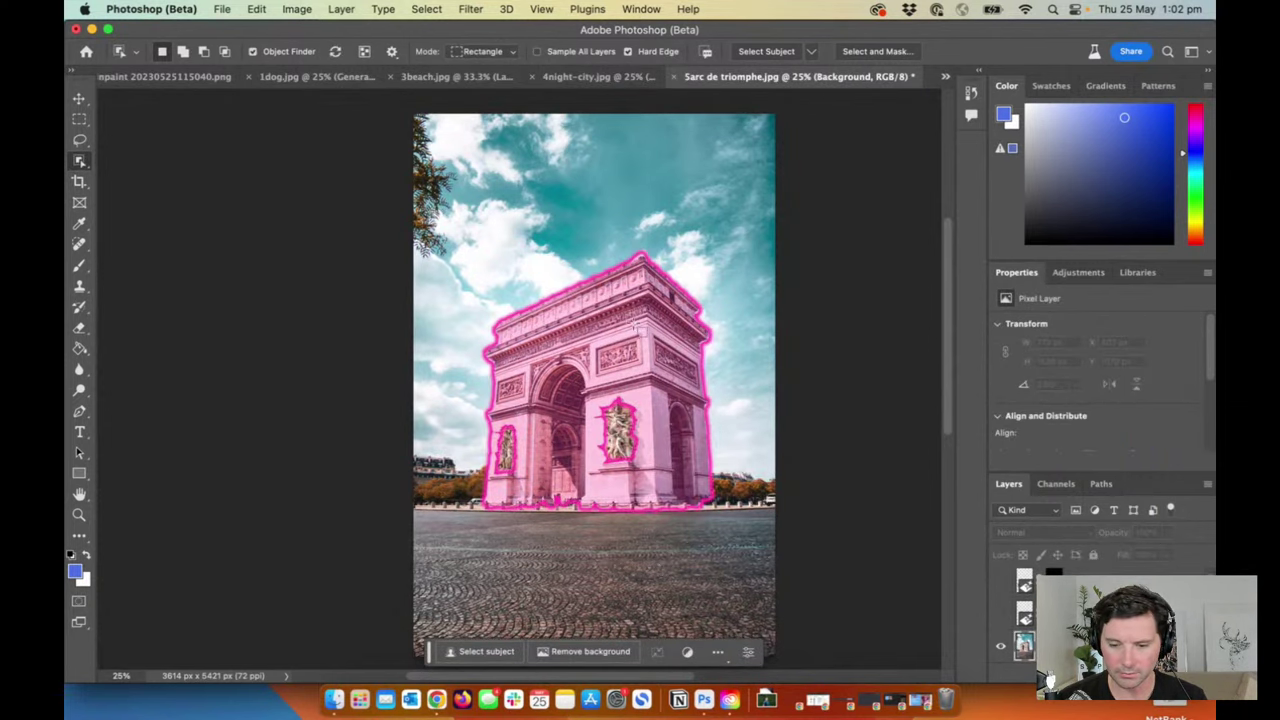
# Step: Object-select the arch, then marquee-subtract its upper part, leaving only the base strip
pyautogui.click(632, 323)
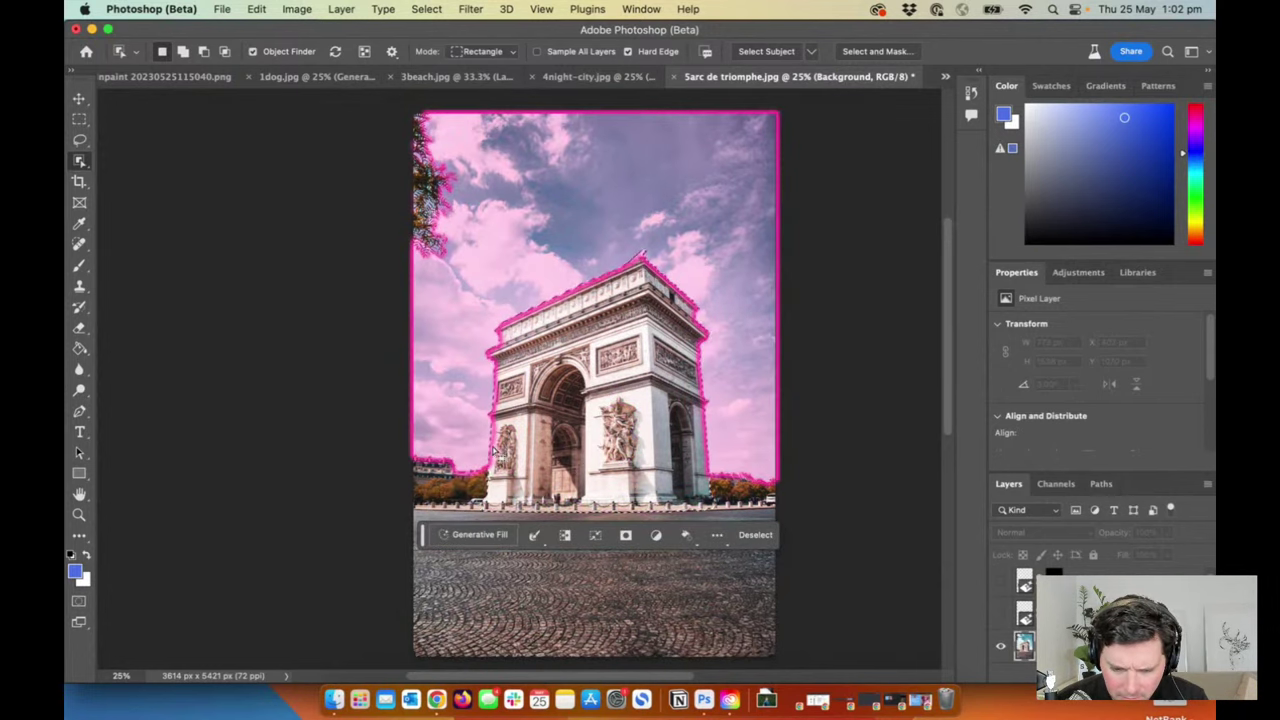
pyautogui.click(79, 118)
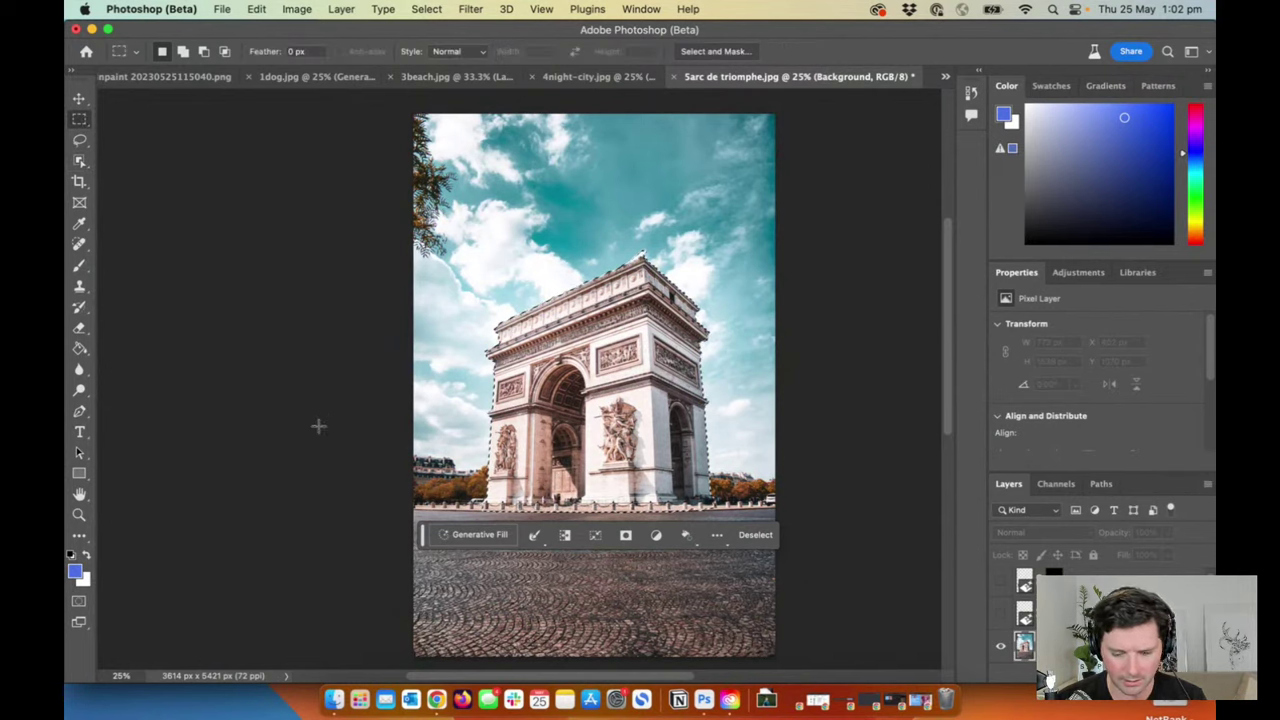
pyautogui.press('alt')
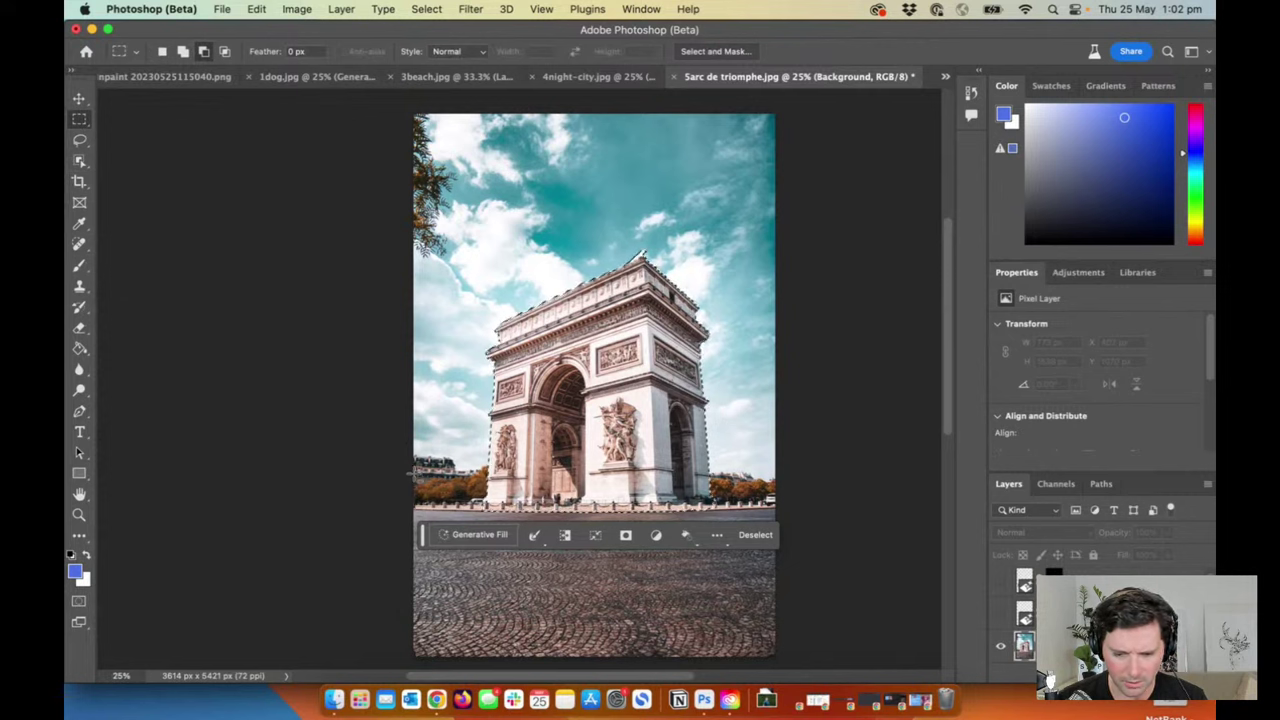
pyautogui.click(407, 488)
pyautogui.moveTo(407, 488); pyautogui.dragTo(883, 93)
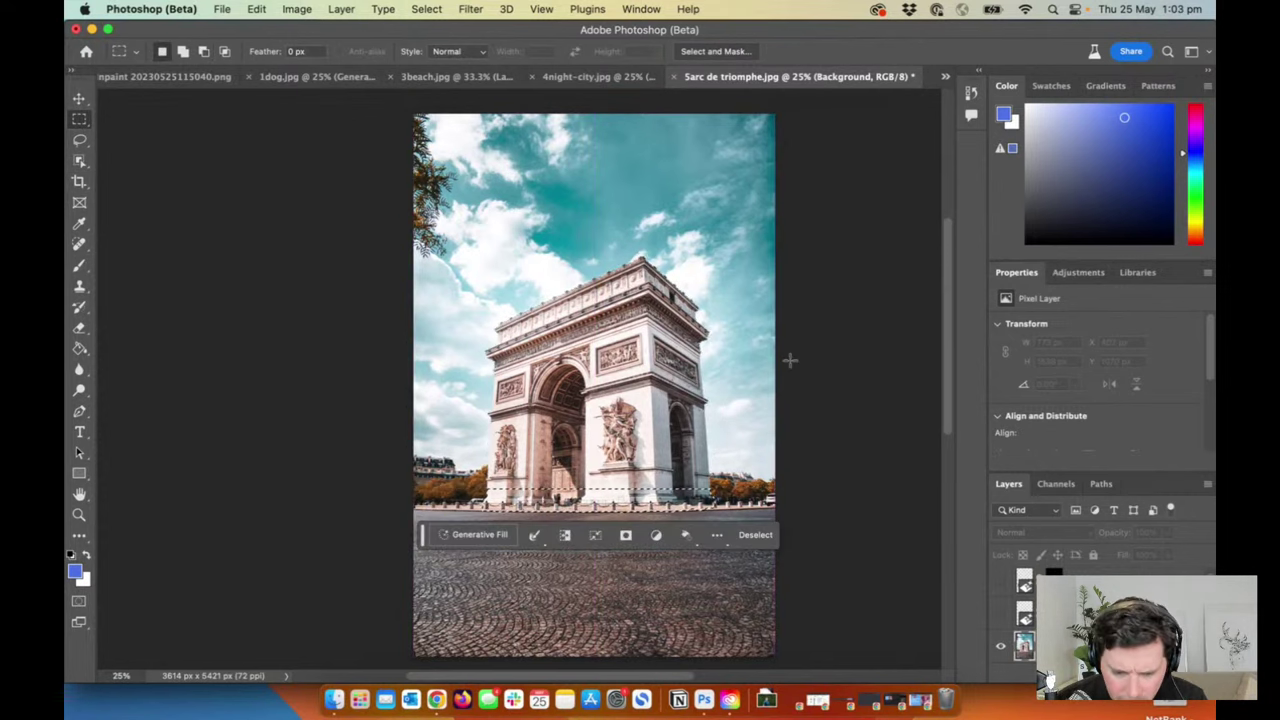
# Step: Test-fill the base strip with red via Fill, then undo it and deselect
pyautogui.hotkey('shift', 'BackSpace')
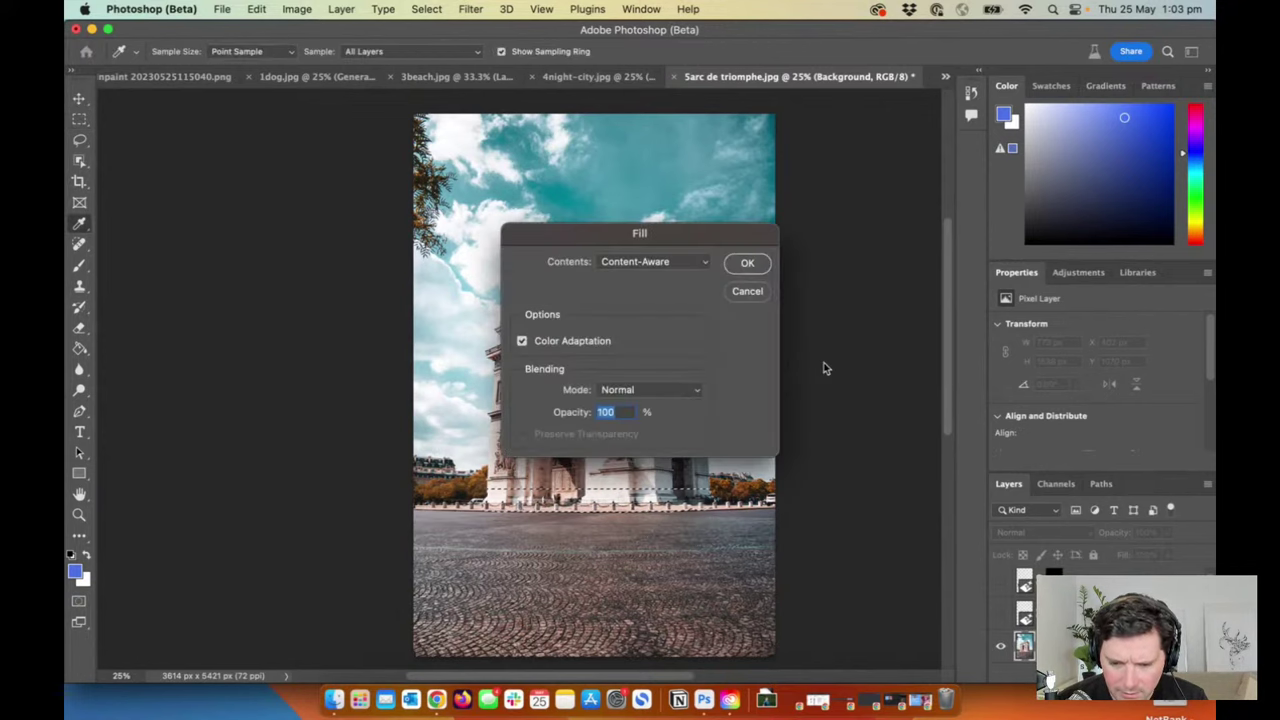
pyautogui.click(702, 263)
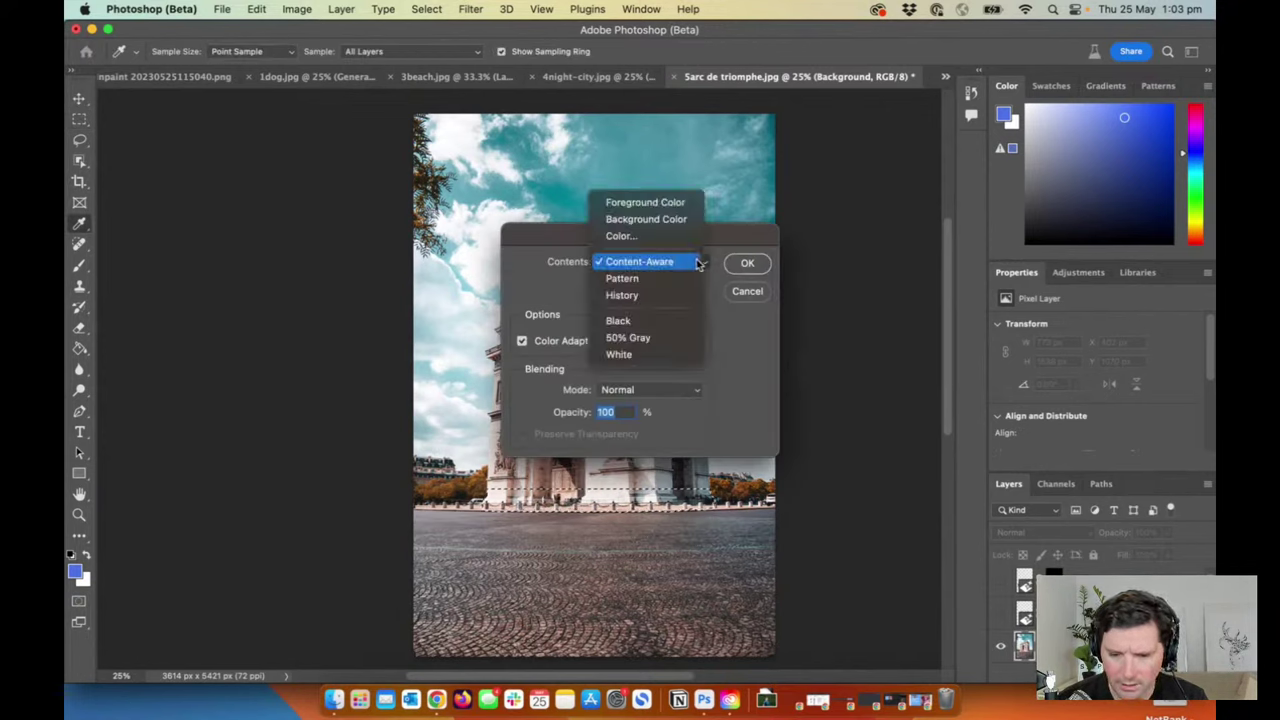
pyautogui.click(620, 236)
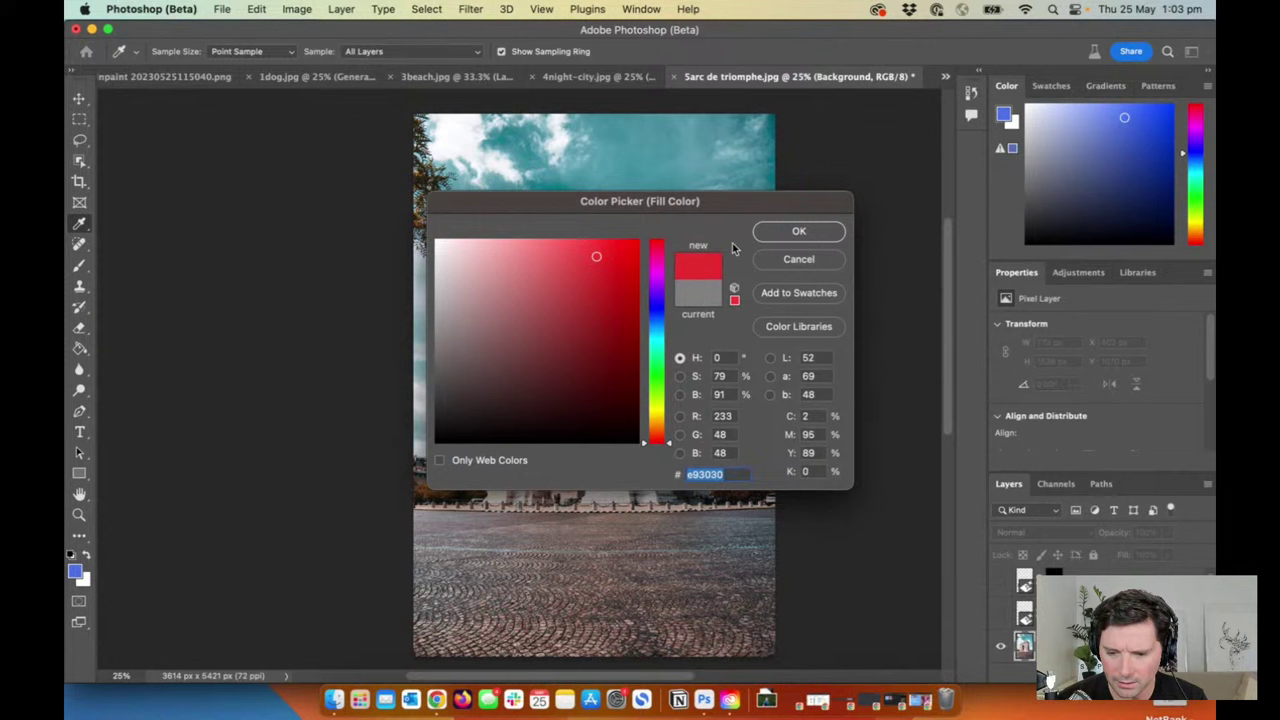
pyautogui.click(768, 231)
pyautogui.click(750, 262)
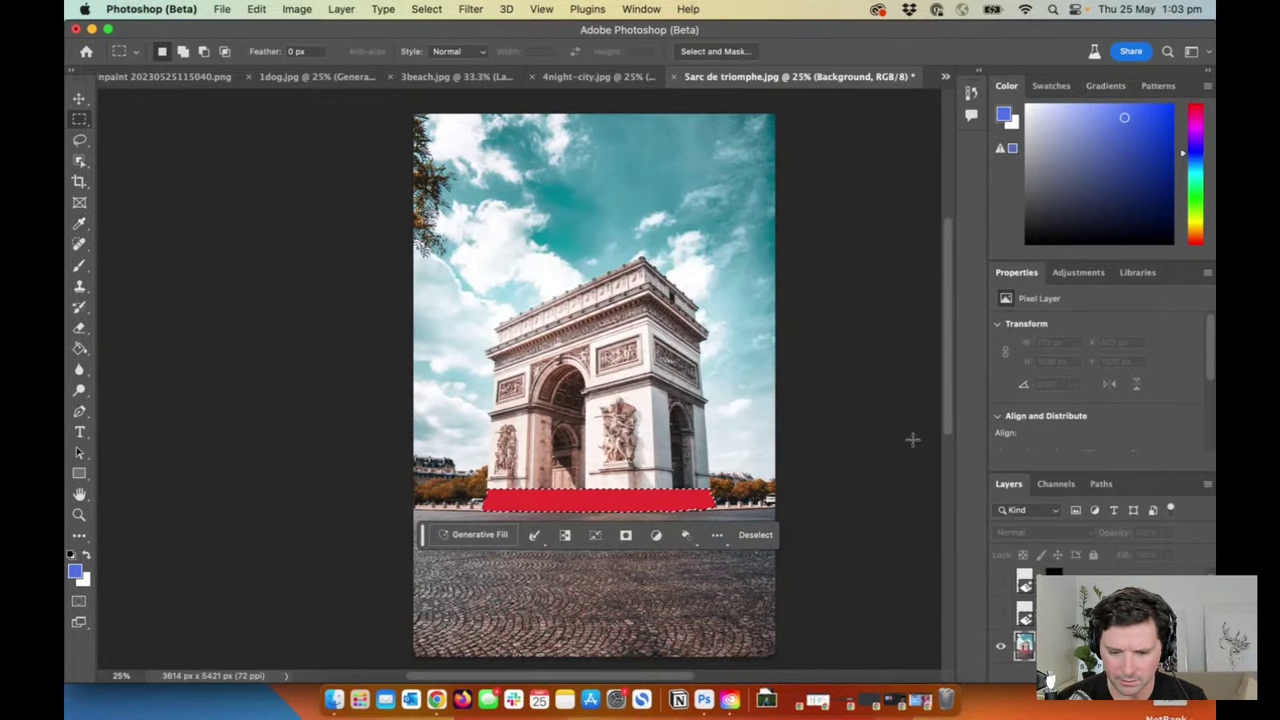
pyautogui.press('super+z')
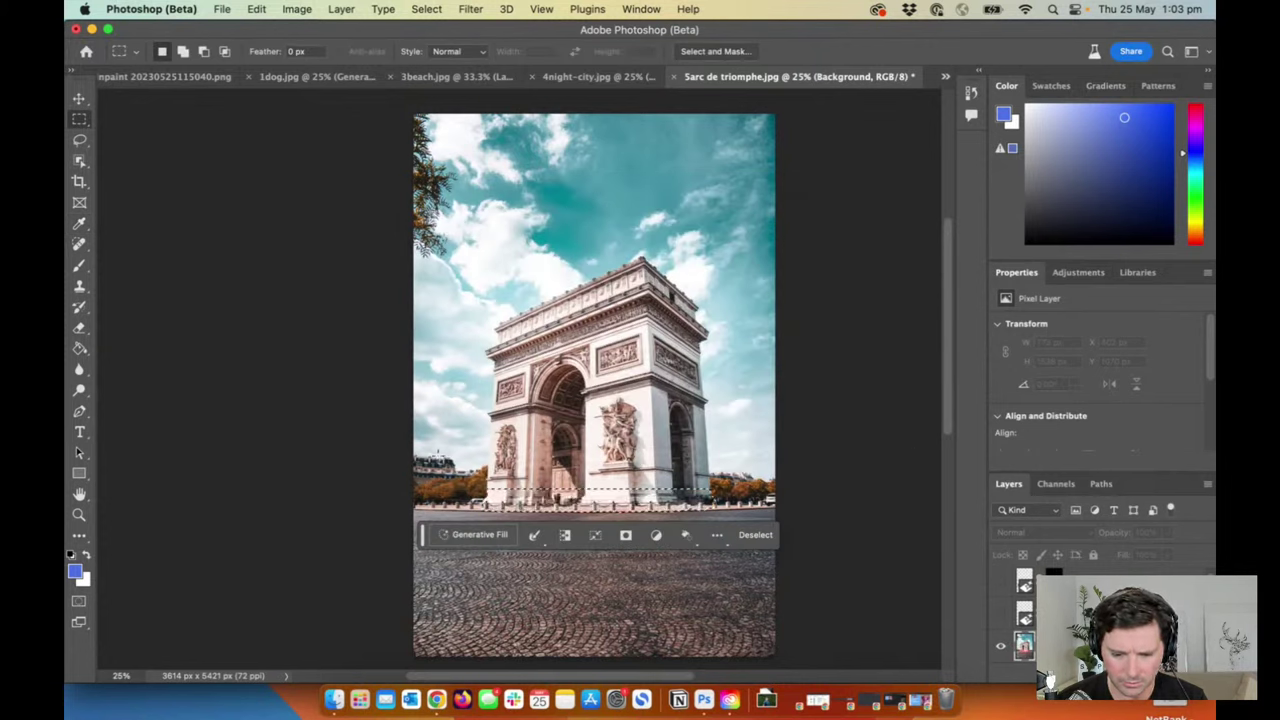
pyautogui.press('super+d')
# Step: Object-select the arch, then lasso-trim the left statue and add an area from the left edge
pyautogui.click(80, 162)
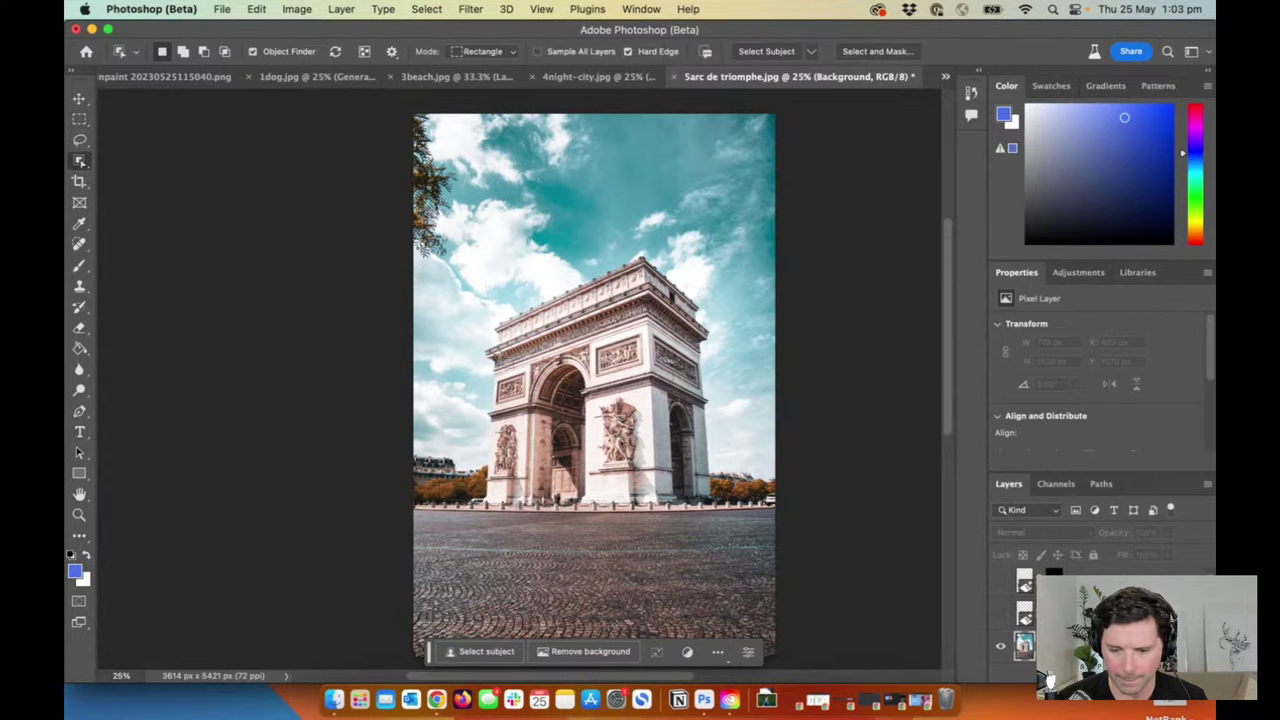
pyautogui.click(650, 342)
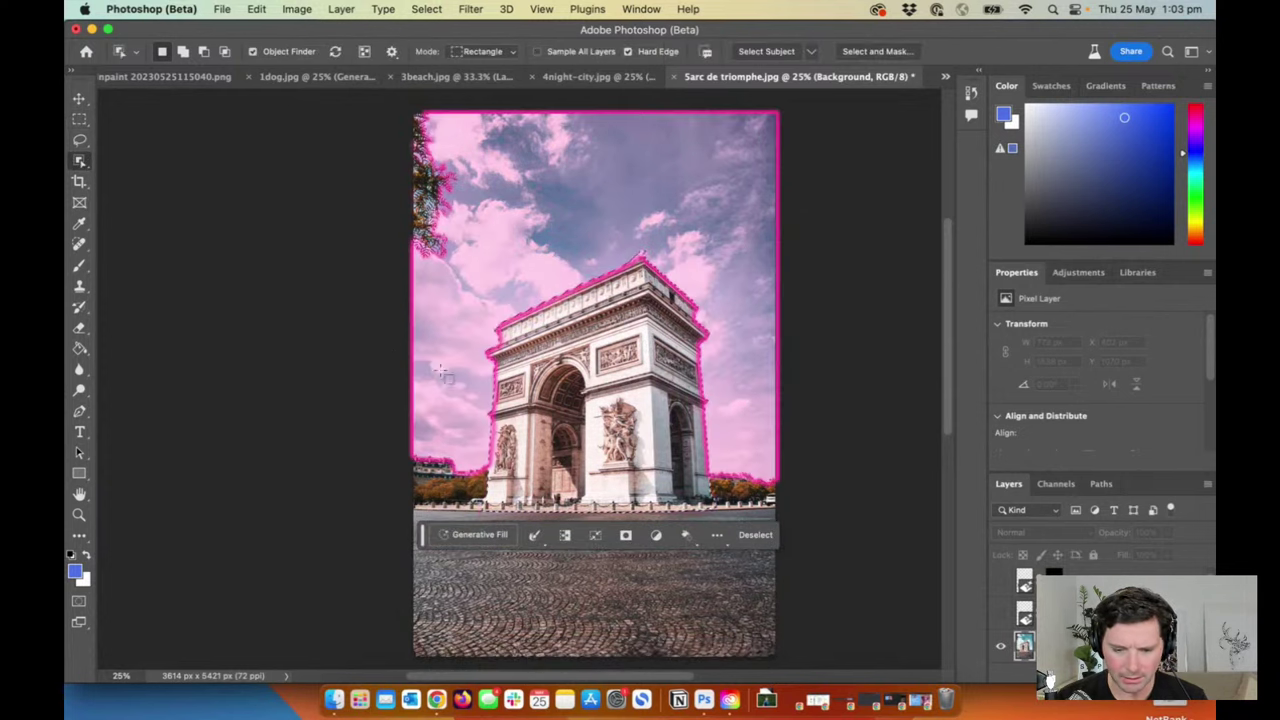
pyautogui.click(80, 141)
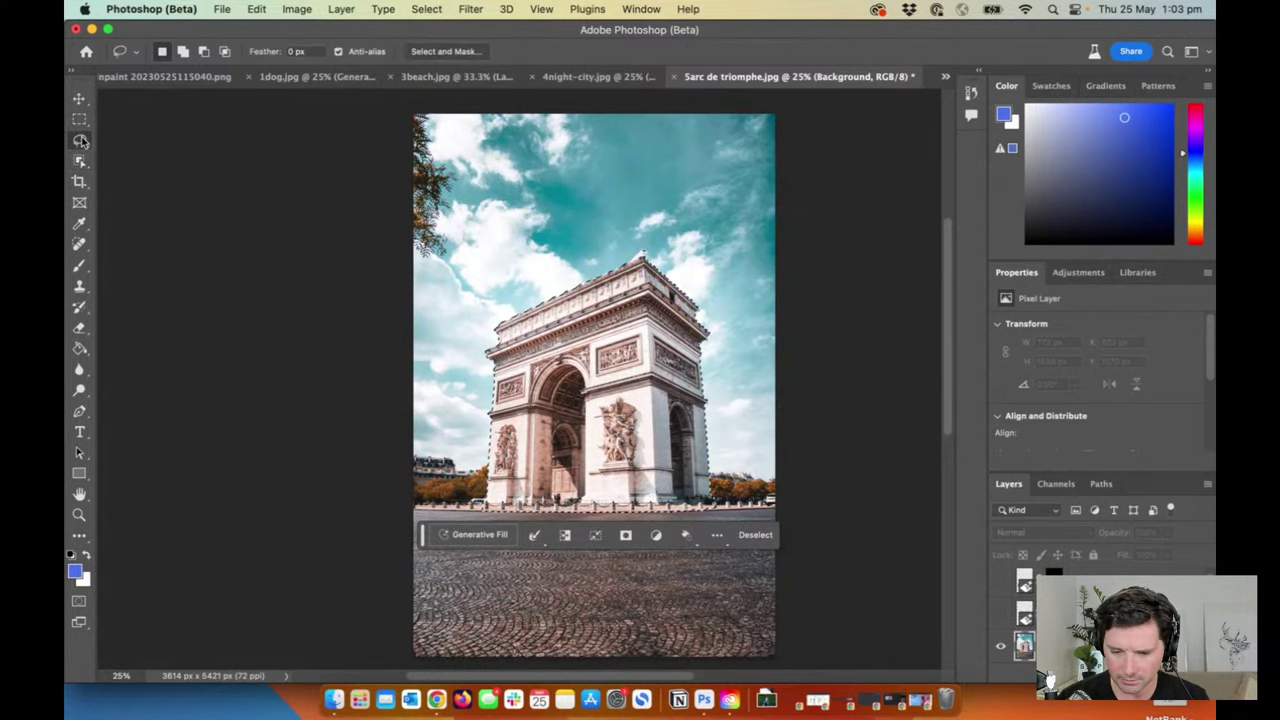
pyautogui.scroll(2, 420, 350)
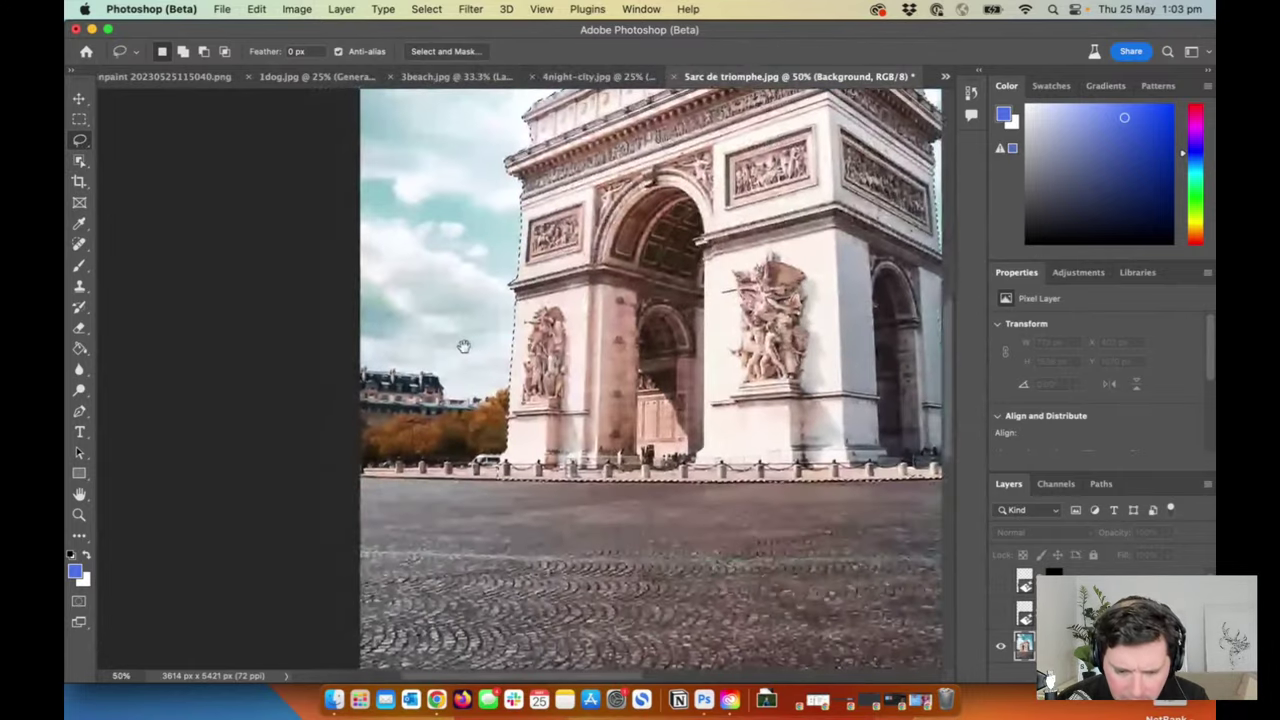
pyautogui.moveTo(356, 372)
pyautogui.mouseDown()
pyautogui.moveTo(380, 380)
pyautogui.moveTo(466, 282)
pyautogui.moveTo(286, 380)
pyautogui.mouseUp()
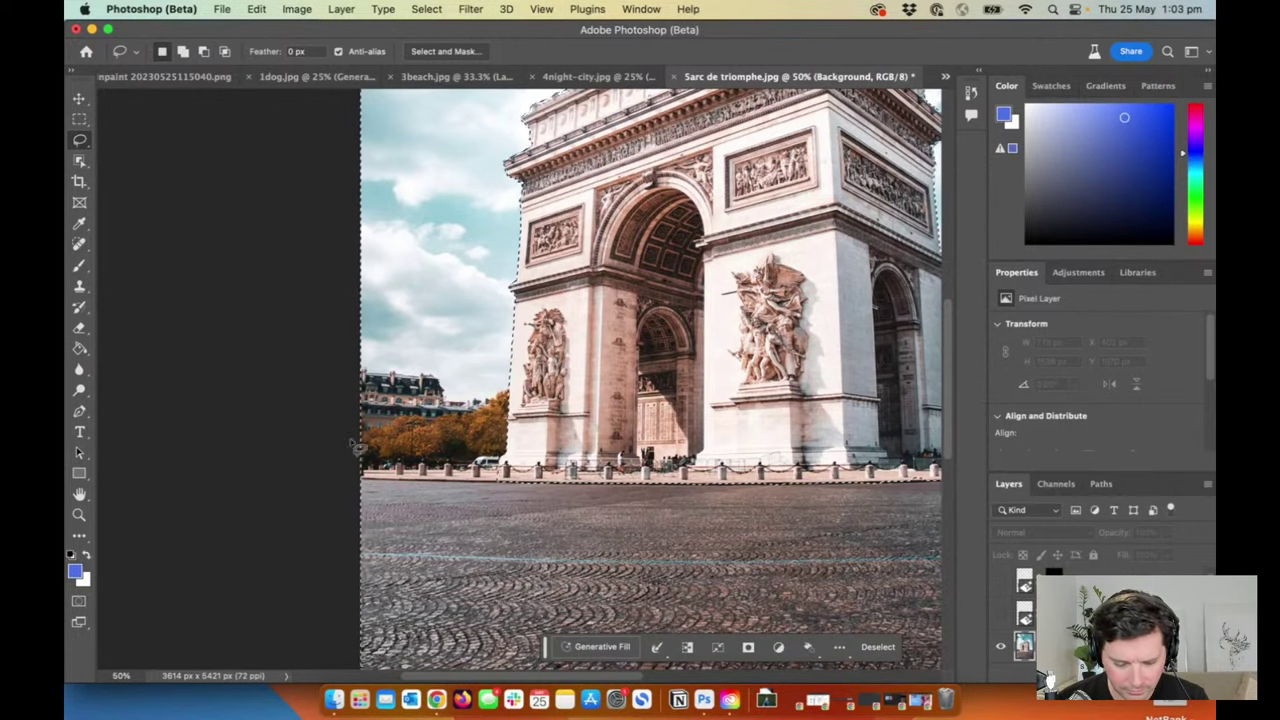
pyautogui.press('shift')
pyautogui.moveTo(350, 373); pyautogui.dragTo(530, 423)
pyautogui.moveTo(504, 533)
pyautogui.mouseDown()
pyautogui.moveTo(308, 501)
pyautogui.moveTo(300, 429)
pyautogui.moveTo(320, 382)
pyautogui.mouseUp()
# Step: Lasso-subtract part of the pavement from the selection and zoom out to the whole image
pyautogui.hscroll(-5, 447, 441)
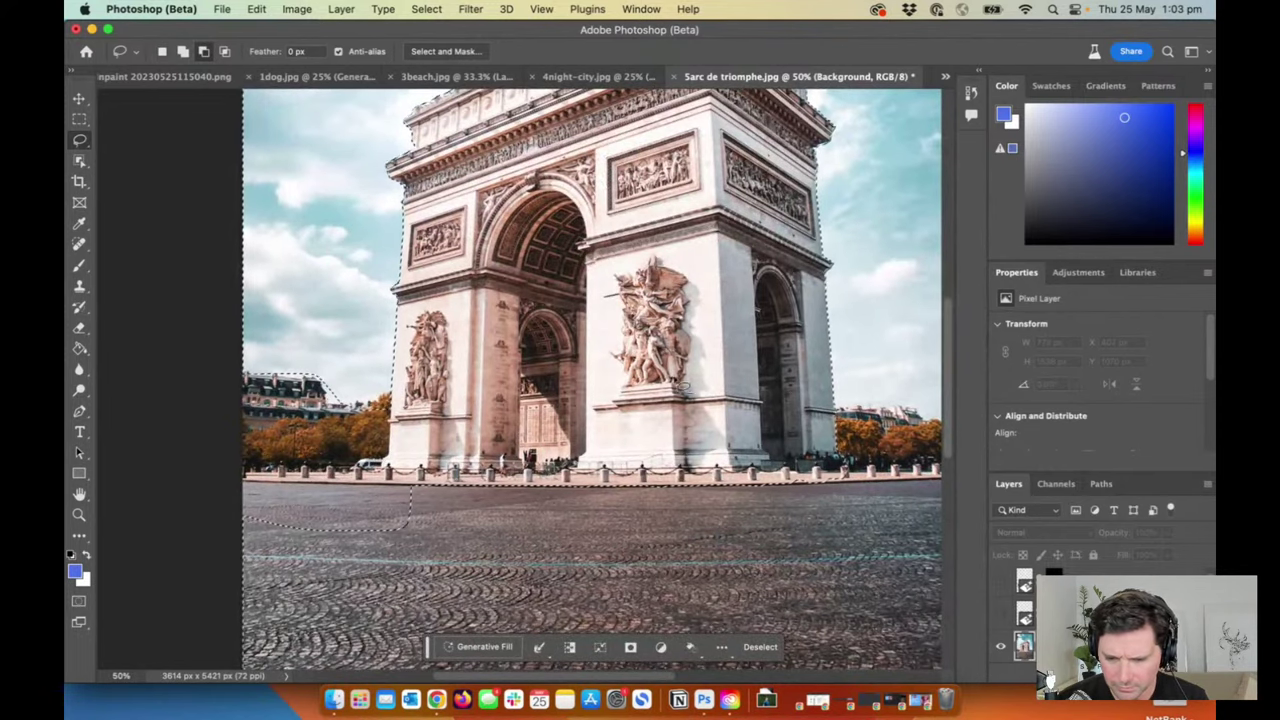
pyautogui.hscroll(10, 447, 441)
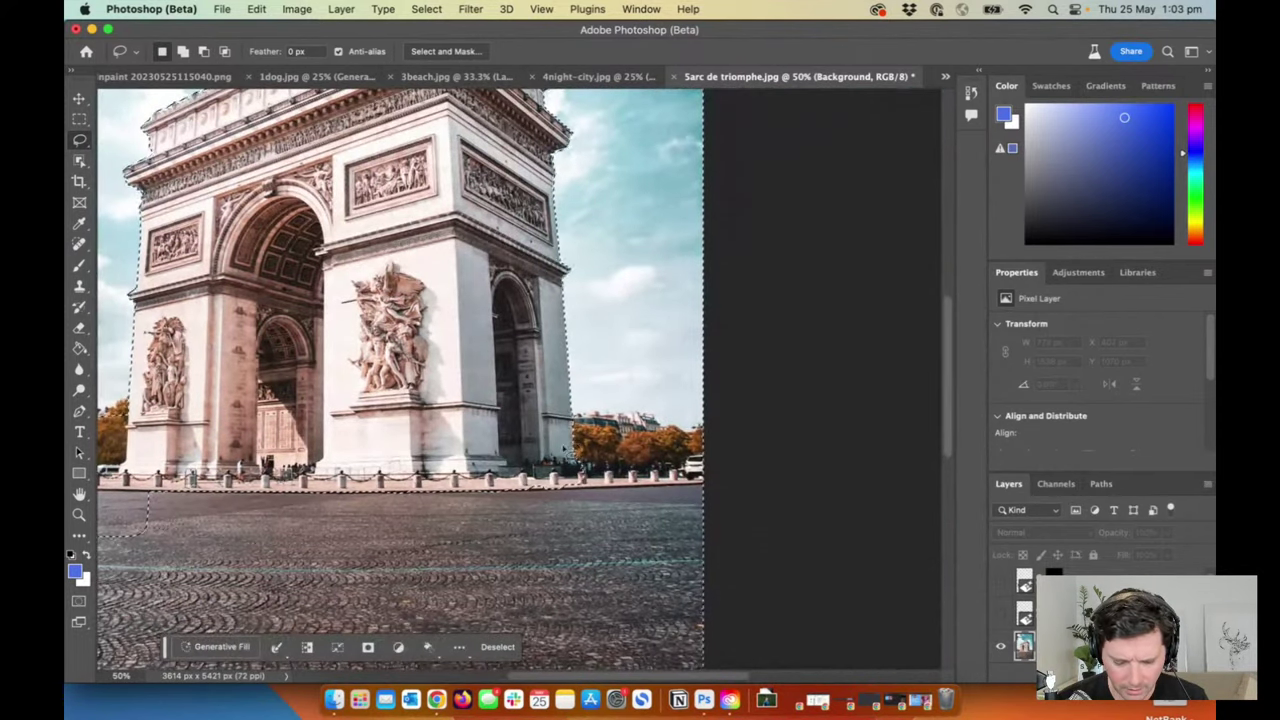
pyautogui.press('alt')
pyautogui.moveTo(565, 420)
pyautogui.mouseDown()
pyautogui.moveTo(730, 437)
pyautogui.moveTo(707, 527)
pyautogui.moveTo(432, 594)
pyautogui.moveTo(145, 537)
pyautogui.moveTo(128, 510)
pyautogui.moveTo(384, 448)
pyautogui.moveTo(530, 450)
pyautogui.moveTo(566, 426)
pyautogui.mouseUp()
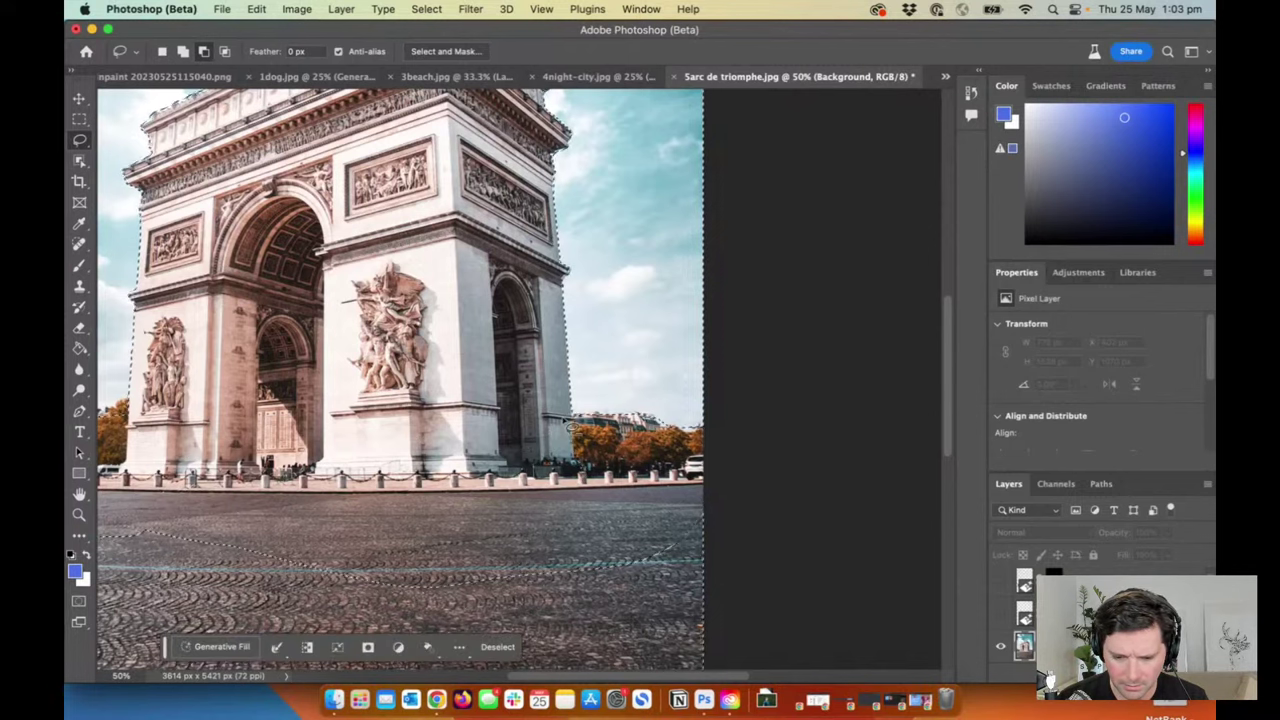
pyautogui.hscroll(-5, 510, 420)
pyautogui.scroll(-1, 510, 420)
pyautogui.scroll(1, 510, 420)
pyautogui.press('super+minus')
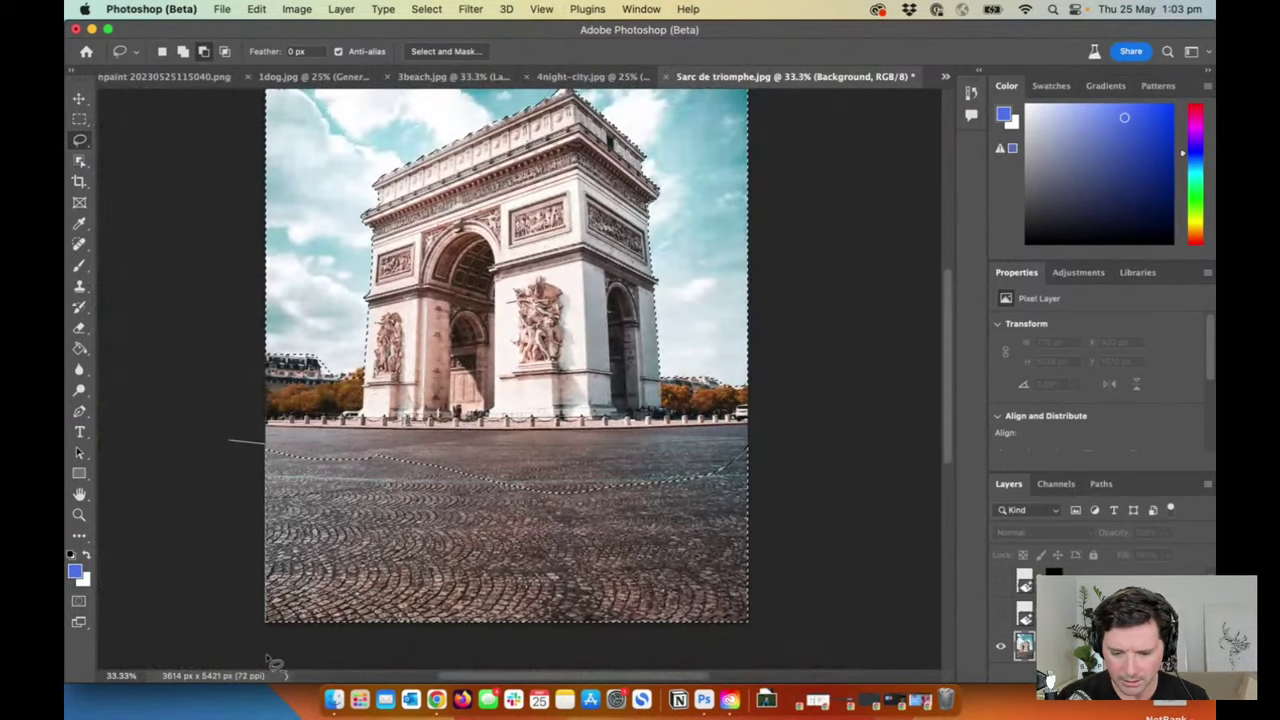
# Step: Refine the selection along the road's top edge, subtract the arch, and open Generative Fill
pyautogui.moveTo(771, 414)
pyautogui.mouseDown()
pyautogui.moveTo(521, 428)
pyautogui.moveTo(311, 402)
pyautogui.moveTo(221, 419)
pyautogui.moveTo(220, 455)
pyautogui.mouseUp()
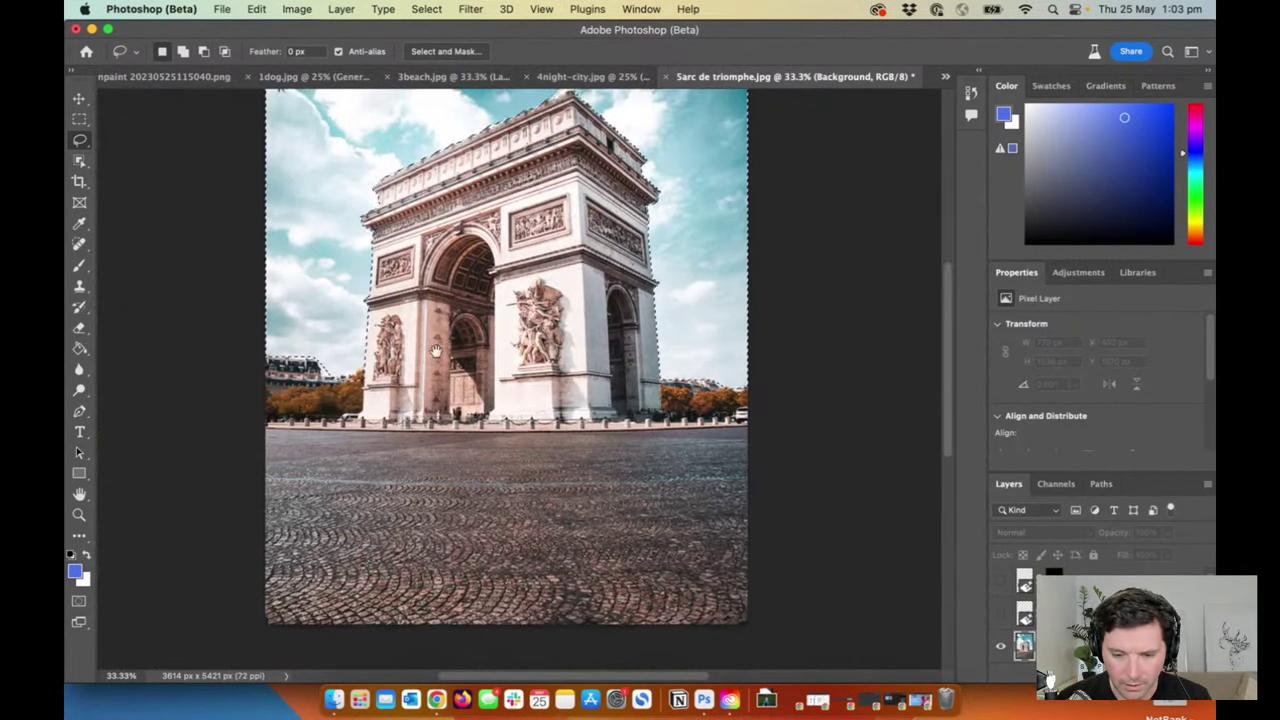
pyautogui.scroll(5, 452, 325)
pyautogui.scroll(1, 467, 361)
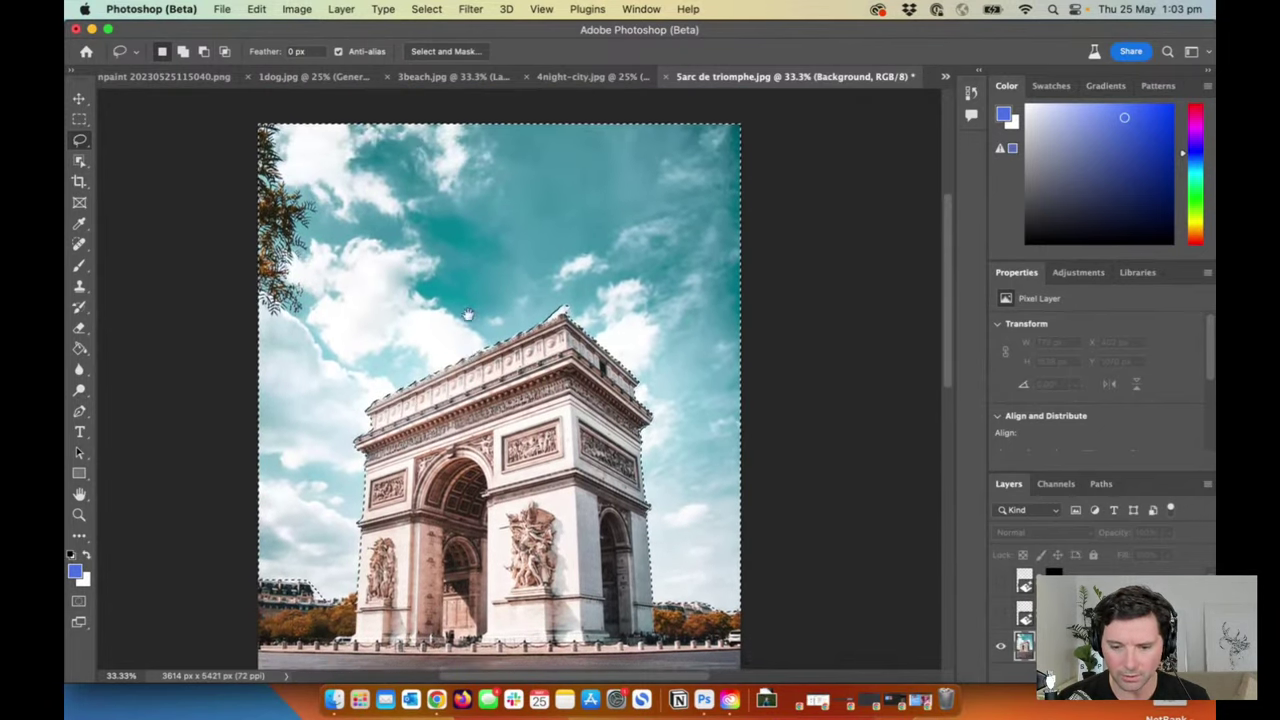
pyautogui.scroll(-2, 471, 310)
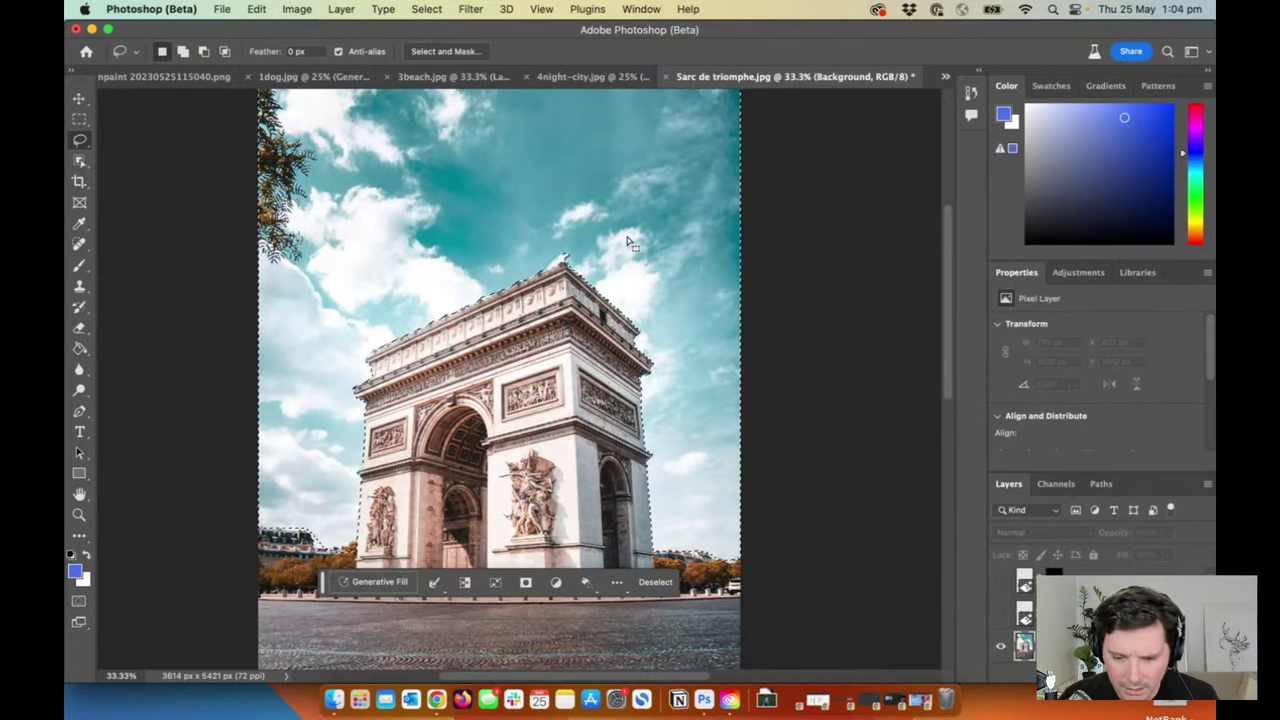
pyautogui.moveTo(548, 272); pyautogui.dragTo(560, 256)
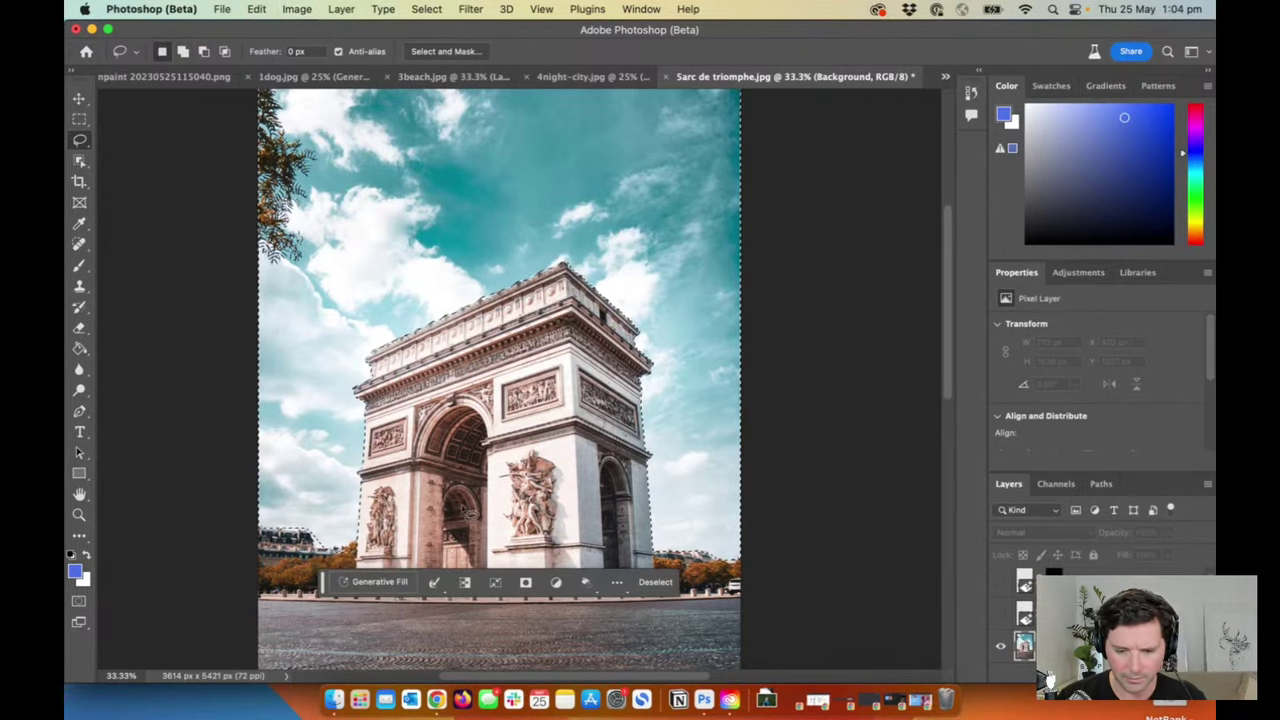
pyautogui.click(375, 582)
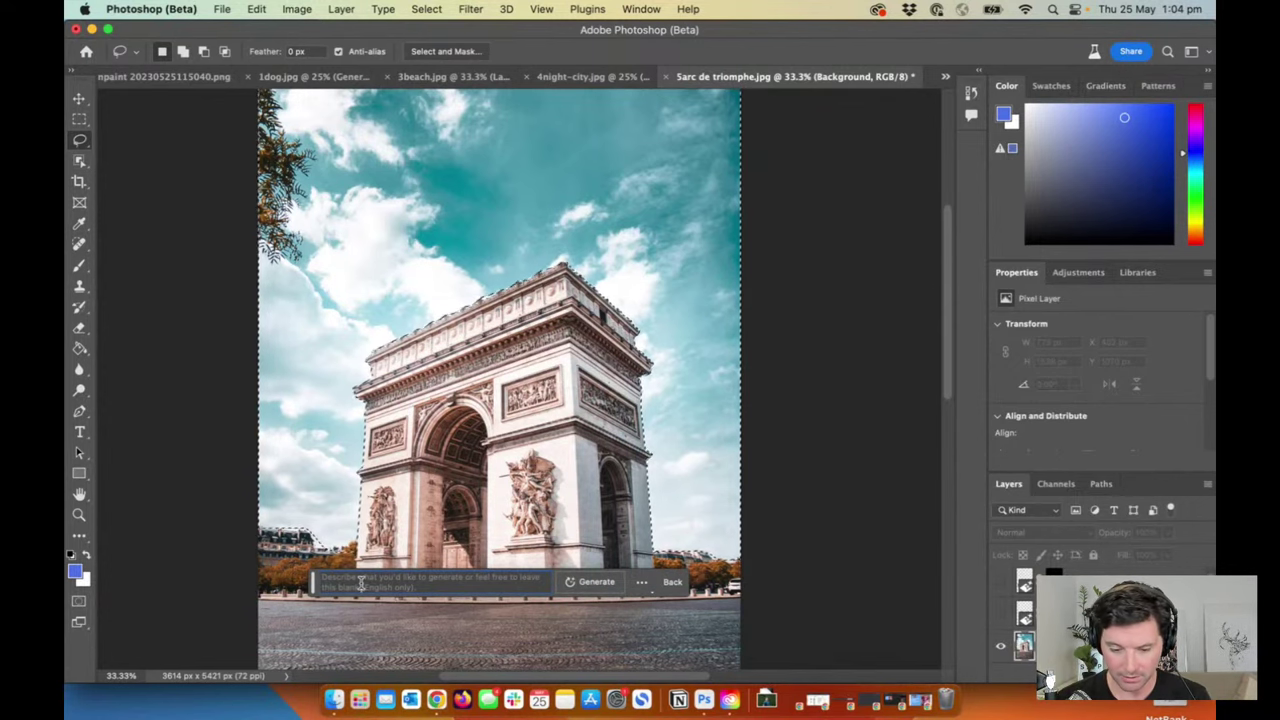
# Step: Enter the prompt 'Fireworks' and generate it into the sky selection
pyautogui.click(361, 583)
pyautogui.write('Fireworks')
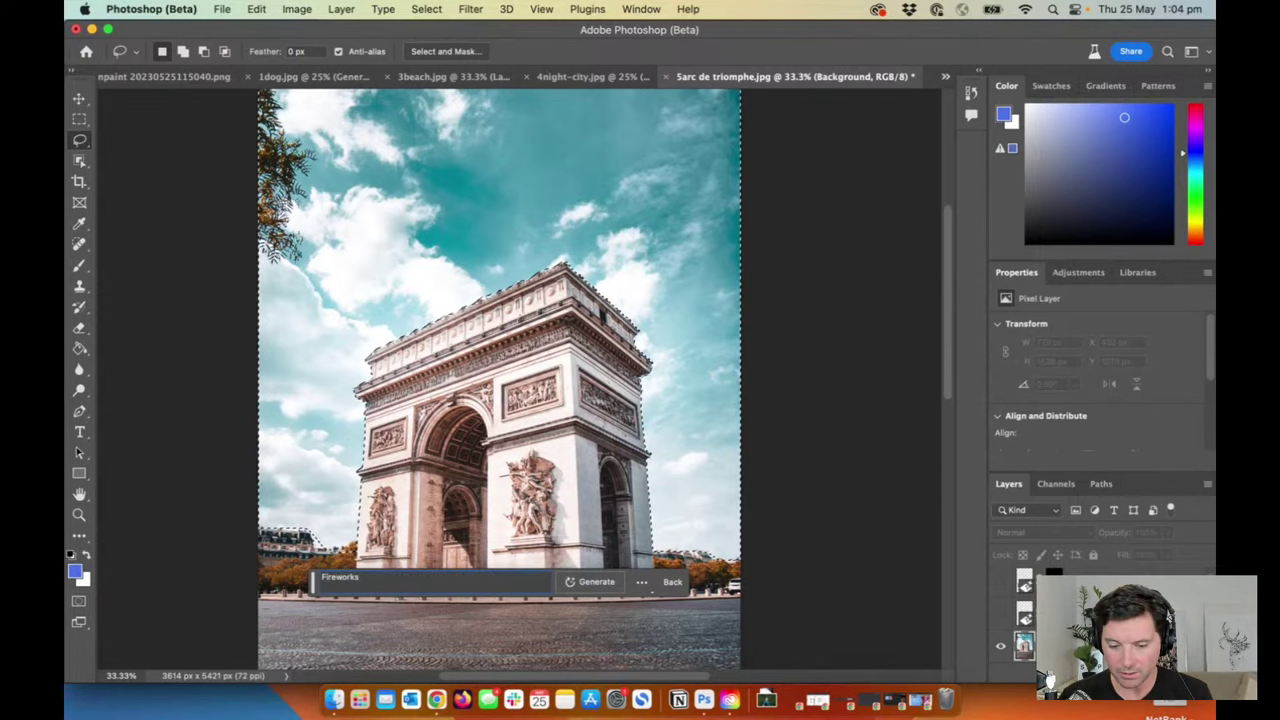
pyautogui.press('Return')
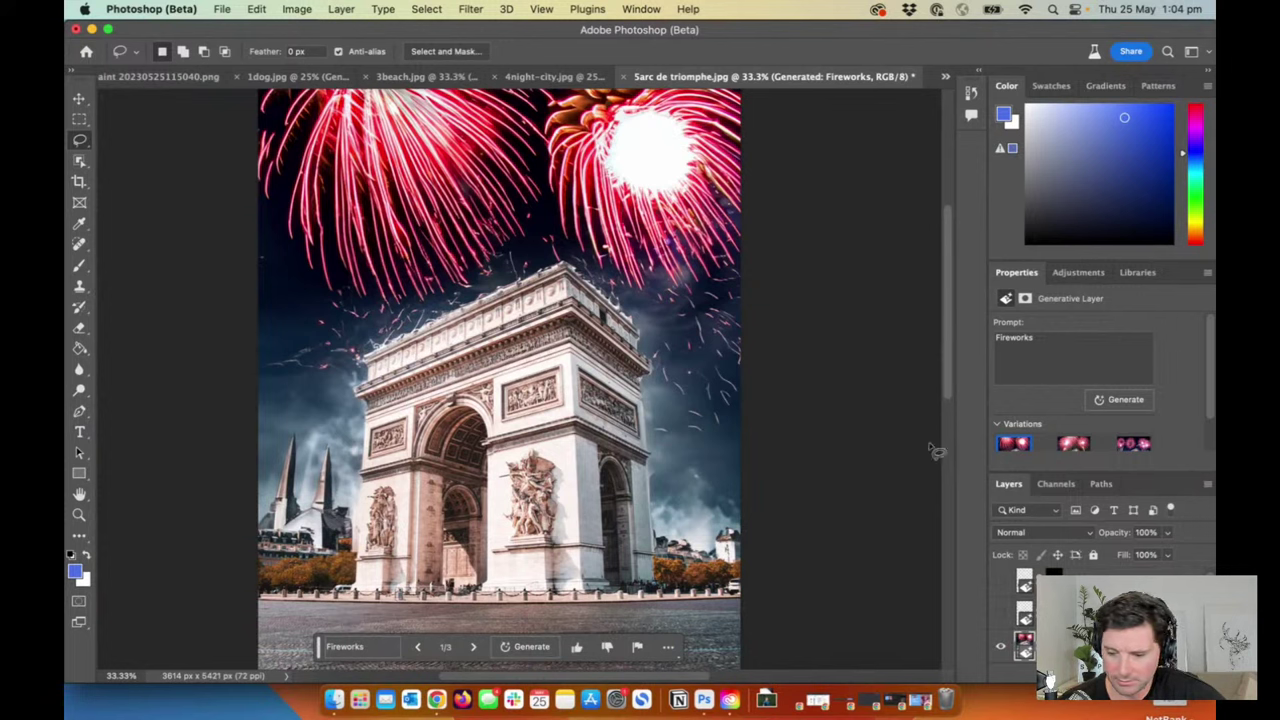
# Step: Preview the three fireworks variations, return to the first, and generate more
pyautogui.moveTo(1068, 446)
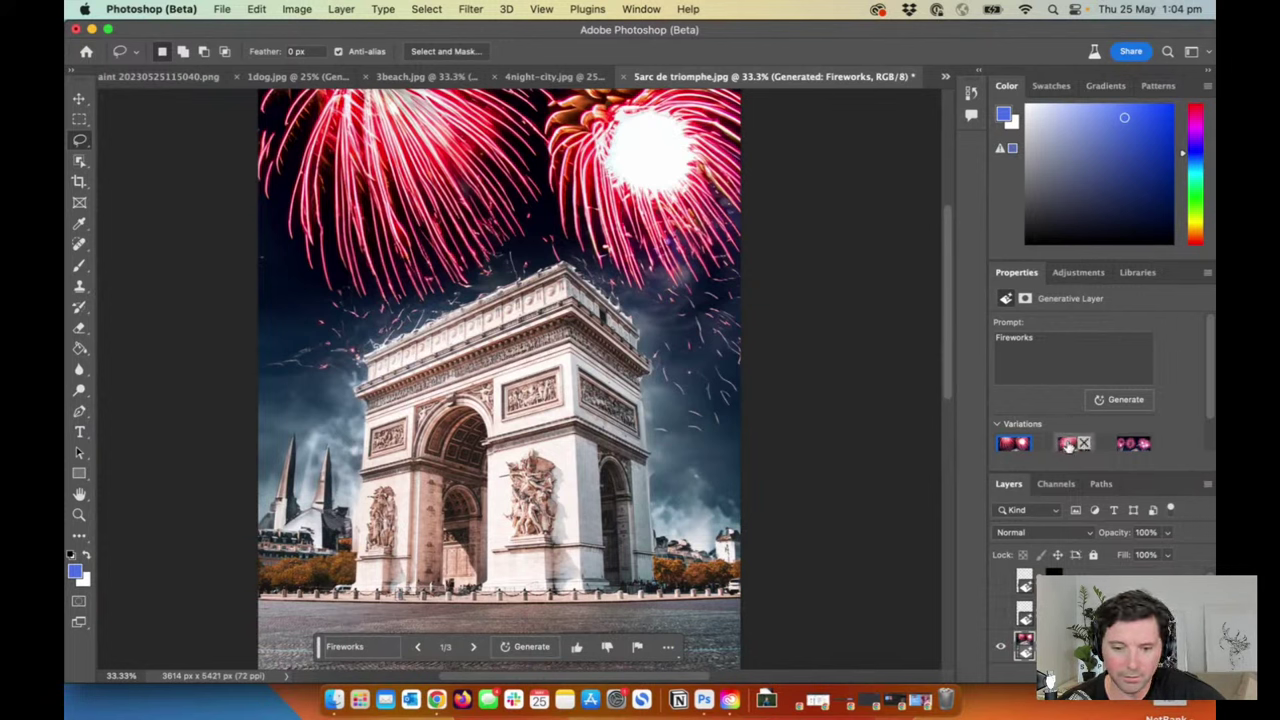
pyautogui.click(1068, 446)
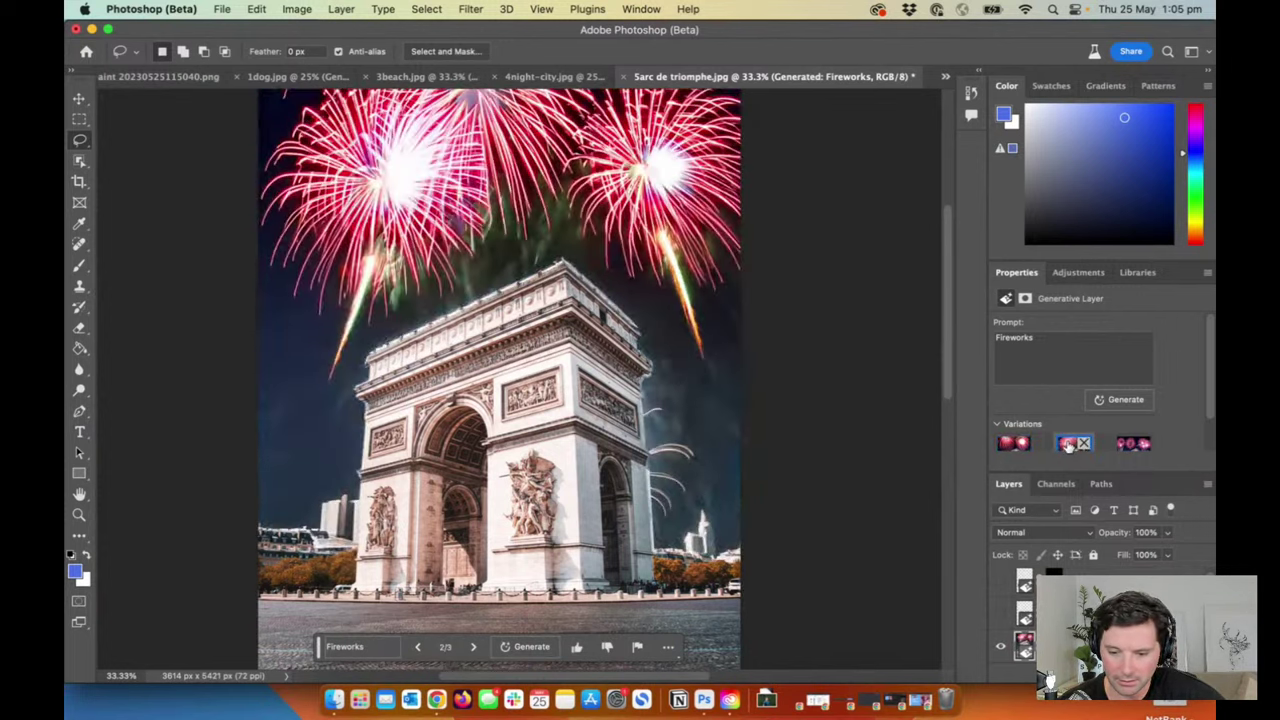
pyautogui.click(1128, 446)
pyautogui.click(1070, 446)
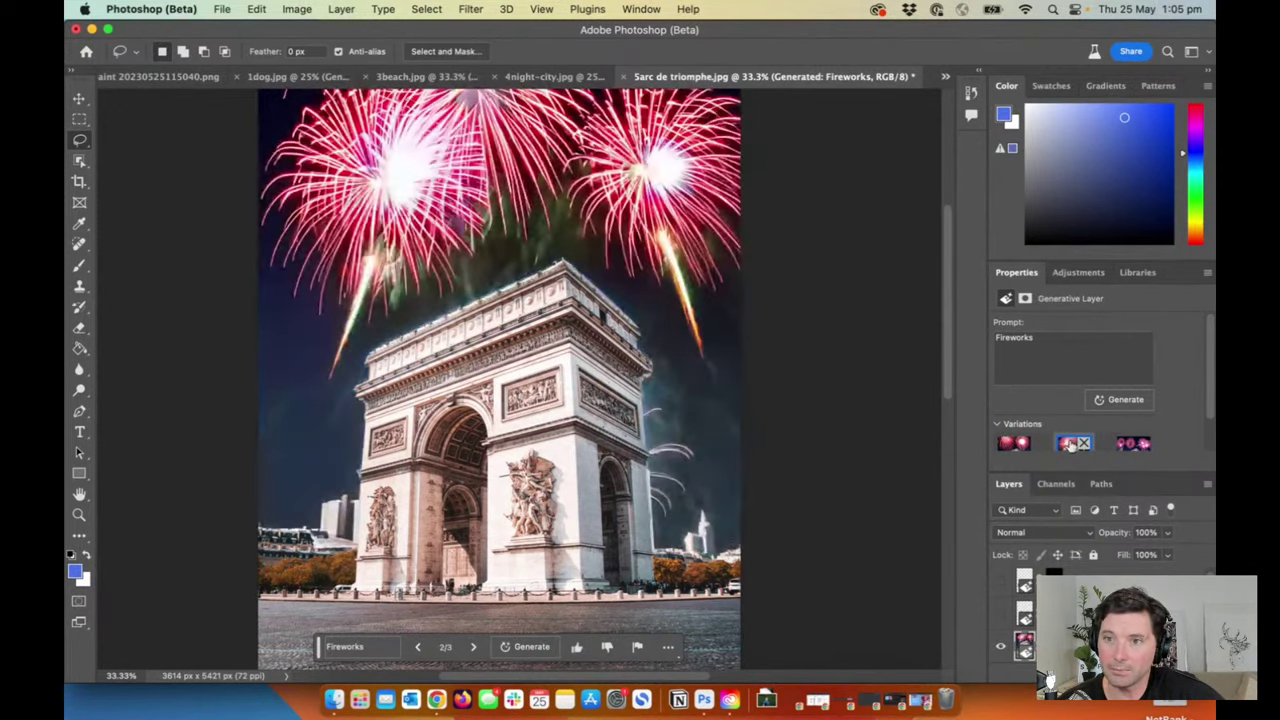
pyautogui.click(1005, 444)
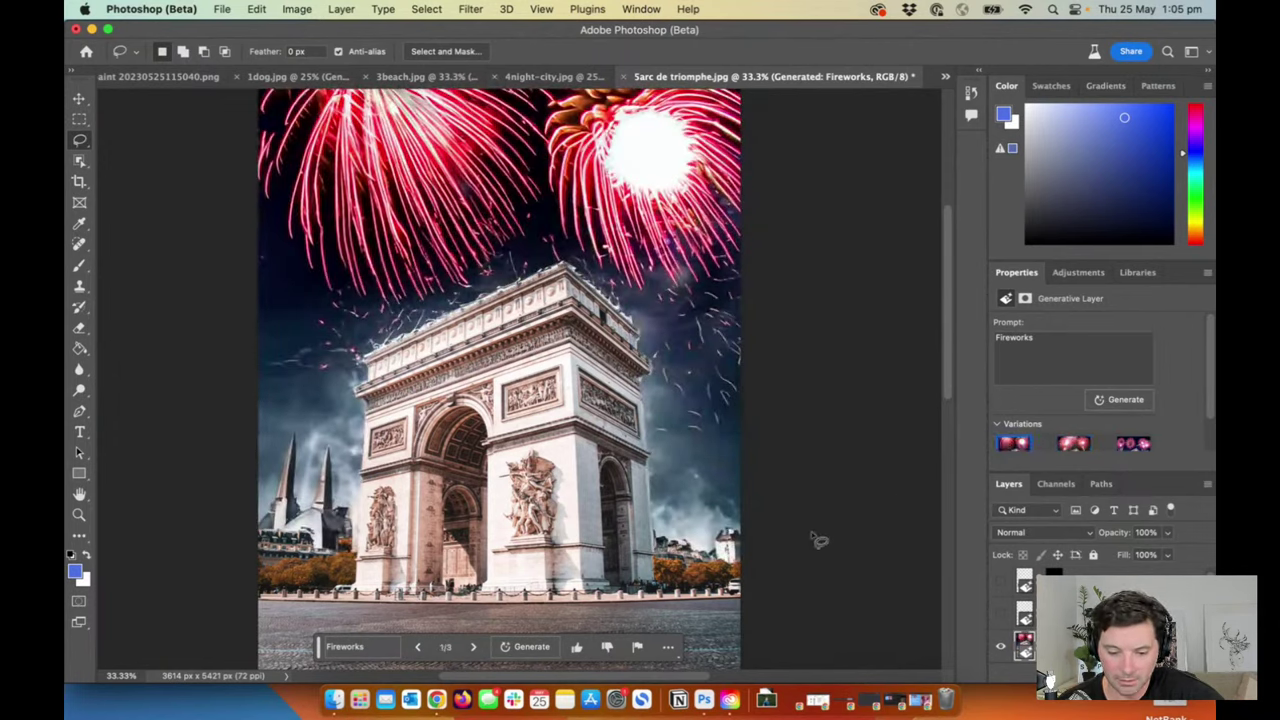
pyautogui.click(531, 646)
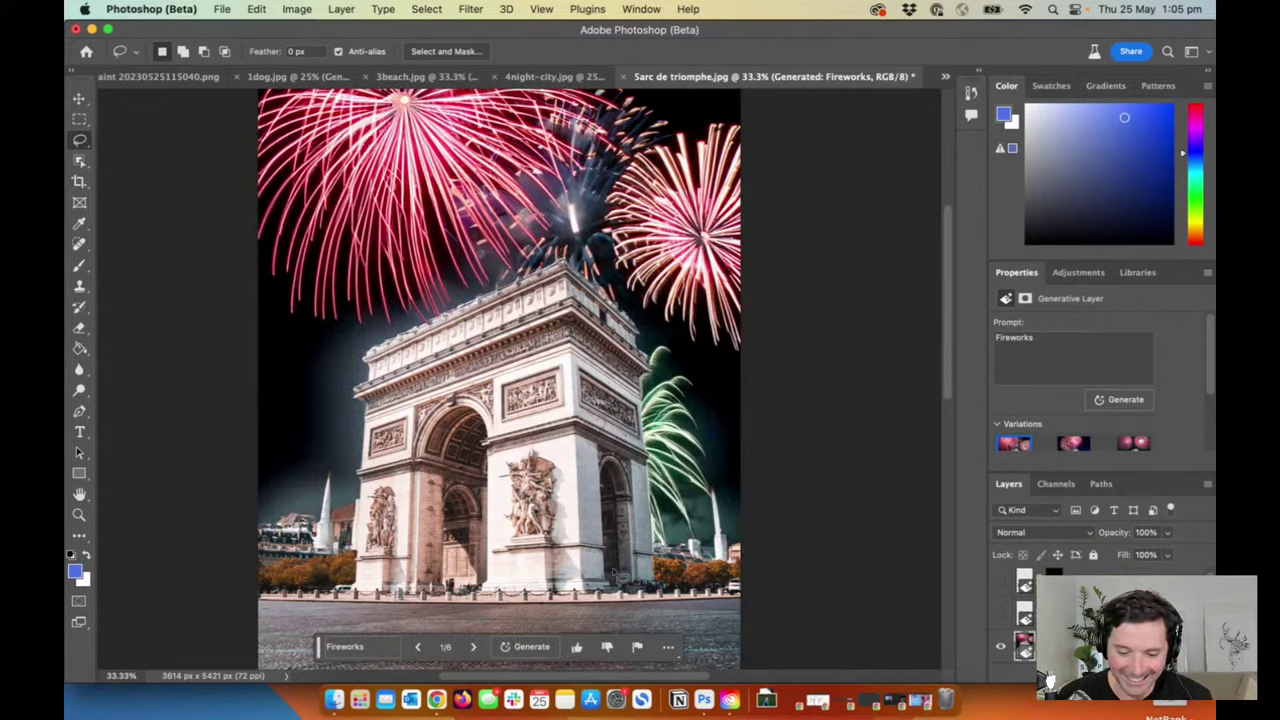
# Step: Step through the six fireworks variations and settle on 4/6, red bursts over clouds and spires
pyautogui.click(473, 647)
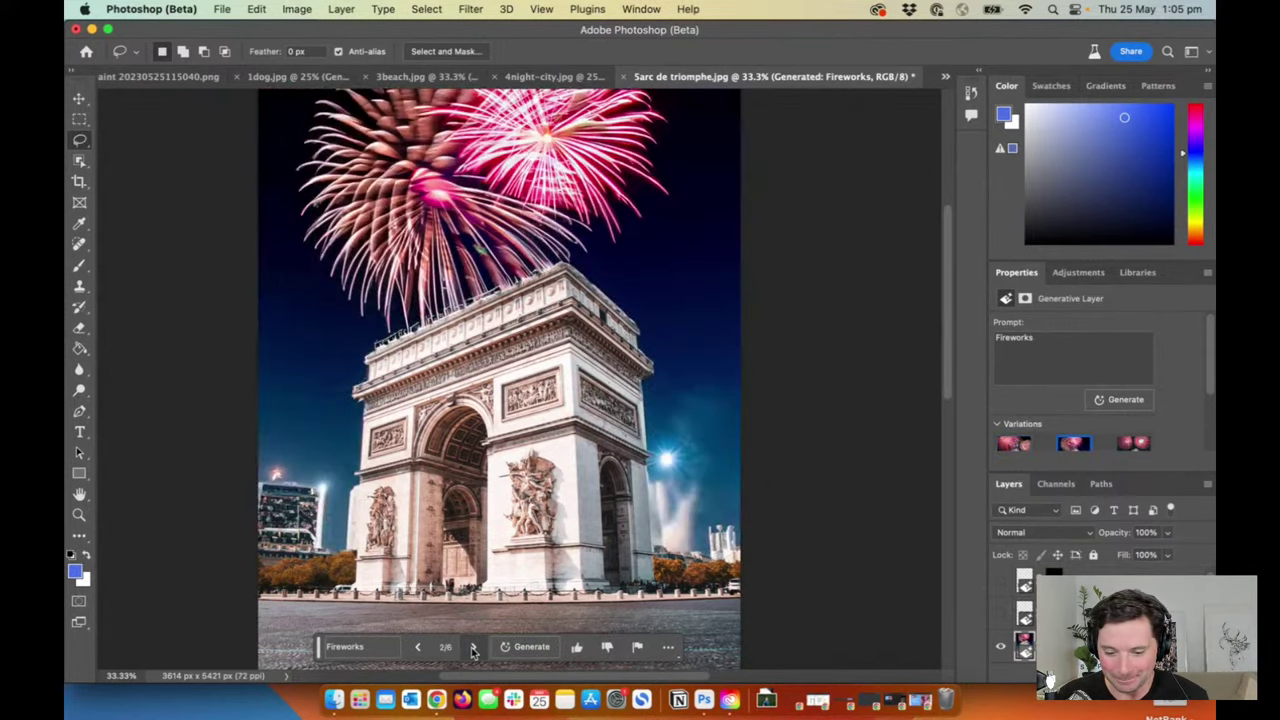
pyautogui.click(473, 647)
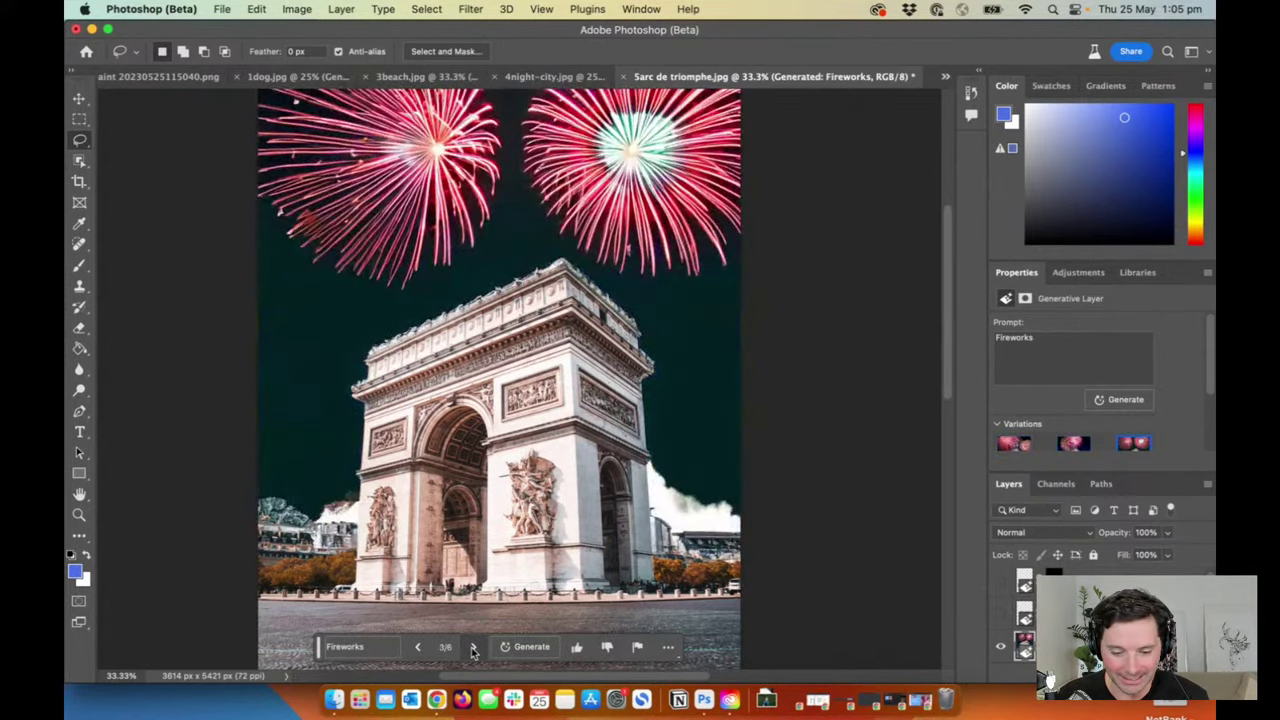
pyautogui.click(419, 648)
pyautogui.click(419, 648)
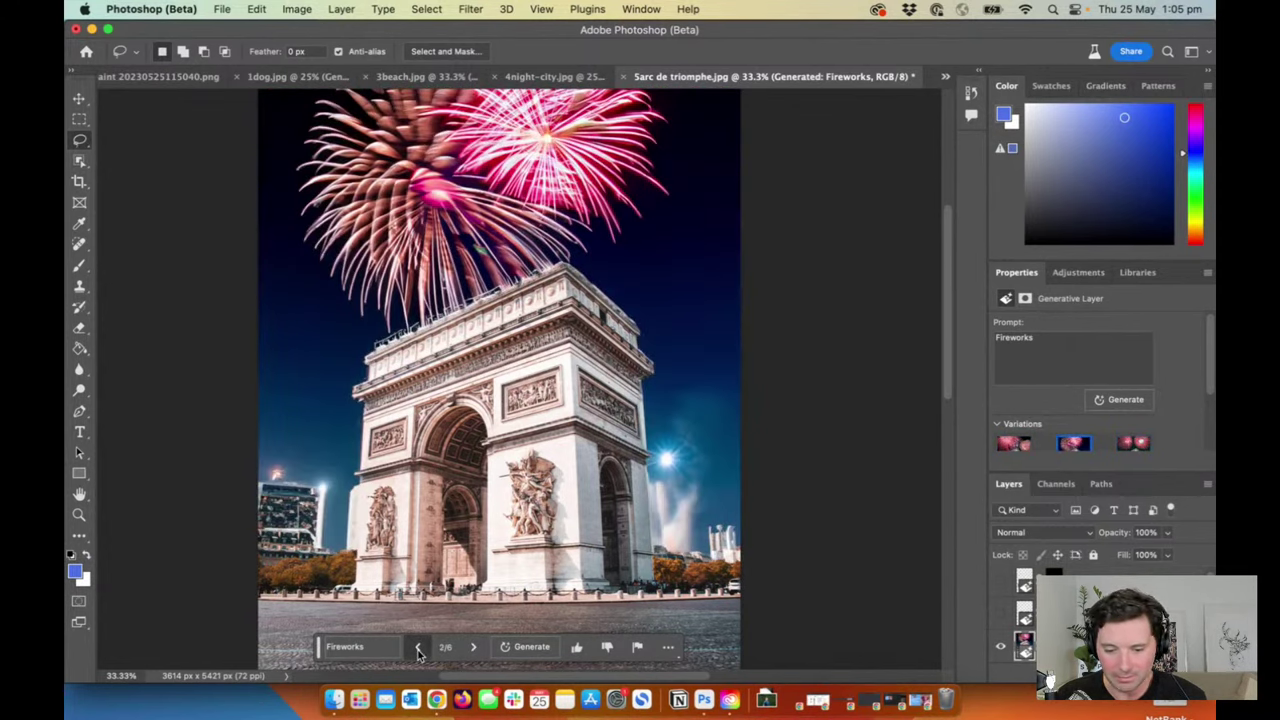
pyautogui.click(419, 648)
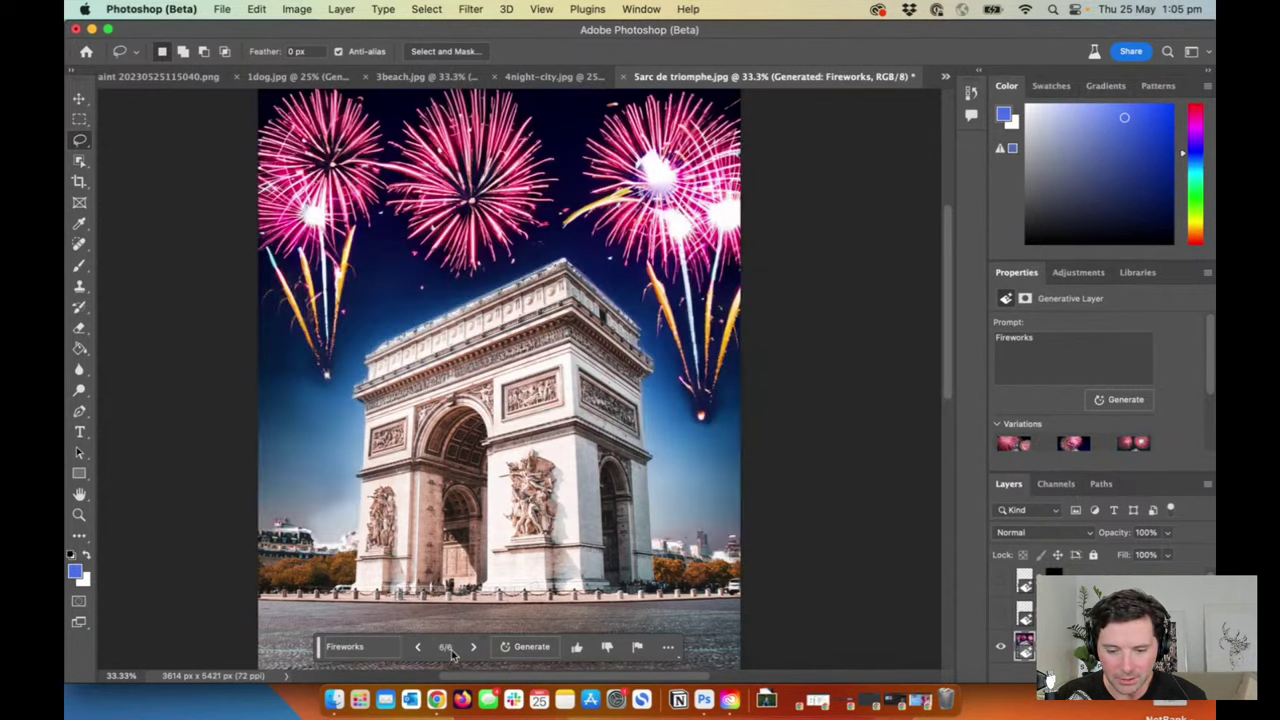
pyautogui.click(416, 650)
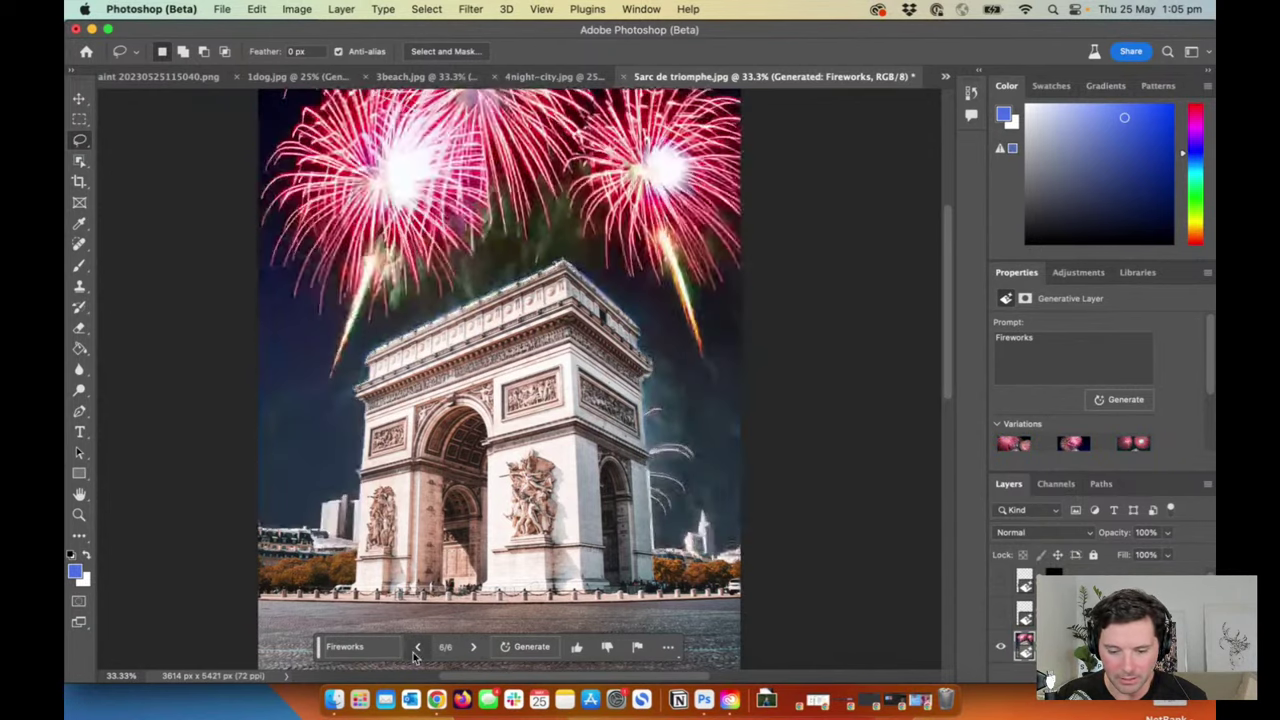
pyautogui.click(418, 647)
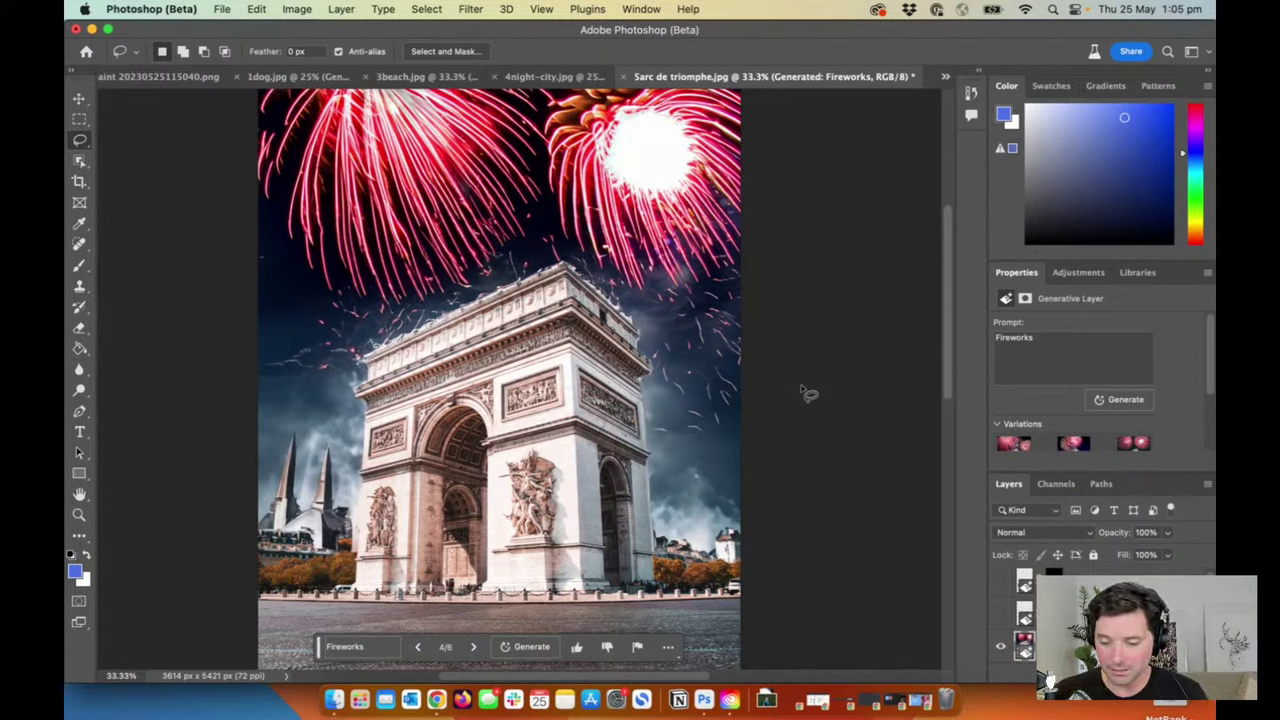
# Step: Show the woman and cyclist layers, then toggle fireworks and cyclist visibility to compare
pyautogui.moveTo(1000, 581); pyautogui.dragTo(1000, 614)
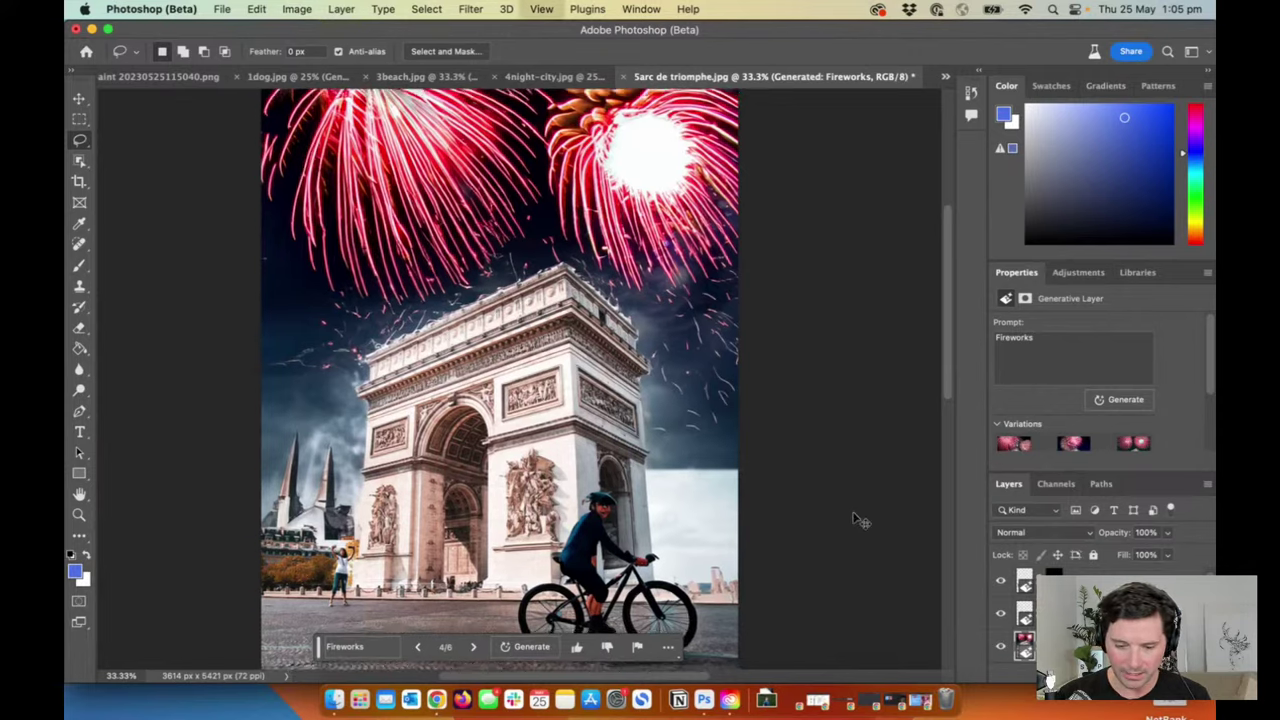
pyautogui.press('super+minus')
pyautogui.scroll(-2, 797, 440)
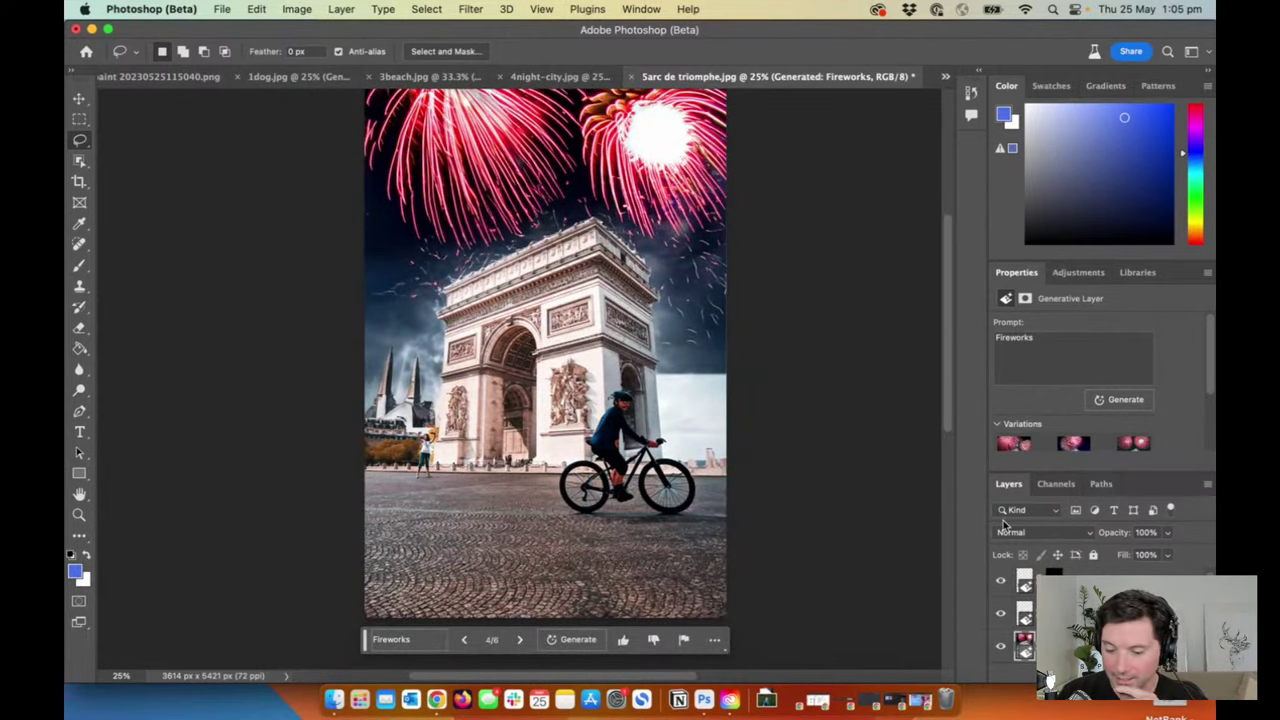
pyautogui.click(999, 647)
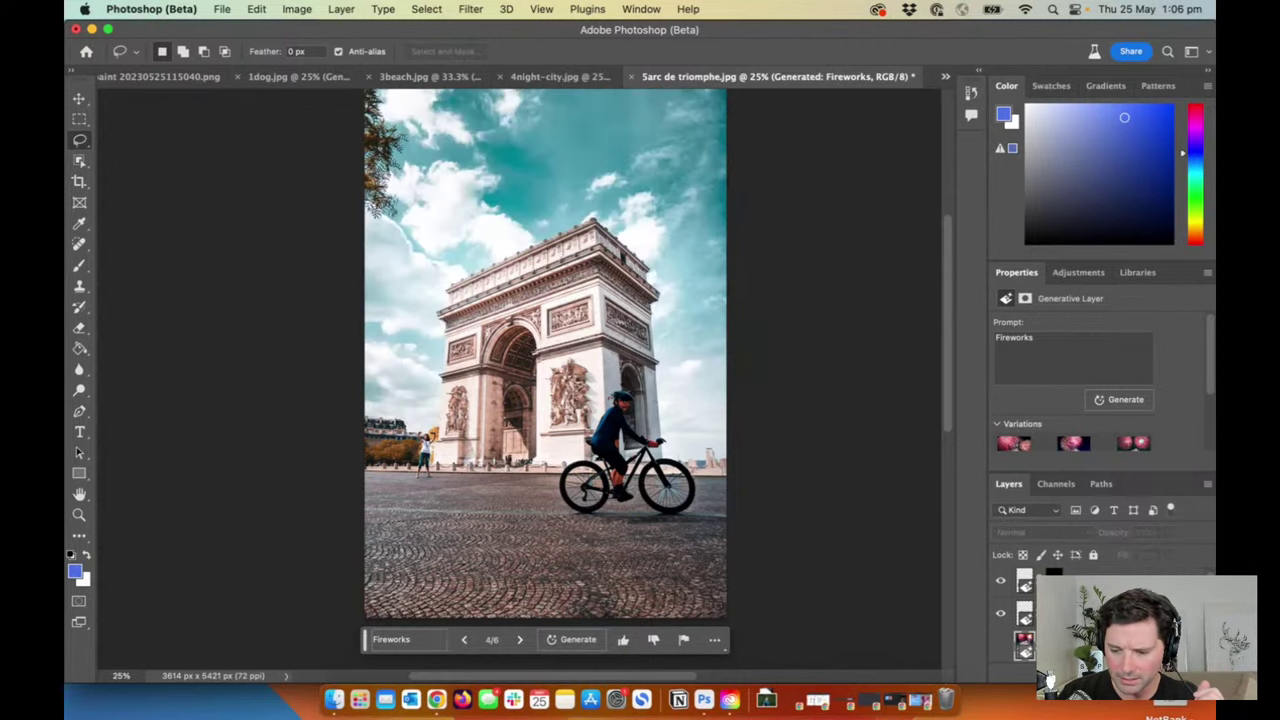
pyautogui.click(1001, 614)
pyautogui.click(1002, 616)
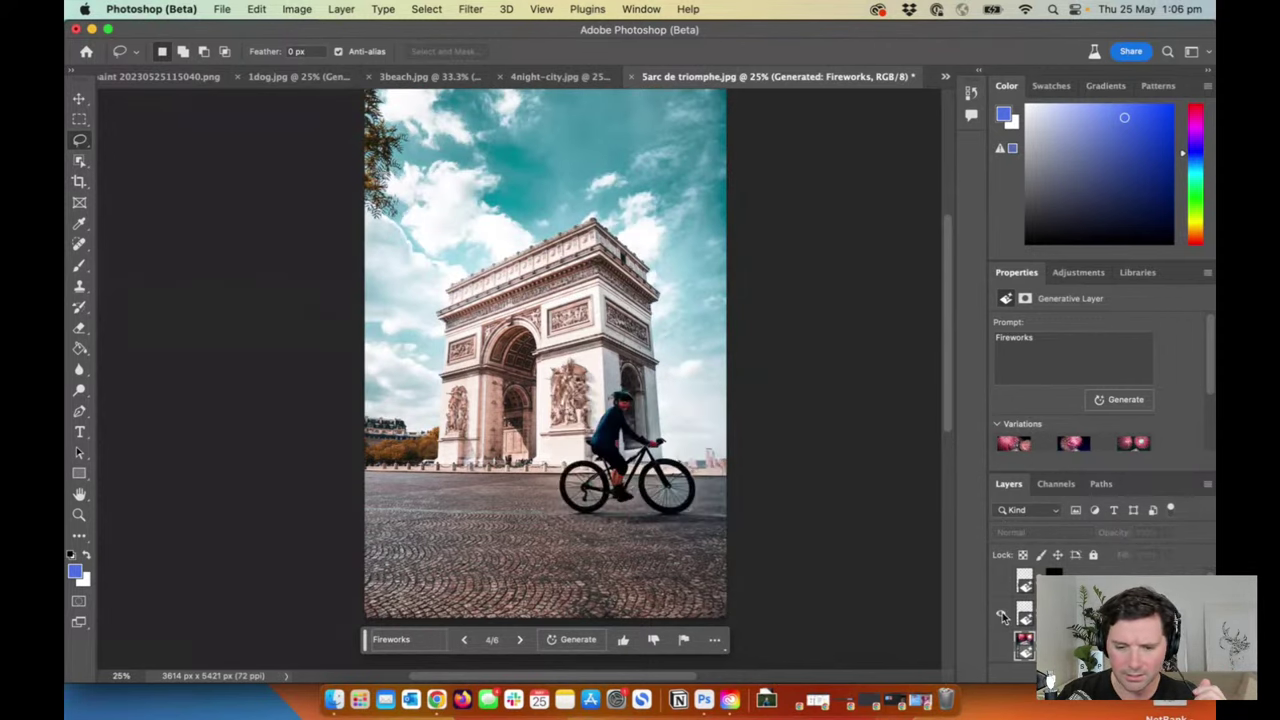
pyautogui.click(1002, 650)
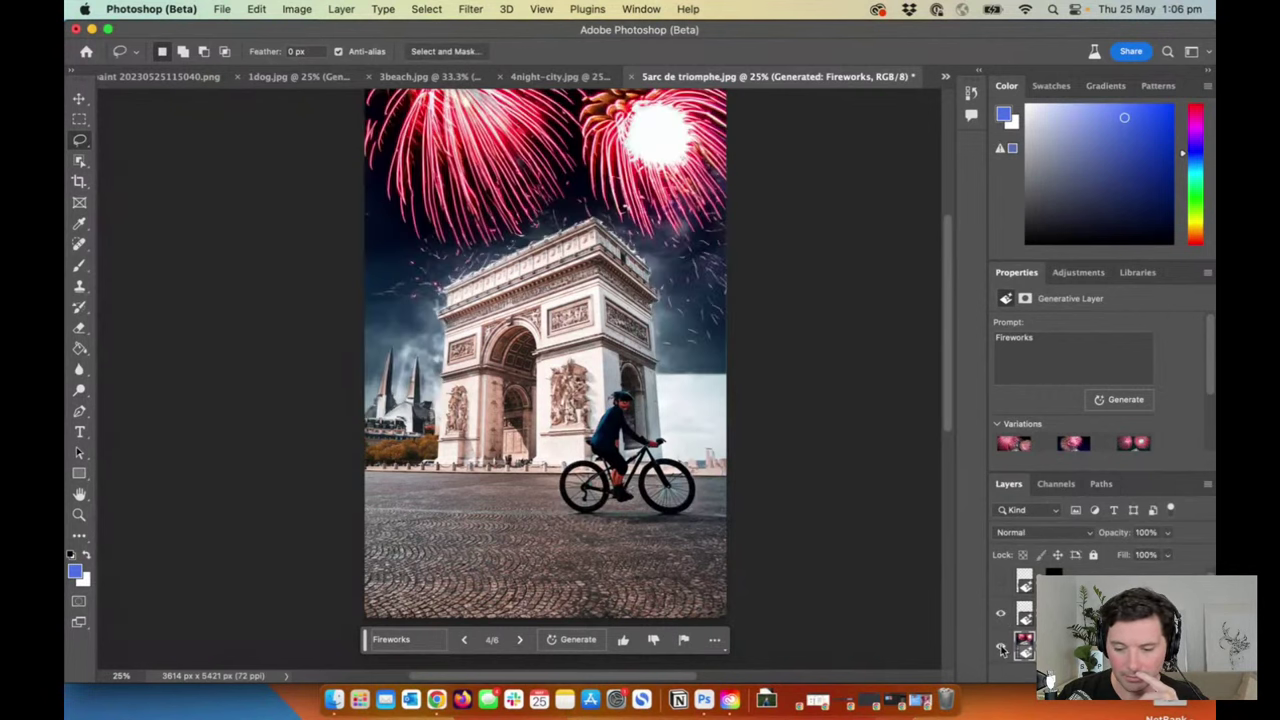
pyautogui.click(1002, 650)
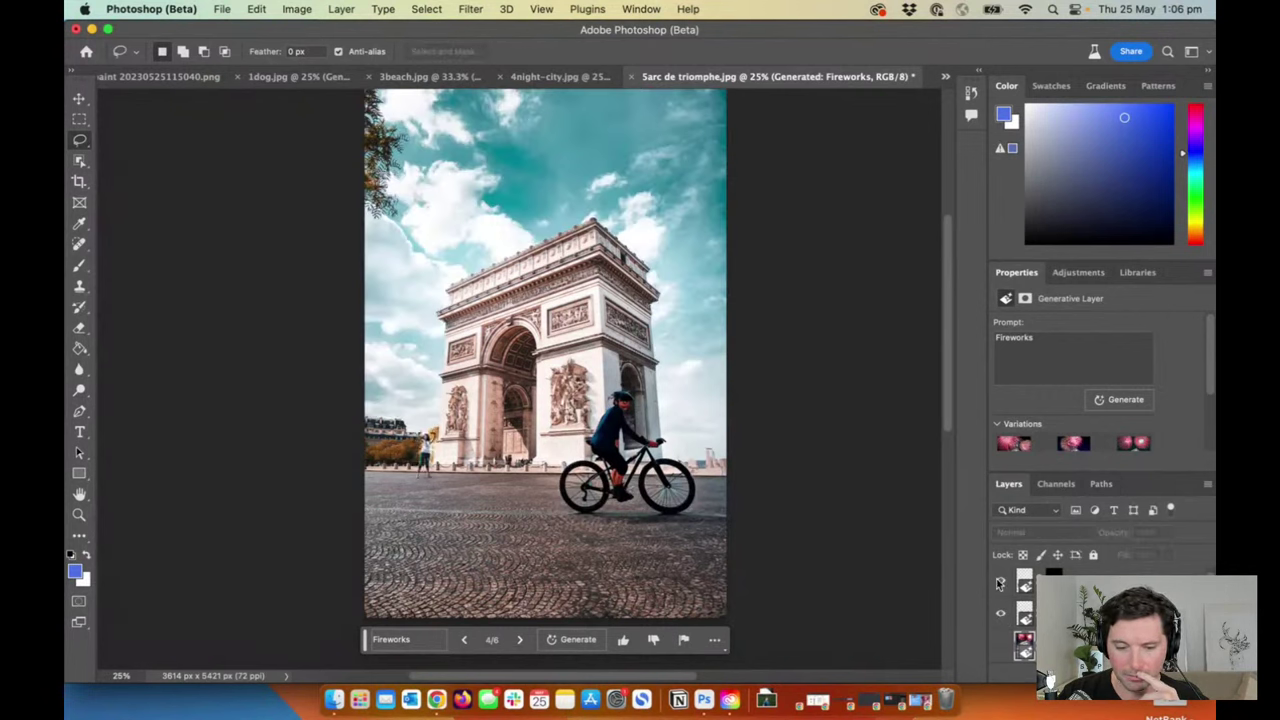
# Step: Zoom in on the cyclist and arch, re-show the fireworks, and toggle the cyclist for before/after
pyautogui.press('super+0')
pyautogui.press('super+equal')
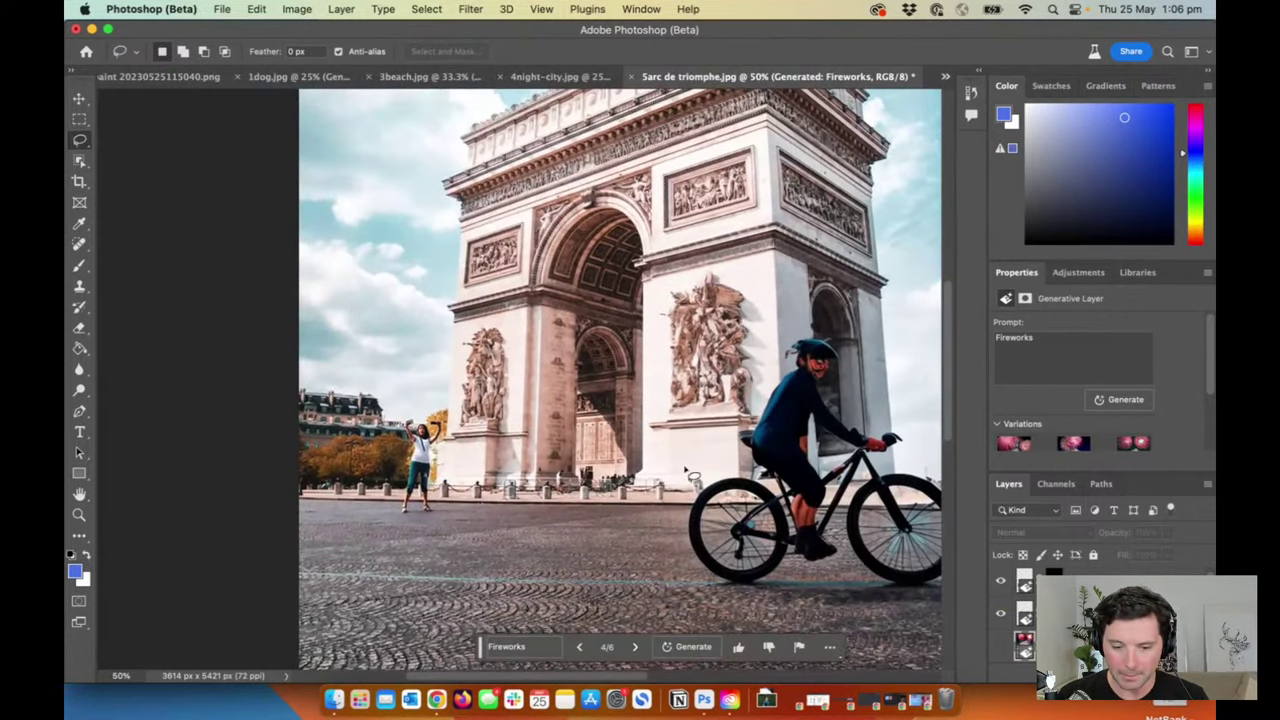
pyautogui.click(1001, 650)
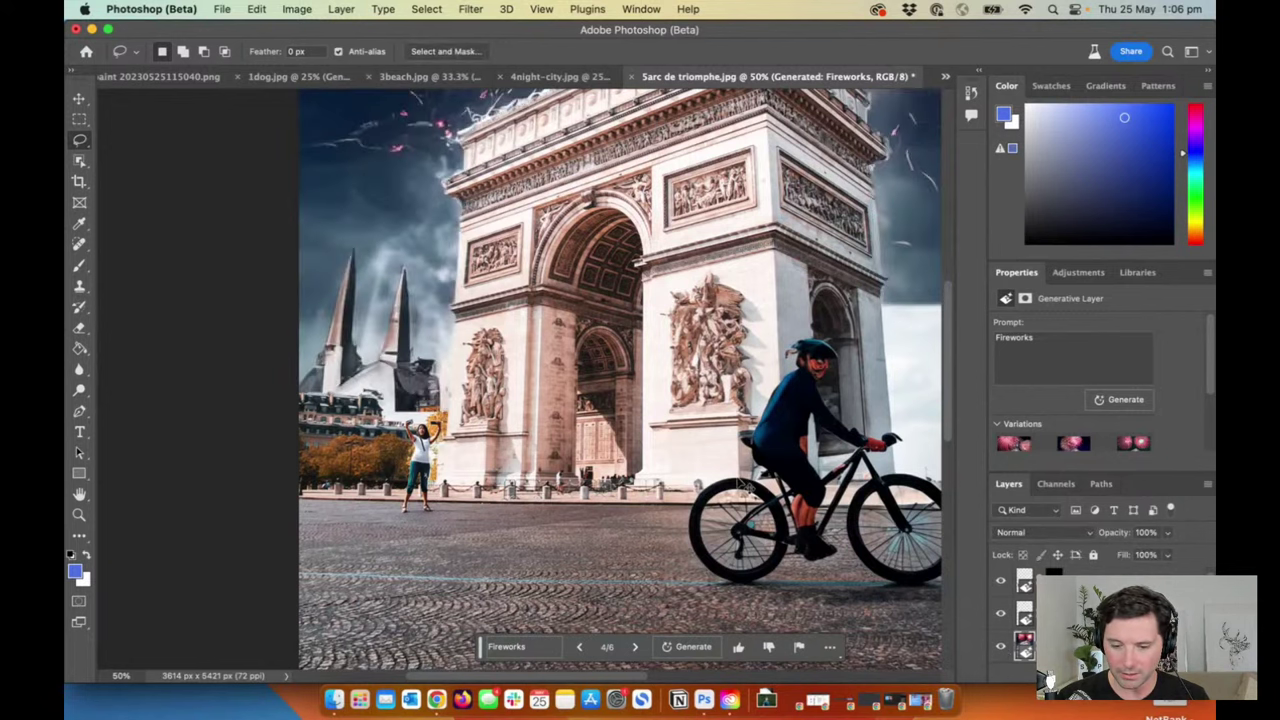
pyautogui.press('super+minus')
pyautogui.press('super+minus')
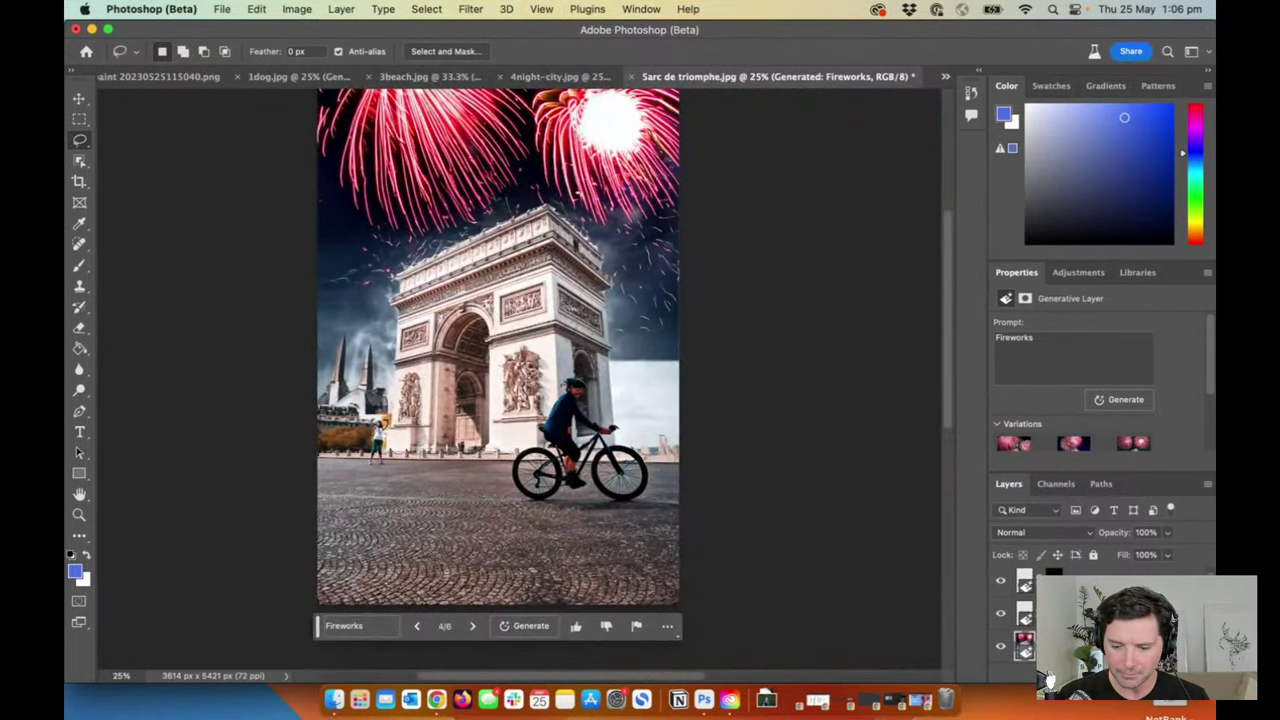
pyautogui.click(1001, 616)
pyautogui.click(1001, 616)
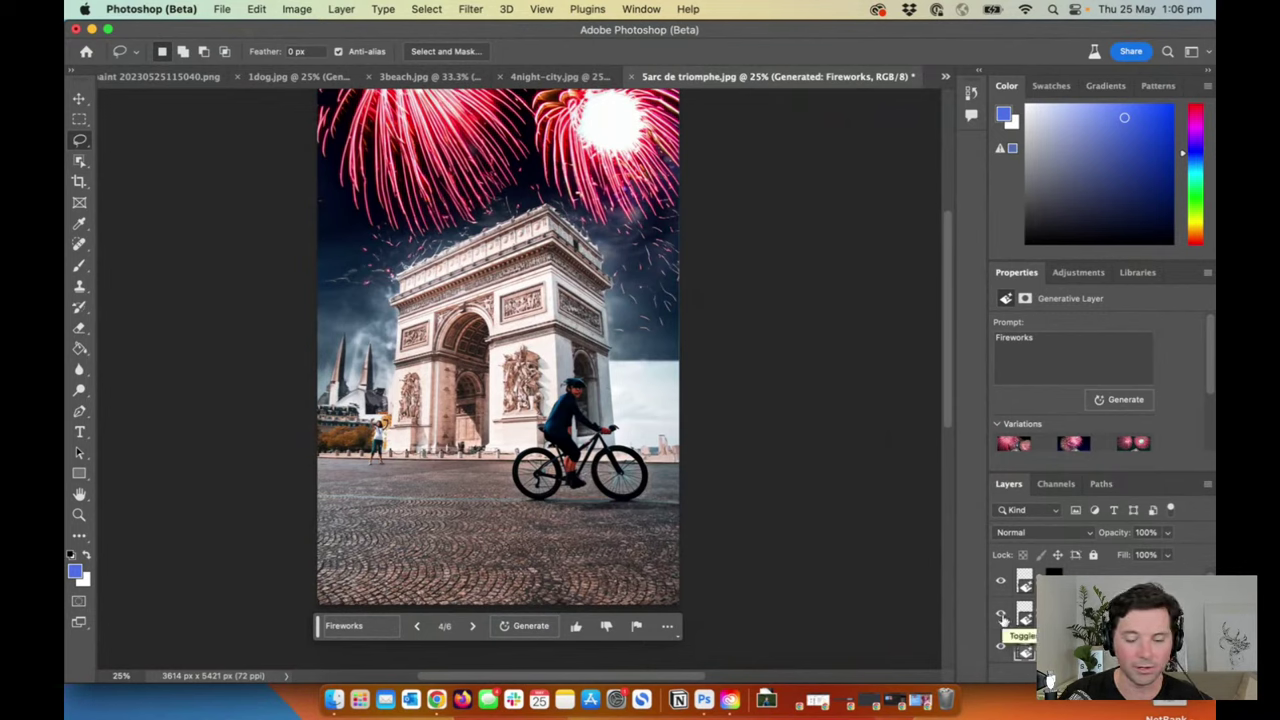
pyautogui.click(1001, 616)
pyautogui.click(1001, 616)
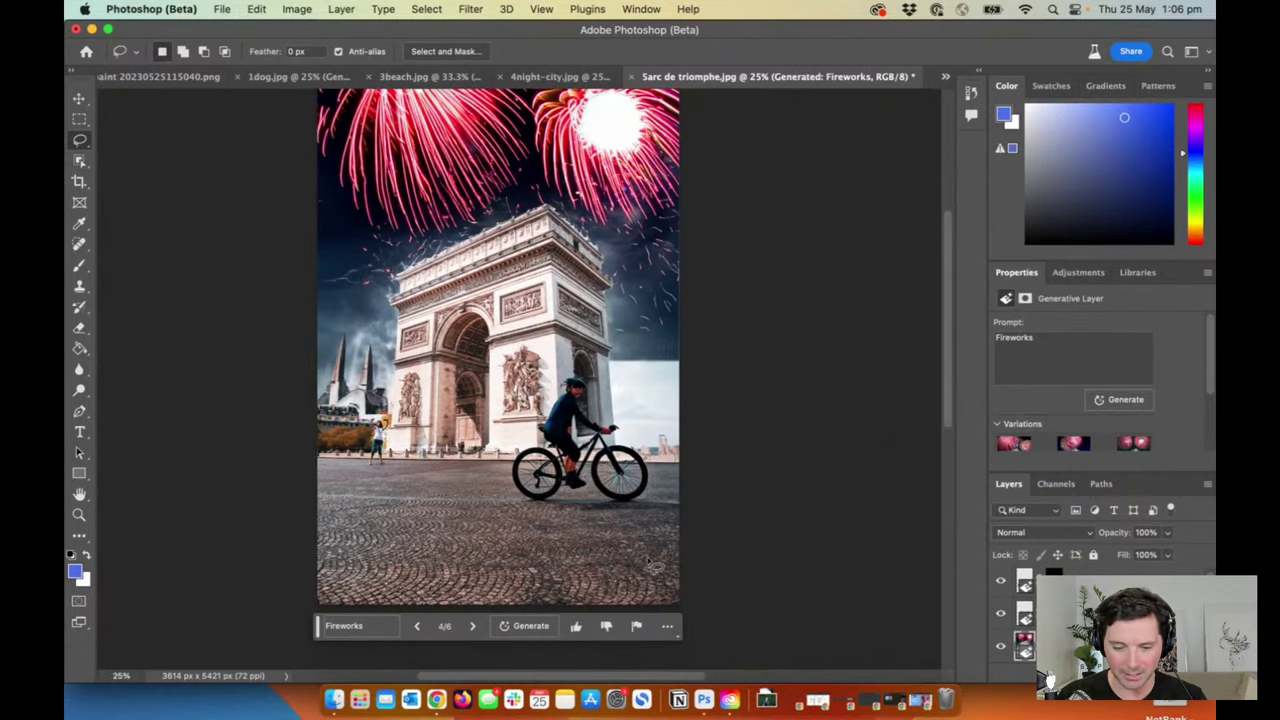
pyautogui.press('super+Tab')
pyautogui.press('super+Tab')
pyautogui.press('super+Tab')
pyautogui.press('super+Tab')
pyautogui.press('super+Tab')
pyautogui.press('super+Tab')
pyautogui.press('super+Tab')
pyautogui.press('super+Tab')
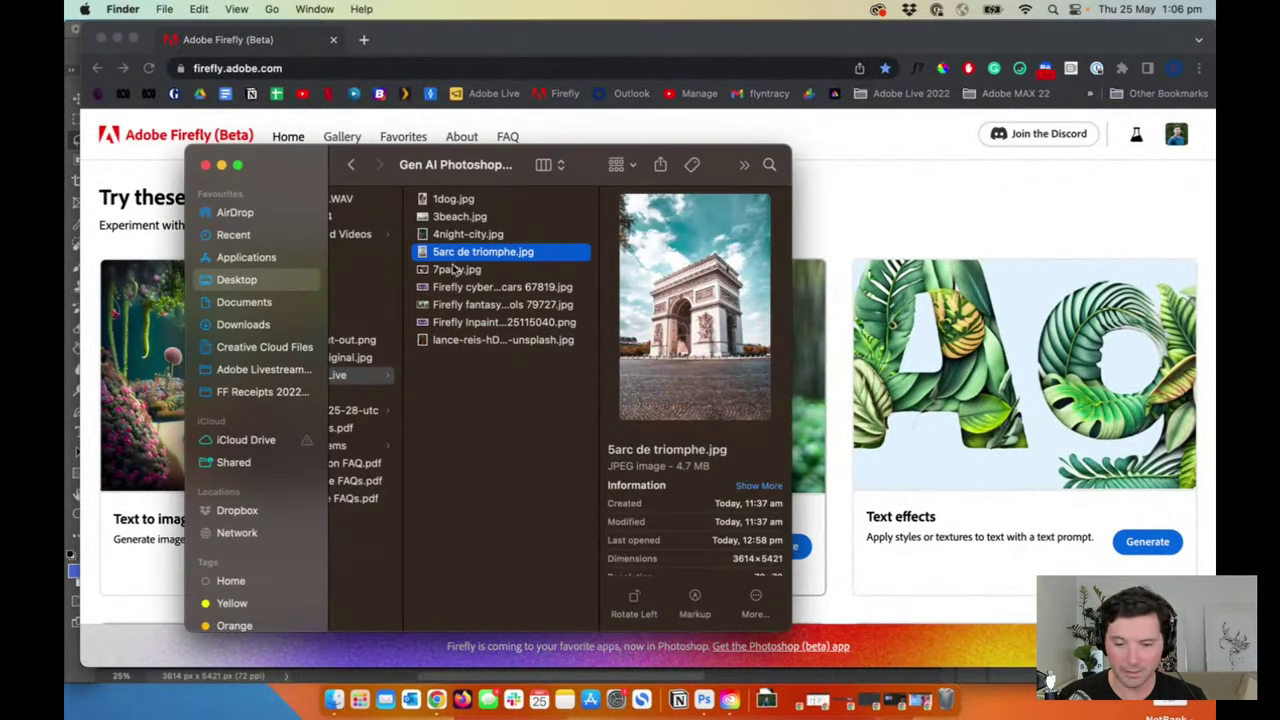
# Step: Preview the fantasy toadstool image in Finder, then open Firefly's Text to image page
pyautogui.click(455, 270)
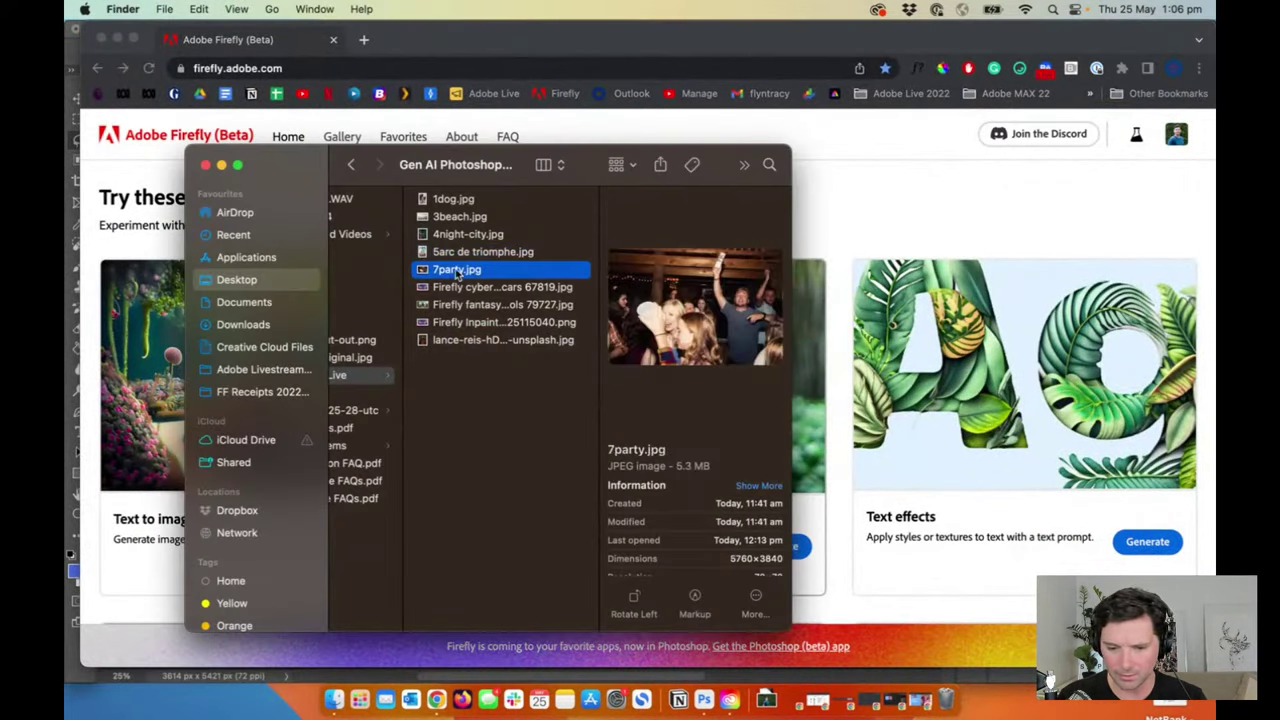
pyautogui.click(486, 292)
pyautogui.click(489, 302)
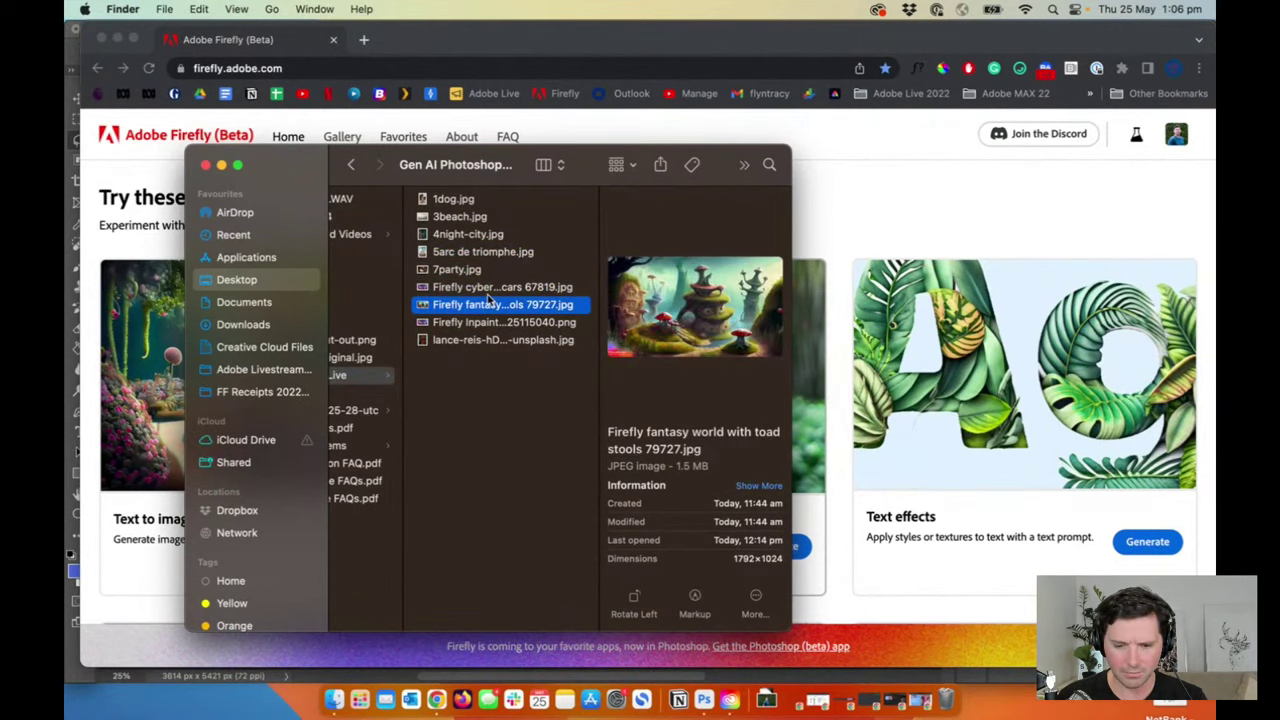
pyautogui.press('super+Tab')
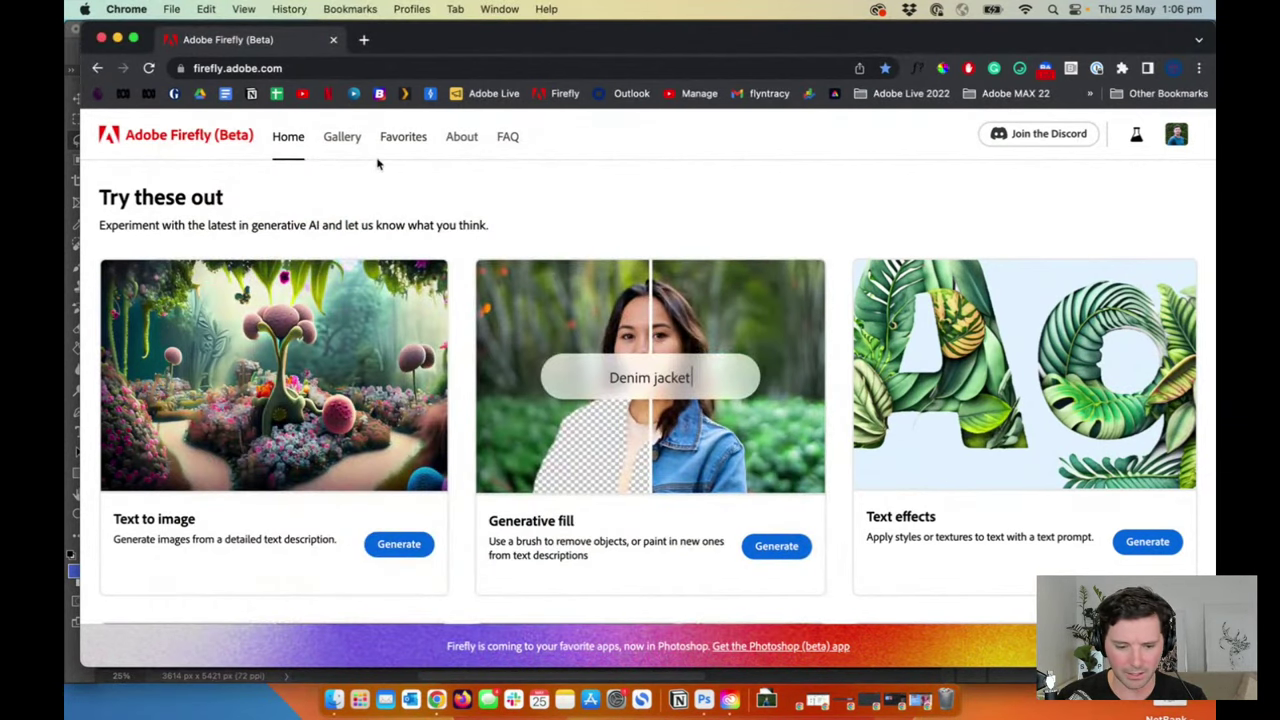
pyautogui.click(405, 541)
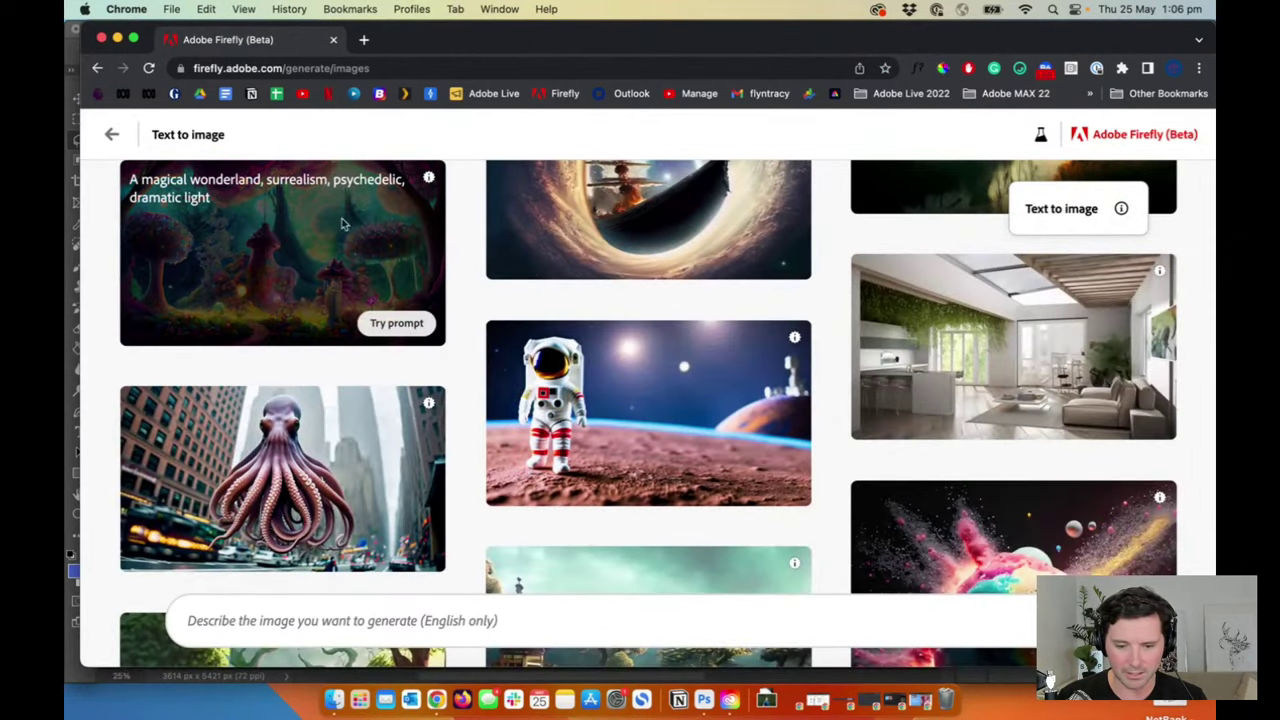
# Step: Enter the prompt 'magical mushroom mingdom', correcting the misspelled word, and generate images
pyautogui.click(604, 627)
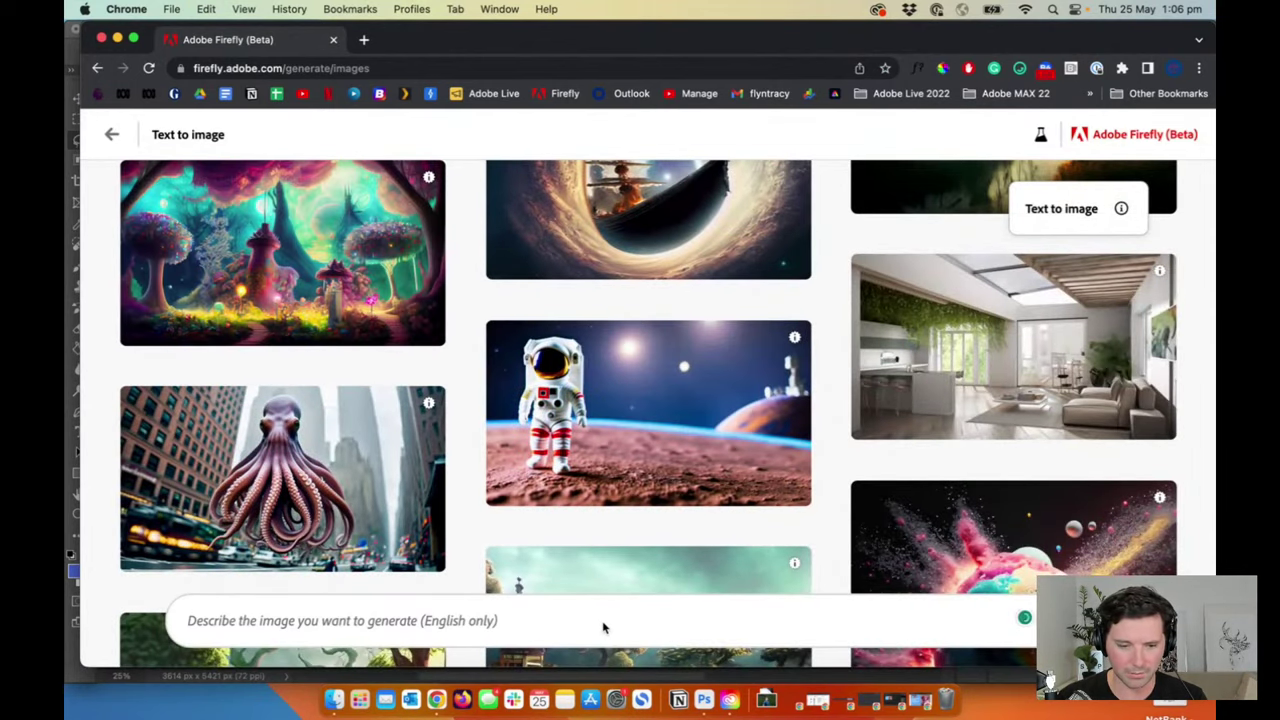
pyautogui.moveTo(304, 268)
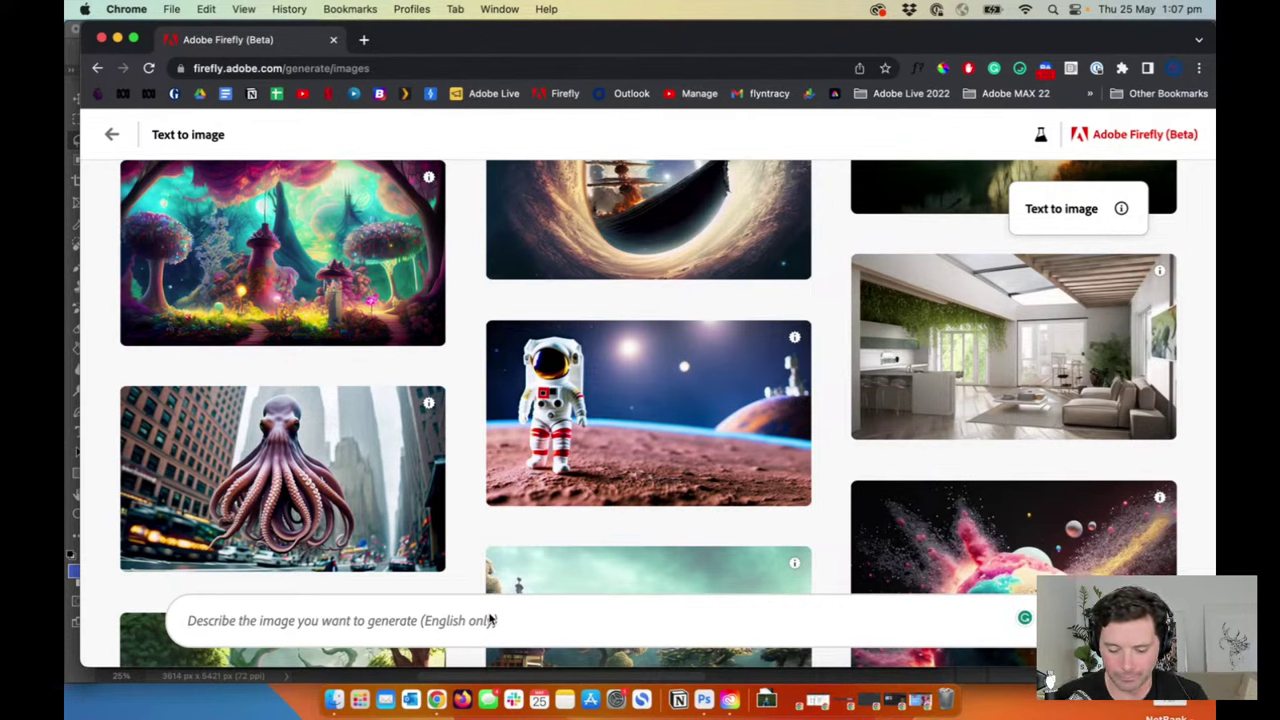
pyautogui.write('magical kindom')
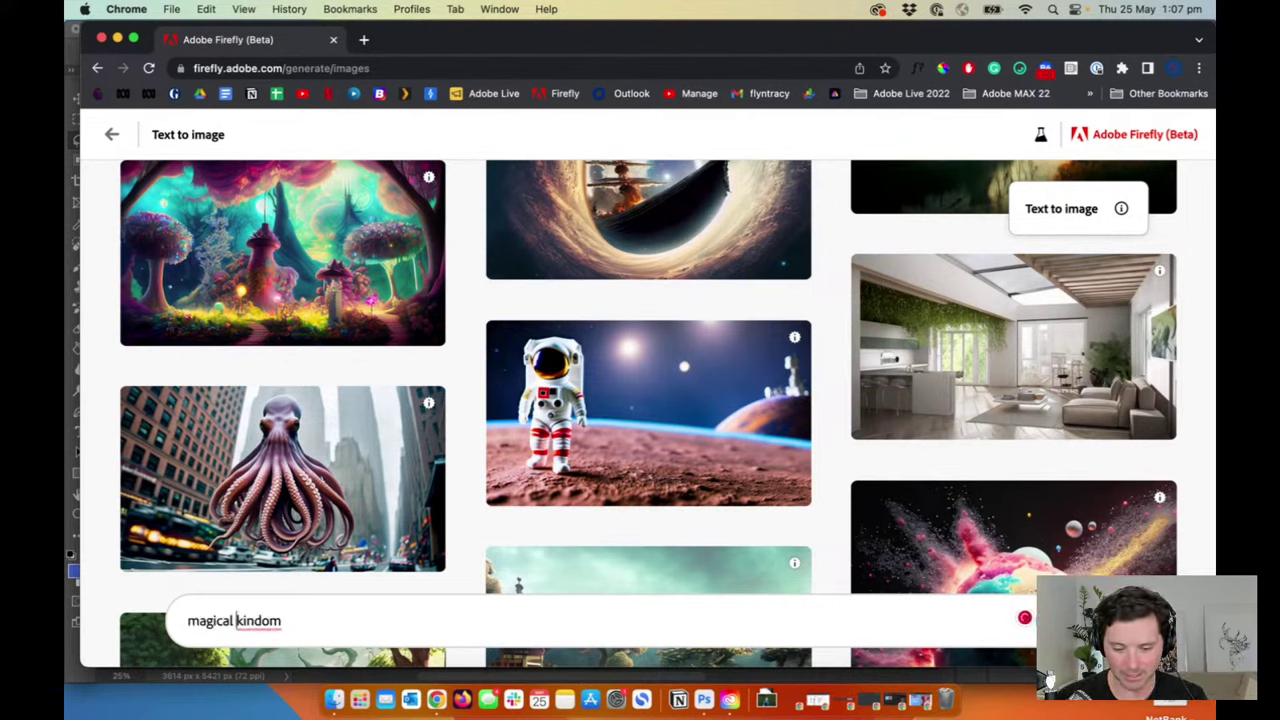
pyautogui.hotkey('shift', 'alt', 'Left')
pyautogui.write('ming')
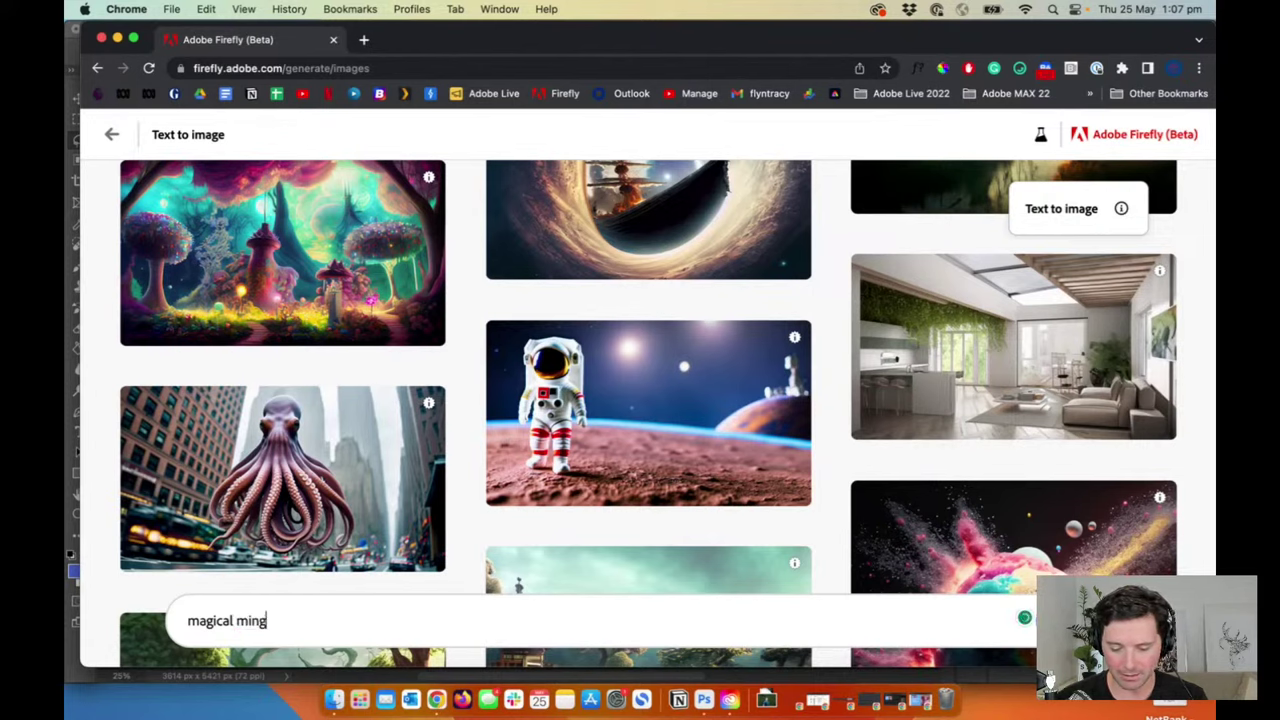
pyautogui.write('dommushroom m')
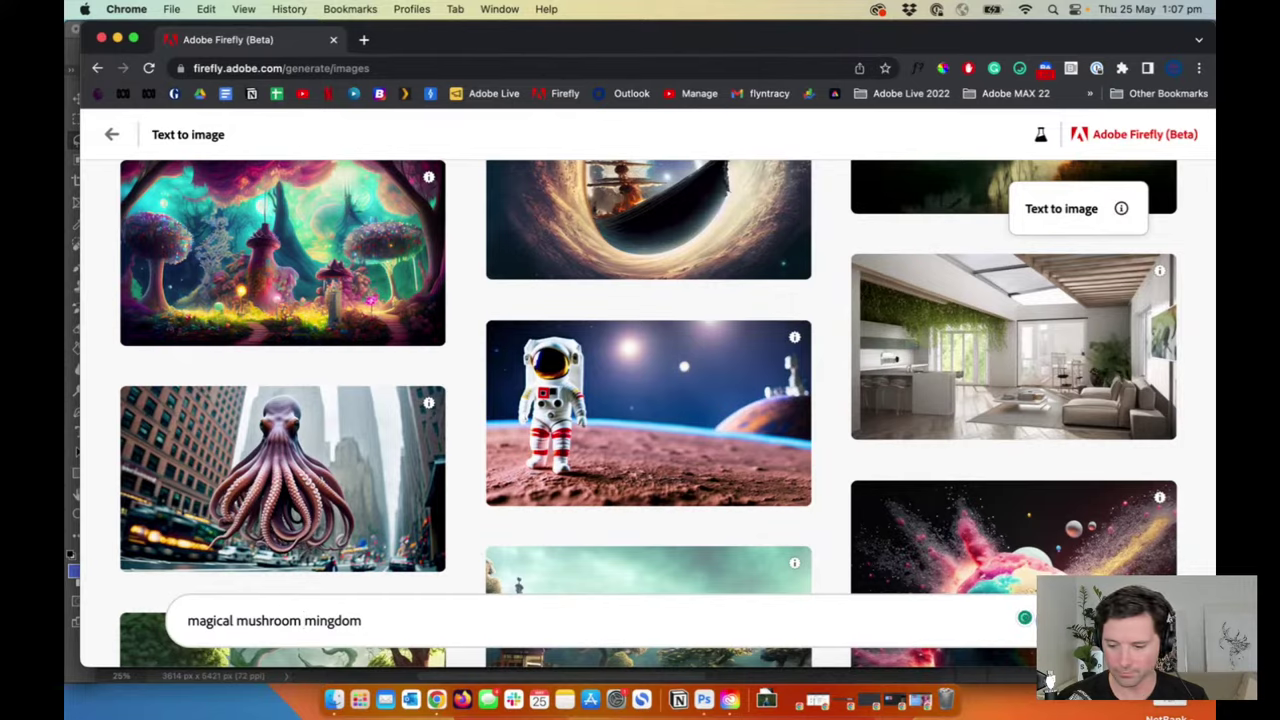
pyautogui.press('Return')
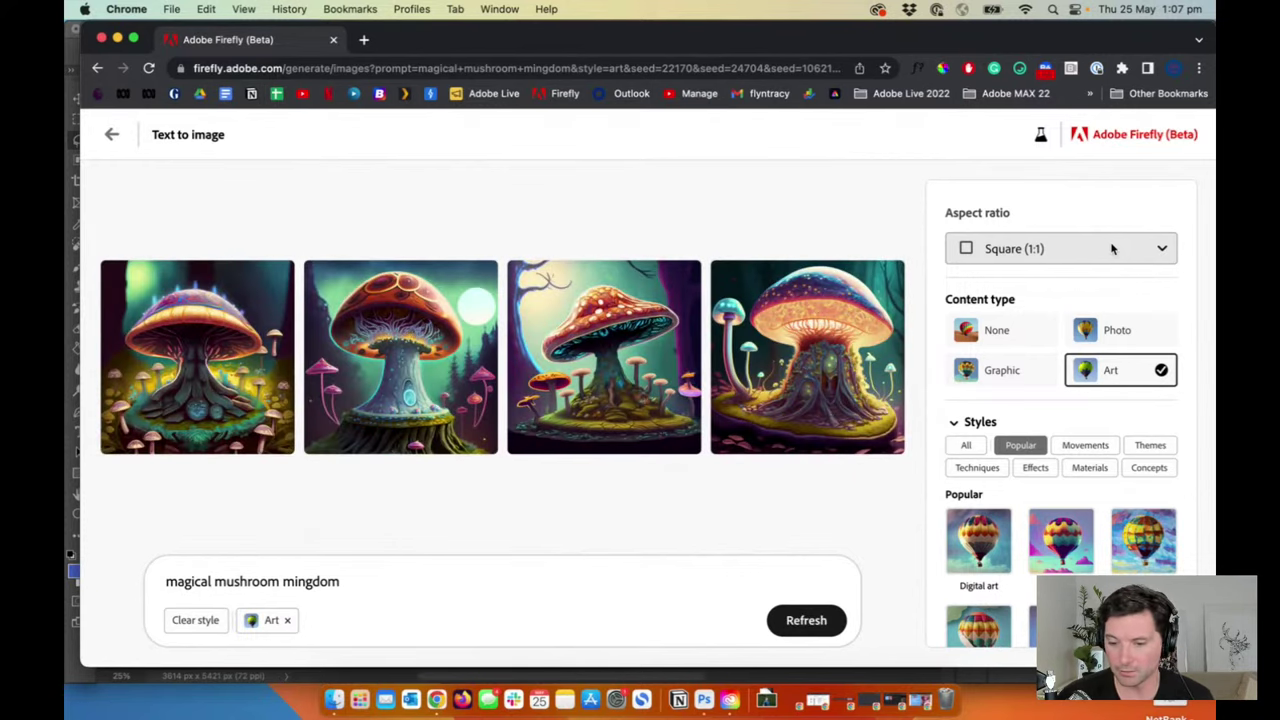
# Step: Change the aspect ratio to Widescreen (16:9) so the mushroom images regenerate
pyautogui.click(1112, 249)
pyautogui.click(1051, 383)
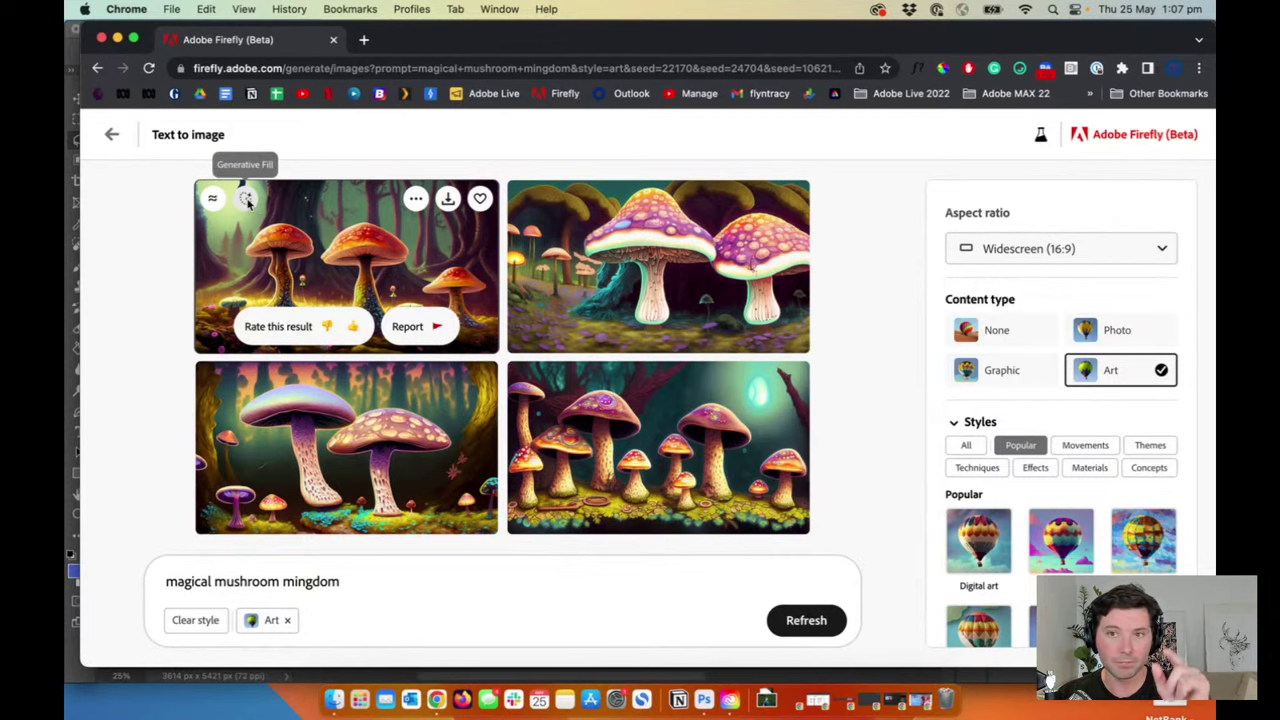
# Step: Mask the centre mushroom's stem base in the first image and fill it with 'wooden door'
pyautogui.click(247, 200)
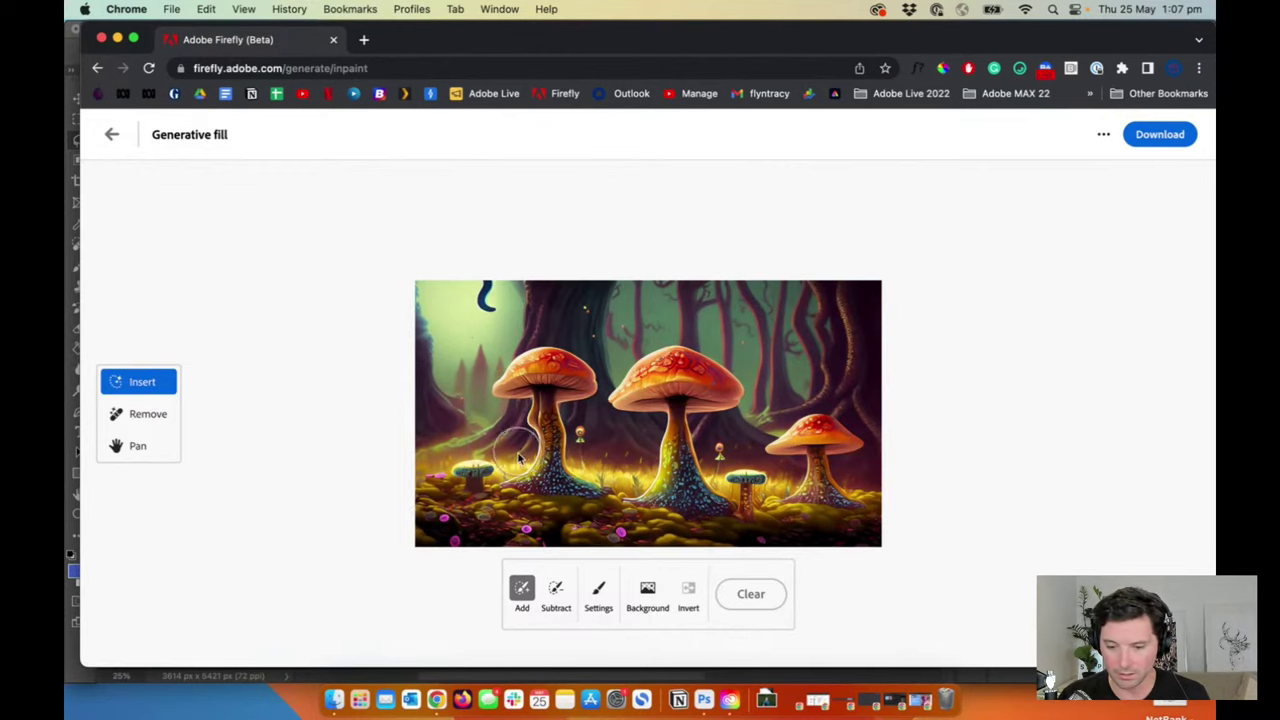
pyautogui.moveTo(712, 430); pyautogui.dragTo(678, 495)
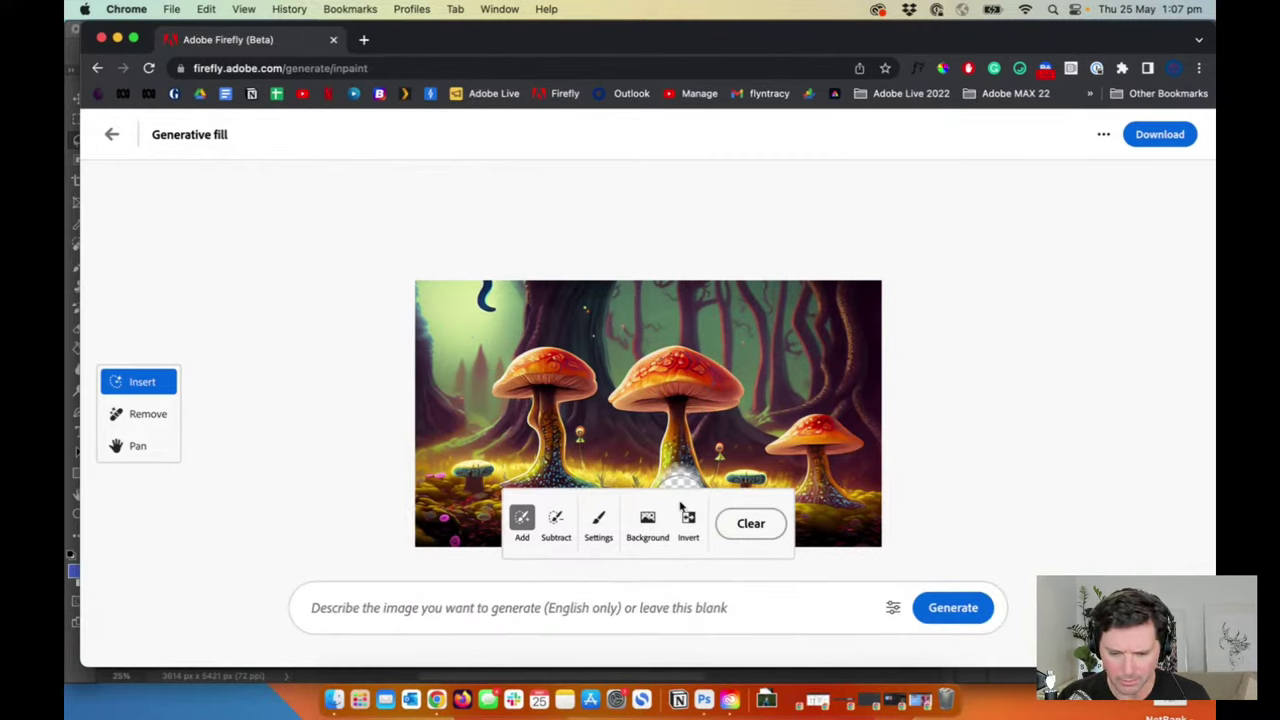
pyautogui.click(545, 614)
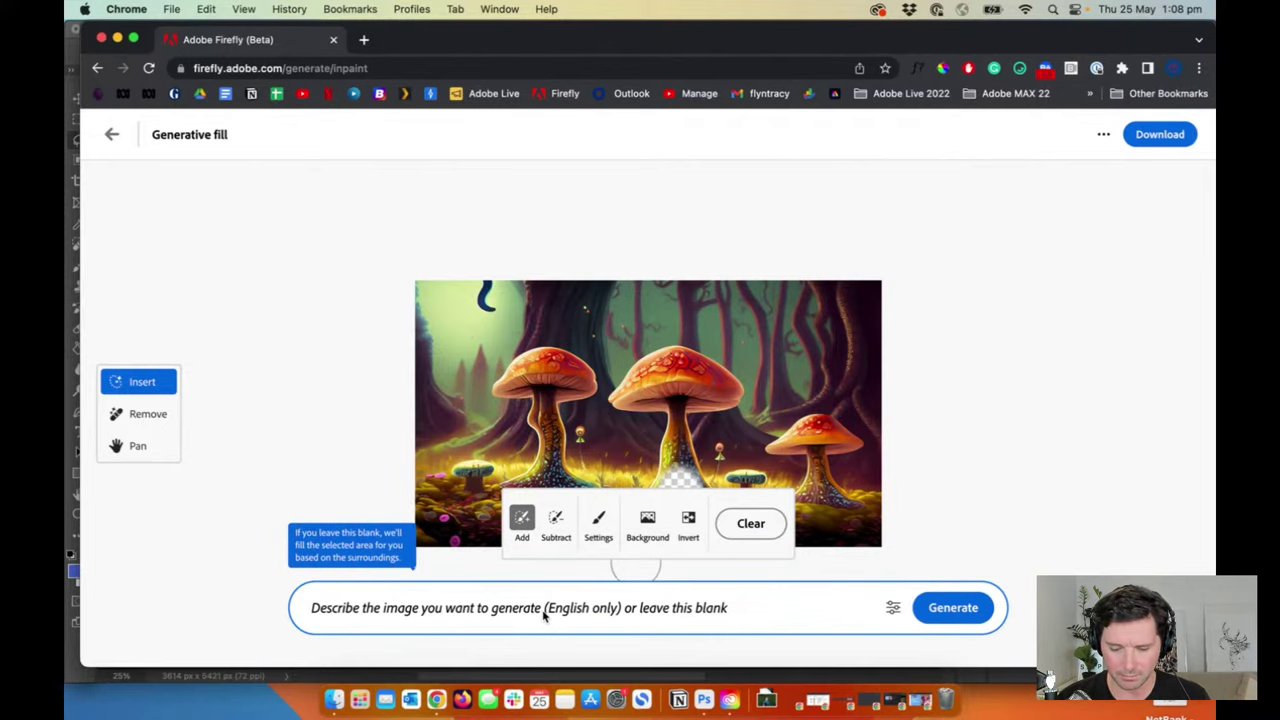
pyautogui.write('wooden door')
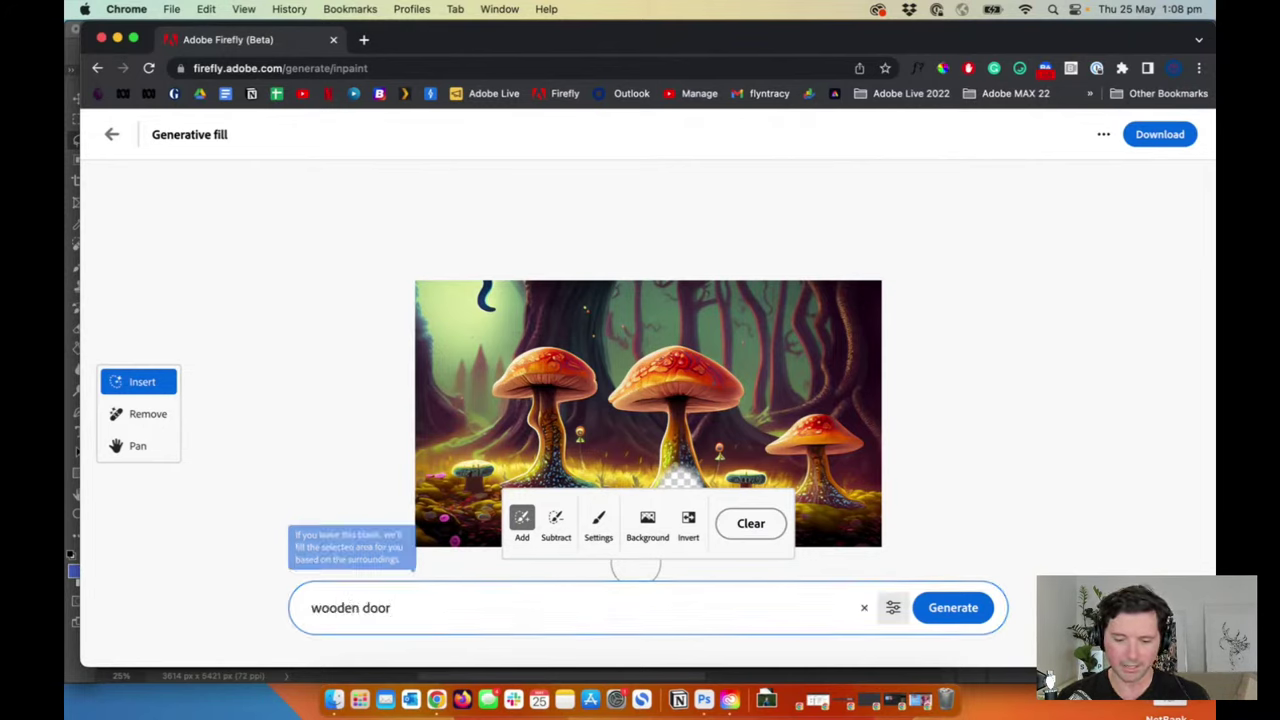
pyautogui.press('Return')
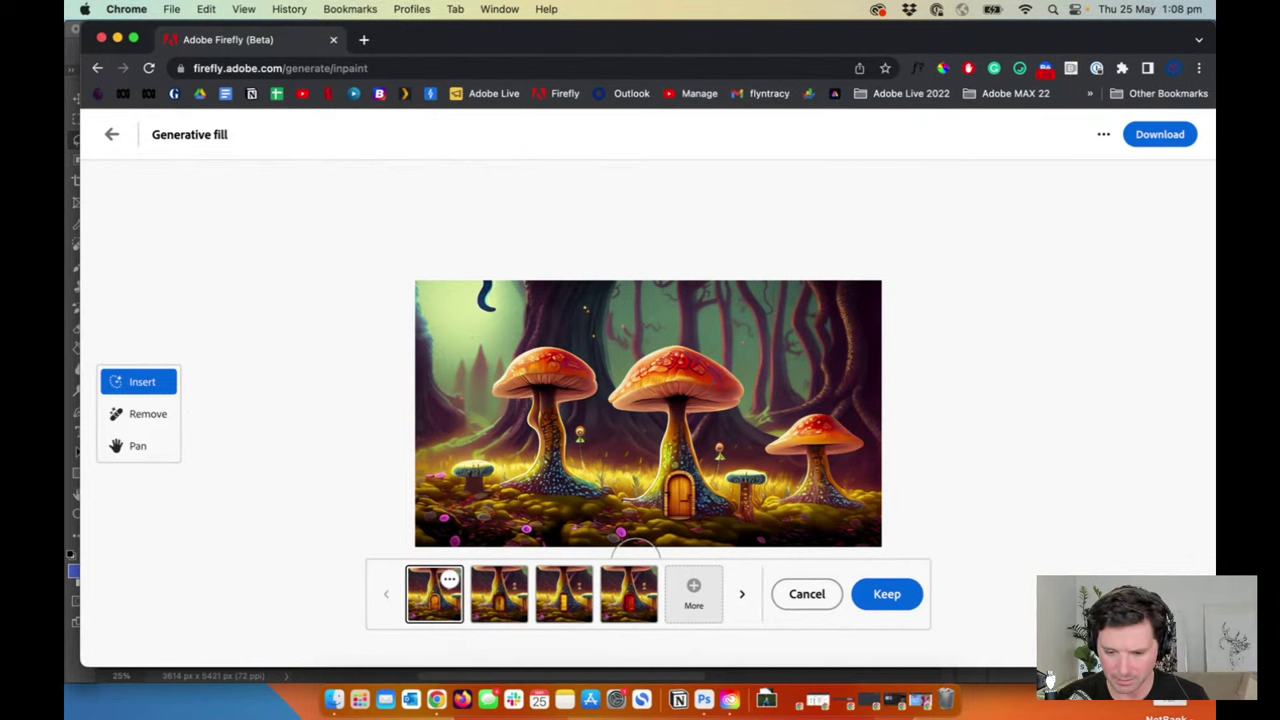
# Step: Zoom in to inspect the inserted door, then return to the full image view
pyautogui.scroll(2, 650, 520)
pyautogui.press('space')
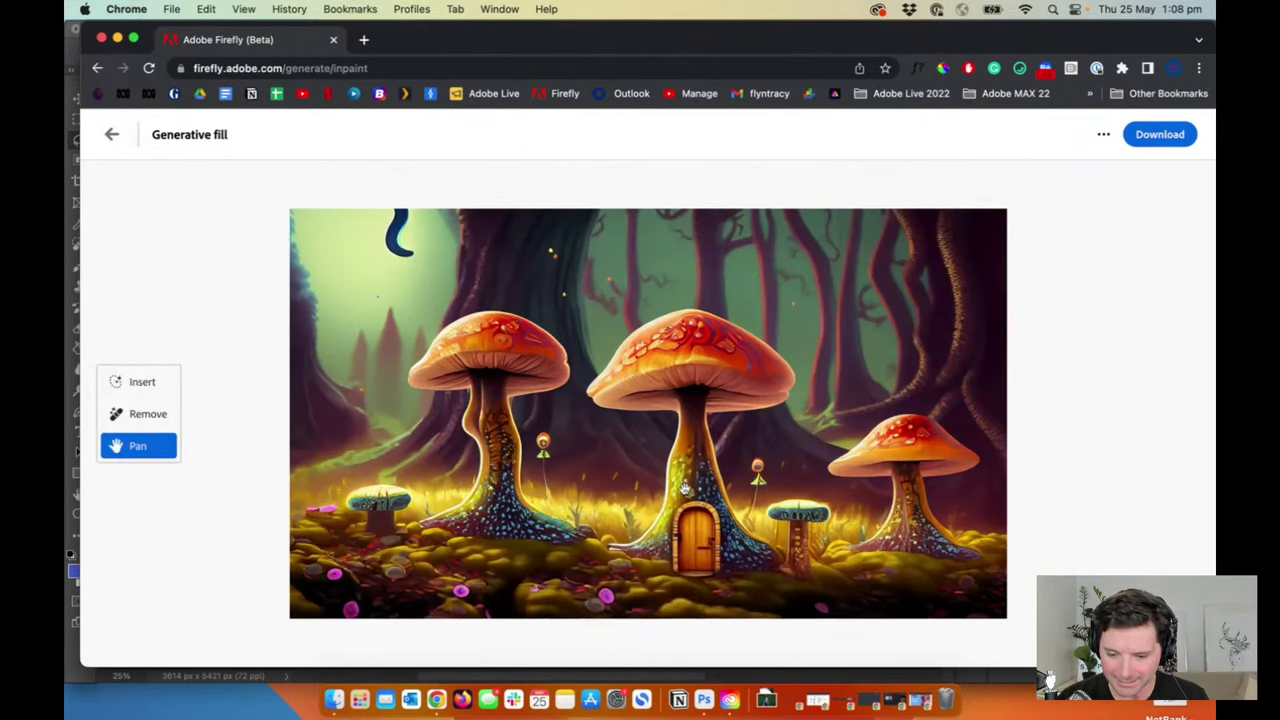
pyautogui.press('space')
pyautogui.scroll(4, 677, 420)
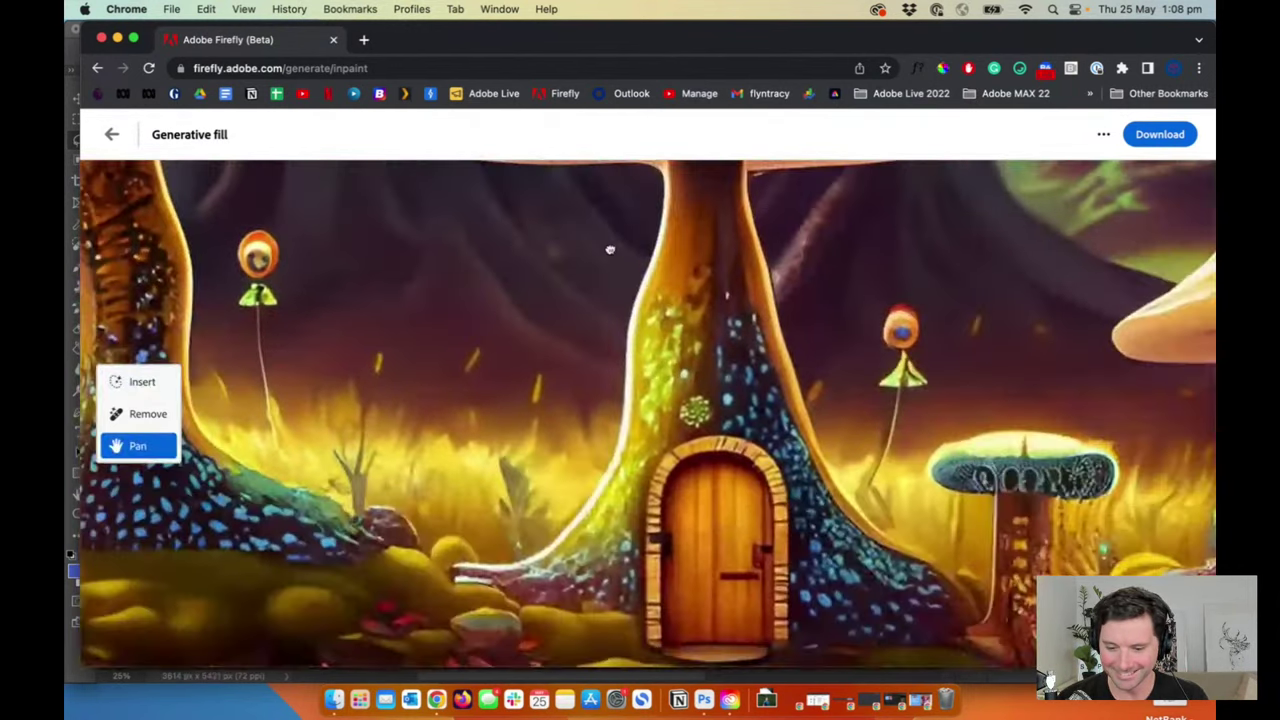
pyautogui.moveTo(610, 250); pyautogui.dragTo(600, 200)
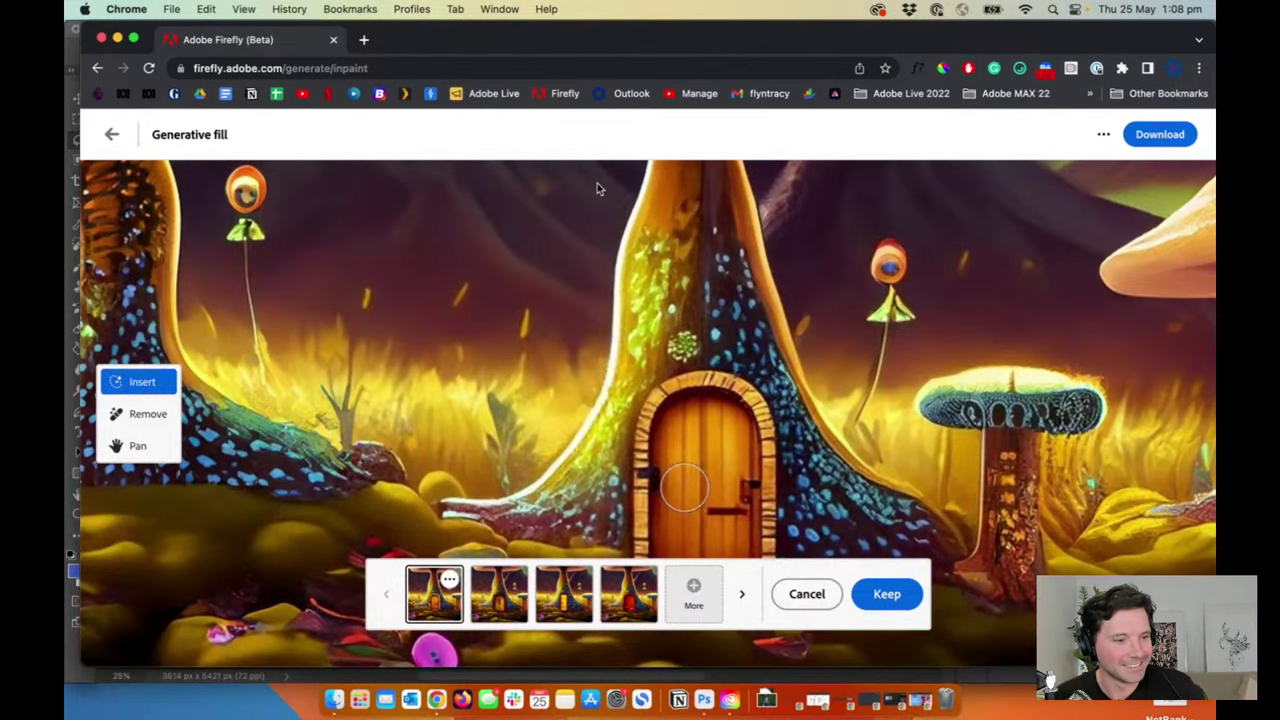
pyautogui.scroll(-5, 597, 183)
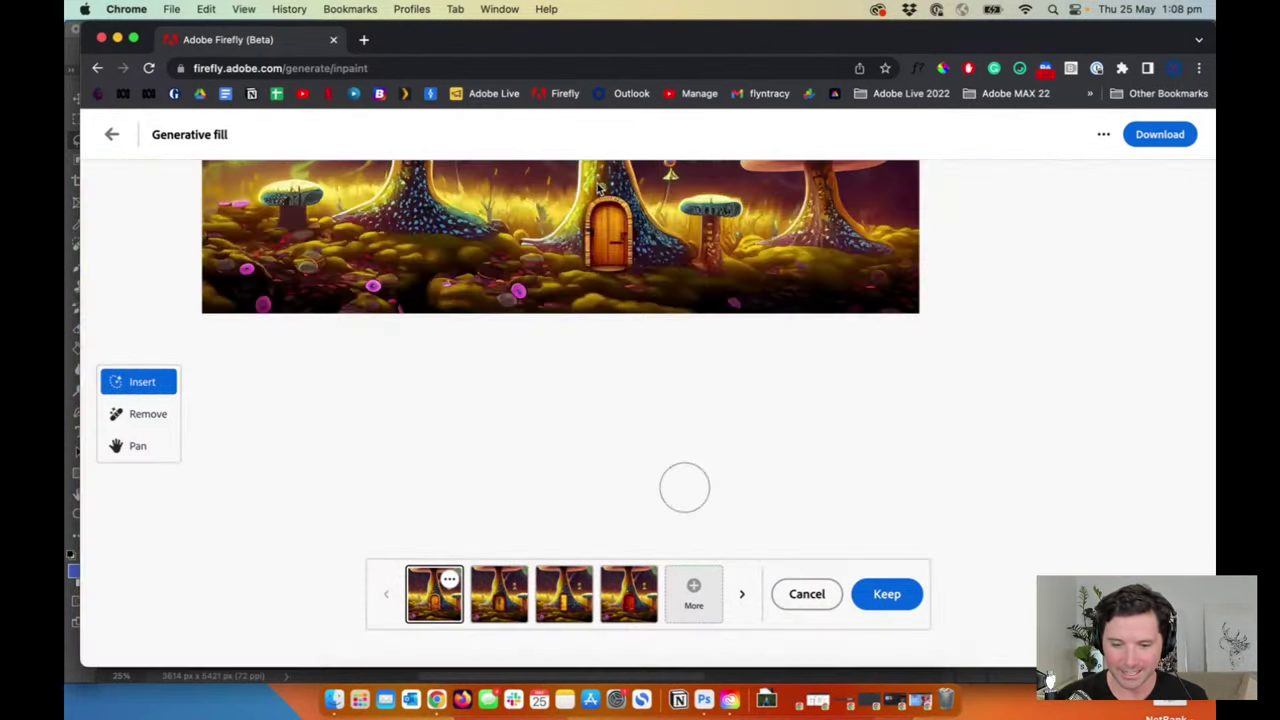
pyautogui.press('space')
pyautogui.moveTo(539, 373); pyautogui.dragTo(577, 503)
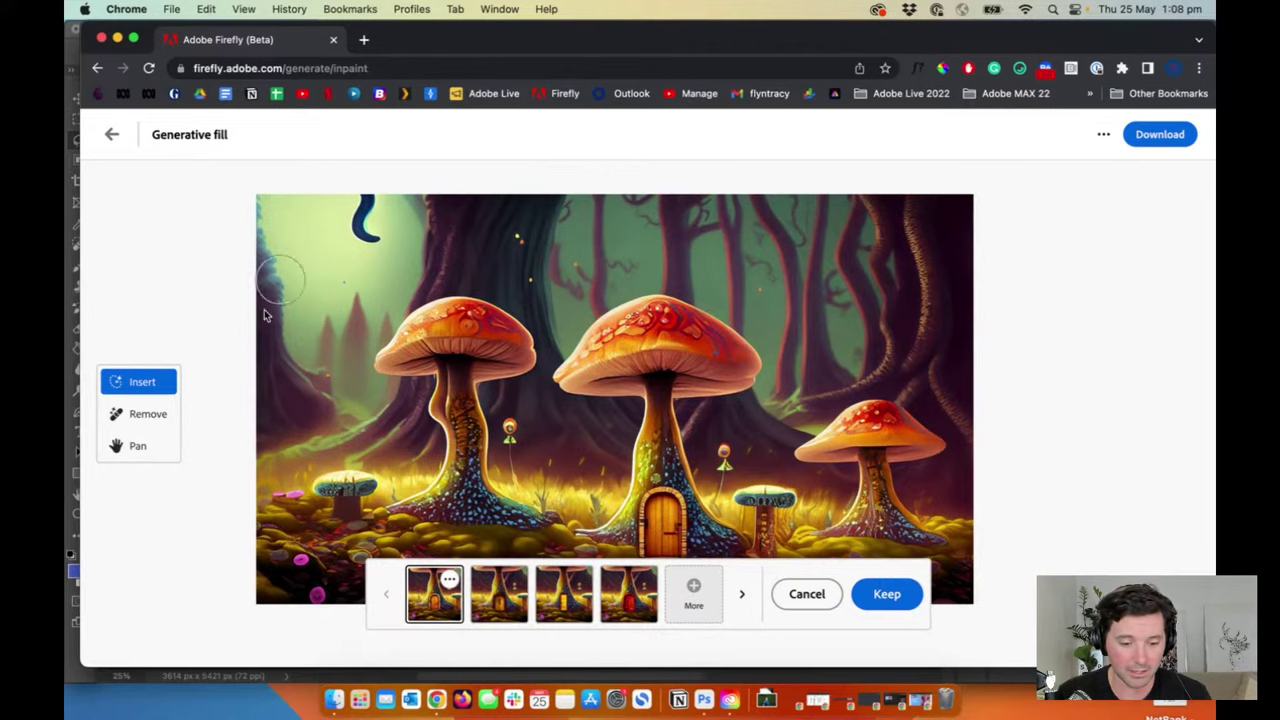
pyautogui.click(152, 414)
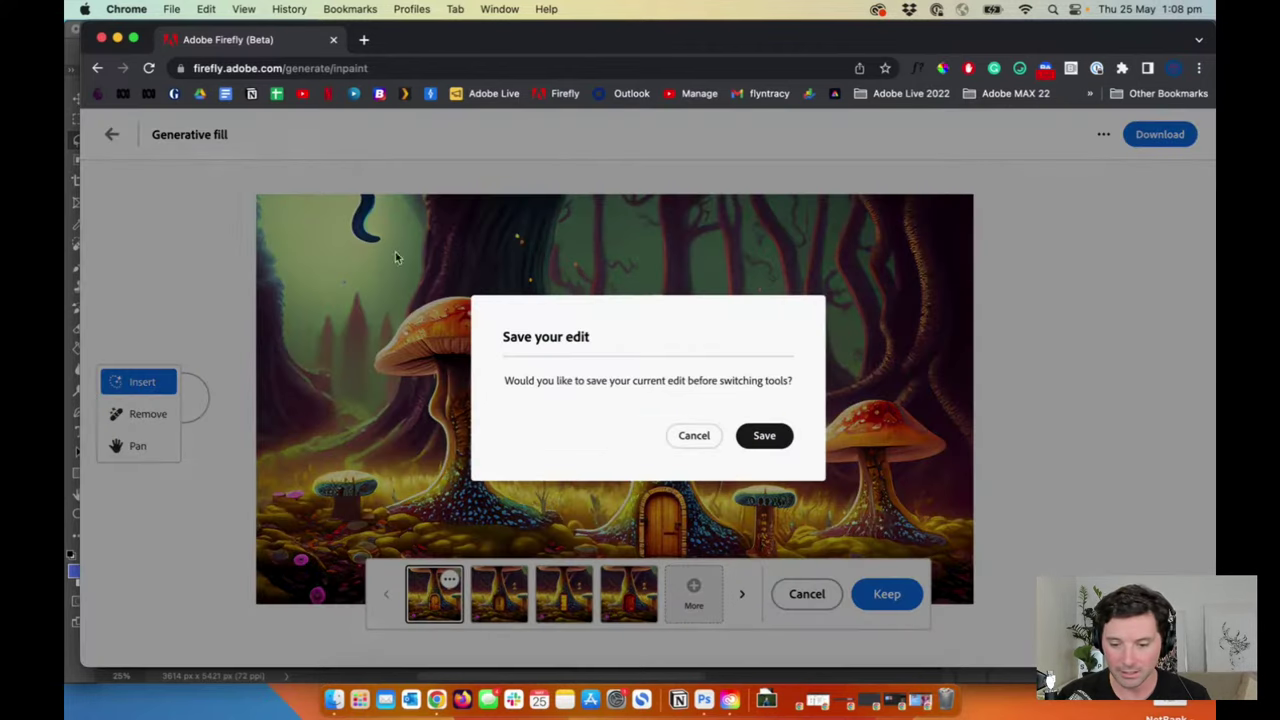
# Step: Save the door edit and remove the dark curled shape at top-left
pyautogui.click(766, 435)
pyautogui.moveTo(355, 213); pyautogui.dragTo(366, 243)
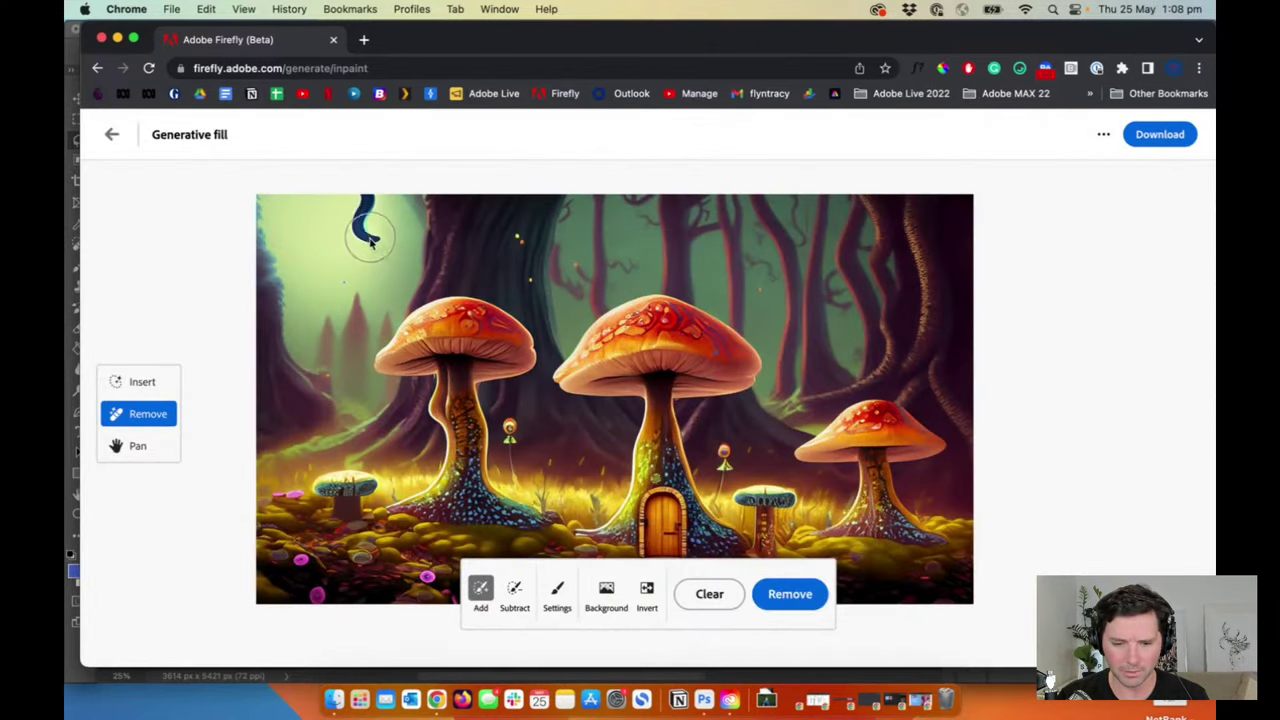
pyautogui.click(788, 590)
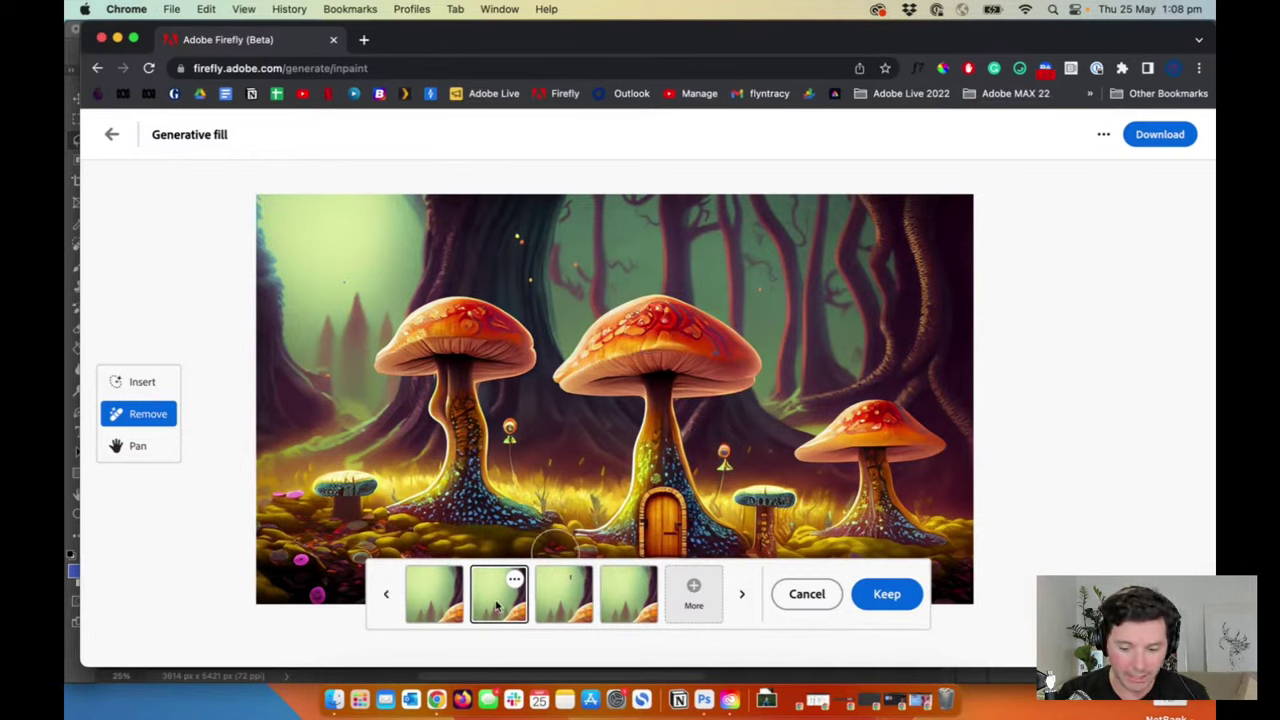
pyautogui.click(900, 594)
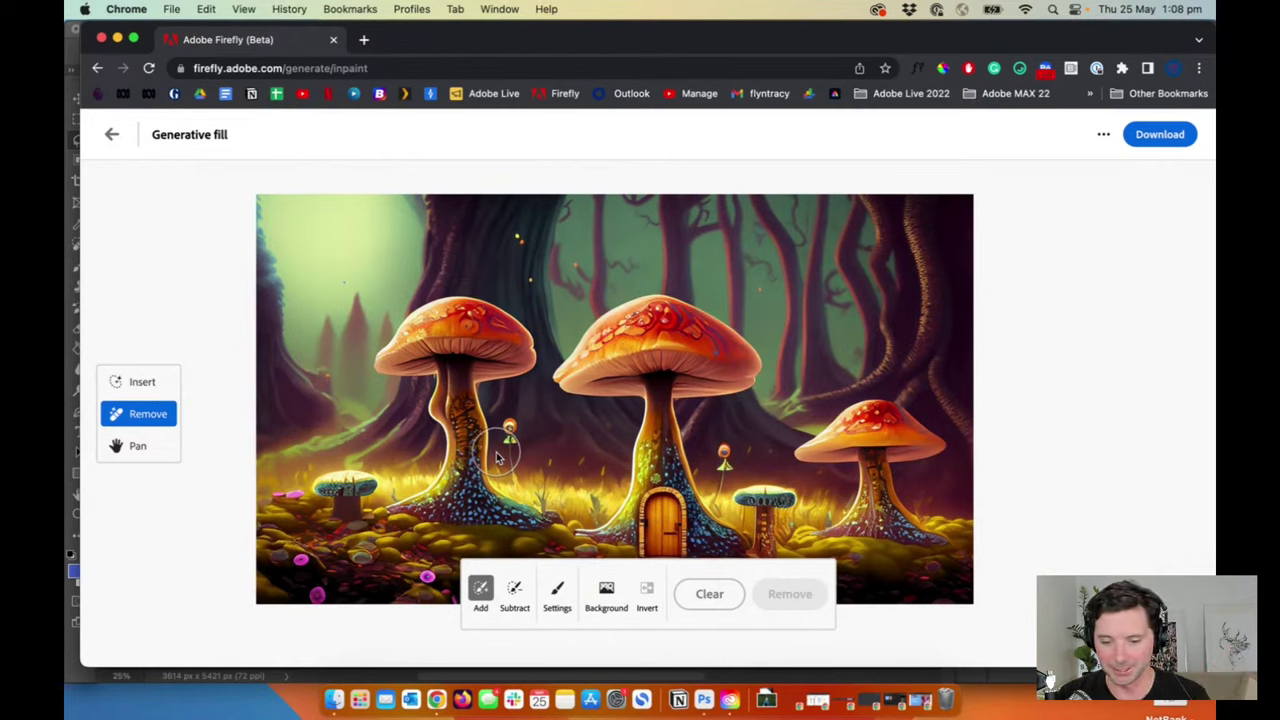
# Step: Remove the small teal mushroom right of the door and keep the result
pyautogui.moveTo(762, 503); pyautogui.dragTo(760, 545)
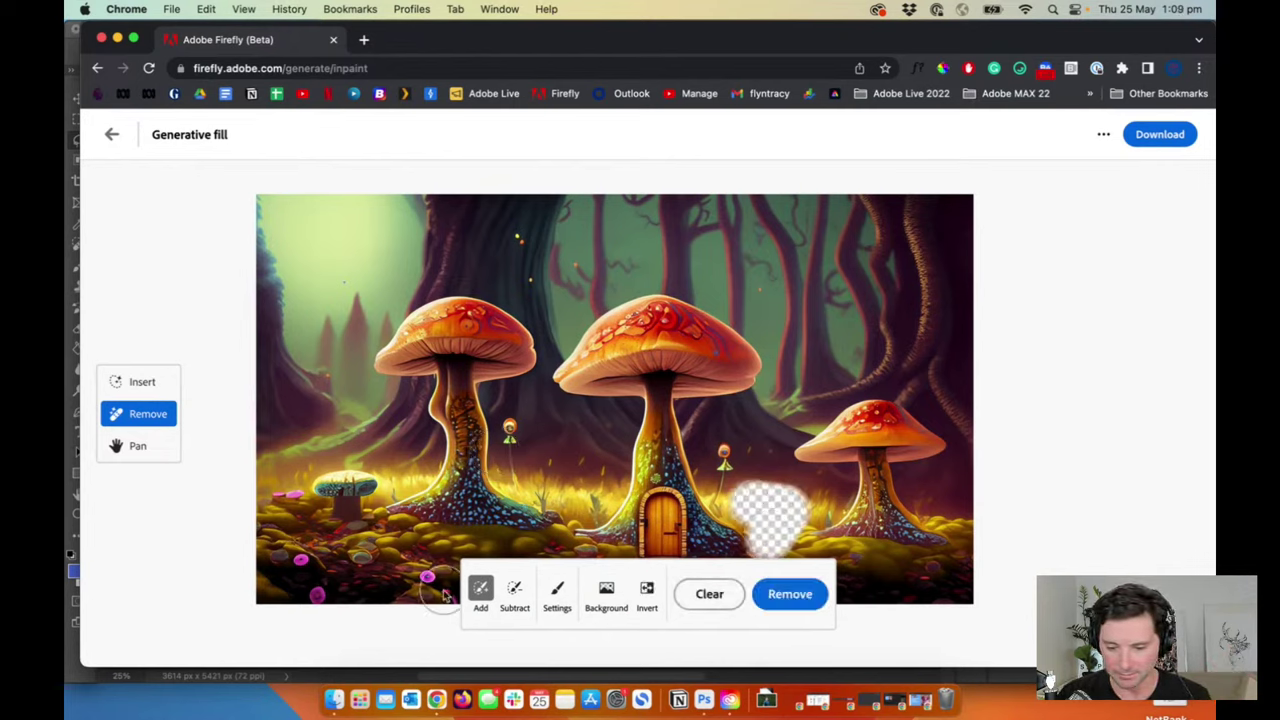
pyautogui.click(788, 594)
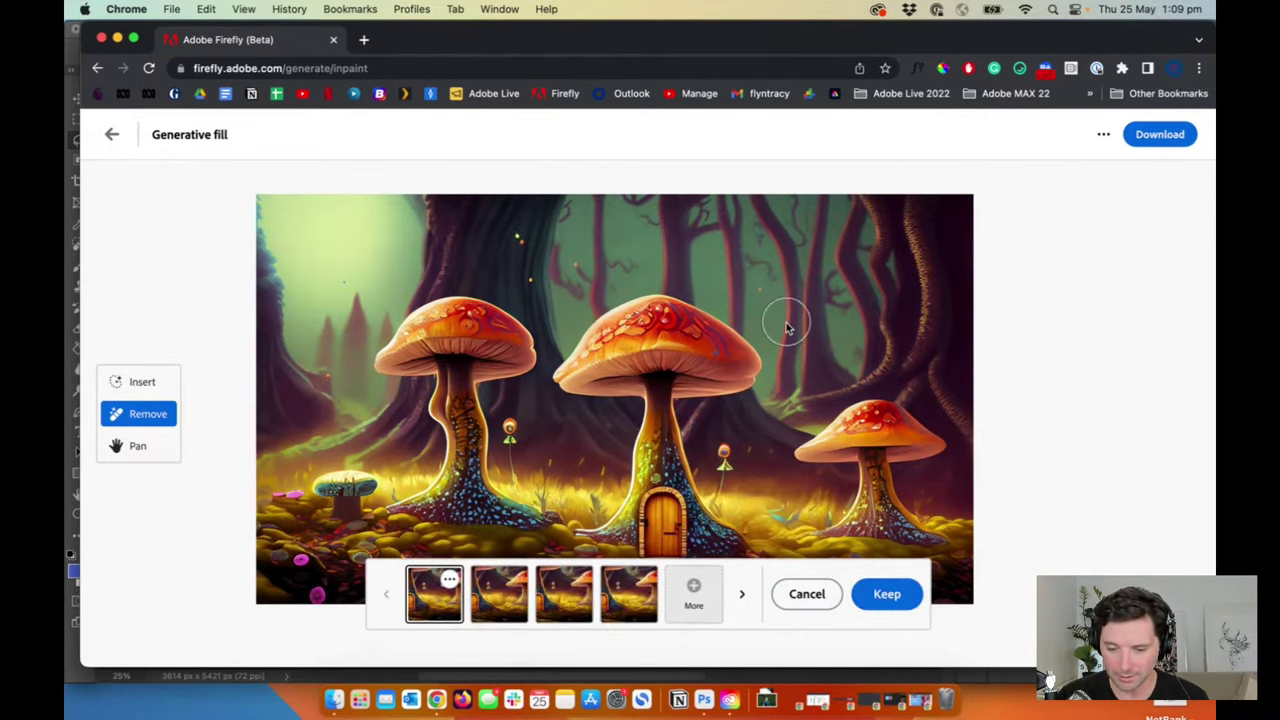
pyautogui.press('space')
pyautogui.moveTo(771, 381); pyautogui.dragTo(767, 353)
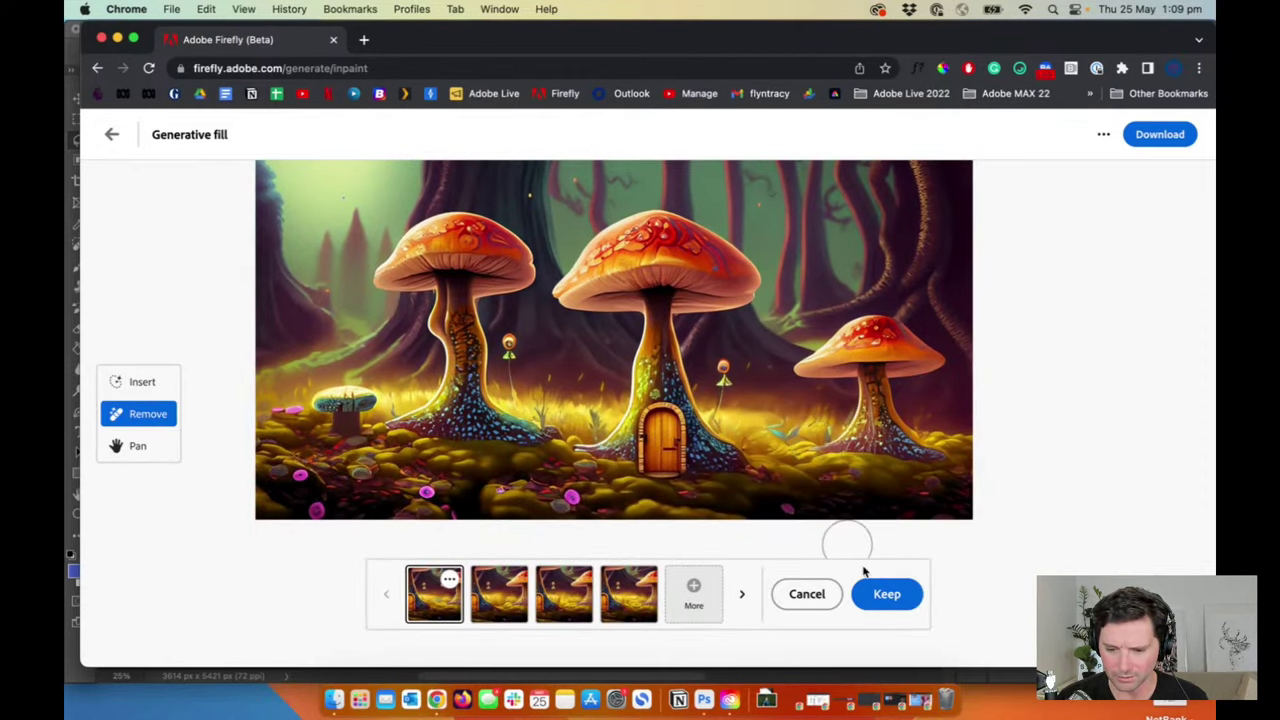
pyautogui.click(888, 600)
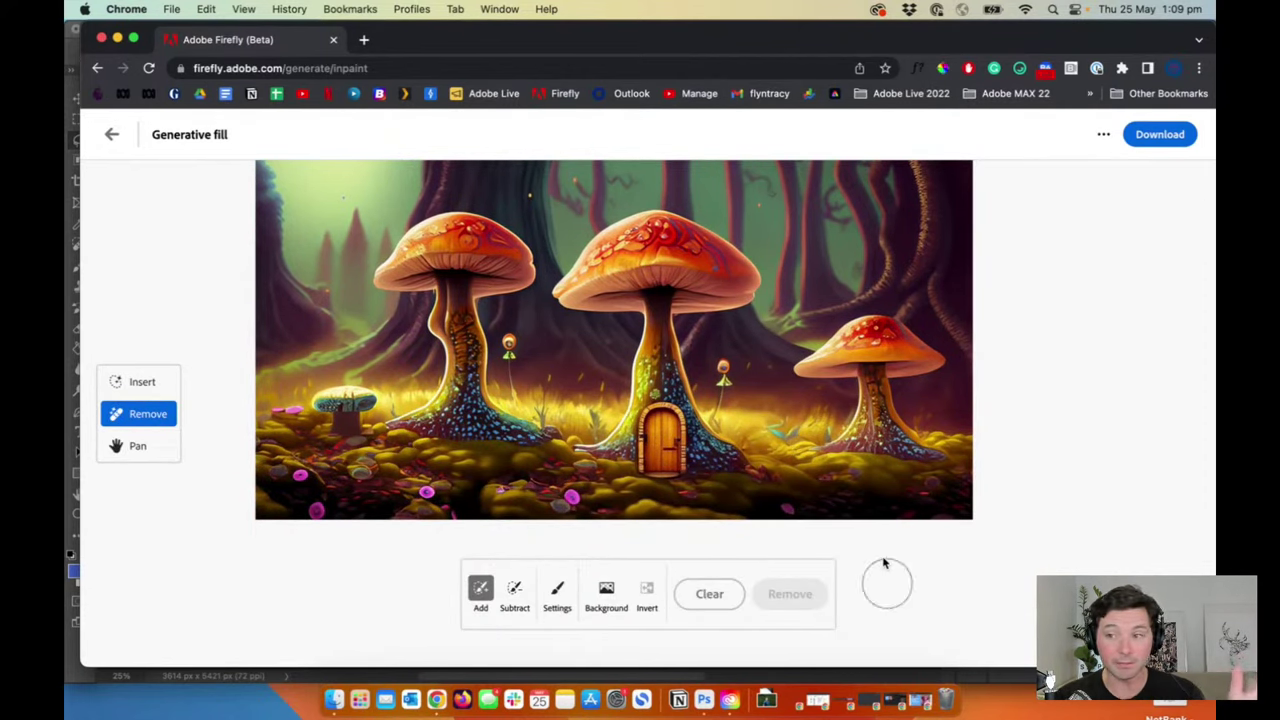
# Step: Download the edited mushroom image and switch to Photoshop (Beta)
pyautogui.click(1150, 138)
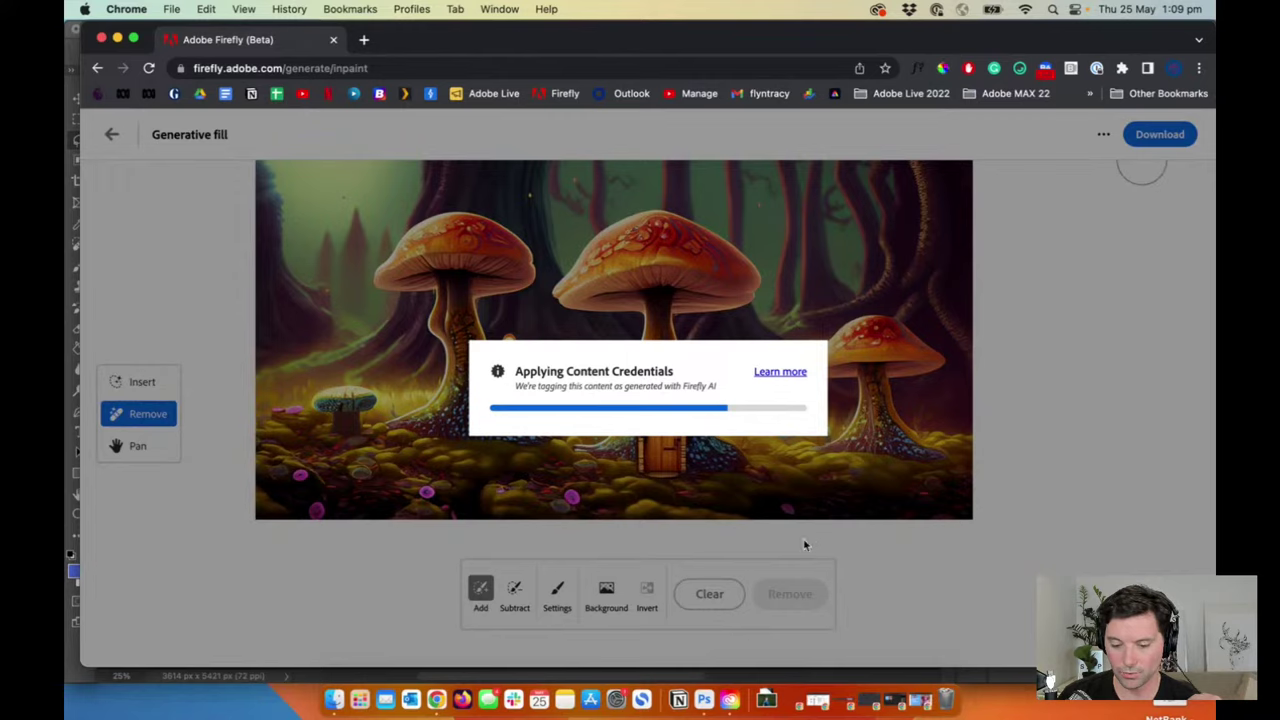
pyautogui.click(704, 700)
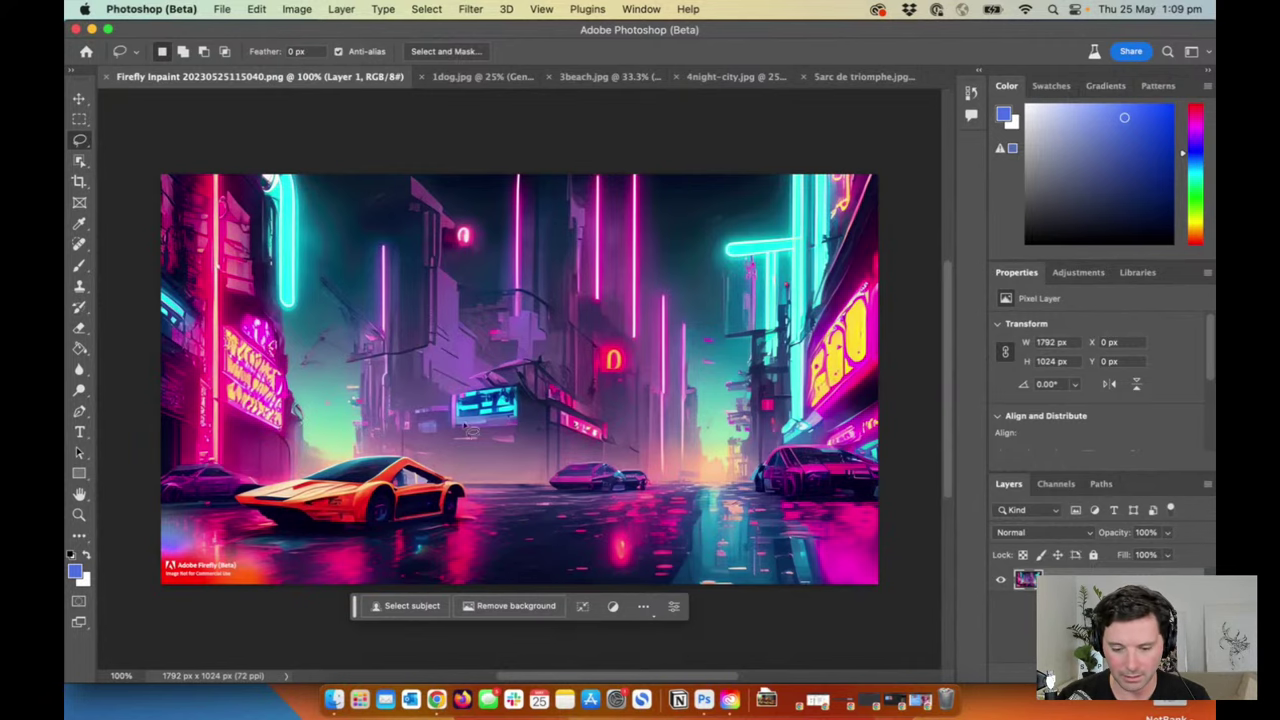
# Step: Move the downloaded Firefly Inpaint 20230525130924.png from Downloads into the Gen AI Photoshop folder
pyautogui.hscroll(-3, 470, 425)
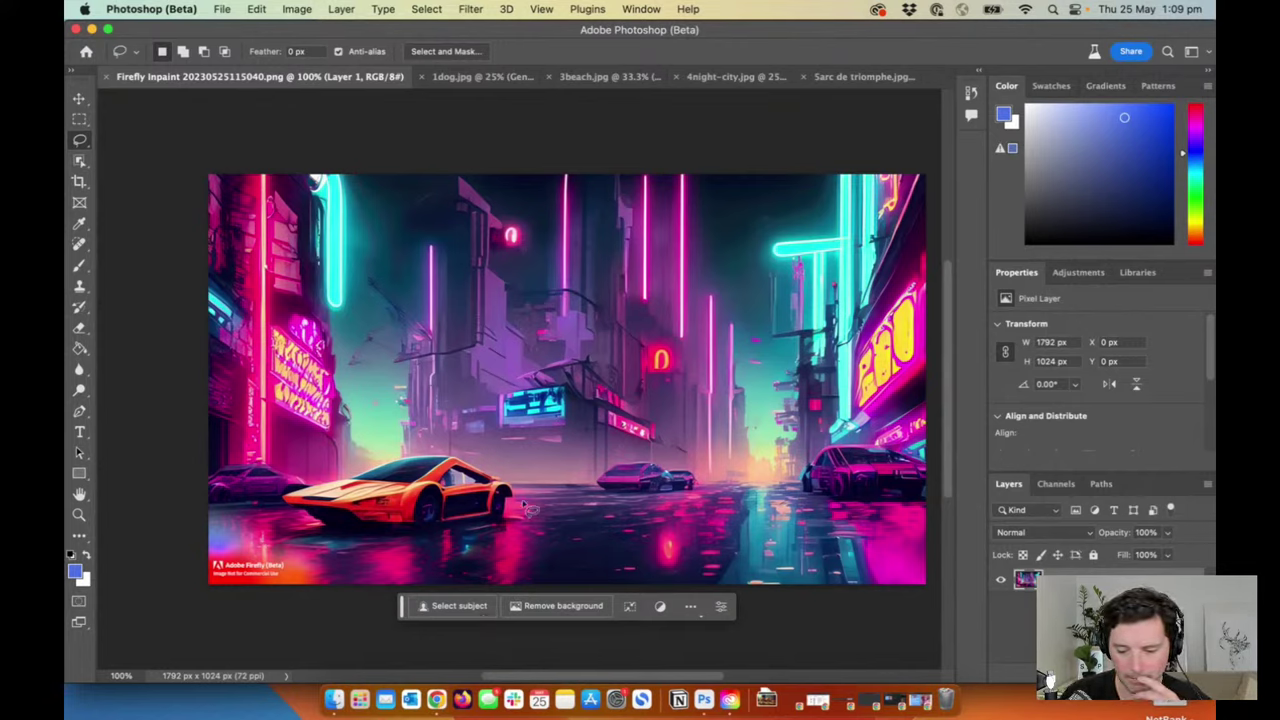
pyautogui.click(768, 700)
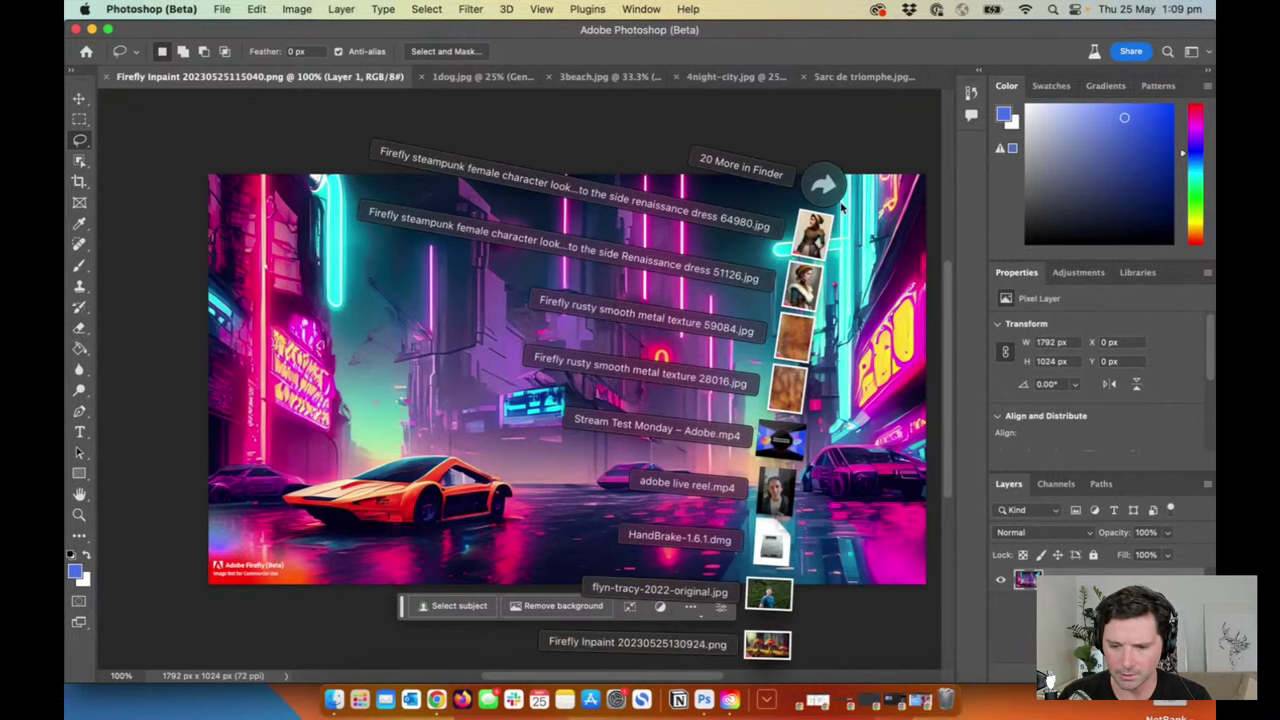
pyautogui.click(835, 193)
pyautogui.click(672, 195)
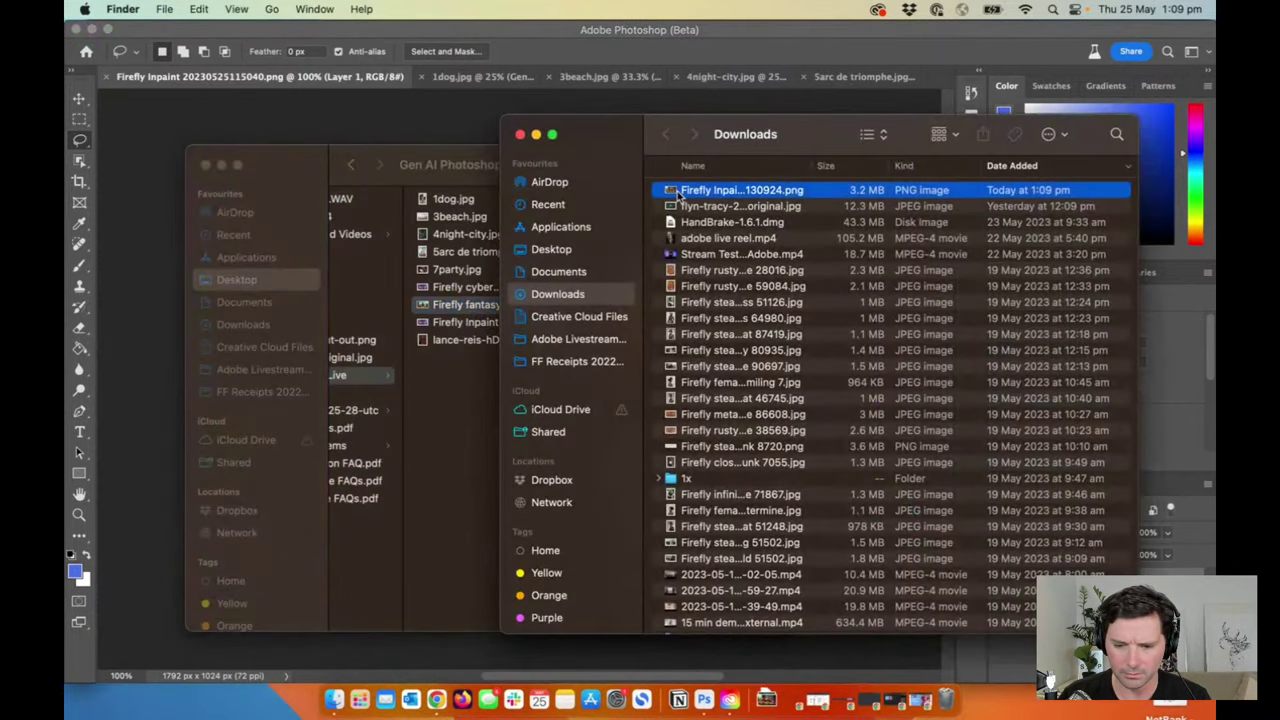
pyautogui.moveTo(672, 195); pyautogui.dragTo(457, 400)
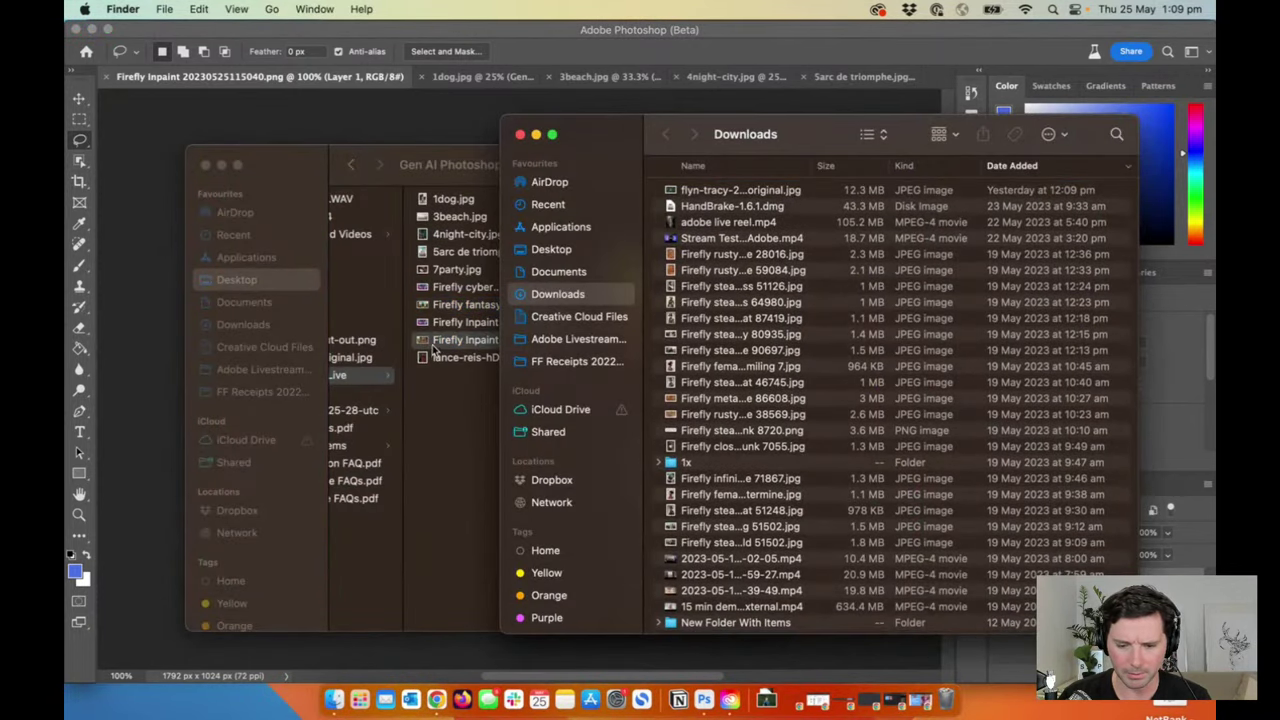
# Step: Close the Downloads window and open the mushroom image as a new Photoshop document
pyautogui.click(427, 345)
pyautogui.press('super+grave')
pyautogui.press('super+w')
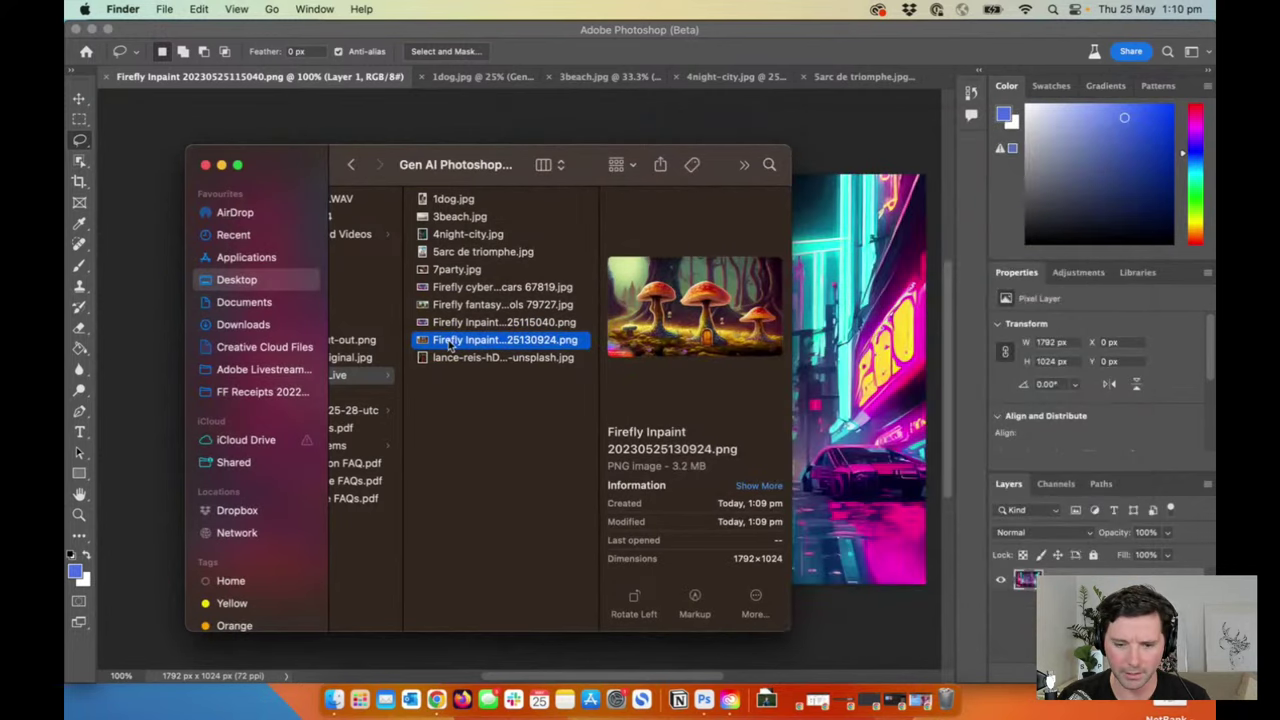
pyautogui.moveTo(424, 343); pyautogui.dragTo(928, 84)
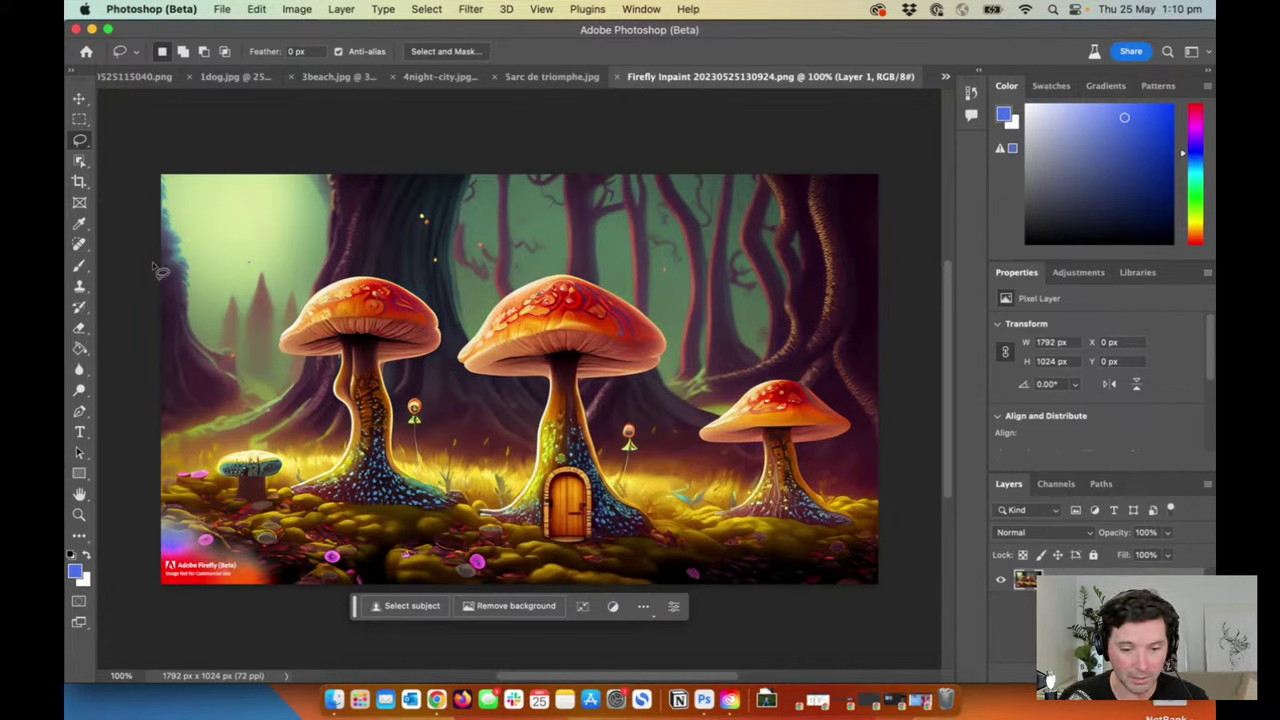
# Step: Lasso the small figure beside the left stem and erase it with an empty-prompt Generative Fill
pyautogui.click(80, 160)
pyautogui.click(80, 140)
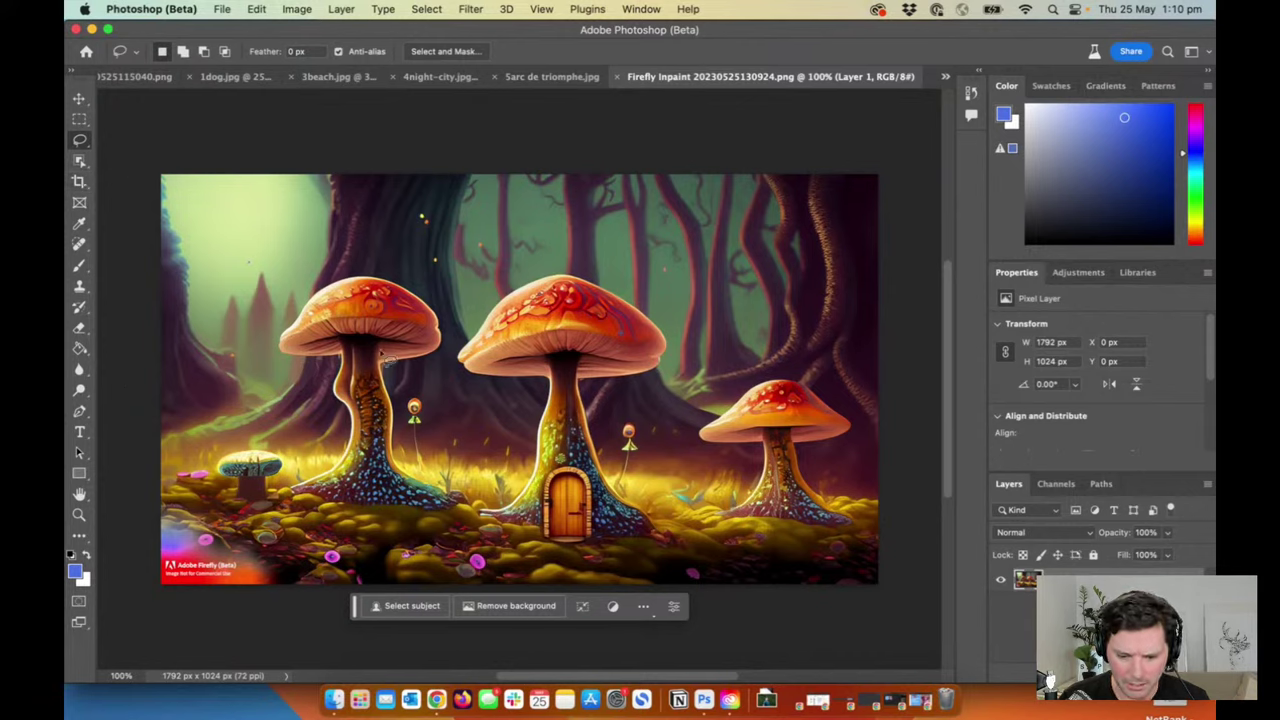
pyautogui.moveTo(426, 401)
pyautogui.mouseDown()
pyautogui.moveTo(408, 400)
pyautogui.moveTo(428, 460)
pyautogui.moveTo(433, 392)
pyautogui.moveTo(426, 401)
pyautogui.mouseUp()
pyautogui.click(259, 481)
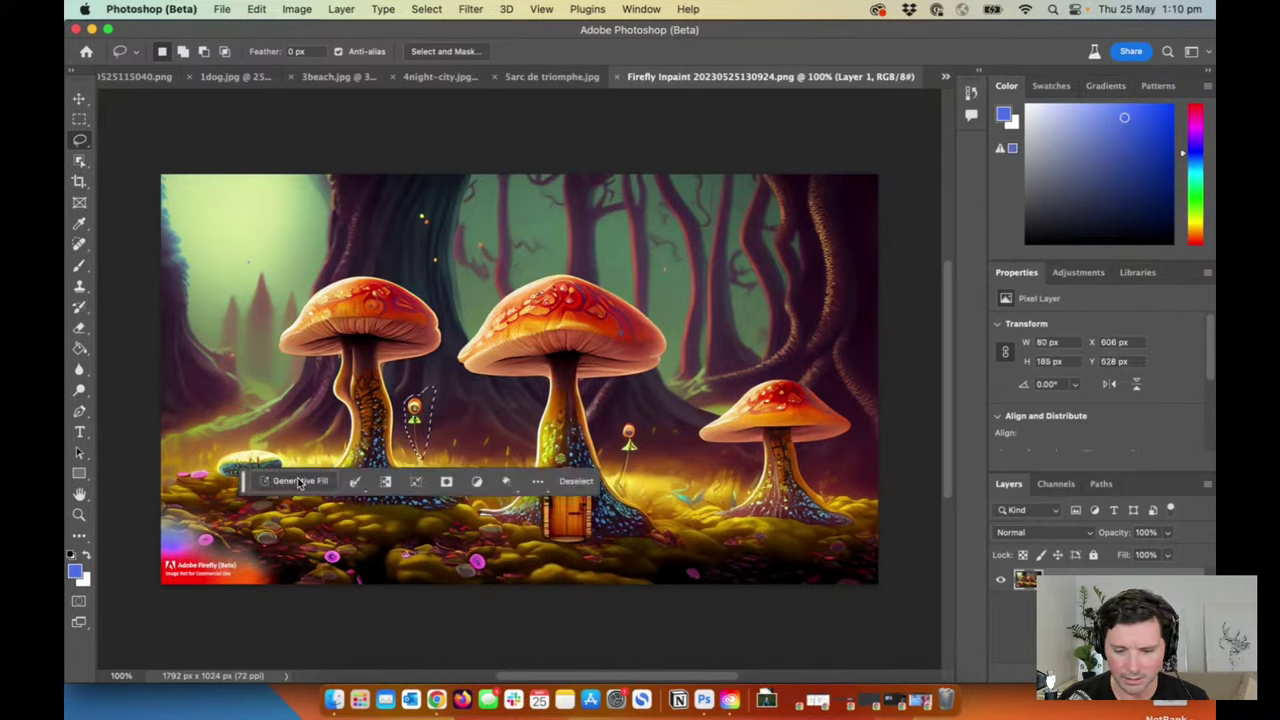
pyautogui.click(516, 481)
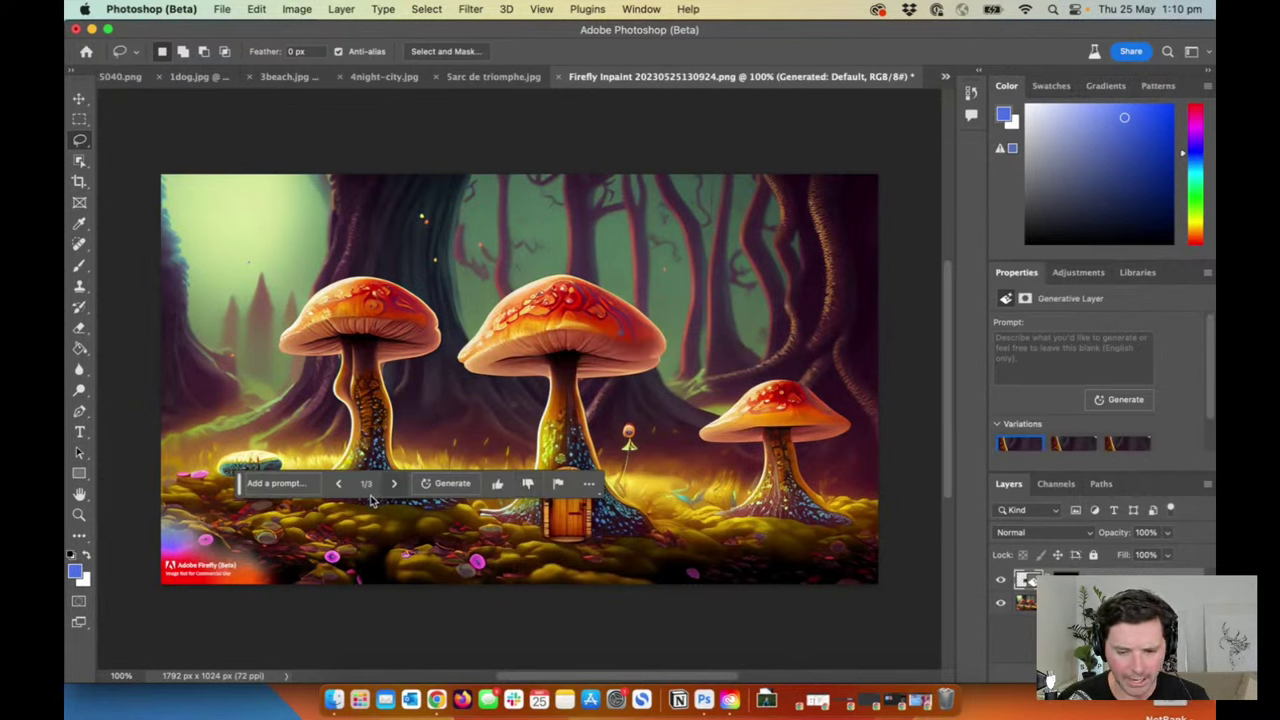
pyautogui.moveTo(238, 487); pyautogui.dragTo(367, 560)
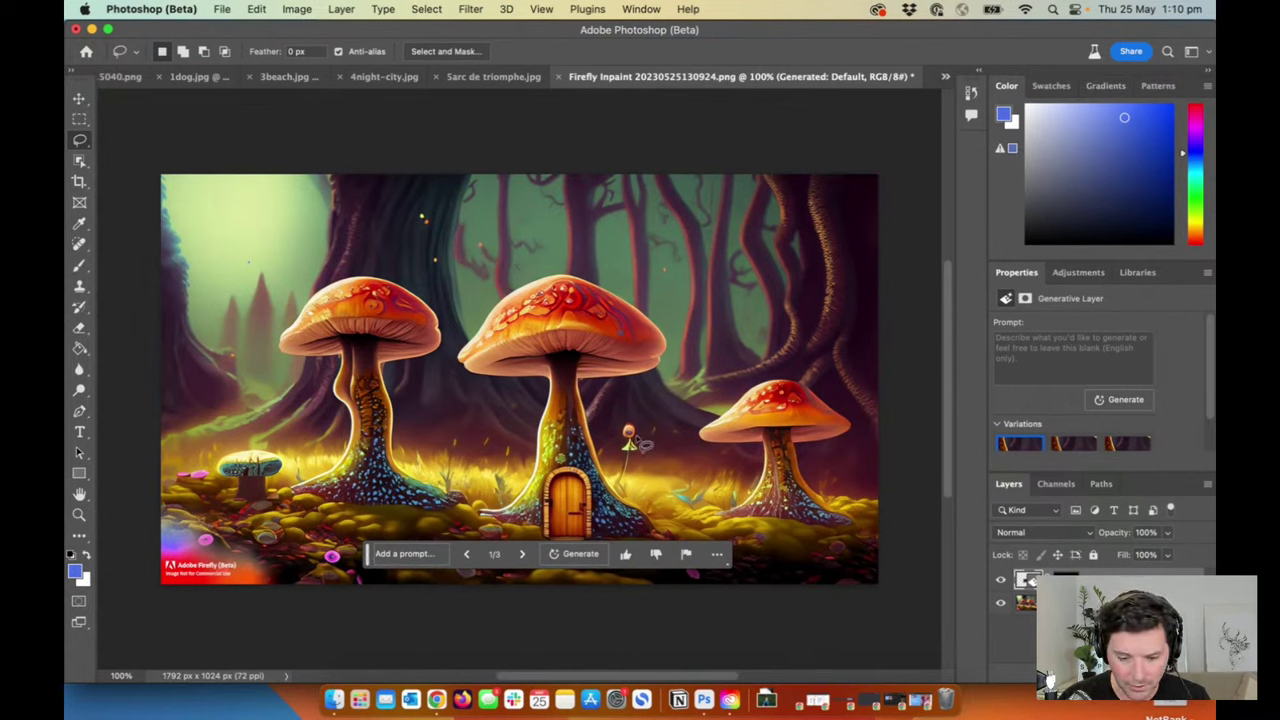
# Step: Lasso the figure right of the door and erase it with an empty-prompt Generative Fill
pyautogui.moveTo(626, 432)
pyautogui.mouseDown()
pyautogui.moveTo(619, 483)
pyautogui.moveTo(642, 461)
pyautogui.moveTo(636, 426)
pyautogui.mouseUp()
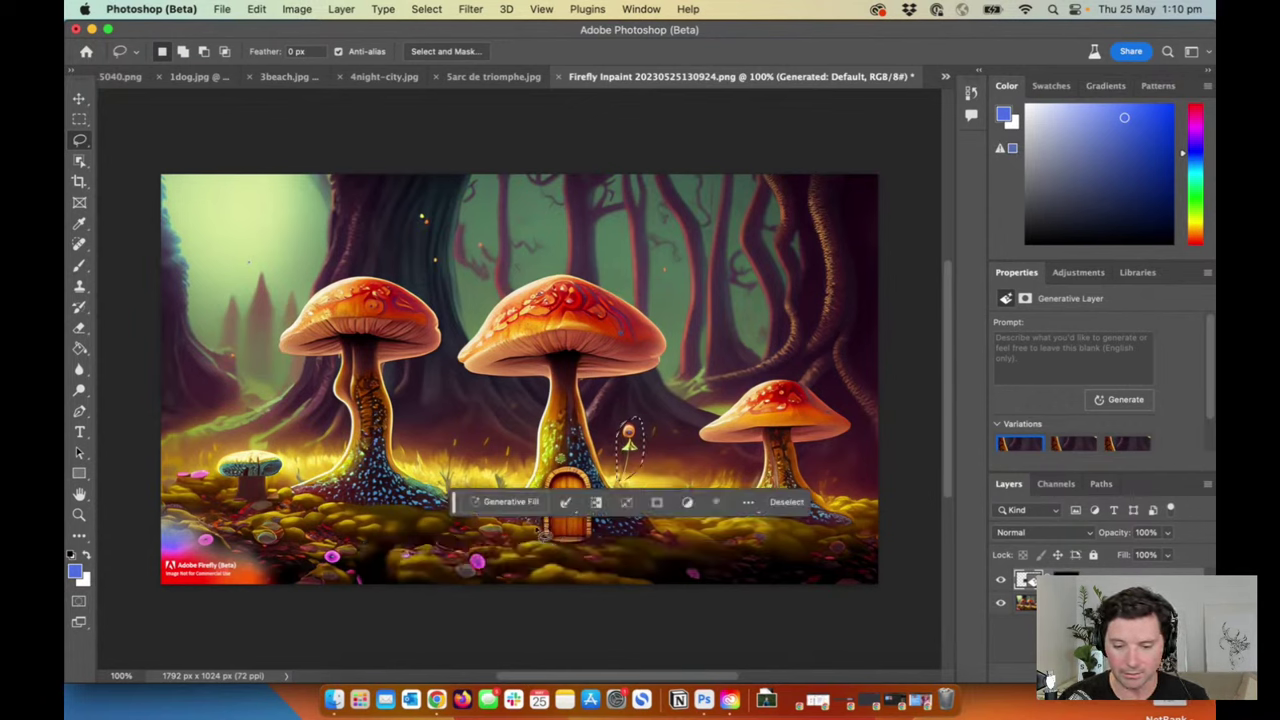
pyautogui.click(507, 501)
pyautogui.click(728, 502)
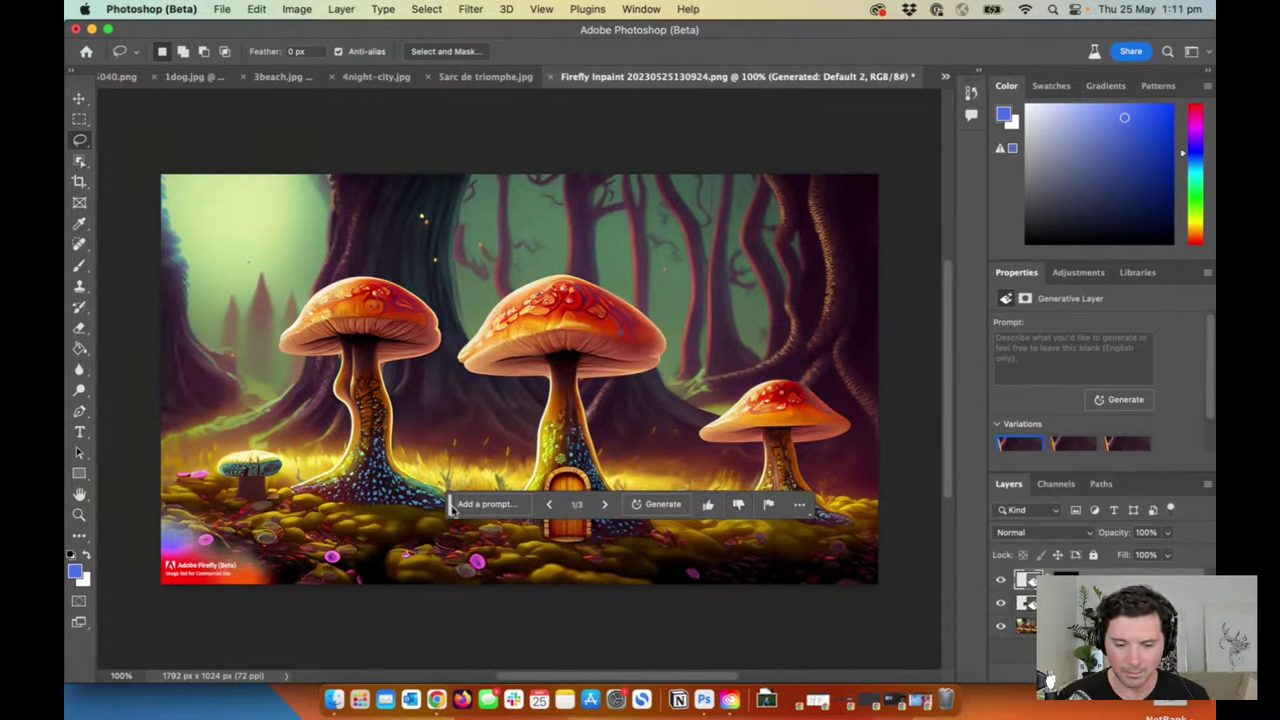
pyautogui.moveTo(450, 508); pyautogui.dragTo(464, 422)
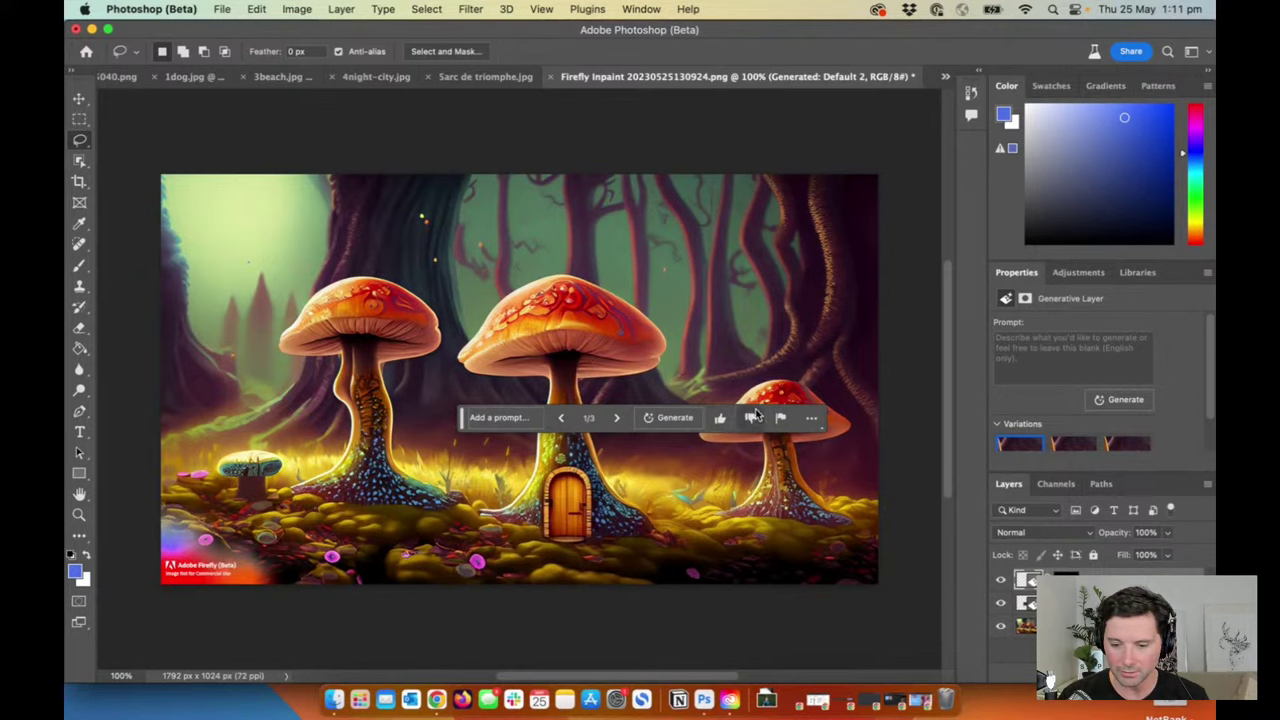
pyautogui.moveTo(464, 424); pyautogui.dragTo(392, 565)
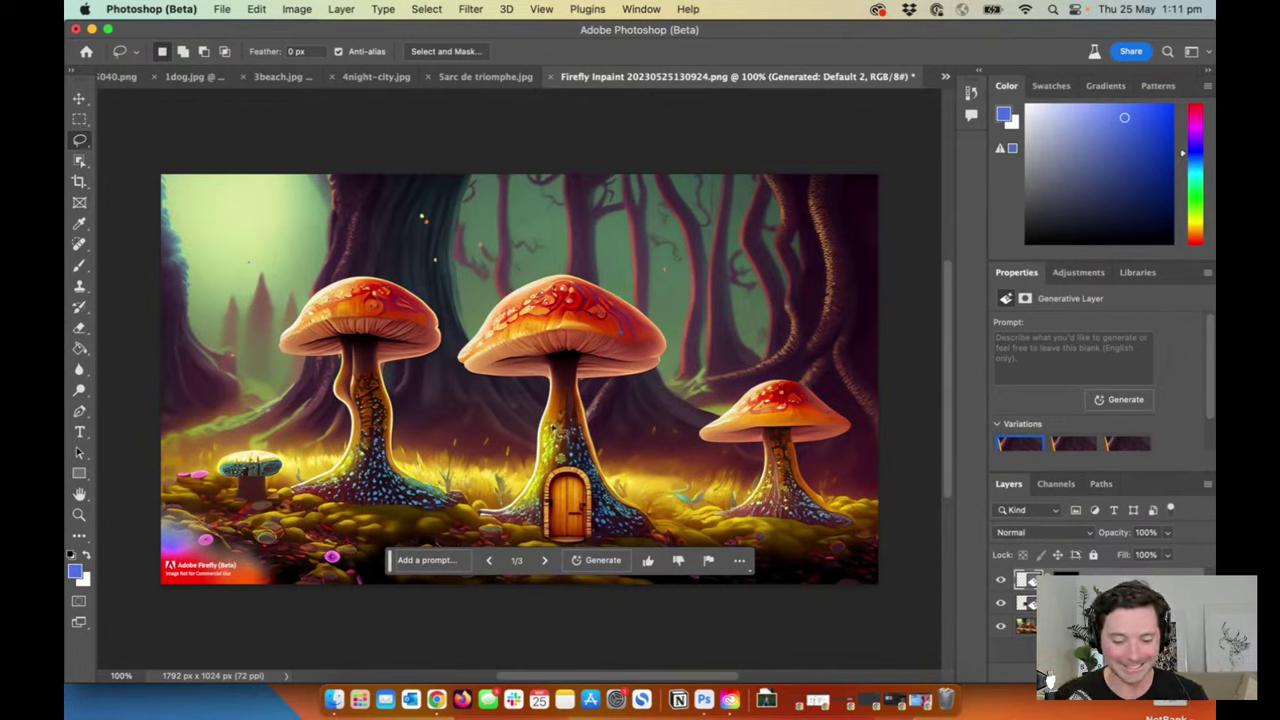
pyautogui.moveTo(391, 560); pyautogui.dragTo(436, 575)
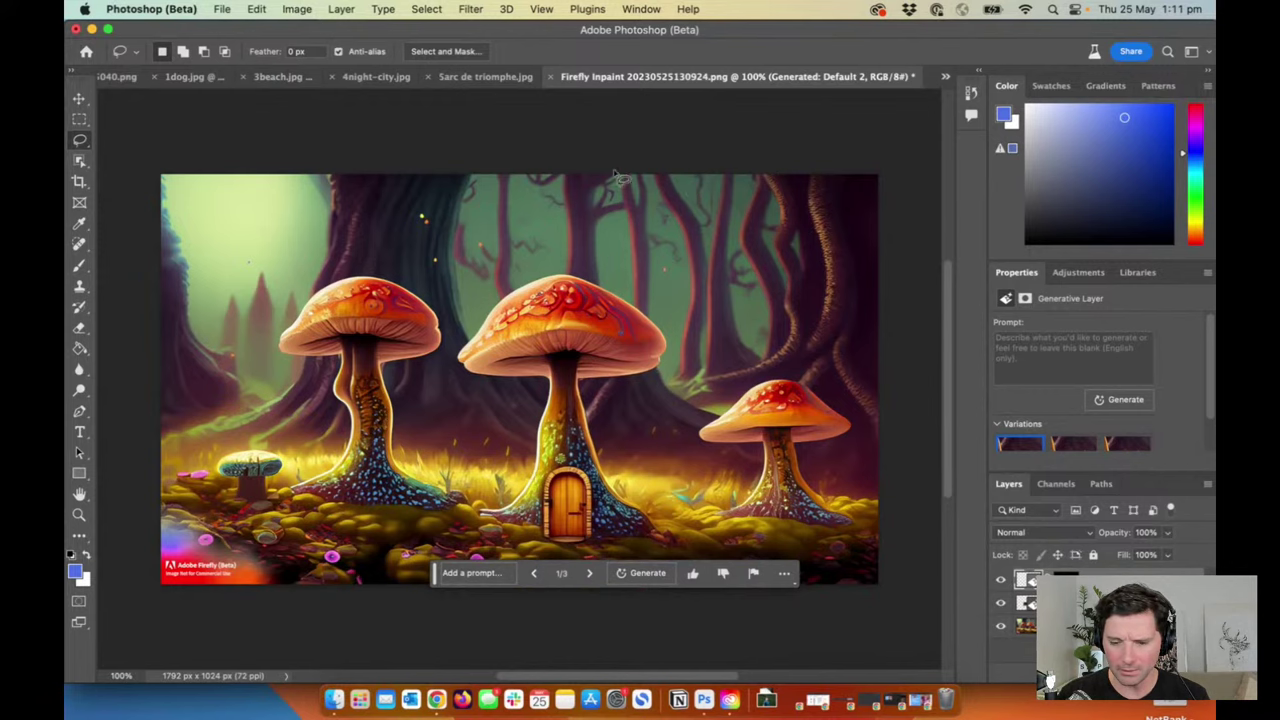
pyautogui.moveTo(756, 183)
pyautogui.mouseDown()
pyautogui.moveTo(665, 186)
pyautogui.moveTo(619, 229)
pyautogui.moveTo(633, 279)
pyautogui.moveTo(714, 310)
pyautogui.moveTo(780, 272)
pyautogui.moveTo(796, 180)
pyautogui.moveTo(742, 193)
pyautogui.mouseUp()
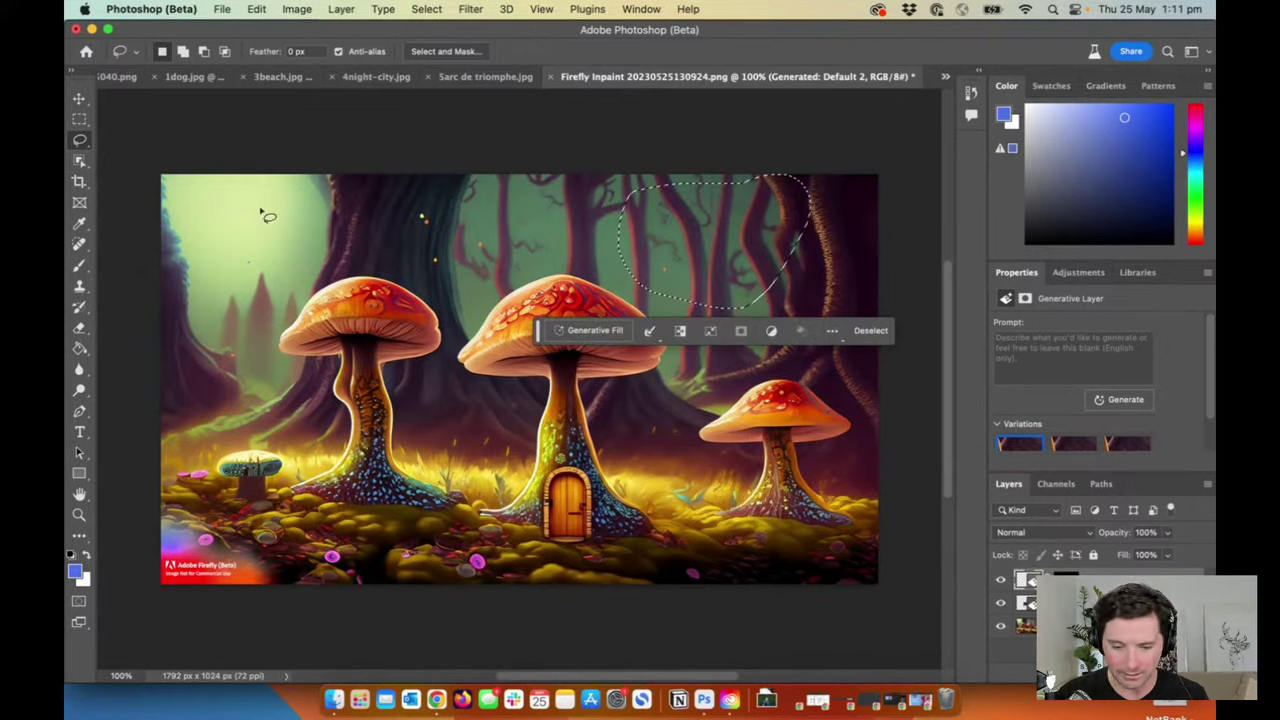
# Step: Generate a 'fairy' in the selected tree area and preview the variations
pyautogui.click(591, 332)
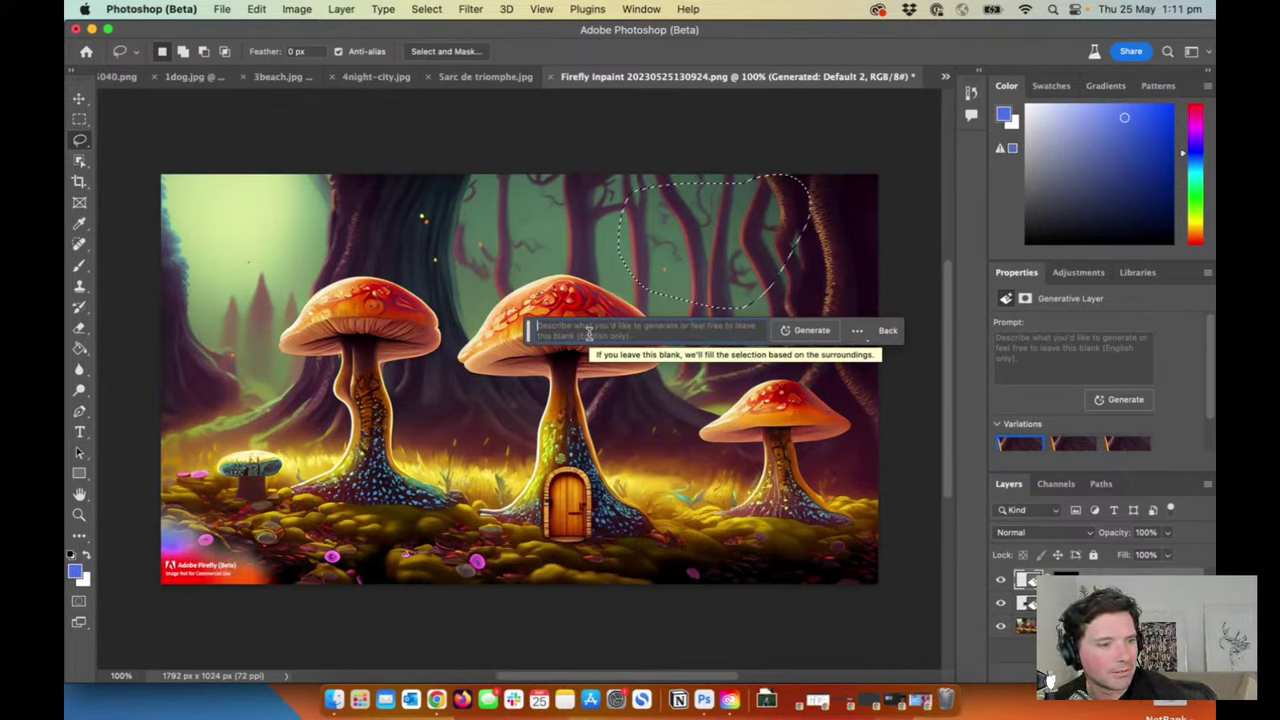
pyautogui.write('fairy')
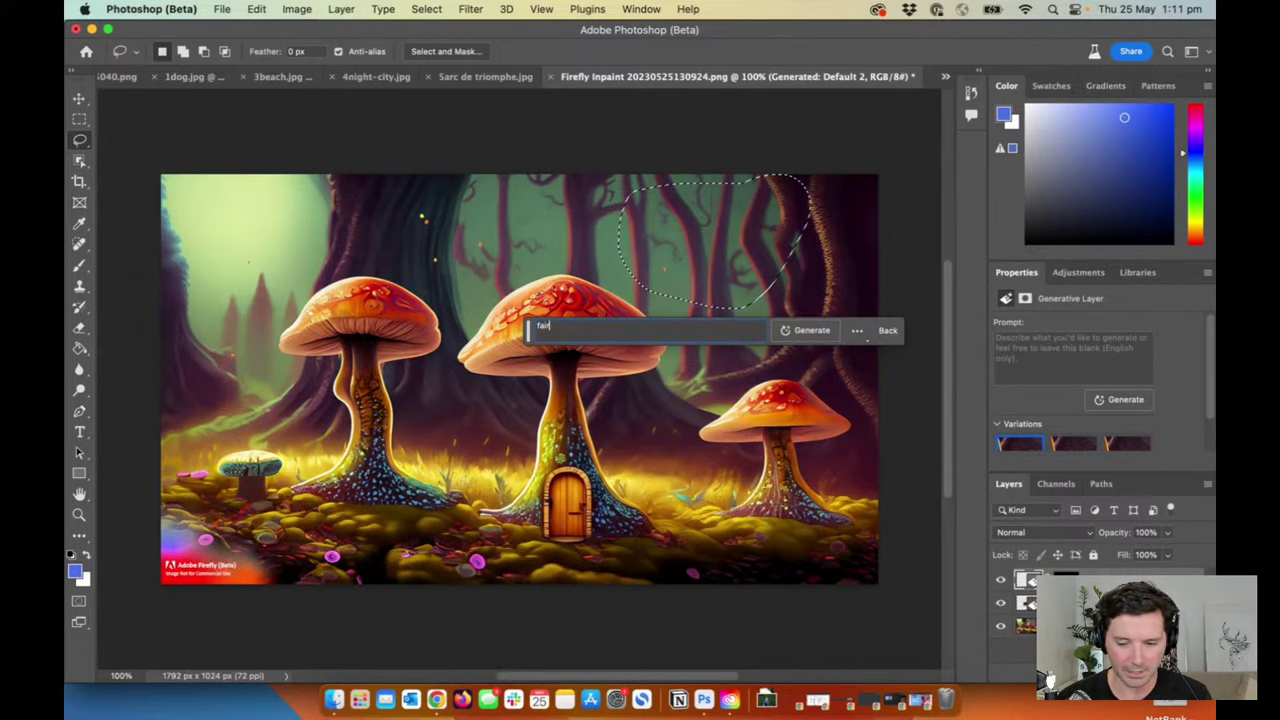
pyautogui.click(811, 330)
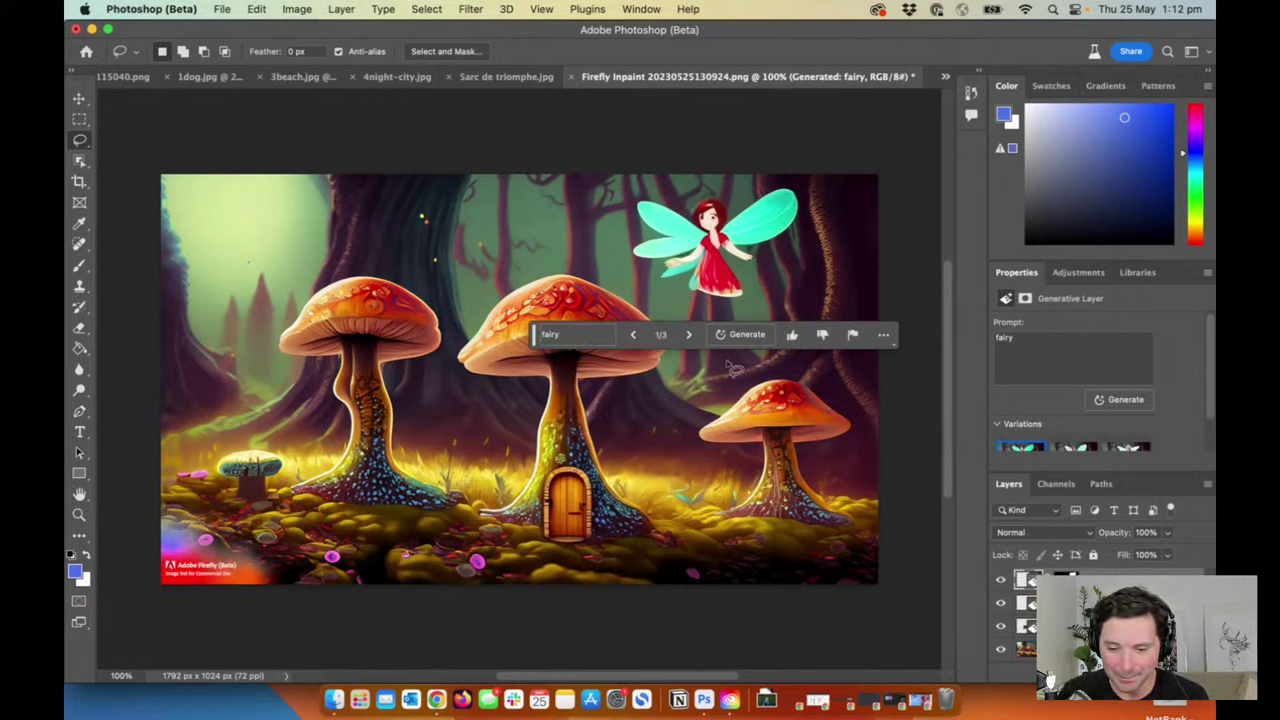
pyautogui.click(686, 335)
pyautogui.click(686, 335)
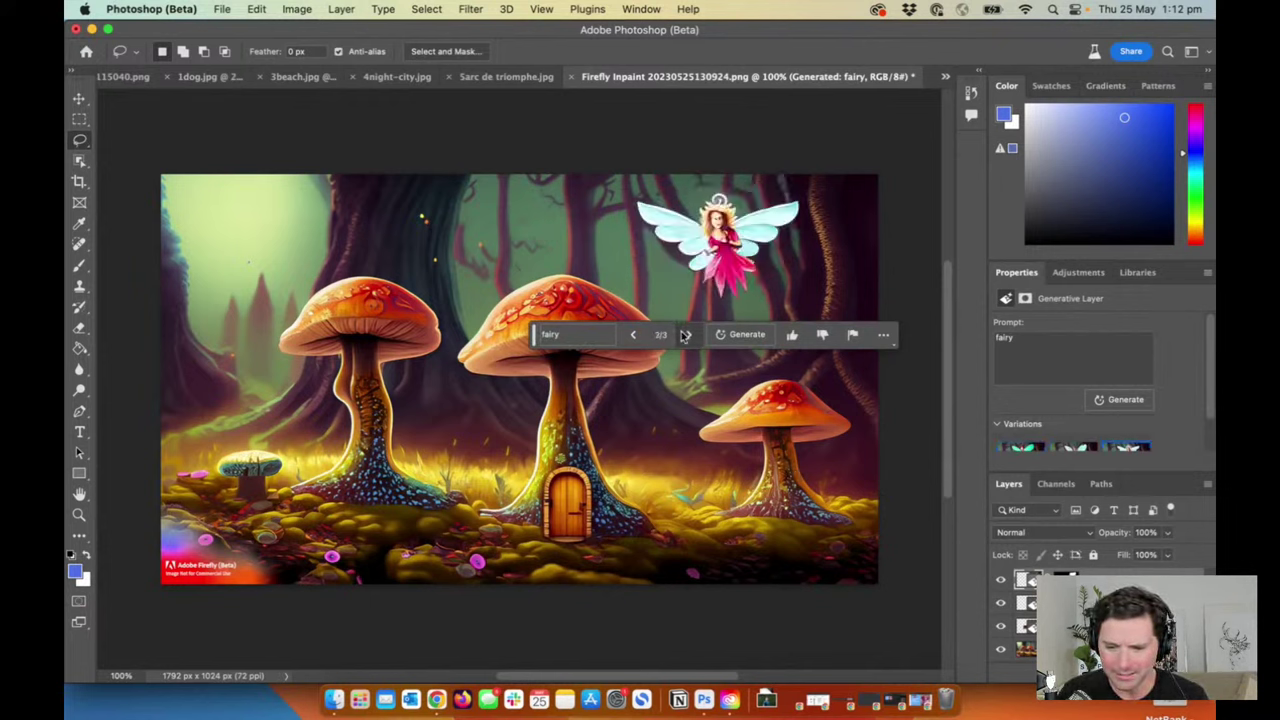
# Step: Regenerate the fairy and settle on the pink-winged fairy in a red dress
pyautogui.click(742, 337)
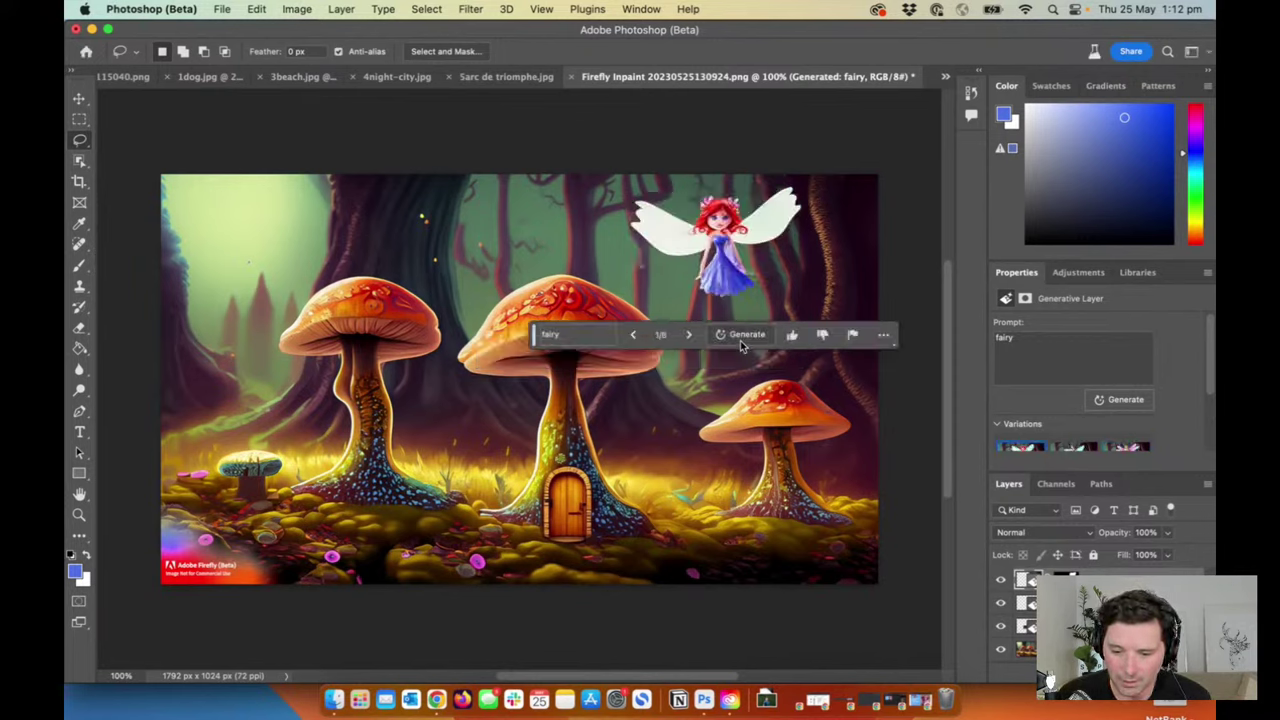
pyautogui.click(689, 336)
pyautogui.click(691, 336)
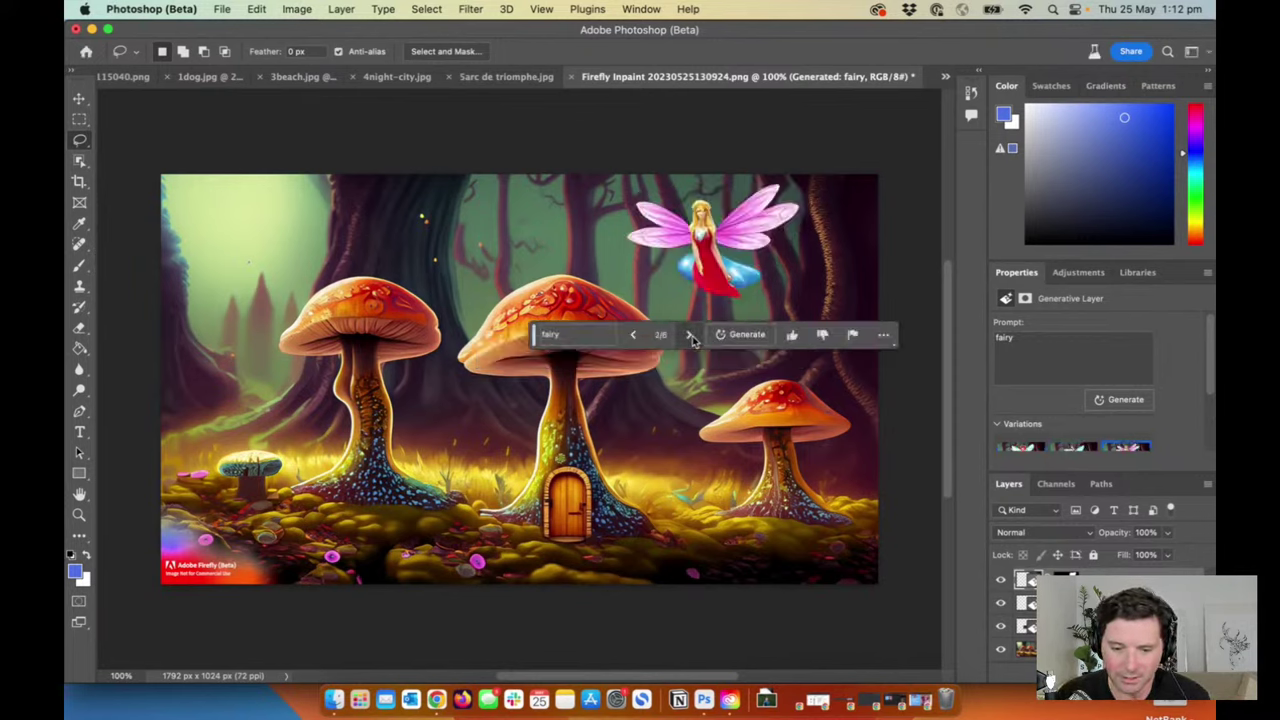
pyautogui.click(571, 336)
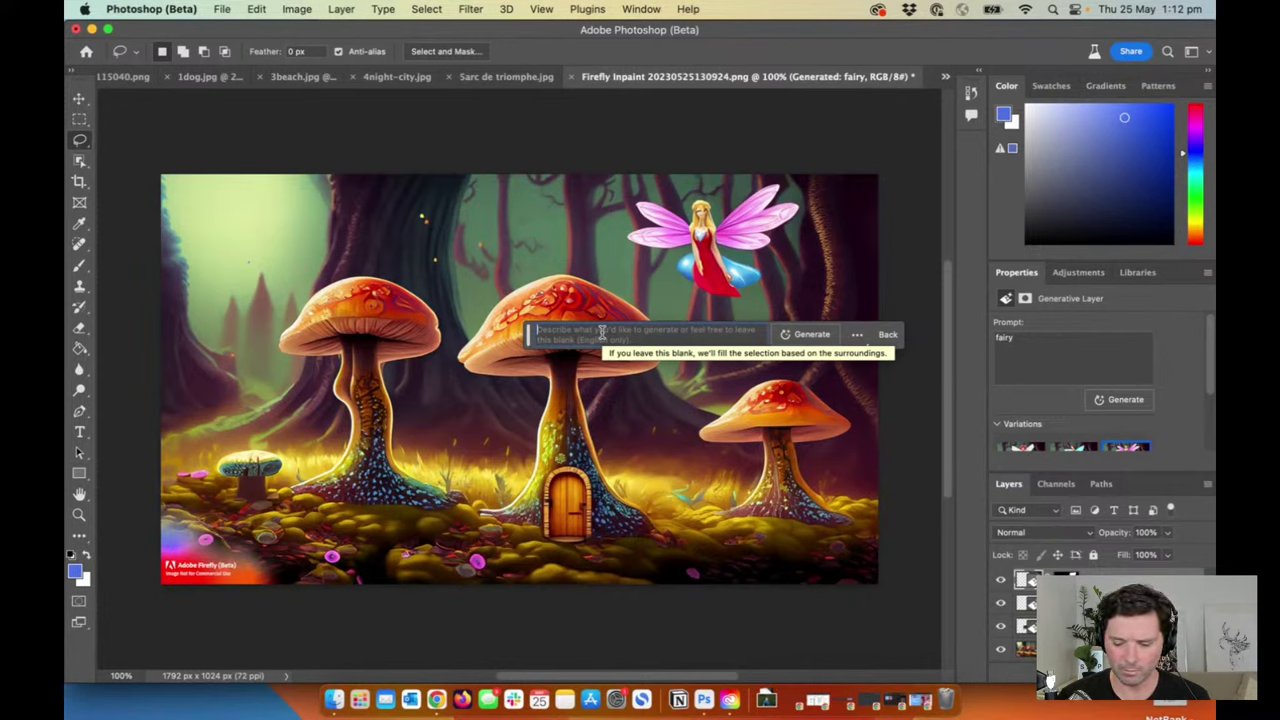
# Step: Regenerate the fairy with the prompt 'magical garden fairy' and keep the pale green-winged variation
pyautogui.write('magical gafairy')
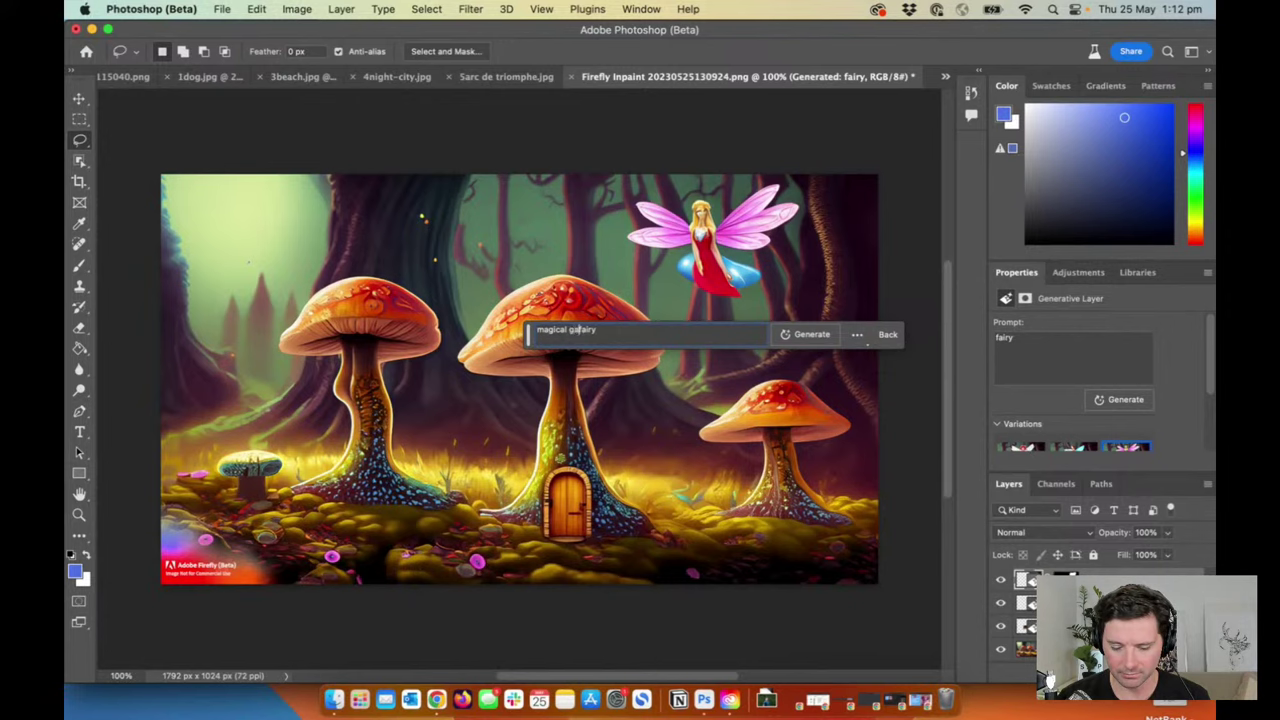
pyautogui.write('n')
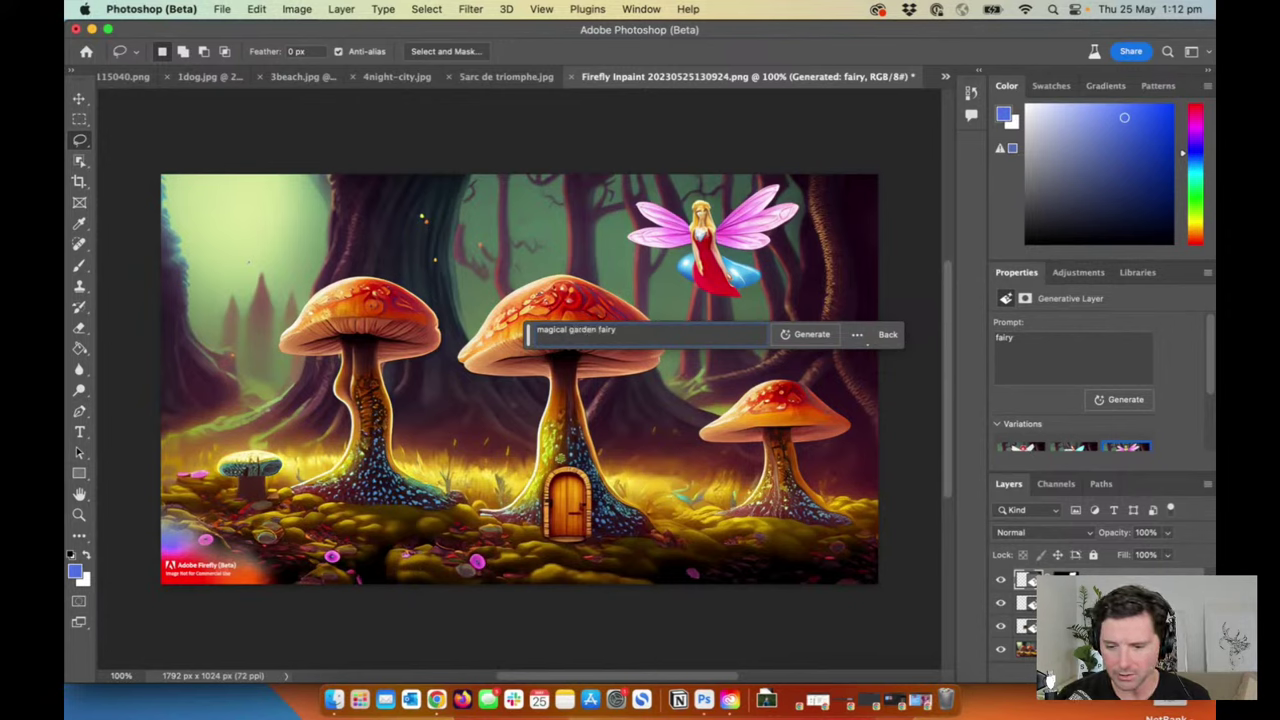
pyautogui.click(806, 335)
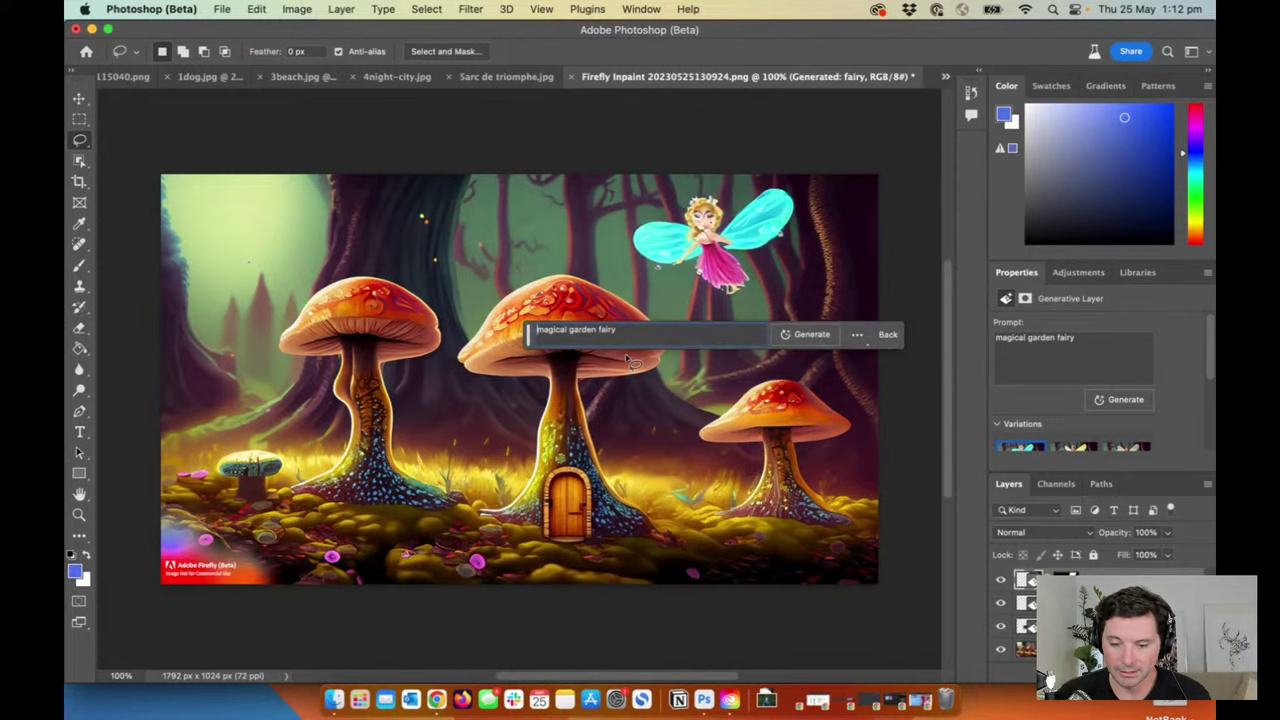
pyautogui.click(1076, 447)
pyautogui.click(1127, 447)
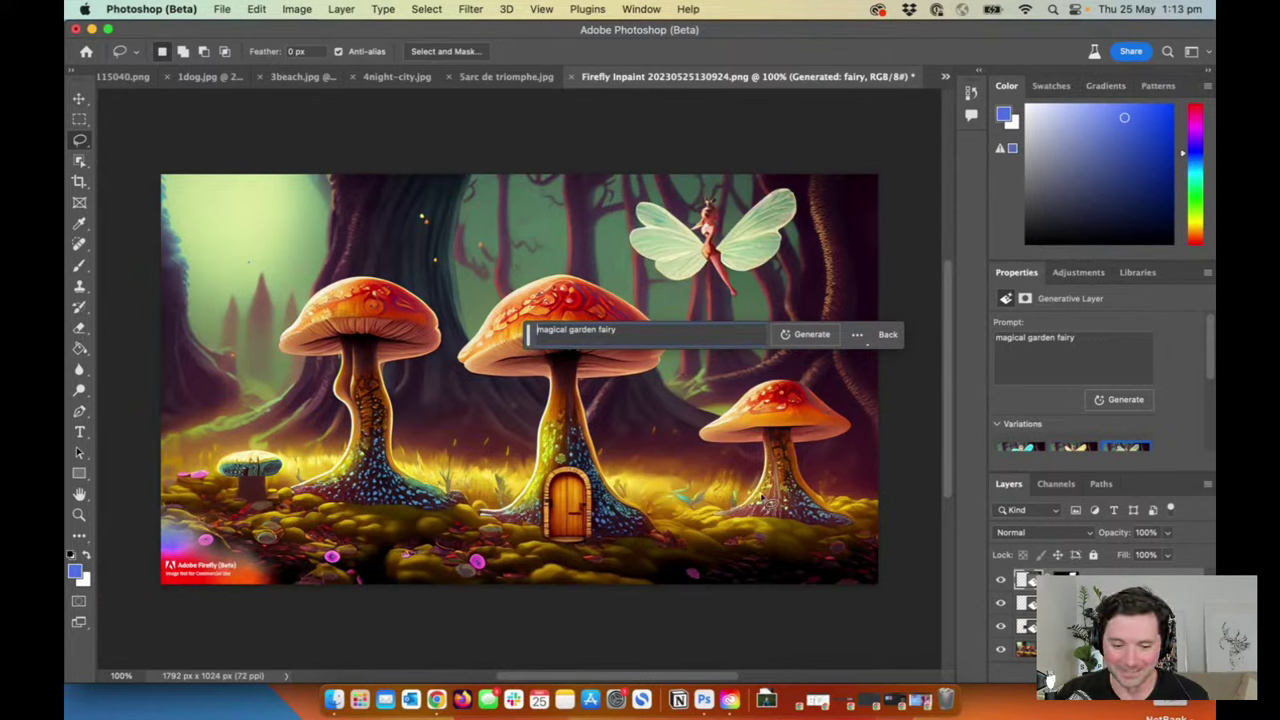
pyautogui.click(250, 528)
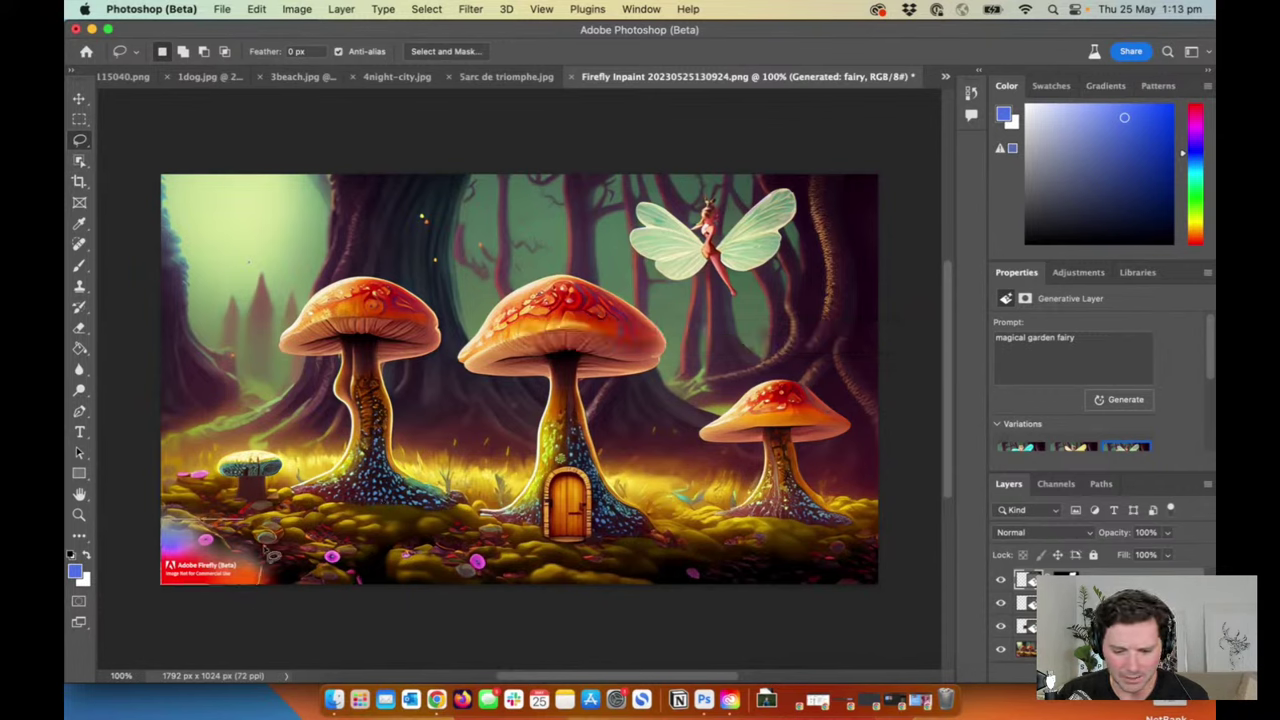
# Step: Lasso the bottom-left Firefly watermark and generate a fill over it with an empty prompt
pyautogui.moveTo(262, 537); pyautogui.dragTo(264, 582)
pyautogui.click(150, 606)
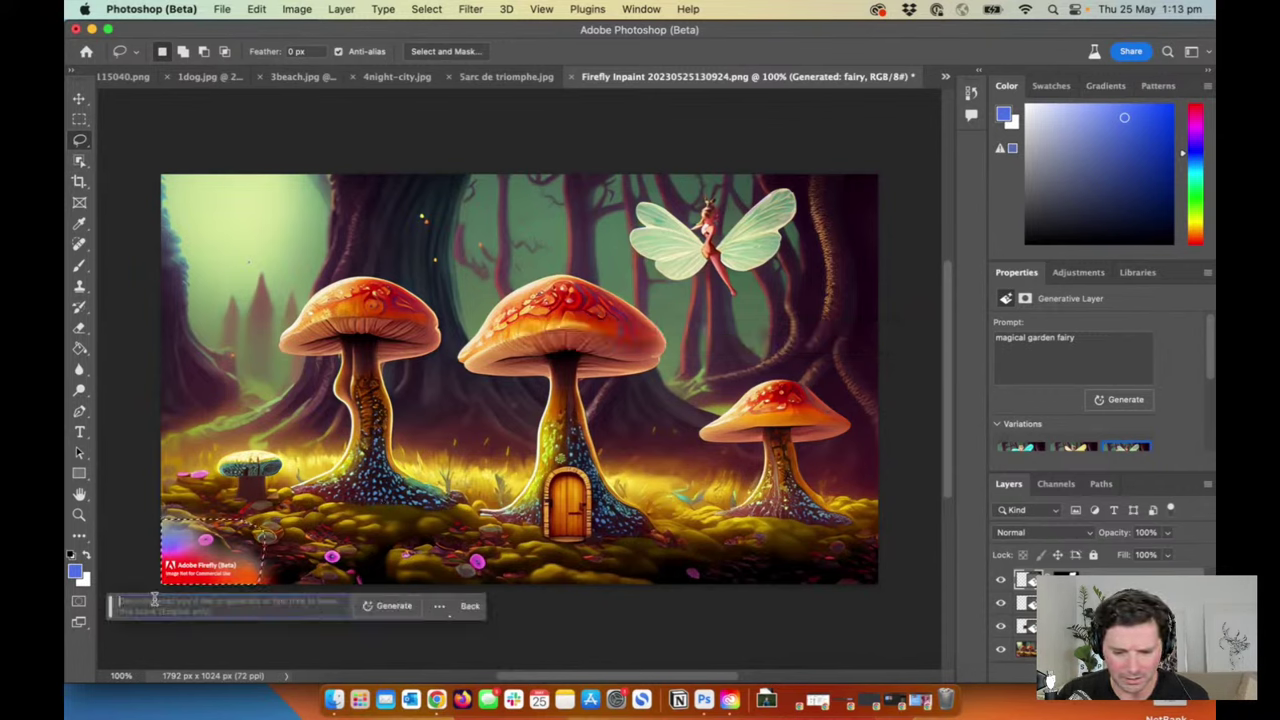
pyautogui.click(395, 607)
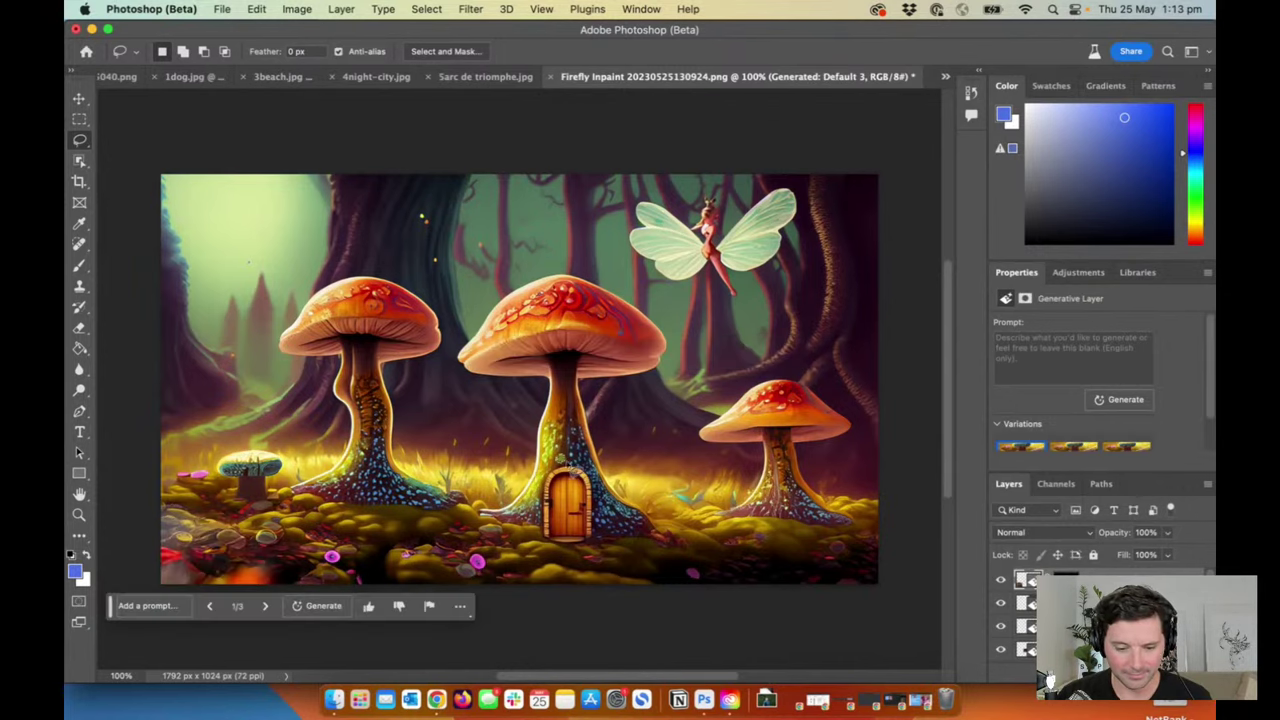
# Step: Deselect, move the prompt bar off the mushrooms, and switch to the Arc de Triomphe photo
pyautogui.hotkey('ctrl', 'd')
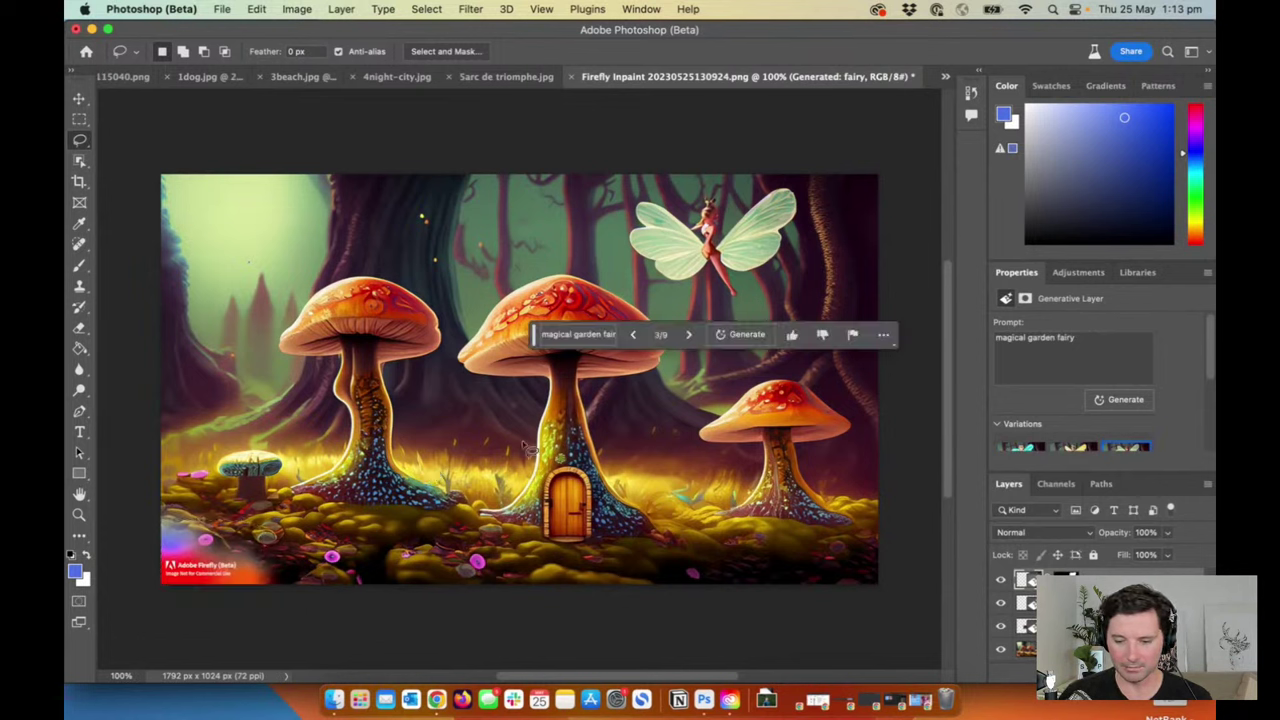
pyautogui.moveTo(537, 325); pyautogui.dragTo(229, 198)
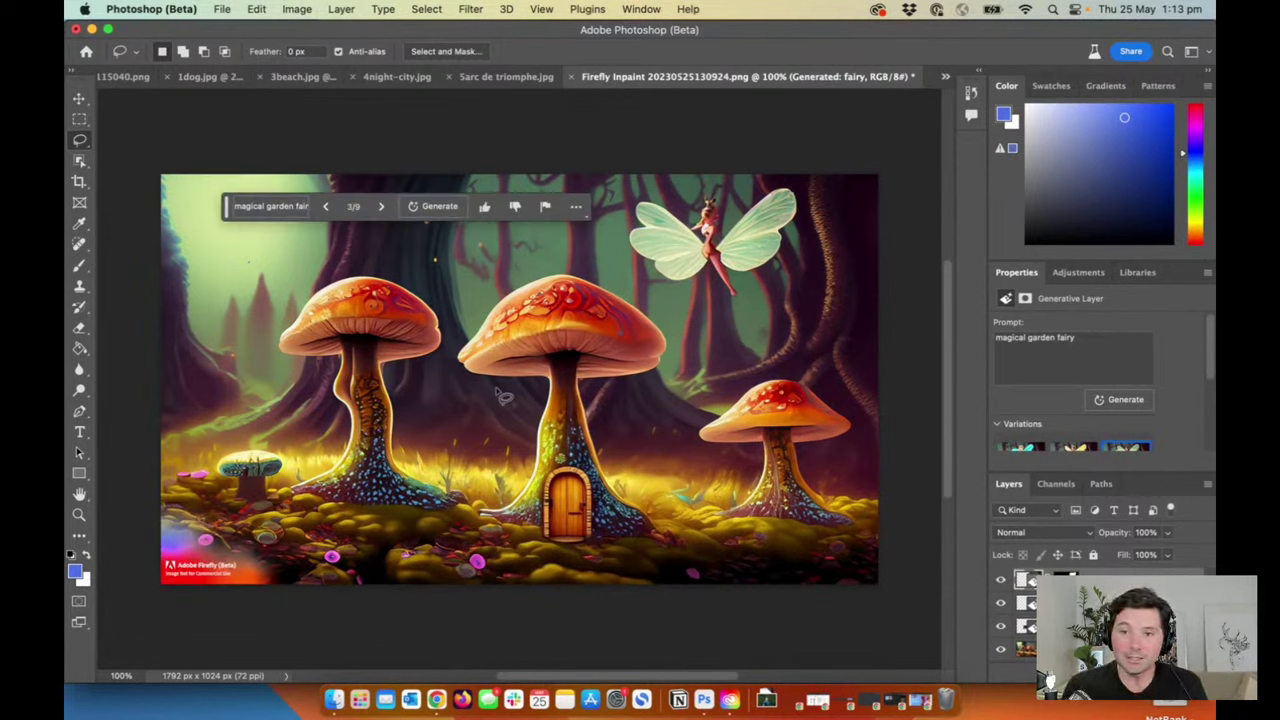
pyautogui.click(504, 77)
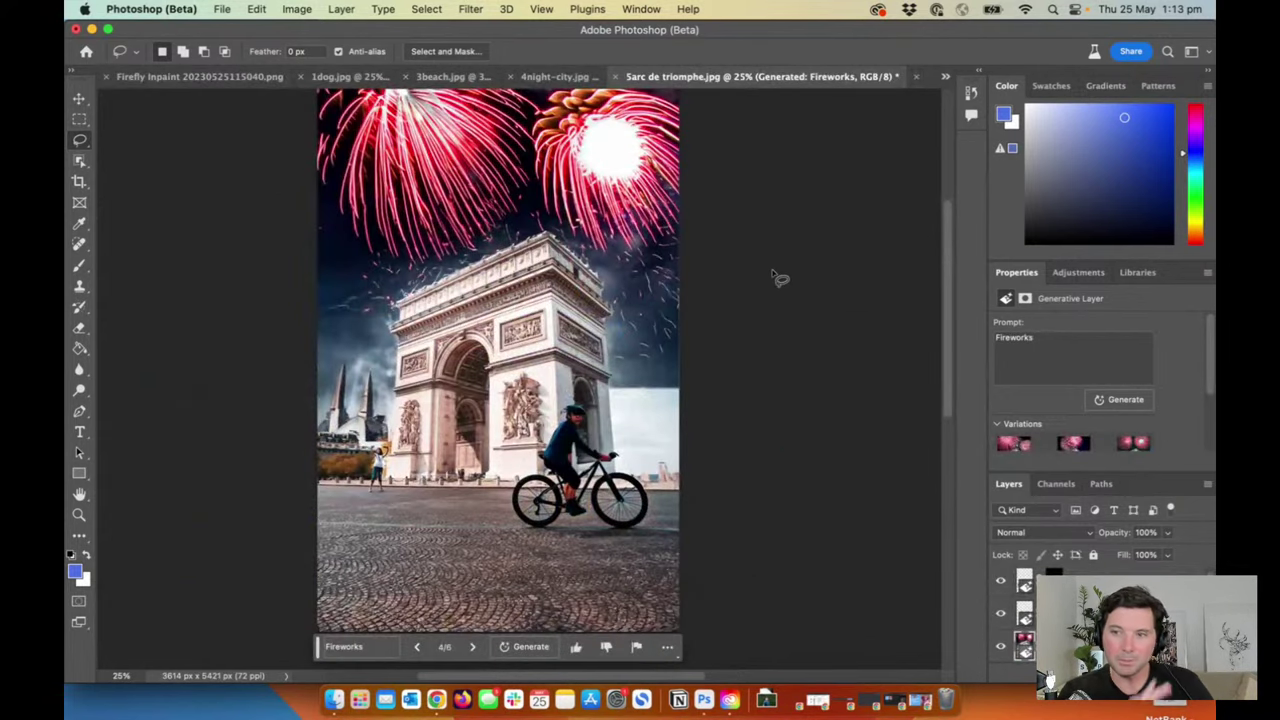
# Step: Hide the generated fireworks, cyclist and small figure layers to reveal the original photo
pyautogui.click(1000, 646)
pyautogui.click(1001, 648)
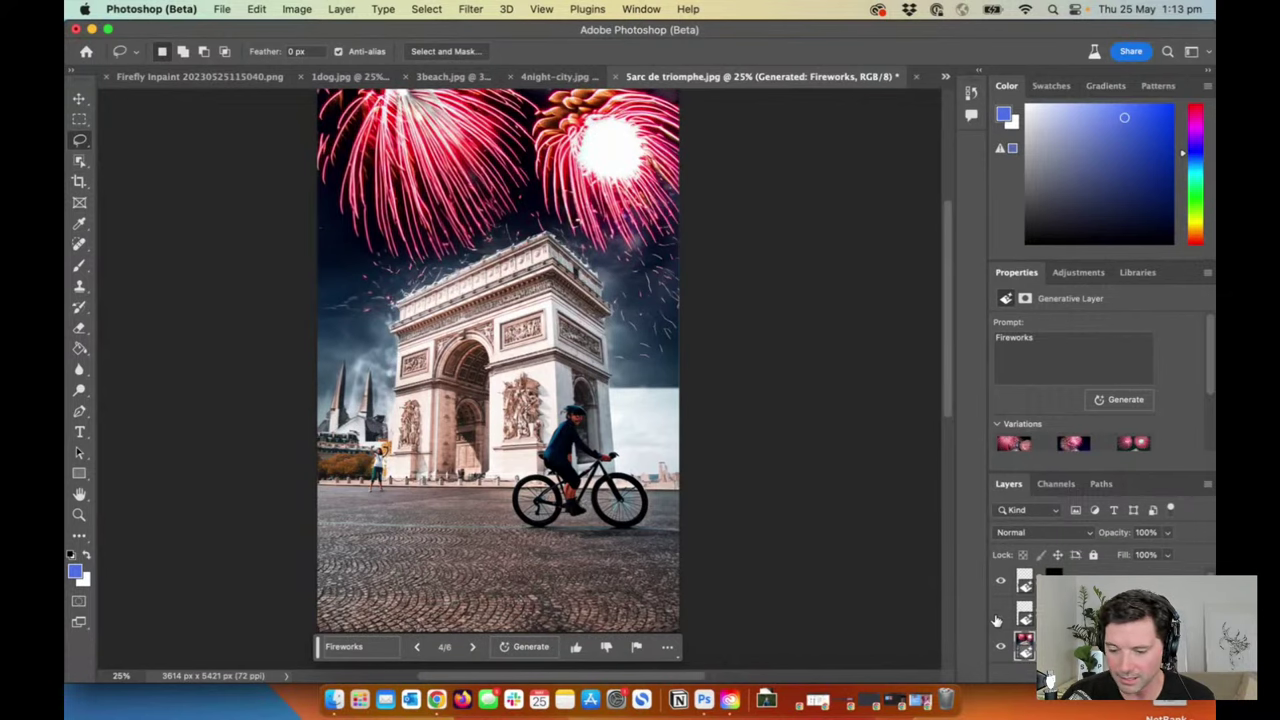
pyautogui.click(1000, 613)
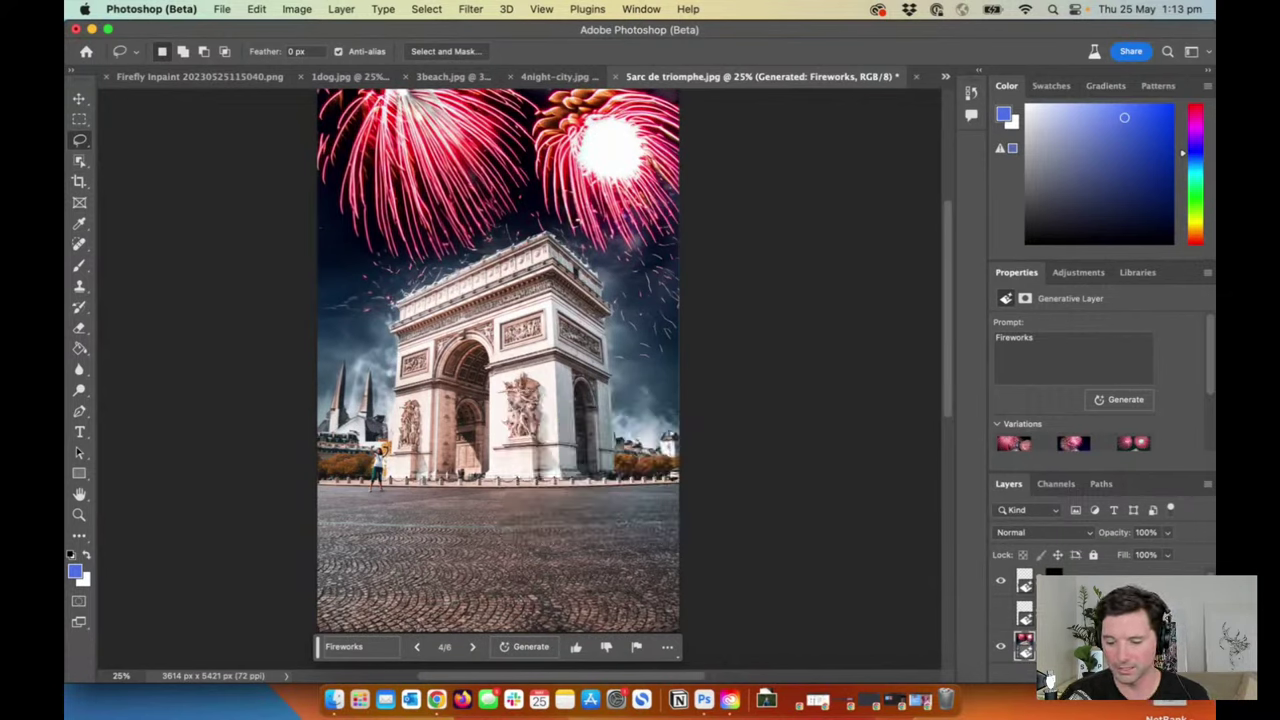
pyautogui.click(1001, 648)
pyautogui.click(1001, 582)
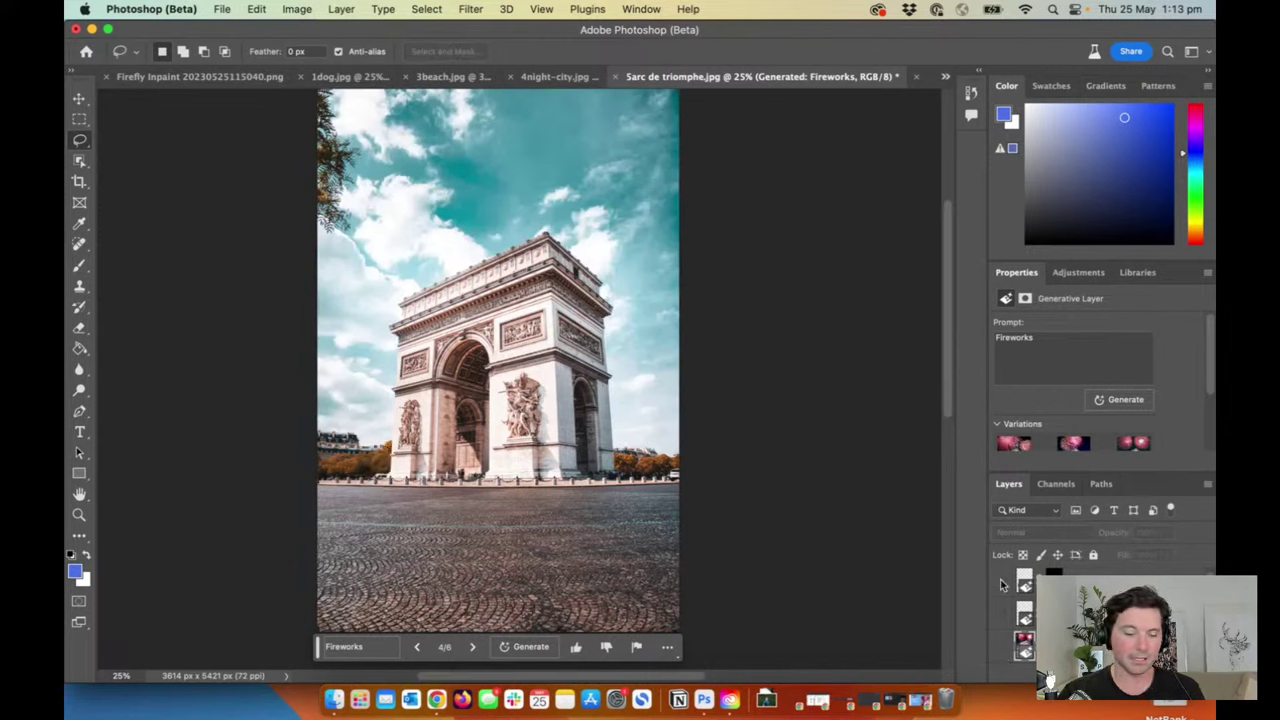
# Step: Restore the figure and fireworks, leave the cyclist hidden, and move to 4night-city.jpg
pyautogui.click(1001, 582)
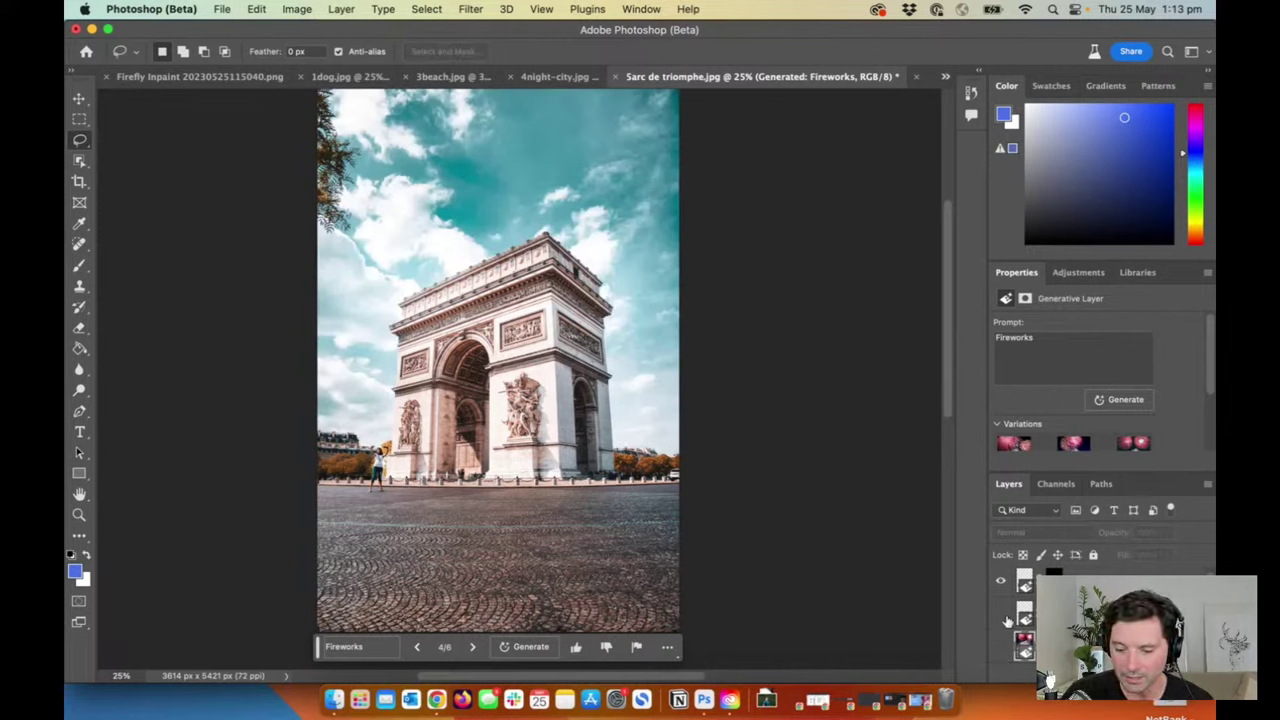
pyautogui.click(1001, 648)
pyautogui.click(1001, 616)
pyautogui.click(1001, 616)
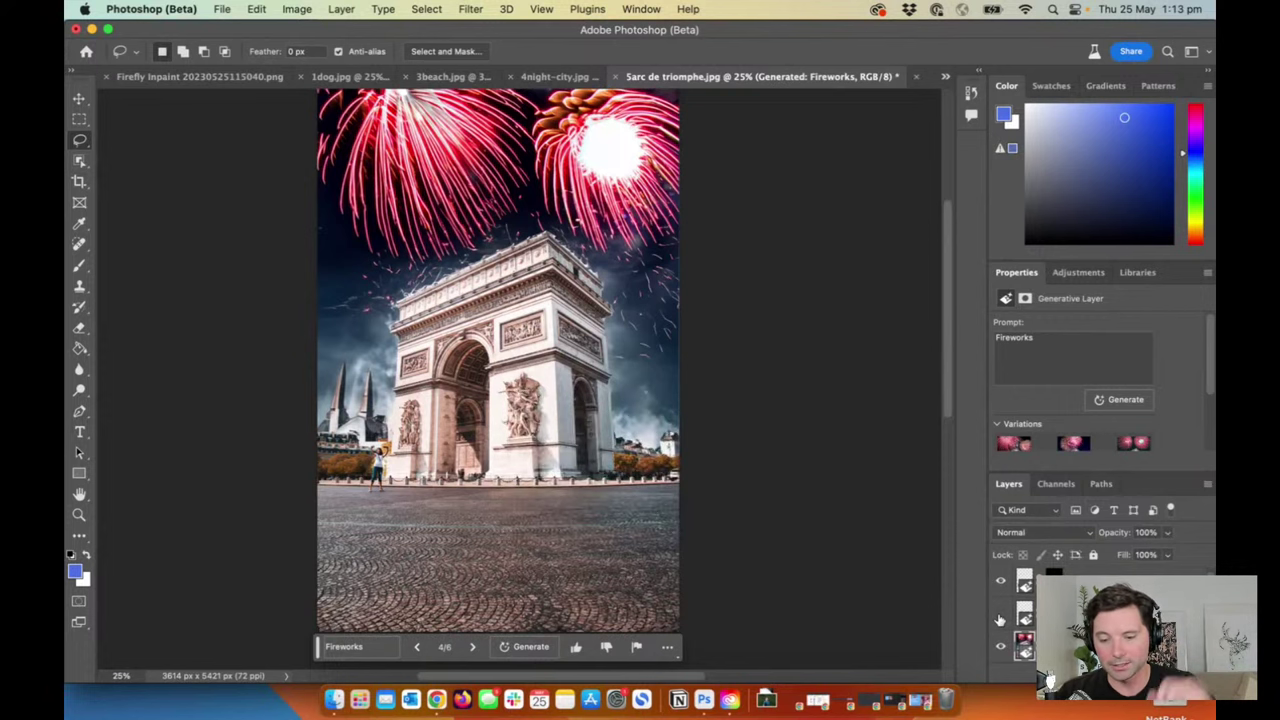
pyautogui.click(543, 80)
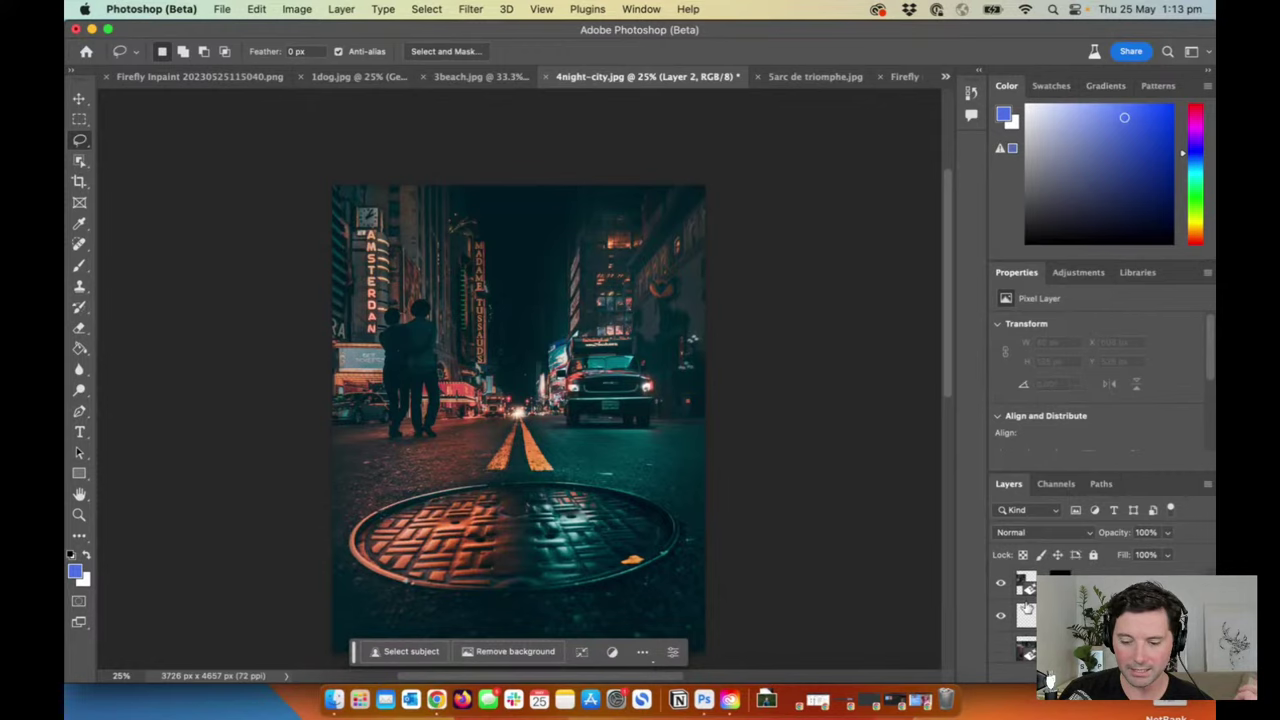
# Step: Toggle the generated truck and couple layers off and back on to compare the street
pyautogui.click(1002, 580)
pyautogui.click(1002, 580)
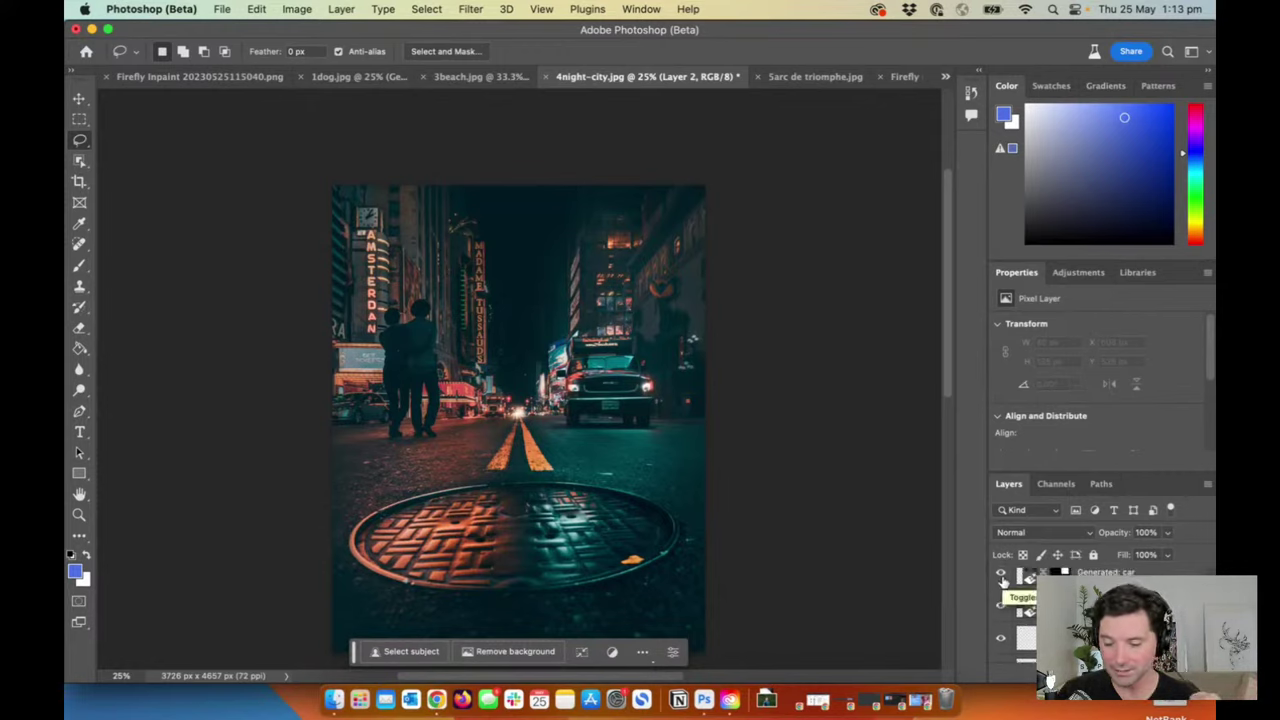
pyautogui.click(1001, 605)
pyautogui.click(1001, 607)
pyautogui.click(1001, 607)
pyautogui.click(1001, 607)
# Step: Scroll the Layers panel, toggle another layer's visibility, then move to the 3beach.jpg photo
pyautogui.scroll(-1, 1001, 607)
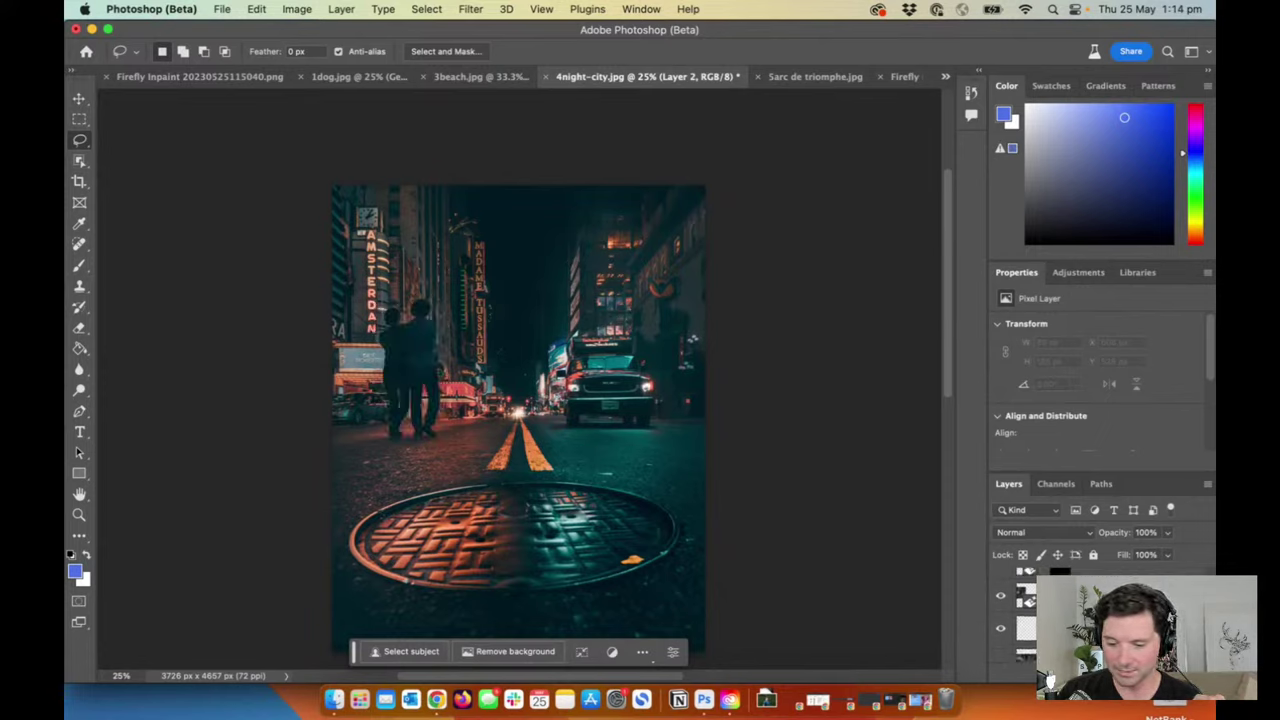
pyautogui.scroll(1, 1018, 610)
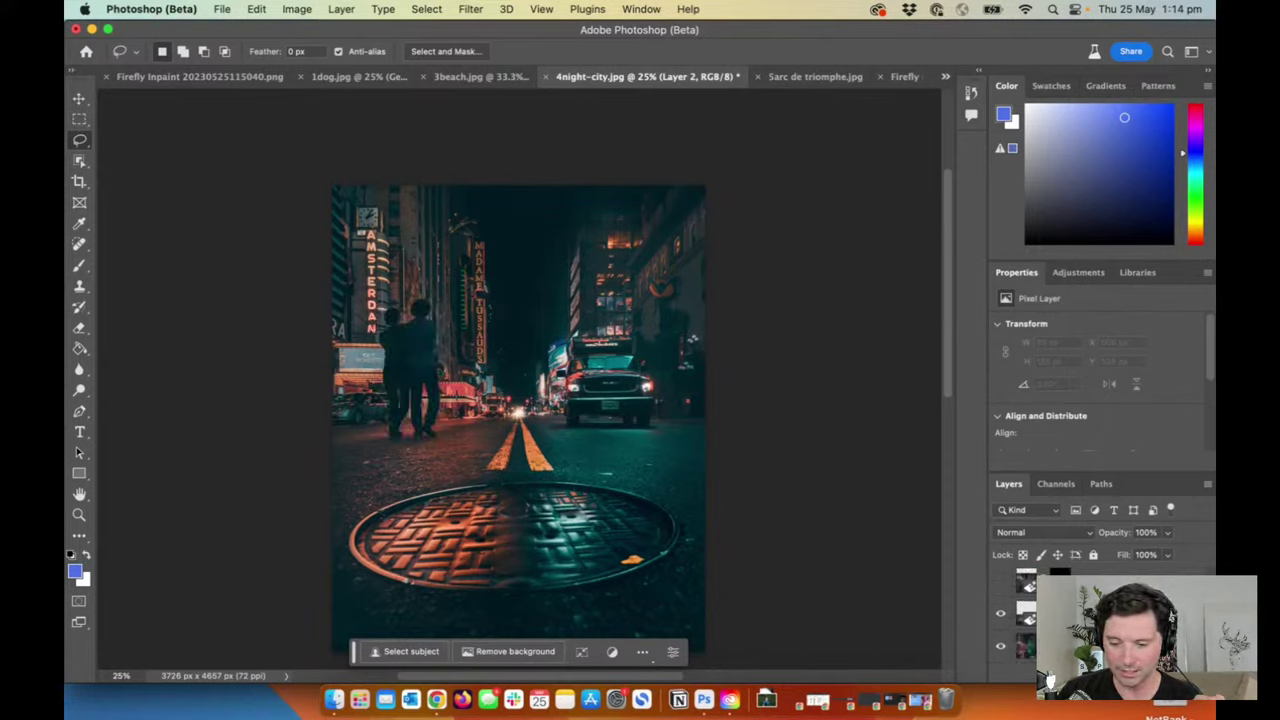
pyautogui.click(1003, 616)
pyautogui.scroll(-3, 838, 556)
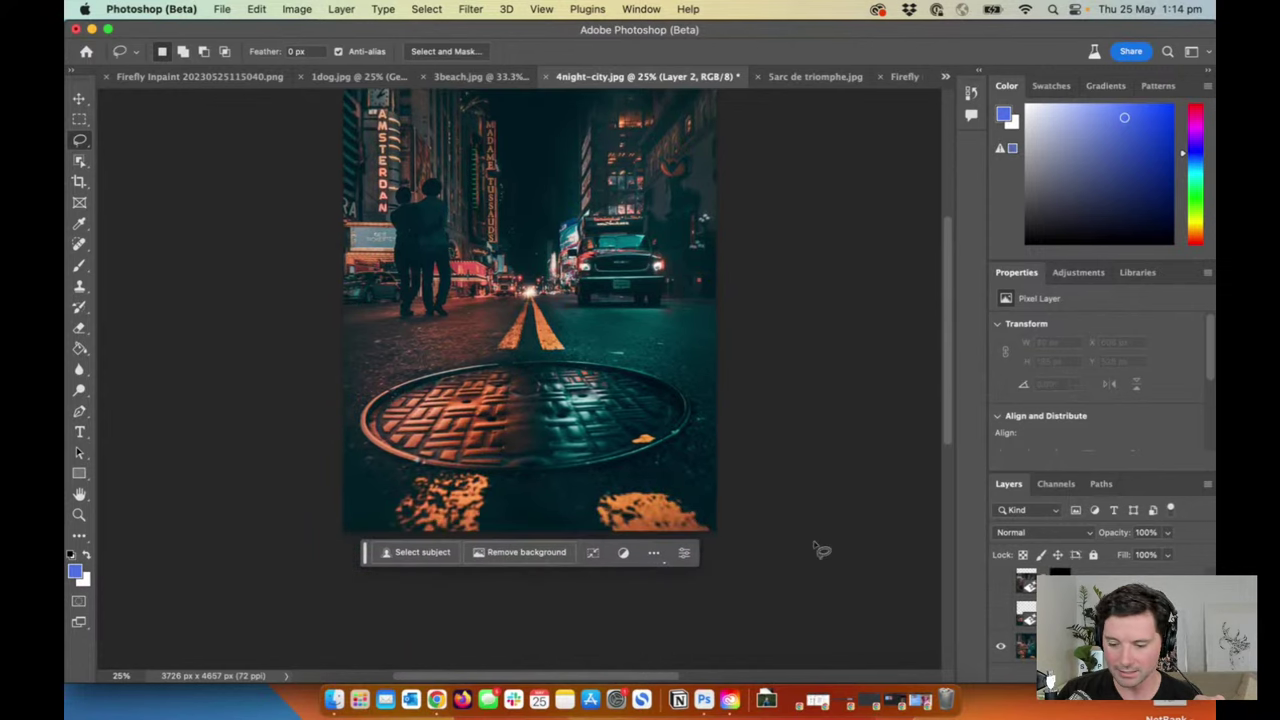
pyautogui.scroll(1, 1006, 597)
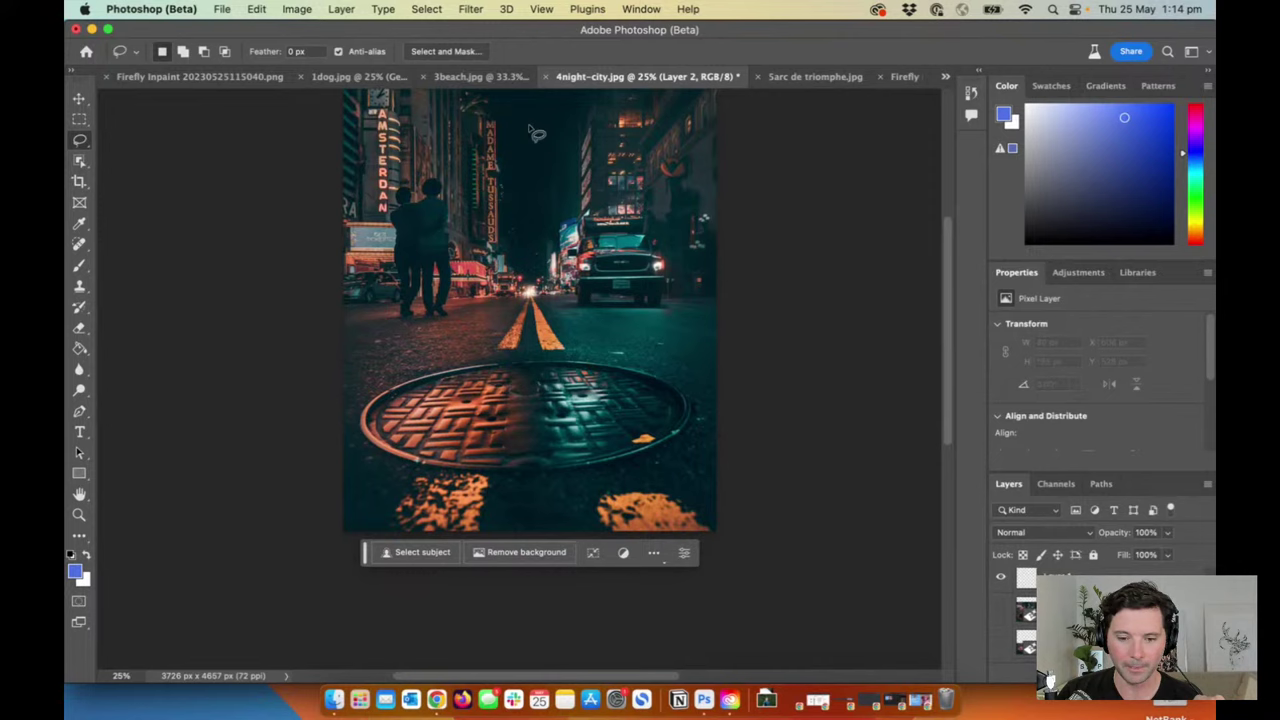
pyautogui.click(480, 76)
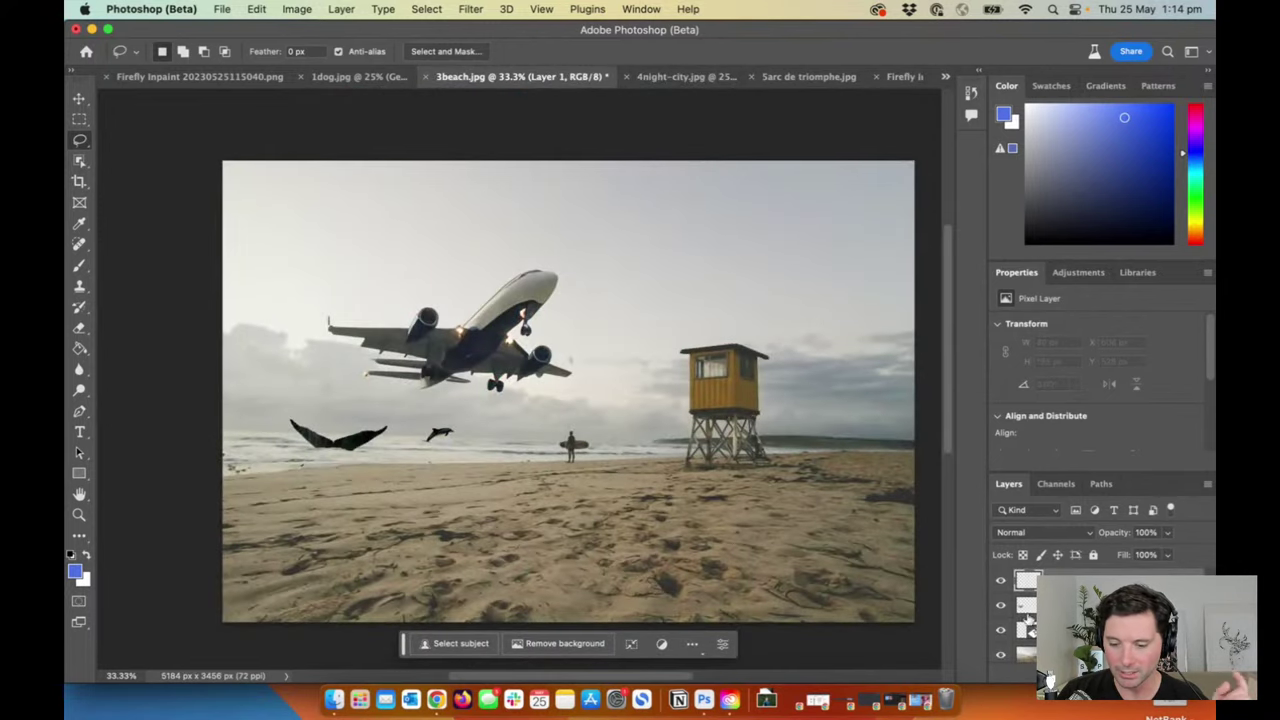
# Step: Hide the generated bird, lifeguard tower, airplane and dolphin layers on the beach photo
pyautogui.scroll(-1, 1008, 608)
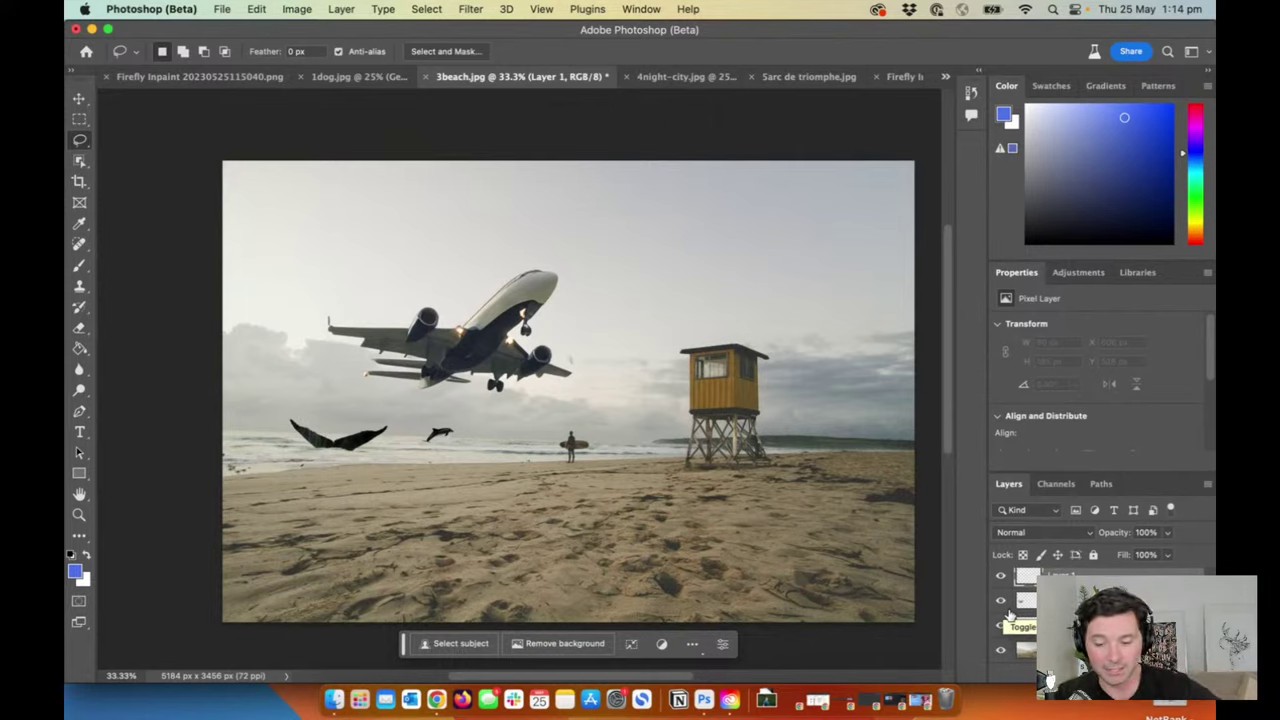
pyautogui.click(1001, 603)
pyautogui.click(1001, 603)
pyautogui.click(1001, 603)
pyautogui.click(1002, 628)
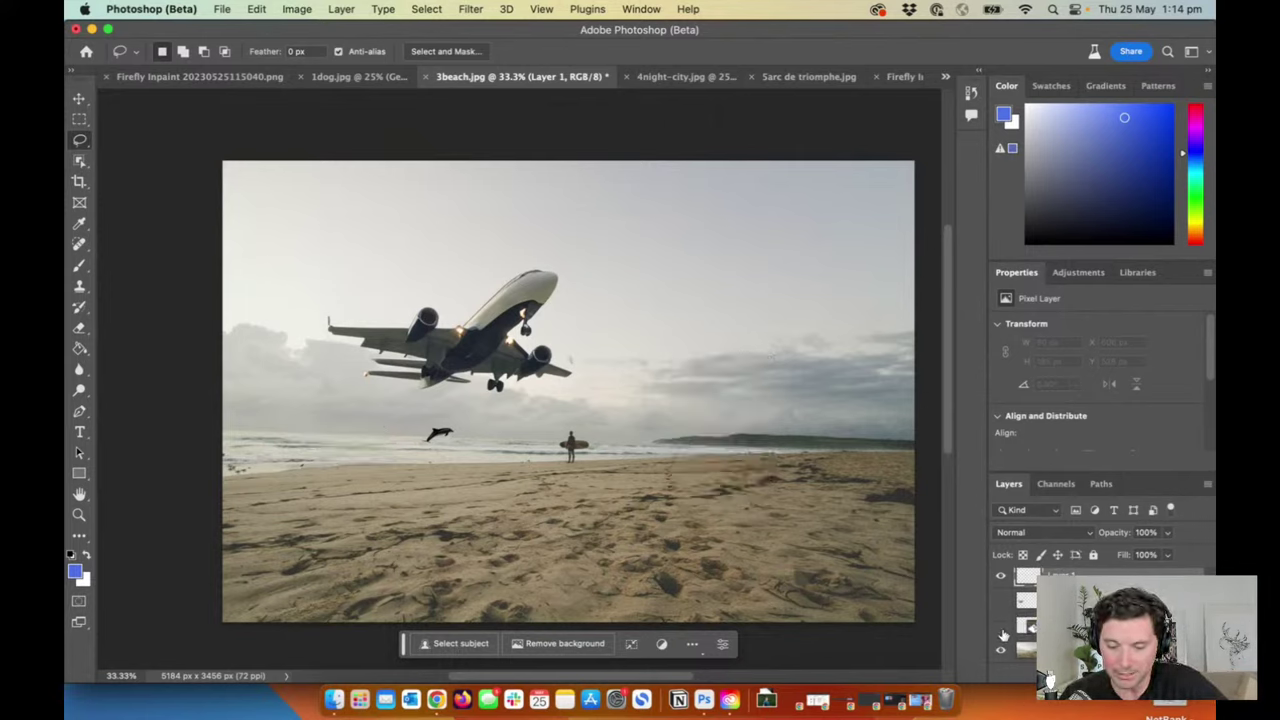
pyautogui.scroll(2, 1004, 645)
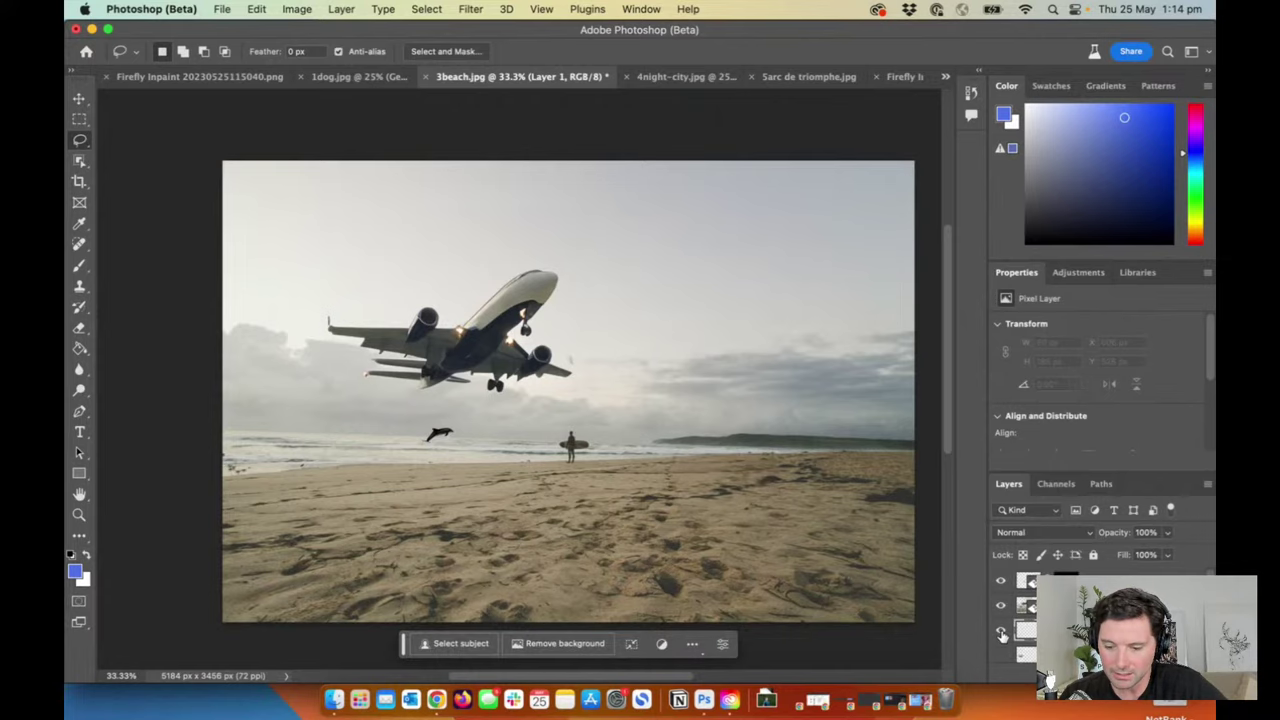
pyautogui.click(1001, 605)
pyautogui.click(1001, 581)
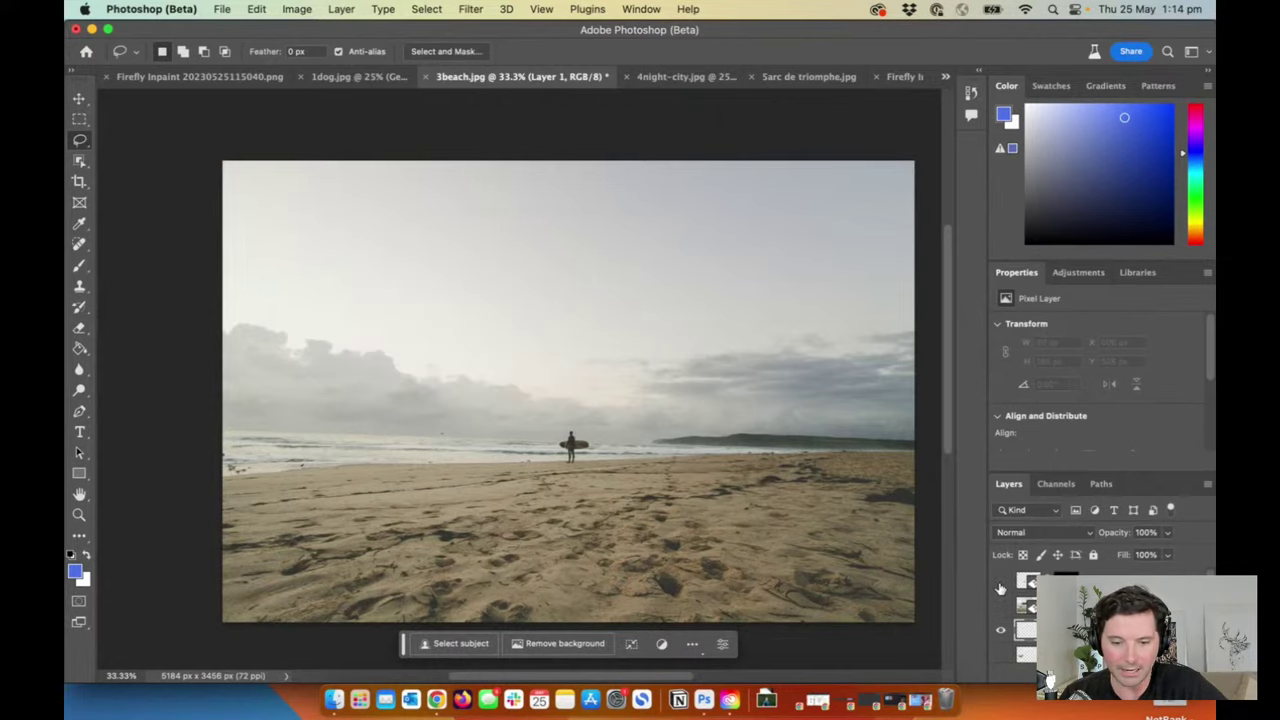
# Step: On 1dog.jpg, hide and then restore the generated extended sides around the puppy
pyautogui.click(356, 77)
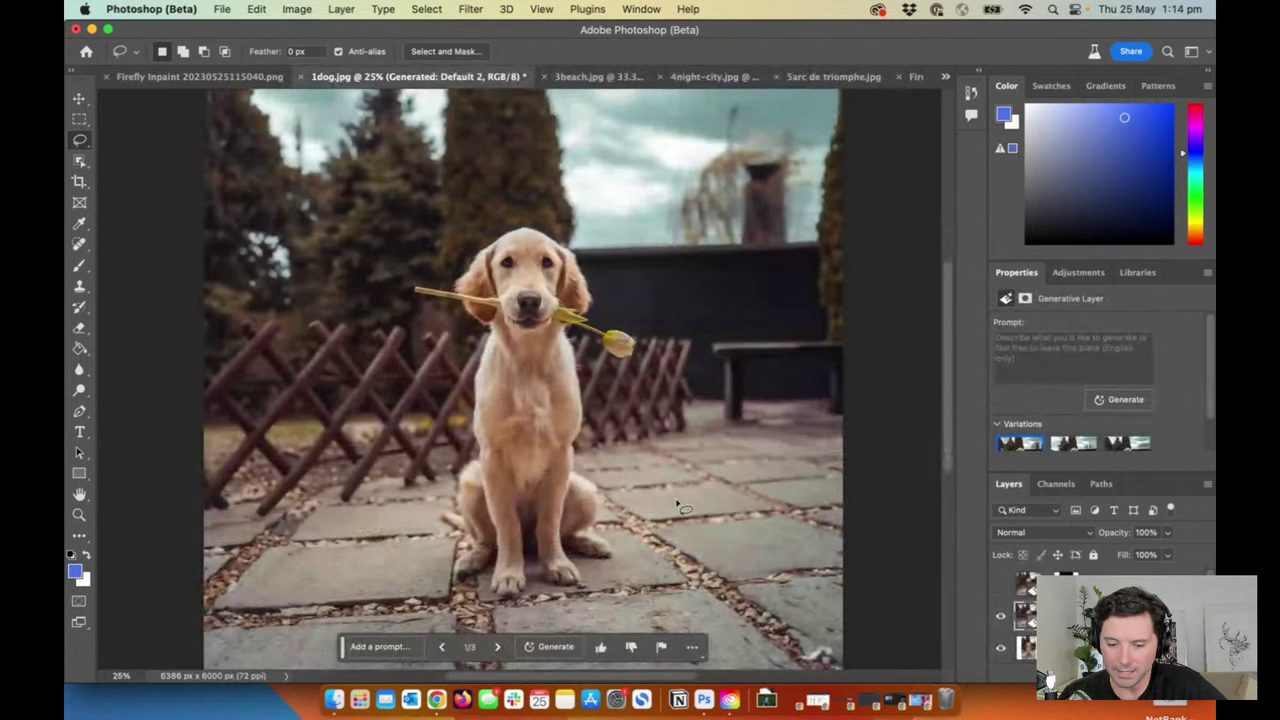
pyautogui.click(1001, 628)
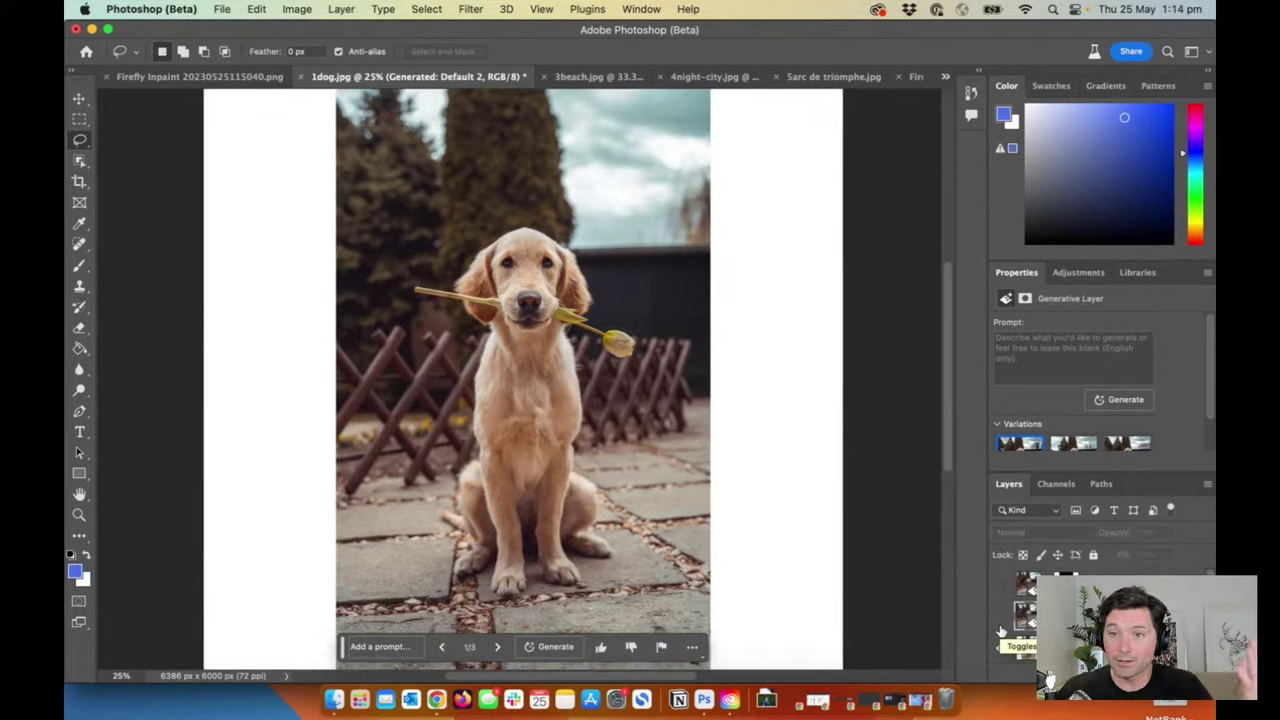
pyautogui.click(1001, 626)
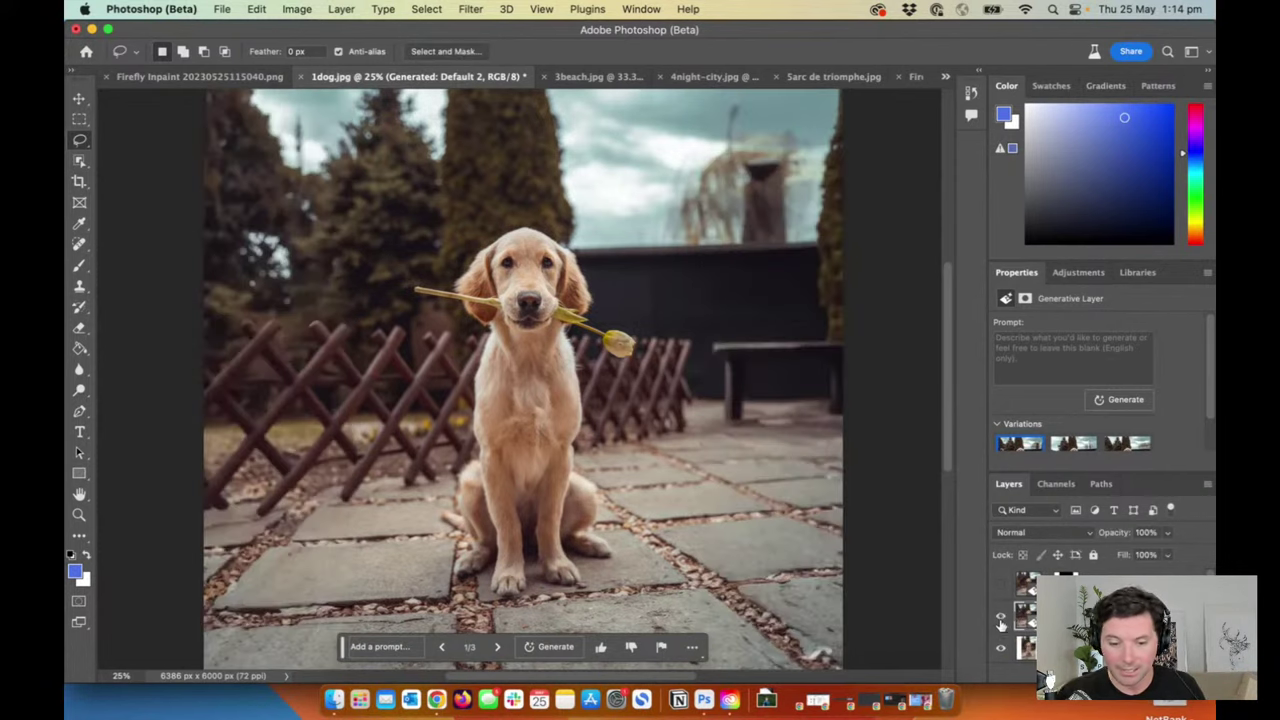